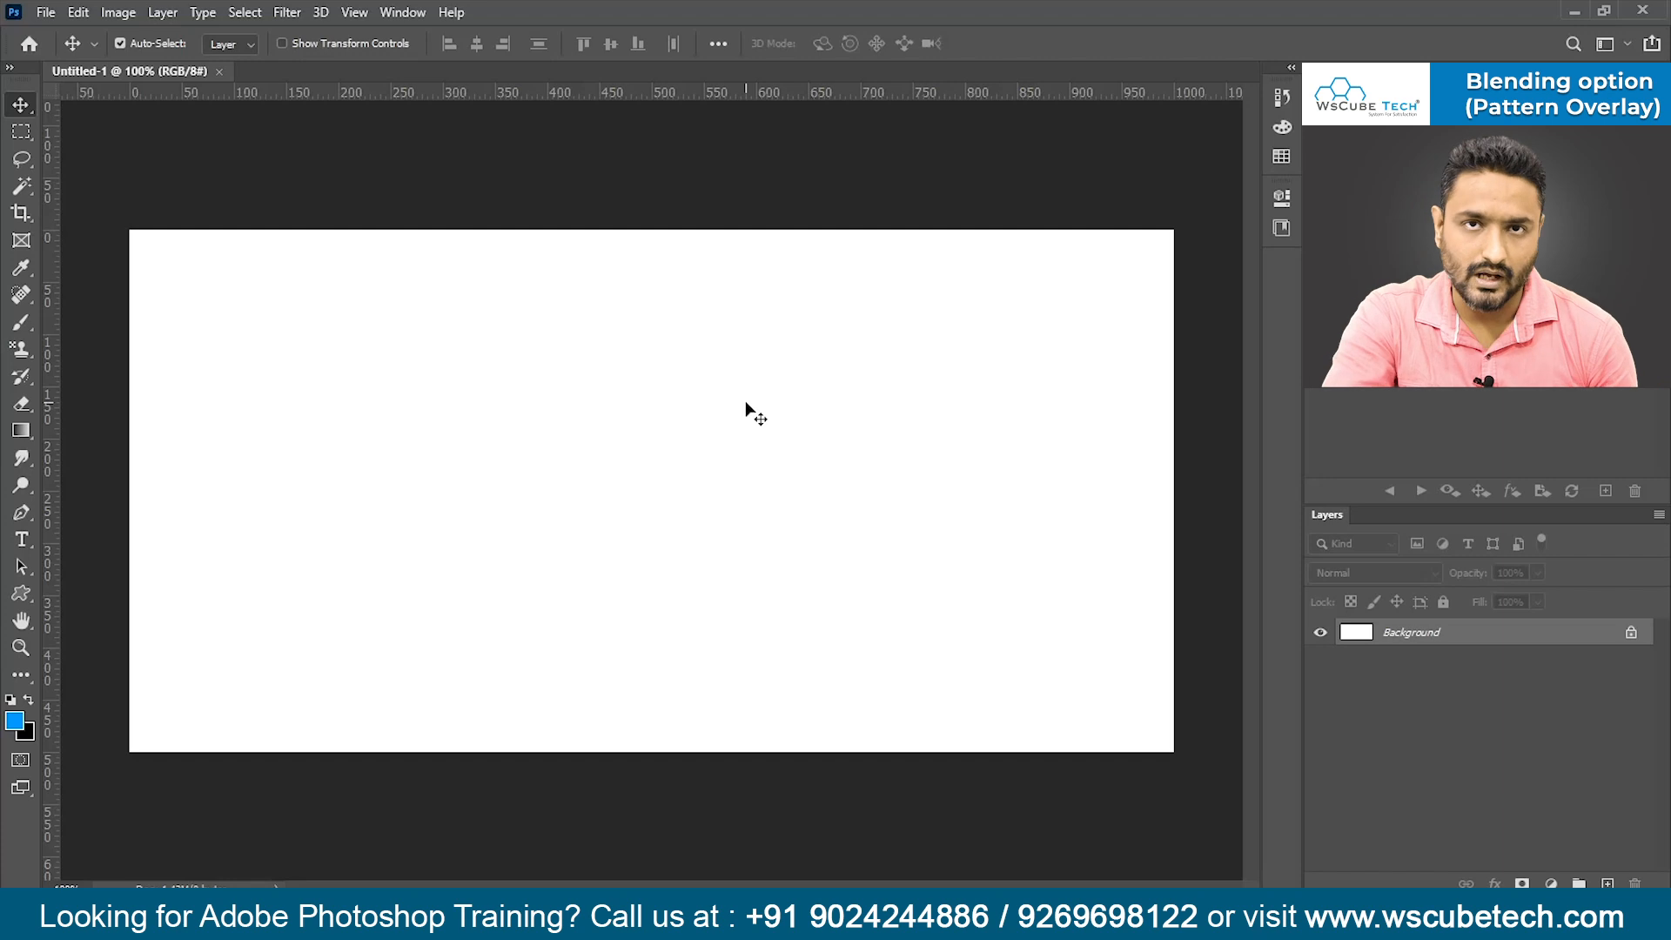
- Unlock the Background layer and open its layer style blending options
{"action": "left_click", "coordinate": [1629, 634]}
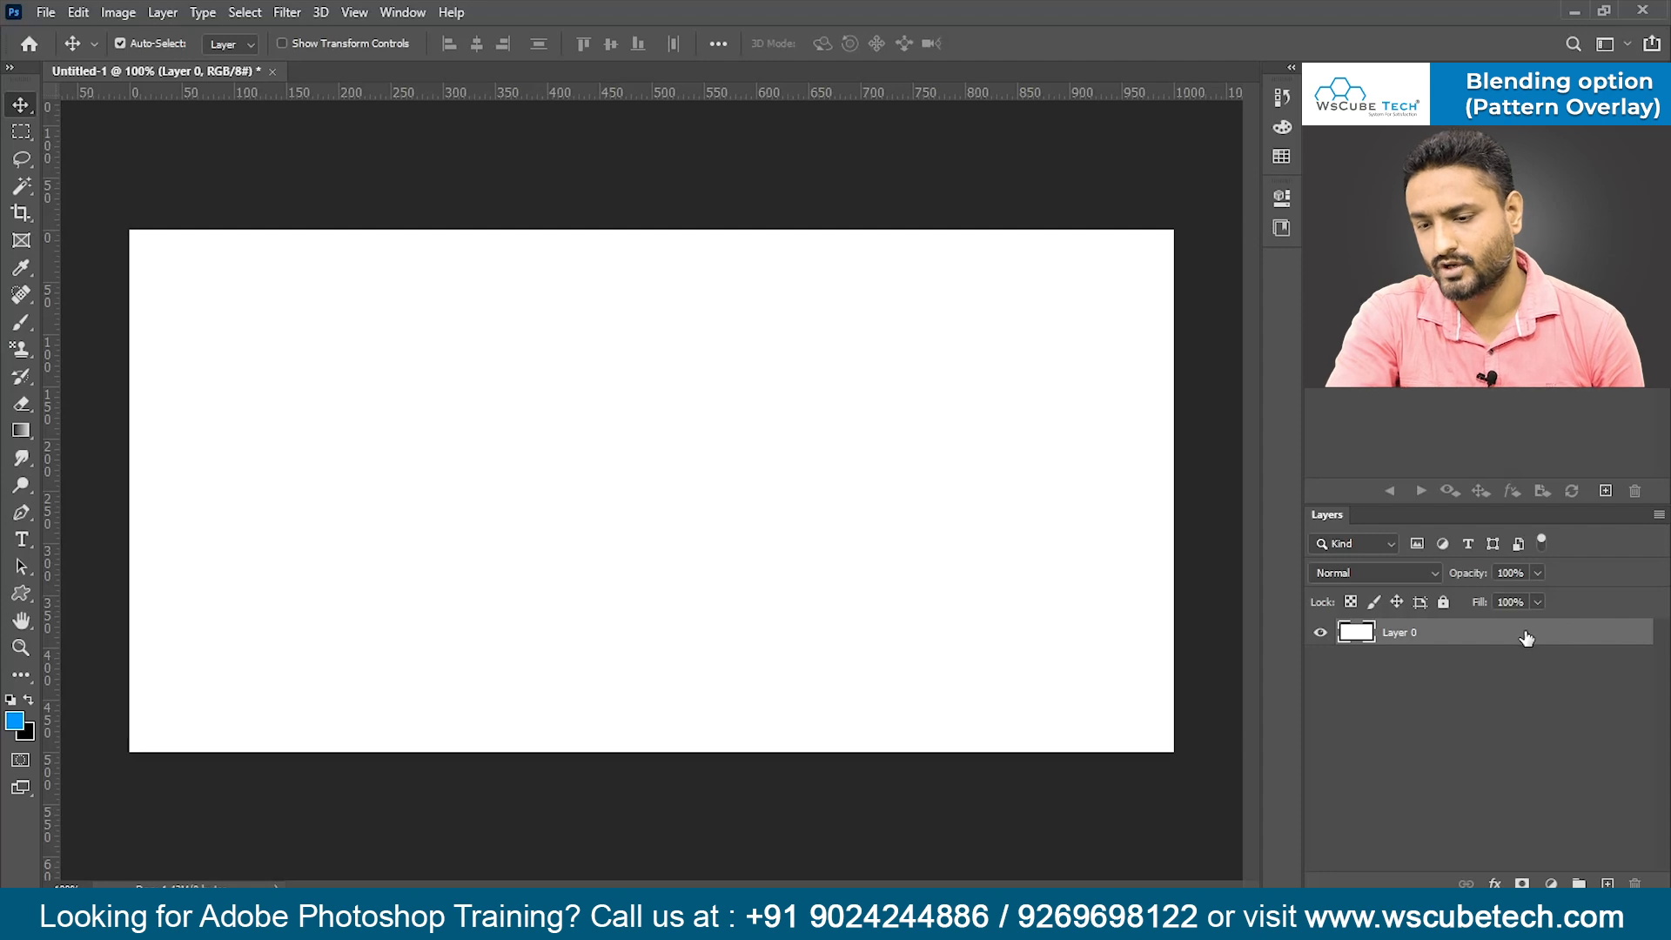
{"action": "double_click", "coordinate": [1581, 651]}
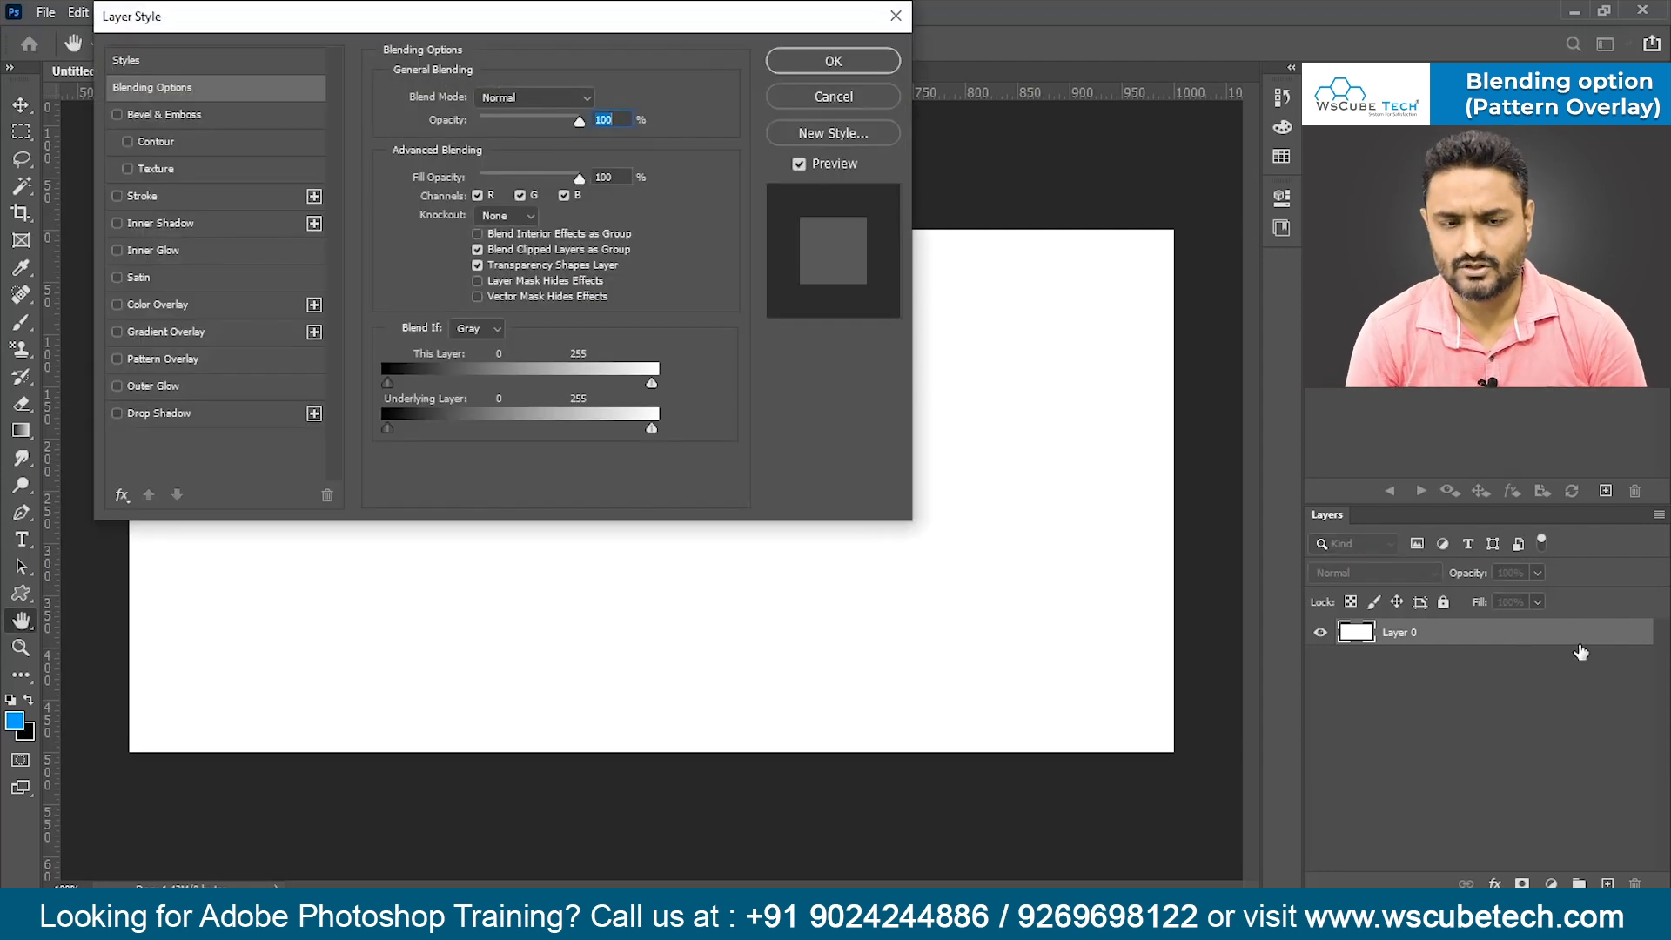
{"action": "left_click_drag", "start_coordinate": [567, 18], "coordinate": [572, 98]}
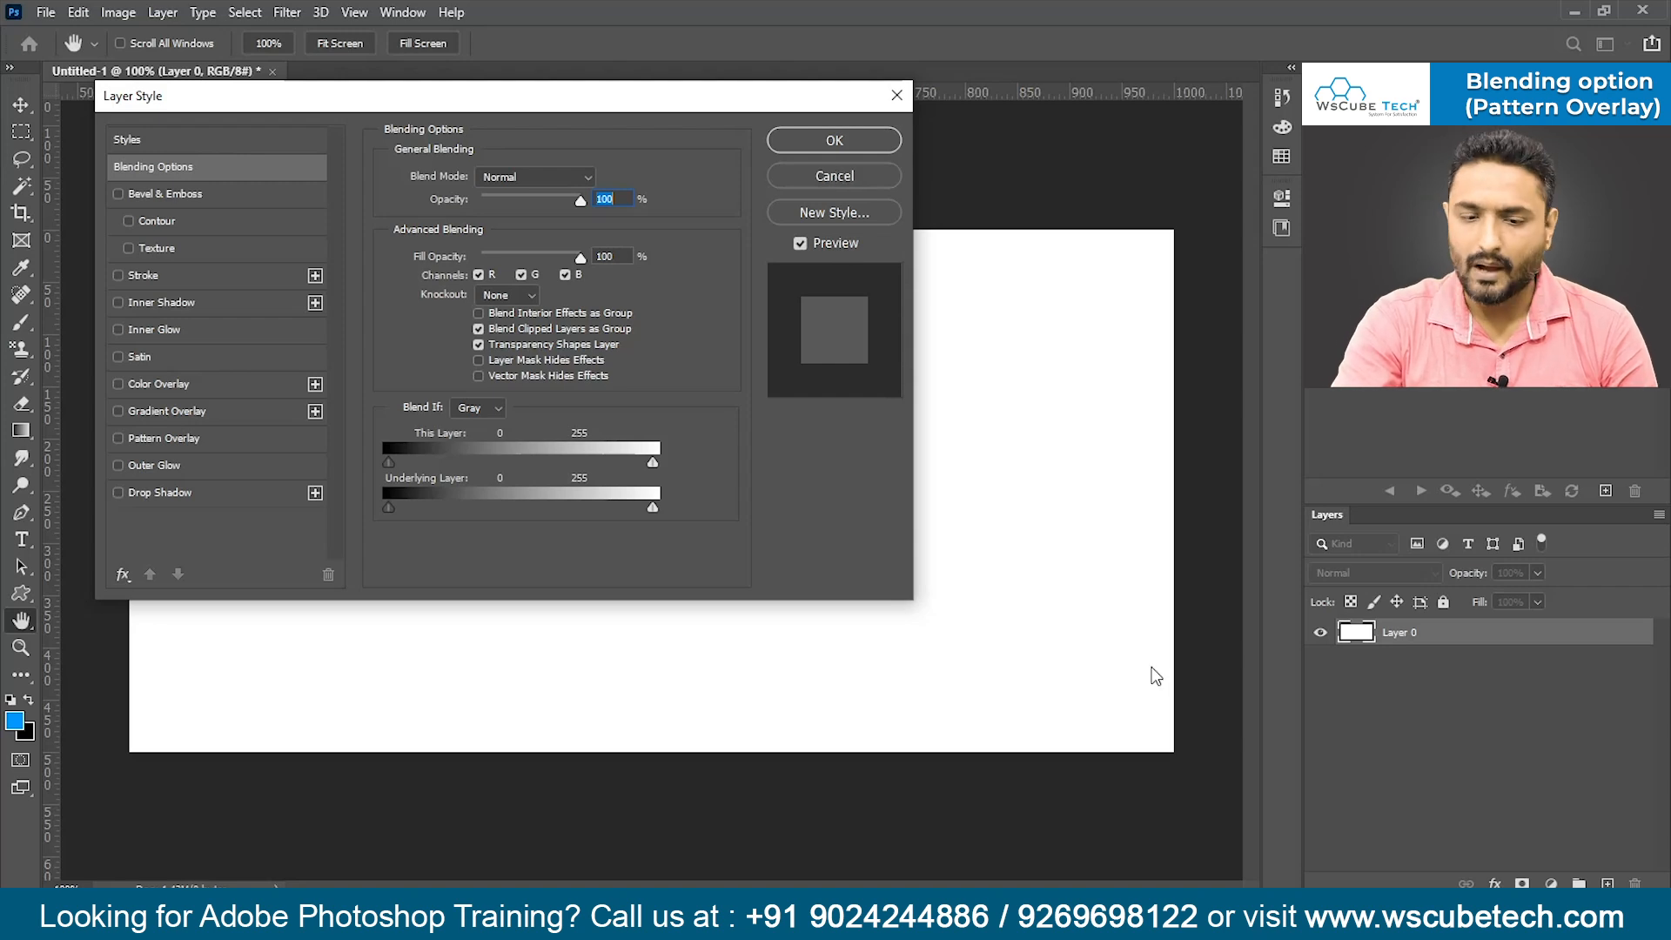
- Try switching the Drop Shadow and Outer Glow effects on and back off for the layer
{"action": "left_click", "coordinate": [119, 493]}
{"action": "left_click", "coordinate": [119, 466]}
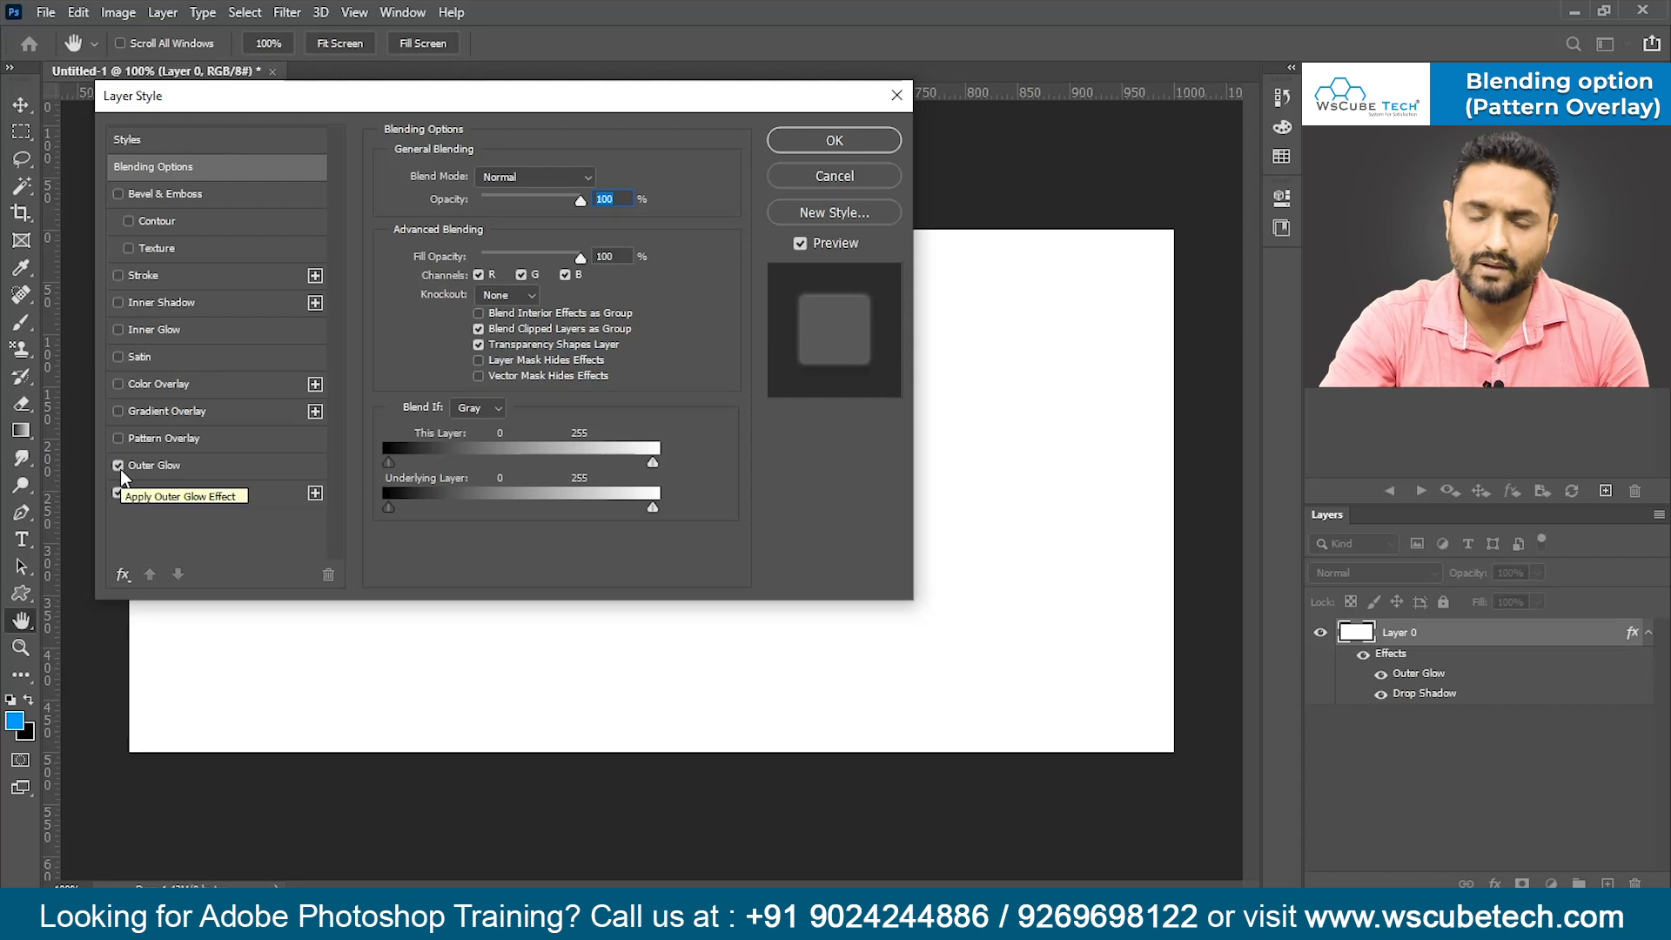
{"action": "left_click", "coordinate": [119, 466]}
{"action": "left_click", "coordinate": [117, 492]}
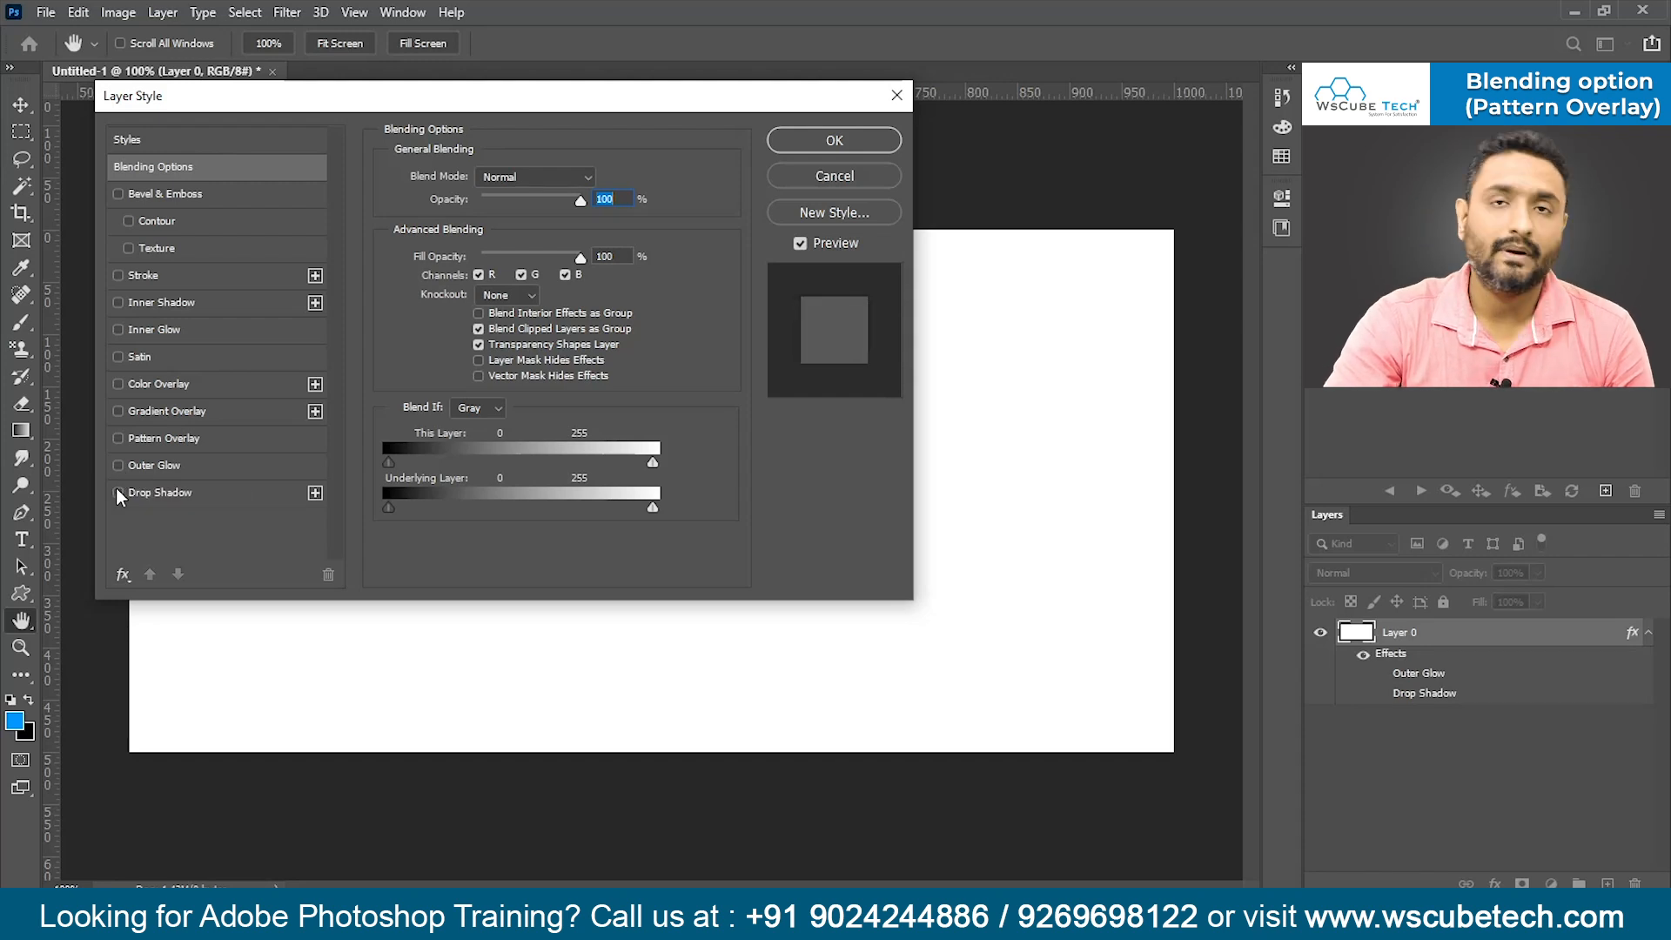
- View the Drop Shadow, Outer Glow and Pattern Overlay settings, switching each of the three effects back off
{"action": "left_click", "coordinate": [203, 491]}
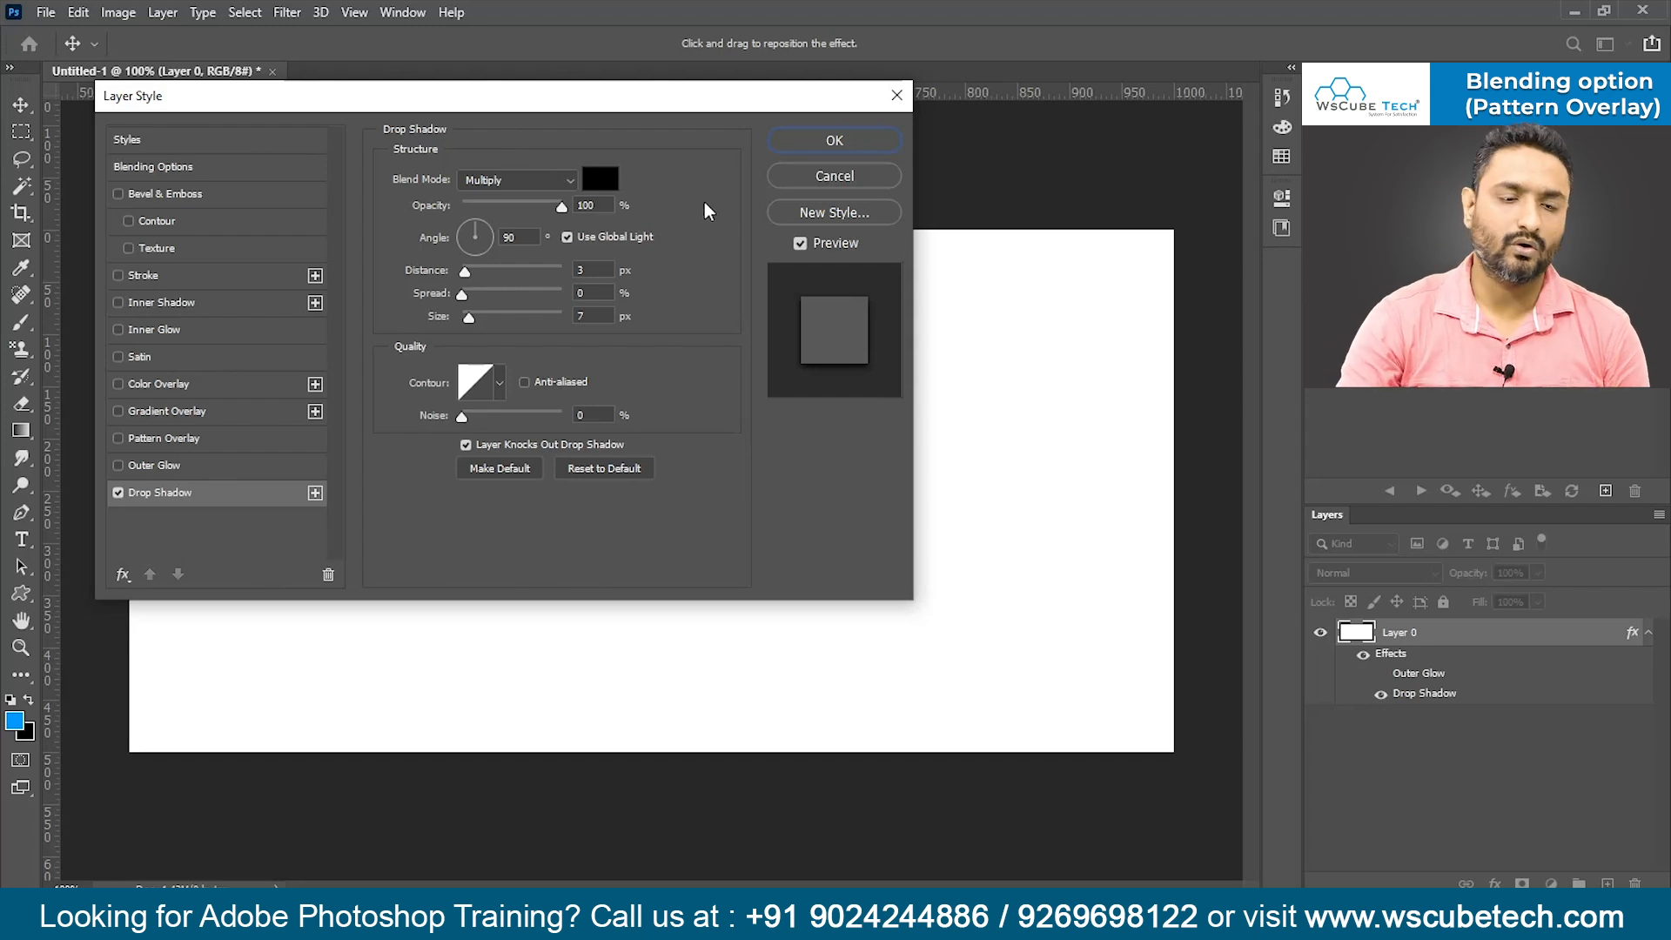
{"action": "left_click", "coordinate": [178, 464]}
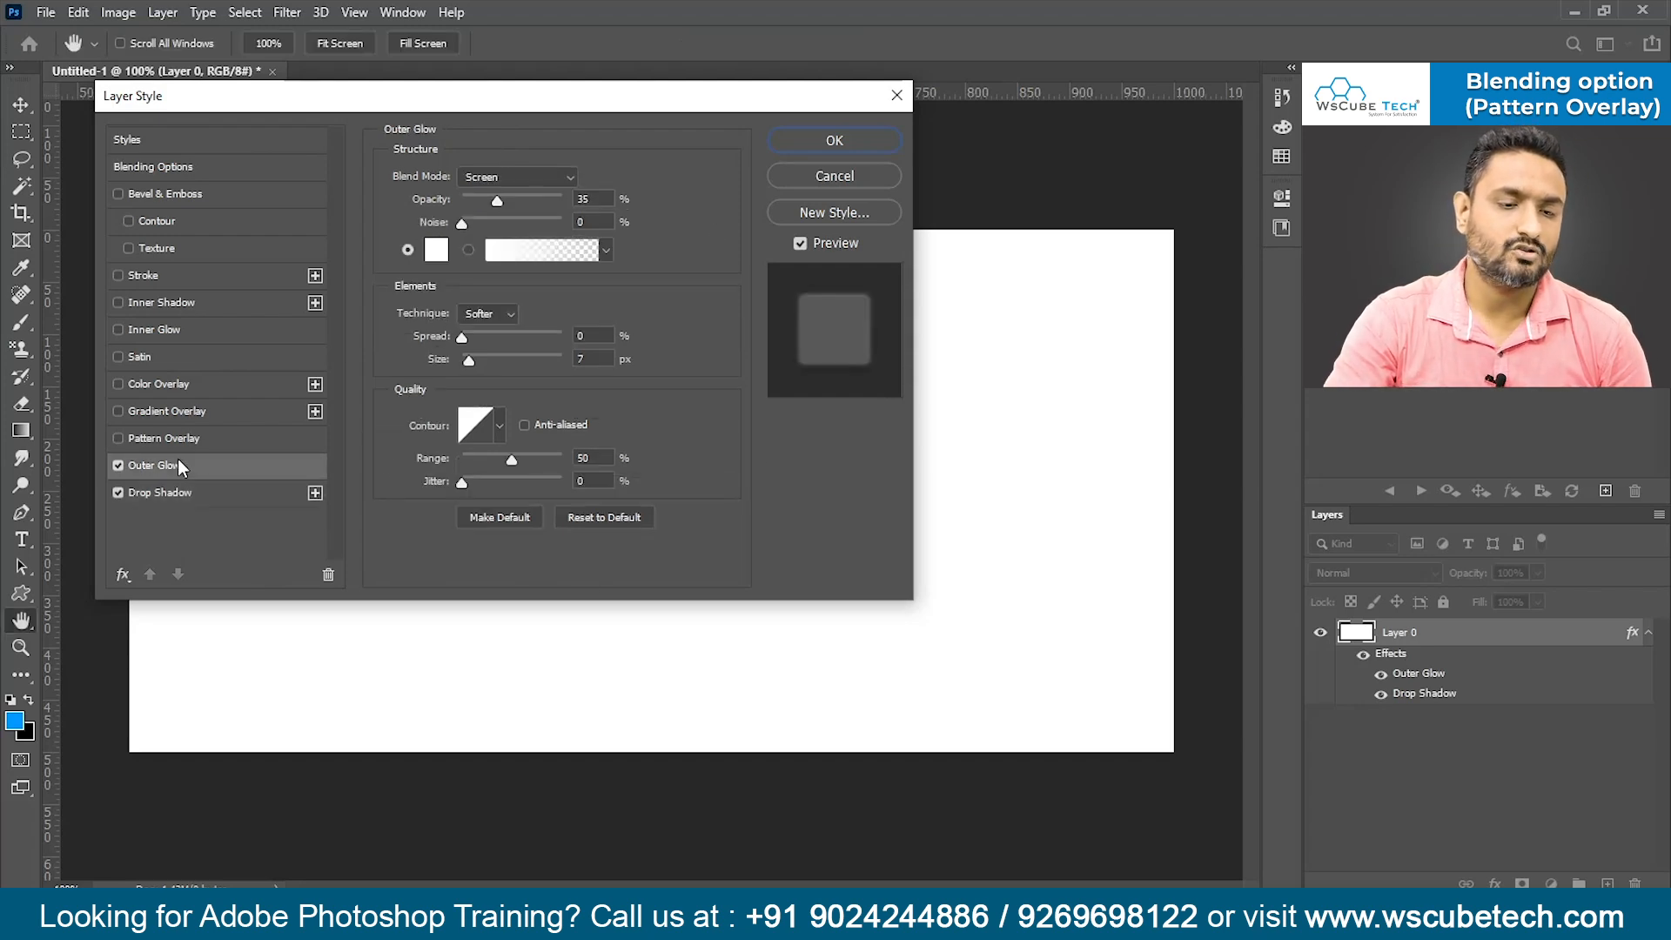
{"action": "left_click", "coordinate": [174, 440]}
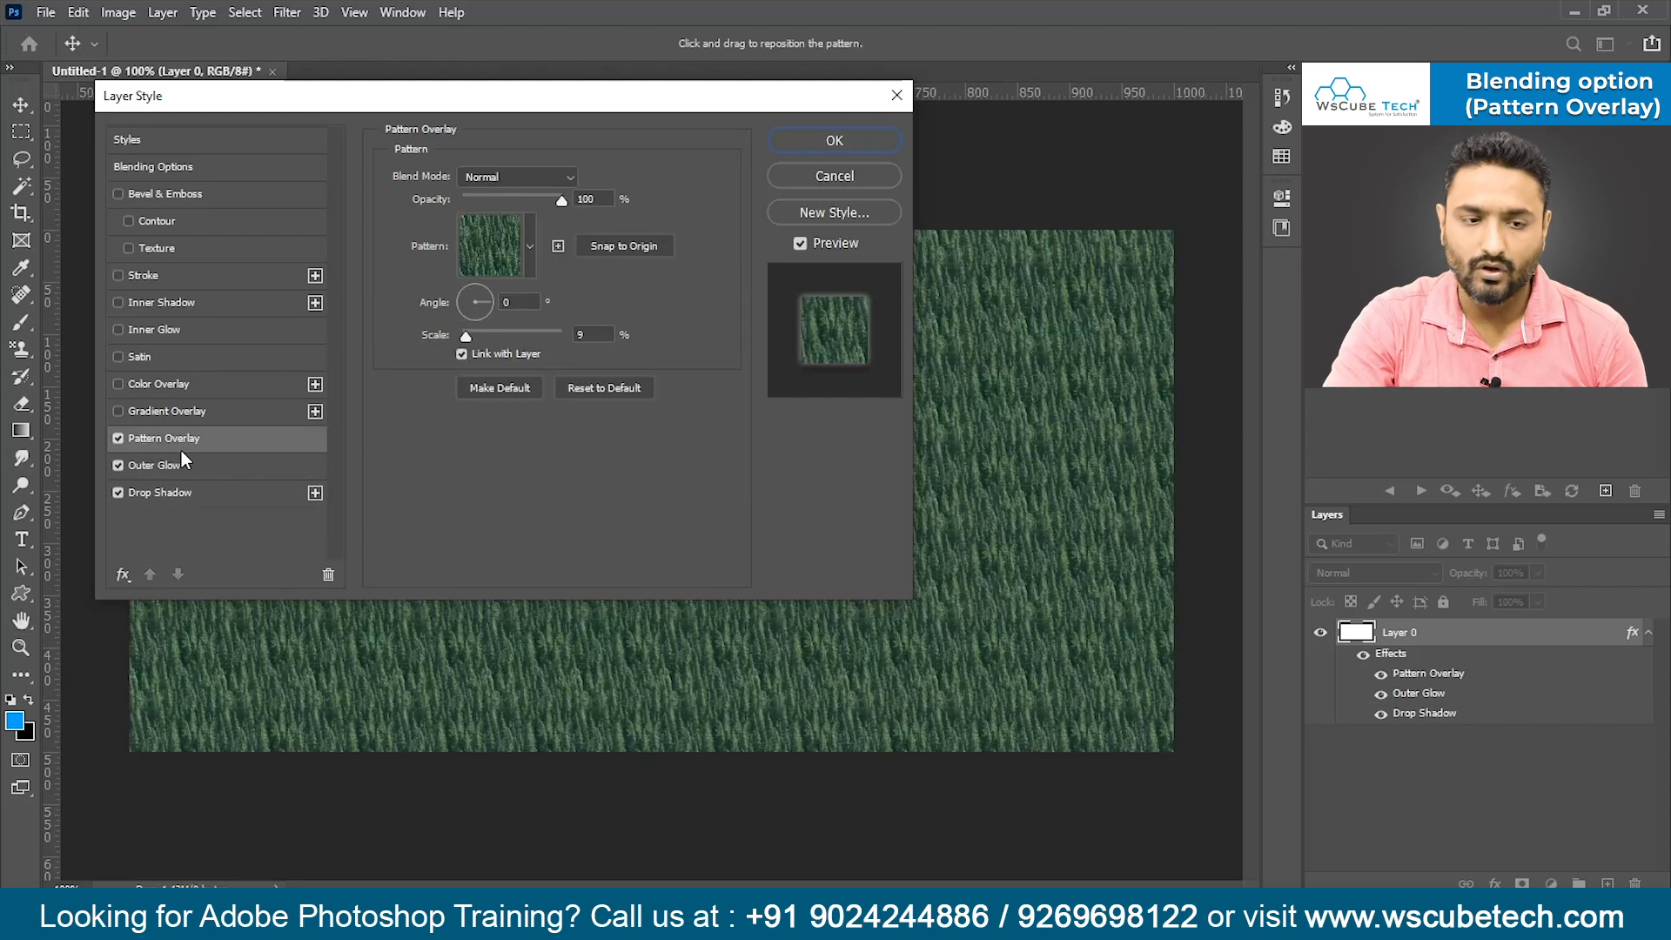
{"action": "left_click", "coordinate": [117, 438]}
{"action": "left_click", "coordinate": [119, 465]}
{"action": "left_click", "coordinate": [118, 493]}
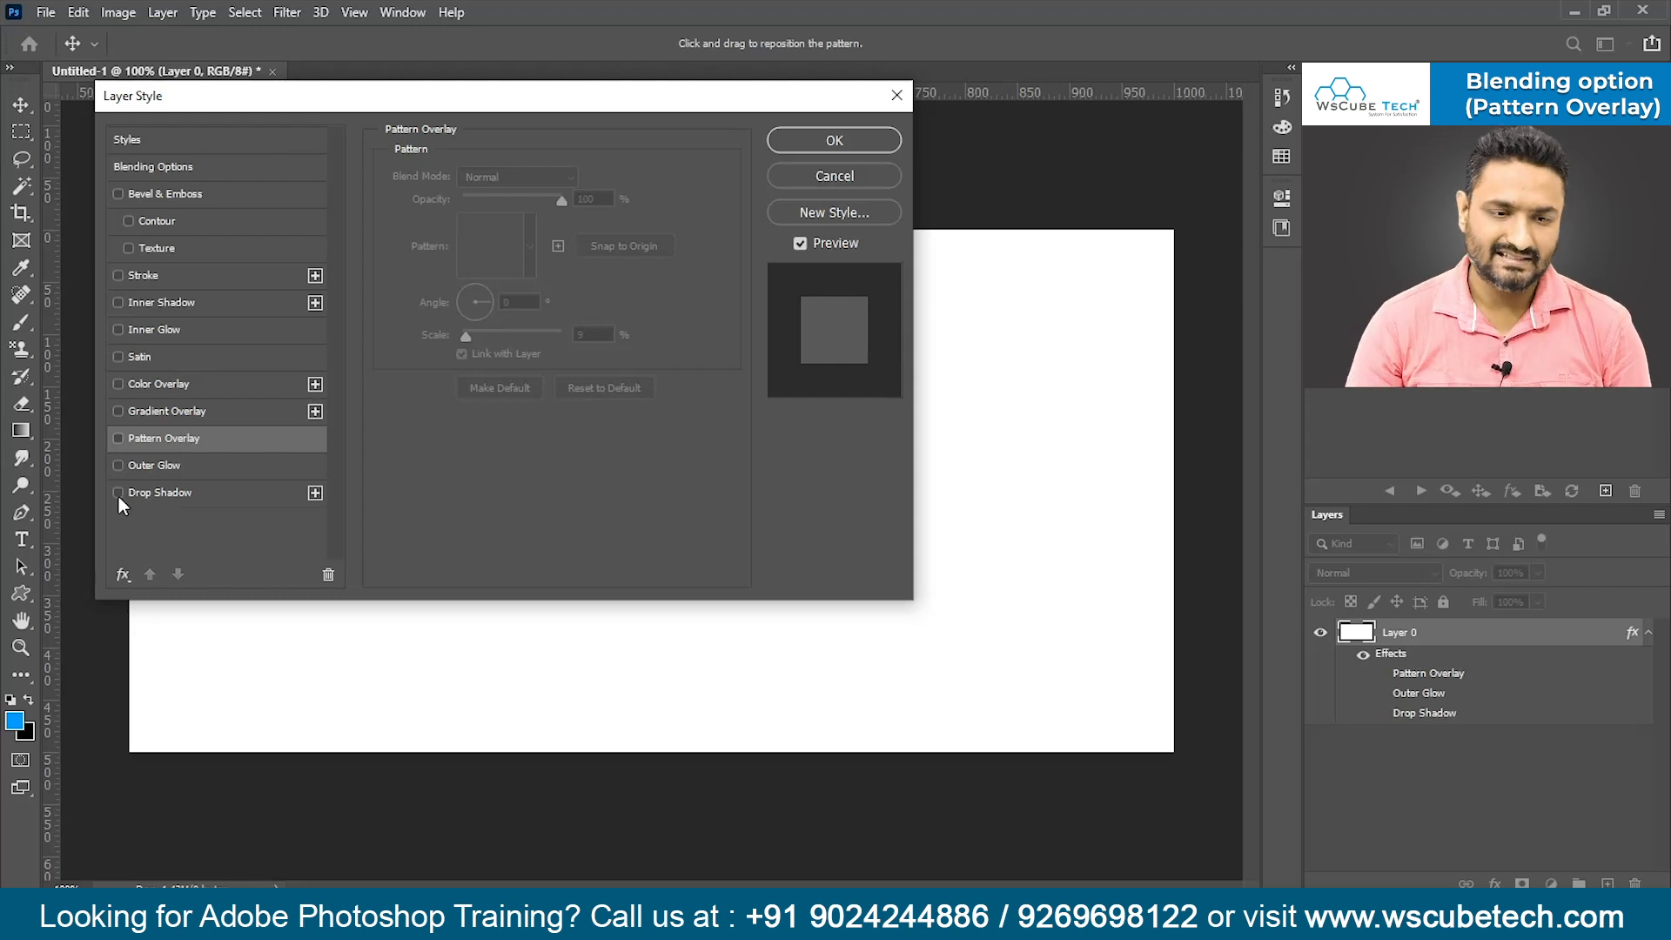
{"action": "left_click", "coordinate": [205, 493]}
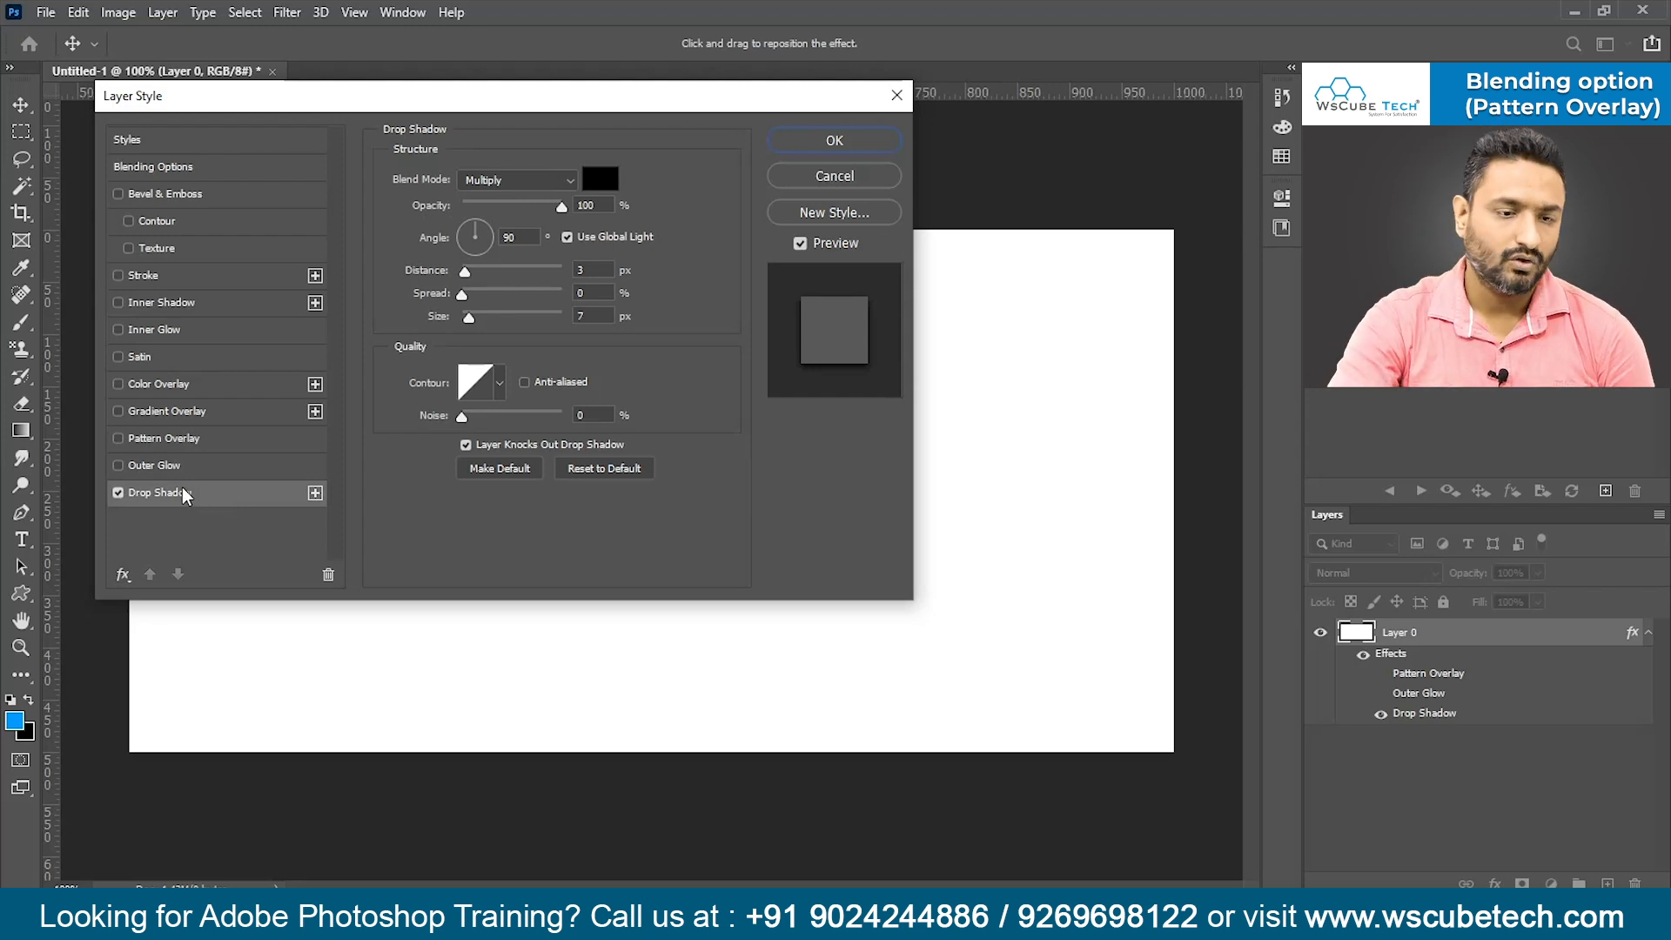
{"action": "left_click", "coordinate": [118, 493]}
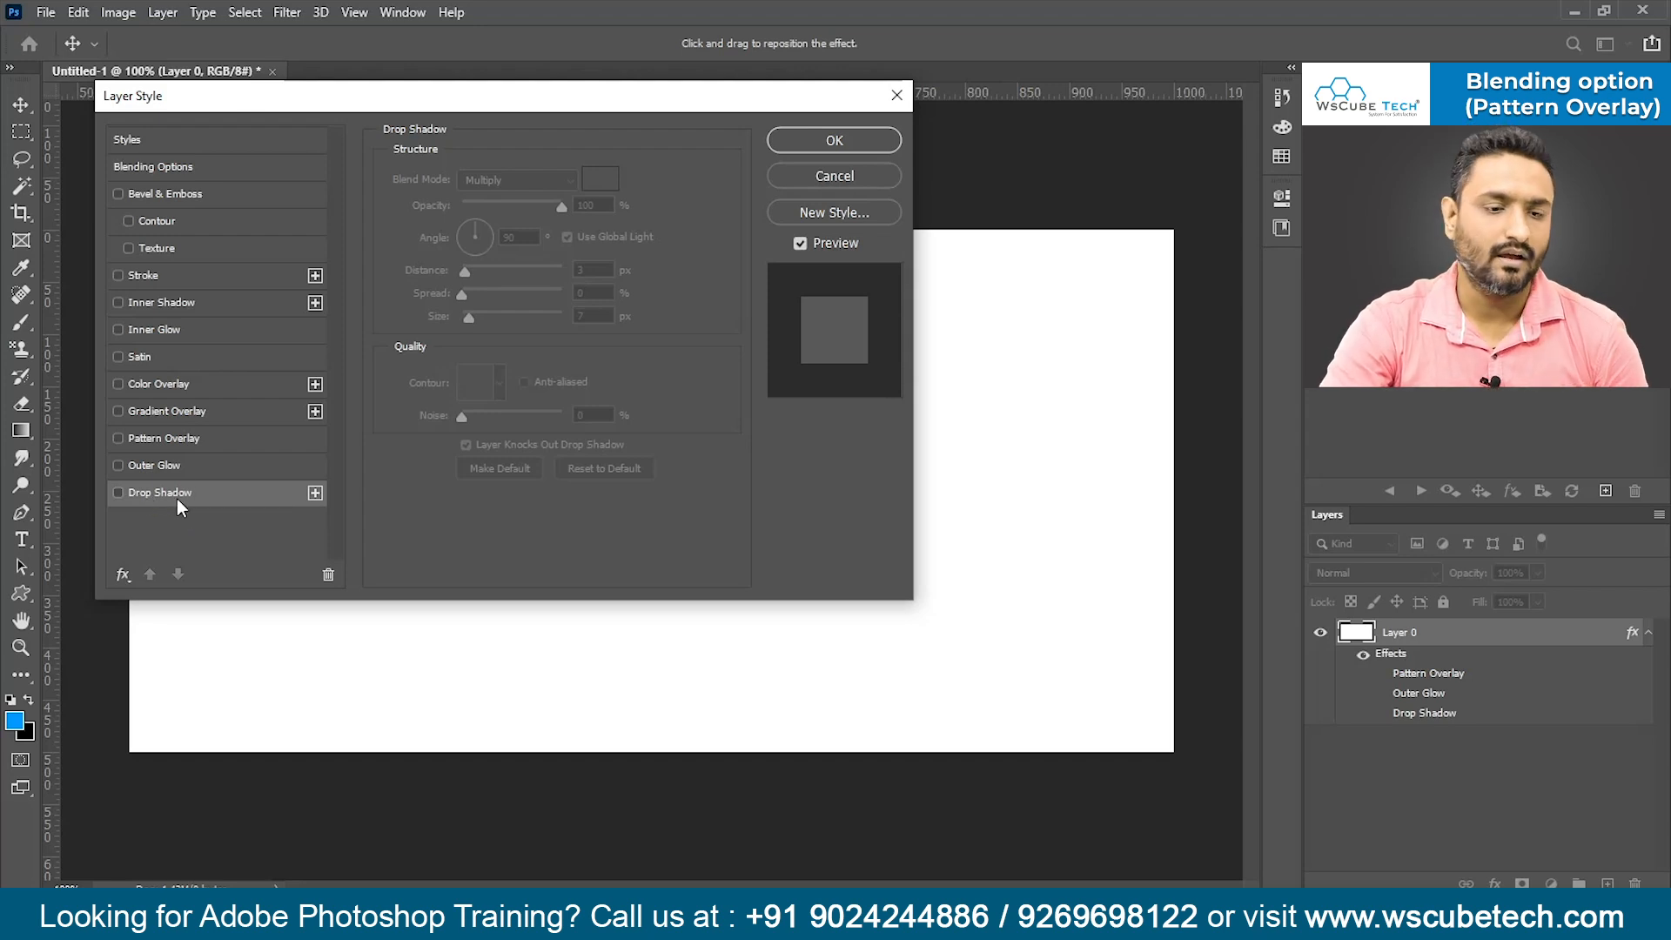
- Enable the Pattern Overlay effect on the layer and uncover the canvas to check the pattern
{"action": "left_click", "coordinate": [202, 441]}
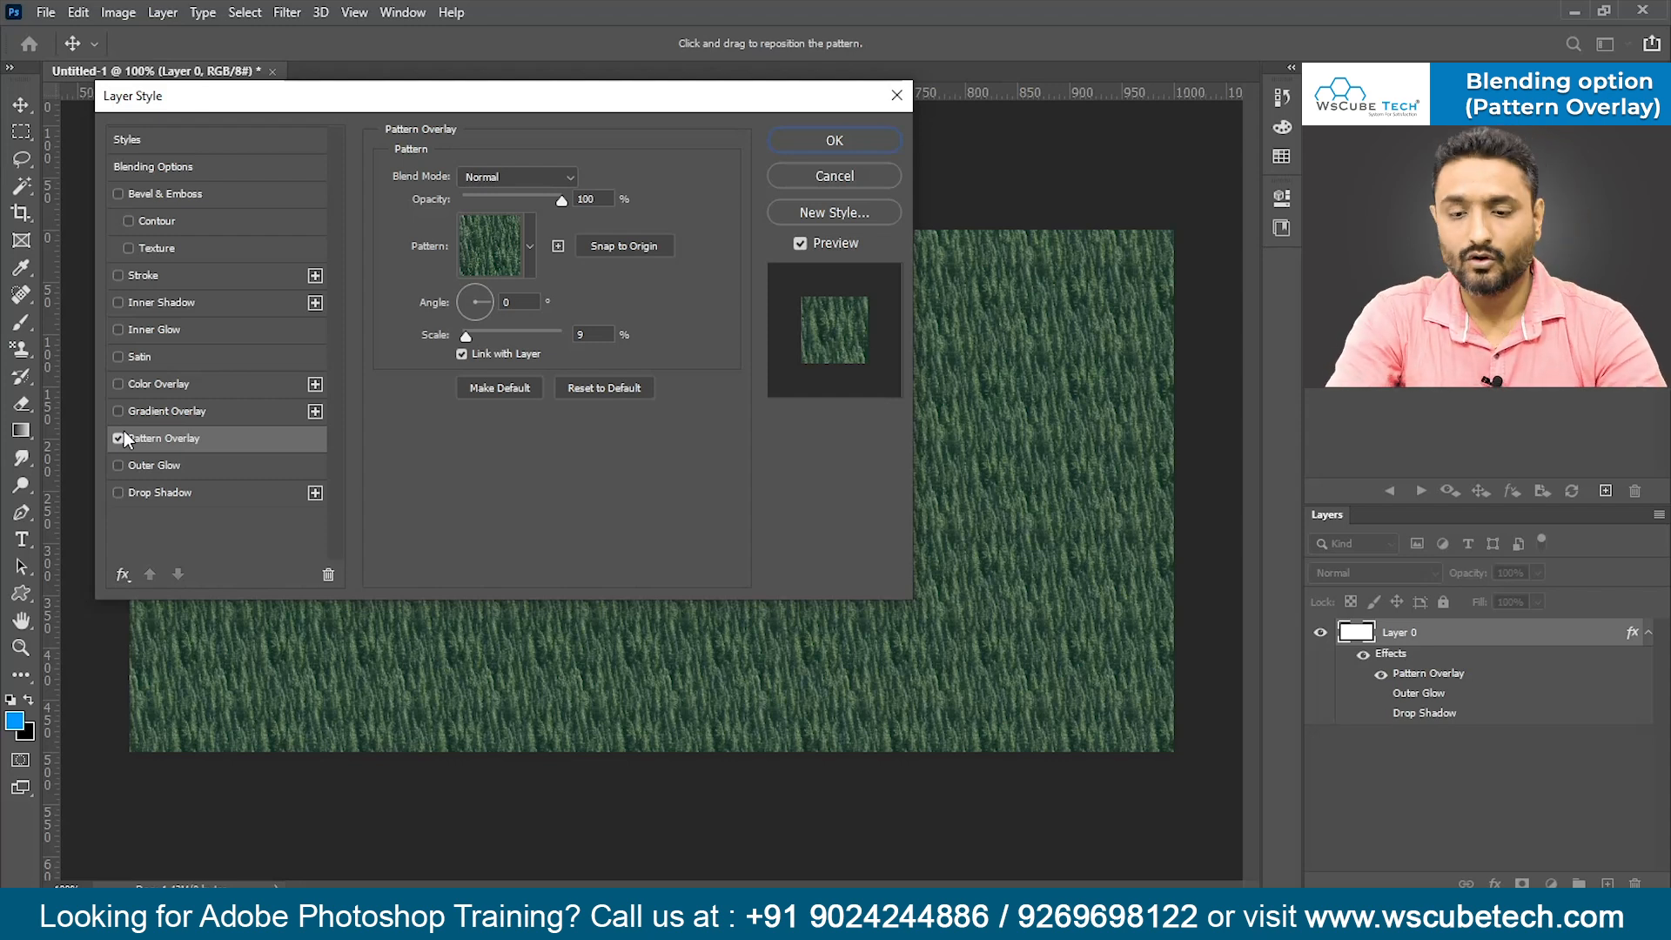
{"action": "left_click_drag", "start_coordinate": [577, 95], "coordinate": [756, 771]}
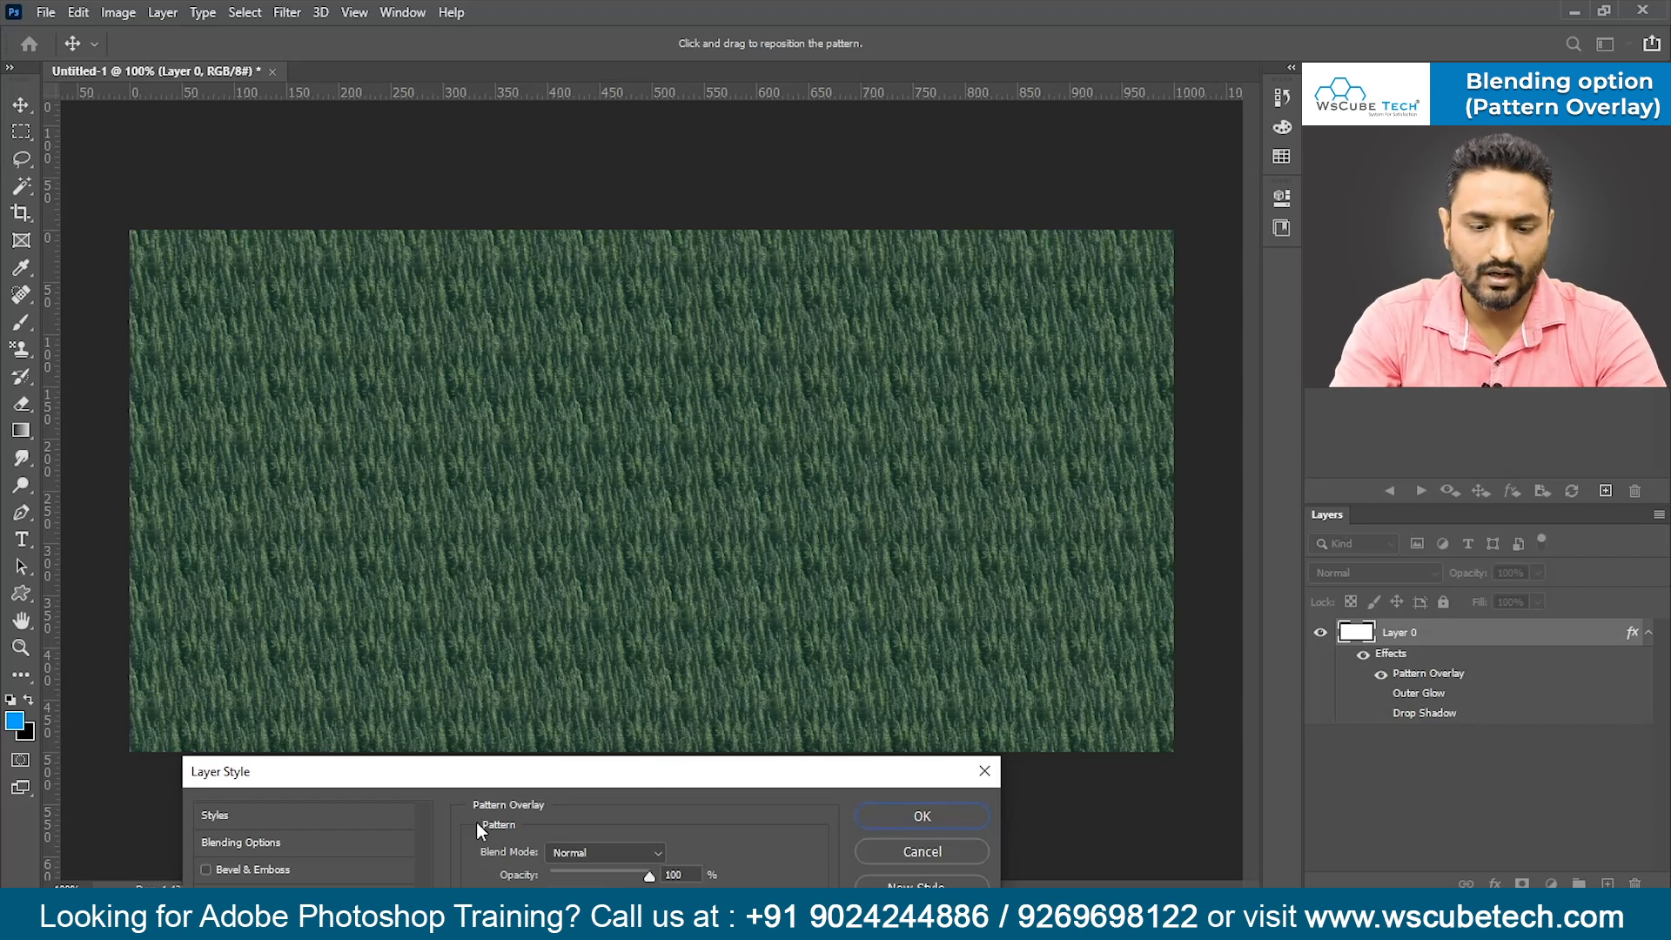
{"action": "left_click_drag", "start_coordinate": [553, 775], "coordinate": [484, 175]}
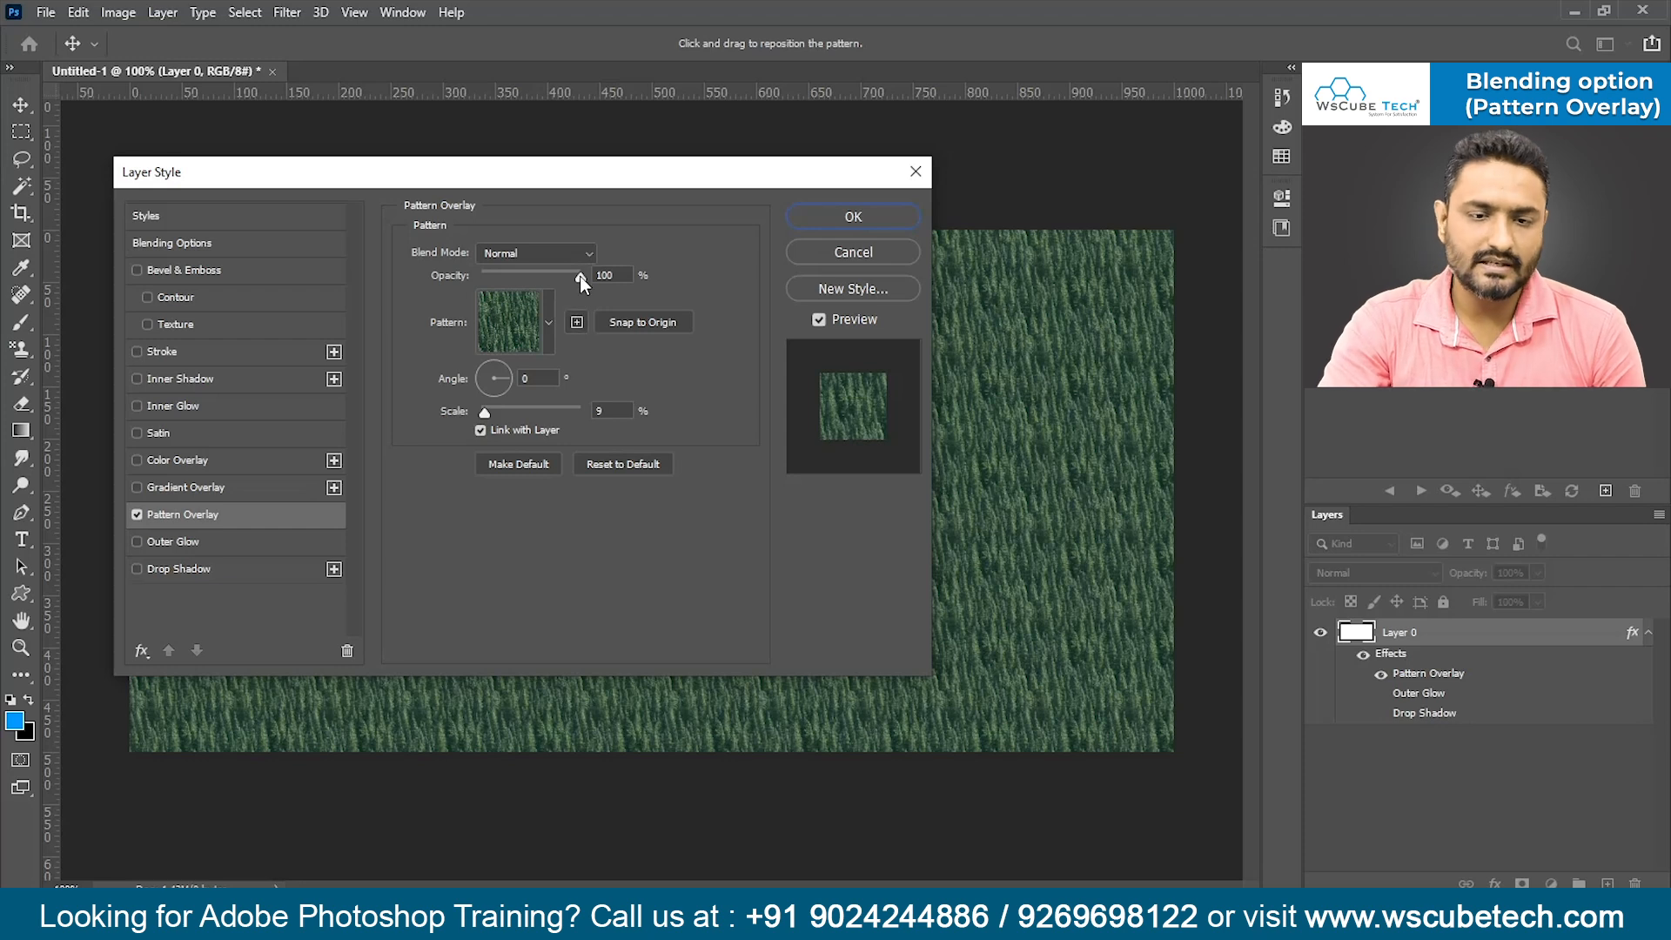
- Try Pattern Overlay opacities of 26%, 19% and 77%, and return the opacity to 100%
{"action": "left_click_drag", "start_coordinate": [581, 275], "coordinate": [506, 274]}
{"action": "left_click_drag", "start_coordinate": [625, 180], "coordinate": [665, 556]}
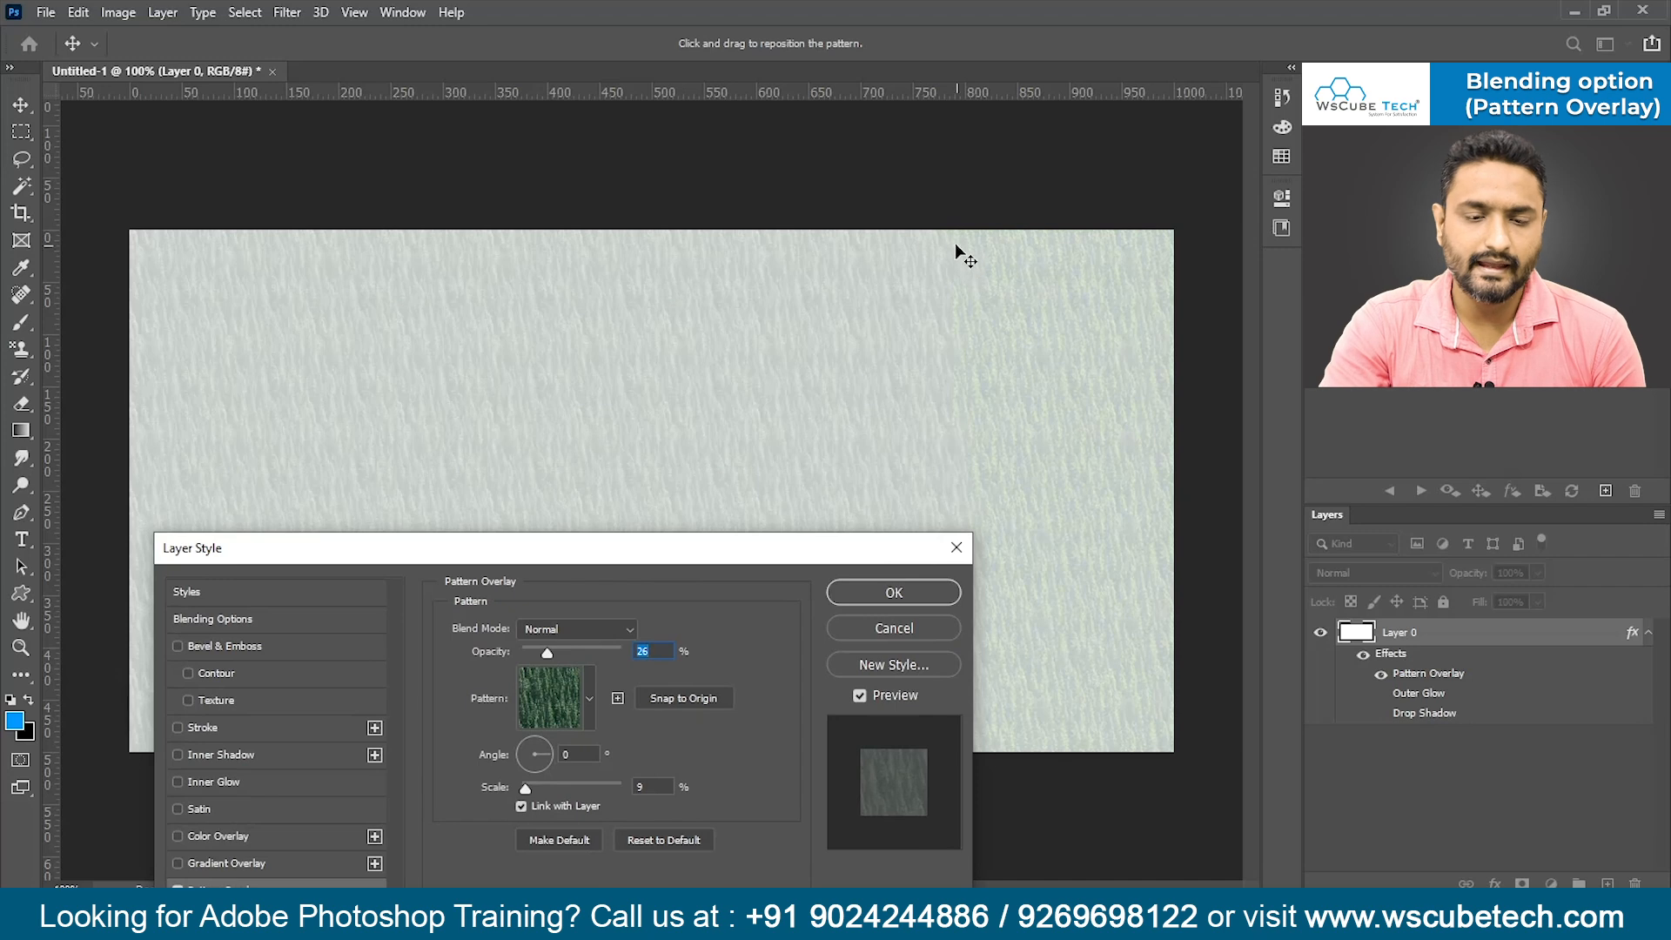
{"action": "left_click_drag", "start_coordinate": [546, 654], "coordinate": [539, 654]}
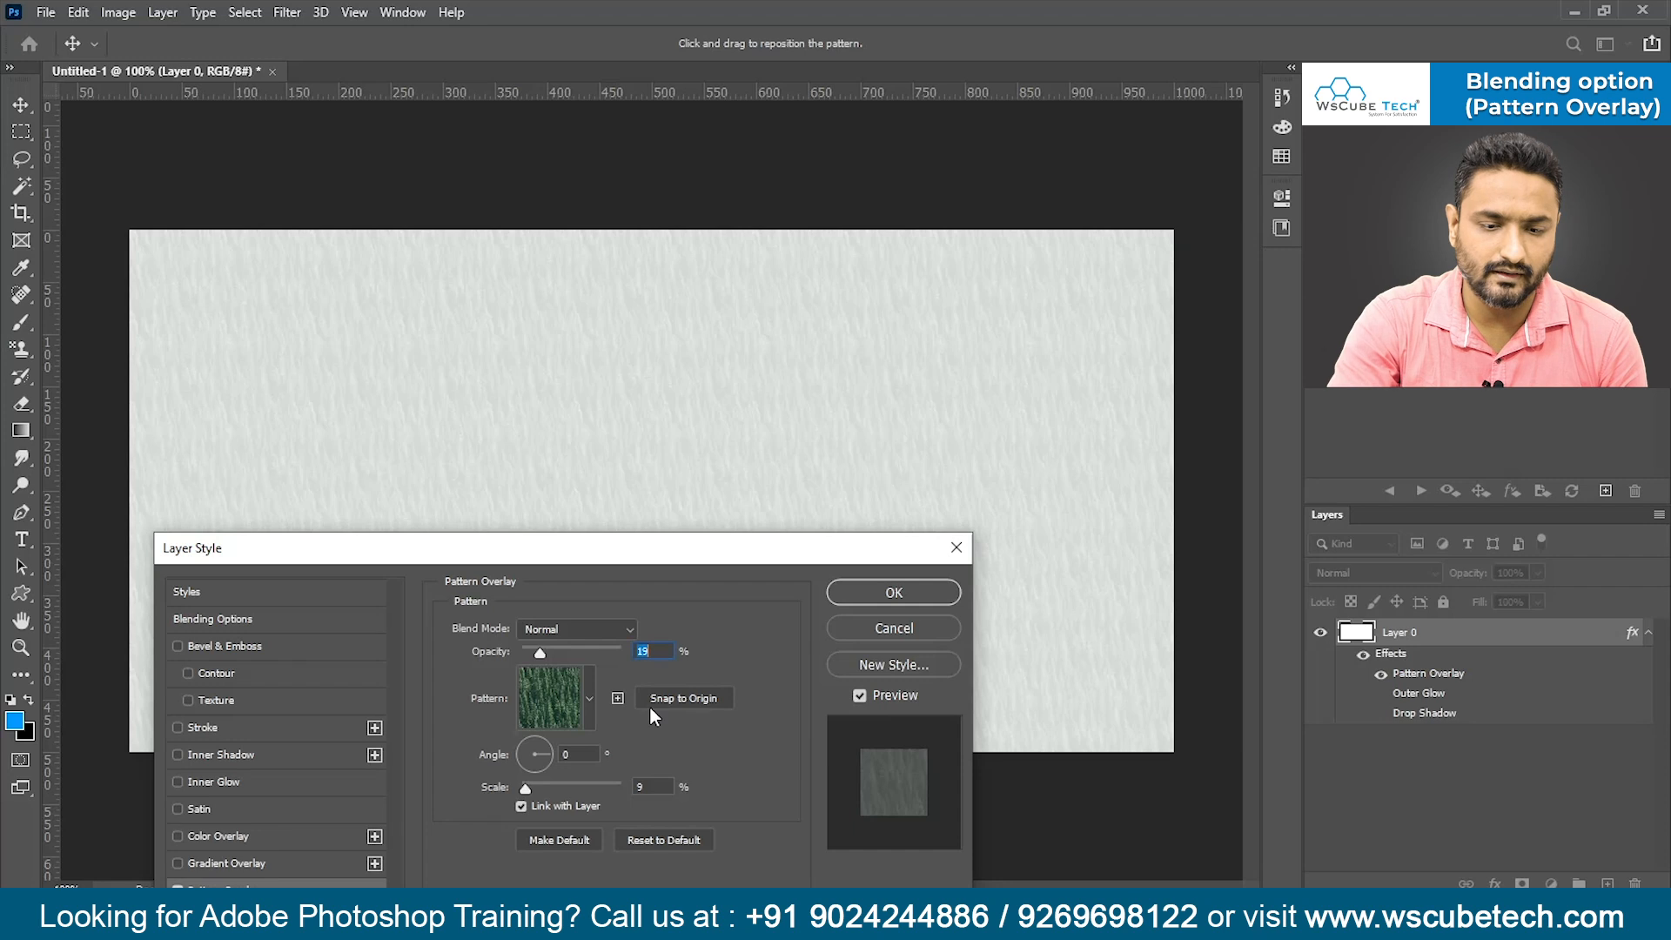
{"action": "left_click", "coordinate": [543, 655]}
{"action": "left_click_drag", "start_coordinate": [543, 656], "coordinate": [599, 650]}
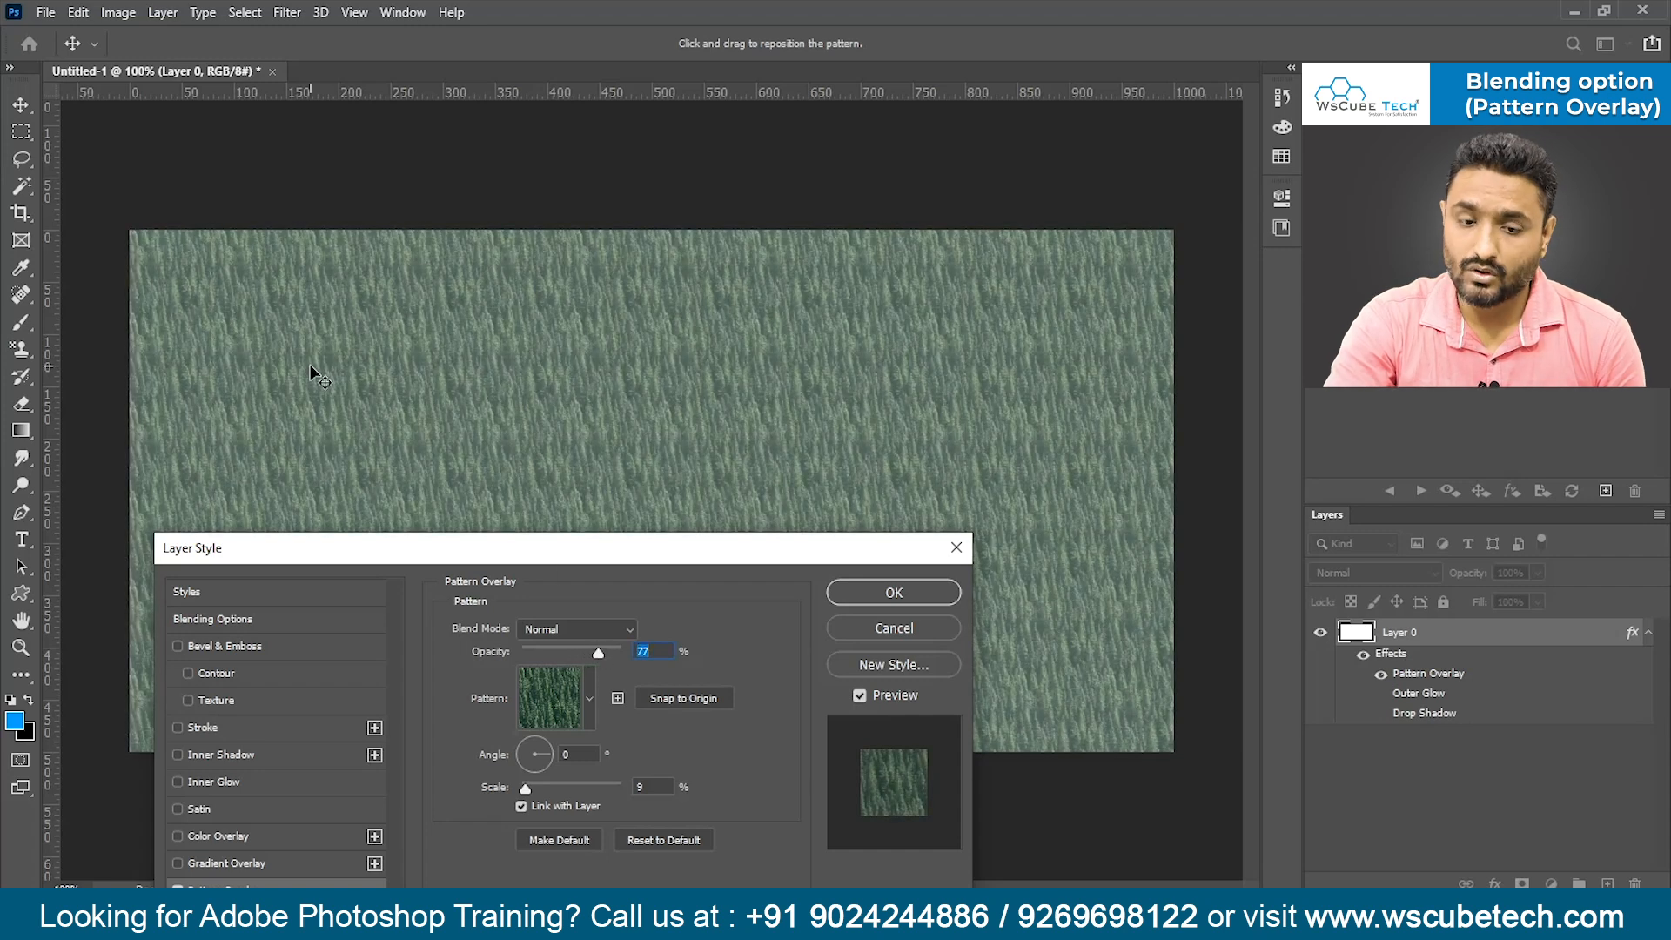
{"action": "left_click_drag", "start_coordinate": [601, 651], "coordinate": [708, 646]}
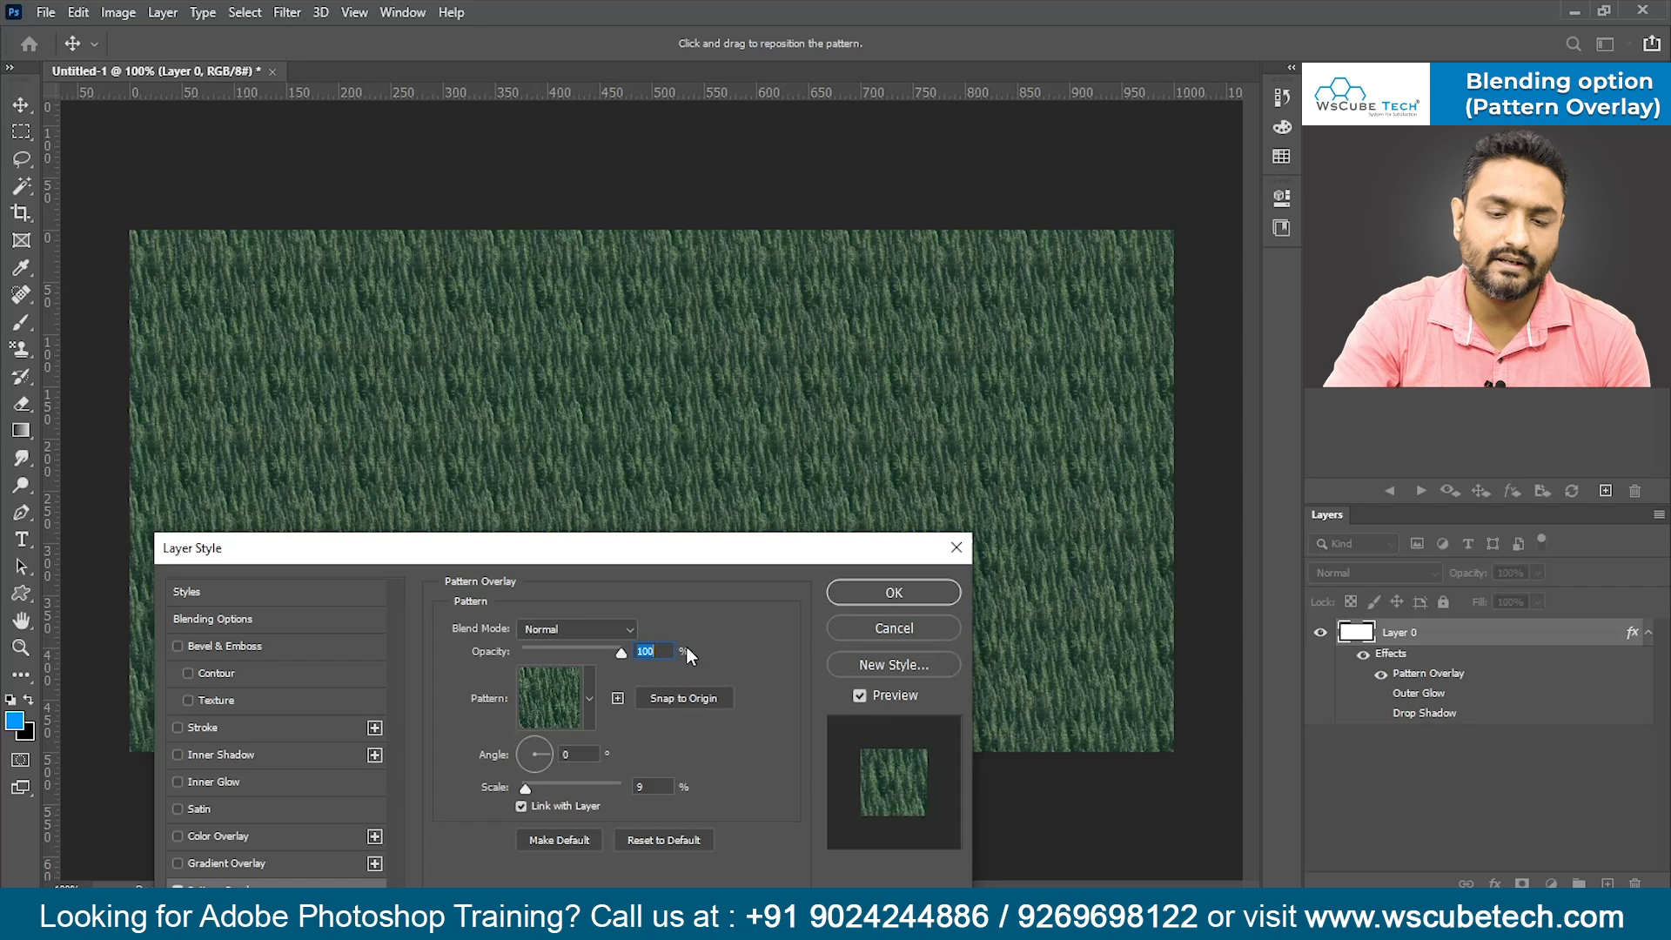
{"action": "left_click_drag", "start_coordinate": [616, 655], "coordinate": [658, 655]}
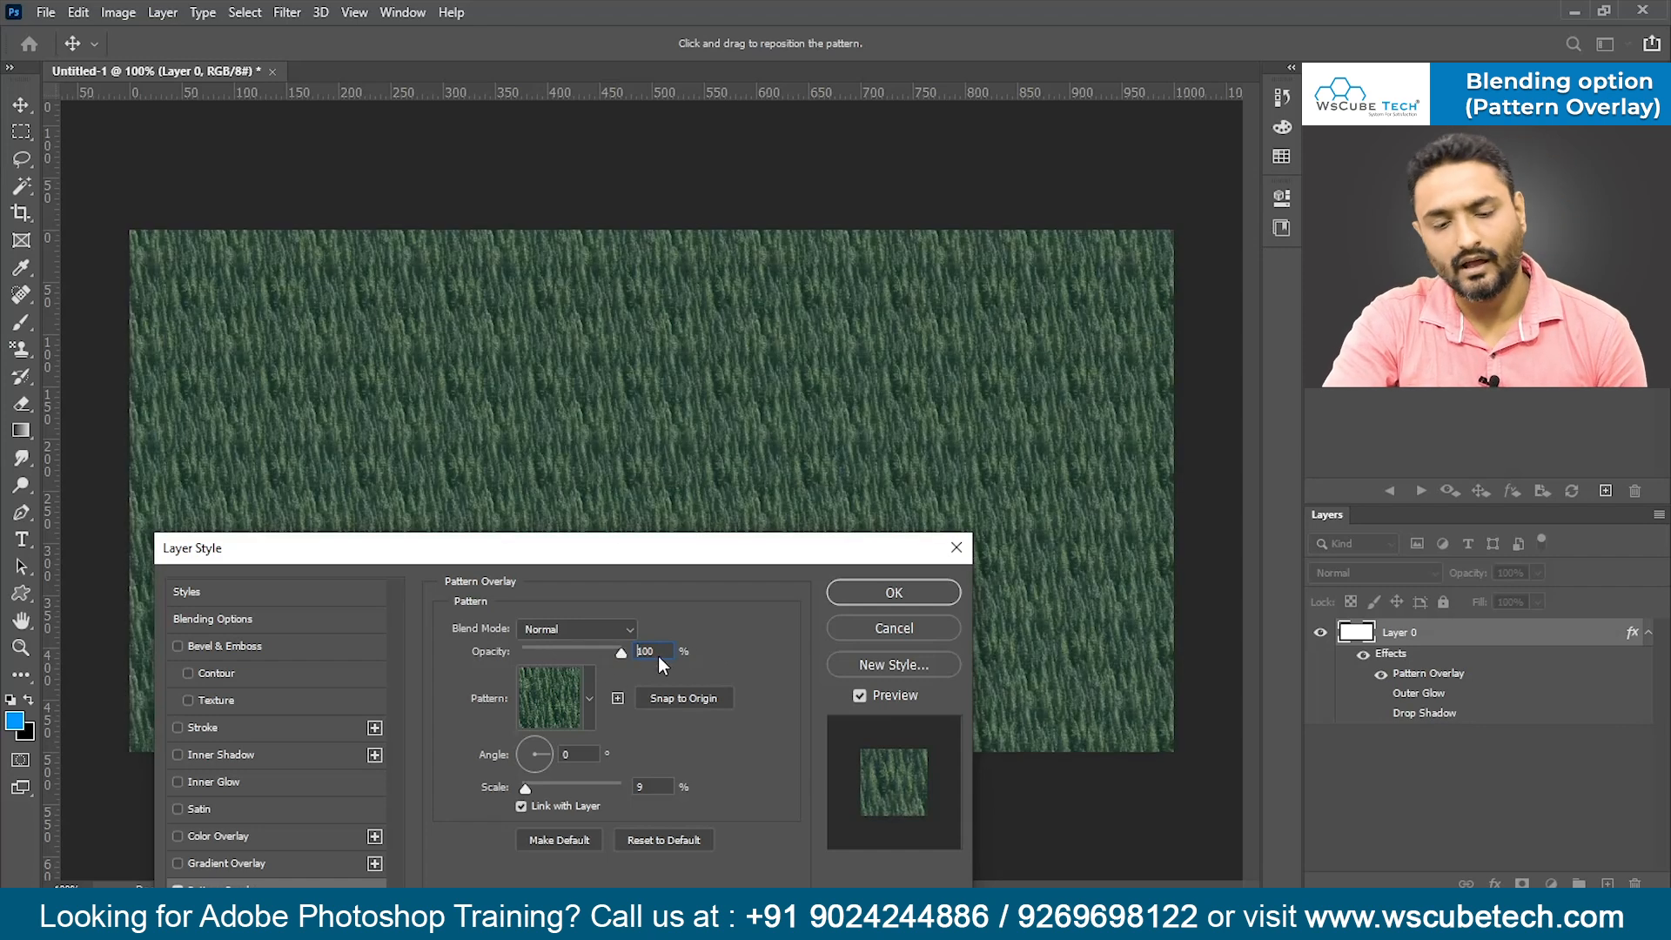
- Examine the Trees, Grass and Water pattern groups available for the Pattern Overlay
{"action": "left_click_drag", "start_coordinate": [747, 559], "coordinate": [753, 274]}
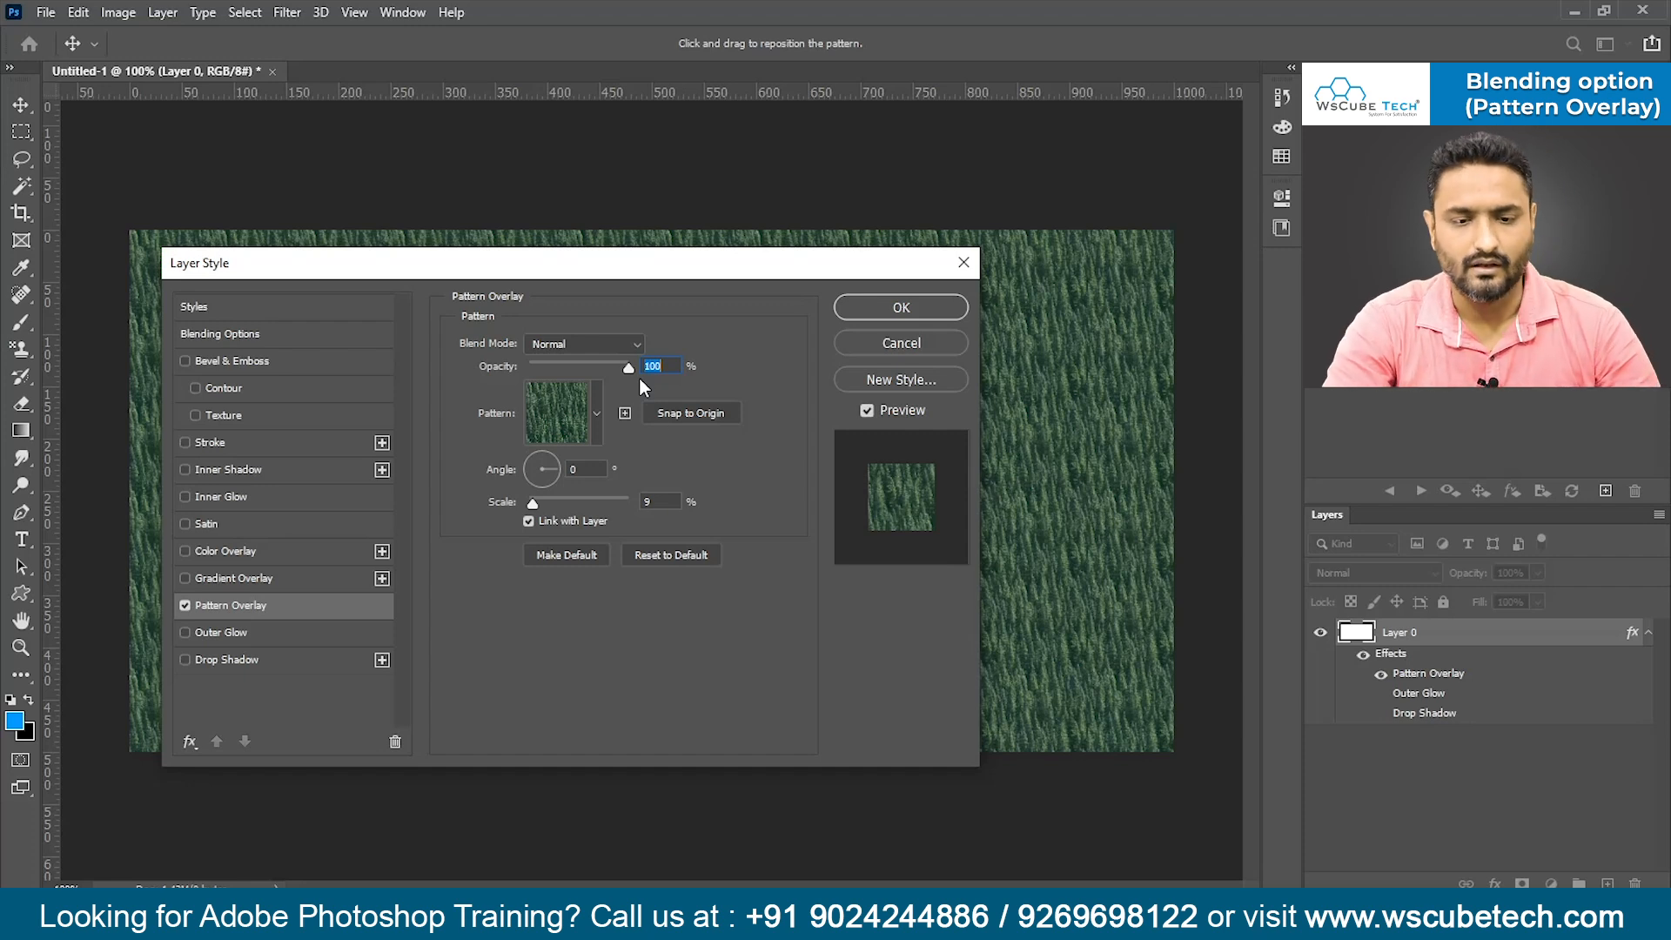
{"action": "left_click", "coordinate": [599, 413]}
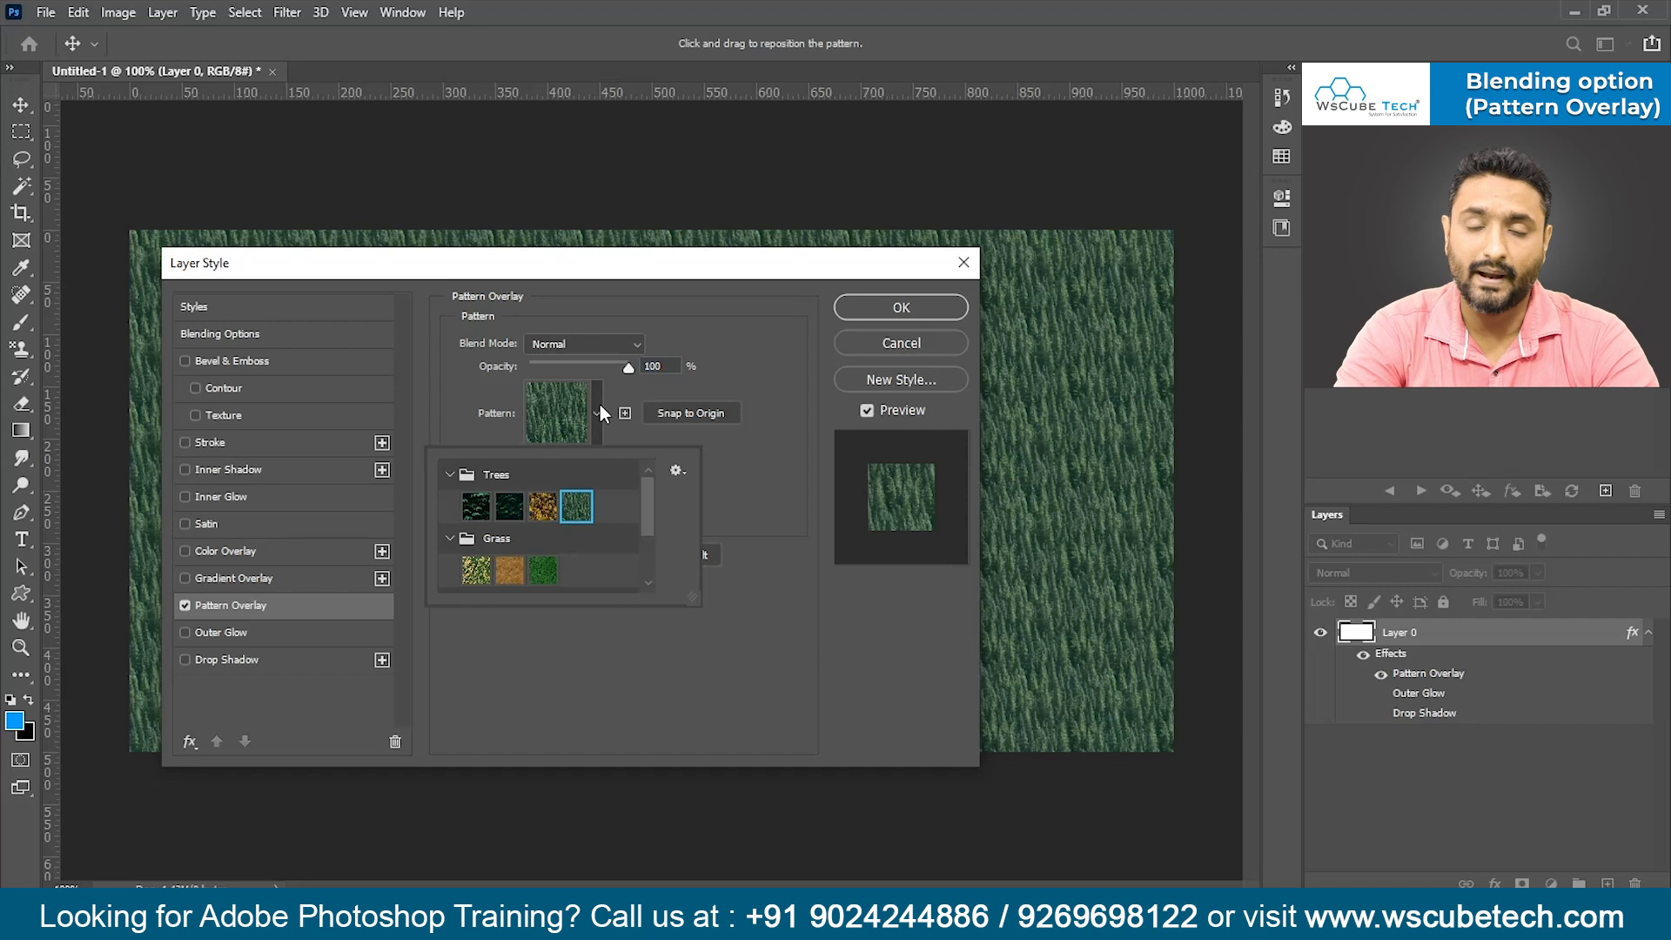
{"action": "left_click", "coordinate": [448, 476]}
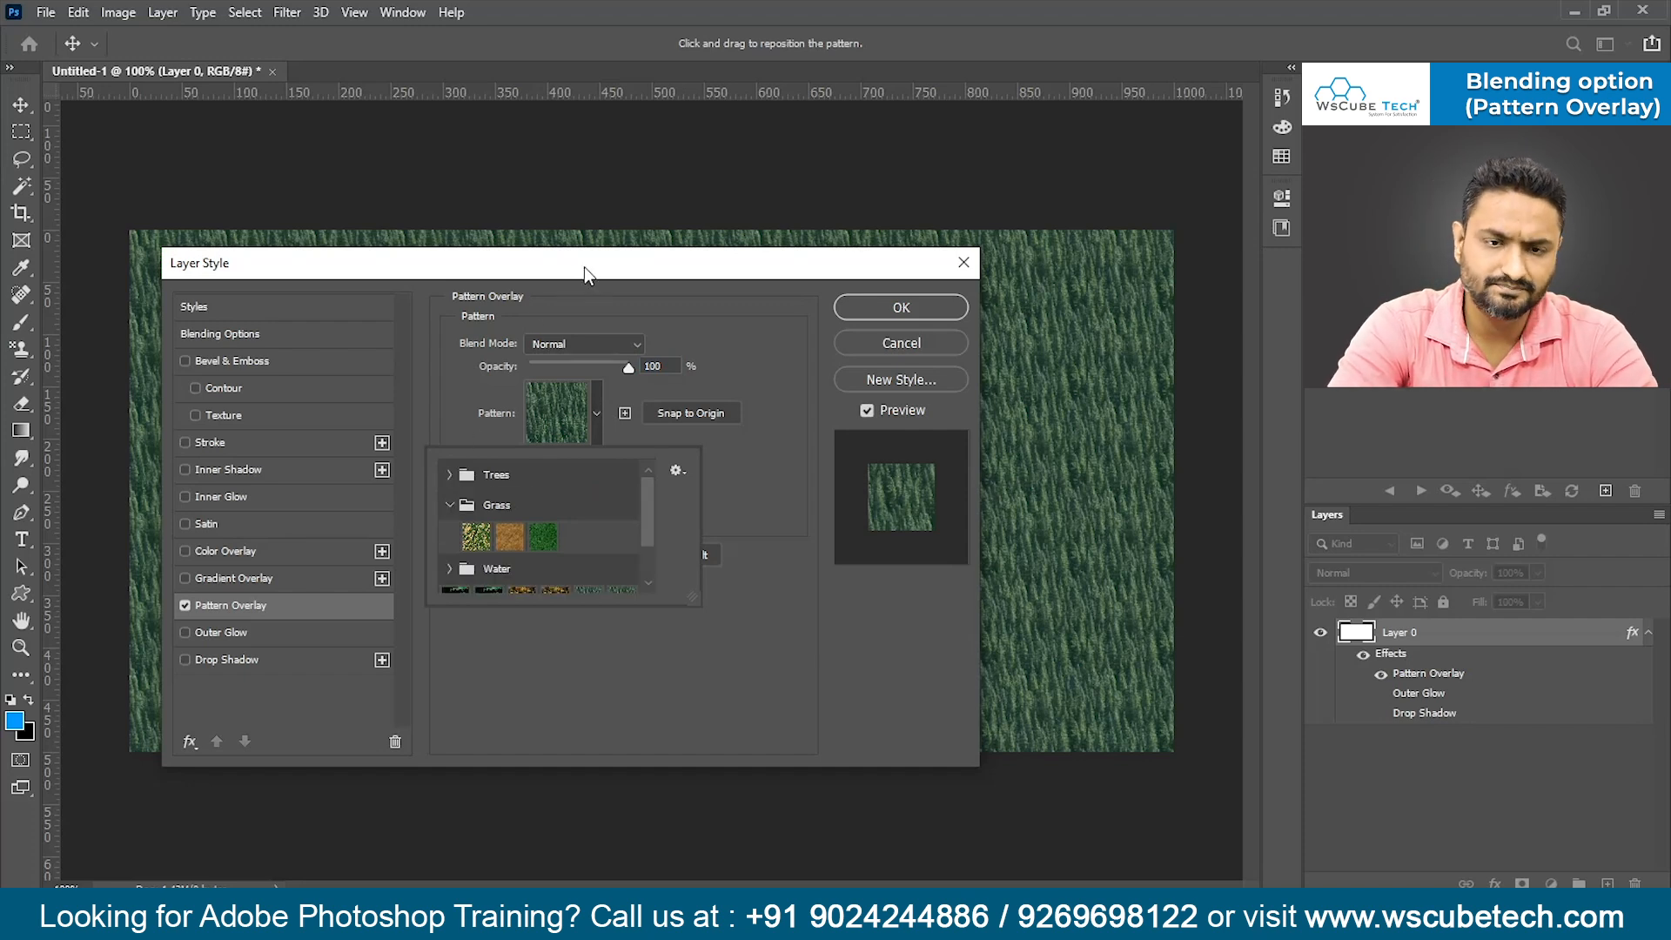
{"action": "left_click", "coordinate": [449, 505]}
{"action": "left_click", "coordinate": [450, 535]}
{"action": "left_click", "coordinate": [450, 535]}
{"action": "left_click_drag", "start_coordinate": [713, 269], "coordinate": [886, 530]}
{"action": "left_click_drag", "start_coordinate": [767, 545], "coordinate": [572, 578]}
{"action": "left_click", "coordinate": [544, 697]}
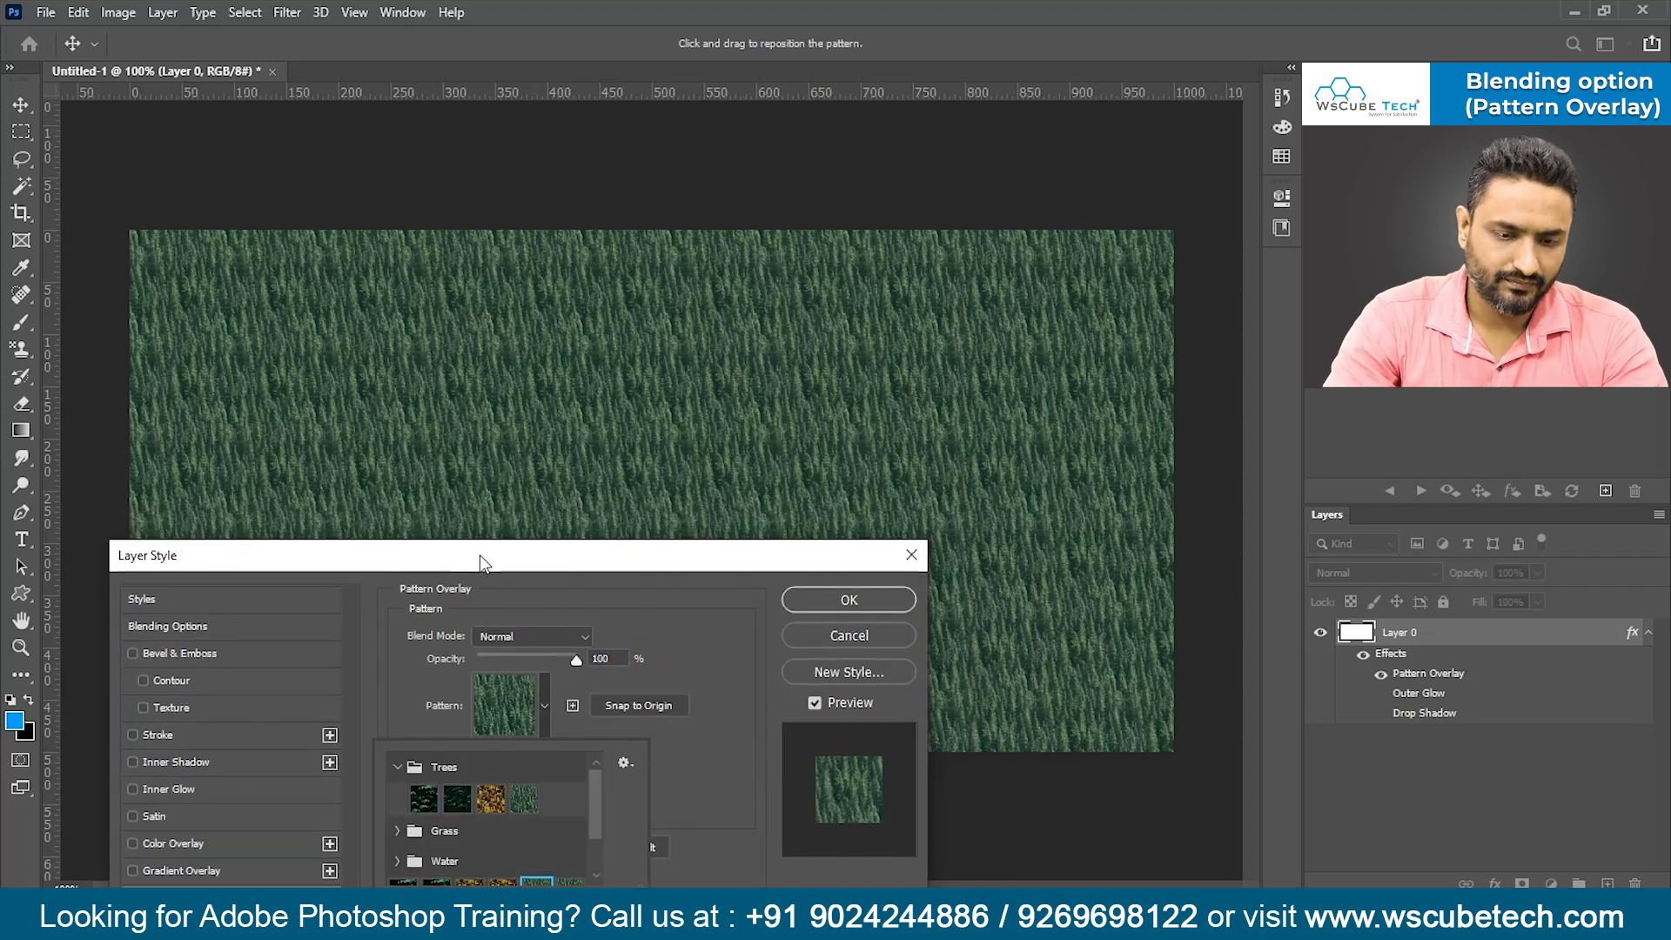
- Choose the first Trees pattern with bright green leaves for the overlay and apply the layer style
{"action": "left_click_drag", "start_coordinate": [479, 555], "coordinate": [470, 447]}
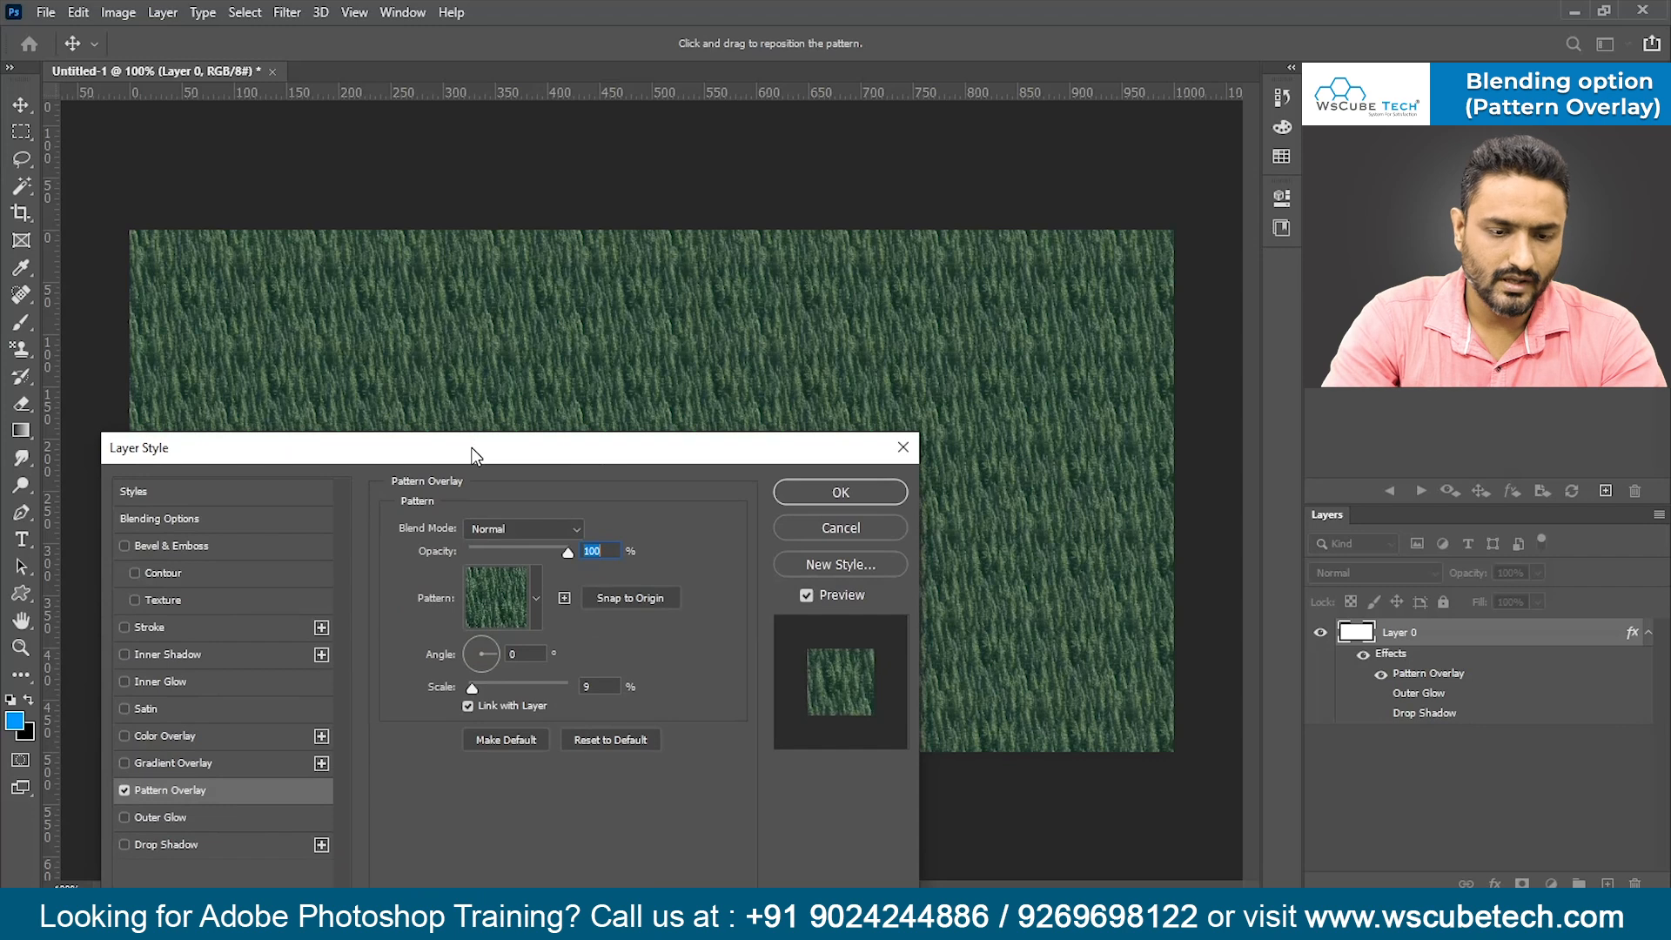
{"action": "left_click", "coordinate": [537, 599]}
{"action": "left_click", "coordinate": [415, 692]}
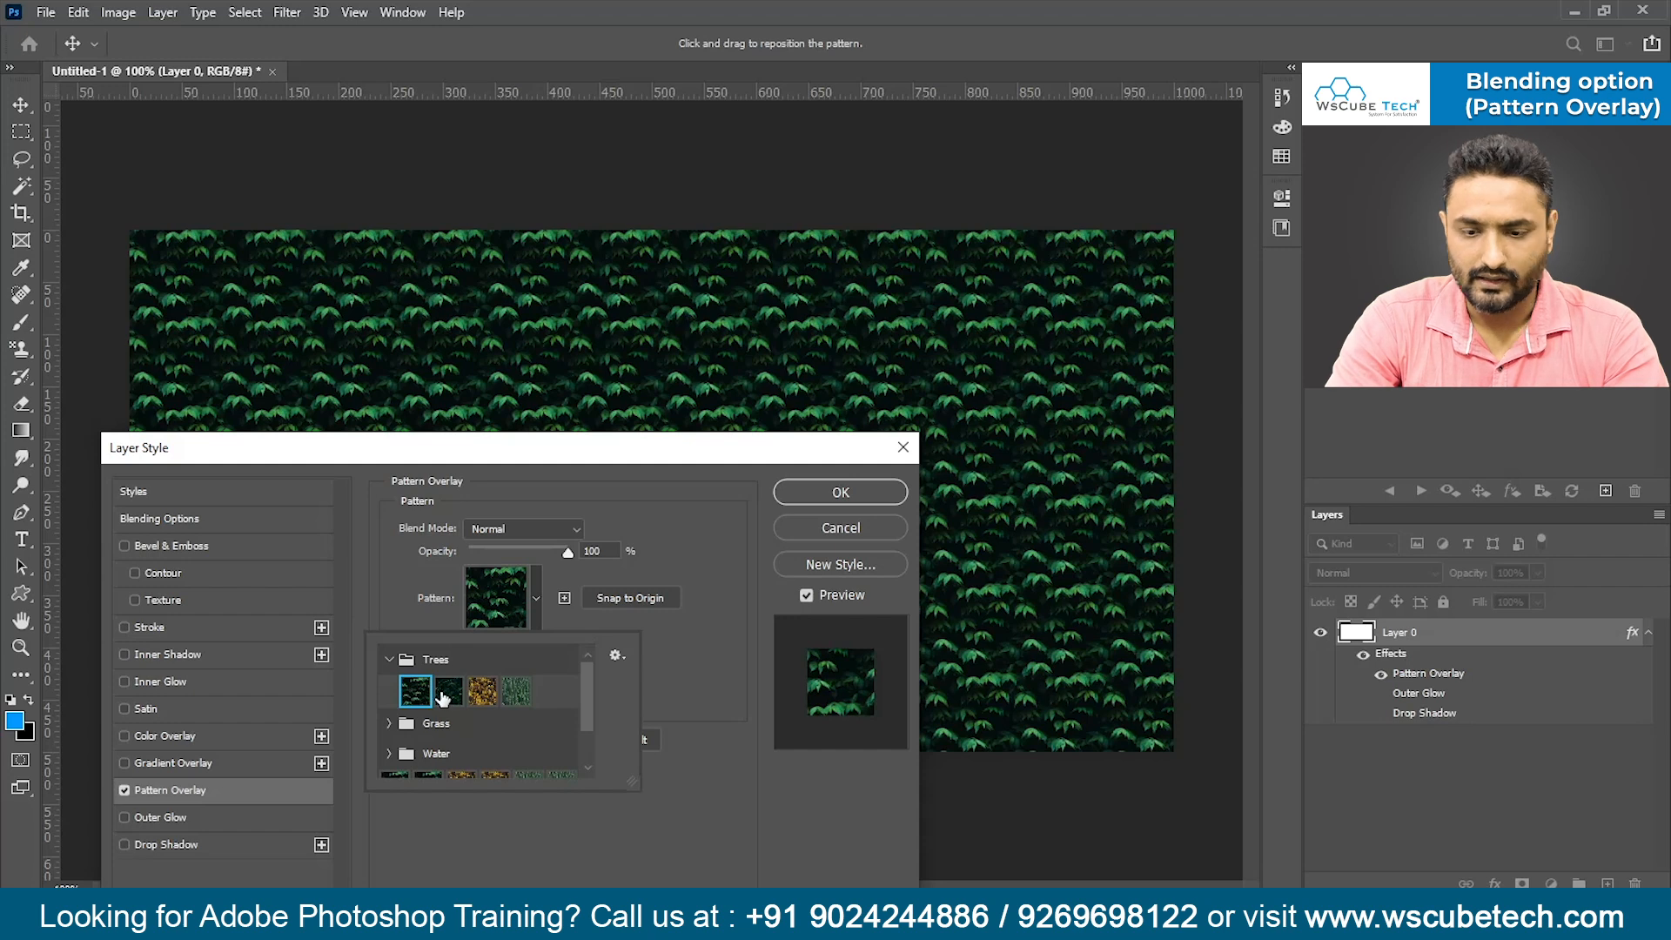
{"action": "left_click", "coordinate": [860, 501]}
{"action": "left_click", "coordinate": [860, 501]}
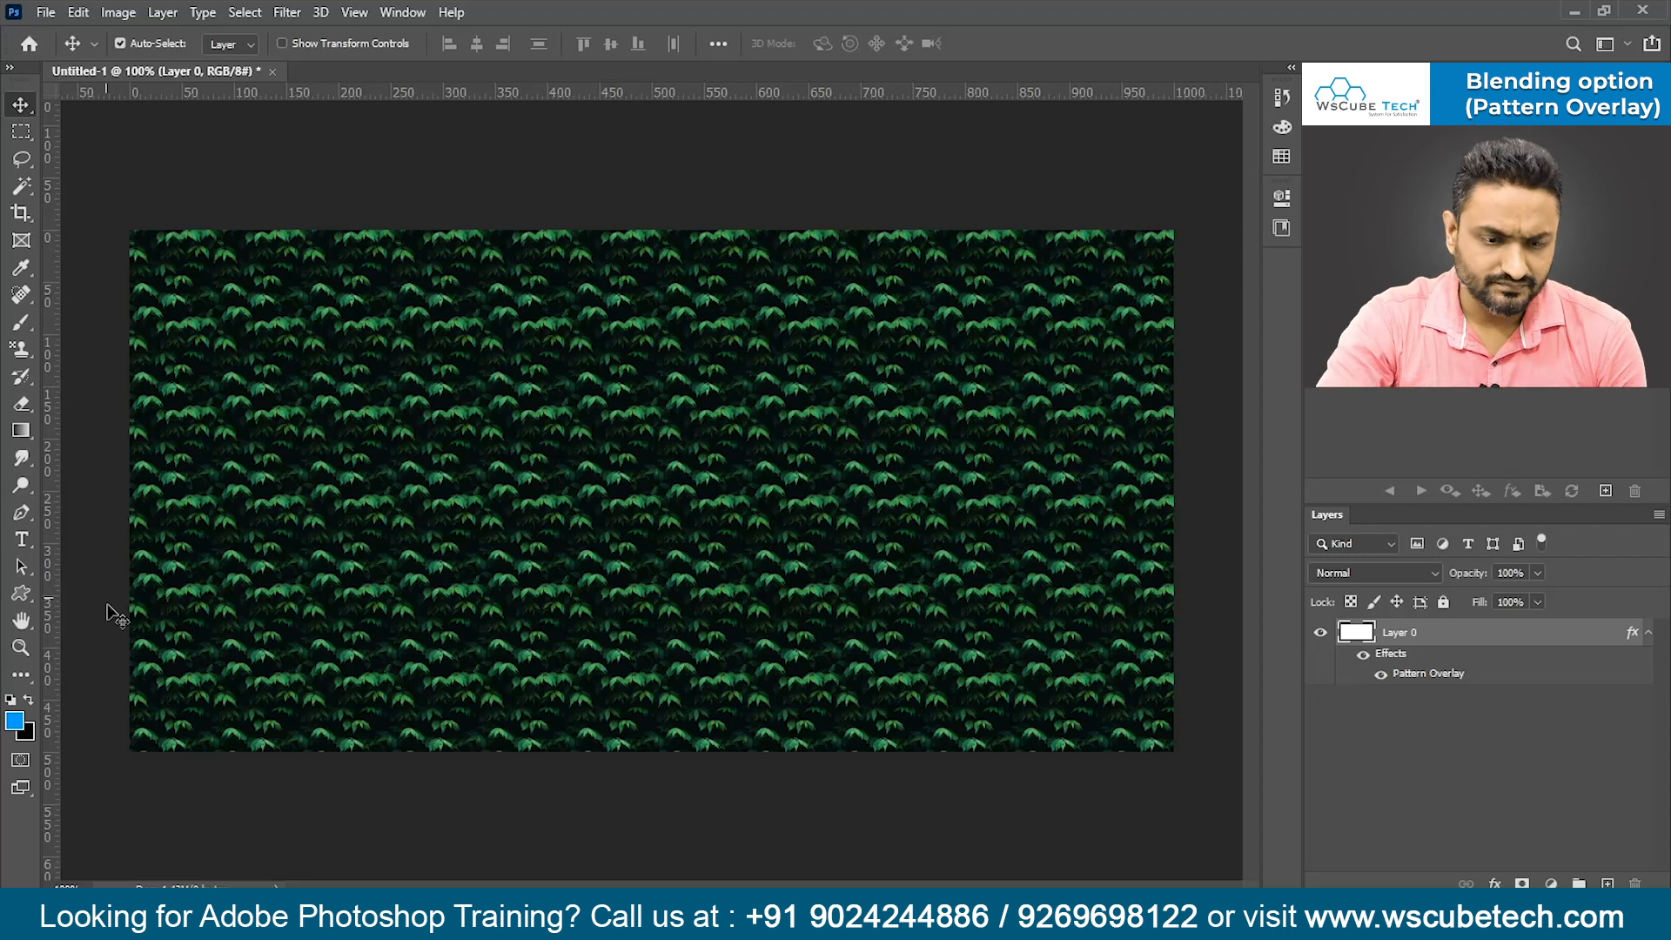
- Reopen the layer's Pattern Overlay settings and try the second, third and fourth Trees patterns
{"action": "double_click", "coordinate": [1436, 678]}
{"action": "left_click", "coordinate": [541, 543]}
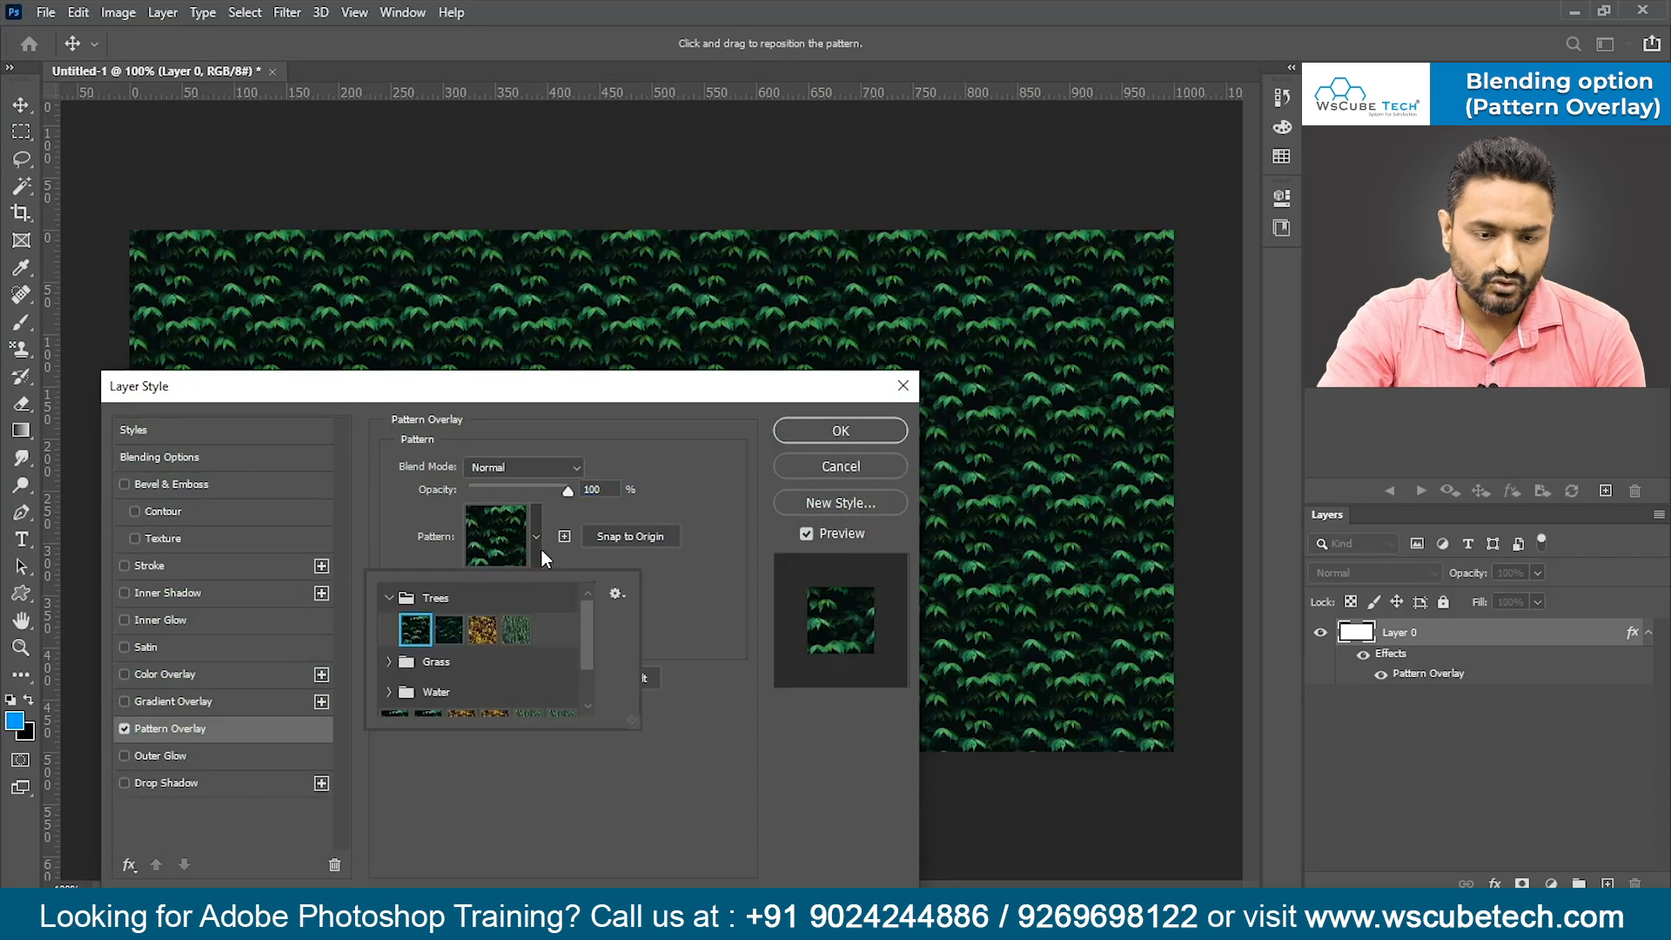
{"action": "left_click", "coordinate": [449, 629]}
{"action": "left_click_drag", "start_coordinate": [630, 379], "coordinate": [985, 571]}
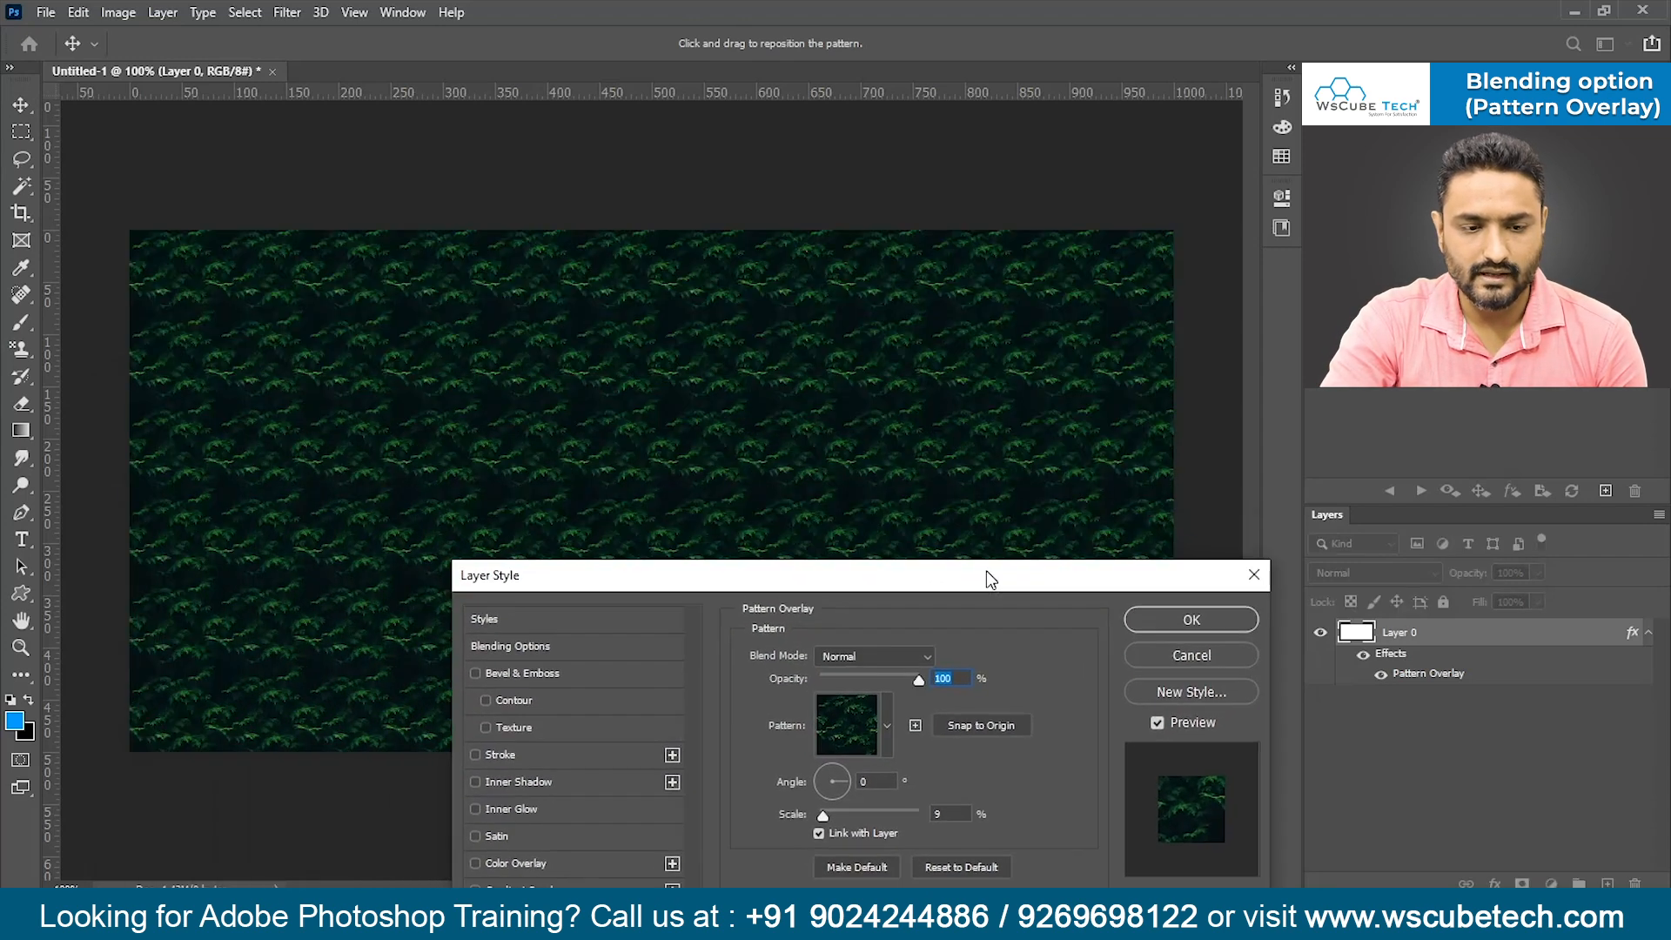
{"action": "left_click", "coordinate": [886, 734]}
{"action": "left_click", "coordinate": [833, 799]}
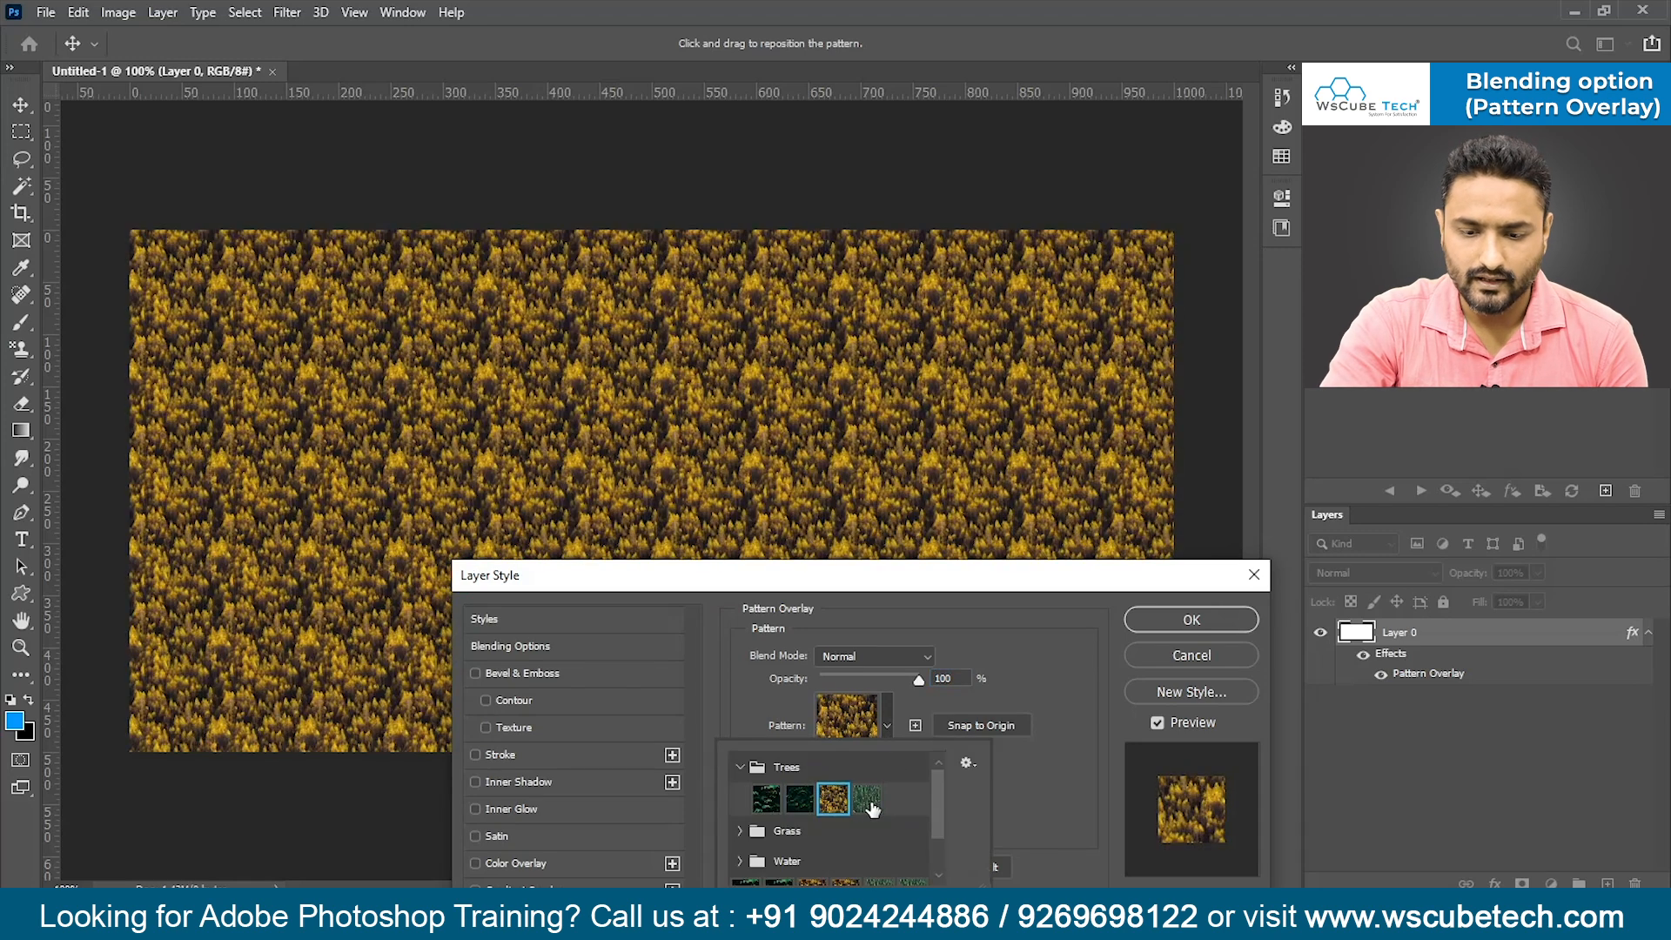
{"action": "left_click", "coordinate": [865, 799]}
{"action": "left_click_drag", "start_coordinate": [943, 571], "coordinate": [892, 323]}
- Try the first, third and second Water patterns as the overlay and compare them on the canvas
{"action": "left_click", "coordinate": [835, 479]}
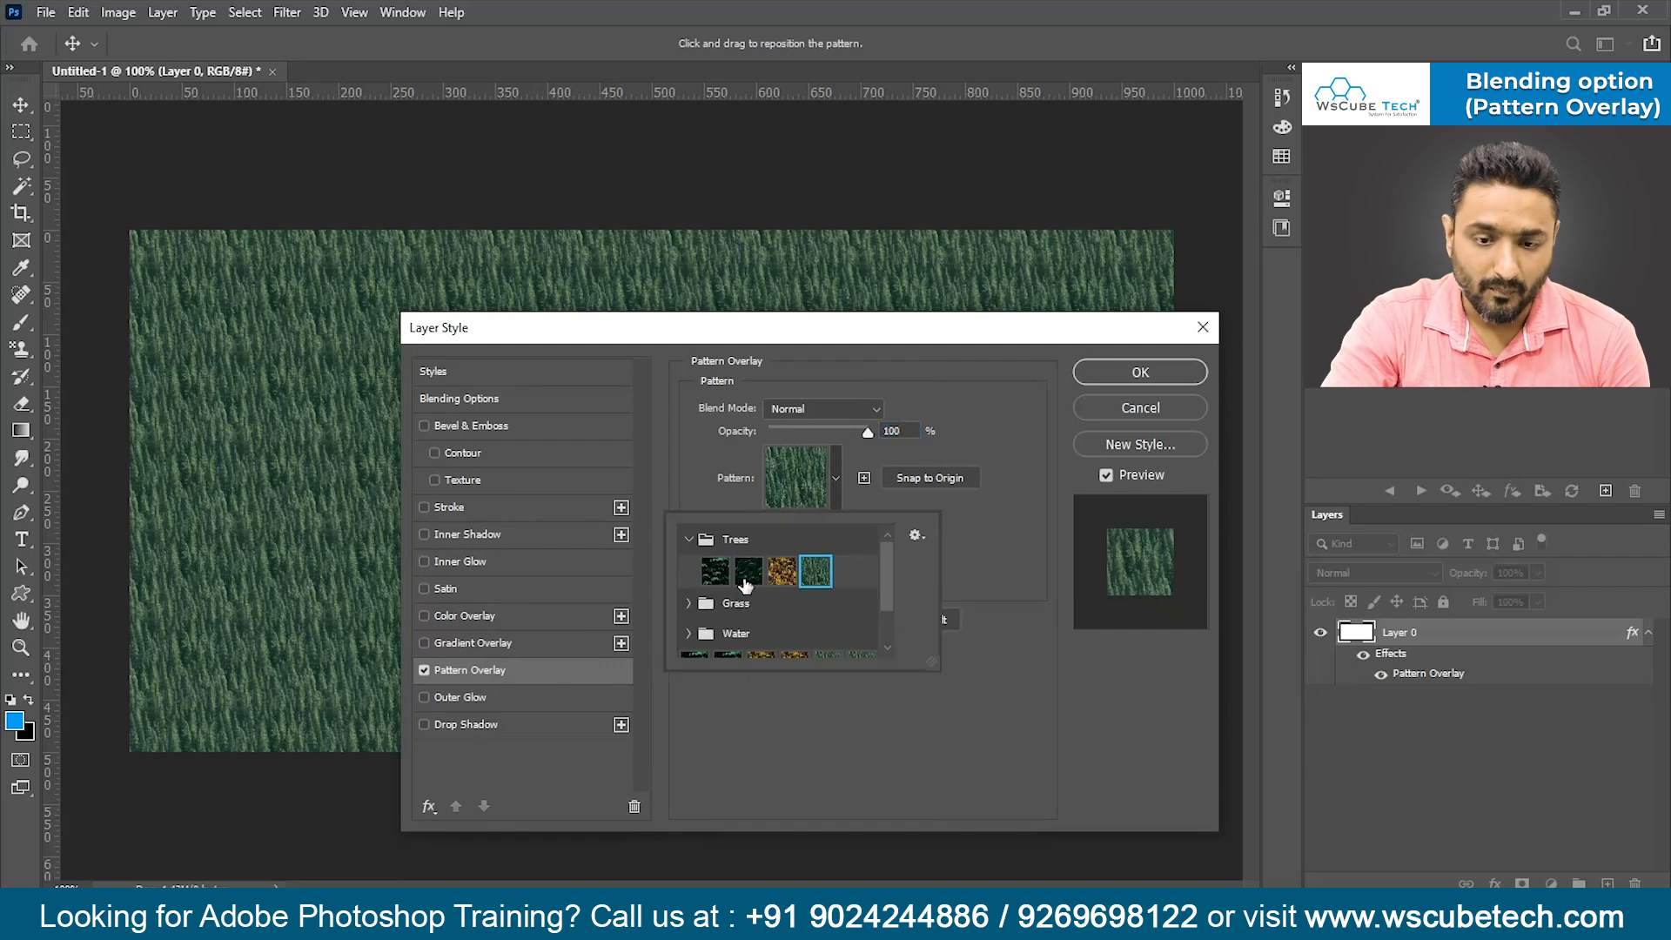
{"action": "left_click", "coordinate": [689, 600]}
{"action": "left_click", "coordinate": [715, 615]}
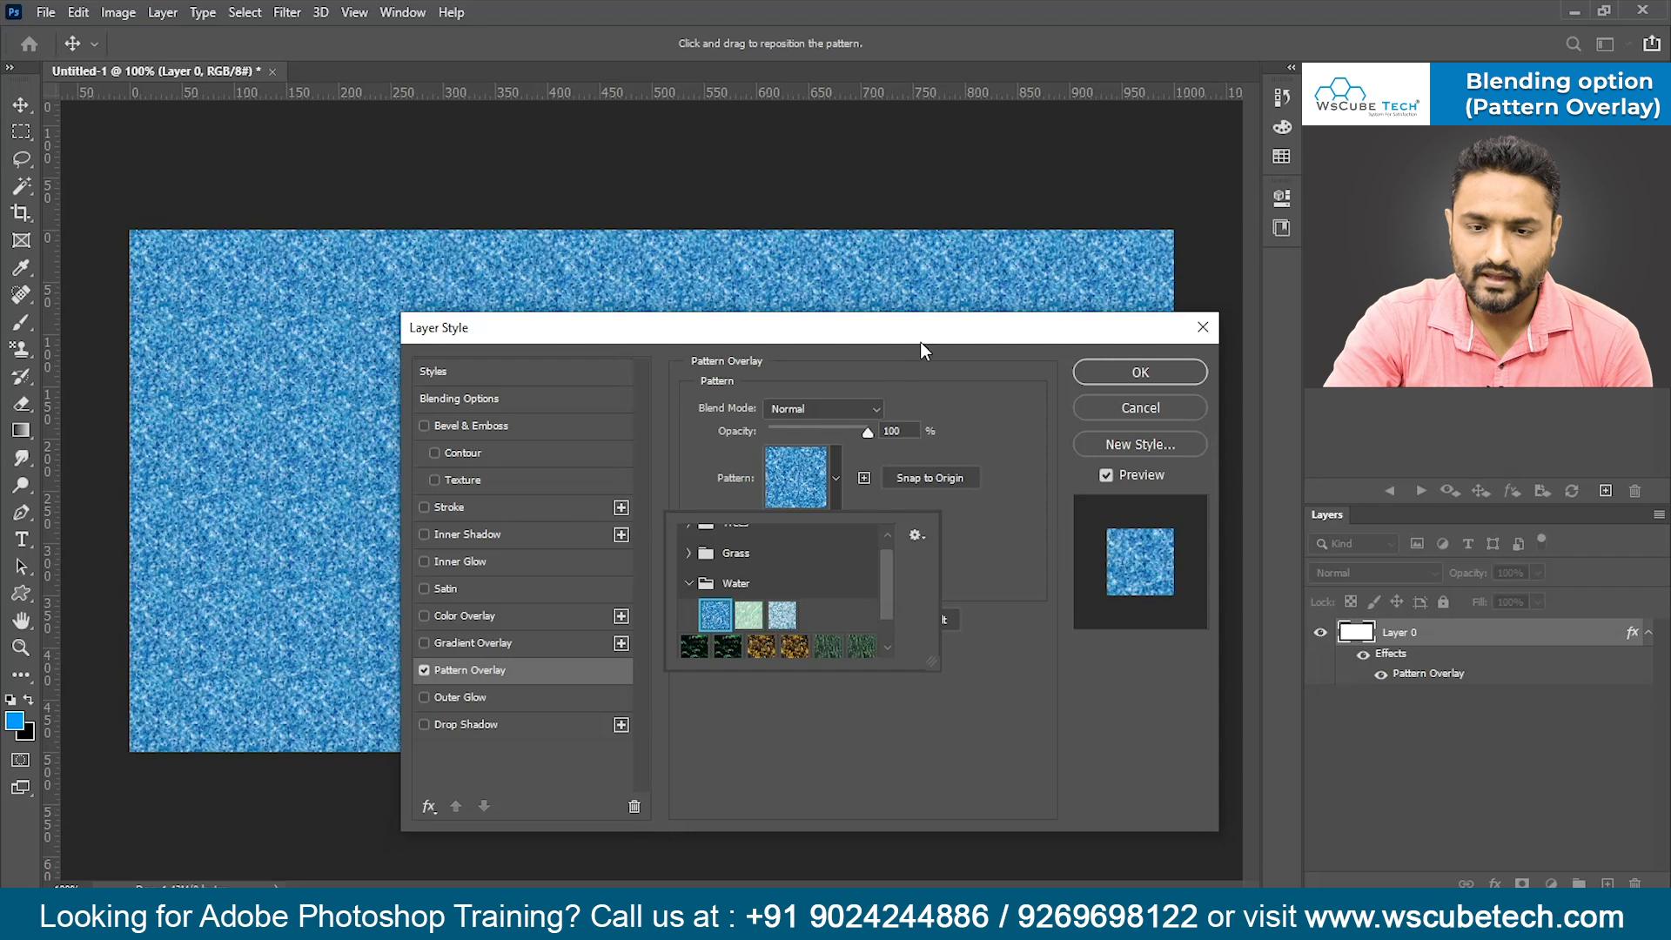
{"action": "left_click_drag", "start_coordinate": [928, 335], "coordinate": [801, 464]}
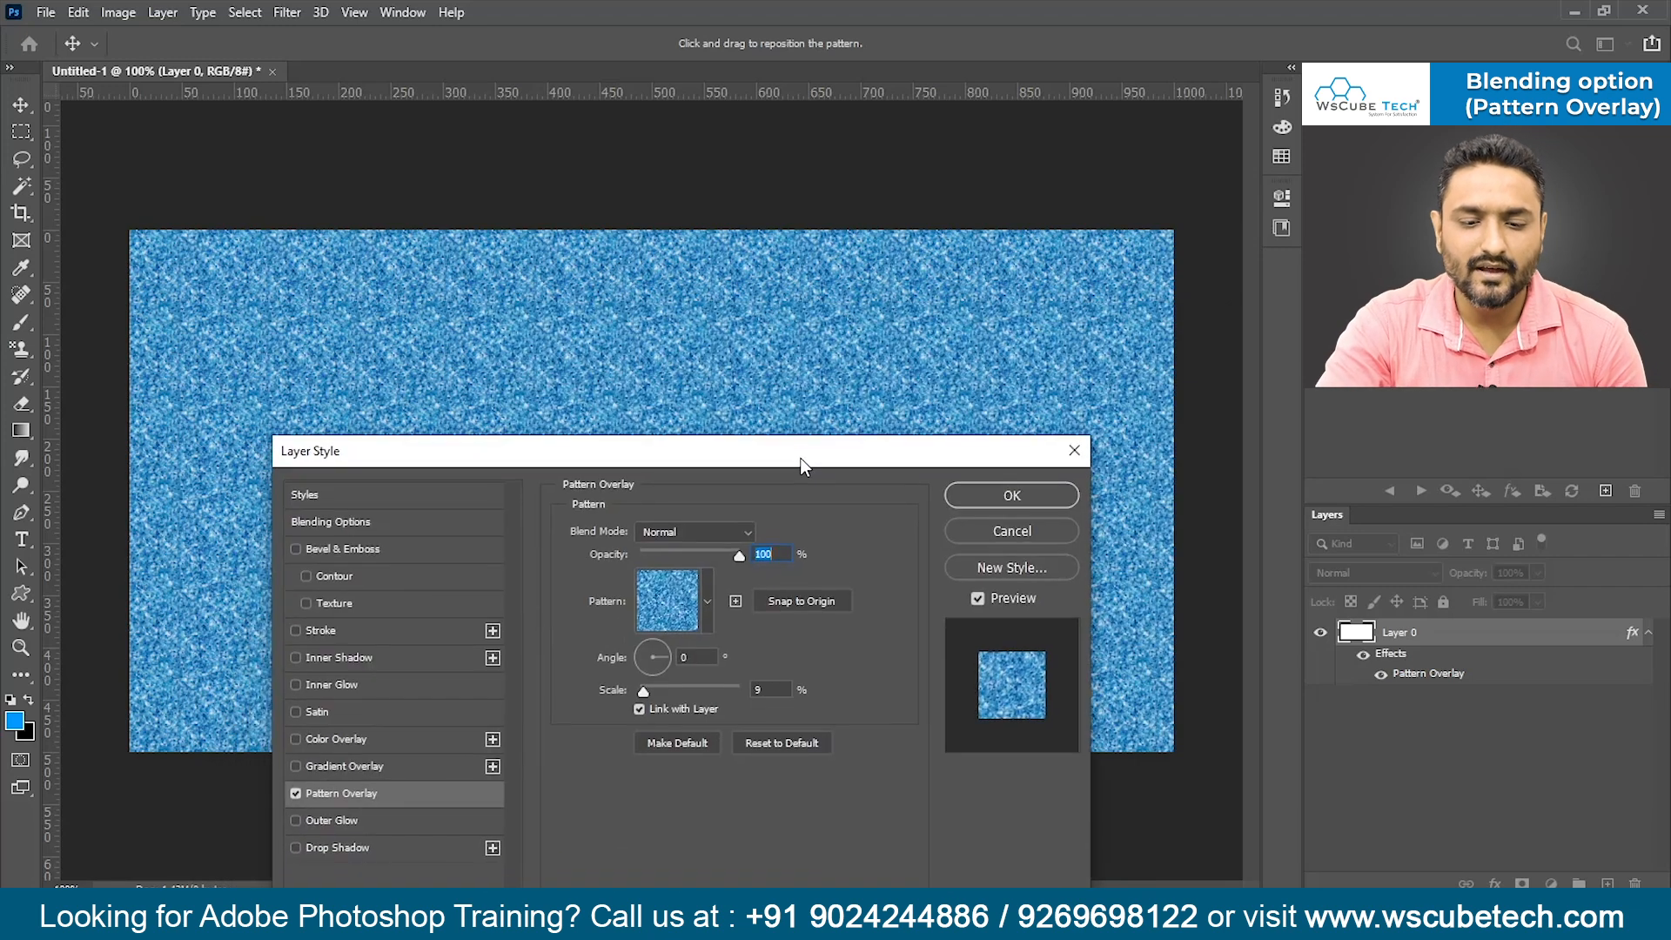
{"action": "left_click", "coordinate": [707, 600]}
{"action": "left_click", "coordinate": [653, 747]}
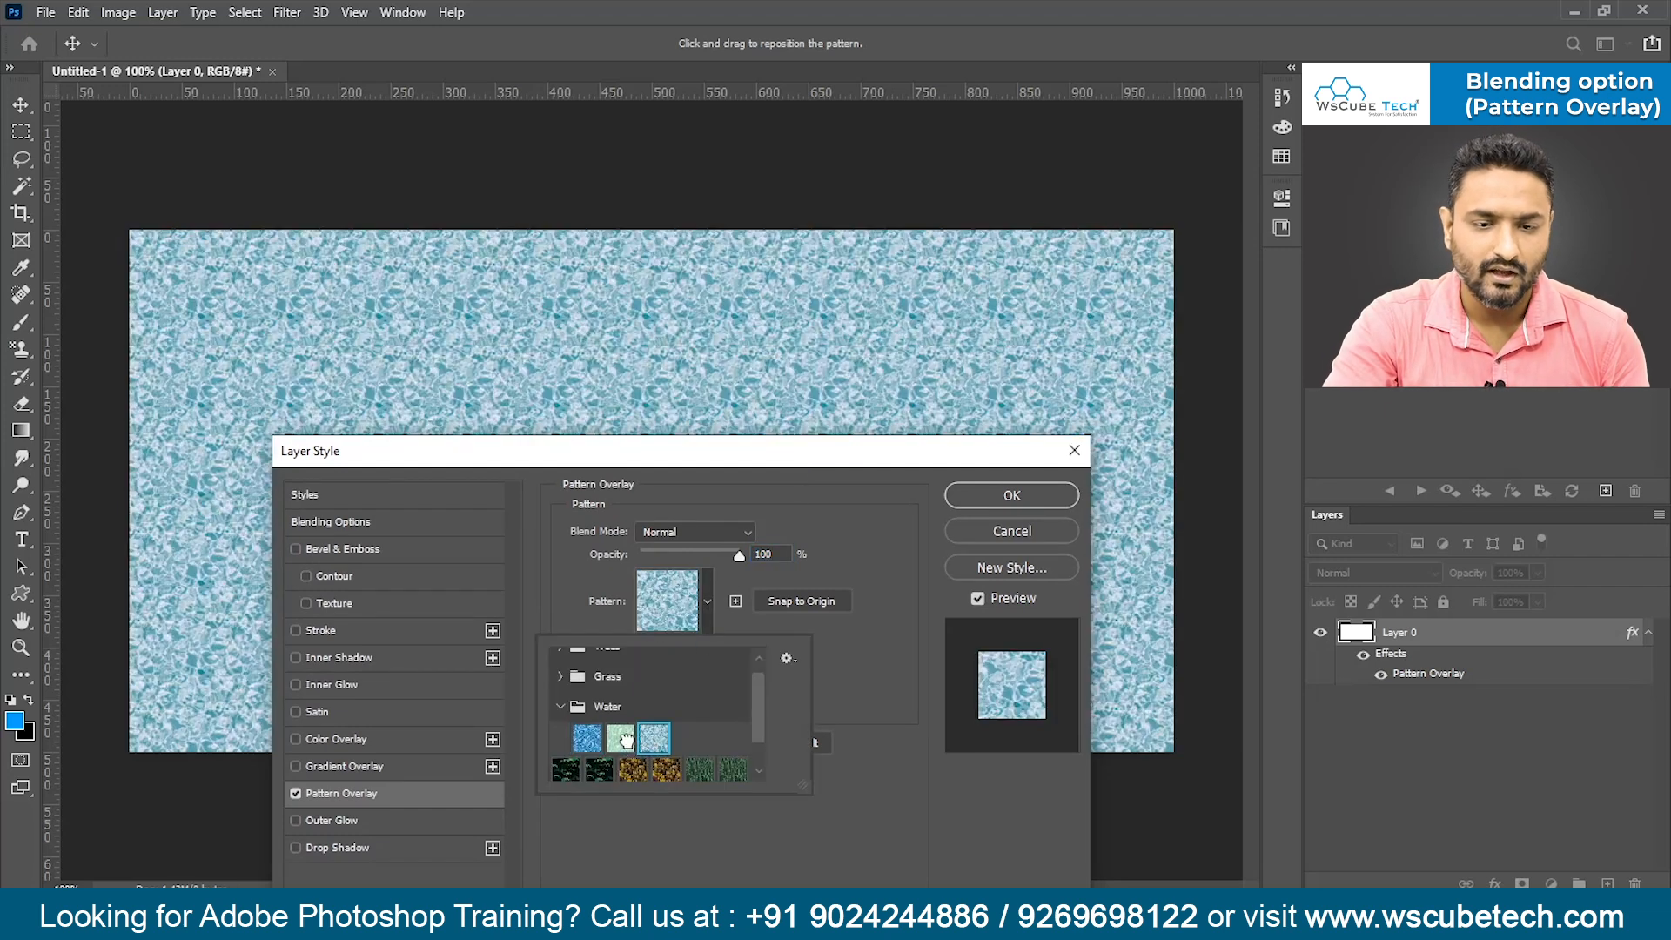
{"action": "left_click", "coordinate": [620, 739]}
{"action": "left_click", "coordinate": [656, 455]}
{"action": "left_click_drag", "start_coordinate": [656, 454], "coordinate": [726, 797]}
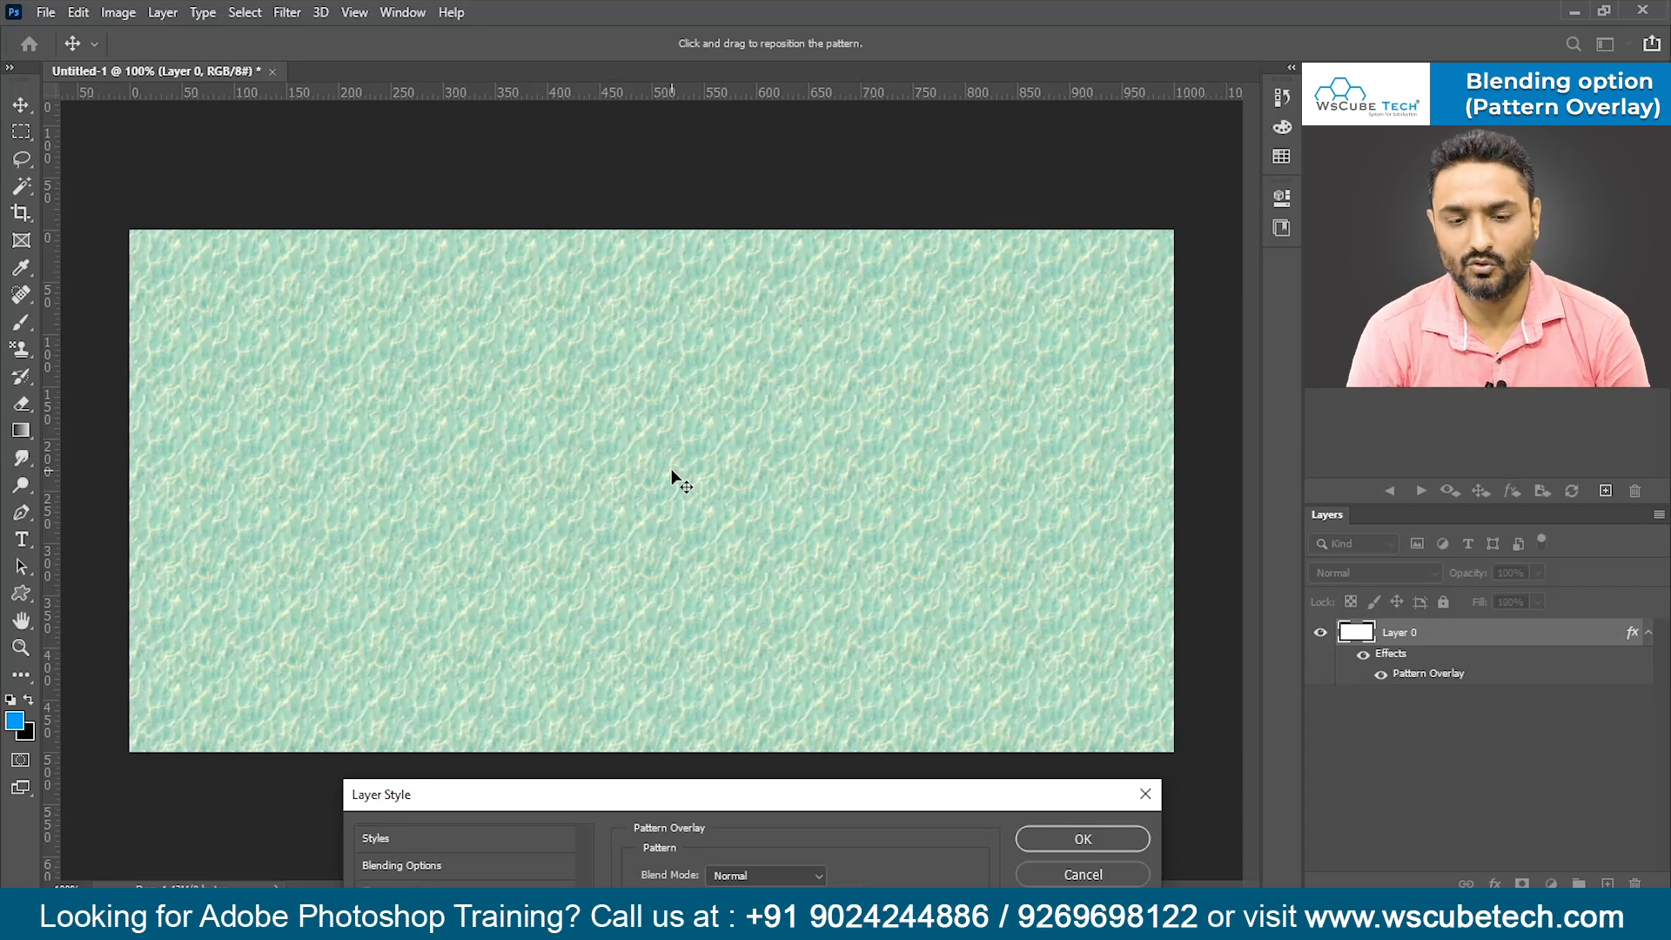
- Set the overlay to the third Water pattern, the light blue one
{"action": "left_click_drag", "start_coordinate": [801, 787], "coordinate": [772, 449]}
{"action": "left_click", "coordinate": [743, 578]}
{"action": "left_click", "coordinate": [689, 733]}
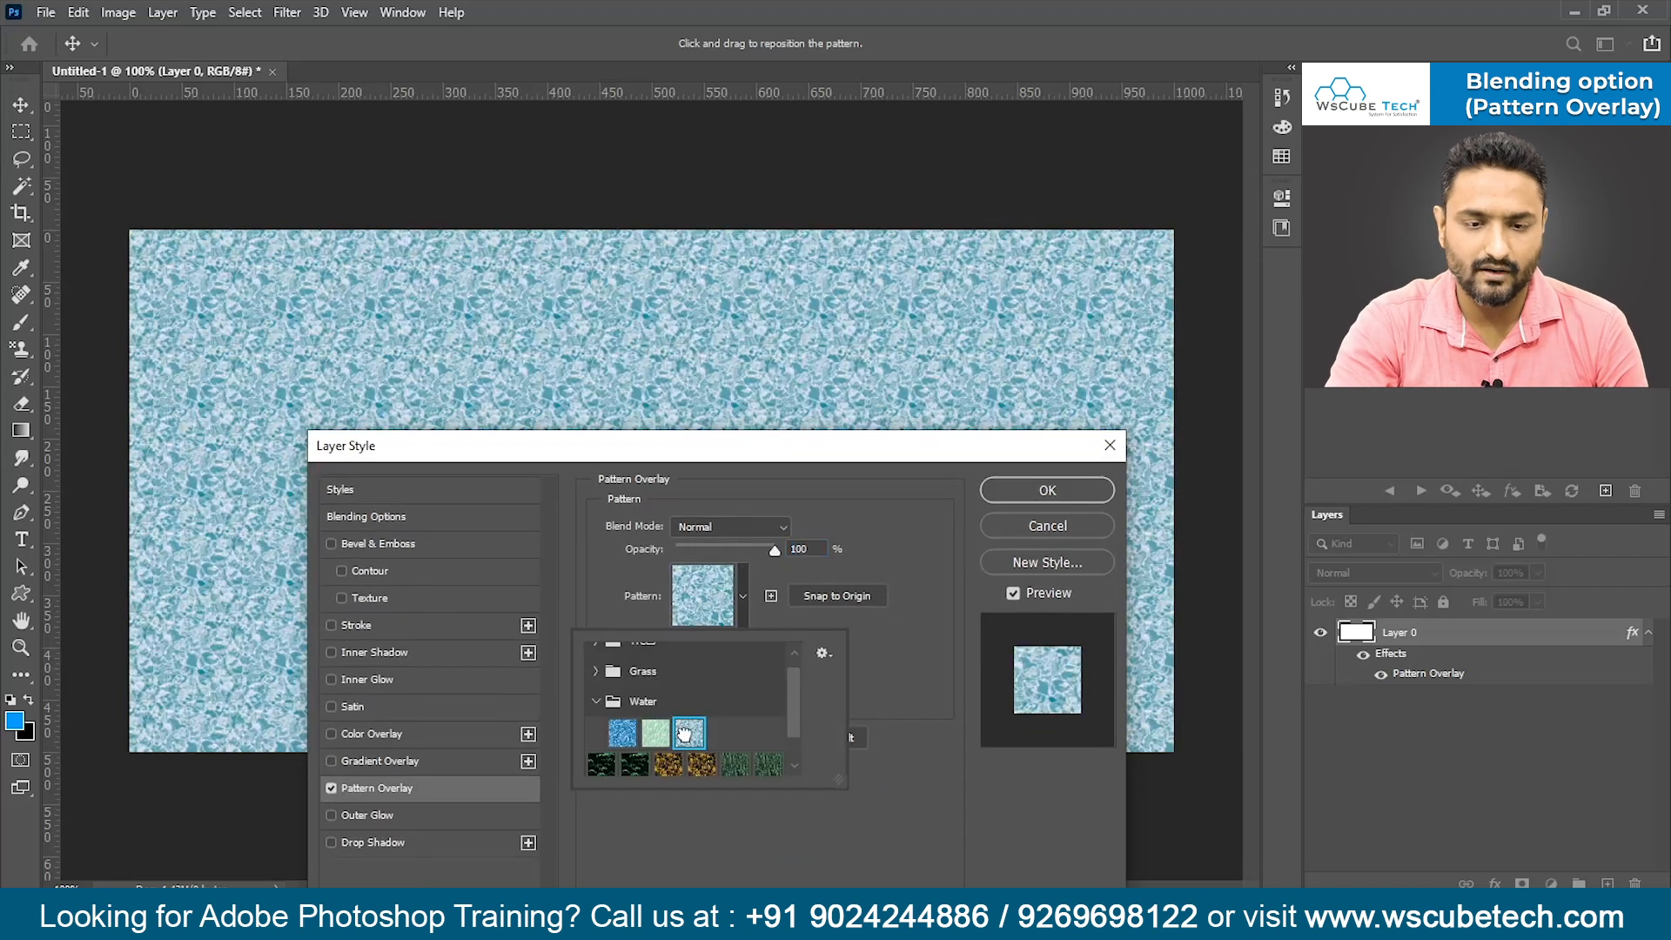
- Set the overlay to the blue computer mouse pattern, the last of the ungrouped patterns below the Water group
{"action": "left_click", "coordinate": [768, 465]}
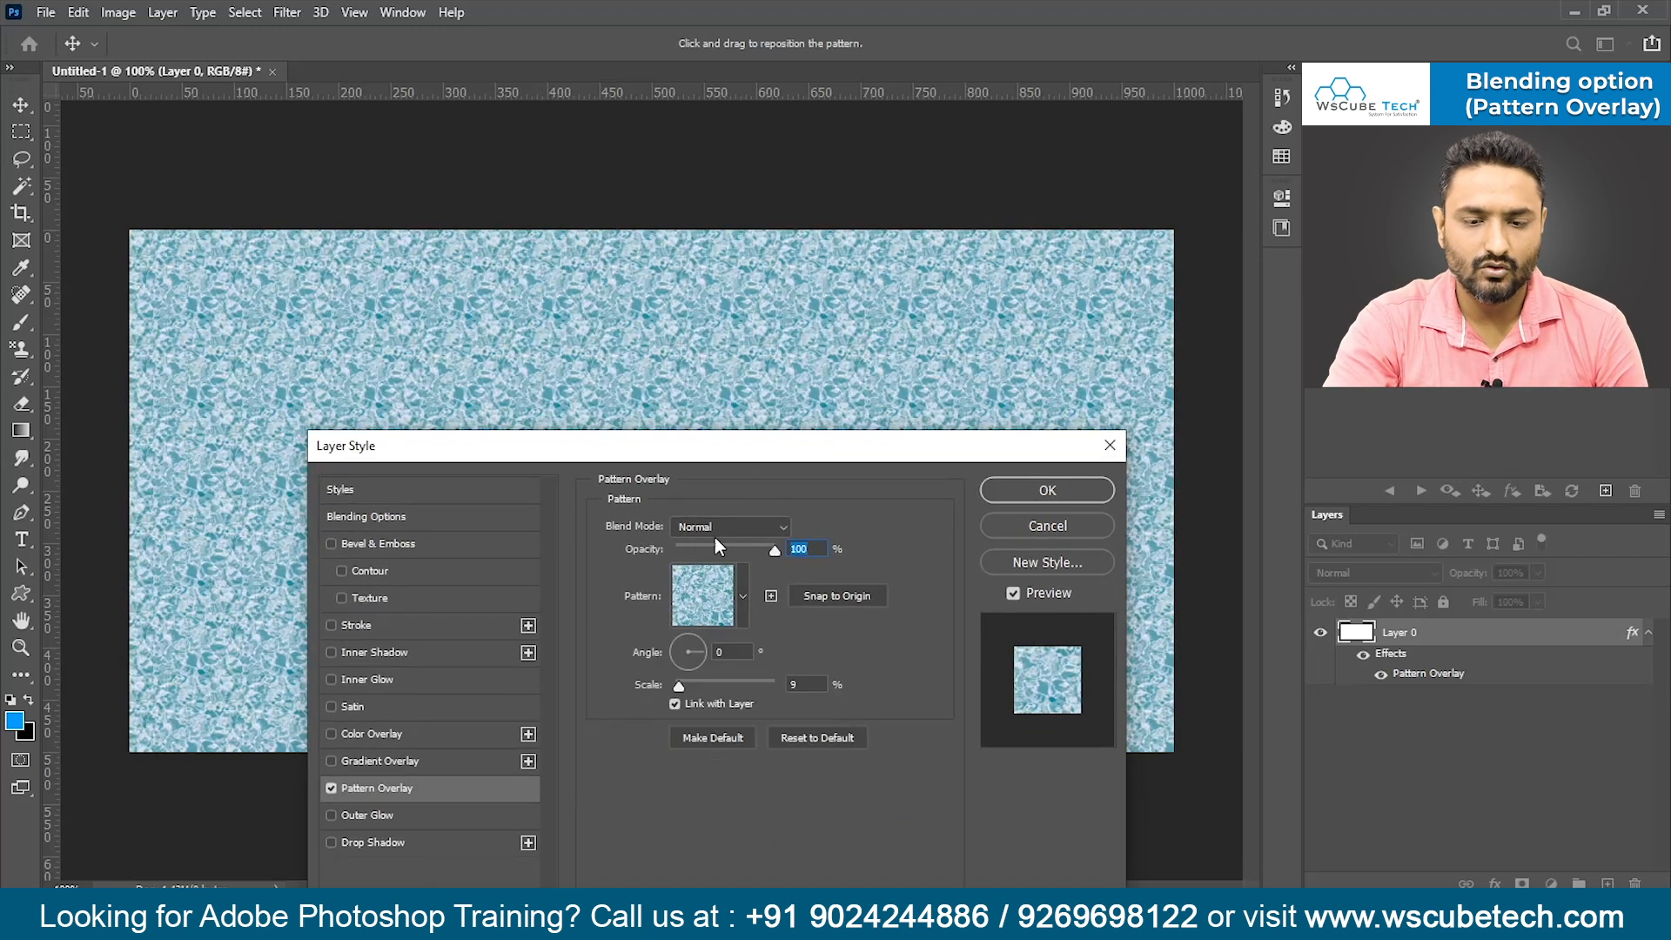
{"action": "left_click_drag", "start_coordinate": [765, 451], "coordinate": [796, 757]}
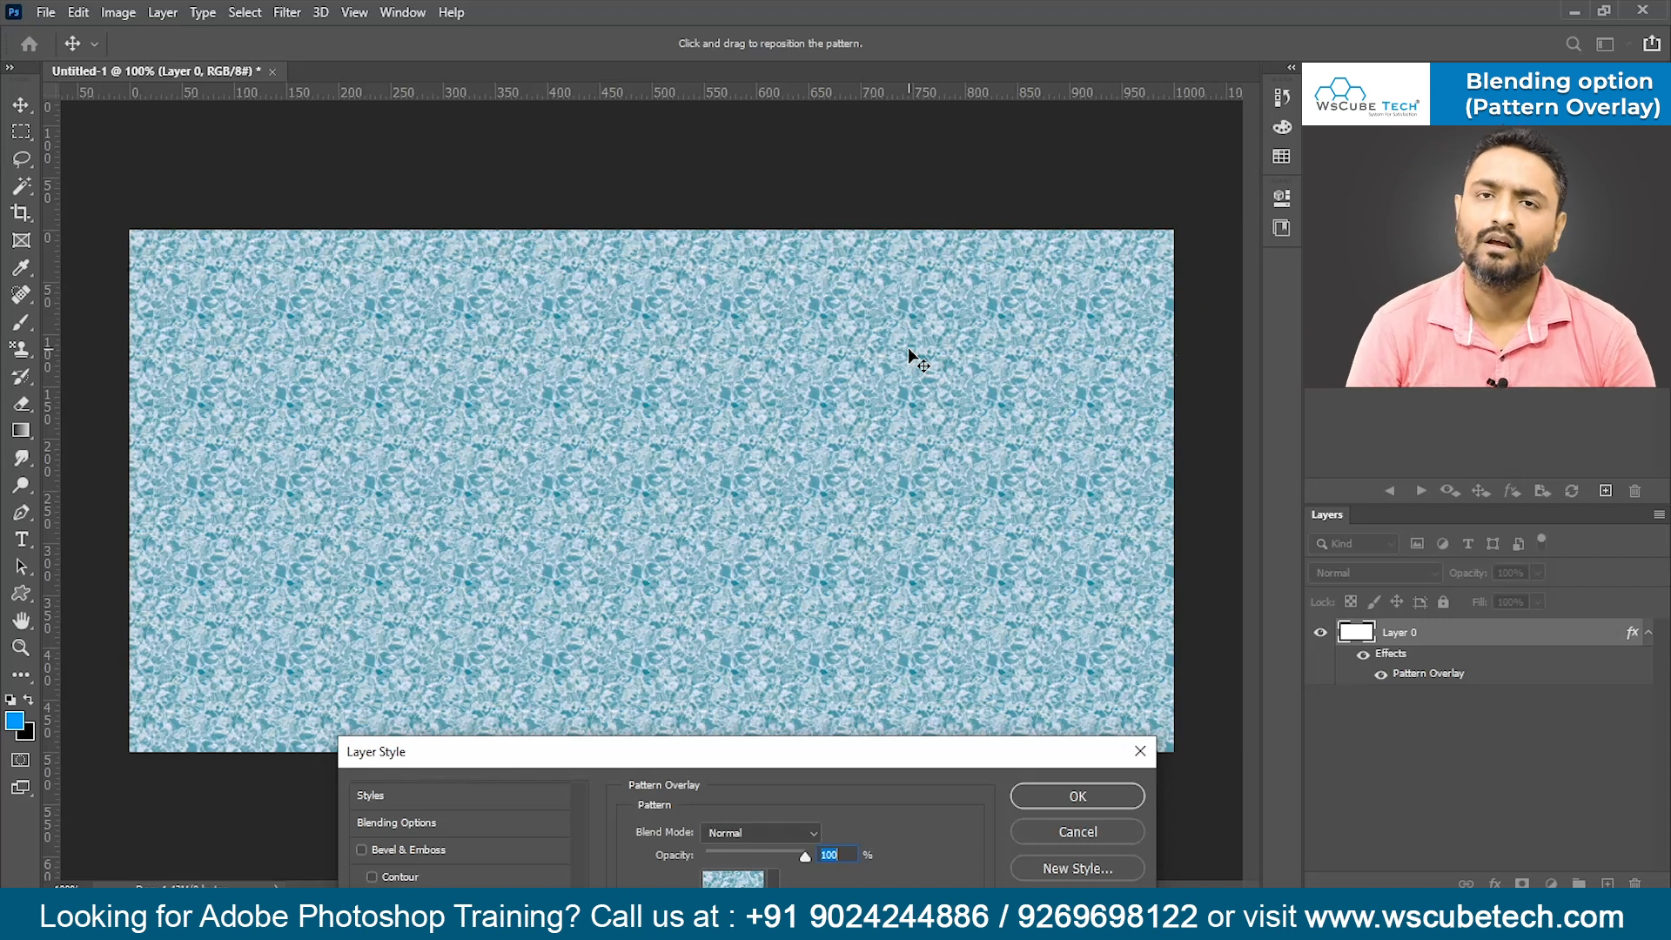
{"action": "left_click_drag", "start_coordinate": [877, 751], "coordinate": [691, 313]}
{"action": "left_click", "coordinate": [585, 464]}
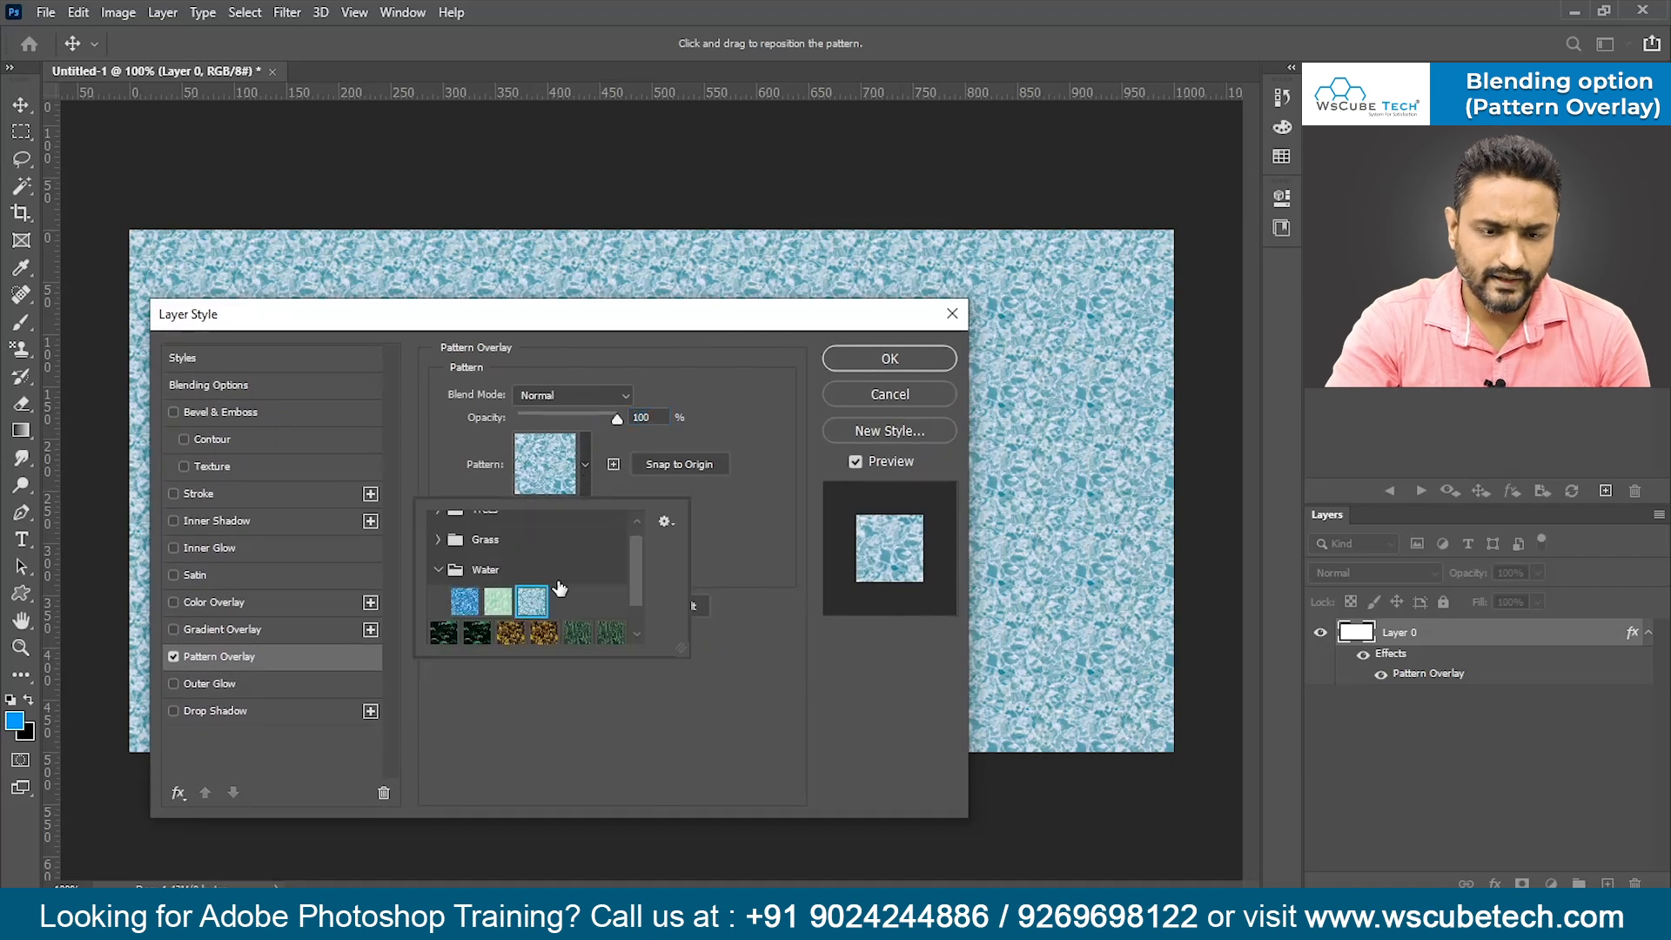
{"action": "scroll", "coordinate": [560, 590], "scroll_direction": "up", "scroll_amount": 3}
{"action": "left_click", "coordinate": [439, 529]}
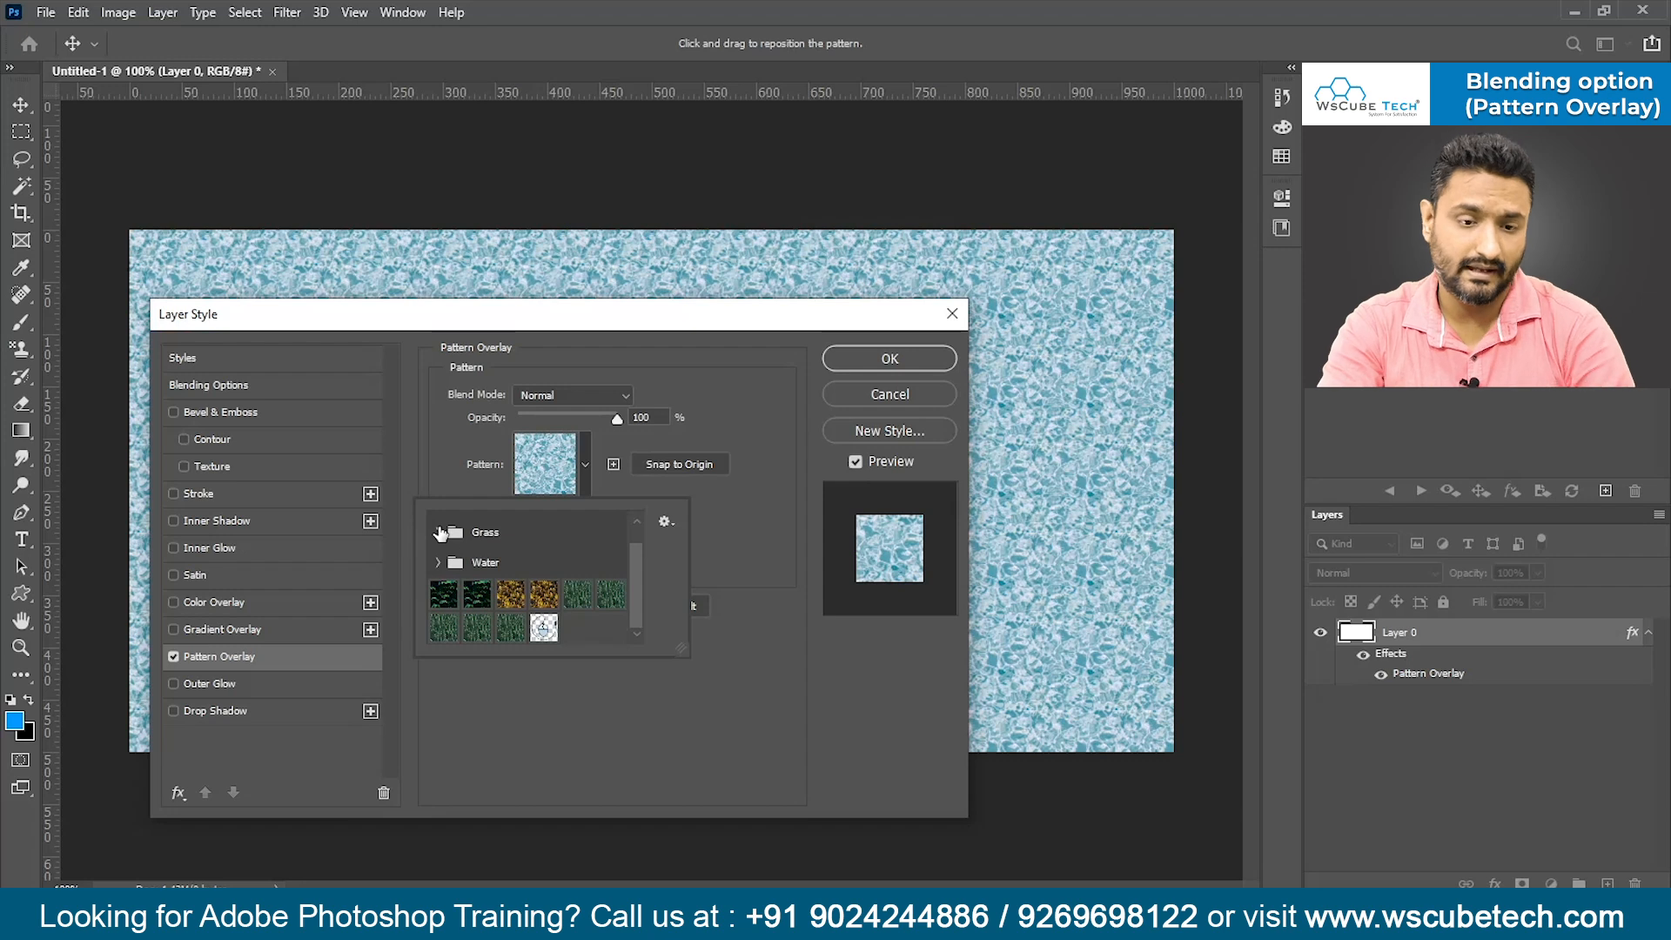
{"action": "left_click", "coordinate": [545, 630]}
- Move the Layer Style dialog aside to examine how the mouse pattern covers the canvas
{"action": "left_click_drag", "start_coordinate": [768, 328], "coordinate": [789, 747]}
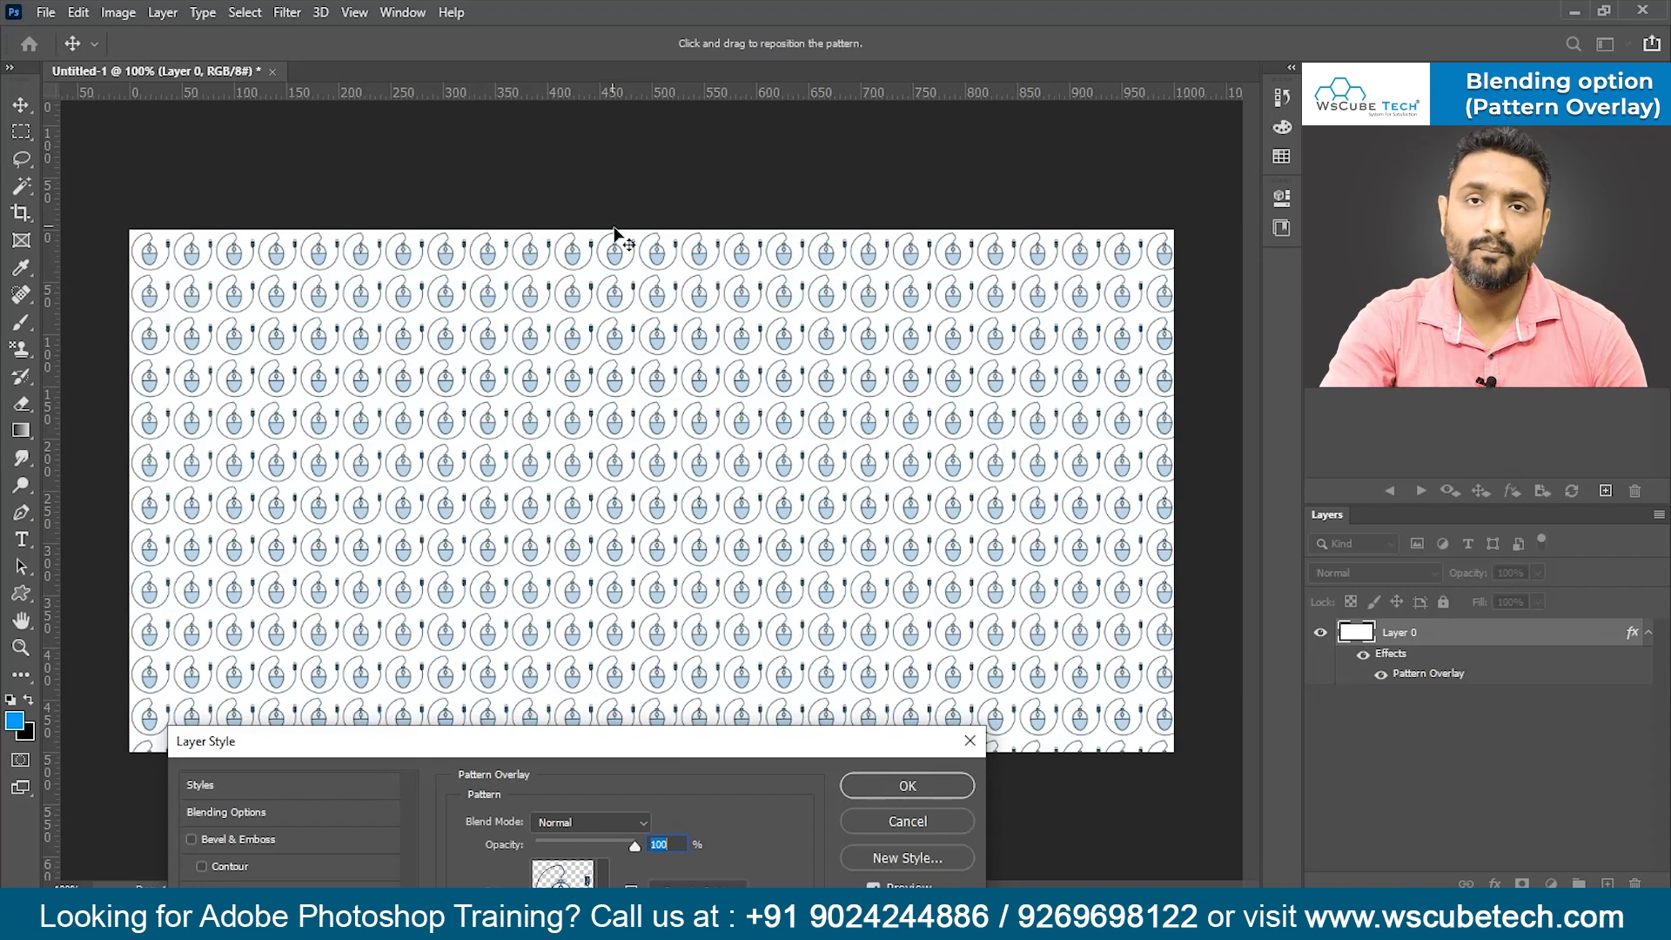
{"action": "left_click_drag", "start_coordinate": [640, 739], "coordinate": [642, 335]}
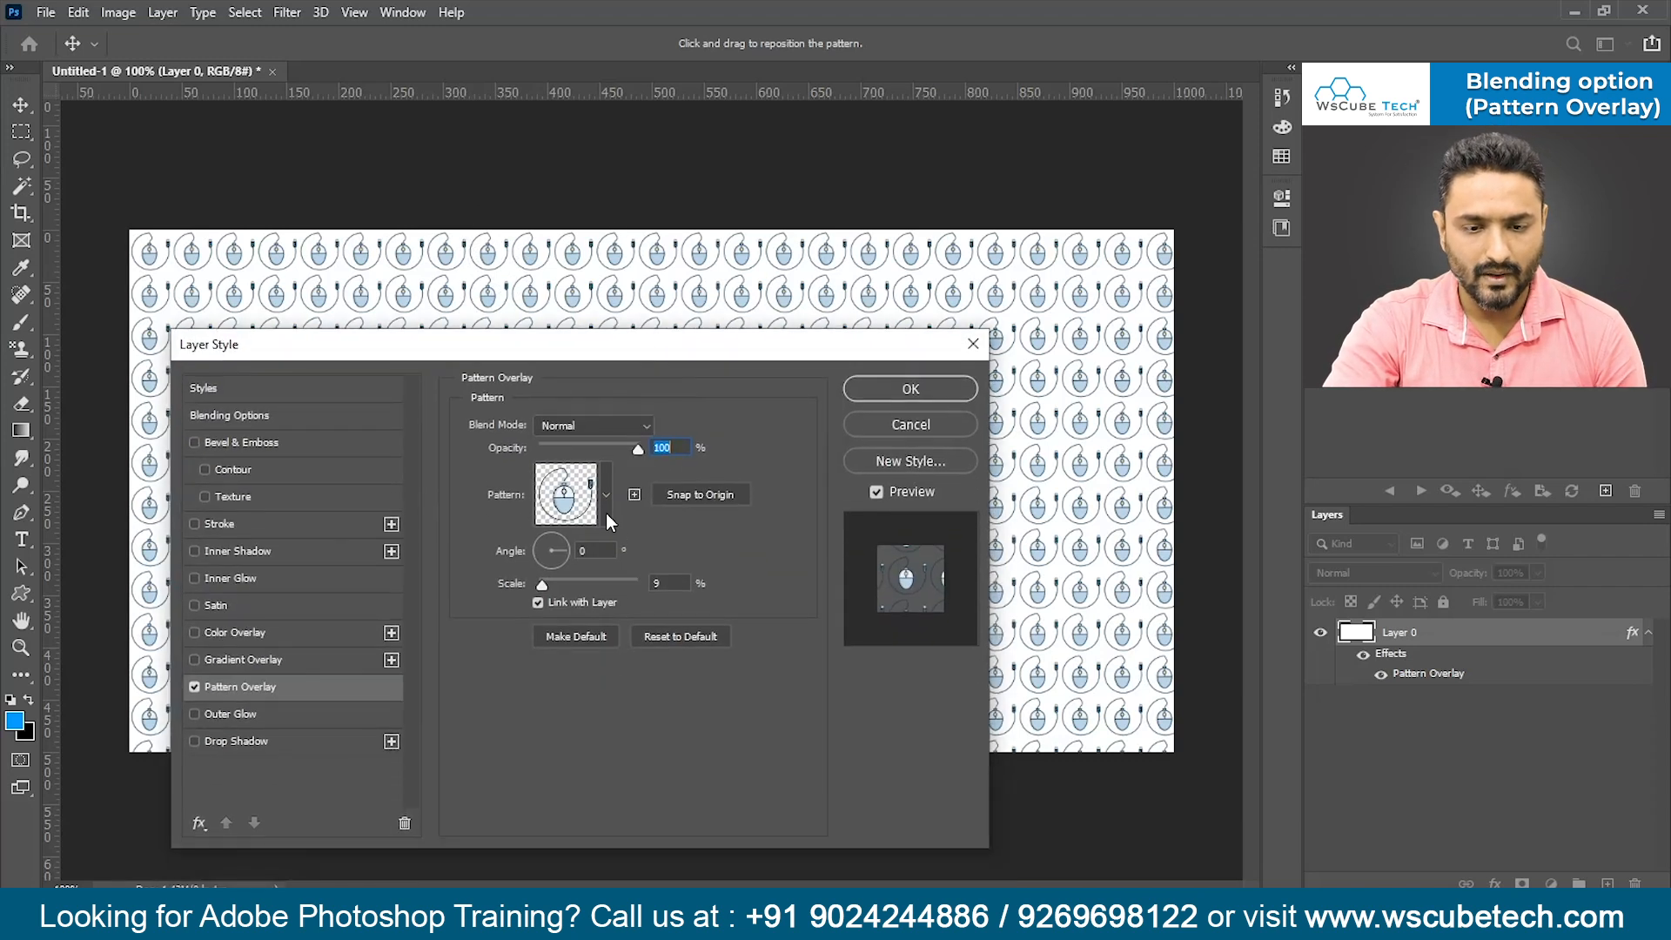
{"action": "left_click", "coordinate": [607, 494]}
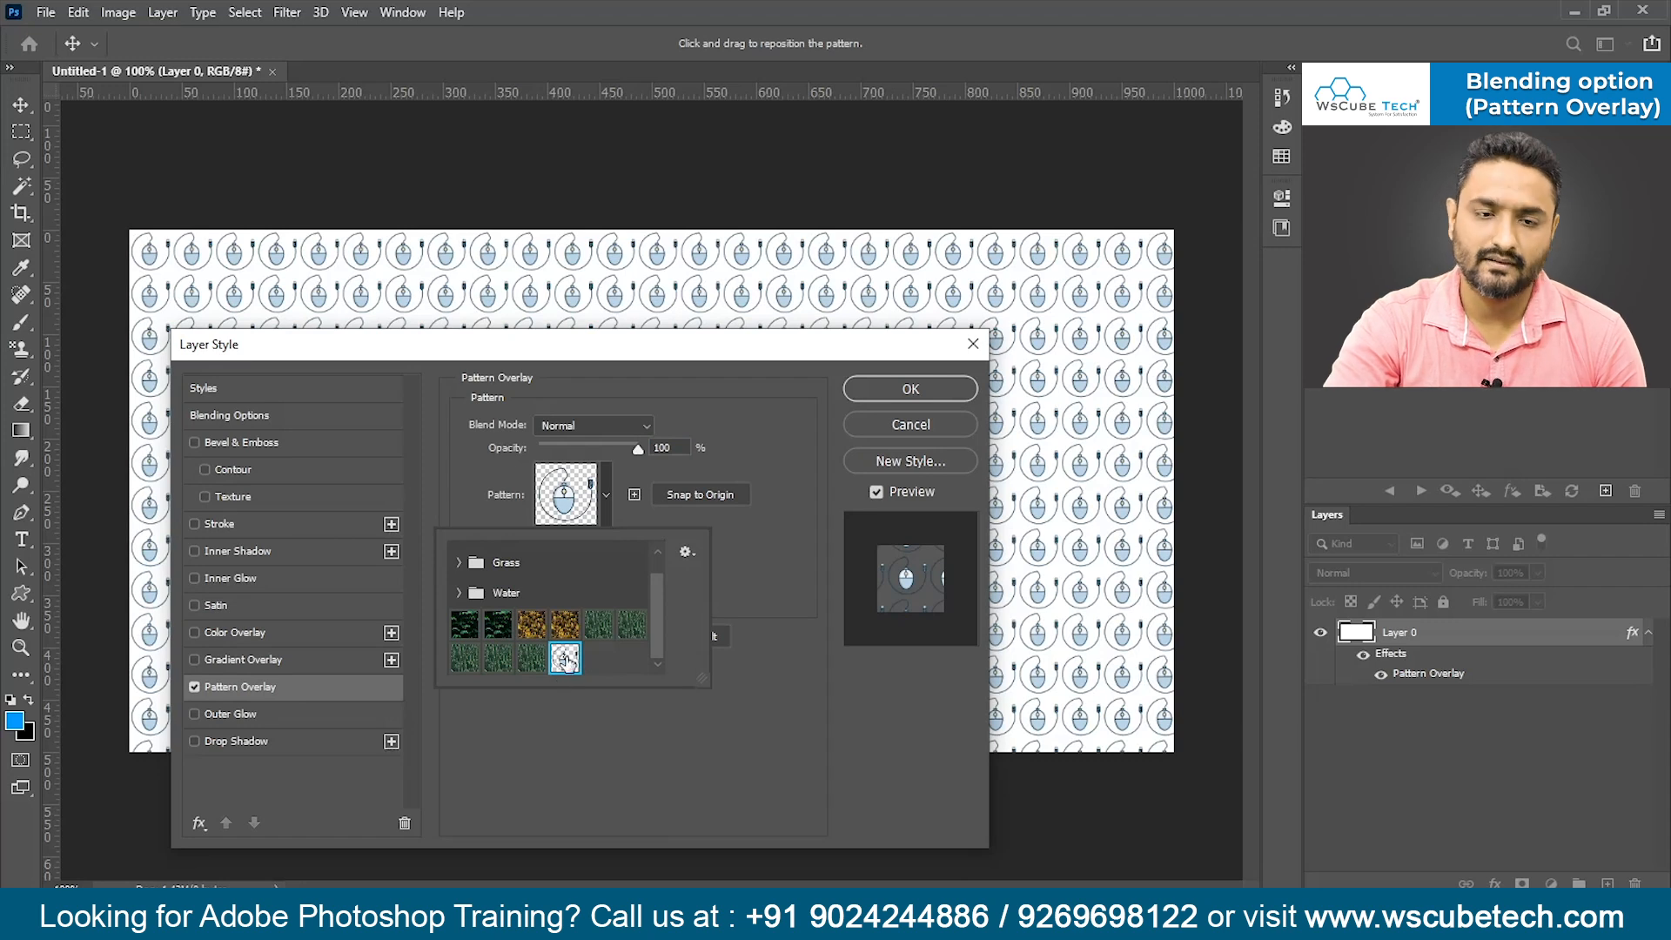
{"action": "left_click_drag", "start_coordinate": [703, 348], "coordinate": [731, 594]}
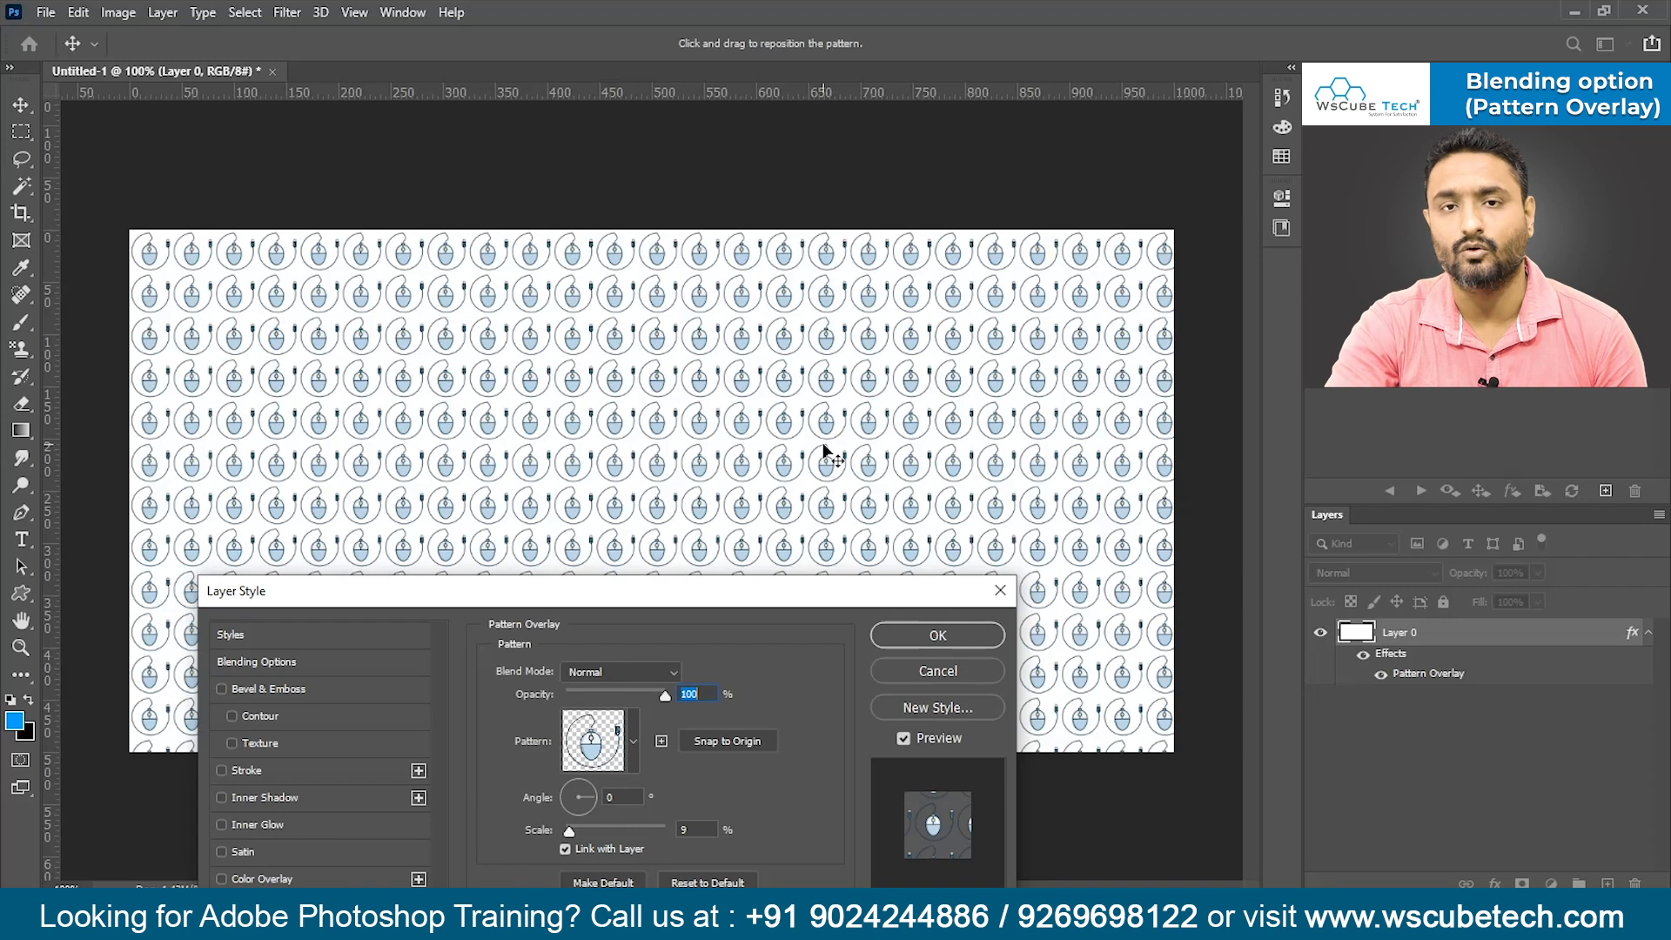
{"action": "left_click_drag", "start_coordinate": [771, 603], "coordinate": [660, 494]}
- Try a pattern angle of -126° and set the angle to -8°
{"action": "mouse_move", "coordinate": [476, 687]}
{"action": "left_mouse_down"}
{"action": "mouse_move", "coordinate": [470, 675]}
{"action": "mouse_move", "coordinate": [482, 699]}
{"action": "mouse_move", "coordinate": [453, 702]}
{"action": "left_mouse_up"}
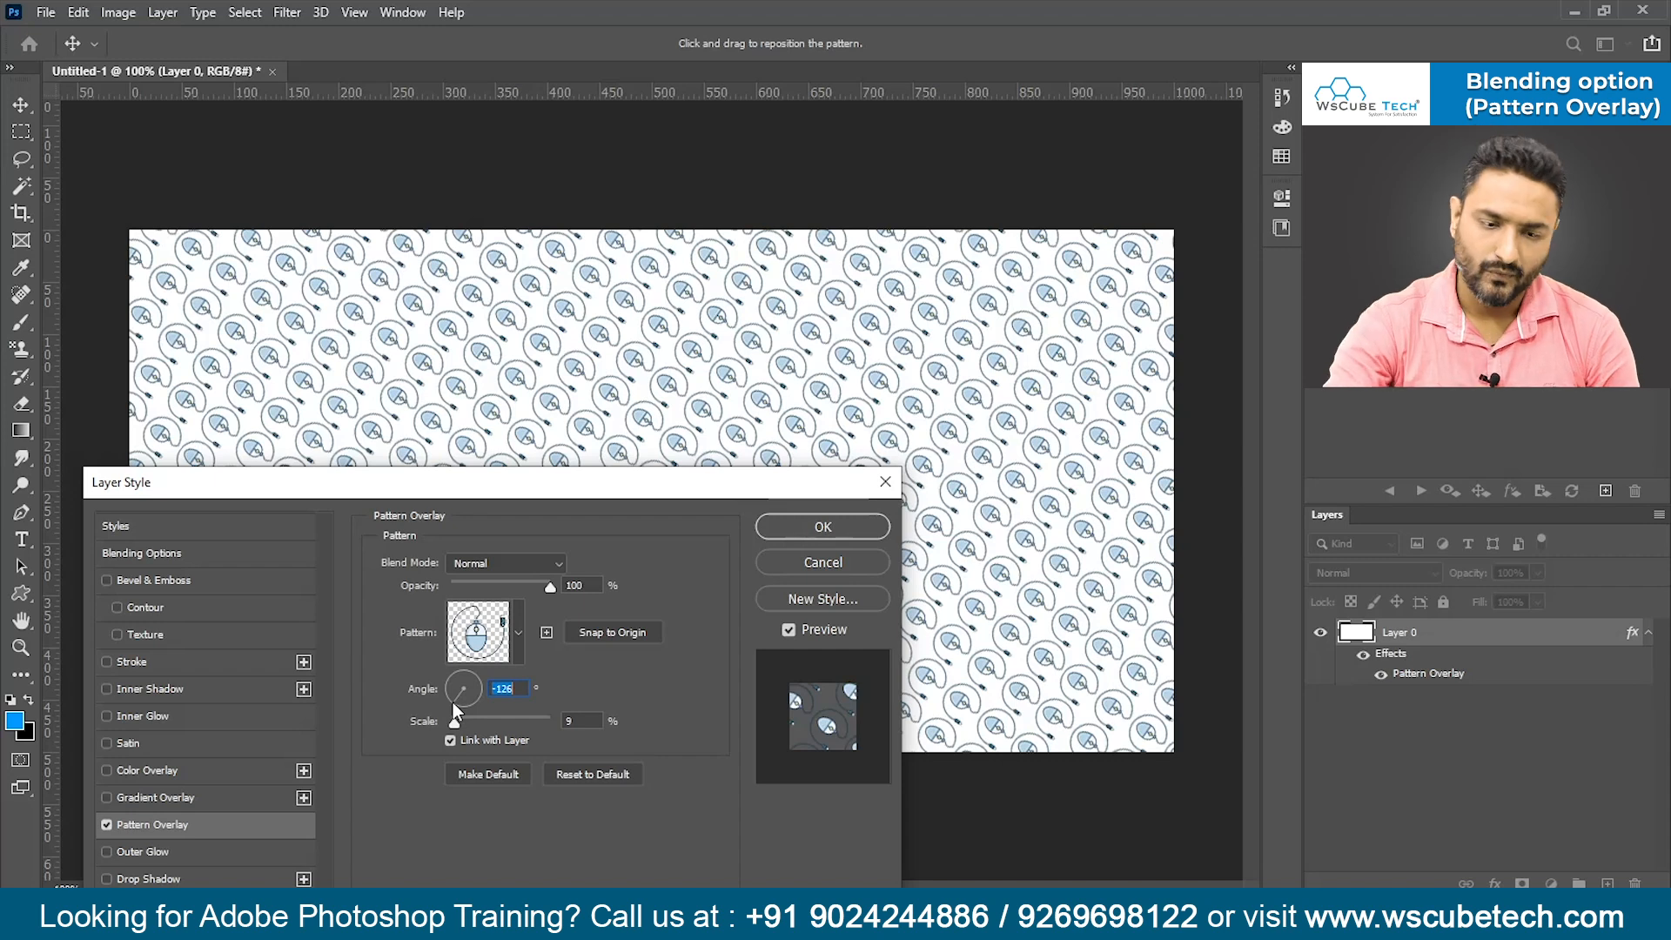
{"action": "mouse_move", "coordinate": [451, 699]}
{"action": "left_mouse_down"}
{"action": "mouse_move", "coordinate": [450, 671]}
{"action": "mouse_move", "coordinate": [477, 689]}
{"action": "left_mouse_up"}
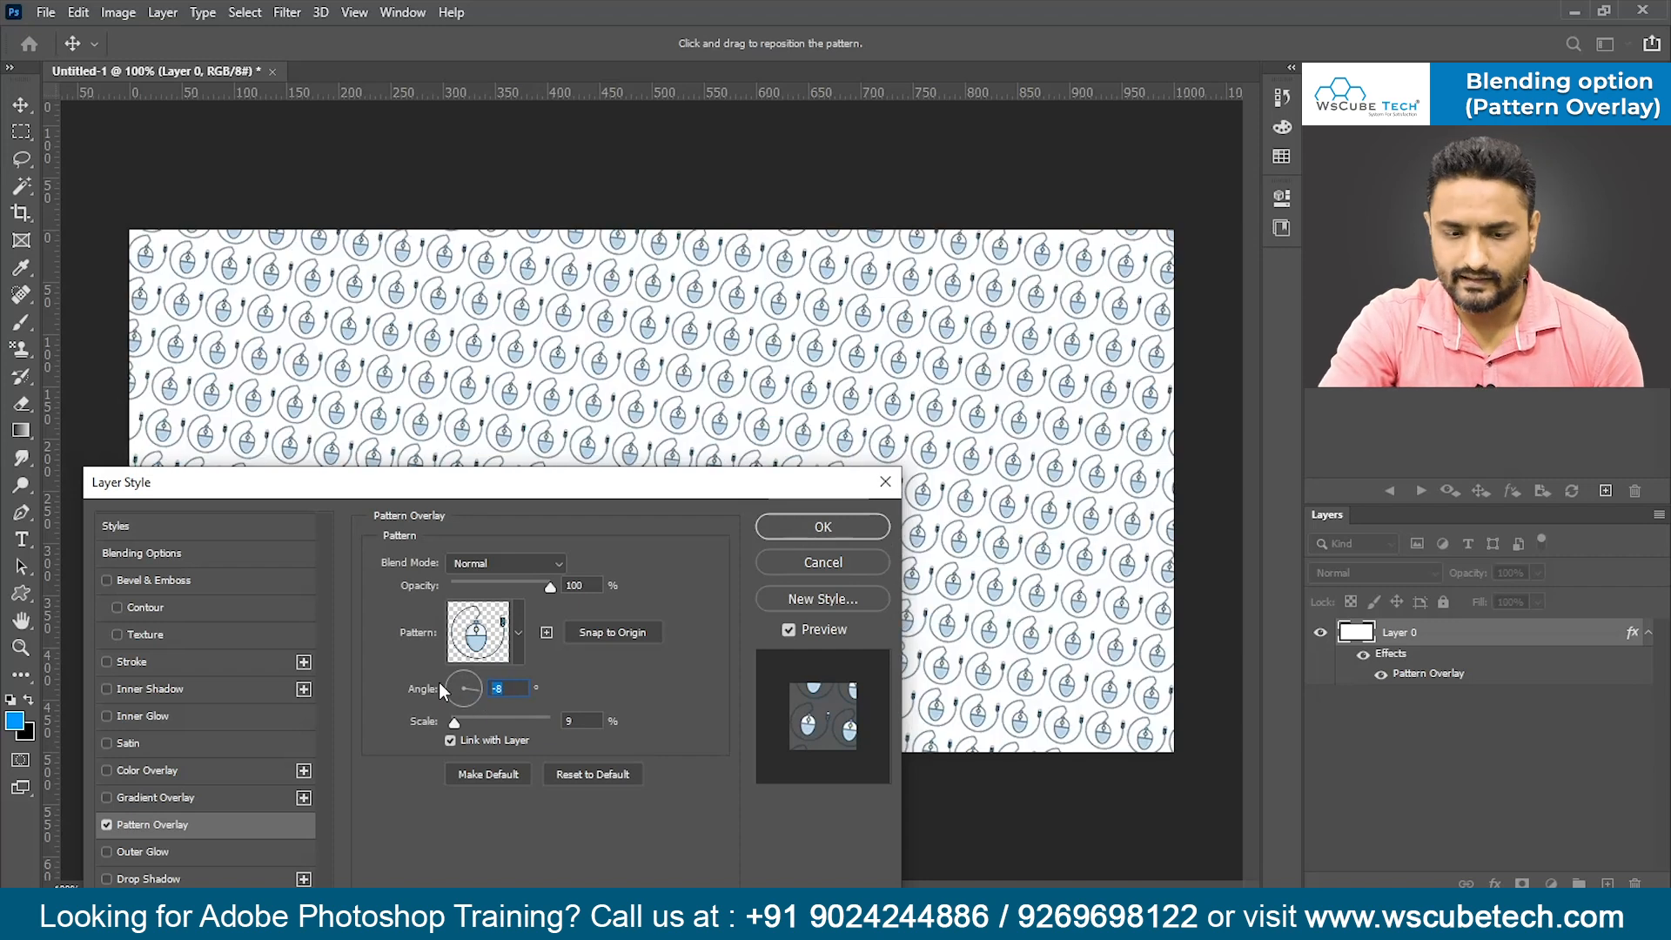
- Try a pattern scale of 1%, set the scale to 5% and apply the layer style
{"action": "mouse_move", "coordinate": [454, 722]}
{"action": "left_mouse_down"}
{"action": "mouse_move", "coordinate": [475, 721]}
{"action": "mouse_move", "coordinate": [450, 724]}
{"action": "left_mouse_up"}
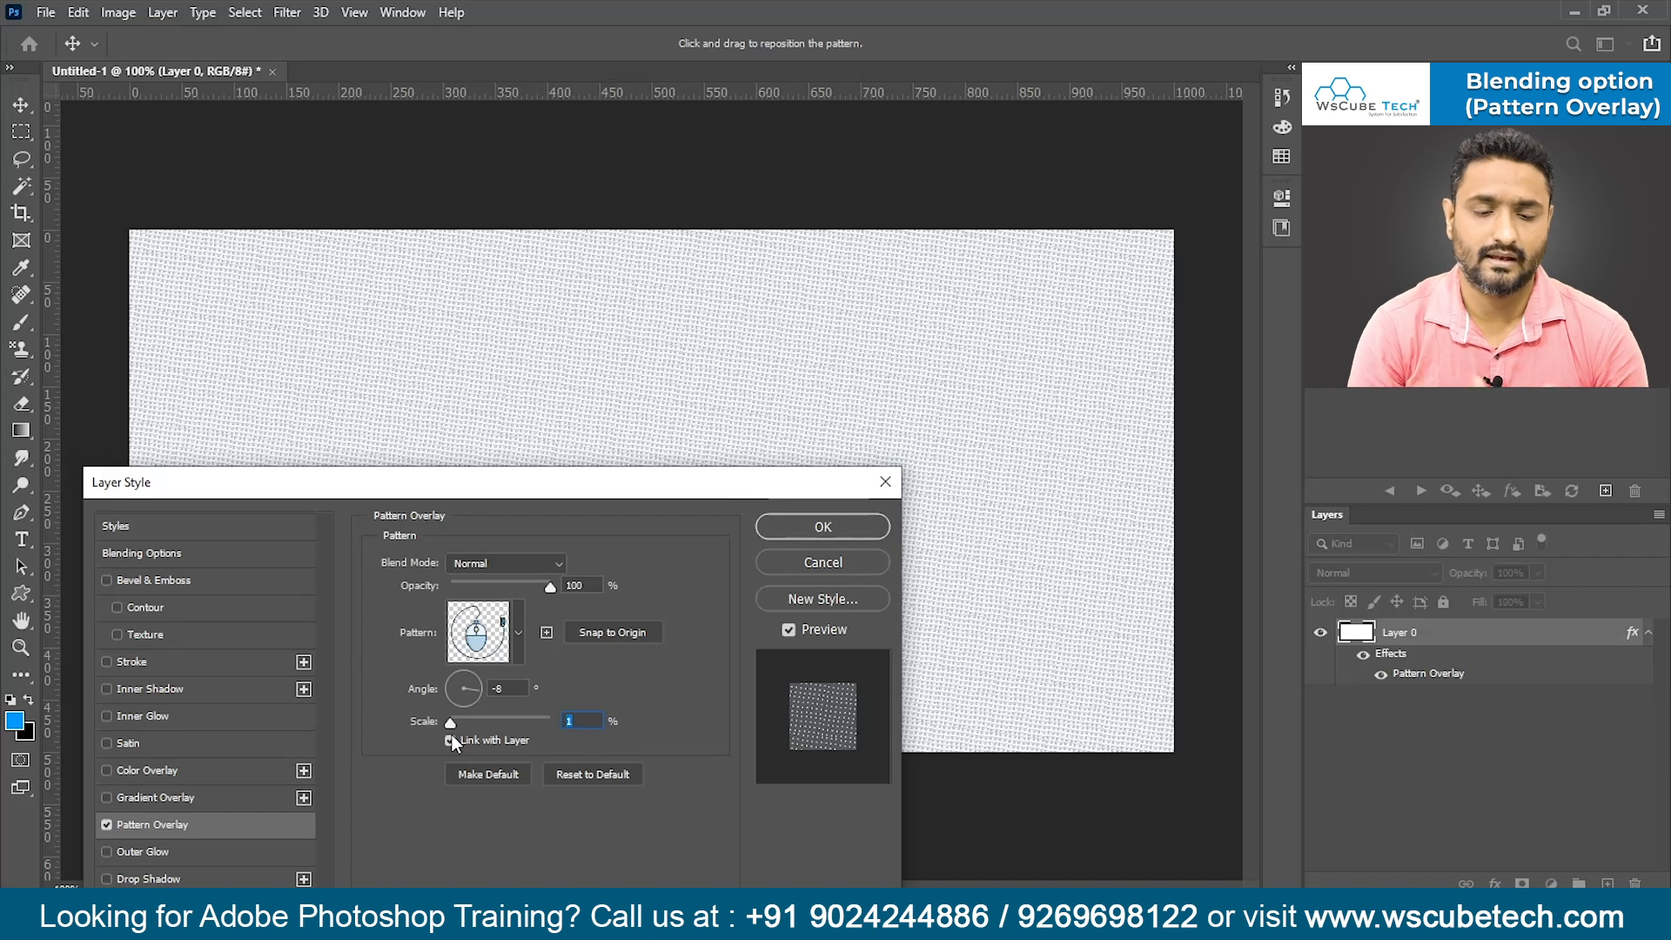
{"action": "mouse_move", "coordinate": [449, 724]}
{"action": "left_mouse_down"}
{"action": "mouse_move", "coordinate": [524, 714]}
{"action": "mouse_move", "coordinate": [453, 707]}
{"action": "left_mouse_up"}
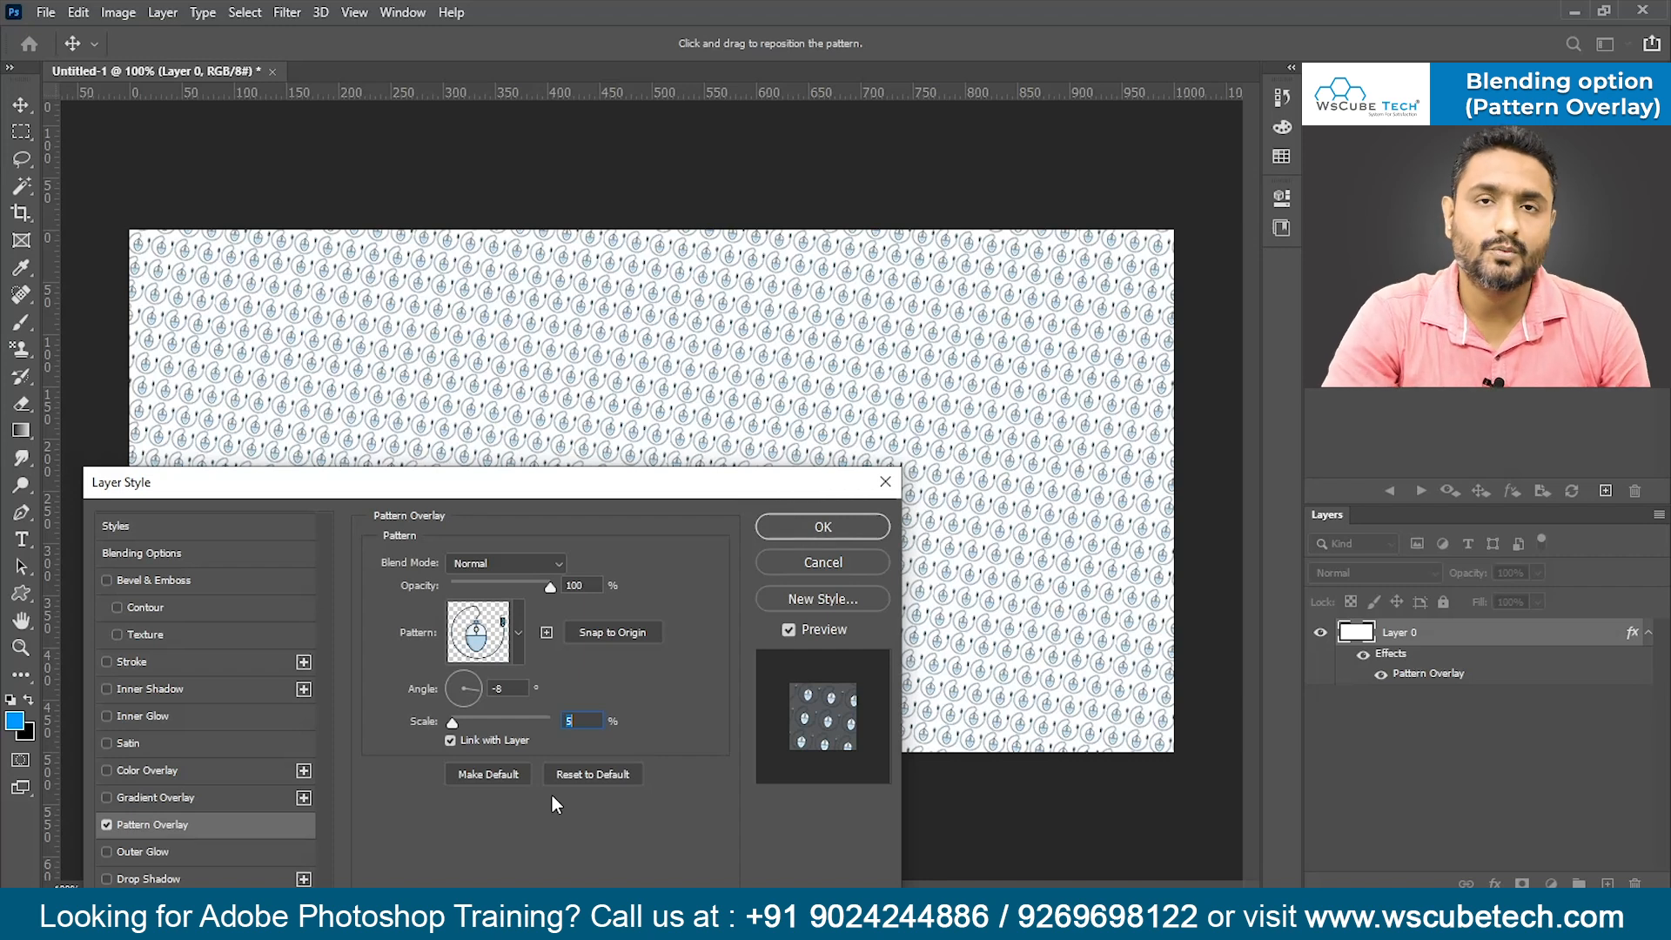
{"action": "left_click", "coordinate": [814, 529]}
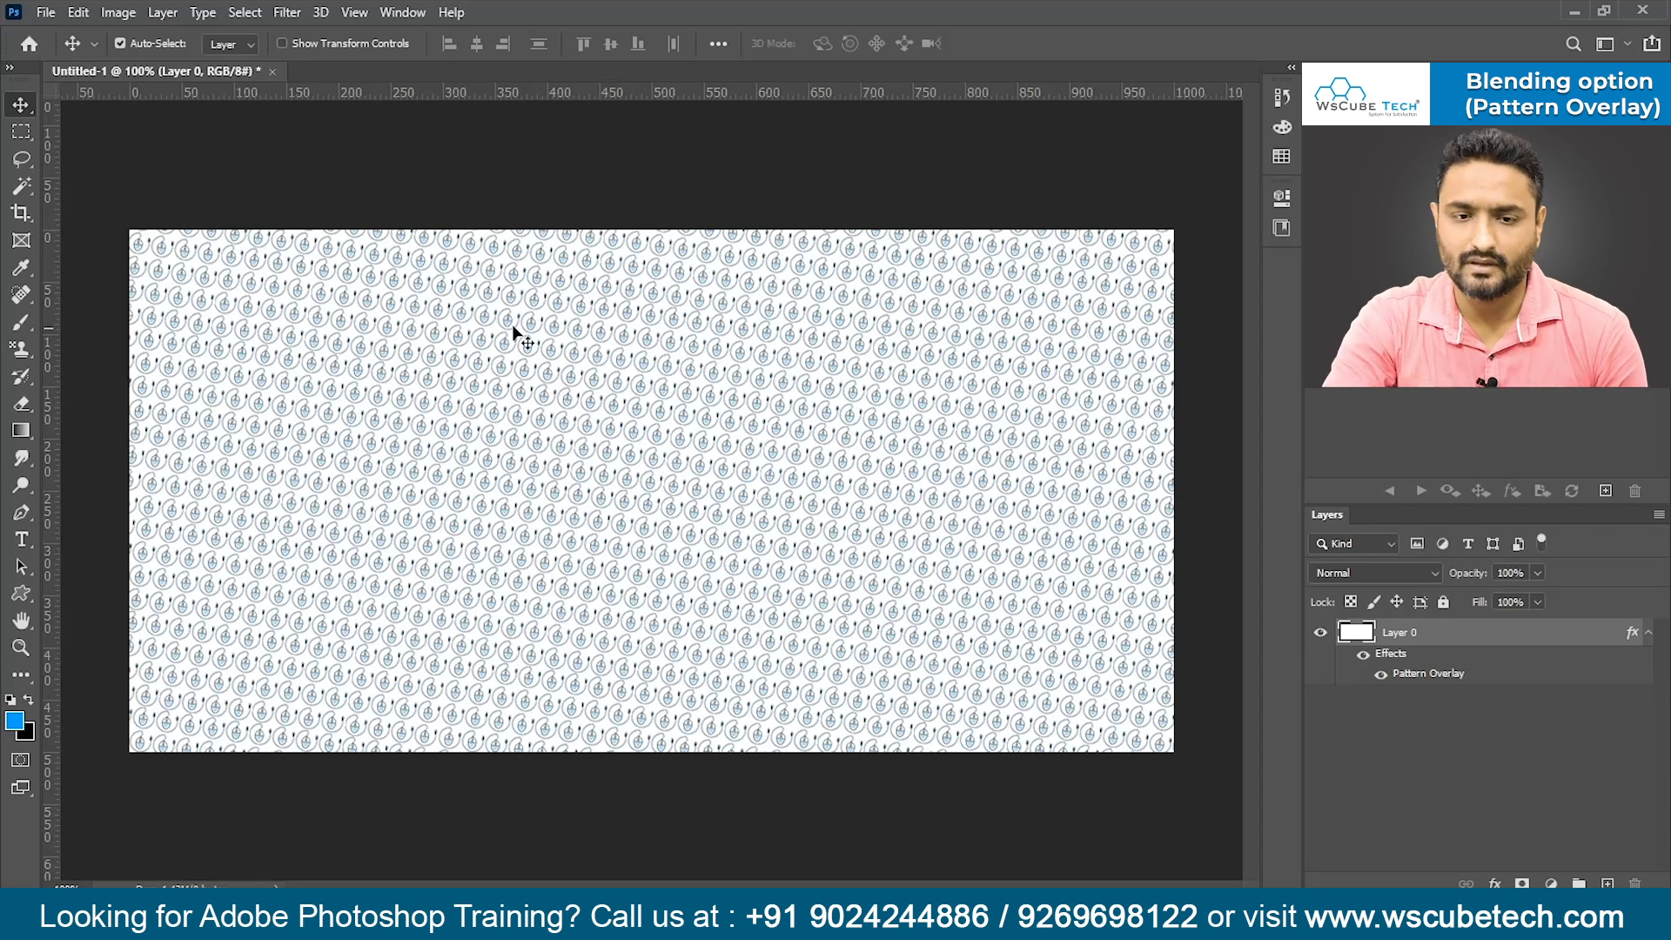
- Reopen the layer's Pattern Overlay settings, try a pattern scale of 35% and cancel the change
{"action": "double_click", "coordinate": [1467, 687]}
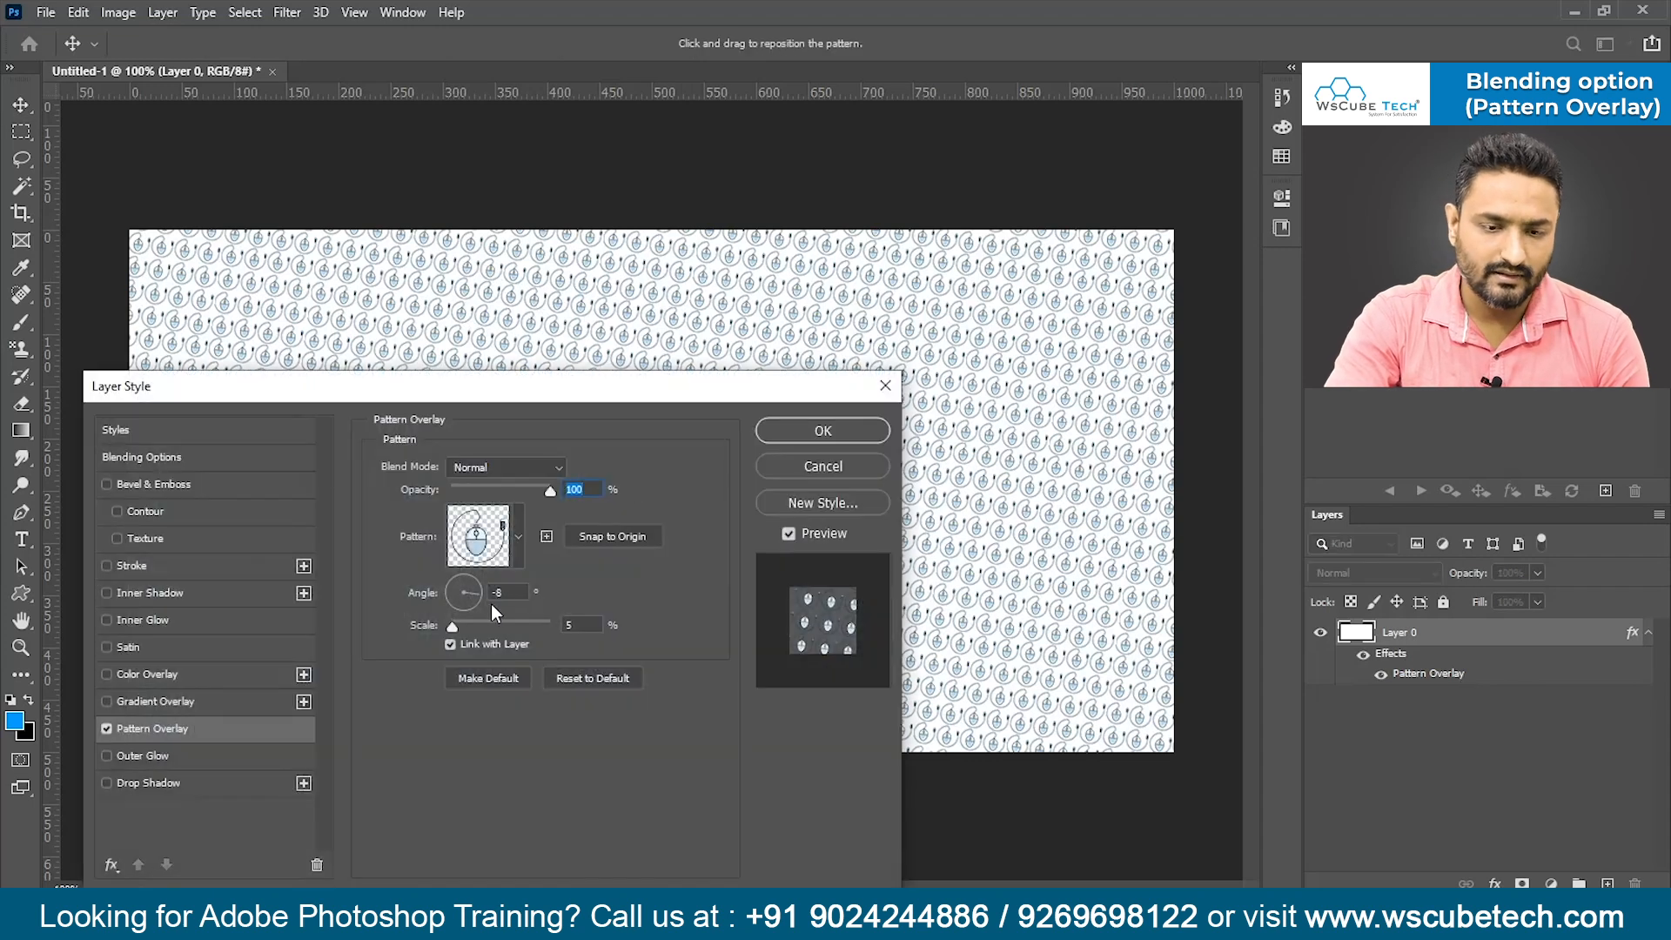
{"action": "left_click_drag", "start_coordinate": [458, 629], "coordinate": [473, 626]}
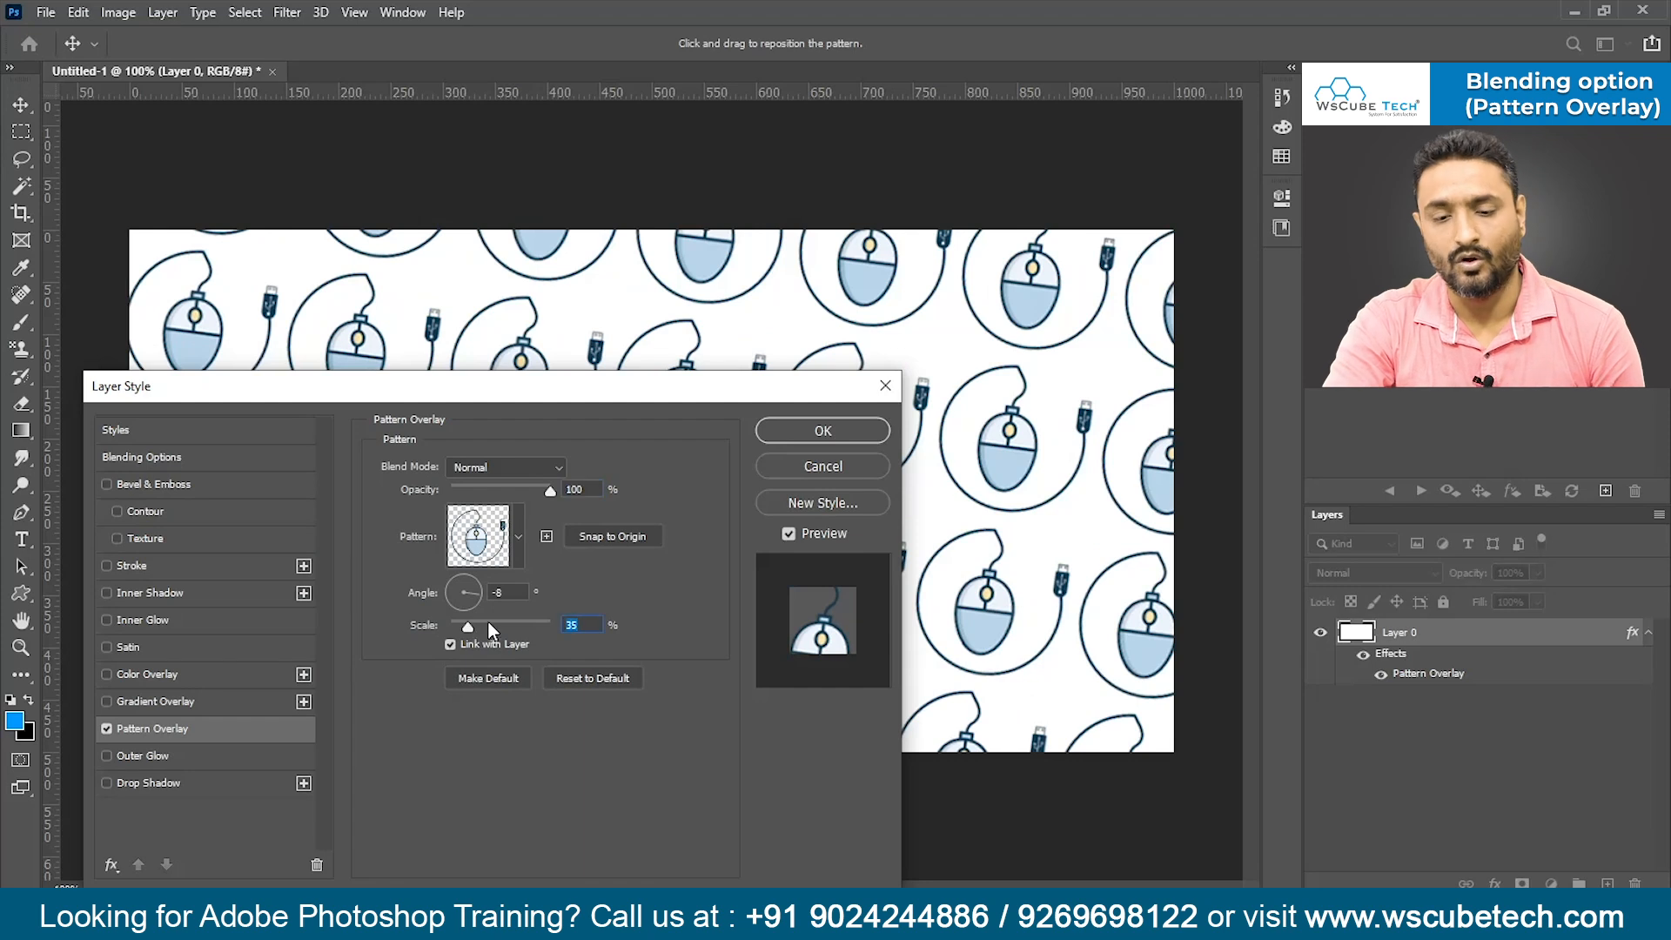
{"action": "left_click", "coordinate": [837, 471]}
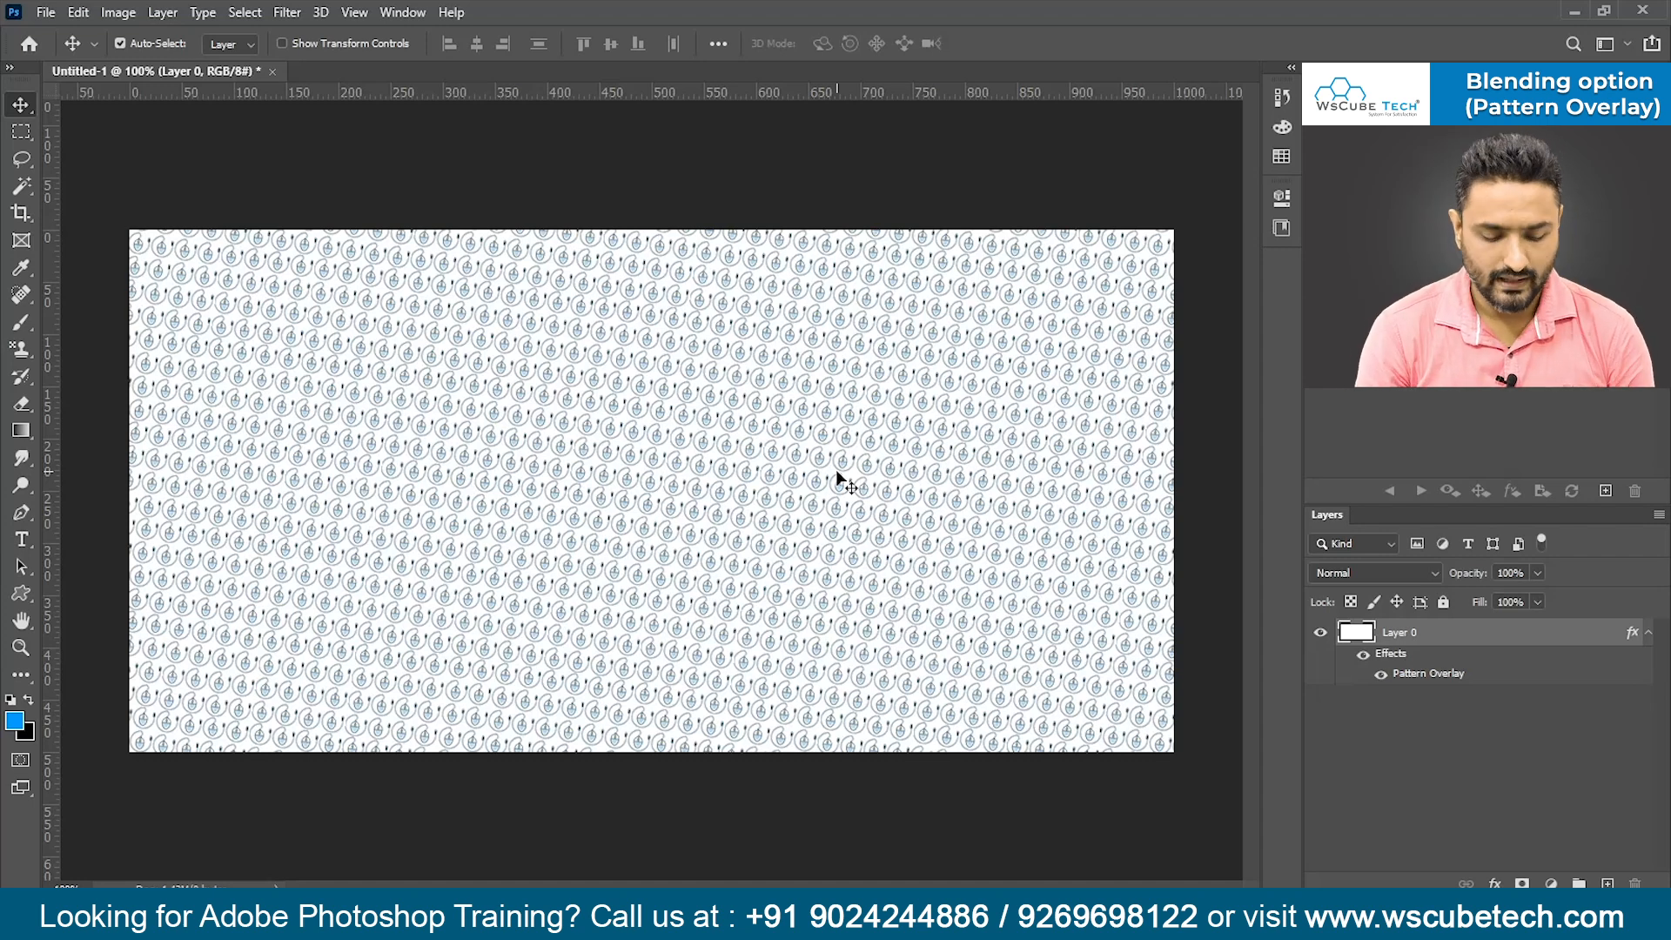
- Create a new document 500 pixels wide and 500 pixels high at 72 pixels/inch in RGB Color
{"action": "key", "text": "ctrl+n"}
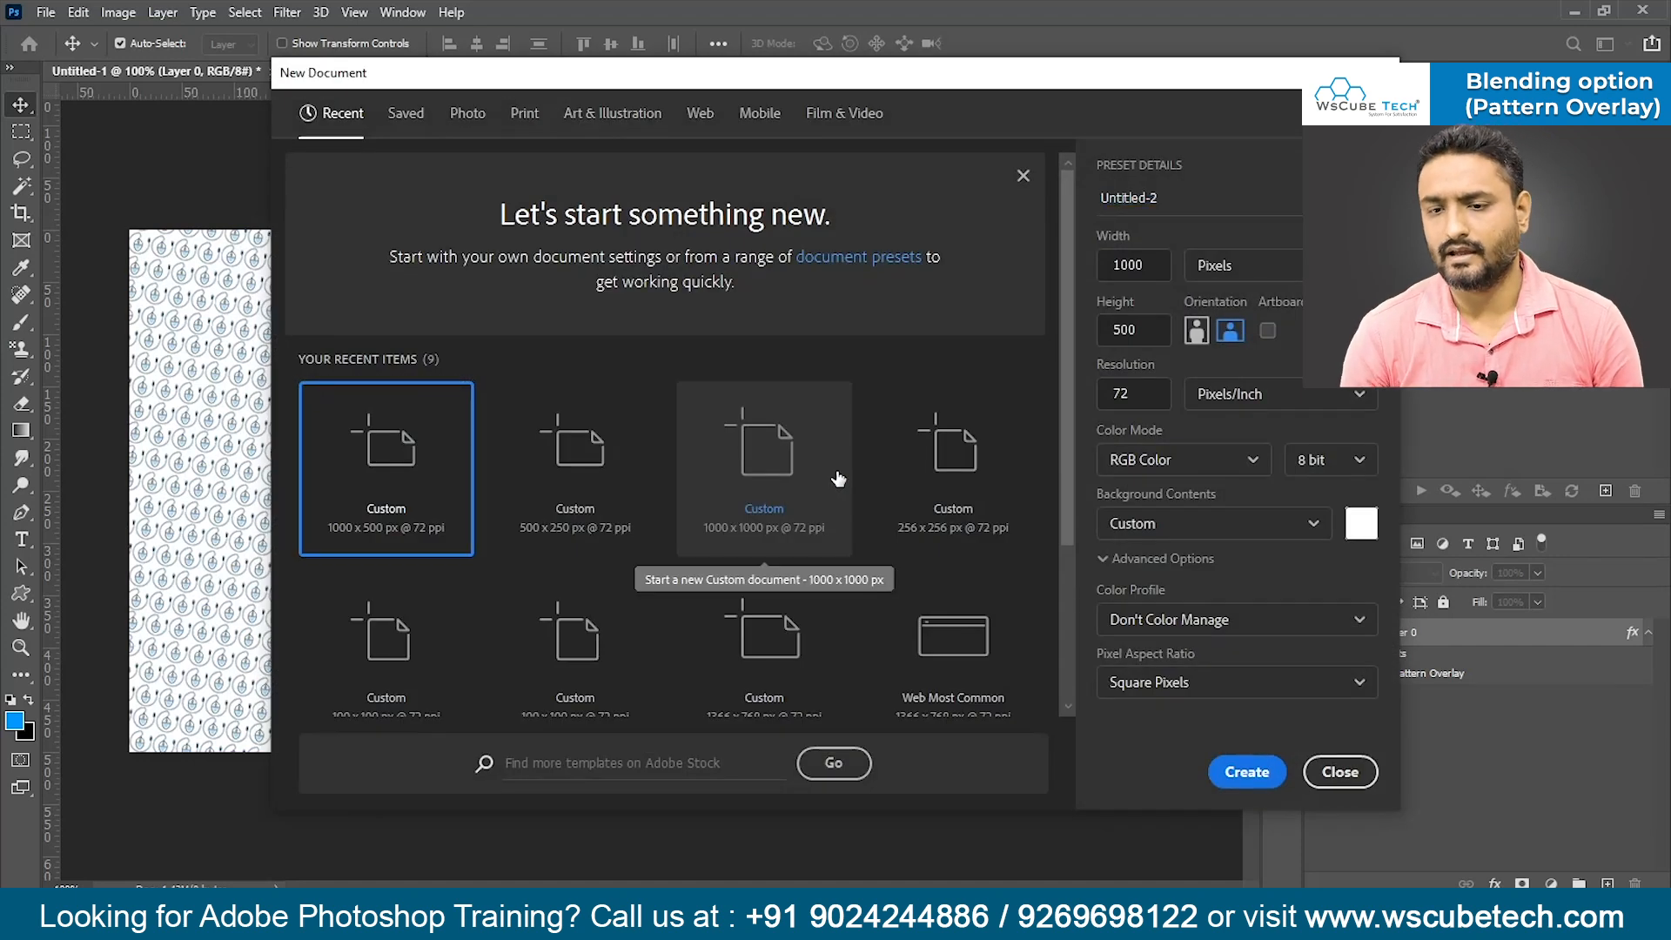
{"action": "left_click", "coordinate": [1154, 265]}
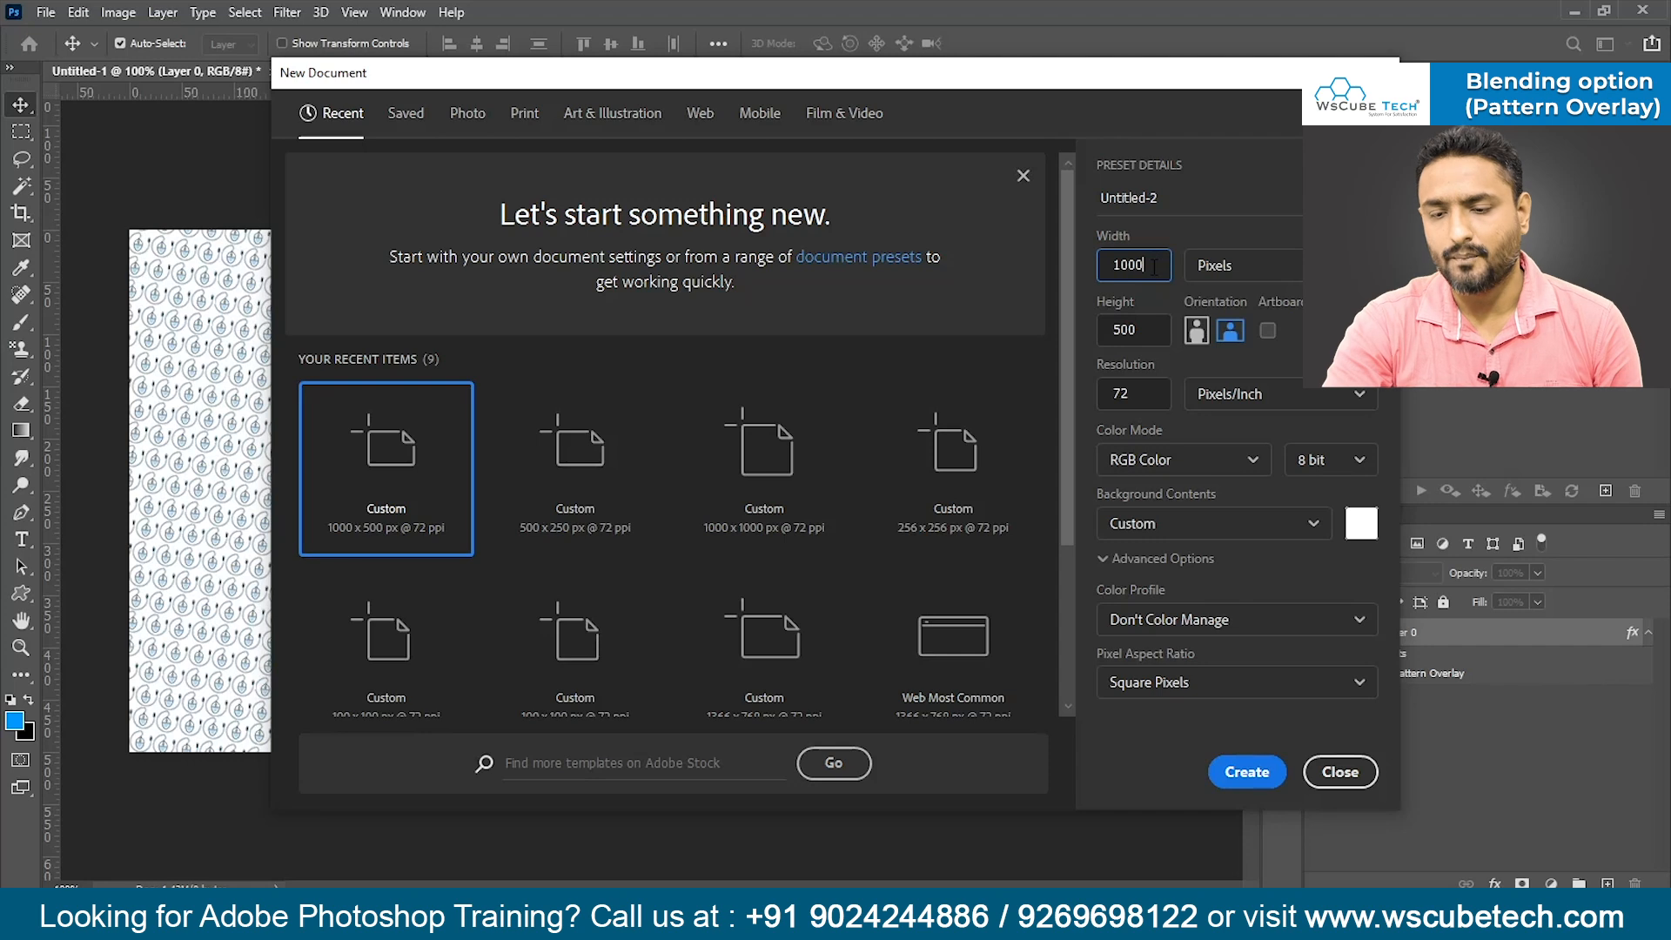
{"action": "key", "text": "BackSpace"}
{"action": "key", "text": "Tab"}
{"action": "type", "text": "100"}
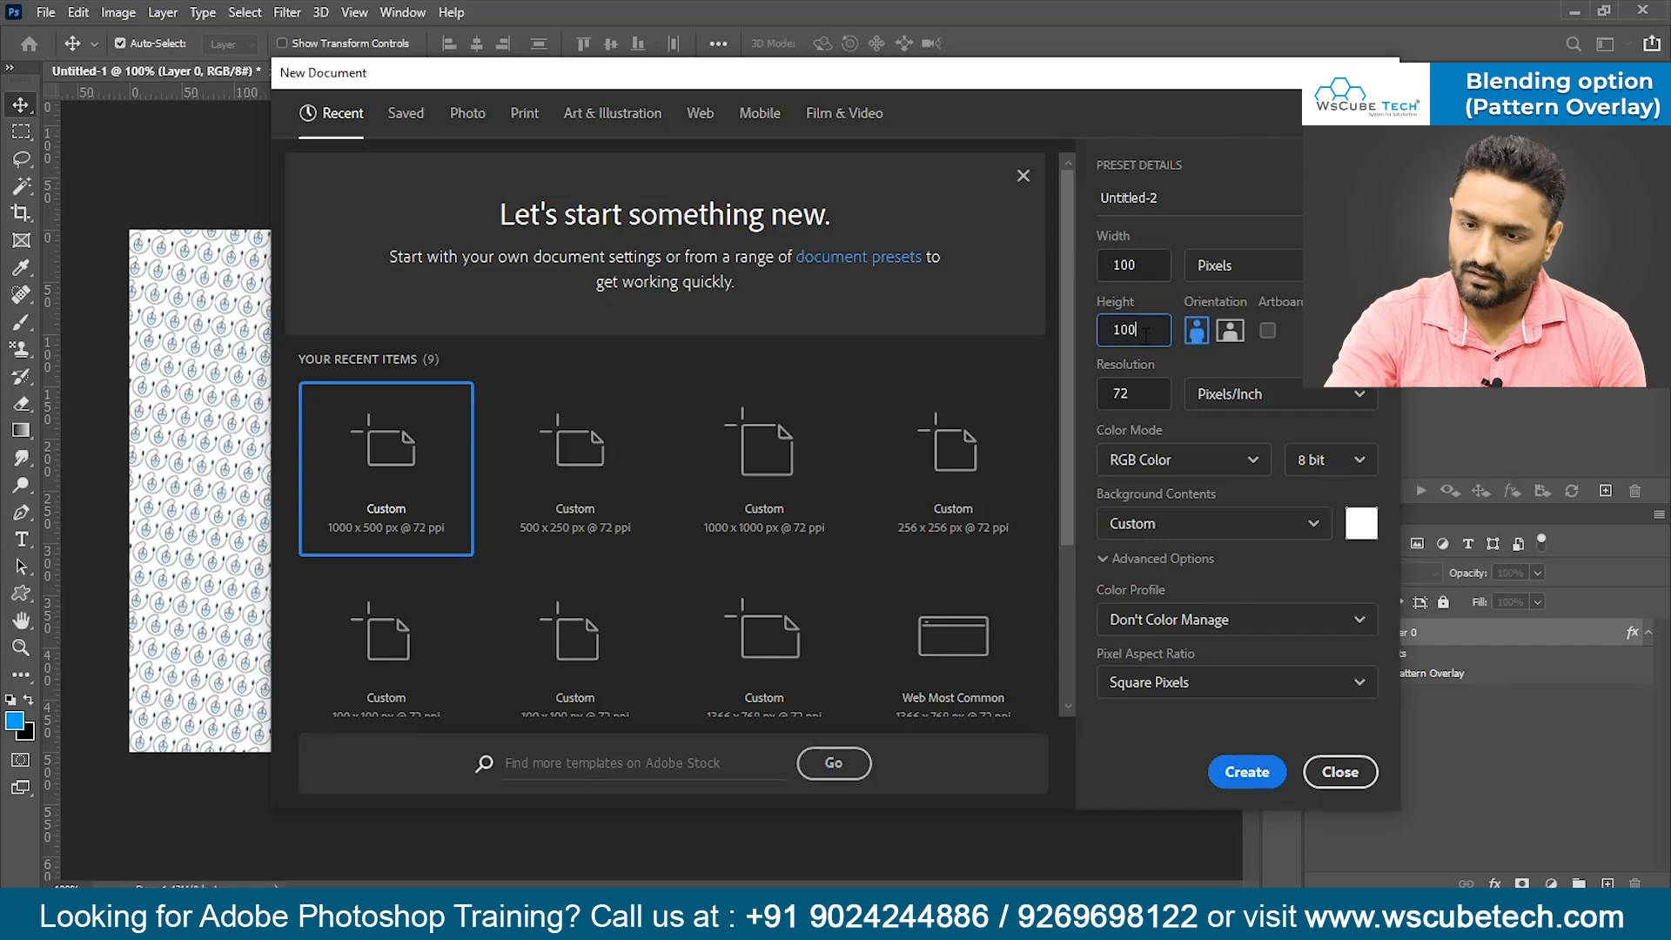
{"action": "left_click", "coordinate": [1115, 264]}
{"action": "key", "text": "BackSpace"}
{"action": "type", "text": "5"}
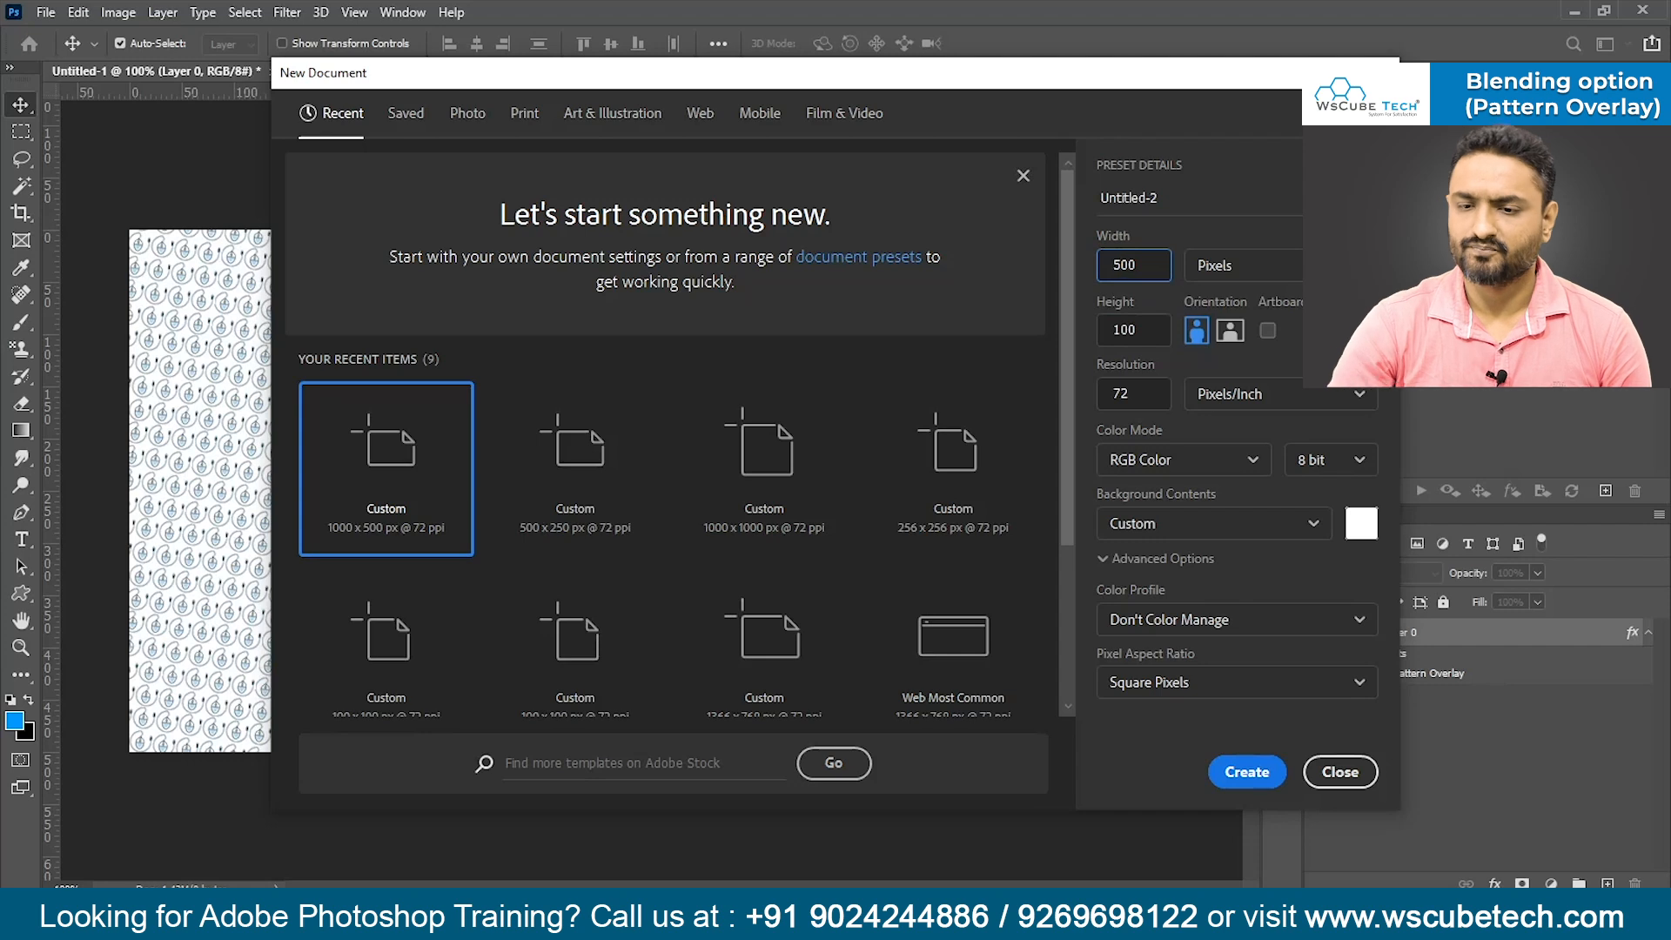
{"action": "left_click", "coordinate": [1120, 329]}
{"action": "key", "text": "BackSpace"}
{"action": "type", "text": "5"}
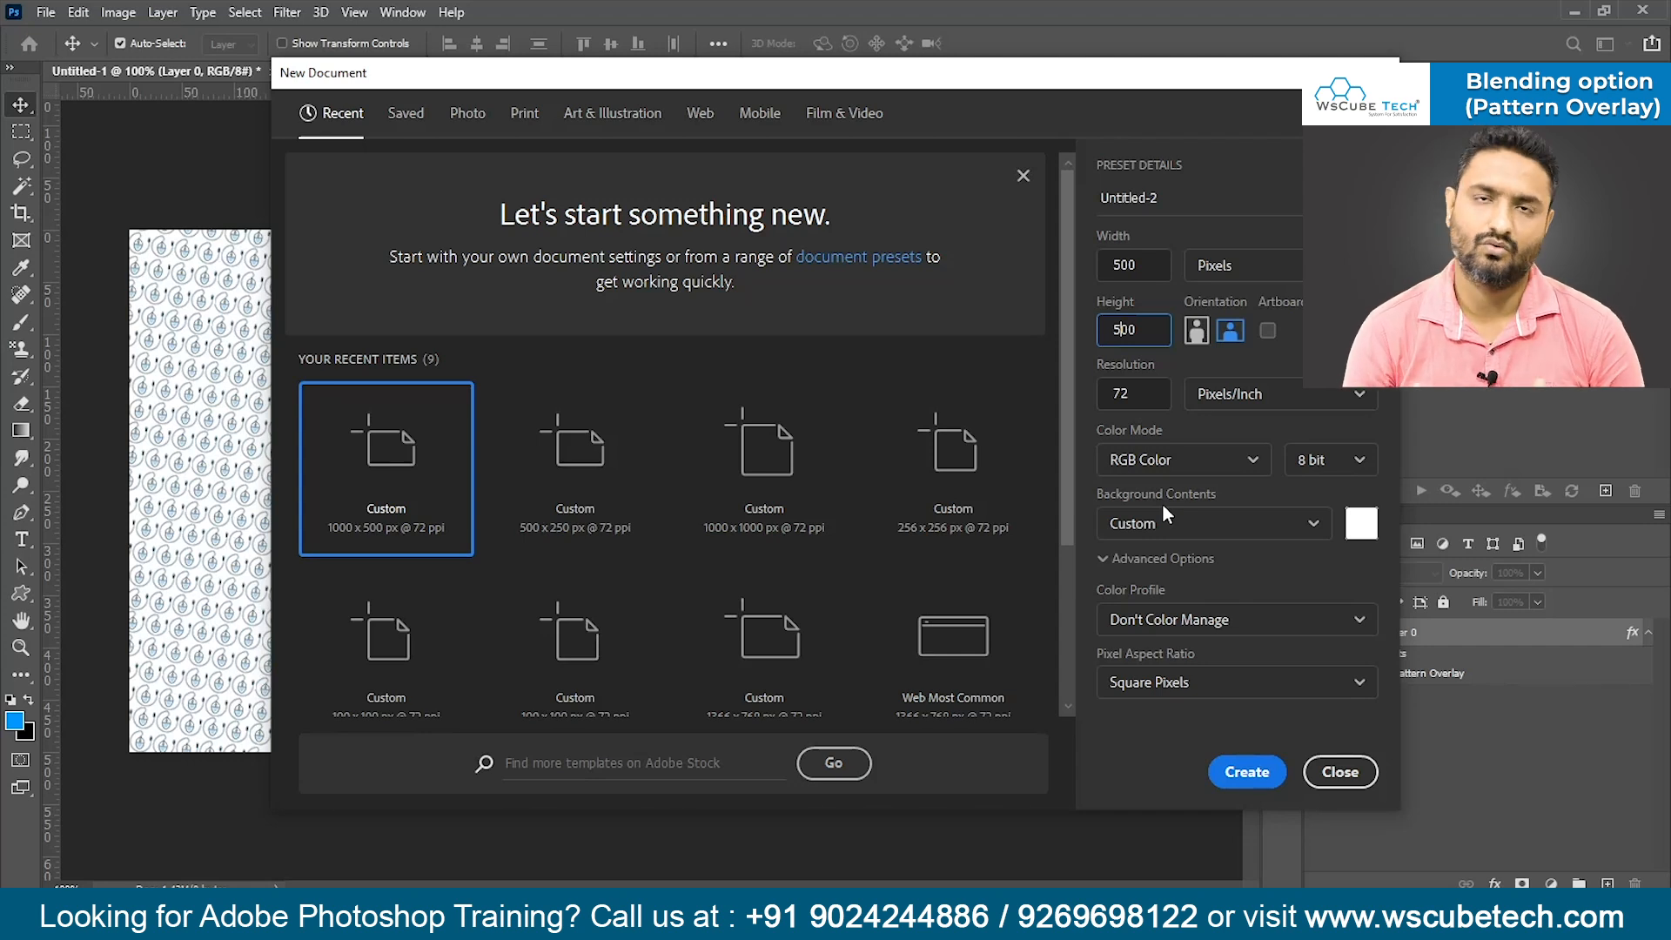
{"action": "left_click", "coordinate": [1246, 771]}
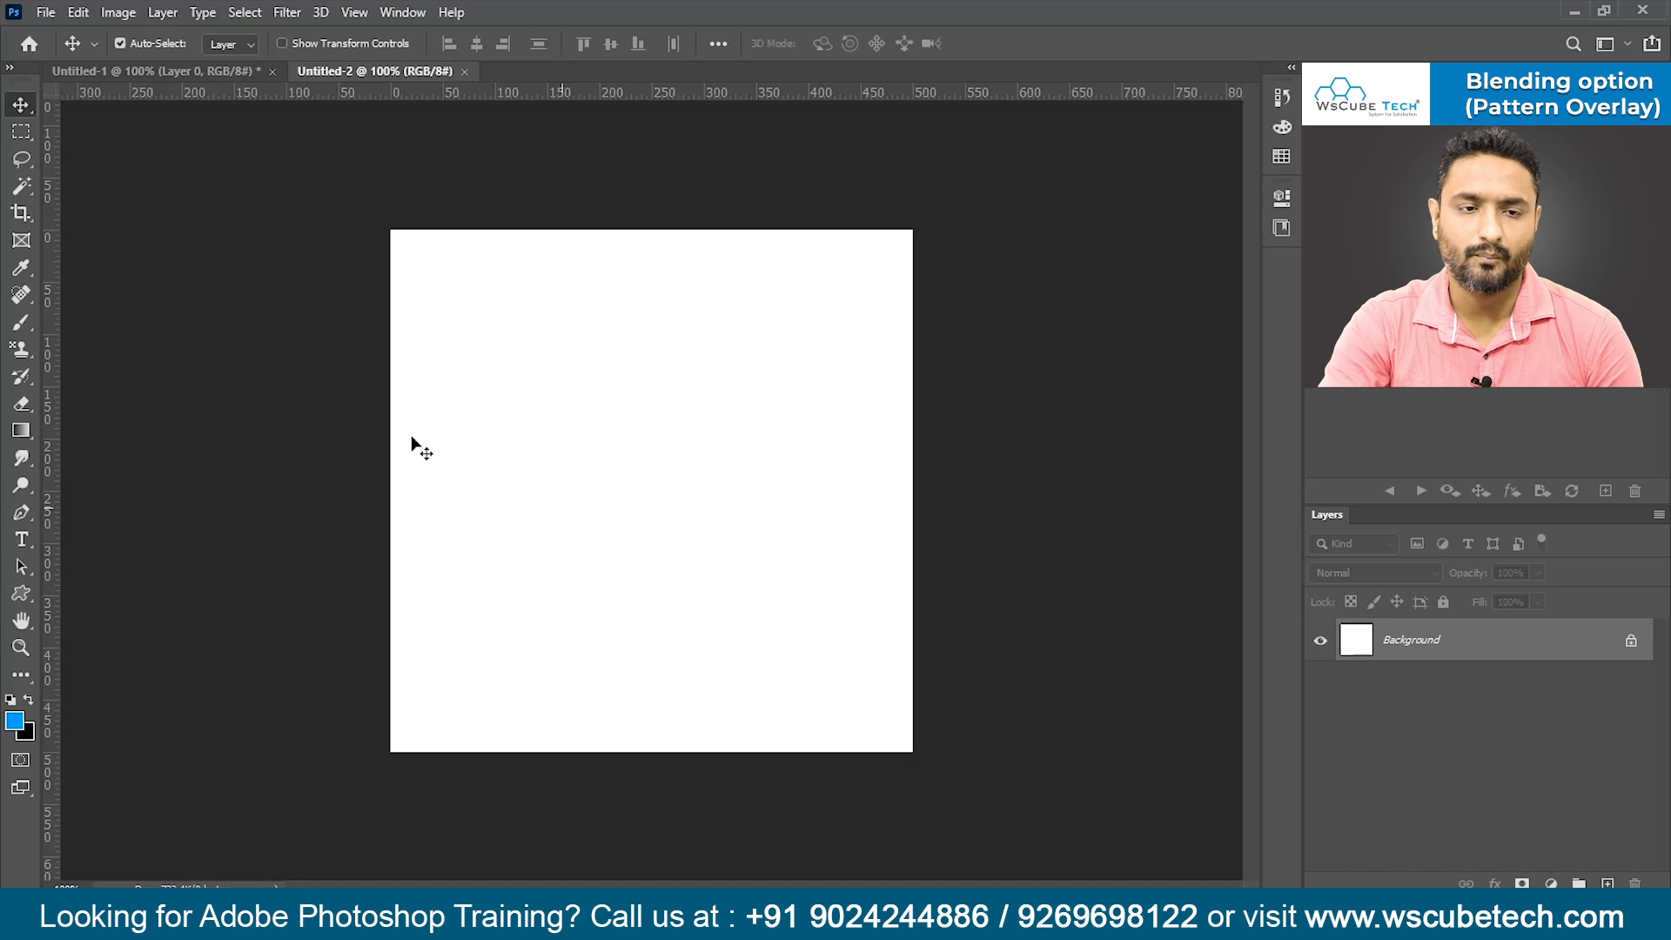
- Switch to the Chrome browser, search Google for "mouse" and show the image results
{"action": "left_click", "coordinate": [203, 70]}
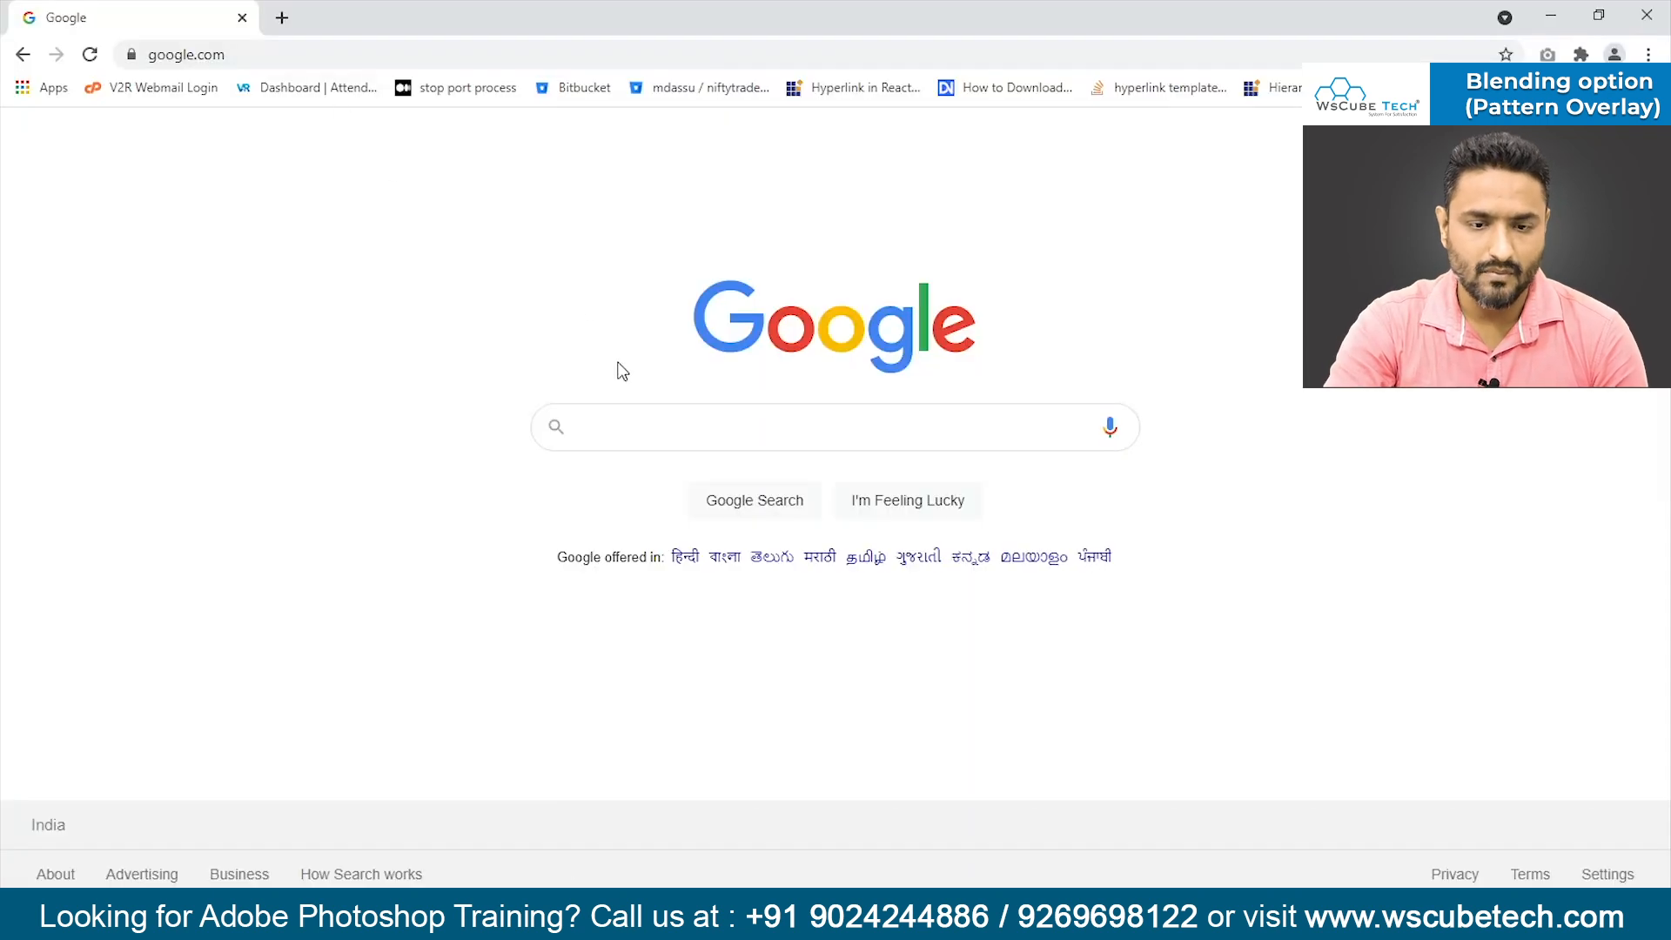
{"action": "left_click", "coordinate": [622, 431]}
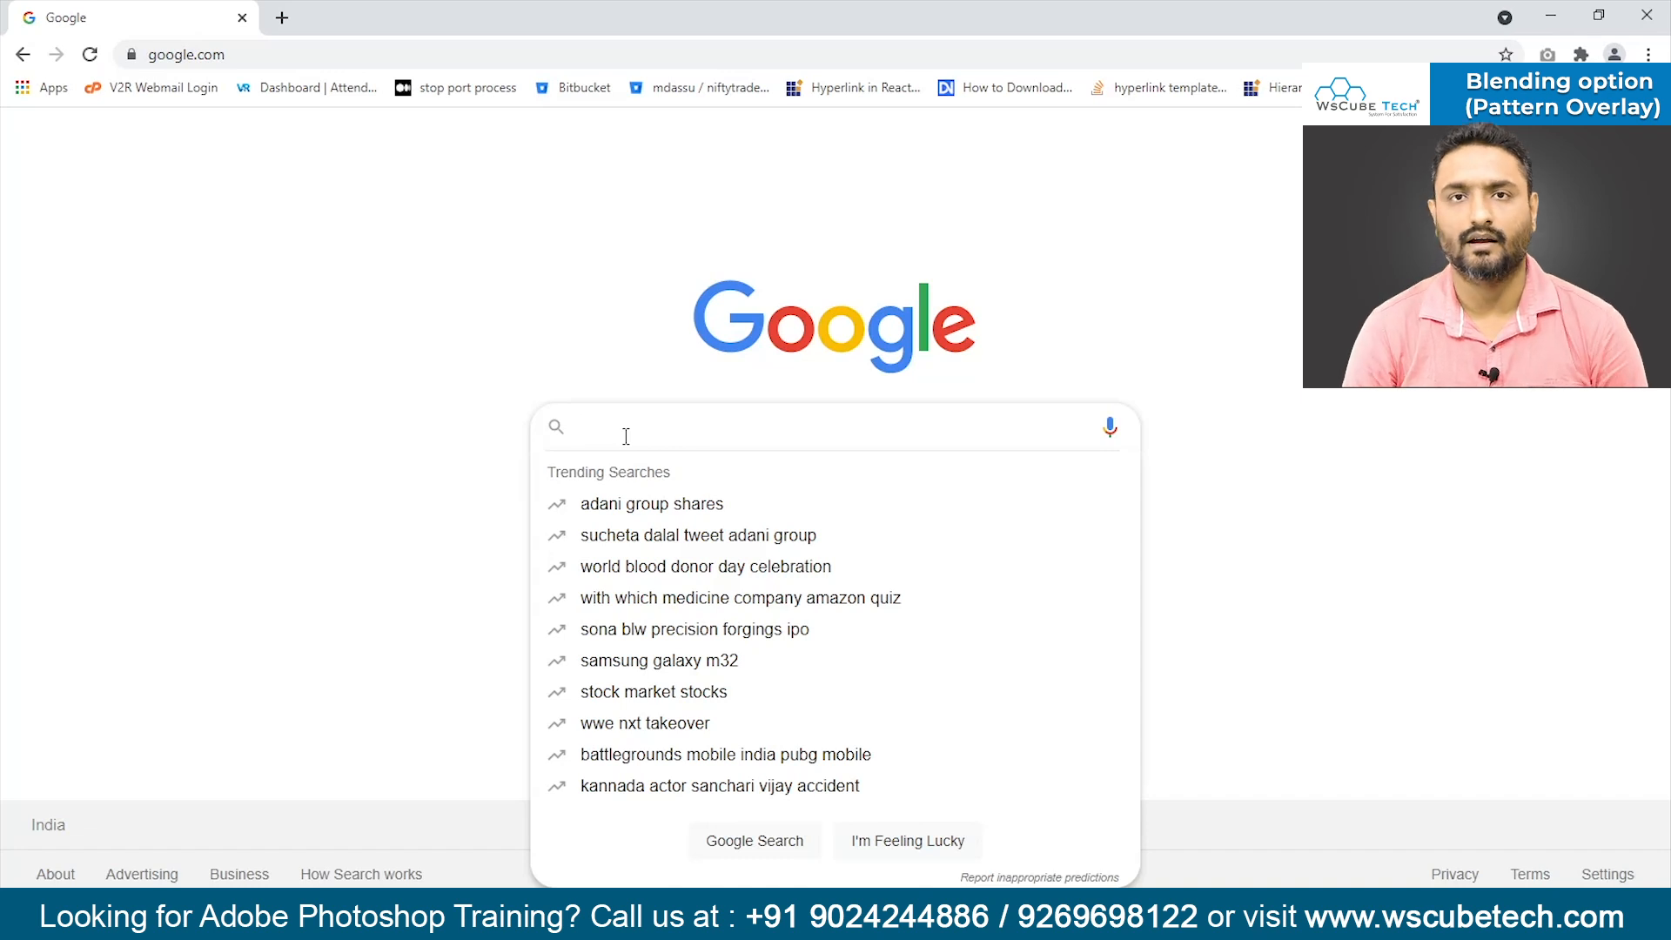
{"action": "type", "text": "mouse"}
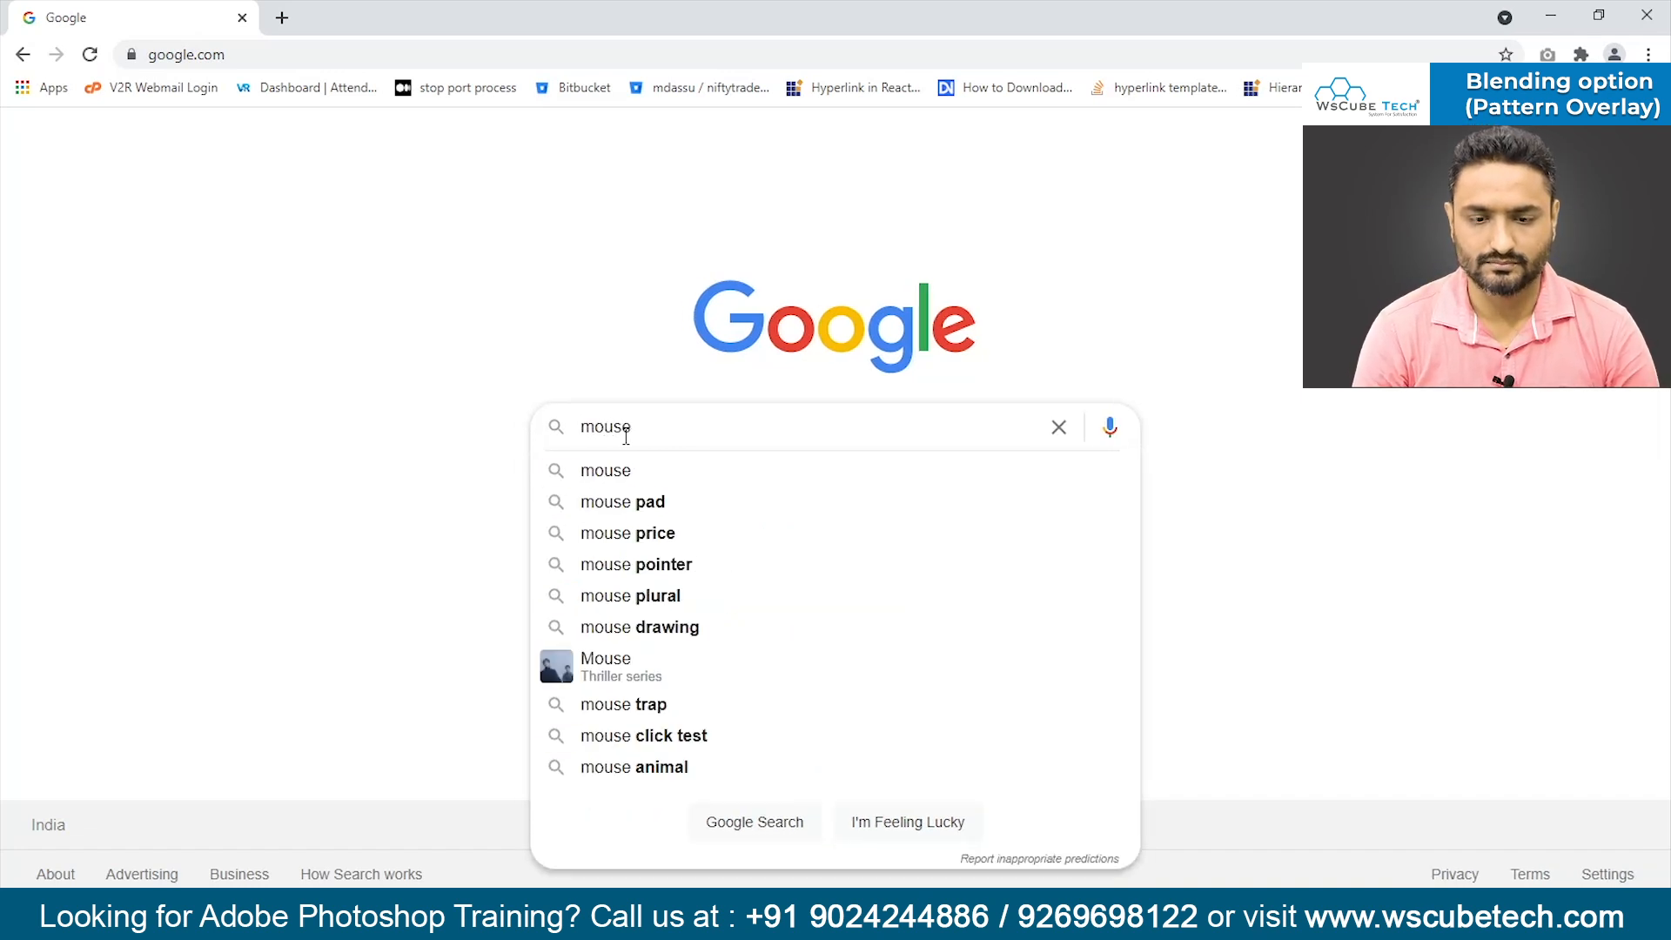
{"action": "key", "text": "Return"}
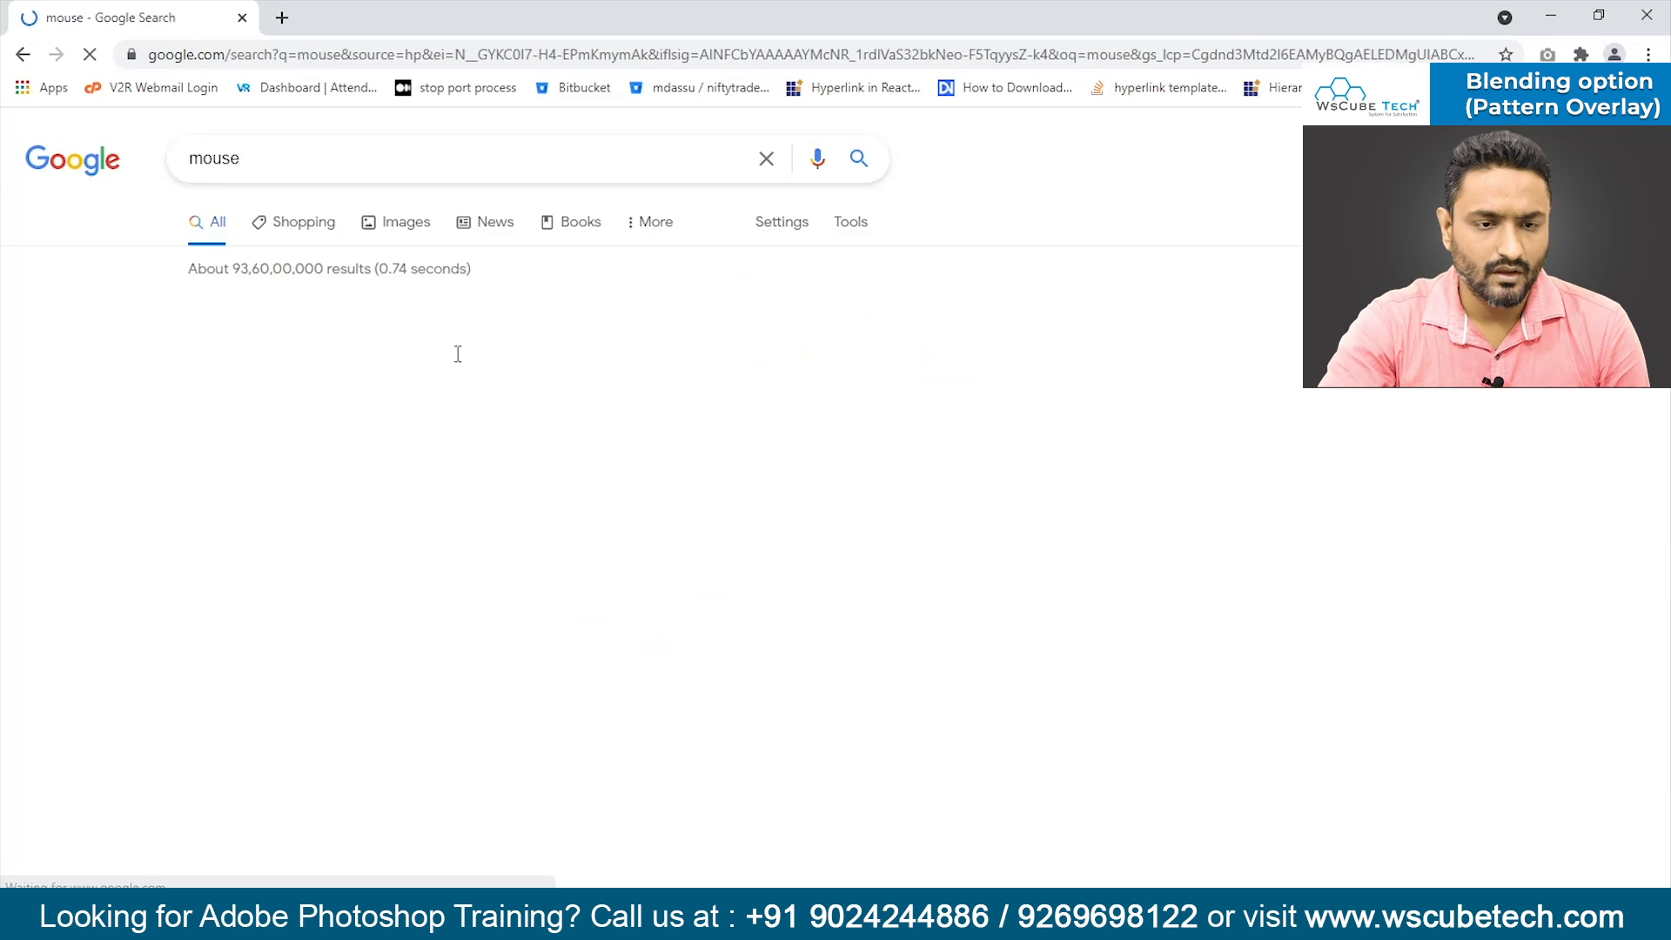
{"action": "left_click", "coordinate": [393, 228]}
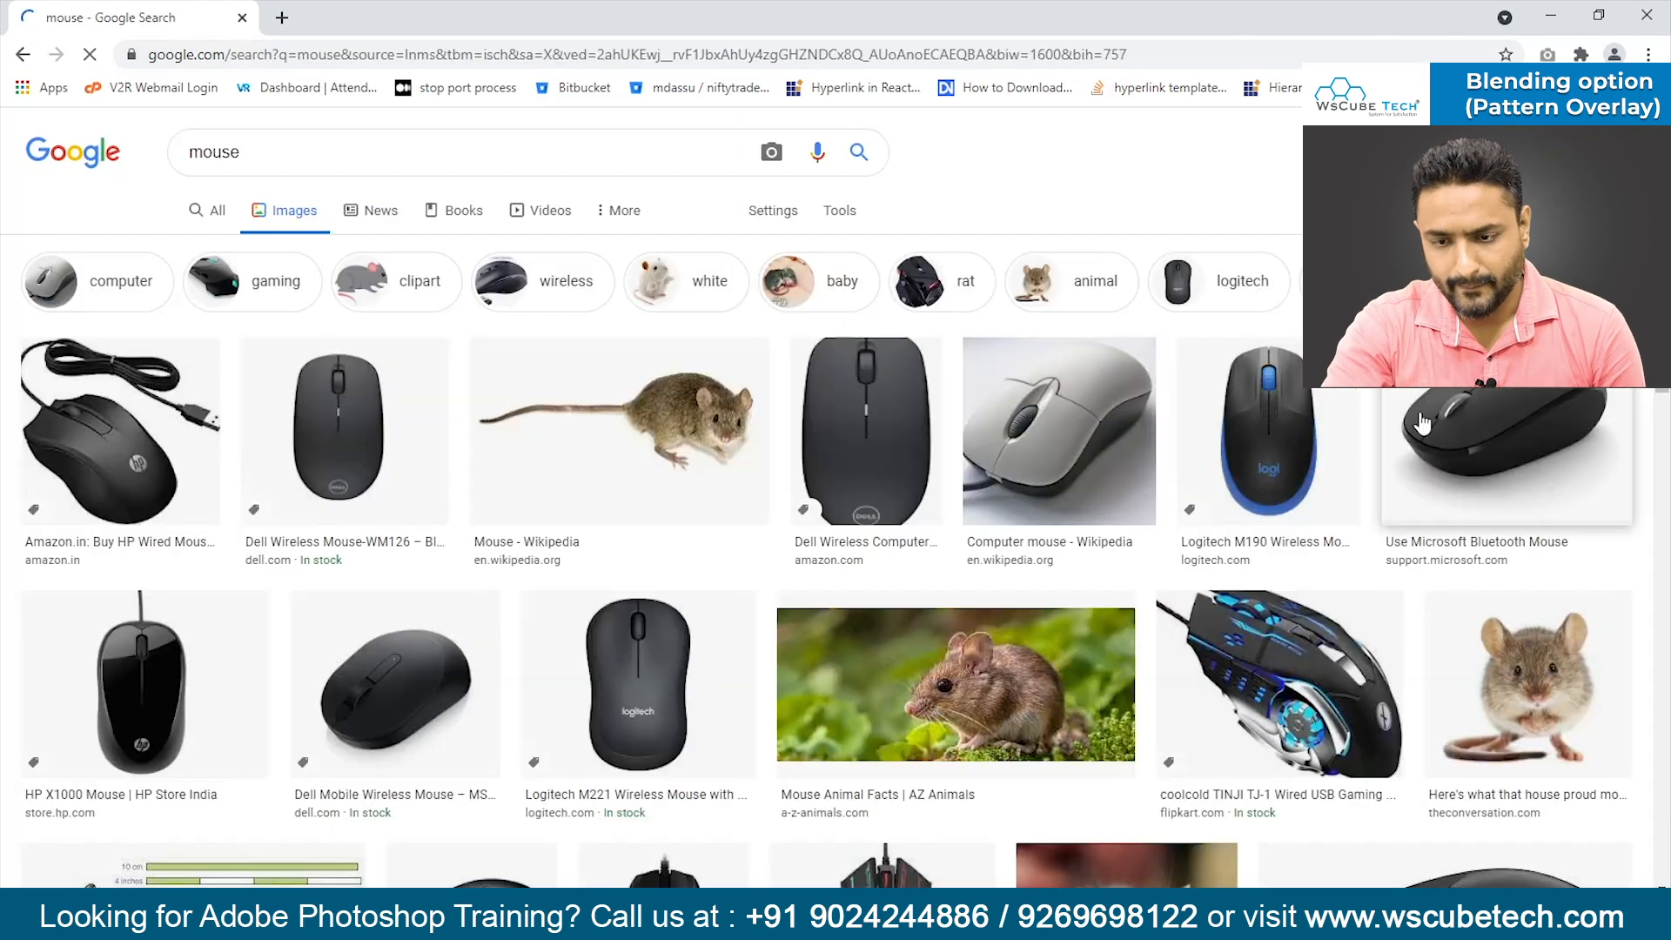
- Refine the image search to "mouse icon" and change it to "mouse png"
{"action": "type", "text": "icon"}
{"action": "key", "text": "Return"}
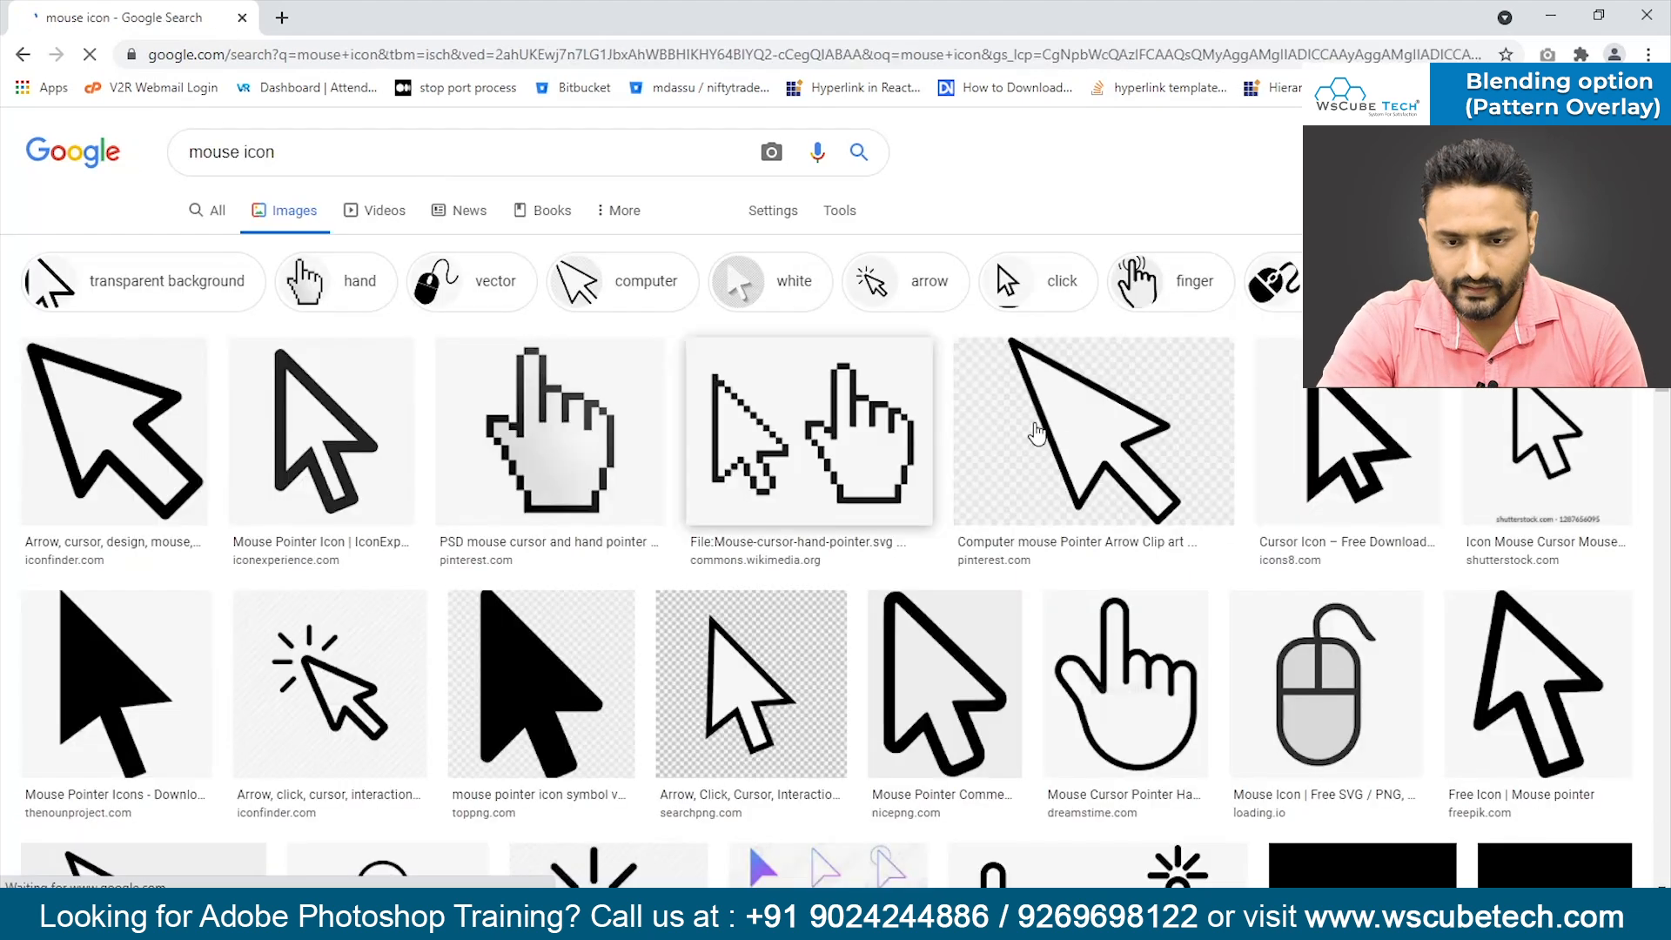
{"action": "double_click", "coordinate": [285, 146]}
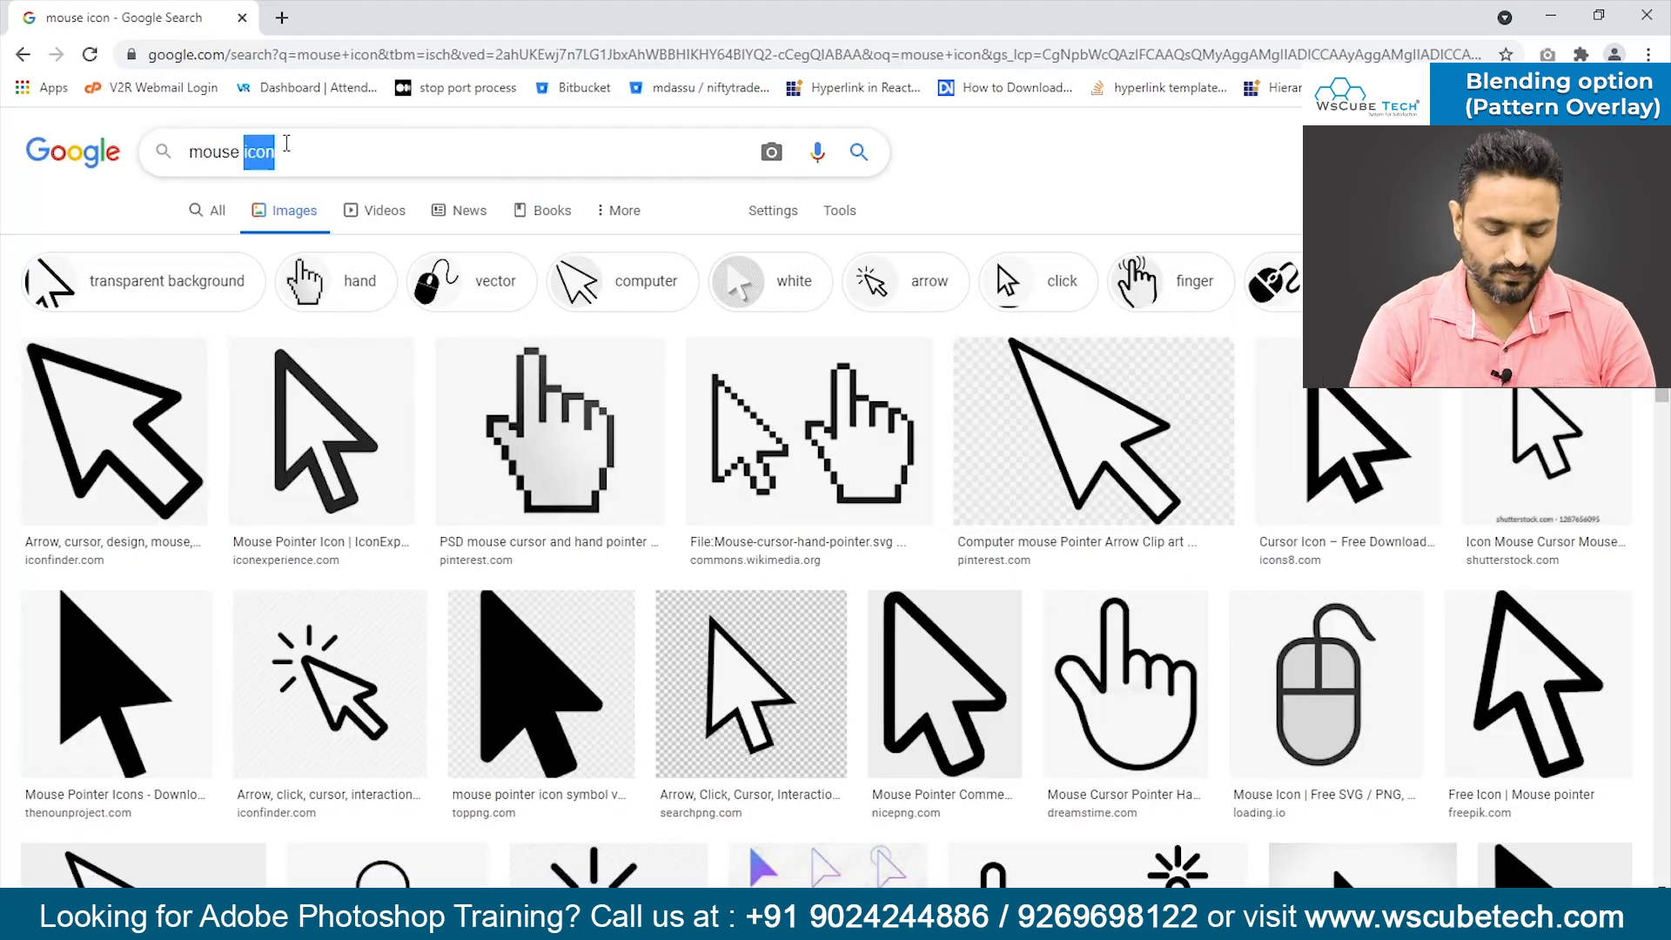
{"action": "type", "text": "png"}
{"action": "key", "text": "Return"}
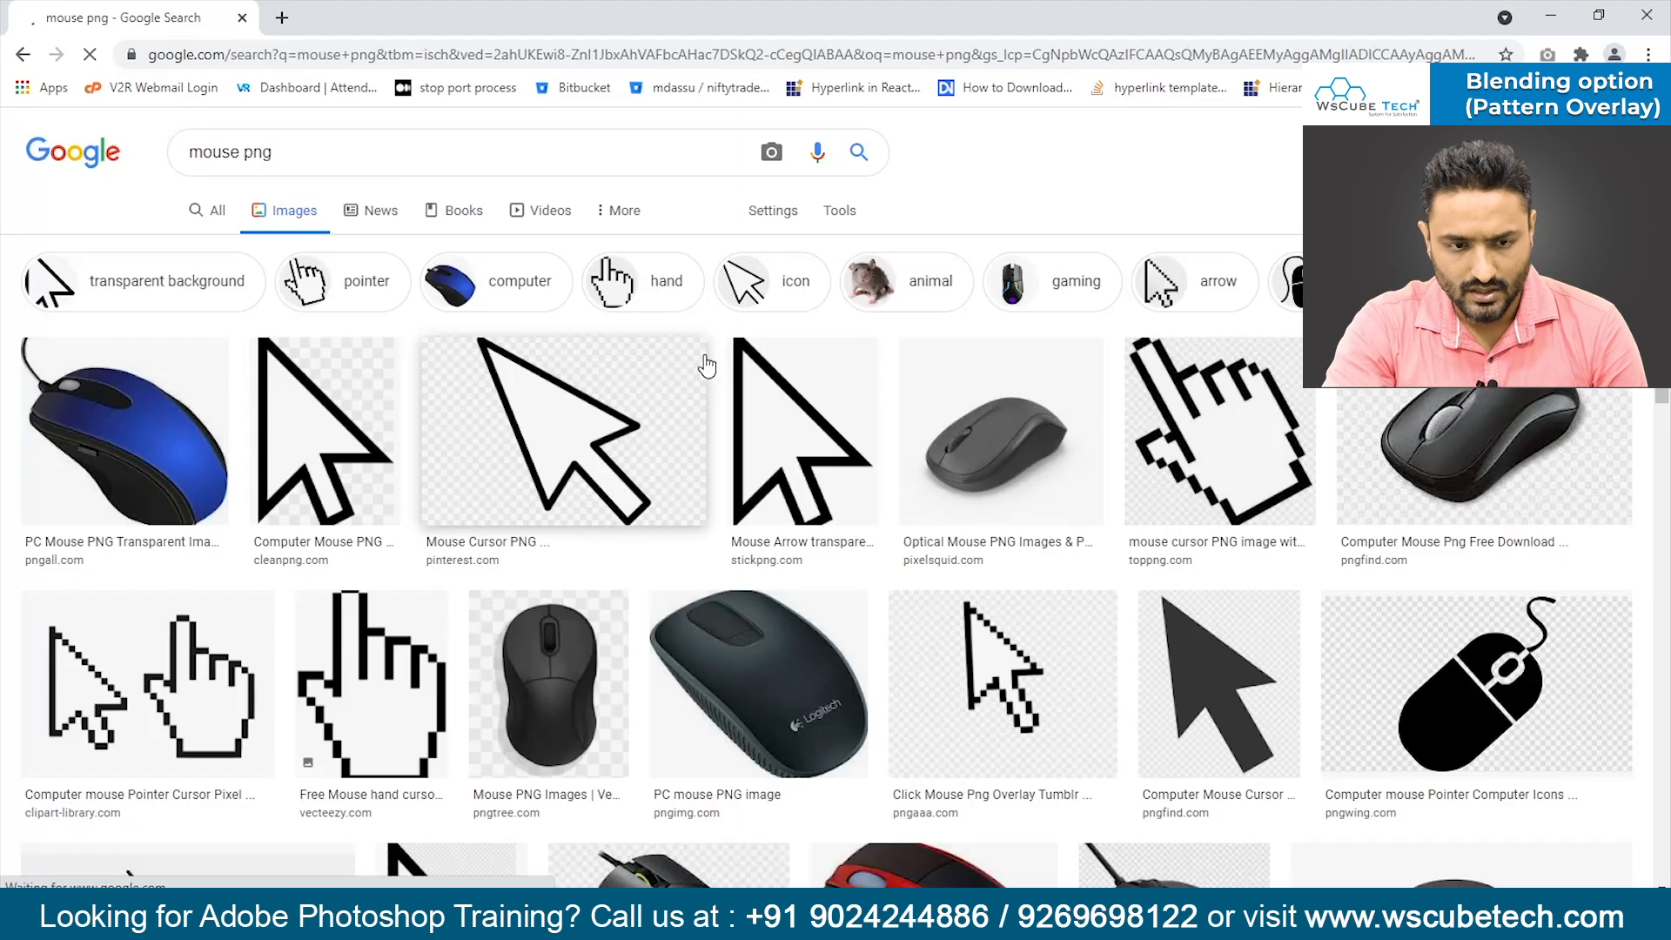
- Browse the "mouse png" image results for a computer mouse image suitable for a pattern
{"action": "scroll", "coordinate": [707, 365], "scroll_direction": "down", "scroll_amount": 15}
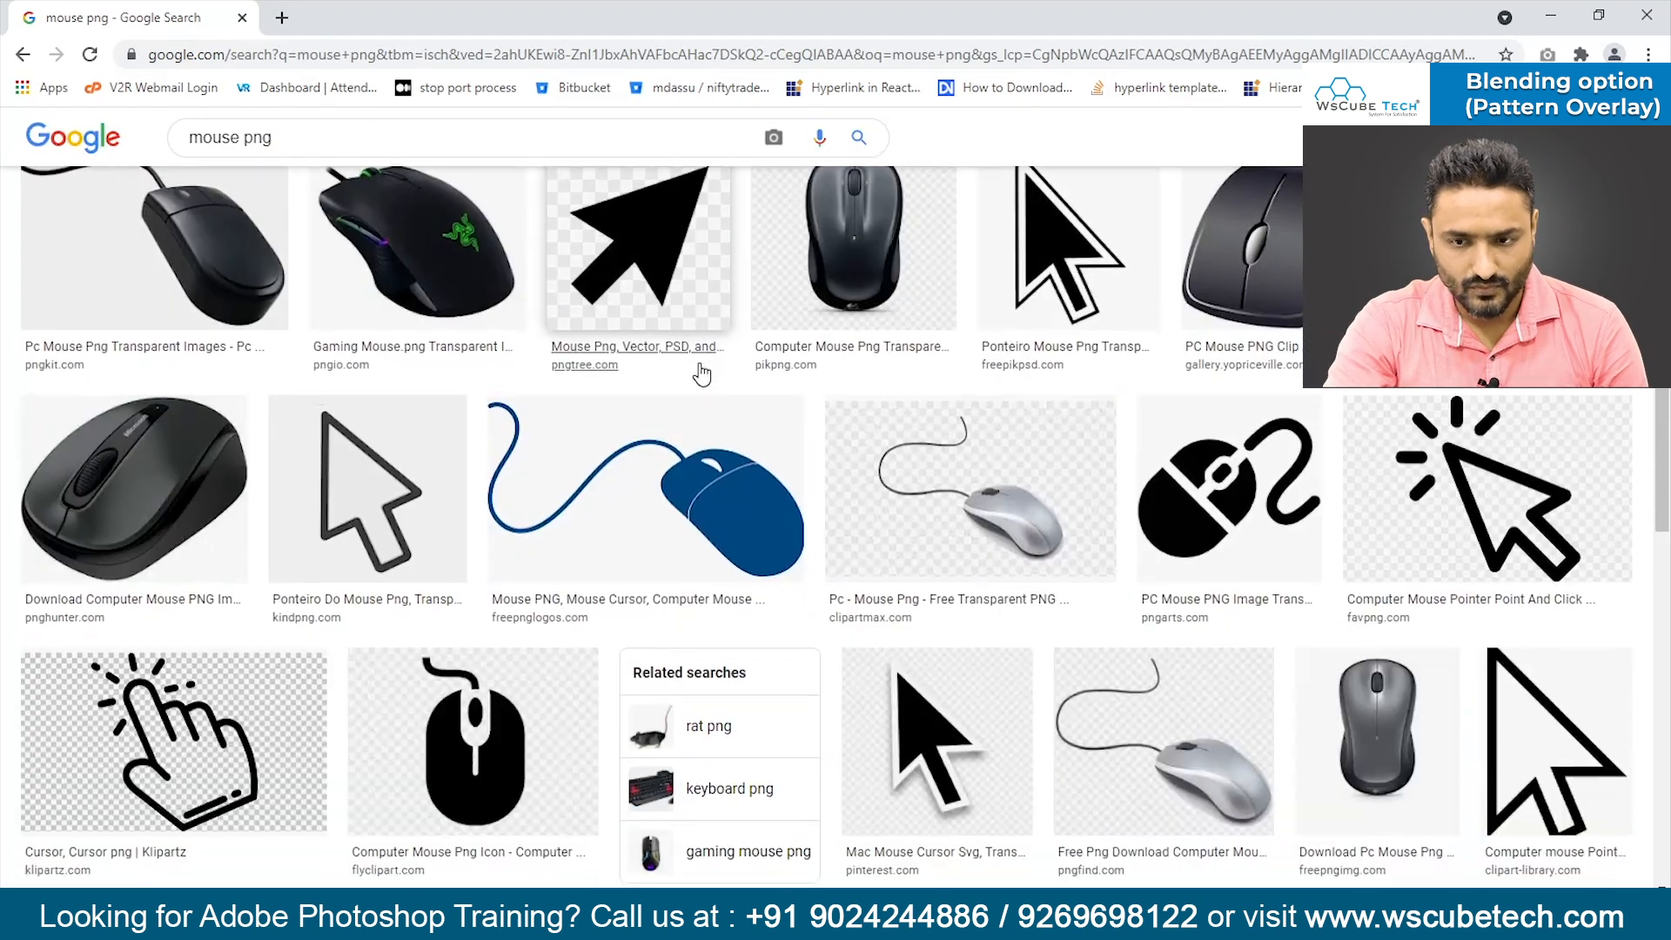
{"action": "scroll", "coordinate": [701, 375], "scroll_direction": "down", "scroll_amount": 20}
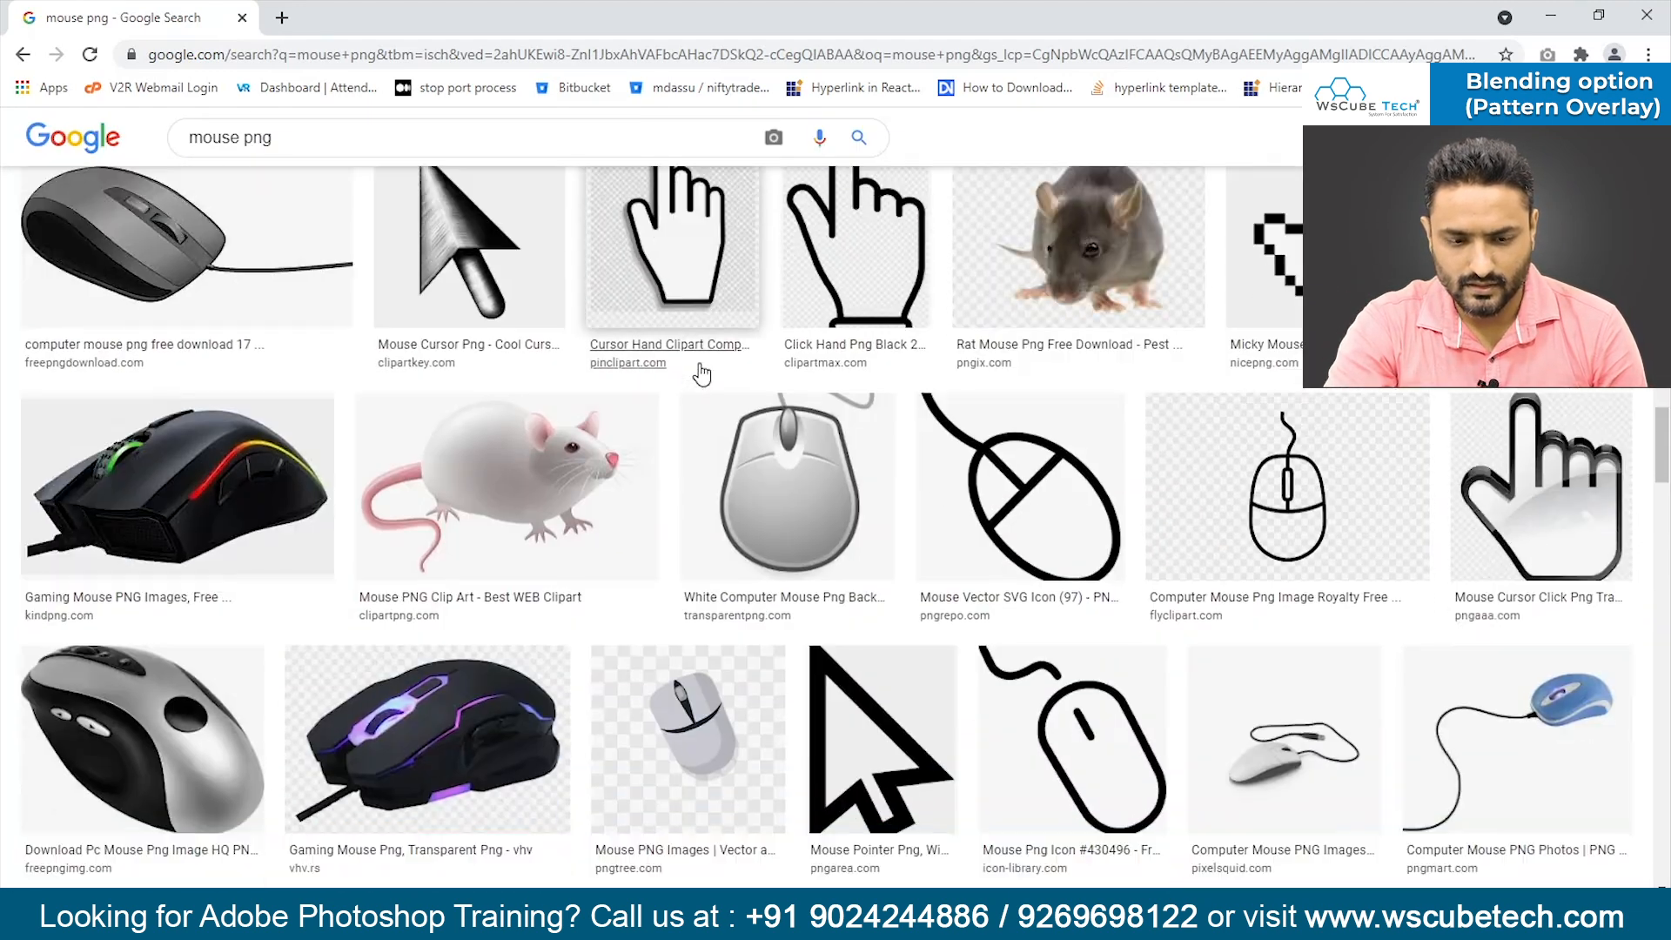
{"action": "scroll", "coordinate": [702, 374], "scroll_direction": "down", "scroll_amount": 10}
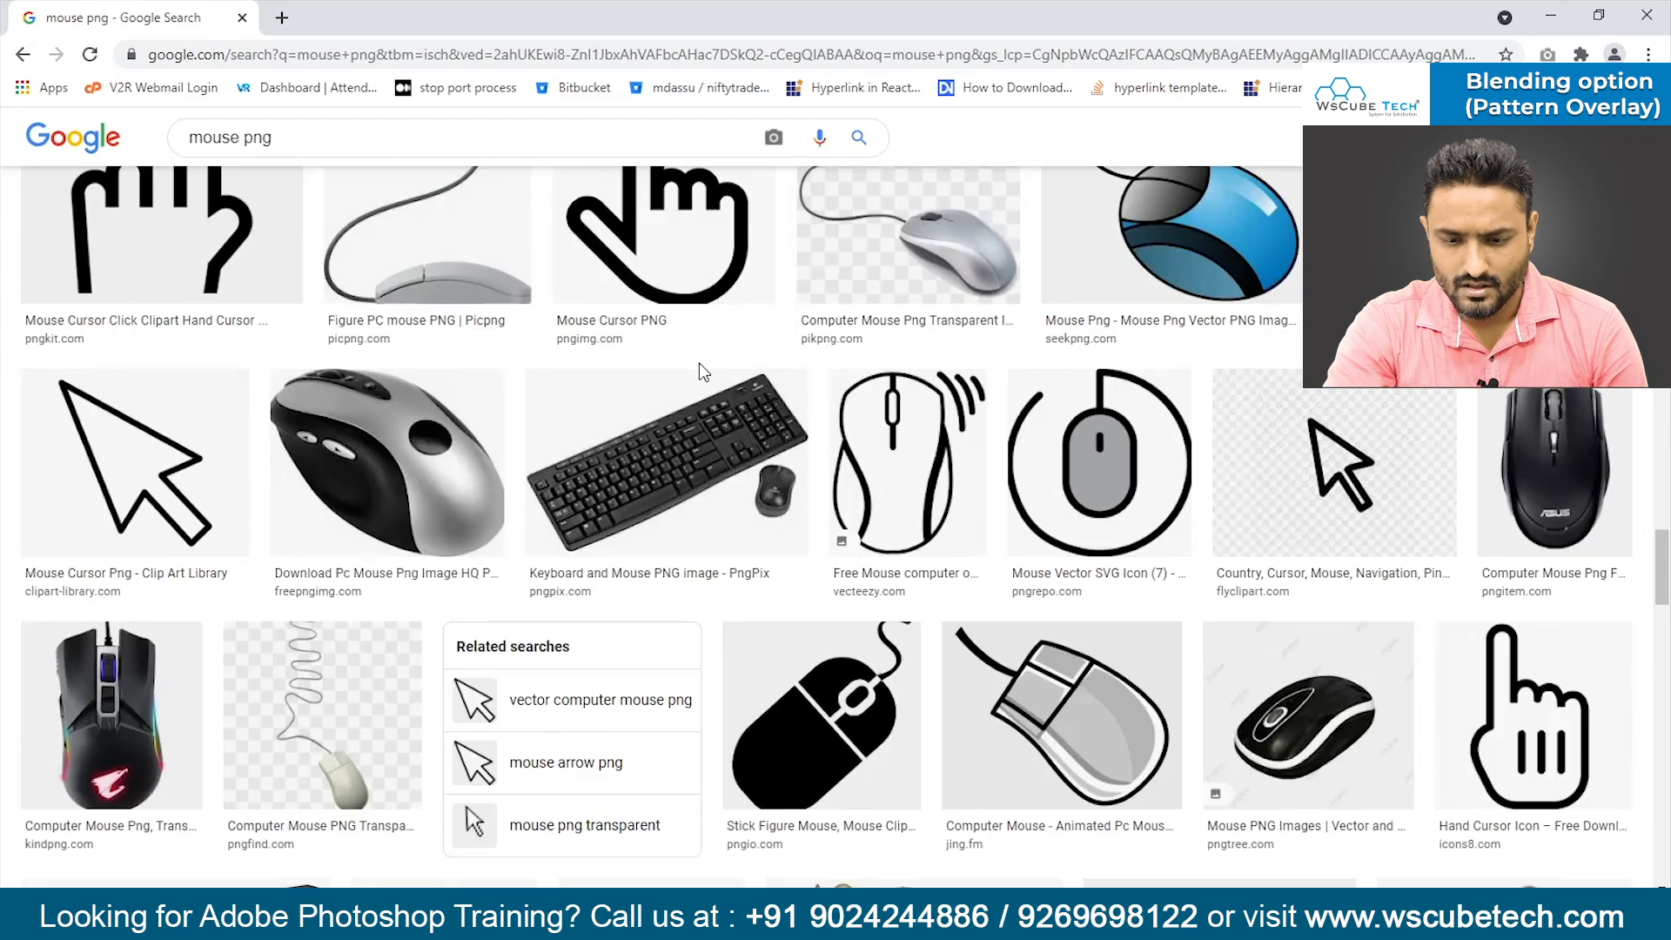
{"action": "scroll", "coordinate": [704, 373], "scroll_direction": "down", "scroll_amount": 10}
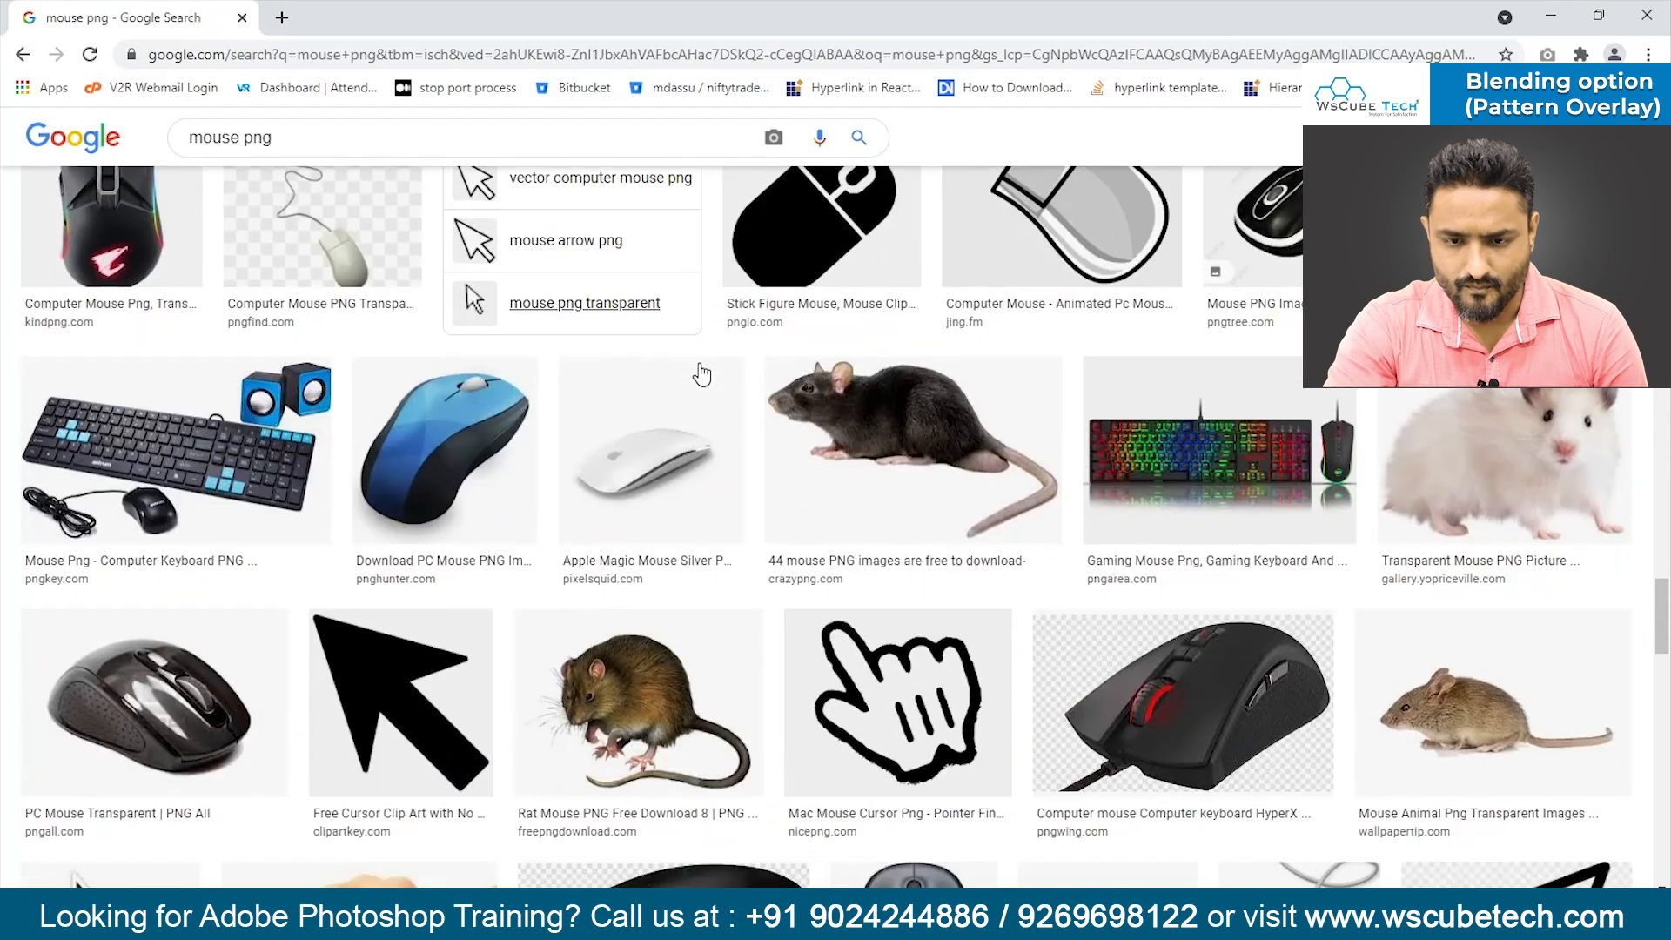
{"action": "scroll", "coordinate": [702, 374], "scroll_direction": "down", "scroll_amount": 5}
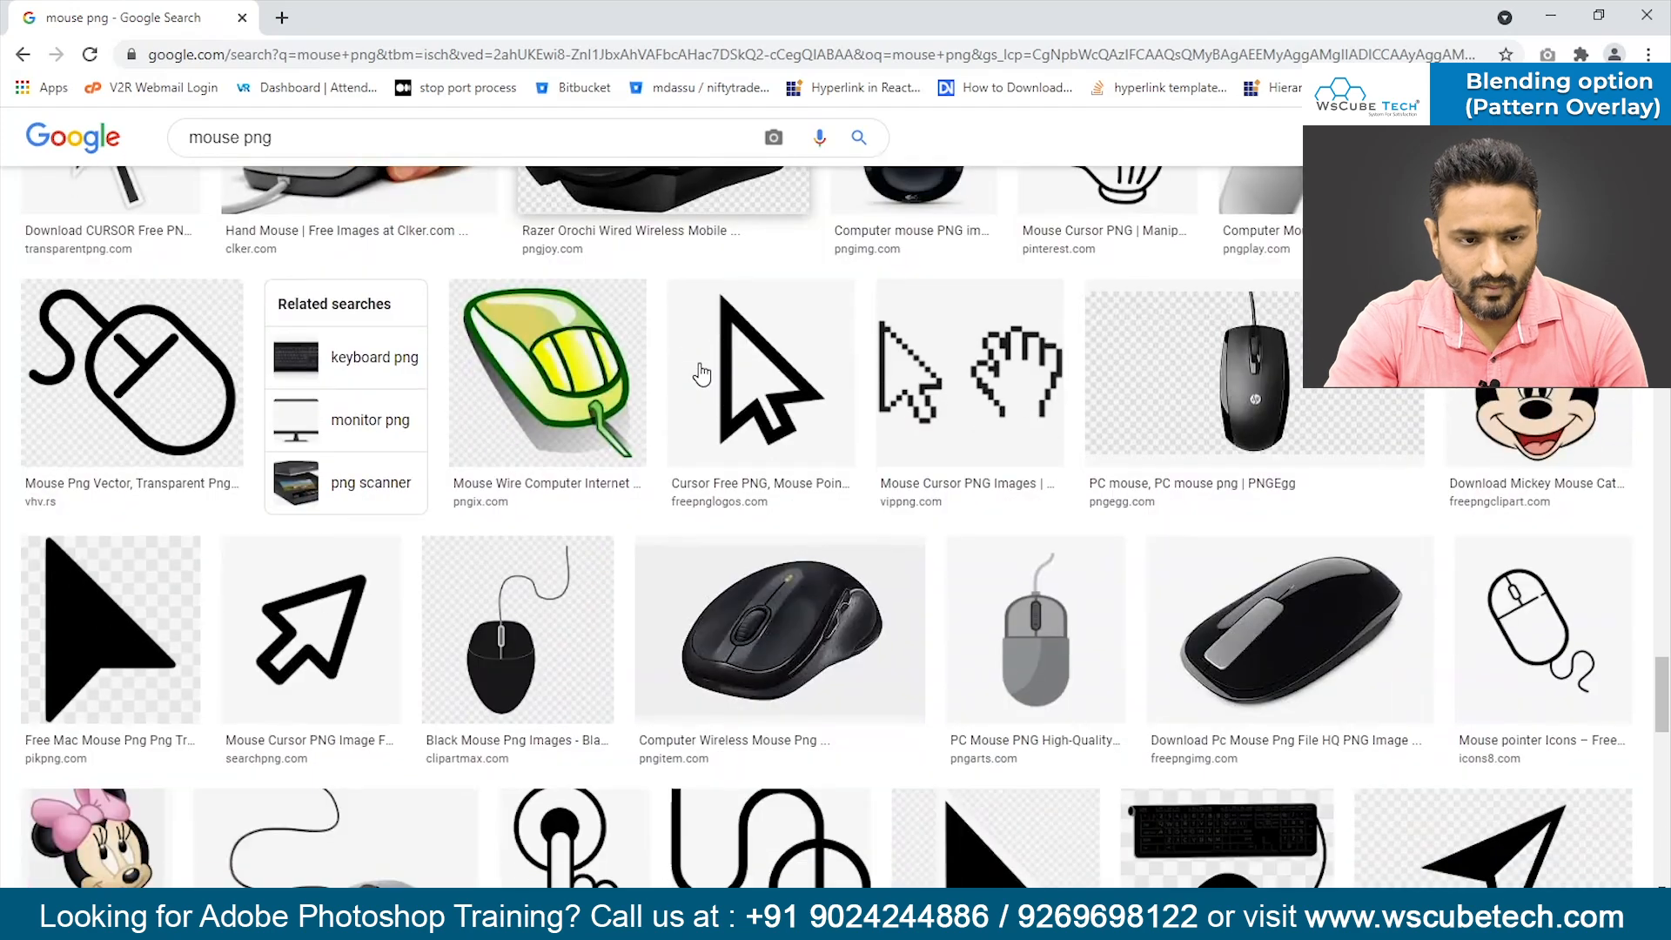
{"action": "scroll", "coordinate": [701, 374], "scroll_direction": "down", "scroll_amount": 8}
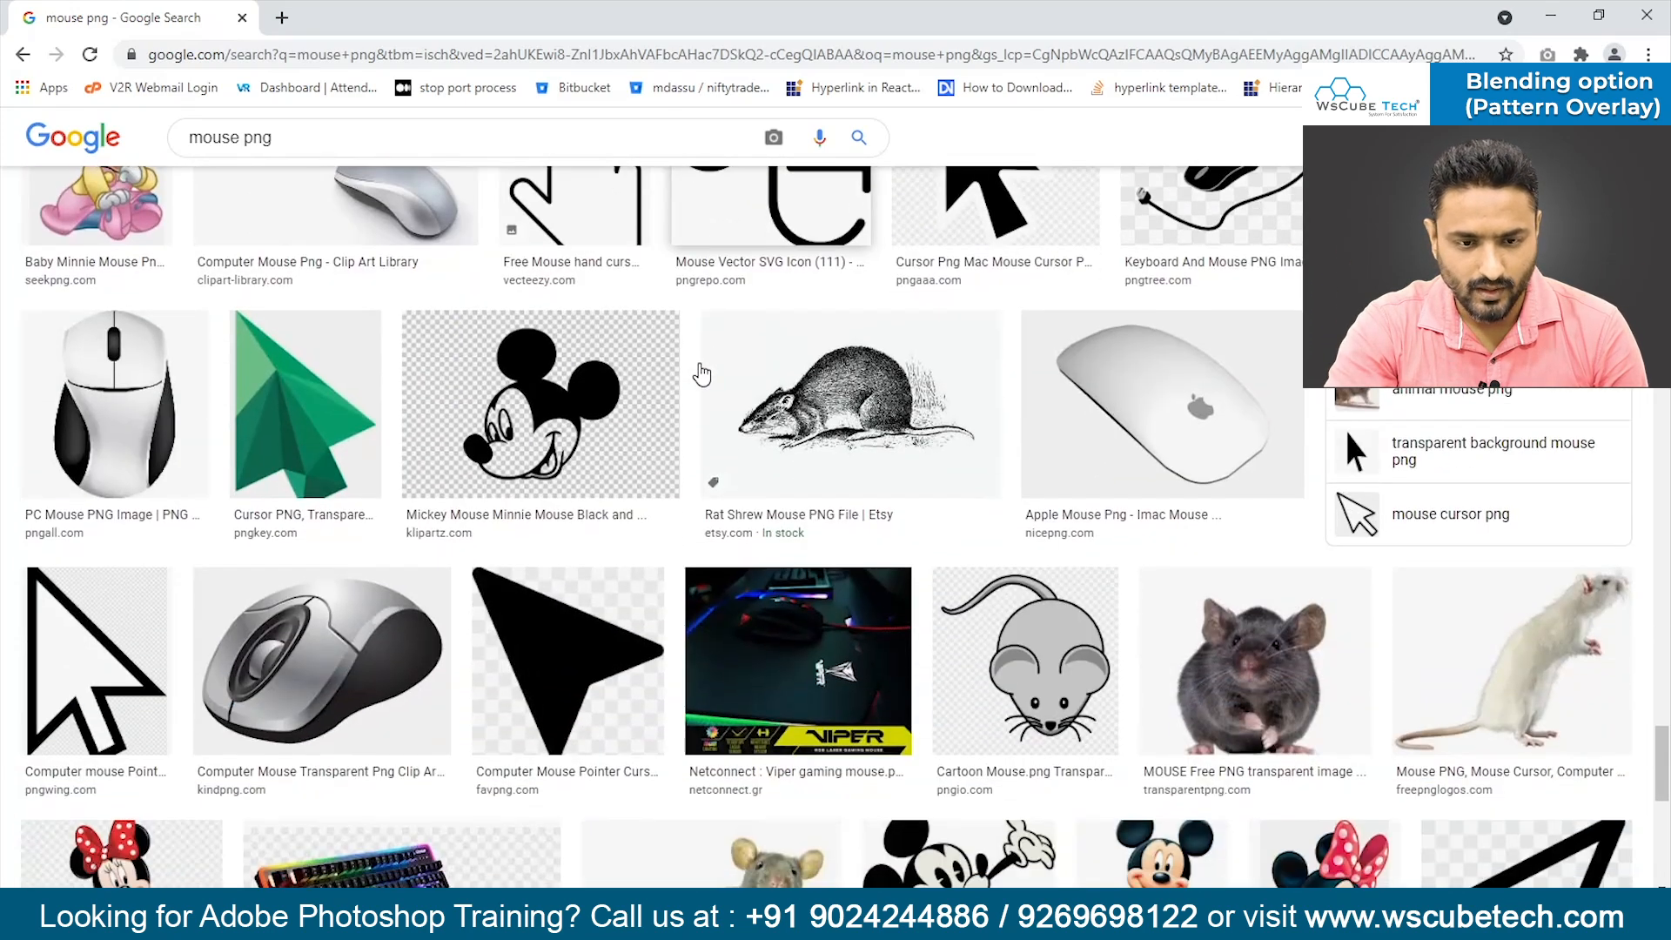
{"action": "scroll", "coordinate": [702, 375], "scroll_direction": "up", "scroll_amount": 9}
{"action": "scroll", "coordinate": [704, 372], "scroll_direction": "up", "scroll_amount": 1}
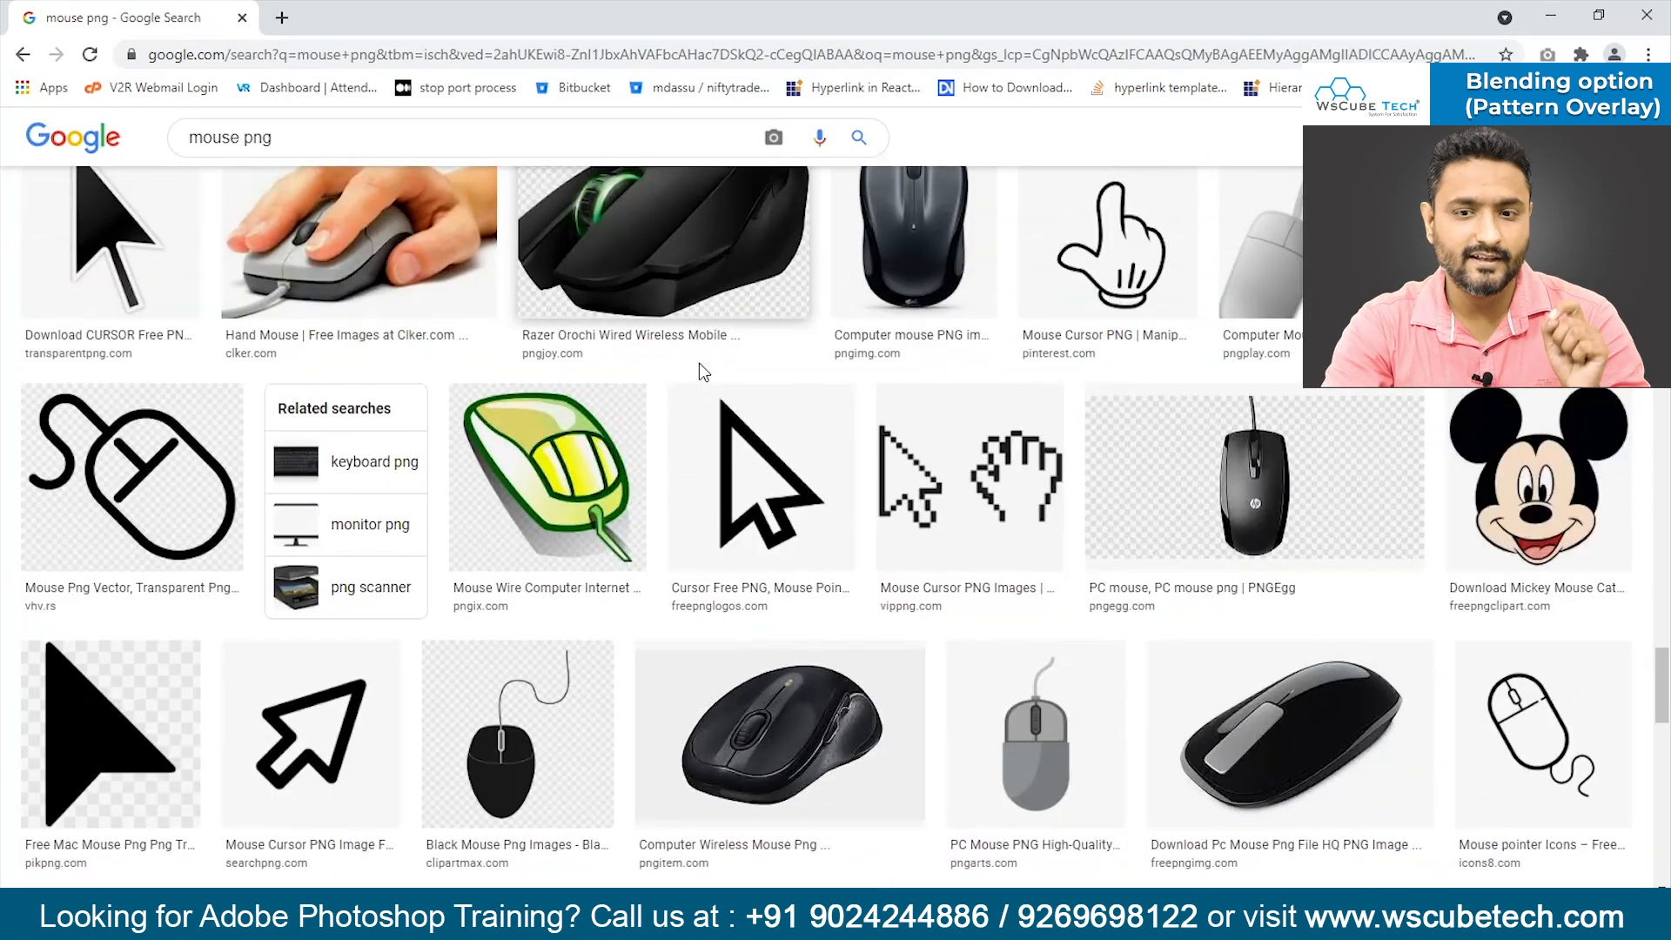
{"action": "scroll", "coordinate": [703, 373], "scroll_direction": "up", "scroll_amount": 10}
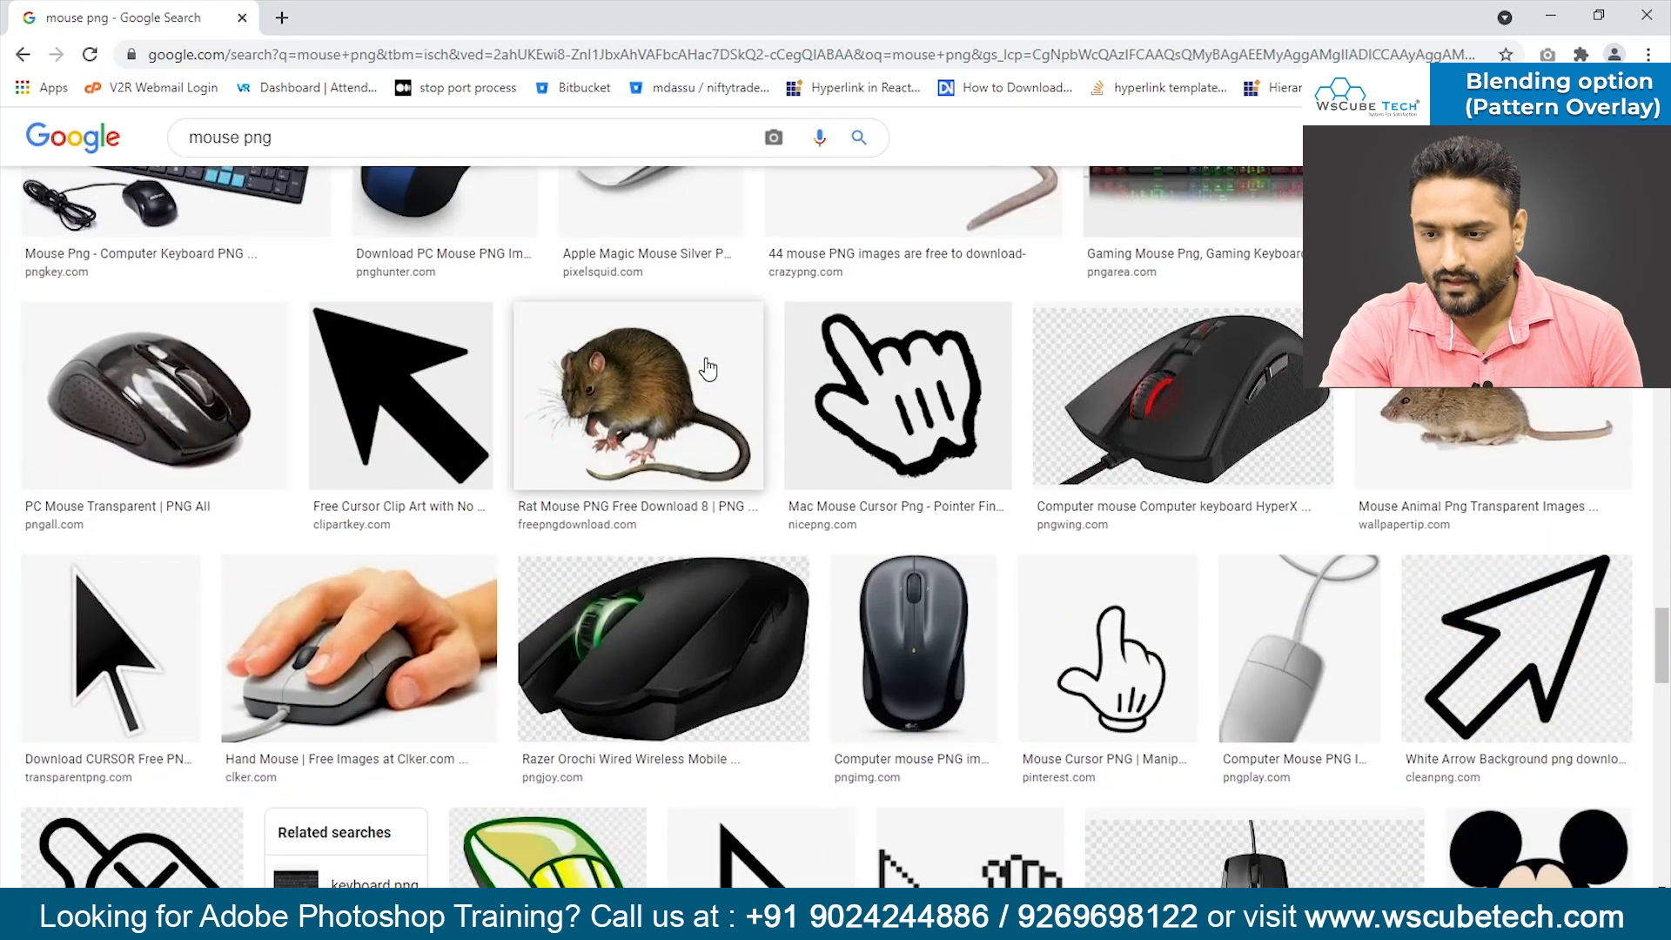
{"action": "scroll", "coordinate": [707, 370], "scroll_direction": "up", "scroll_amount": 15}
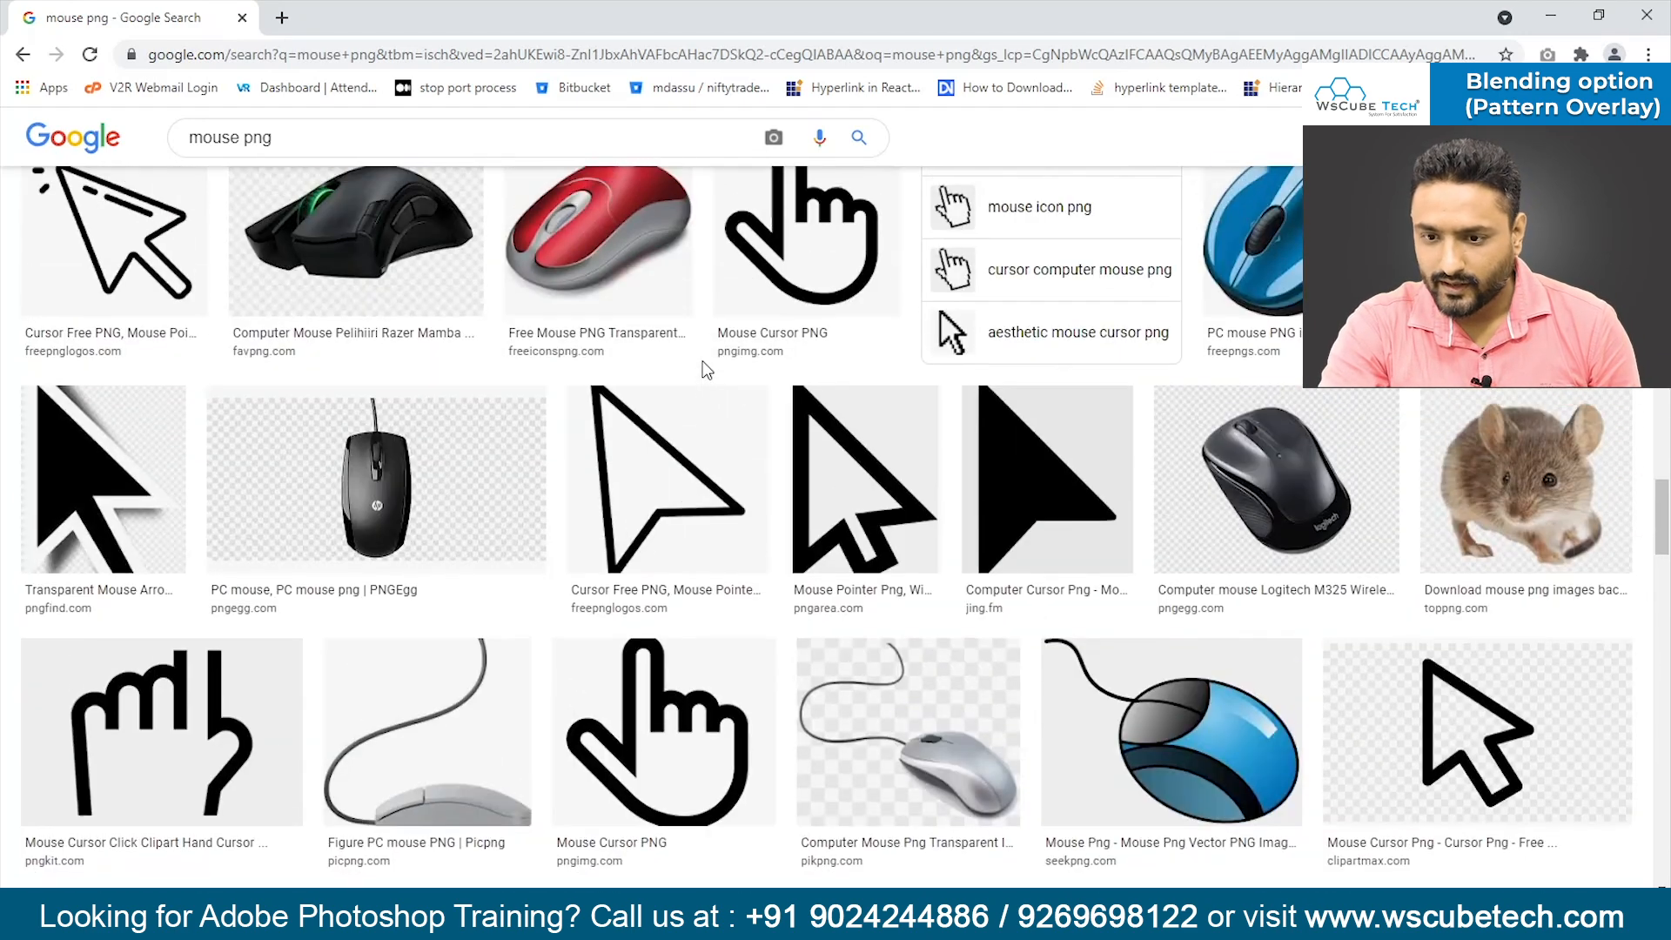
{"action": "scroll", "coordinate": [703, 370], "scroll_direction": "up", "scroll_amount": 10}
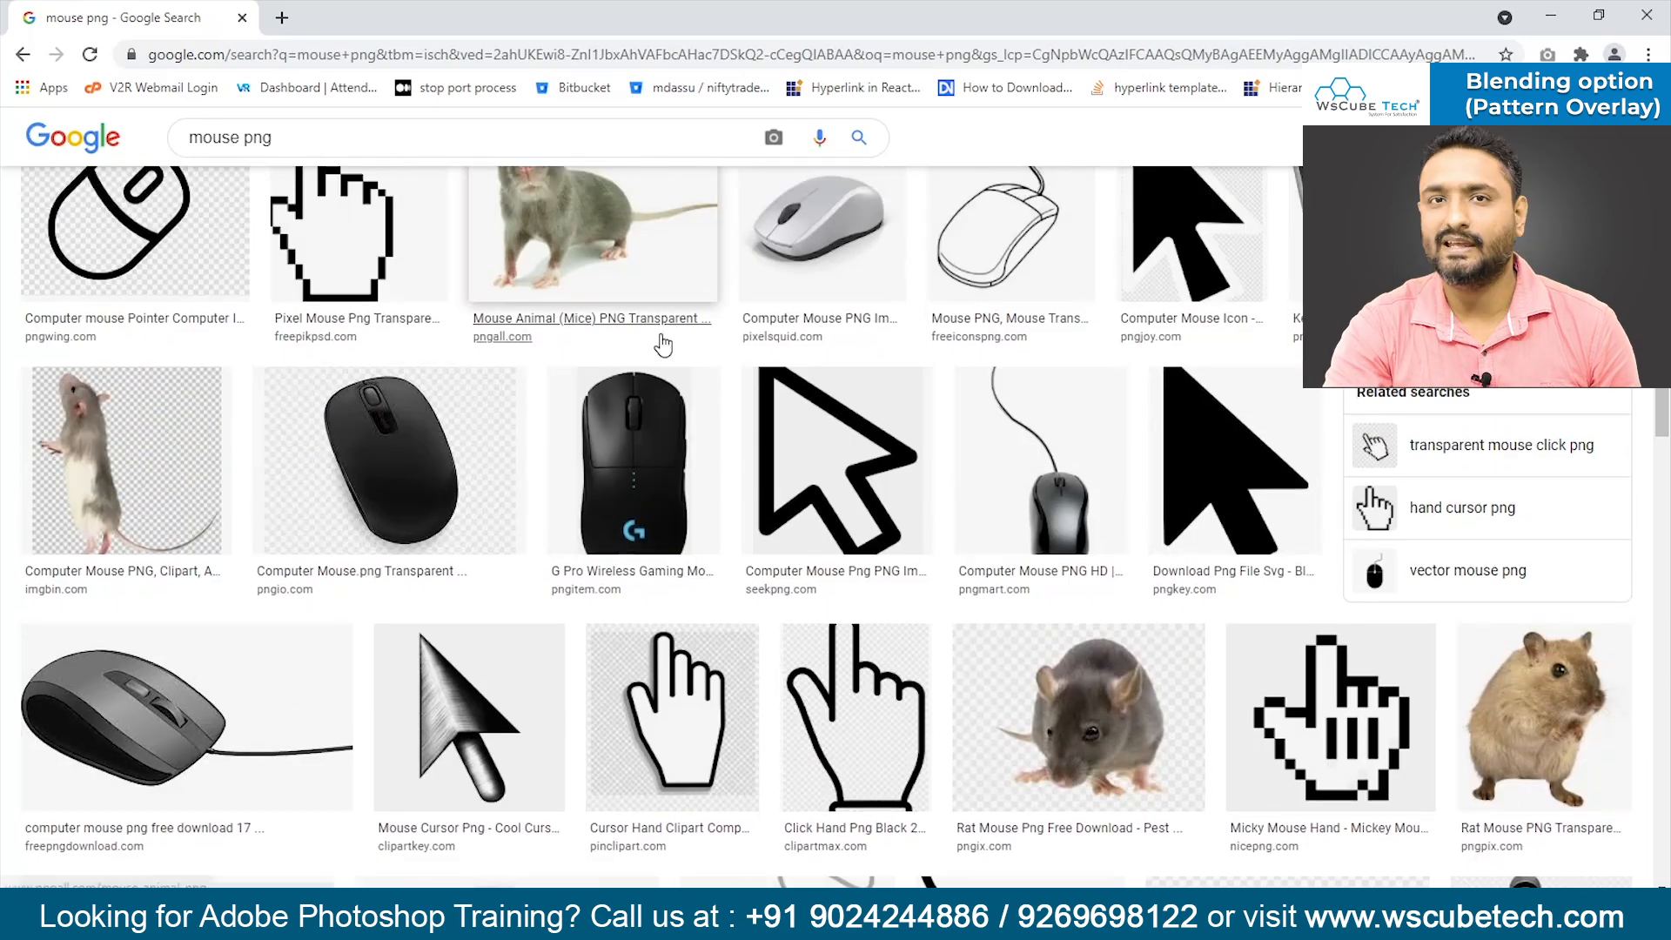
{"action": "scroll", "coordinate": [679, 348], "scroll_direction": "up", "scroll_amount": 15}
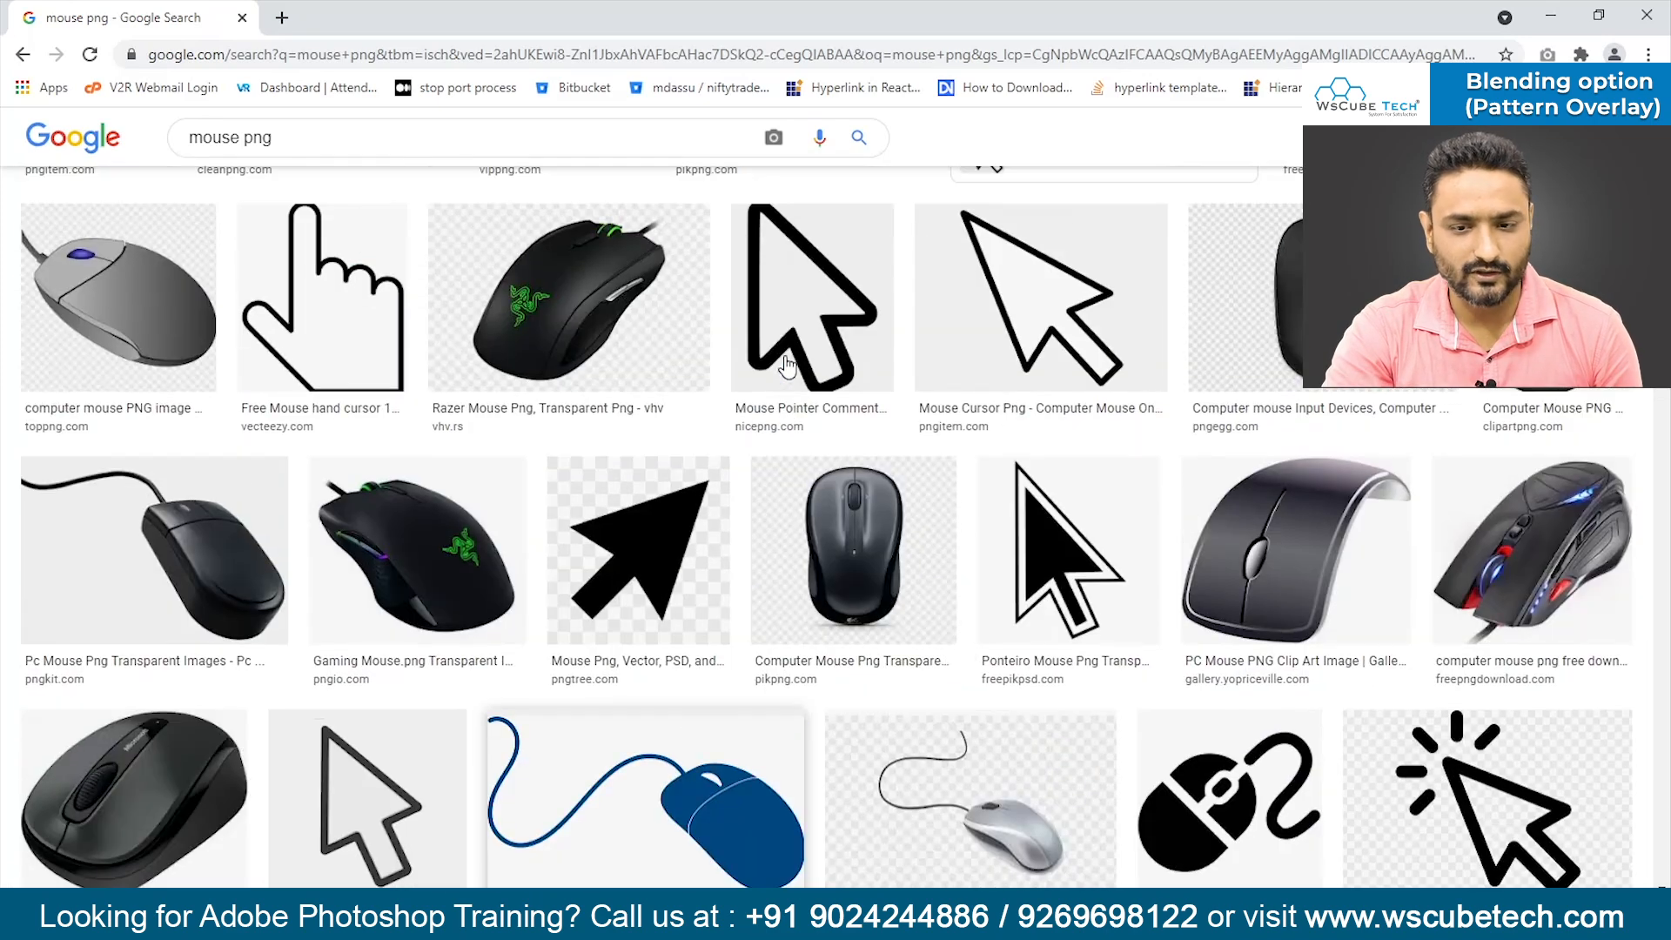
{"action": "scroll", "coordinate": [788, 367], "scroll_direction": "down", "scroll_amount": 7}
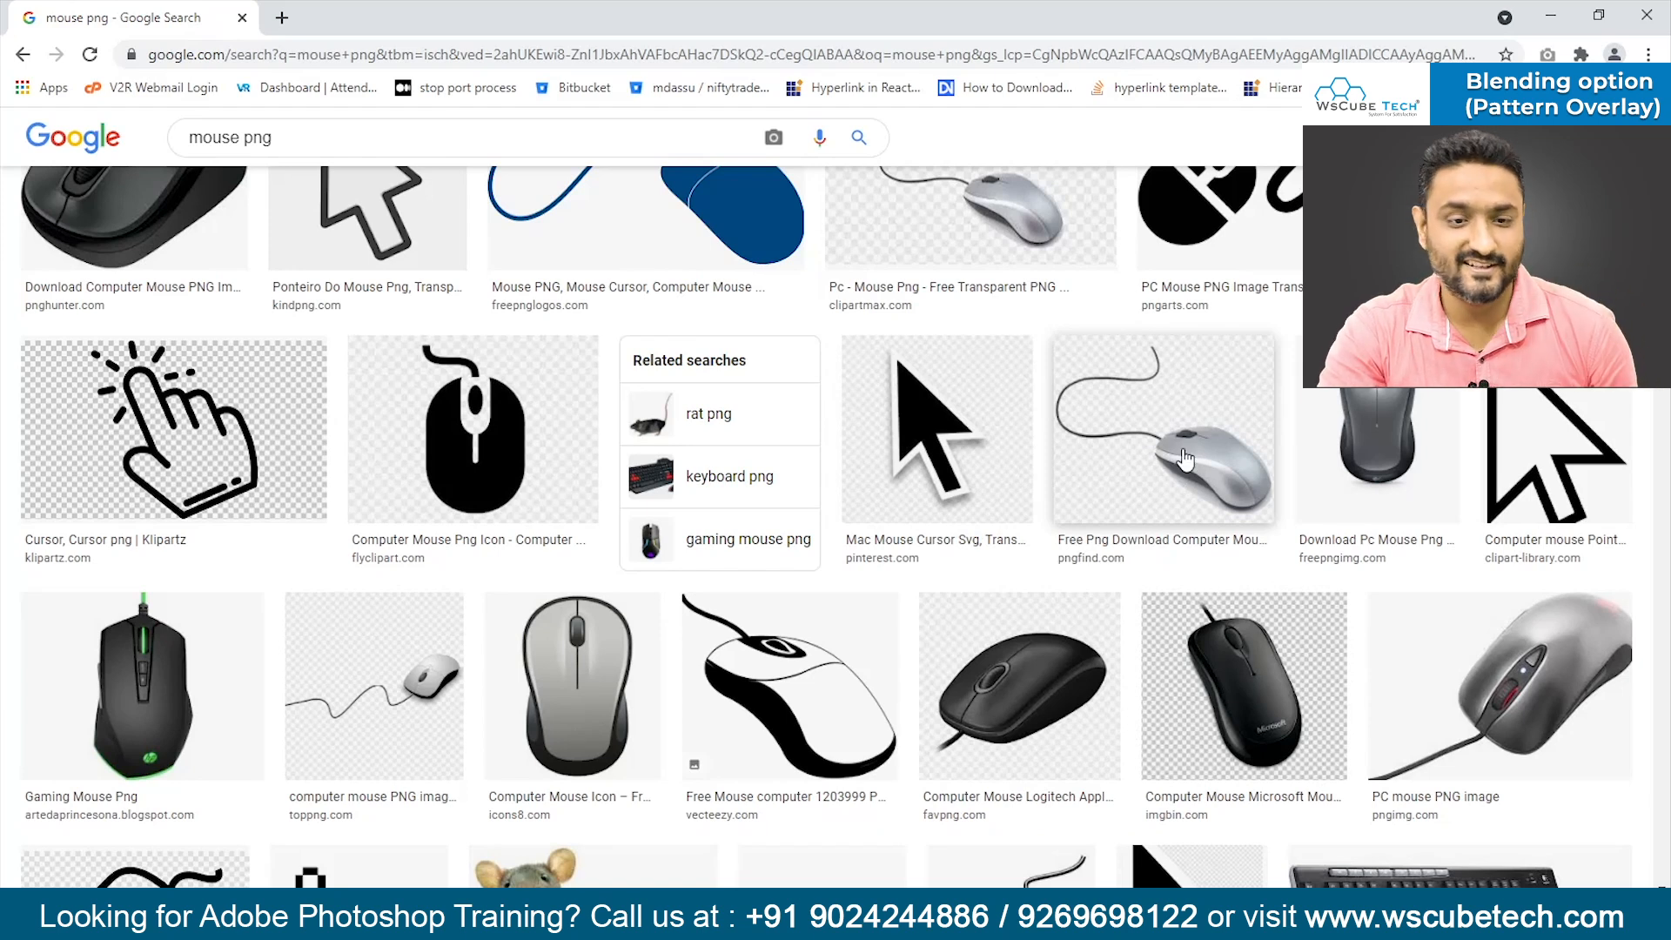
{"action": "scroll", "coordinate": [1131, 439], "scroll_direction": "down", "scroll_amount": 1}
{"action": "scroll", "coordinate": [766, 448], "scroll_direction": "down", "scroll_amount": 2}
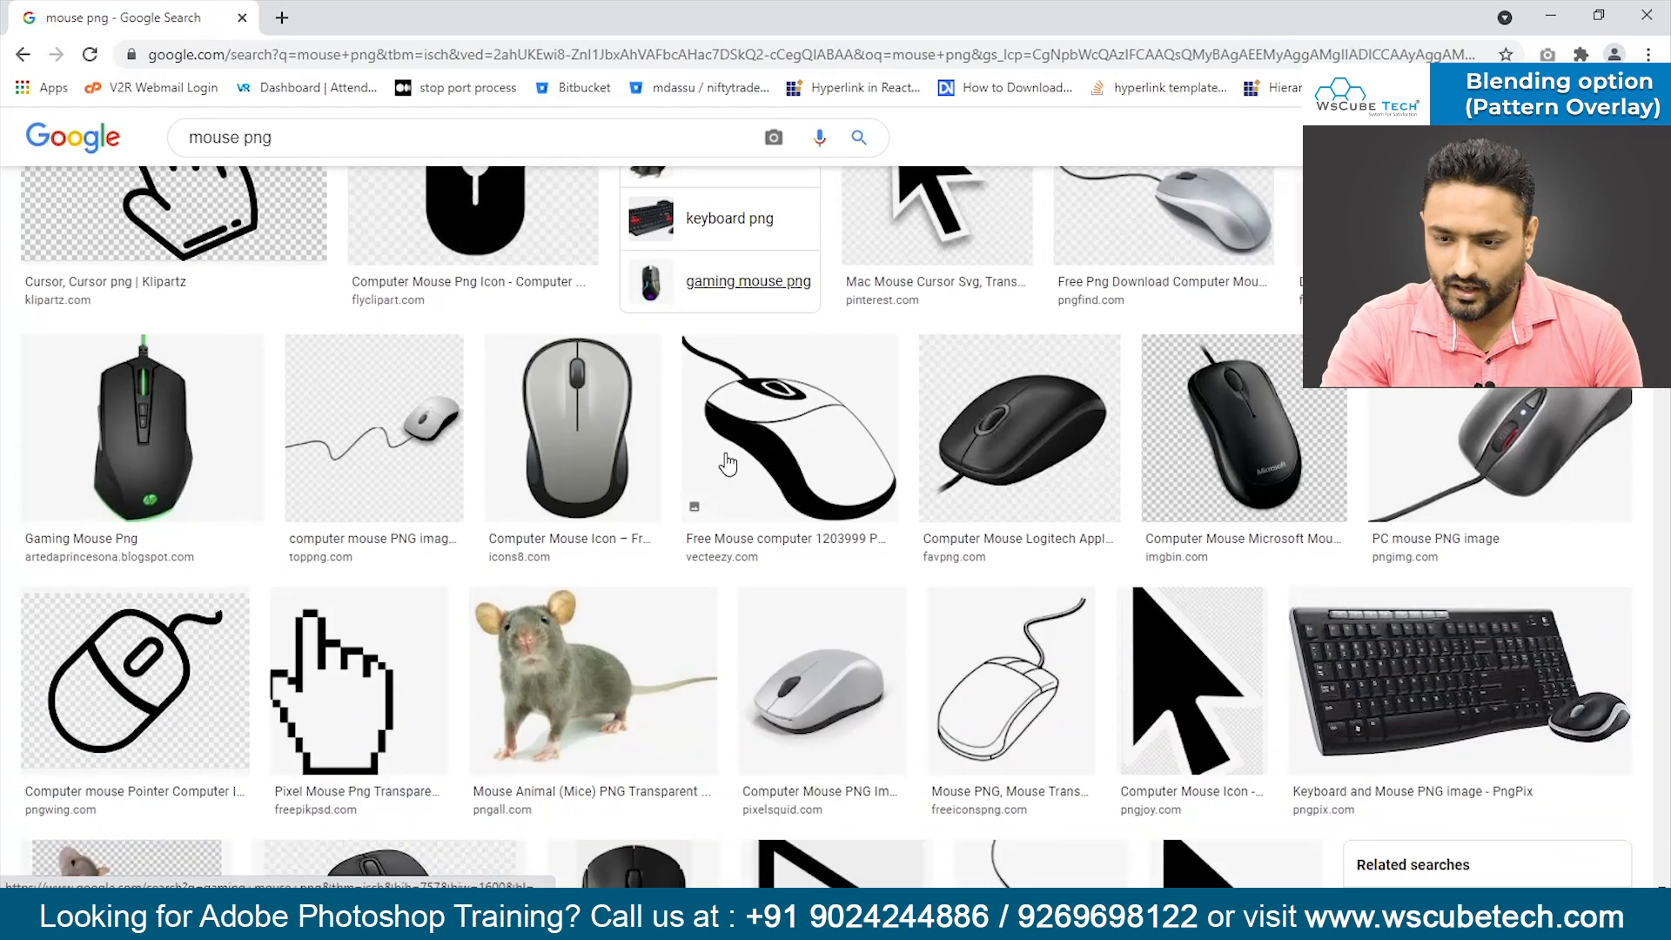
{"action": "scroll", "coordinate": [728, 464], "scroll_direction": "down", "scroll_amount": 8}
- Change the image search to "mouse image" and look through the results
{"action": "left_click_drag", "start_coordinate": [251, 139], "coordinate": [372, 140]}
{"action": "key", "text": "BackSpace"}
{"action": "key", "text": "BackSpace"}
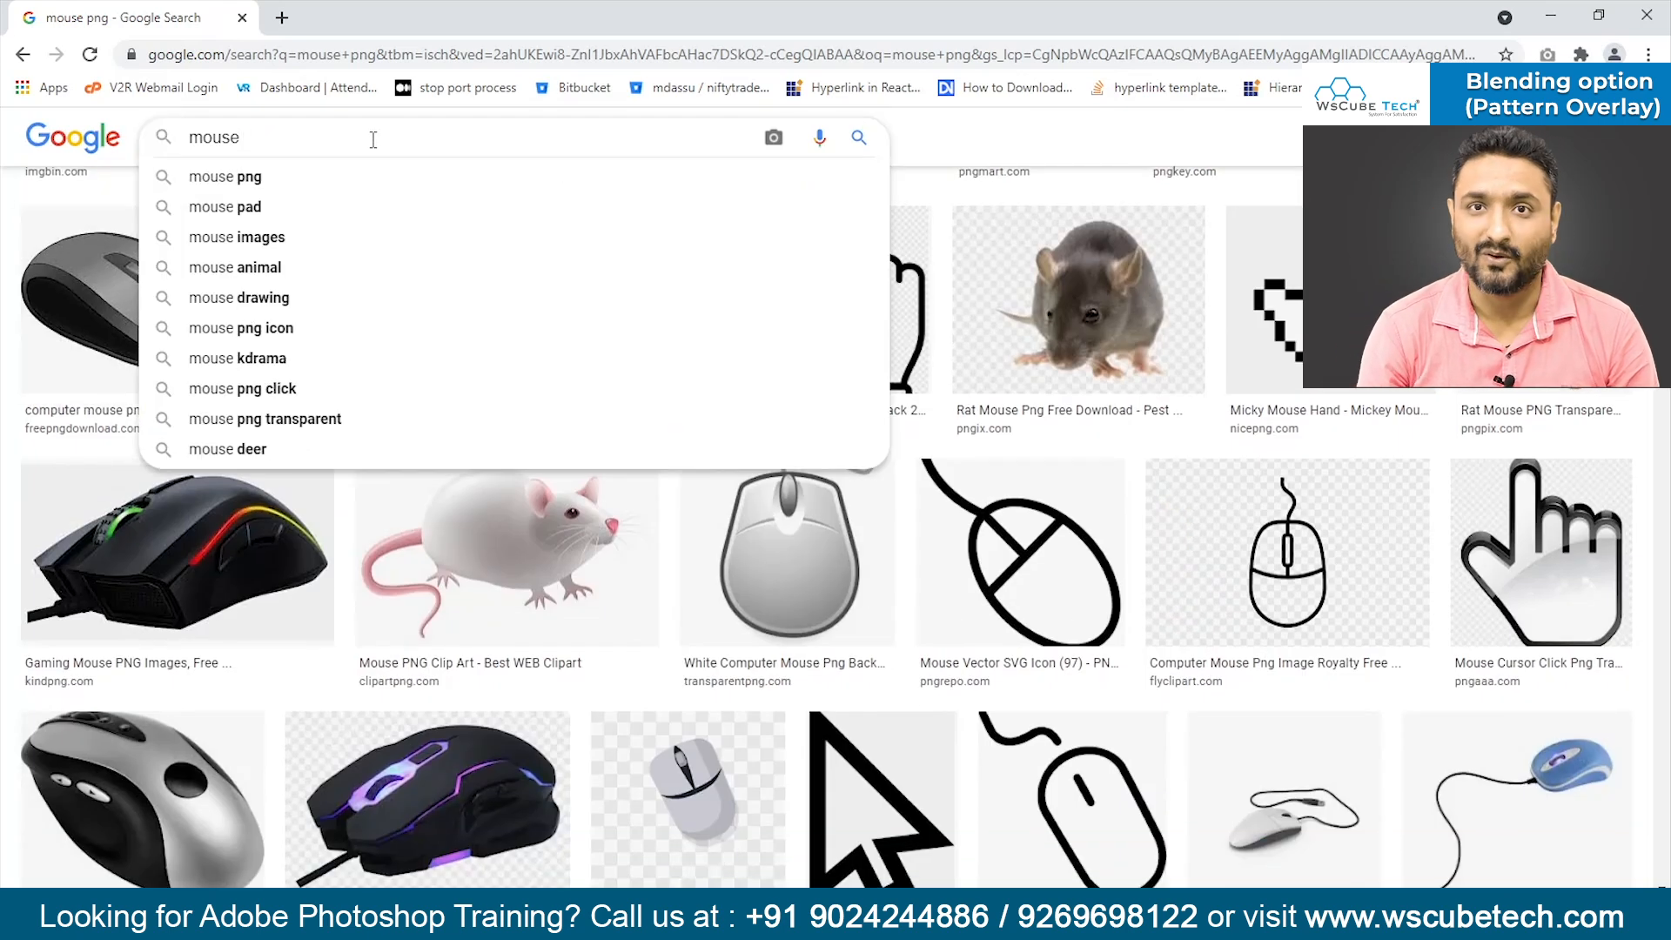
{"action": "type", "text": "image"}
{"action": "key", "text": "Return"}
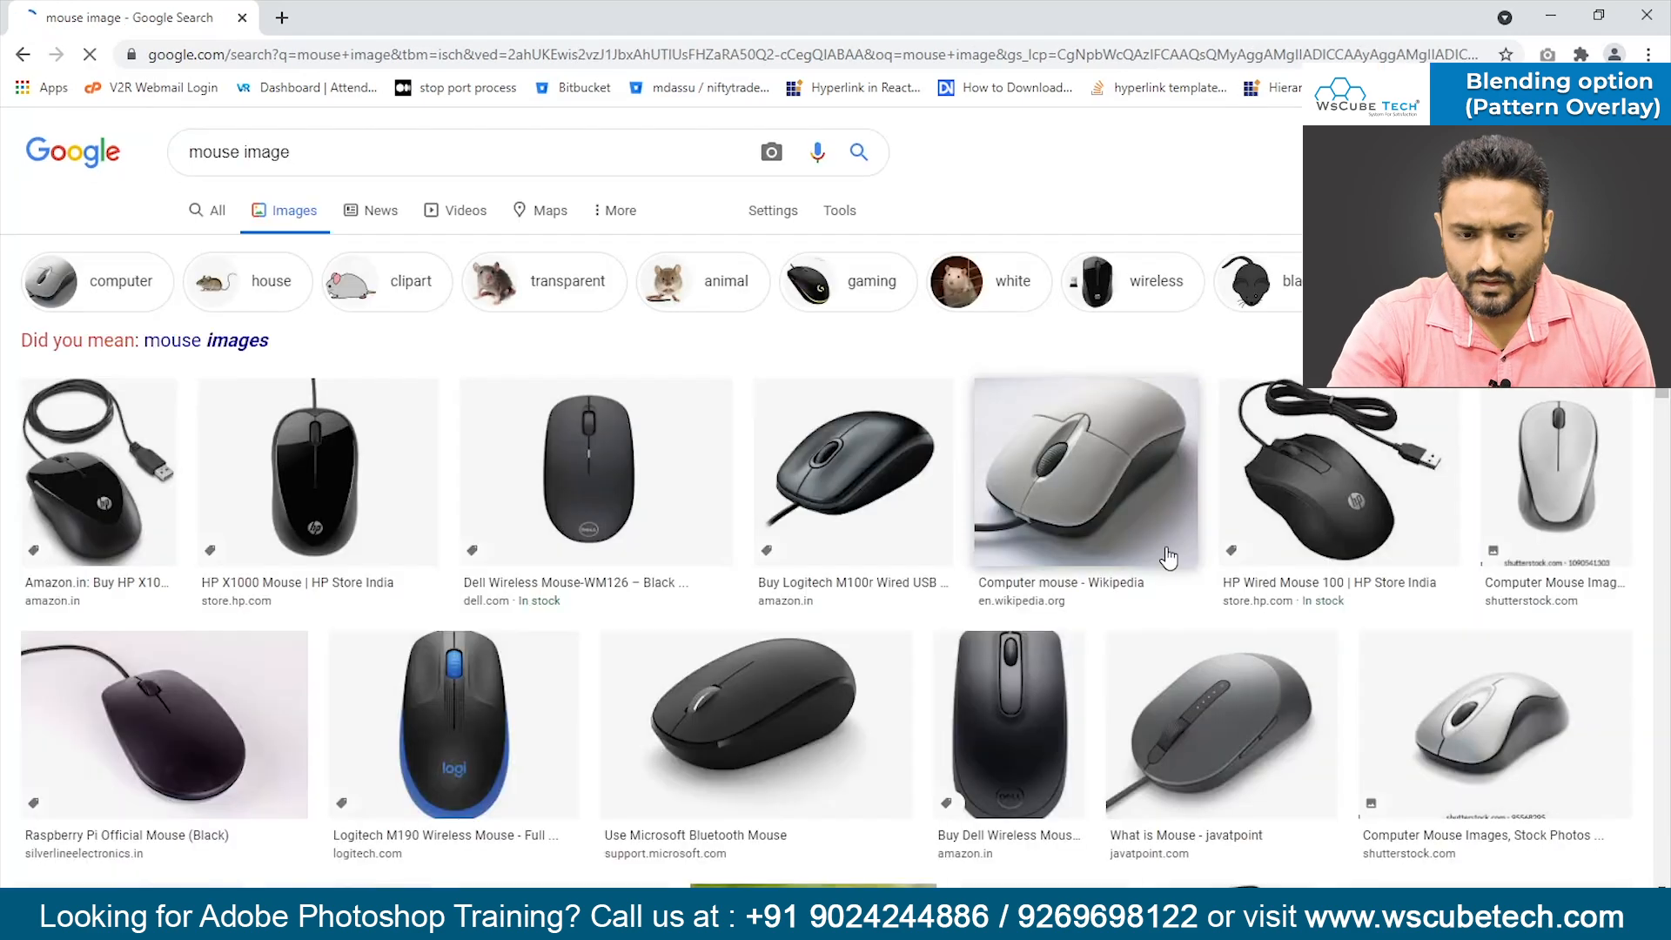
{"action": "scroll", "coordinate": [1168, 557], "scroll_direction": "down", "scroll_amount": 12}
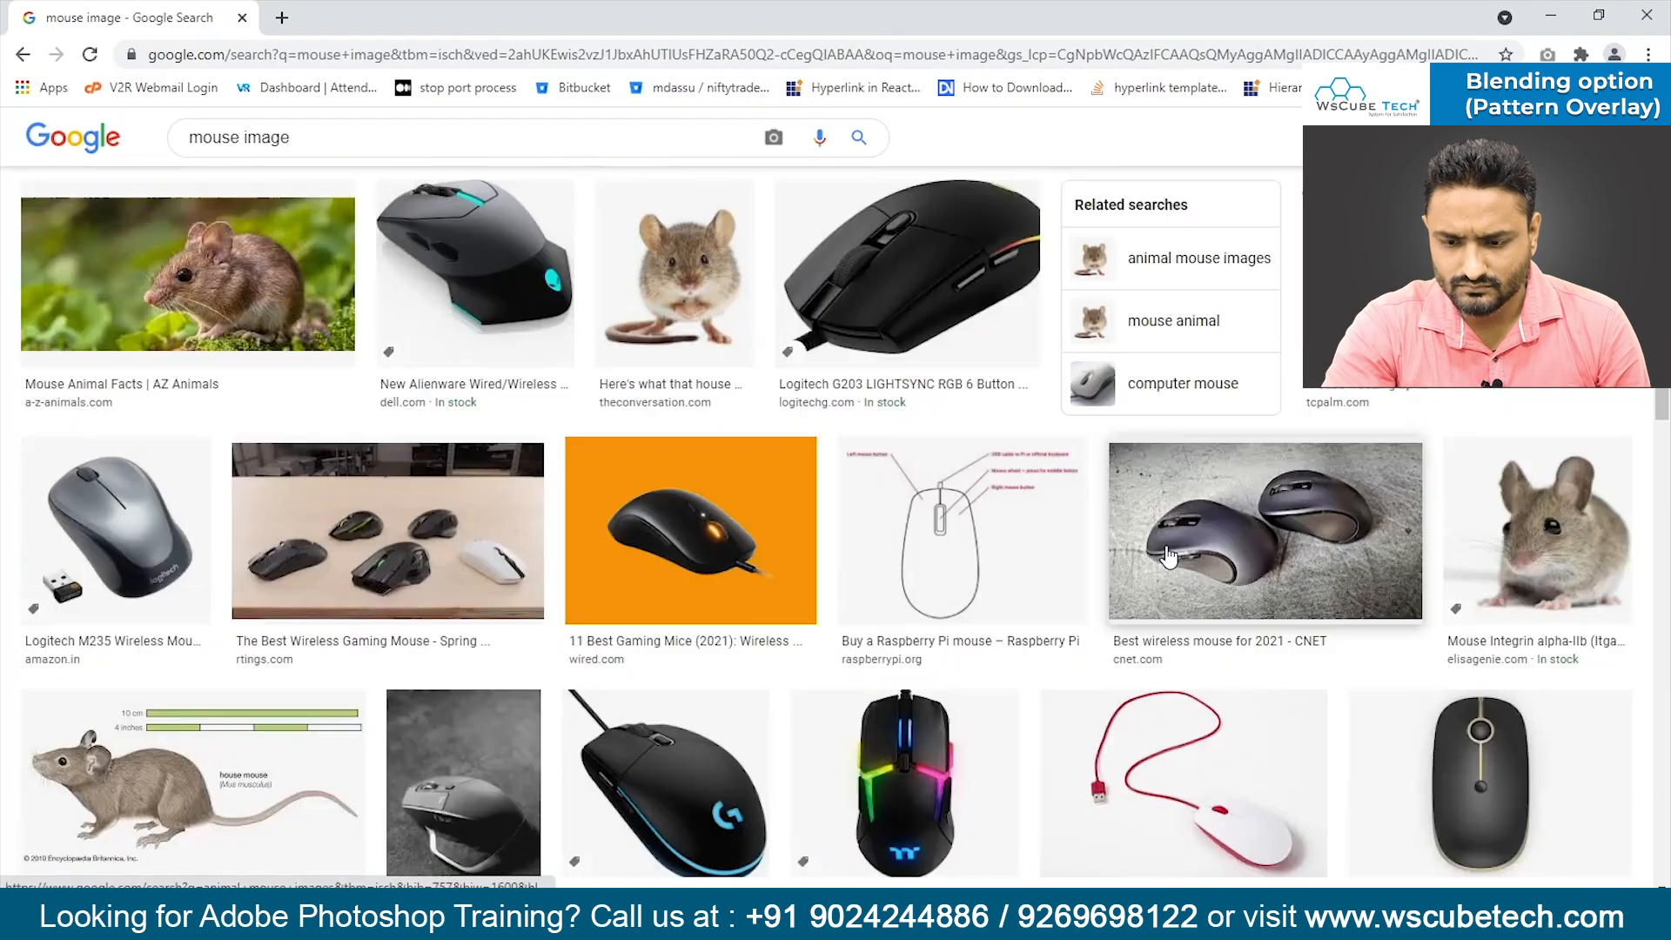
{"action": "scroll", "coordinate": [1168, 557], "scroll_direction": "down", "scroll_amount": 7}
- Change the image search to "mouse clipart" and look over the results
{"action": "double_click", "coordinate": [255, 136]}
{"action": "type", "text": "clip"}
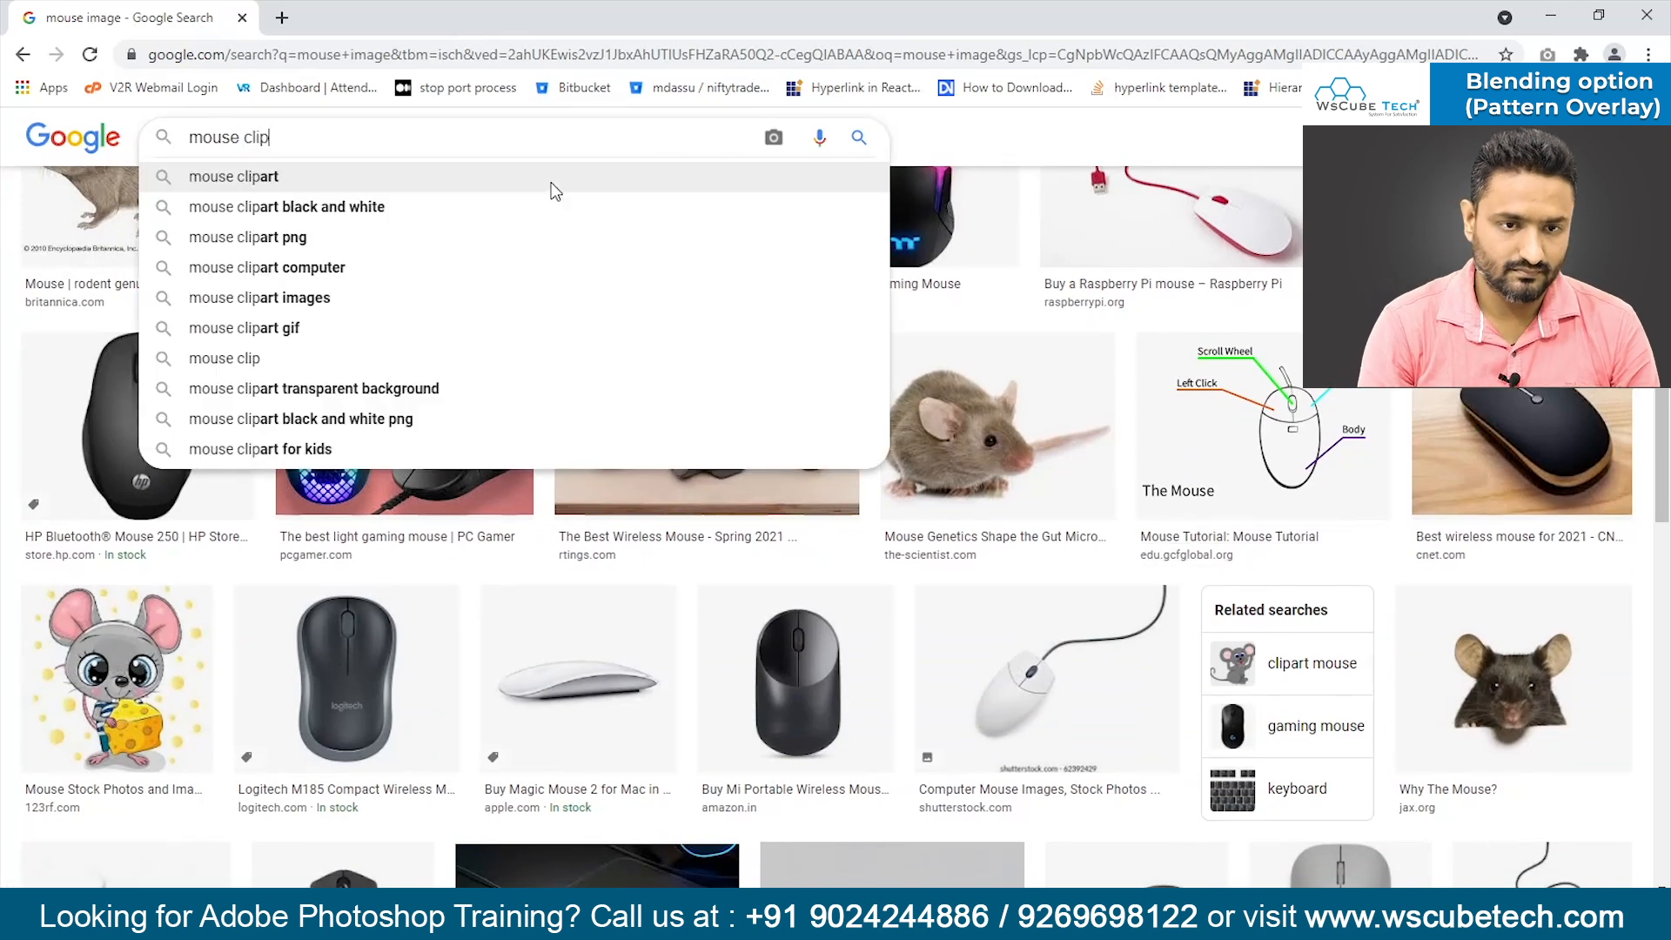
{"action": "key", "text": "Down"}
{"action": "key", "text": "Up"}
{"action": "key", "text": "Return"}
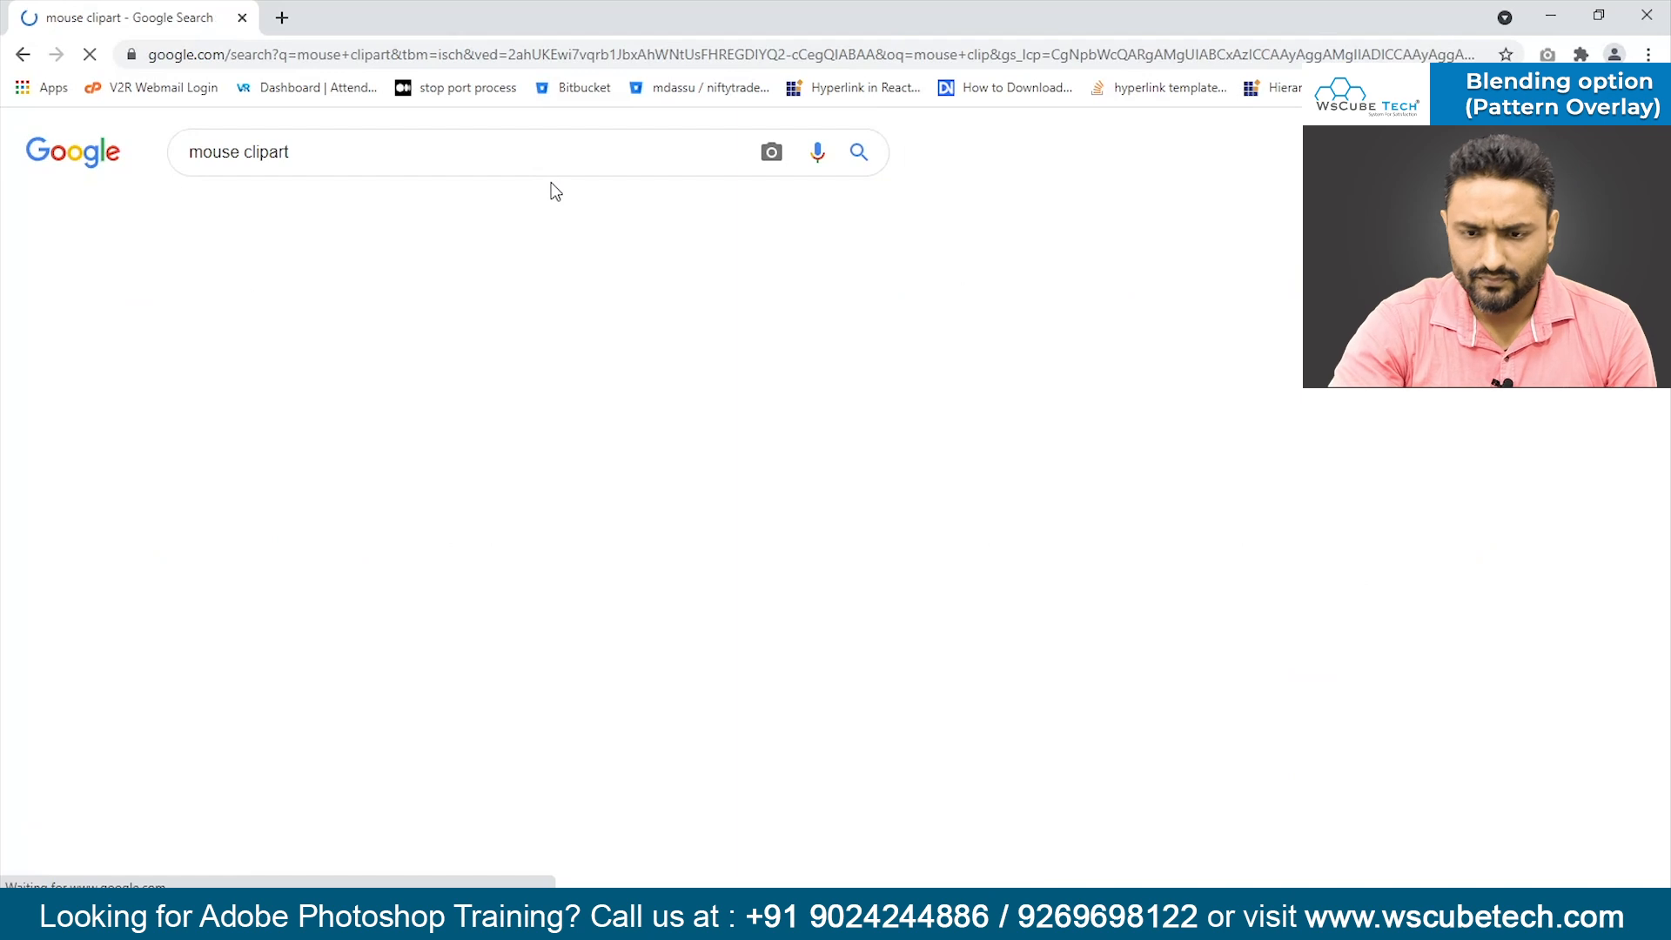
{"action": "scroll", "coordinate": [550, 181], "scroll_direction": "down", "scroll_amount": 3}
- Refine the image search to "computer mouse clipart" and browse the results for a simple outline mouse
{"action": "left_click", "coordinate": [195, 137]}
{"action": "type", "text": "compute"}
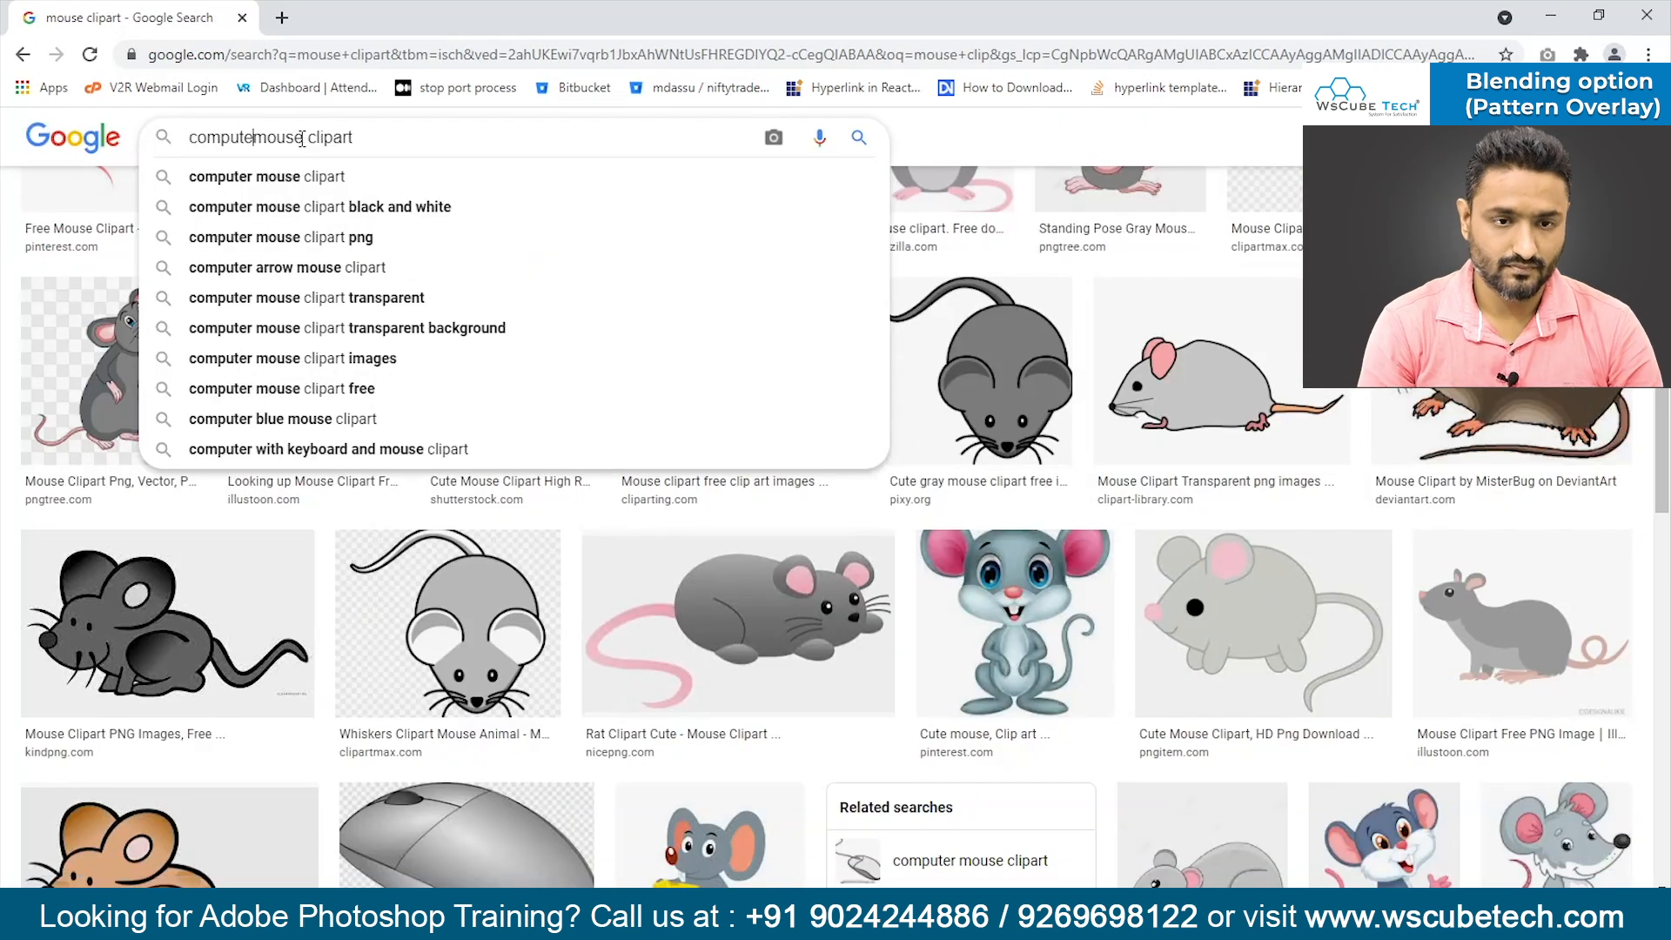
{"action": "type", "text": "r"}
{"action": "key", "text": "Return"}
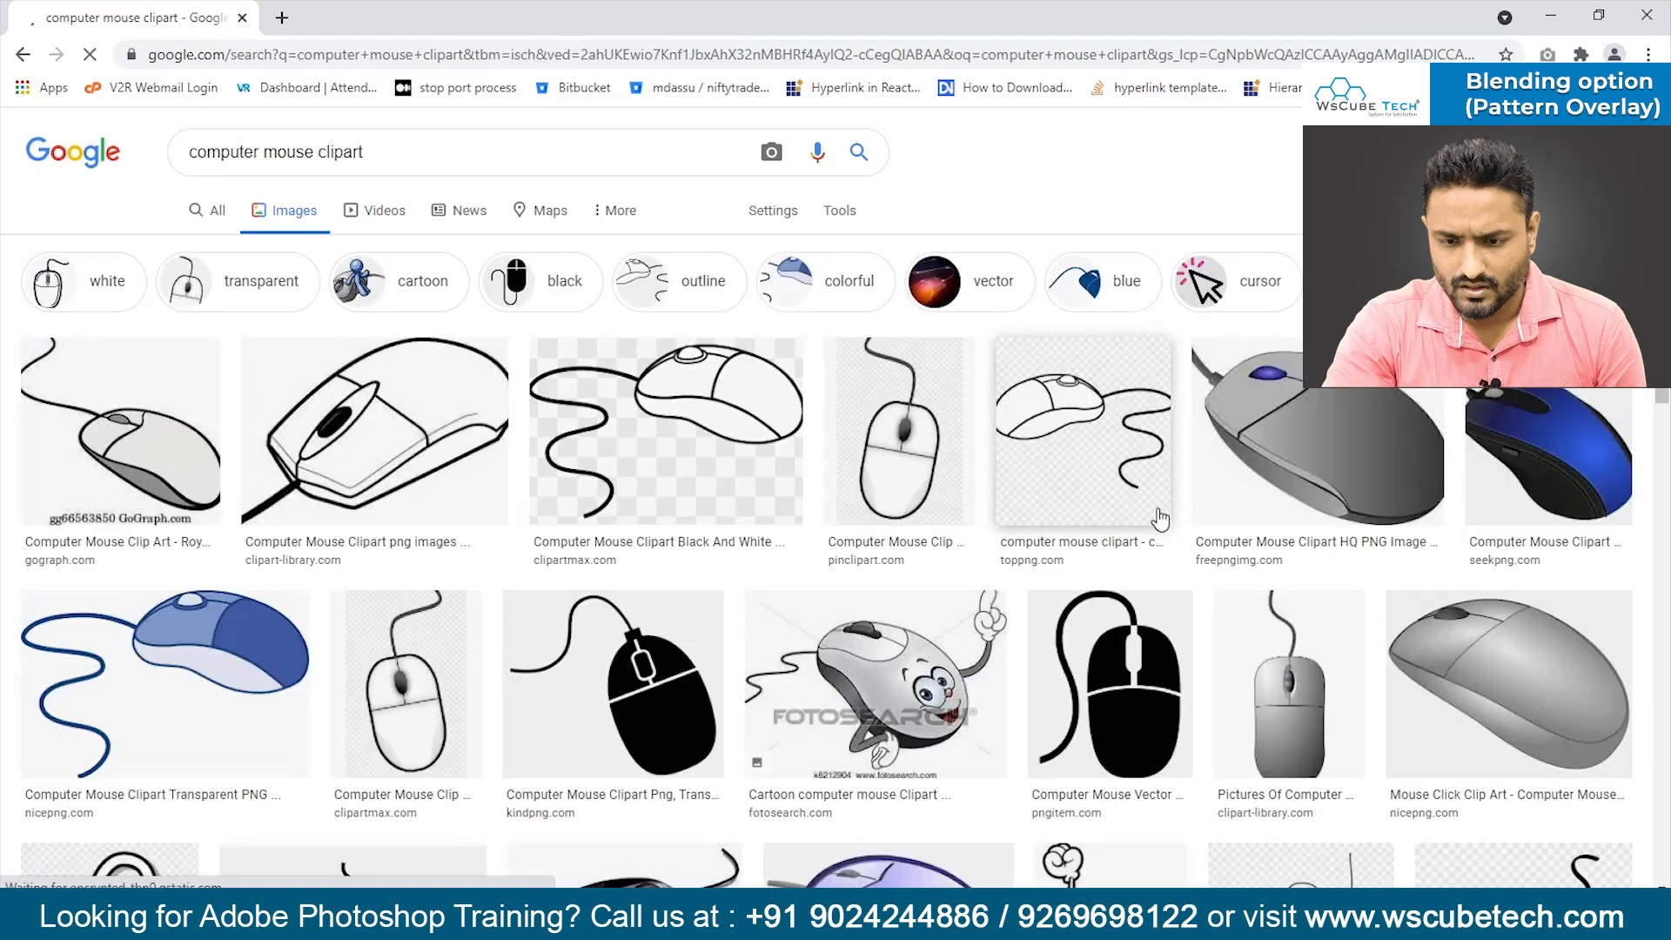
{"action": "scroll", "coordinate": [1160, 518], "scroll_direction": "down", "scroll_amount": 4}
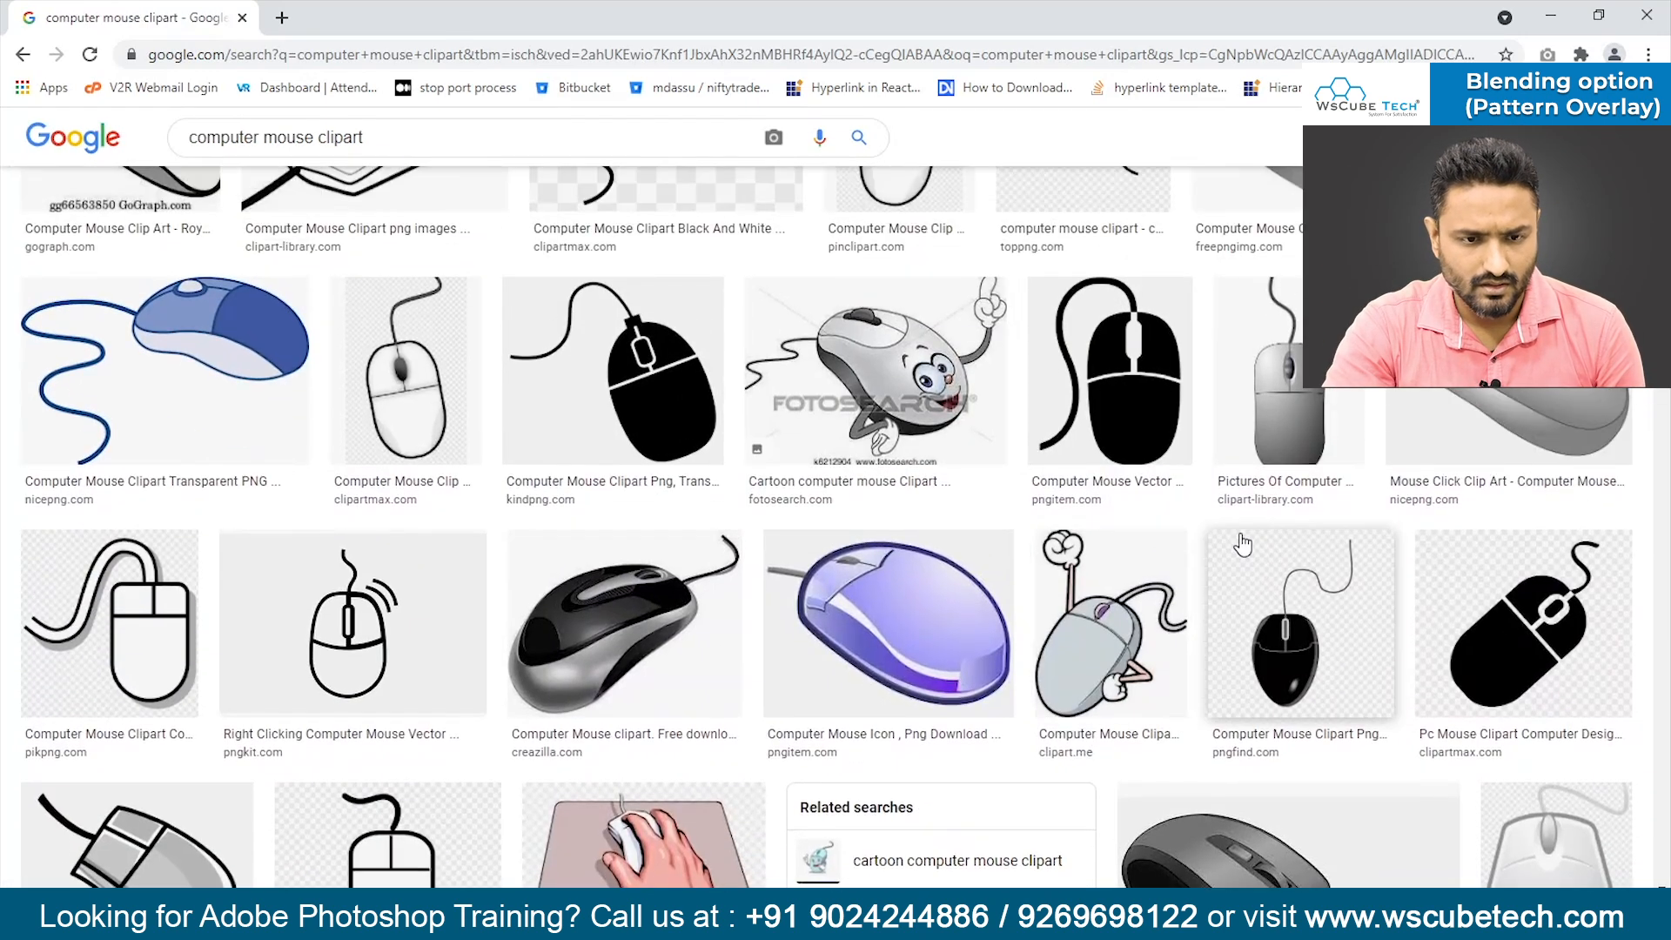
{"action": "scroll", "coordinate": [403, 477], "scroll_direction": "down", "scroll_amount": 3}
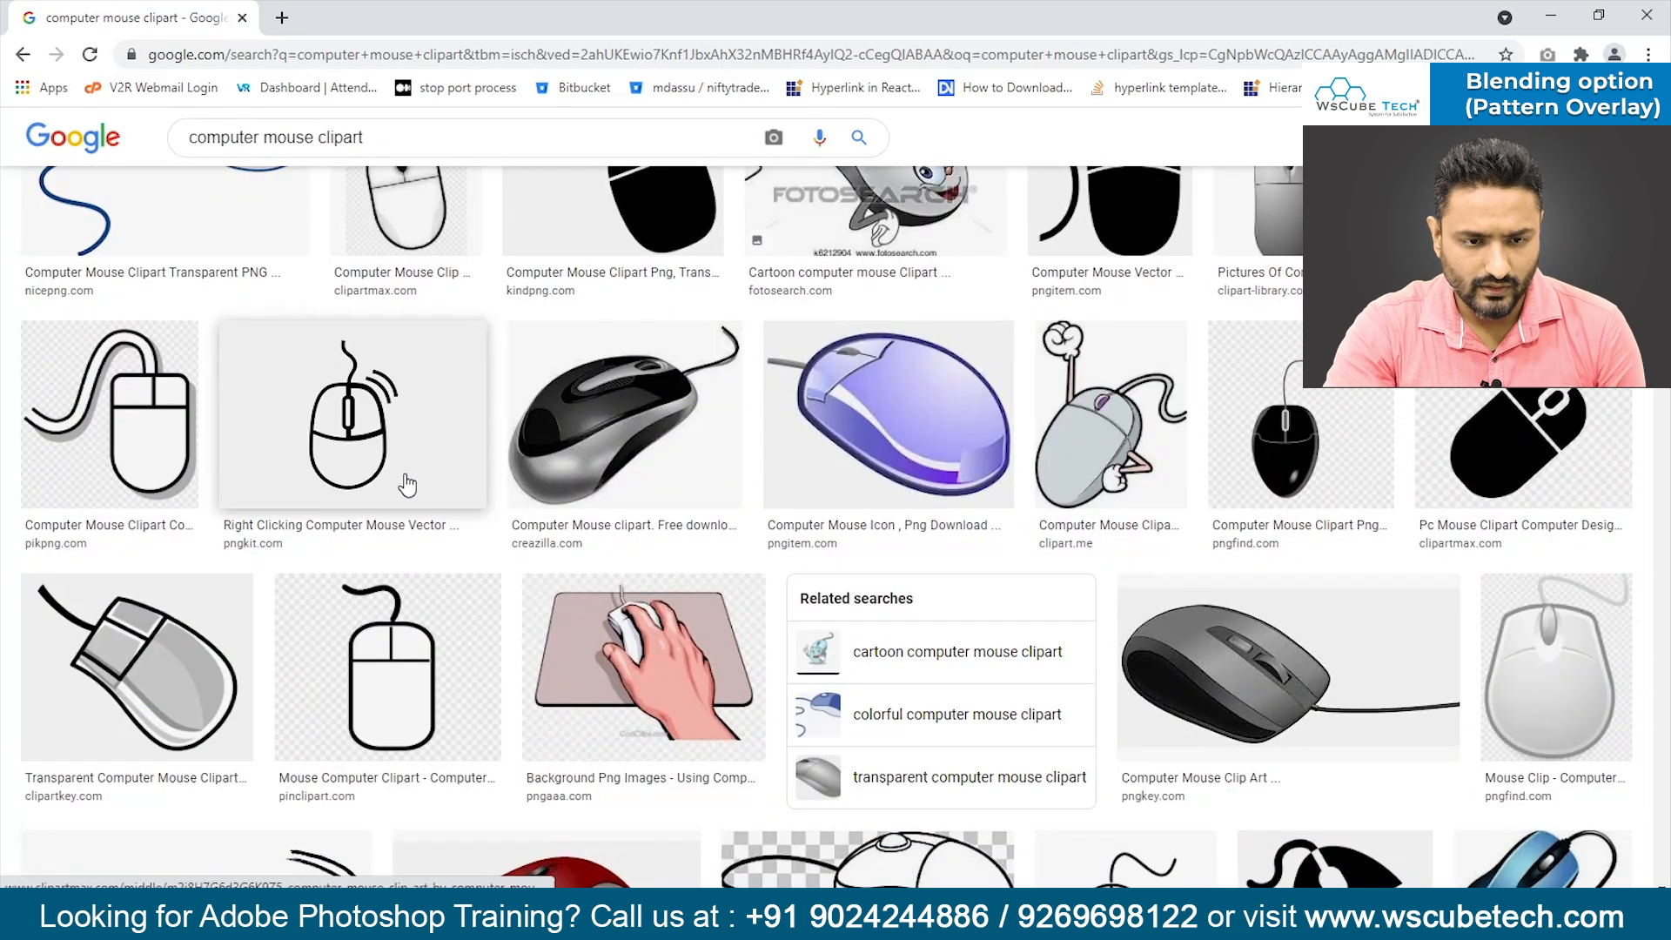
- Open the "Right Clicking Computer Mouse Vector" image from PNGkit and copy it to the clipboard
{"action": "left_click", "coordinate": [357, 436]}
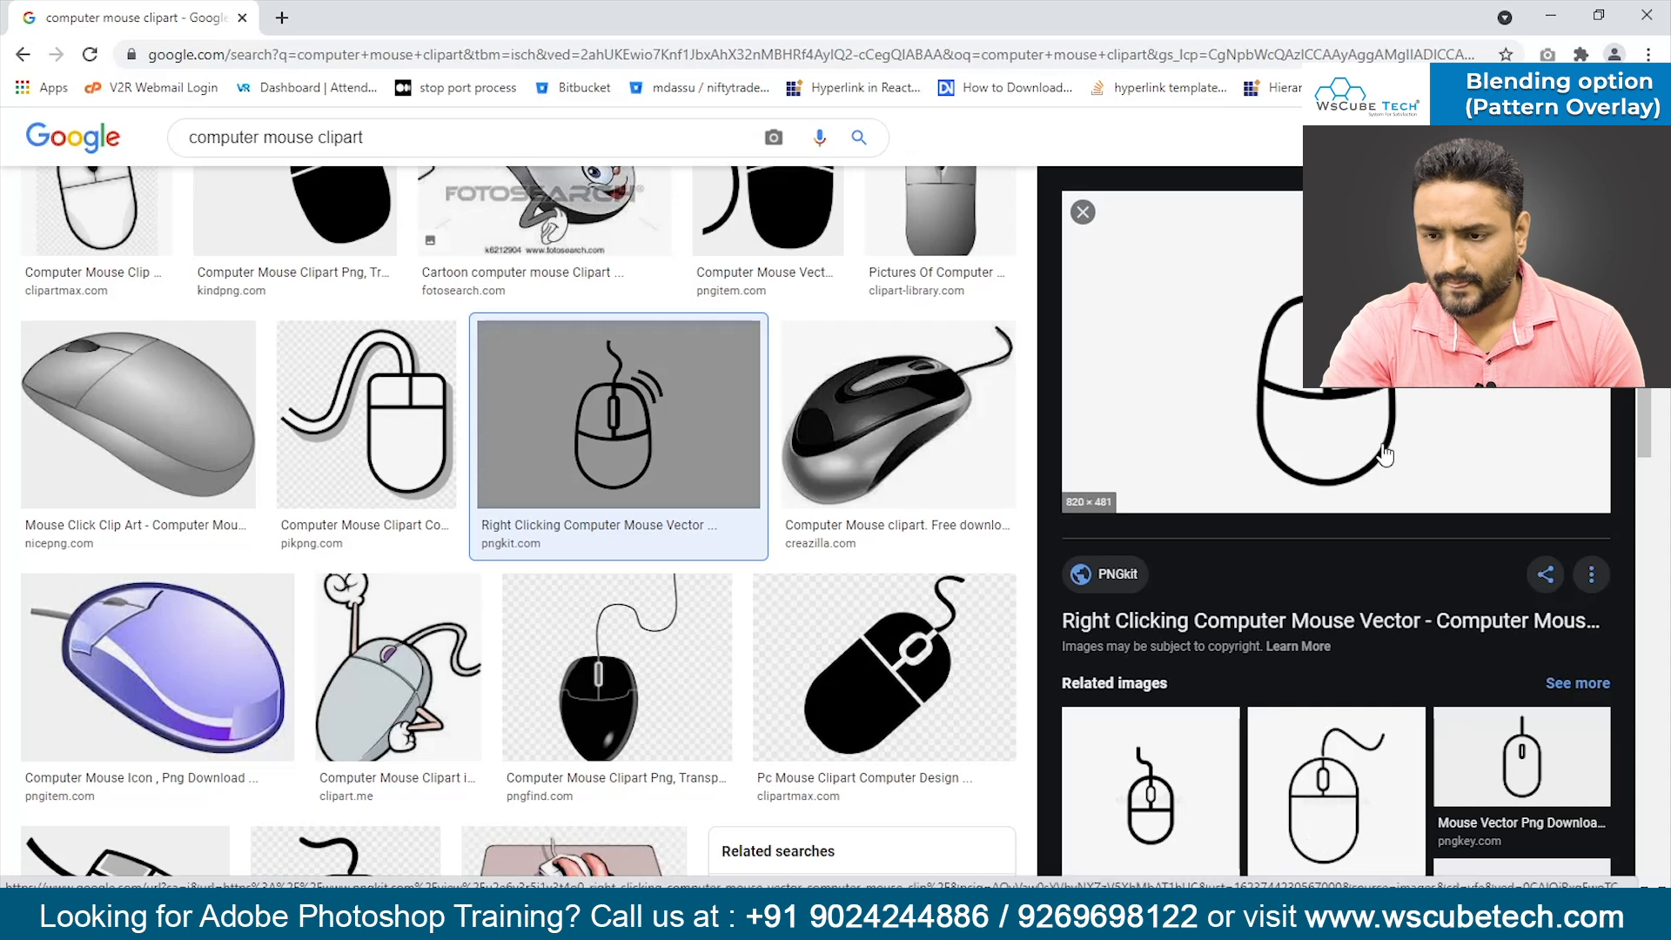
{"action": "right_click", "coordinate": [1357, 429]}
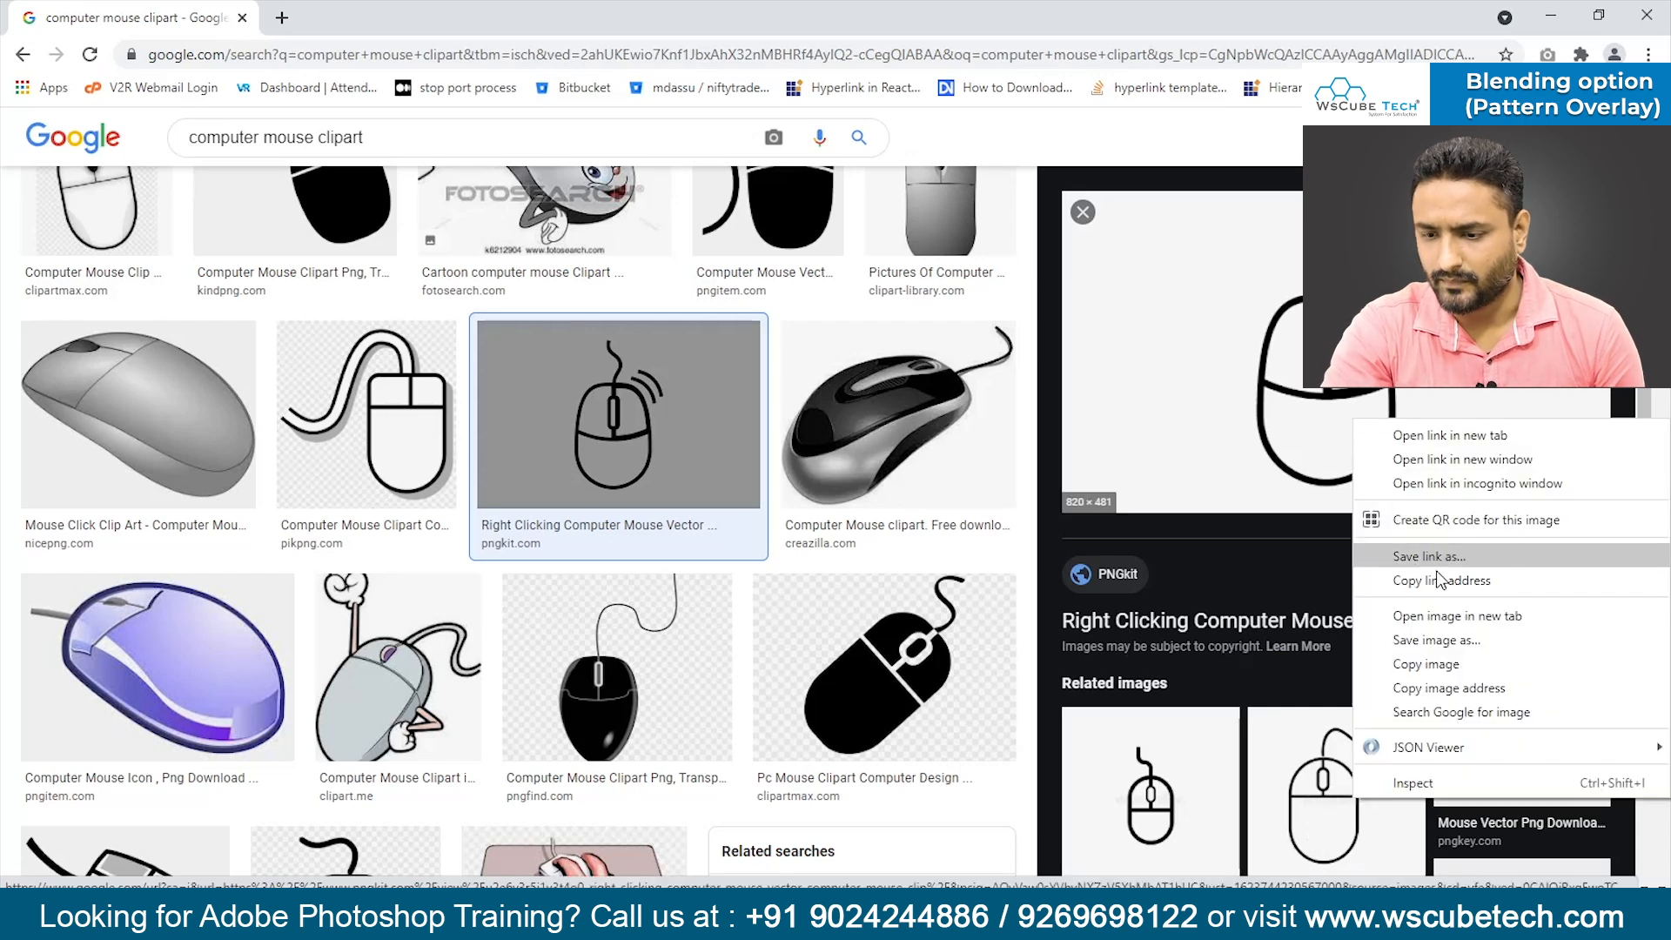
{"action": "left_click", "coordinate": [1467, 664]}
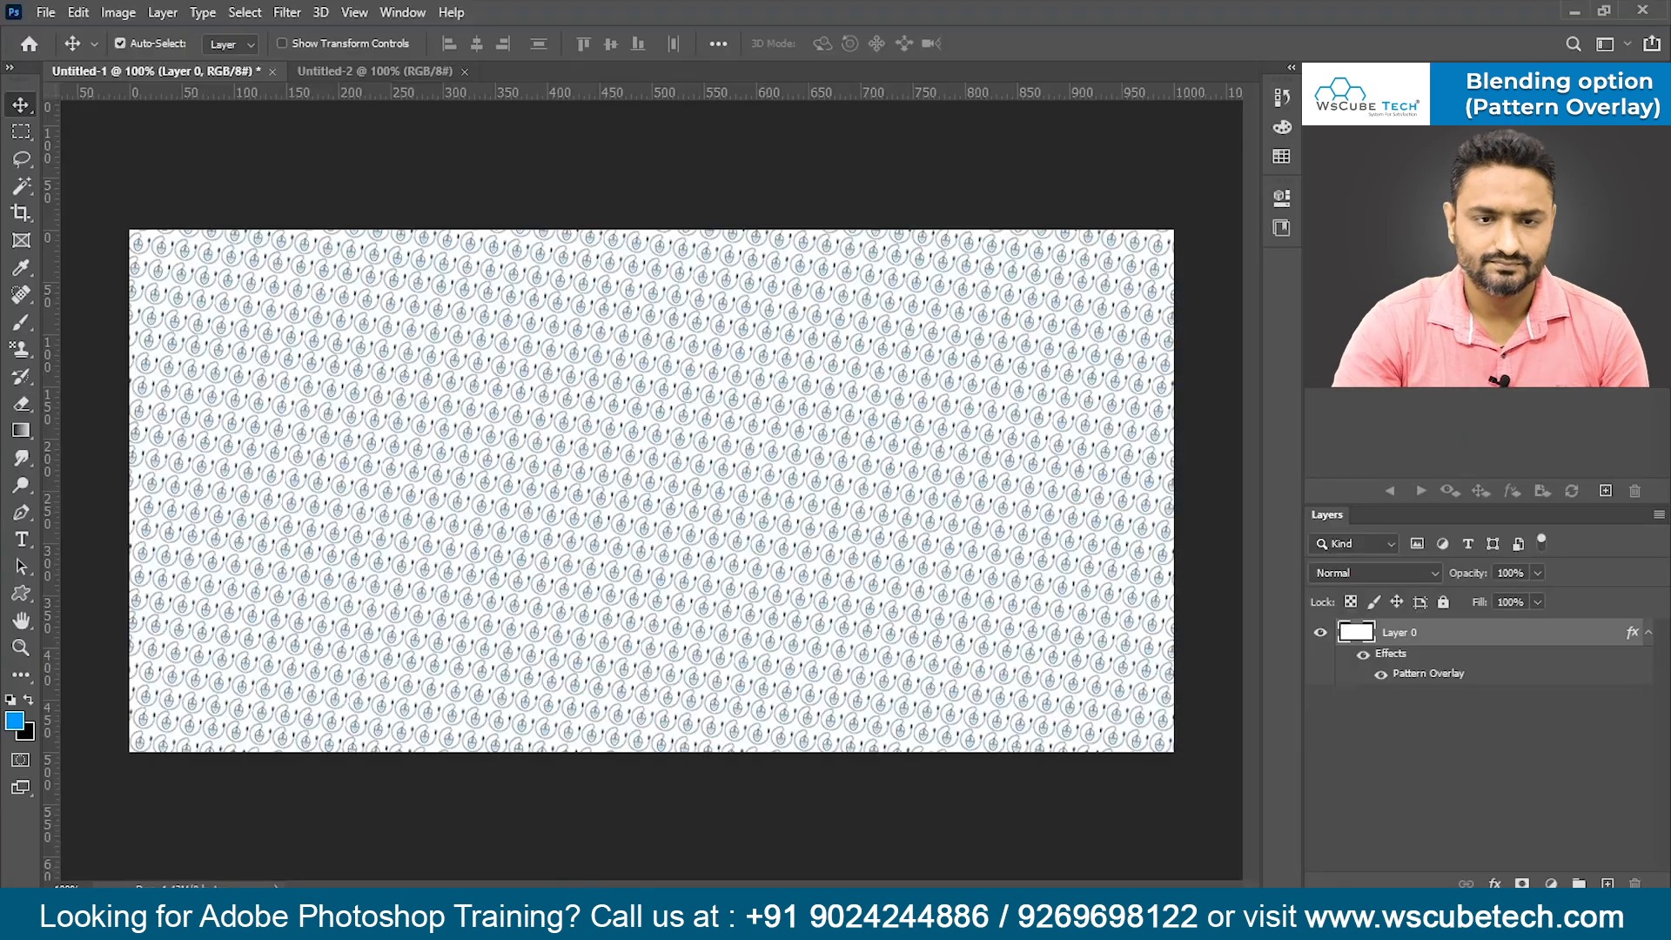
- Switch to Photoshop, create a new document with the offered settings and paste the copied mouse image into it
{"action": "key", "text": "ctrl+n"}
{"action": "key", "text": "Return"}
{"action": "key", "text": "ctrl+v"}
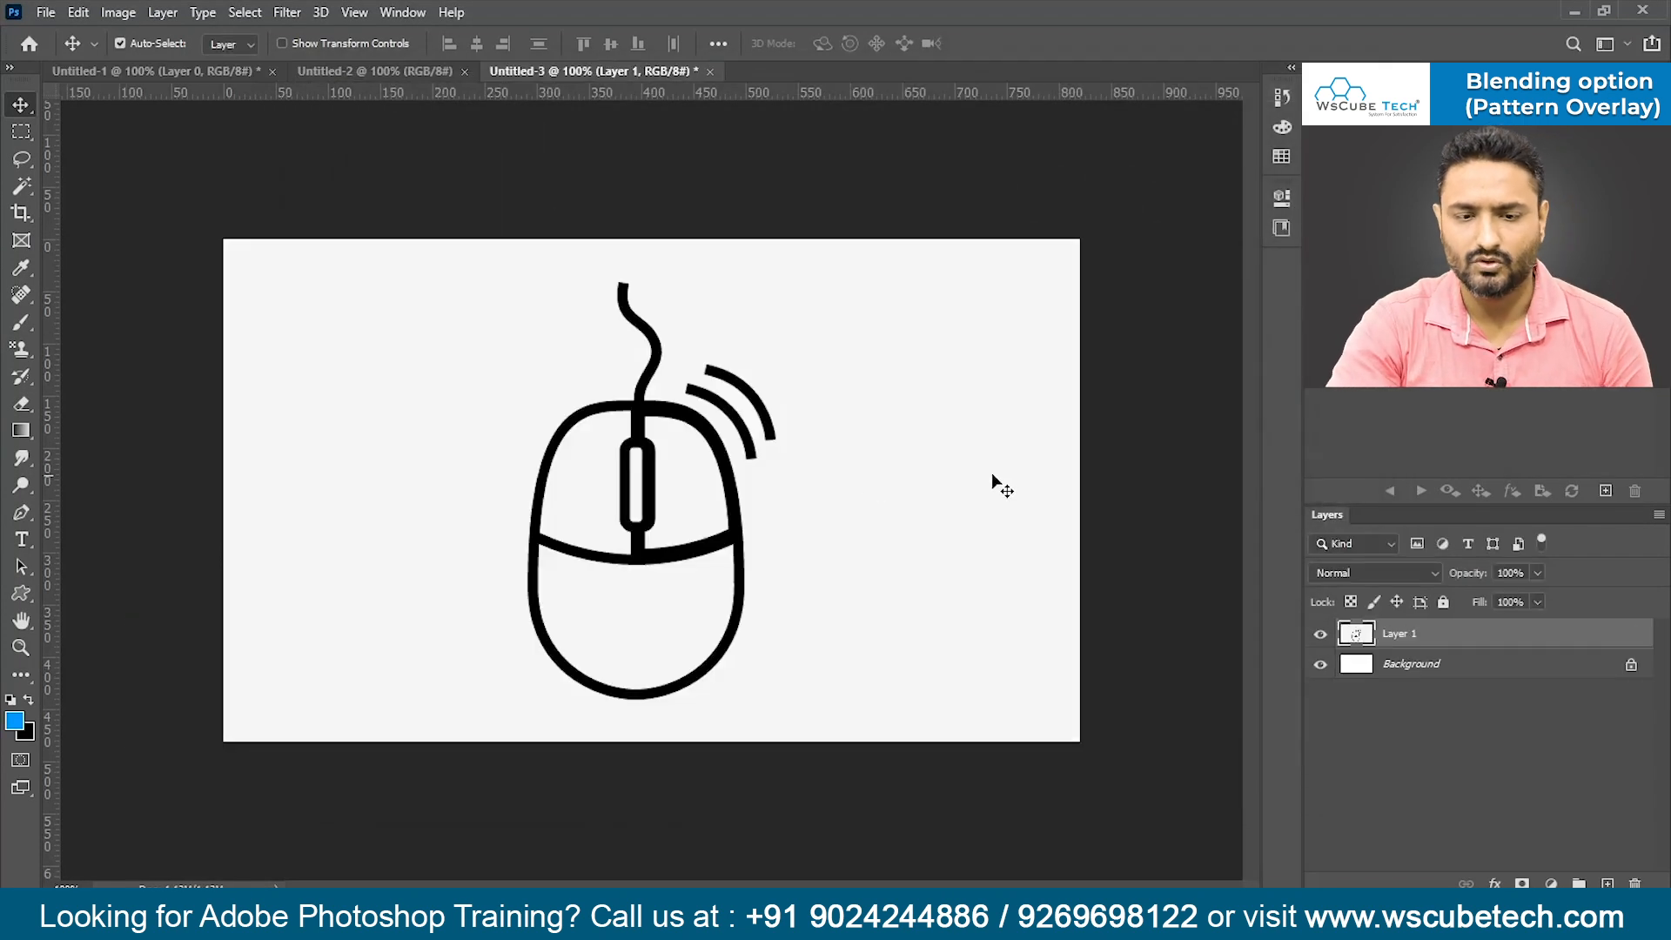
- Remove the light background around the mouse outline with the Magic Wand Tool, hide the Background layer and deselect
{"action": "left_click", "coordinate": [22, 186]}
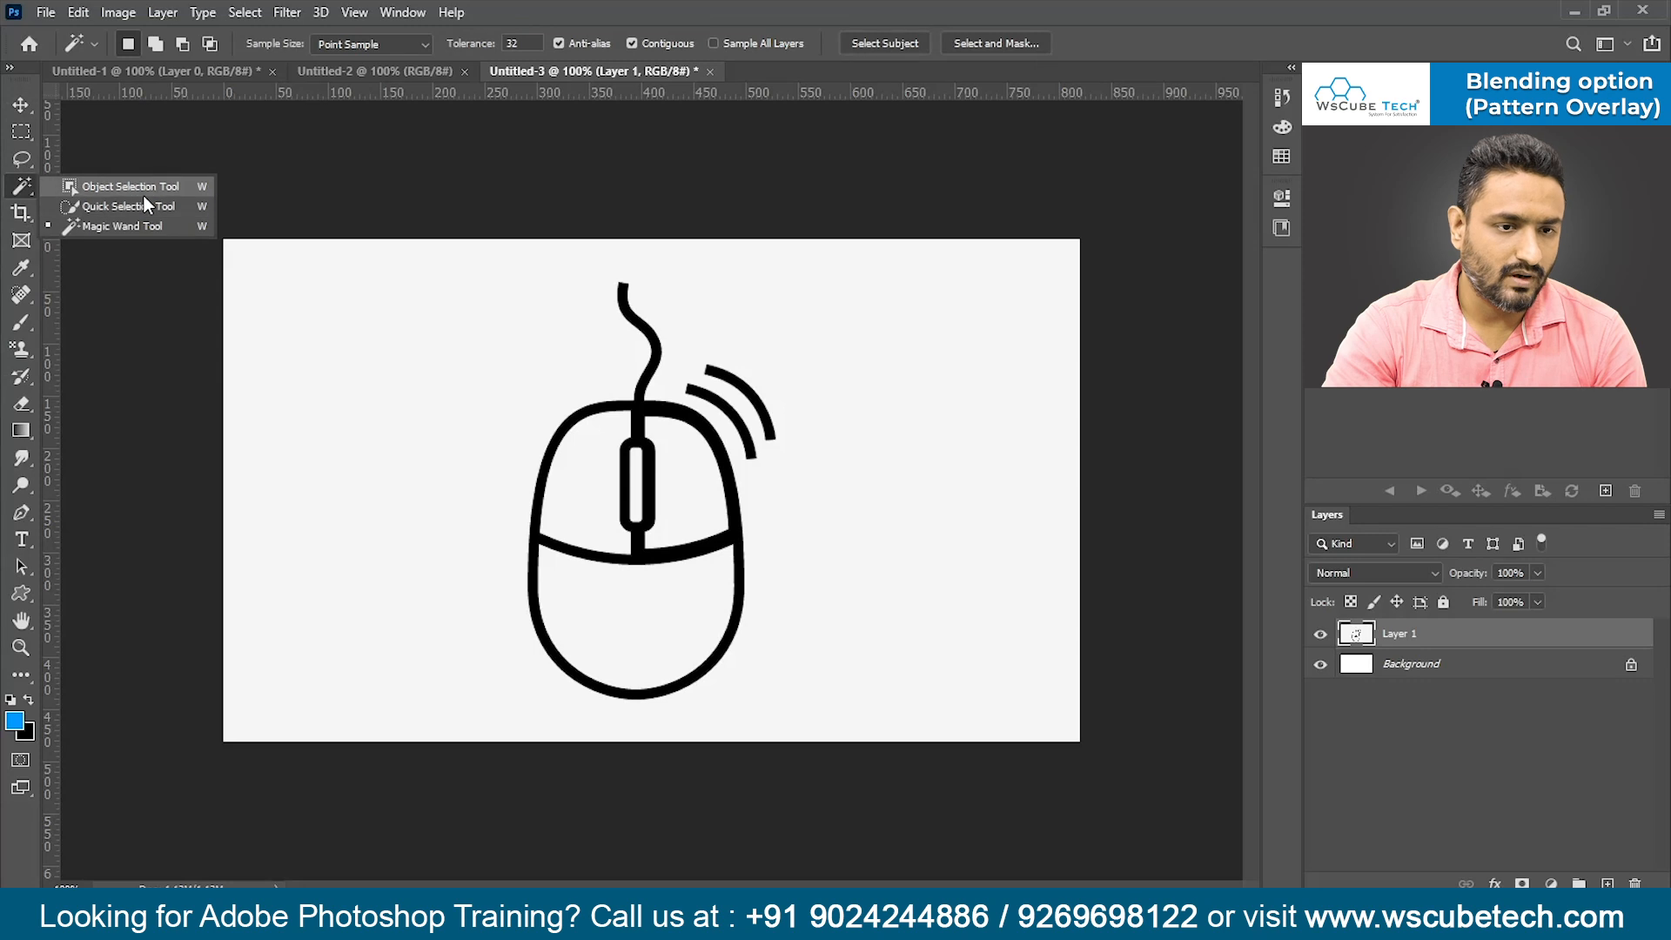
{"action": "left_click", "coordinate": [153, 228]}
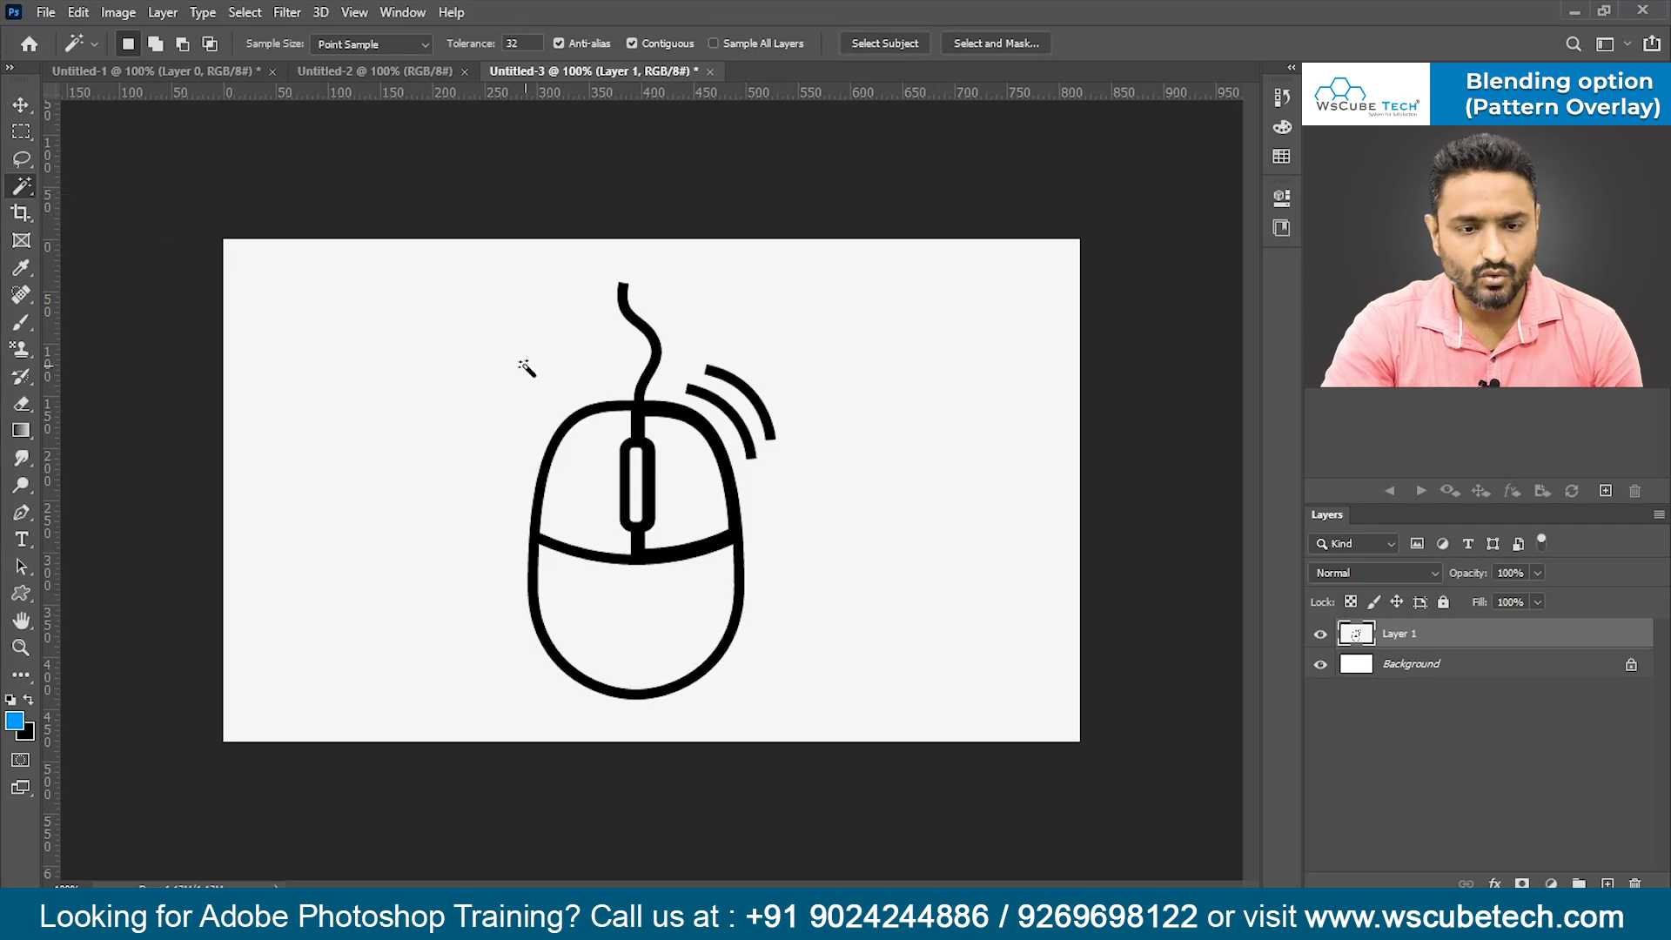
{"action": "left_click", "coordinate": [523, 364]}
{"action": "key", "text": "Delete"}
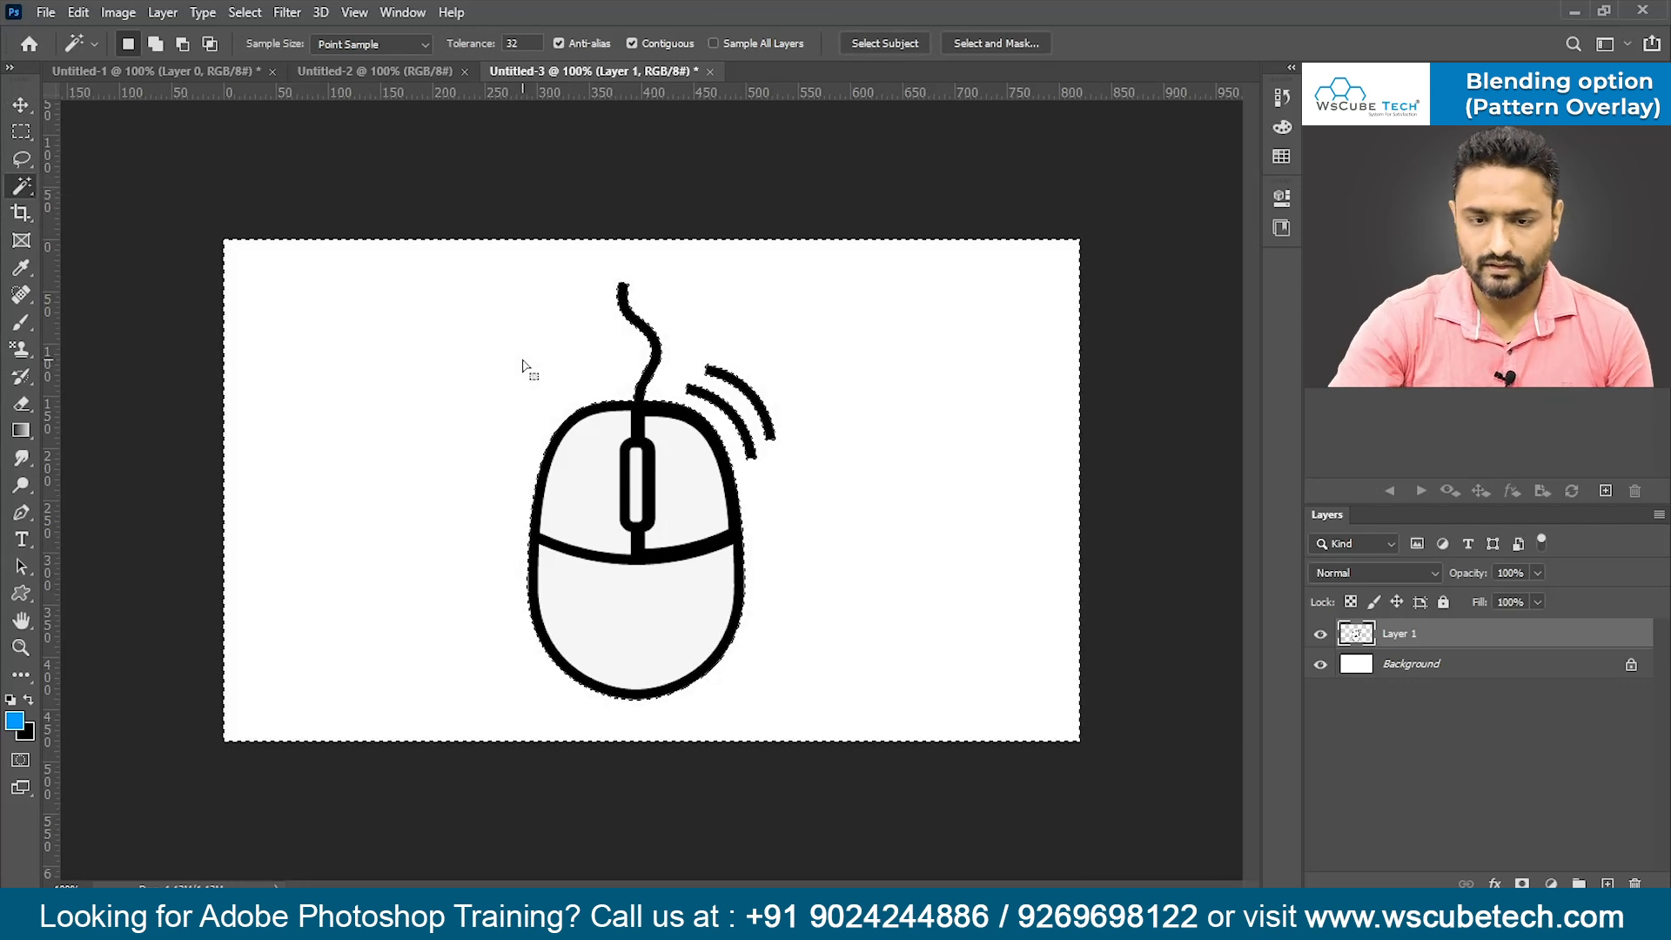
{"action": "left_click", "coordinate": [1321, 666]}
{"action": "key", "text": "ctrl+d"}
{"action": "key", "text": "v"}
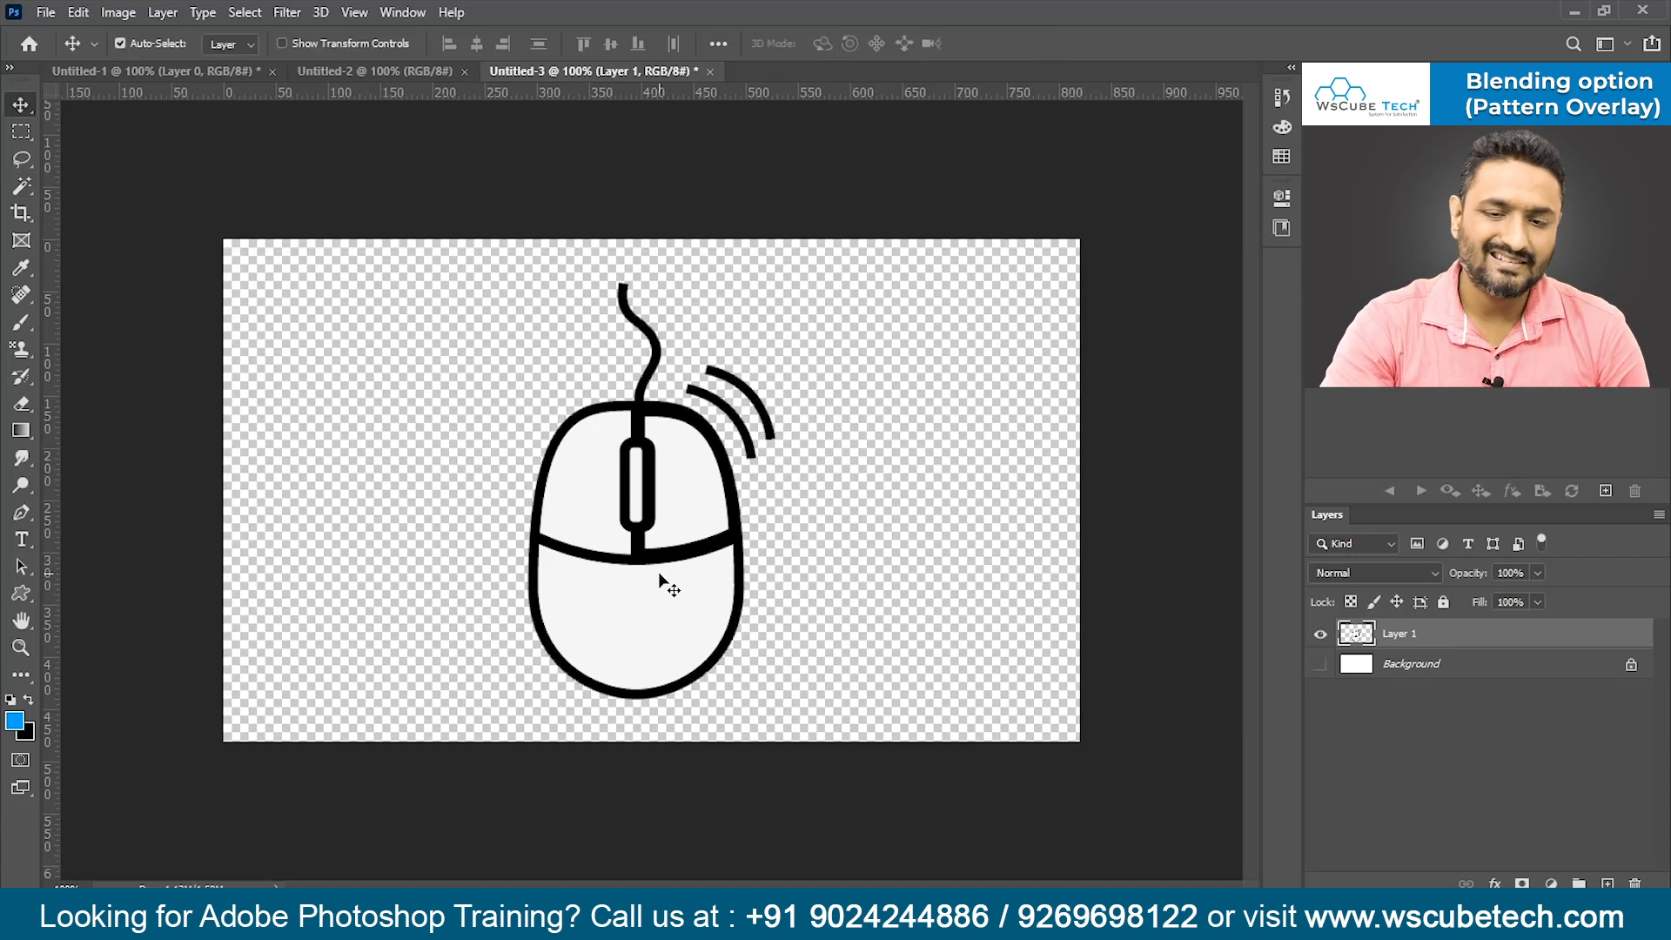
- Move the cut-out mouse into the Untitled-2 document and scale it down proportionally to about three quarters of its size
{"action": "mouse_move", "coordinate": [663, 572]}
{"action": "left_mouse_down"}
{"action": "mouse_move", "coordinate": [664, 490]}
{"action": "mouse_move", "coordinate": [384, 78]}
{"action": "mouse_move", "coordinate": [720, 676]}
{"action": "mouse_move", "coordinate": [695, 557]}
{"action": "left_mouse_up"}
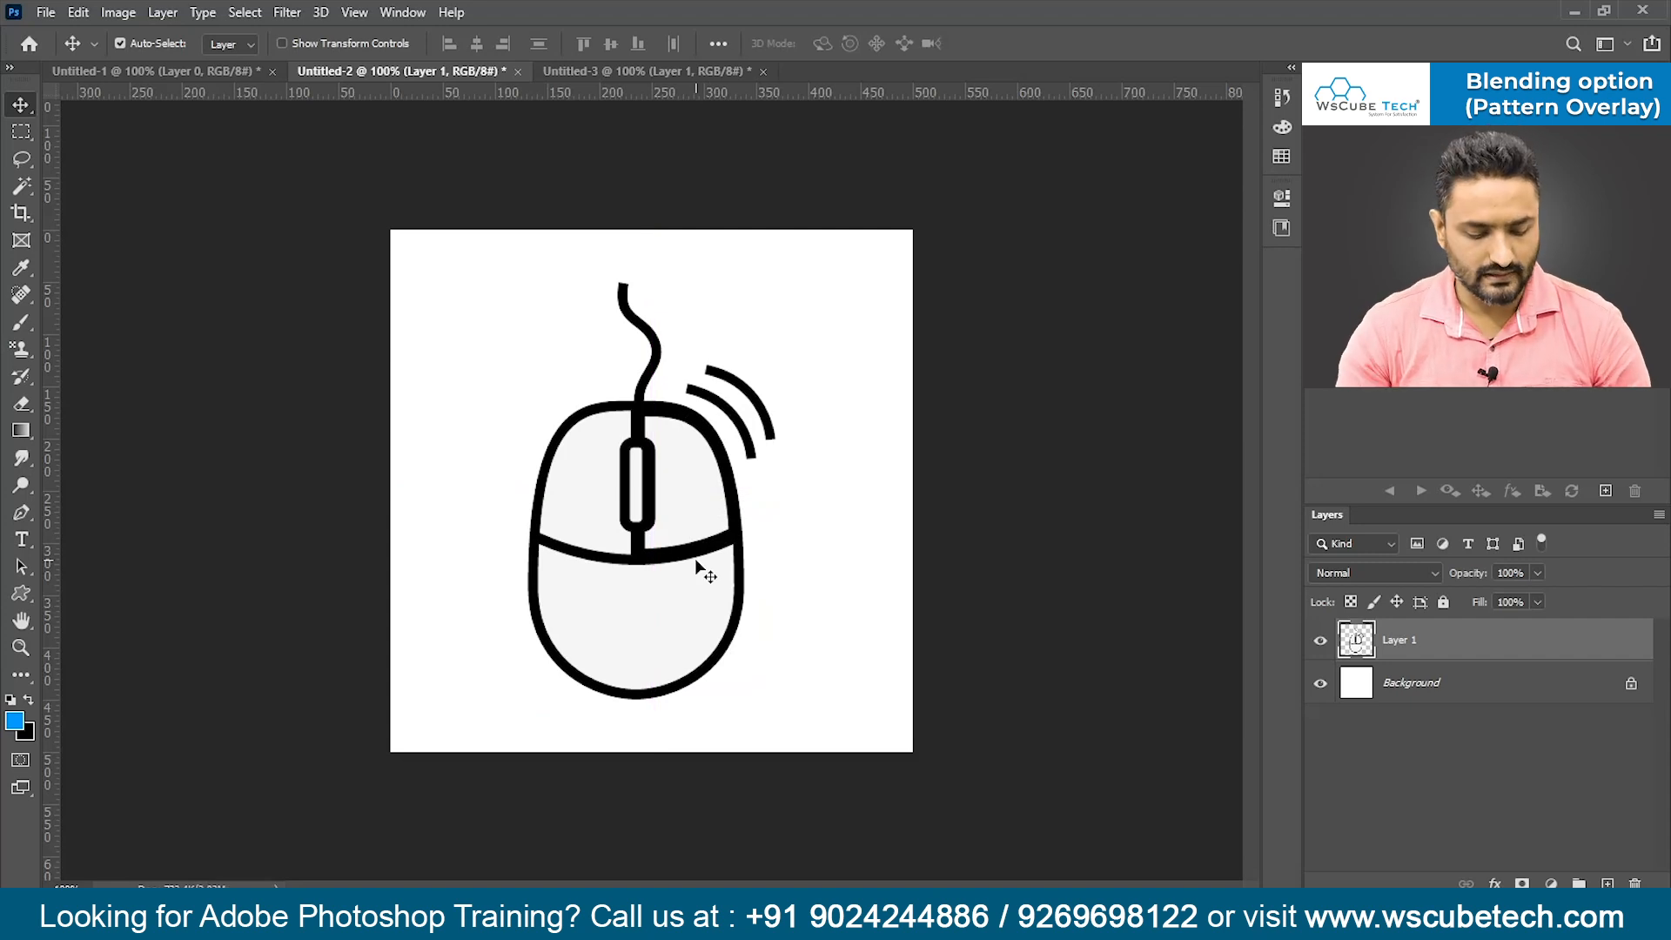
{"action": "key", "text": "ctrl+t"}
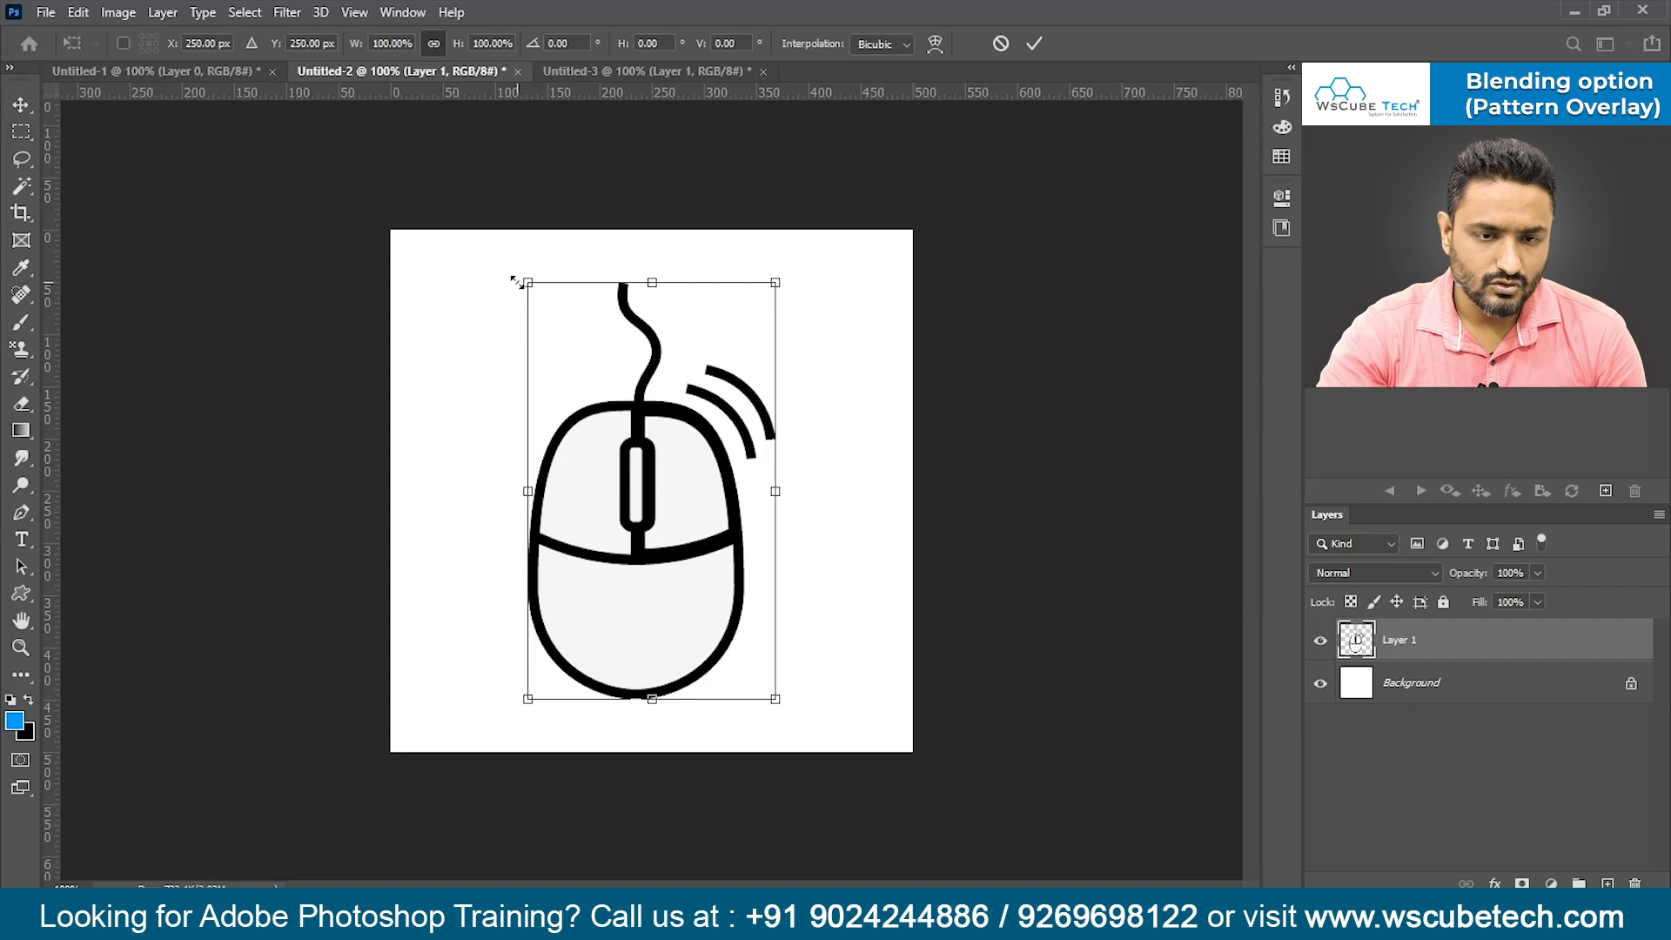
{"action": "left_click_drag", "start_coordinate": [520, 282], "coordinate": [589, 373]}
{"action": "key", "text": "Return"}
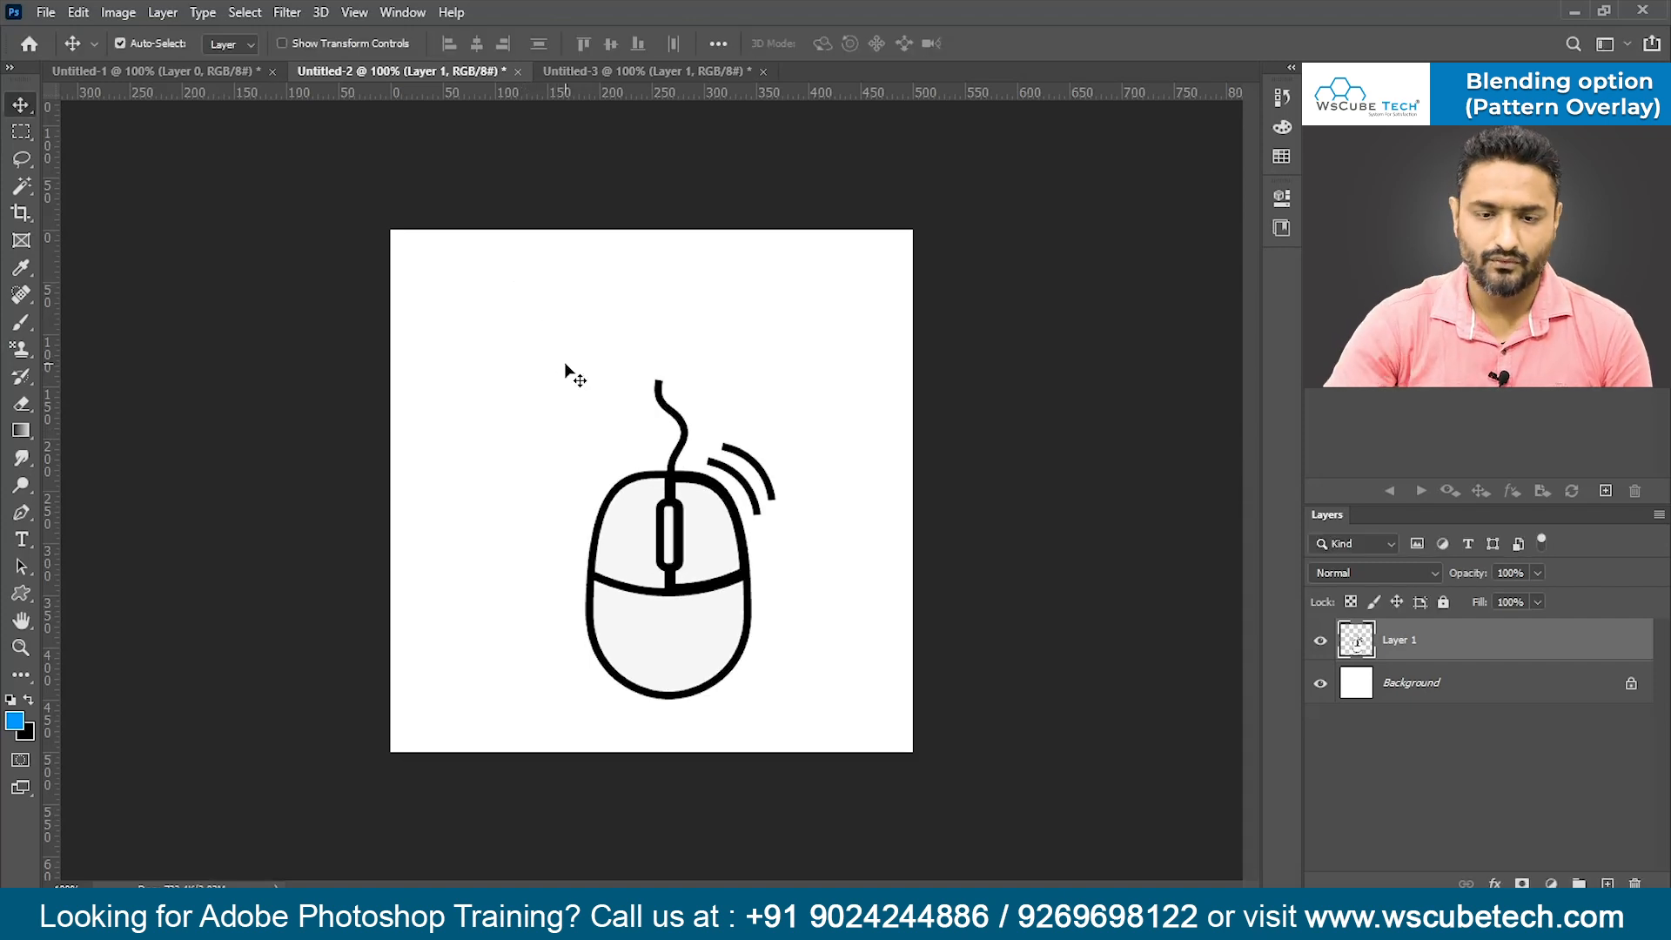
- Move the mouse drawing to the middle of the canvas and align it to the canvas's vertical center
{"action": "left_click_drag", "start_coordinate": [694, 476], "coordinate": [666, 419]}
{"action": "key", "text": "ctrl+a"}
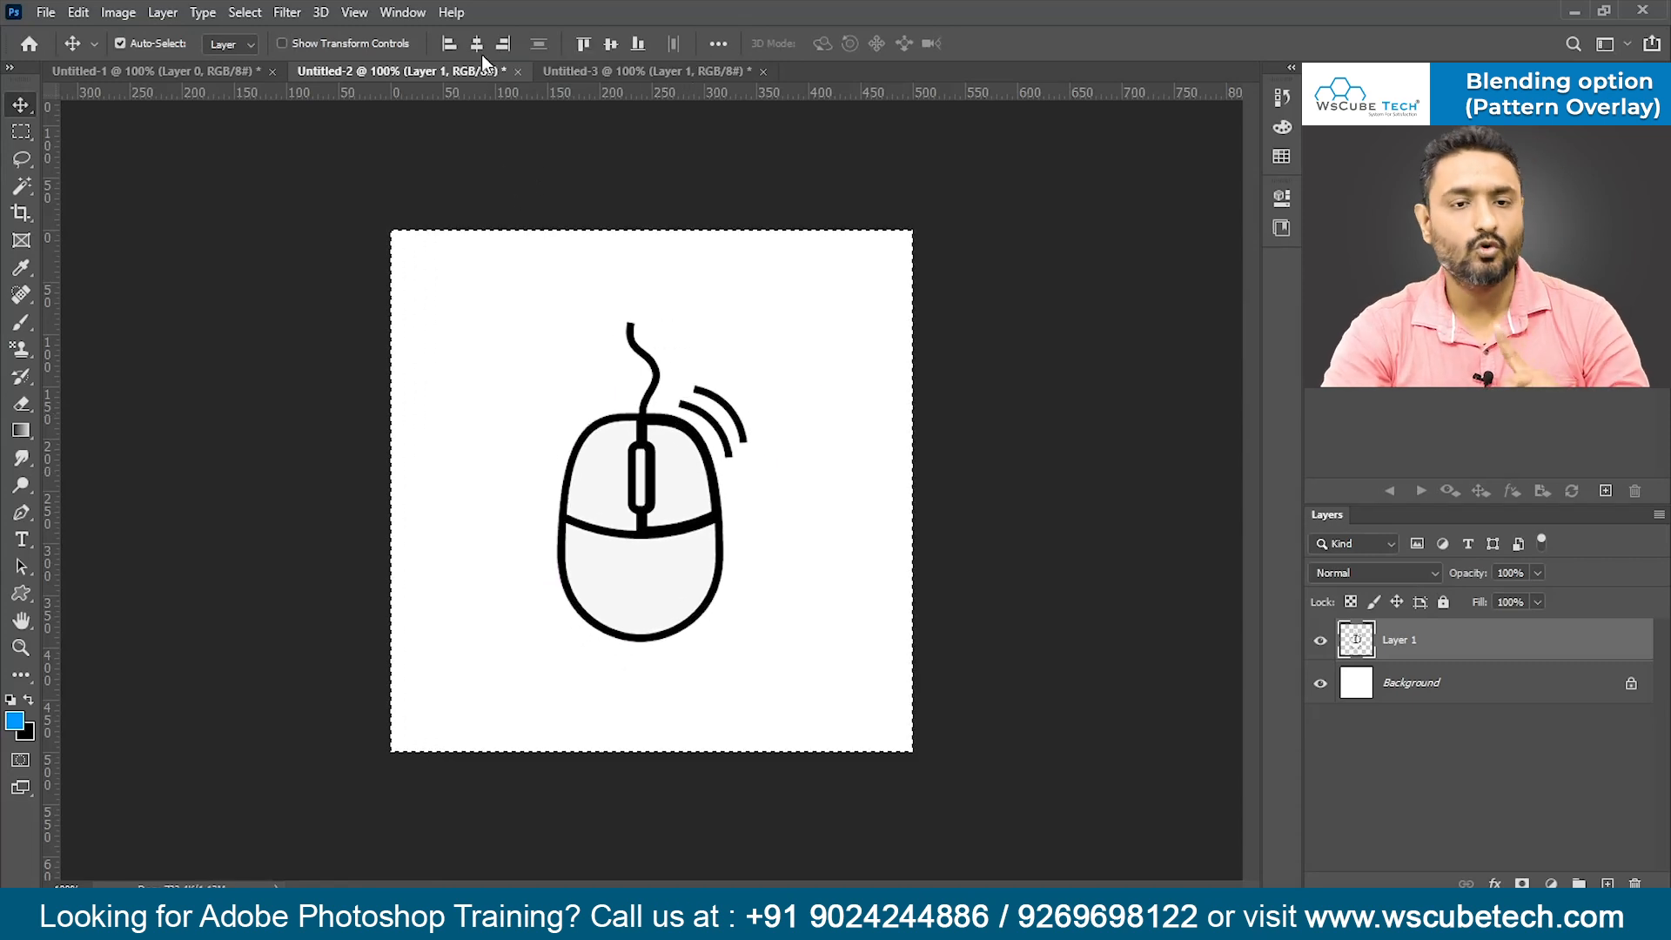
{"action": "left_click", "coordinate": [608, 42]}
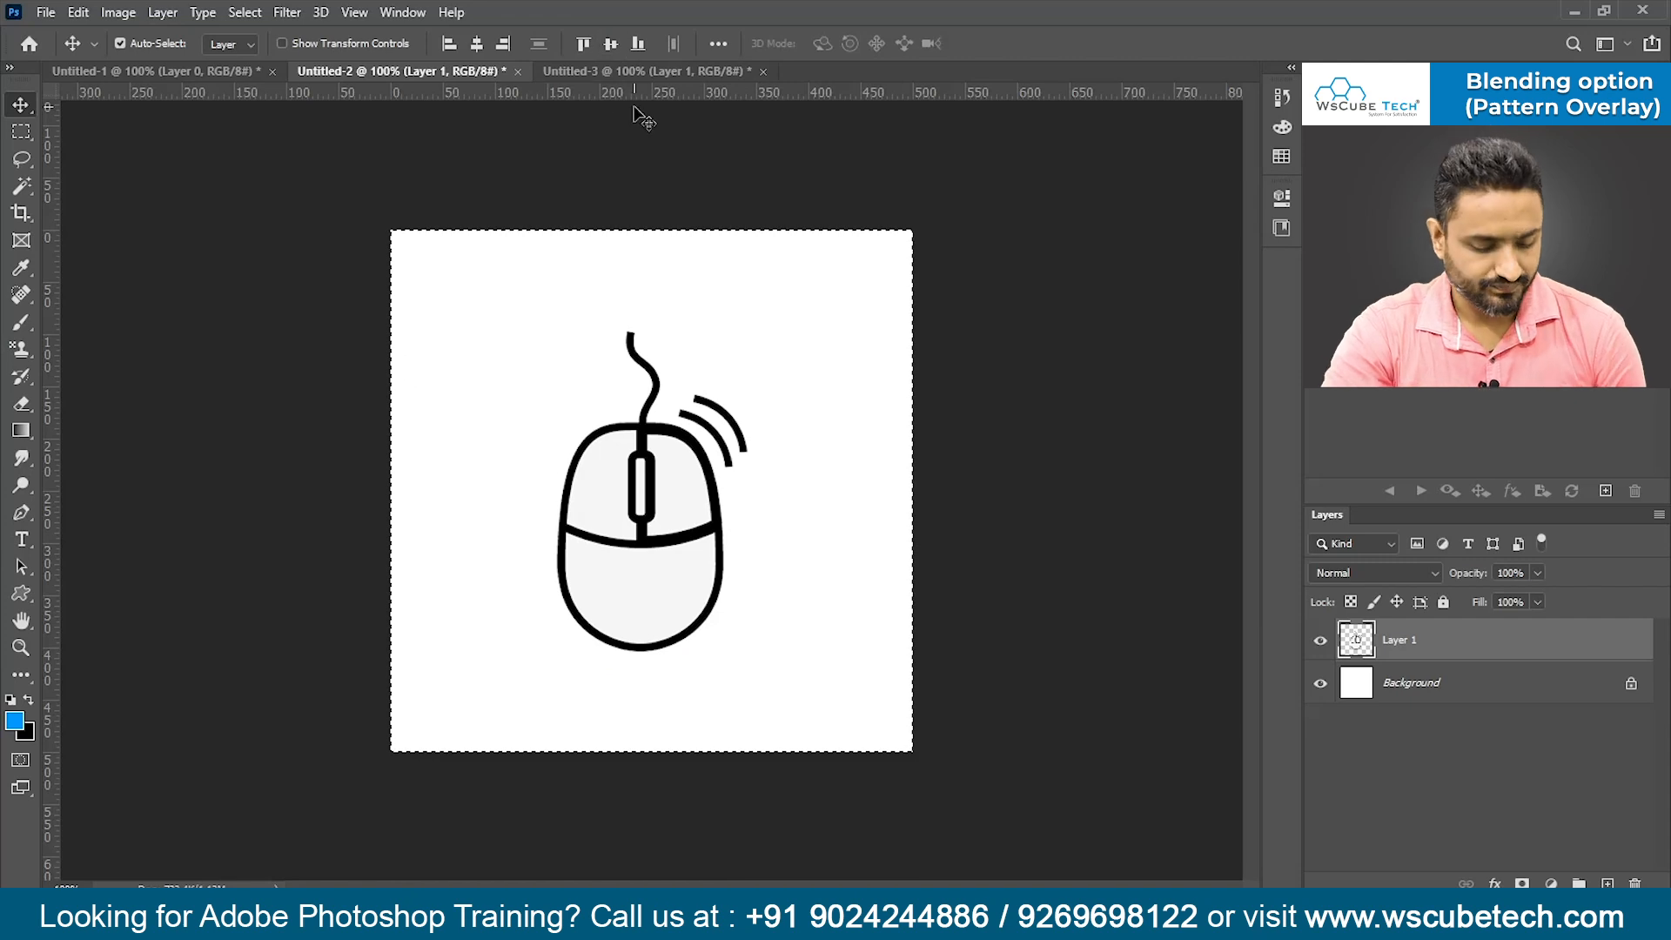
- In the Untitled-1 document, set the Pattern Overlay scale of Layer 0 to 19% and apply it
{"action": "left_click", "coordinate": [126, 71]}
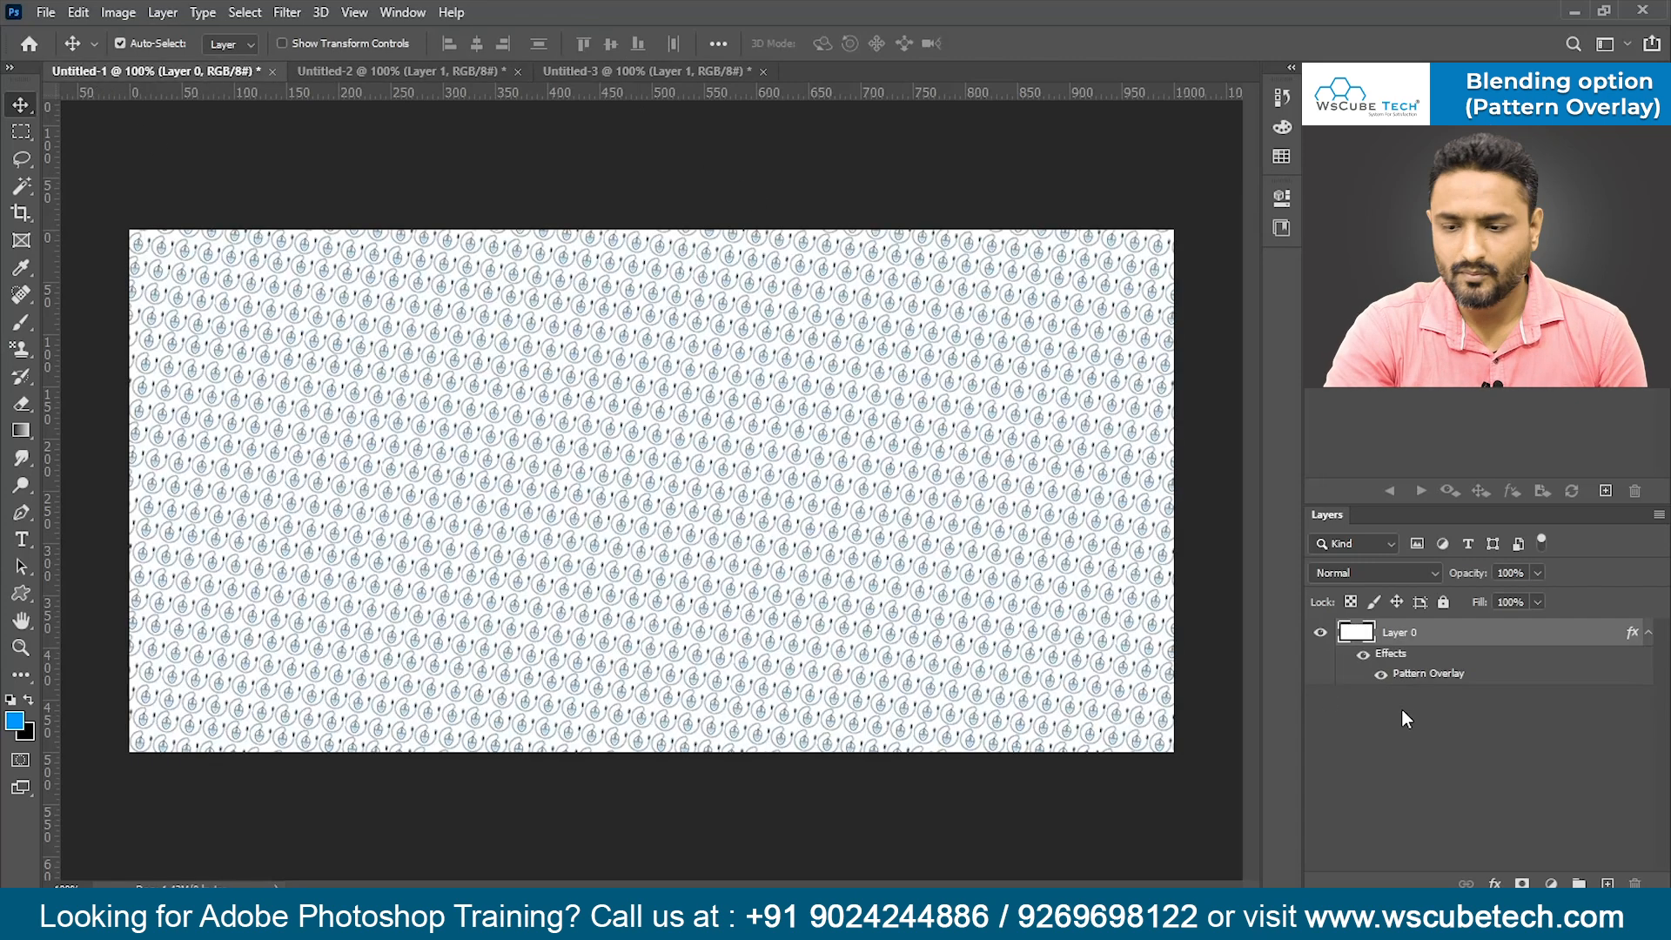
{"action": "double_click", "coordinate": [1468, 675]}
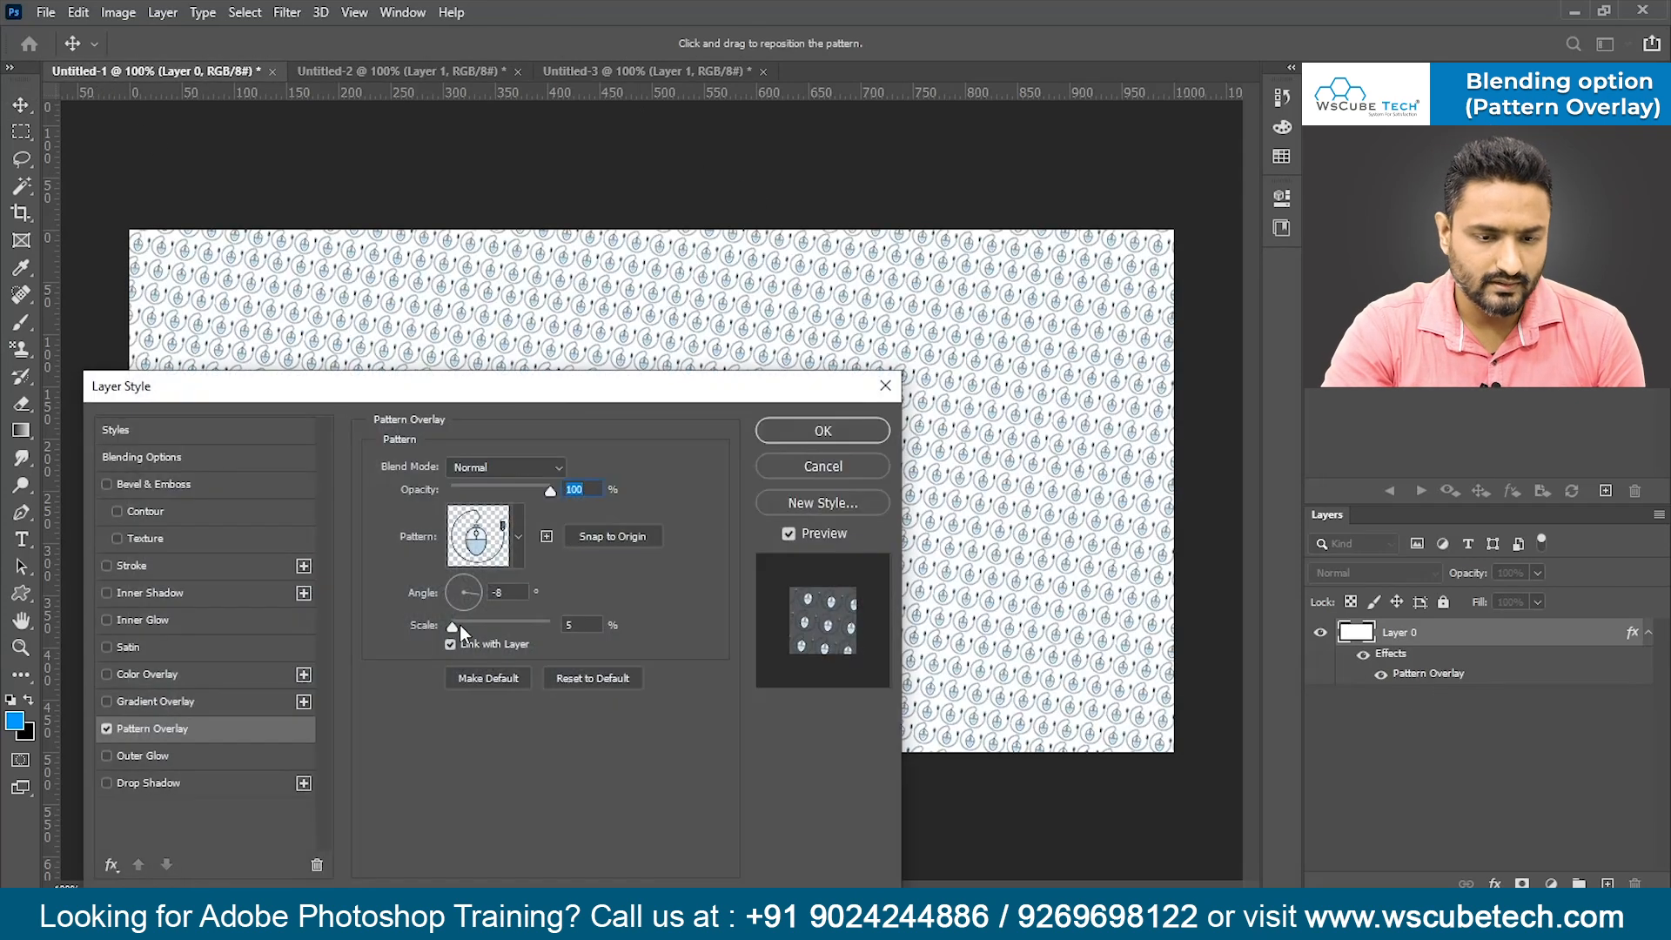
{"action": "left_click_drag", "start_coordinate": [453, 626], "coordinate": [461, 626]}
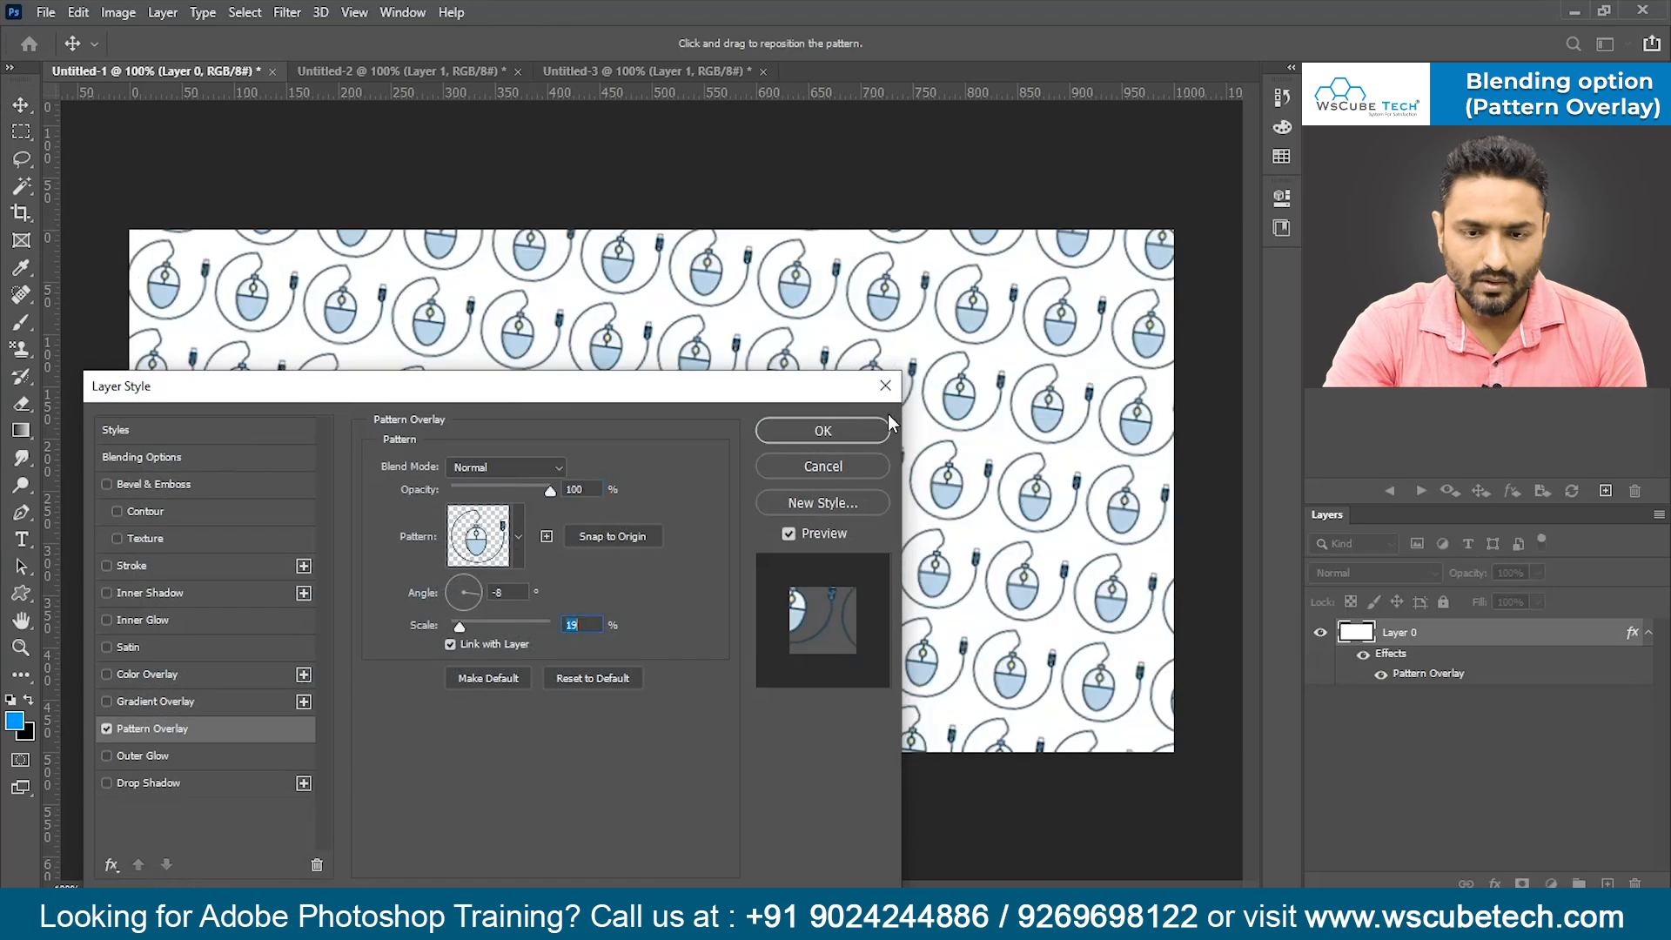
{"action": "left_click", "coordinate": [822, 432]}
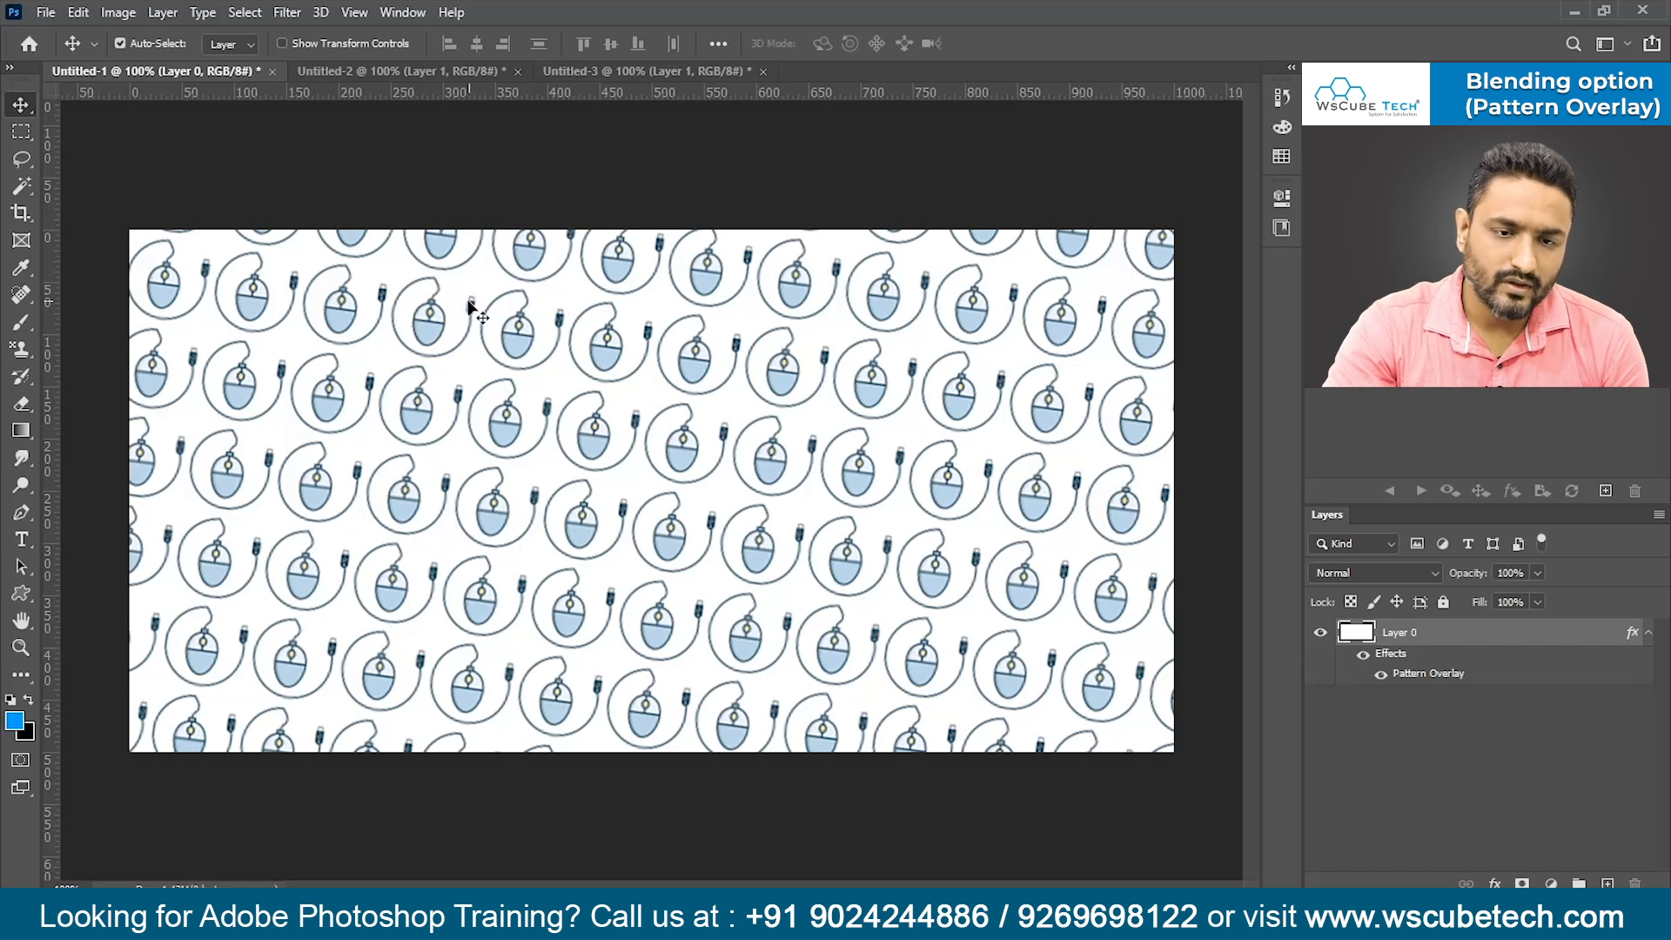
- In the Untitled-2 document, draw a circle about 406 px wide around the mouse with the Ellipse Tool
{"action": "left_click", "coordinate": [444, 70]}
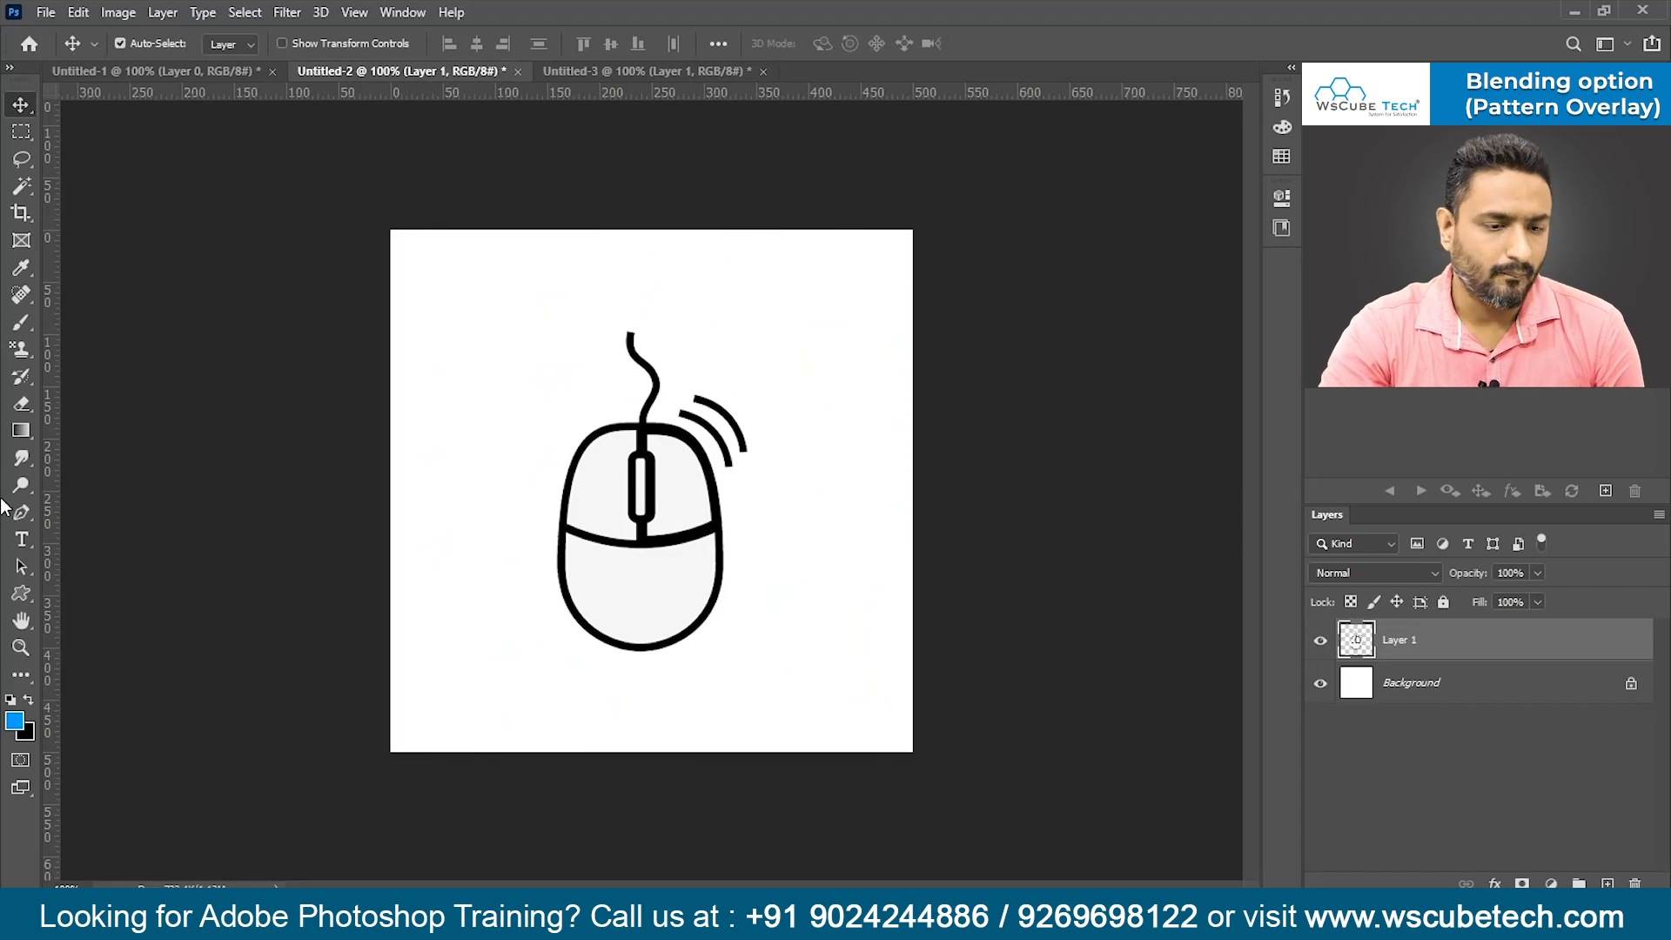
{"action": "left_click", "coordinate": [22, 595]}
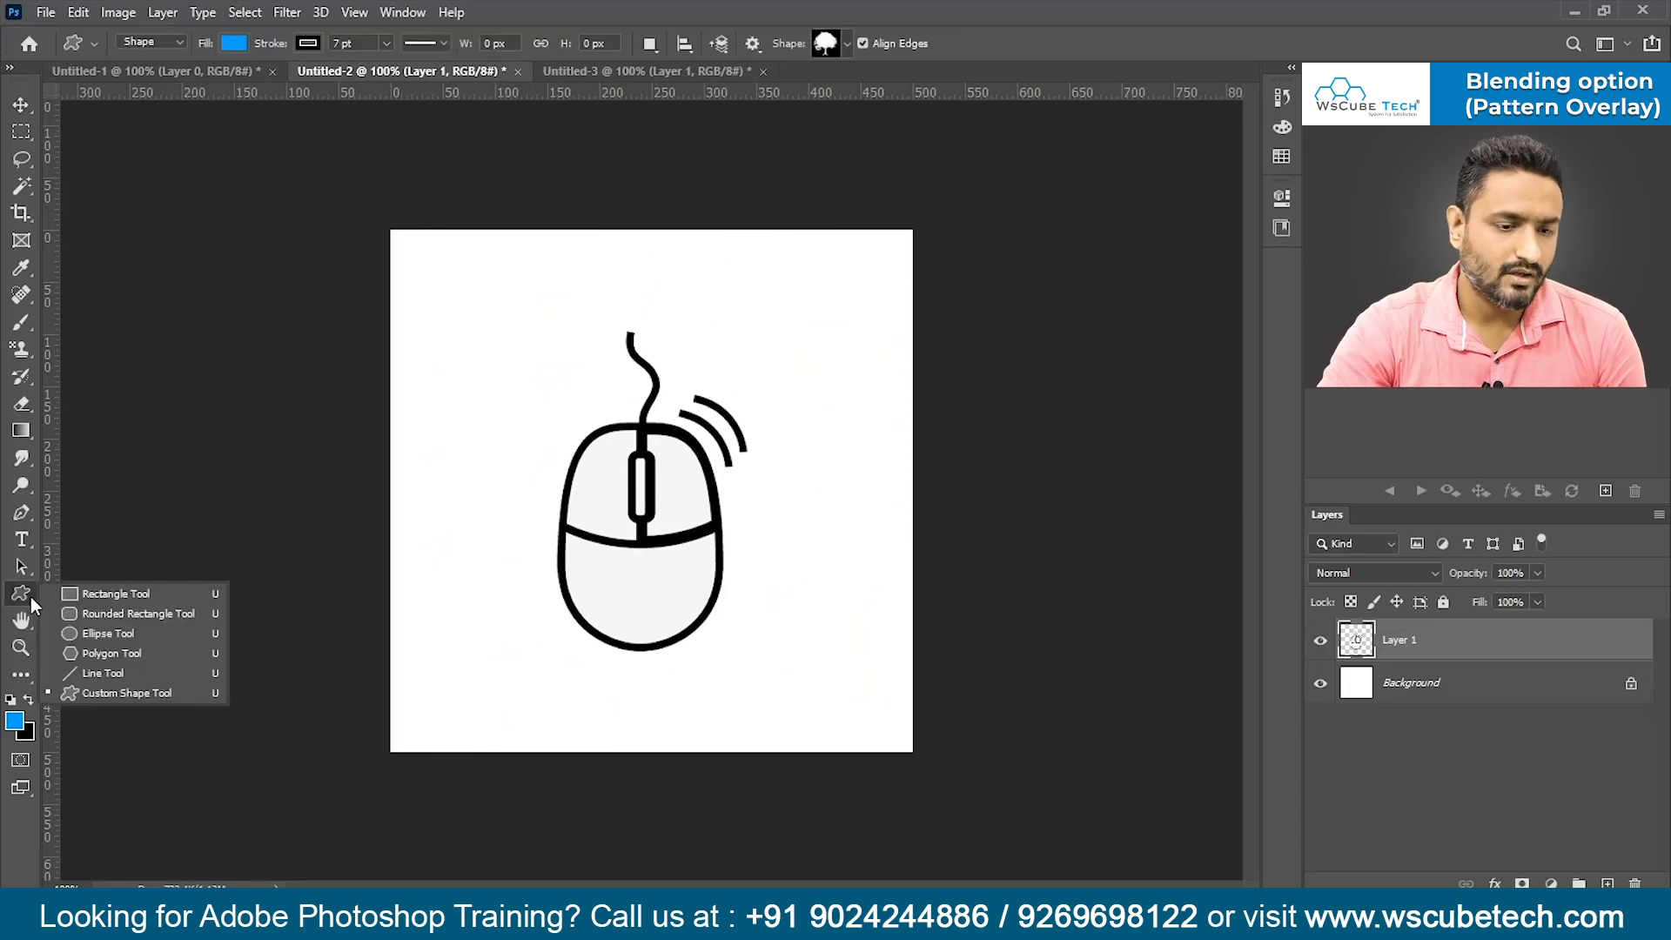
{"action": "left_click", "coordinate": [128, 632]}
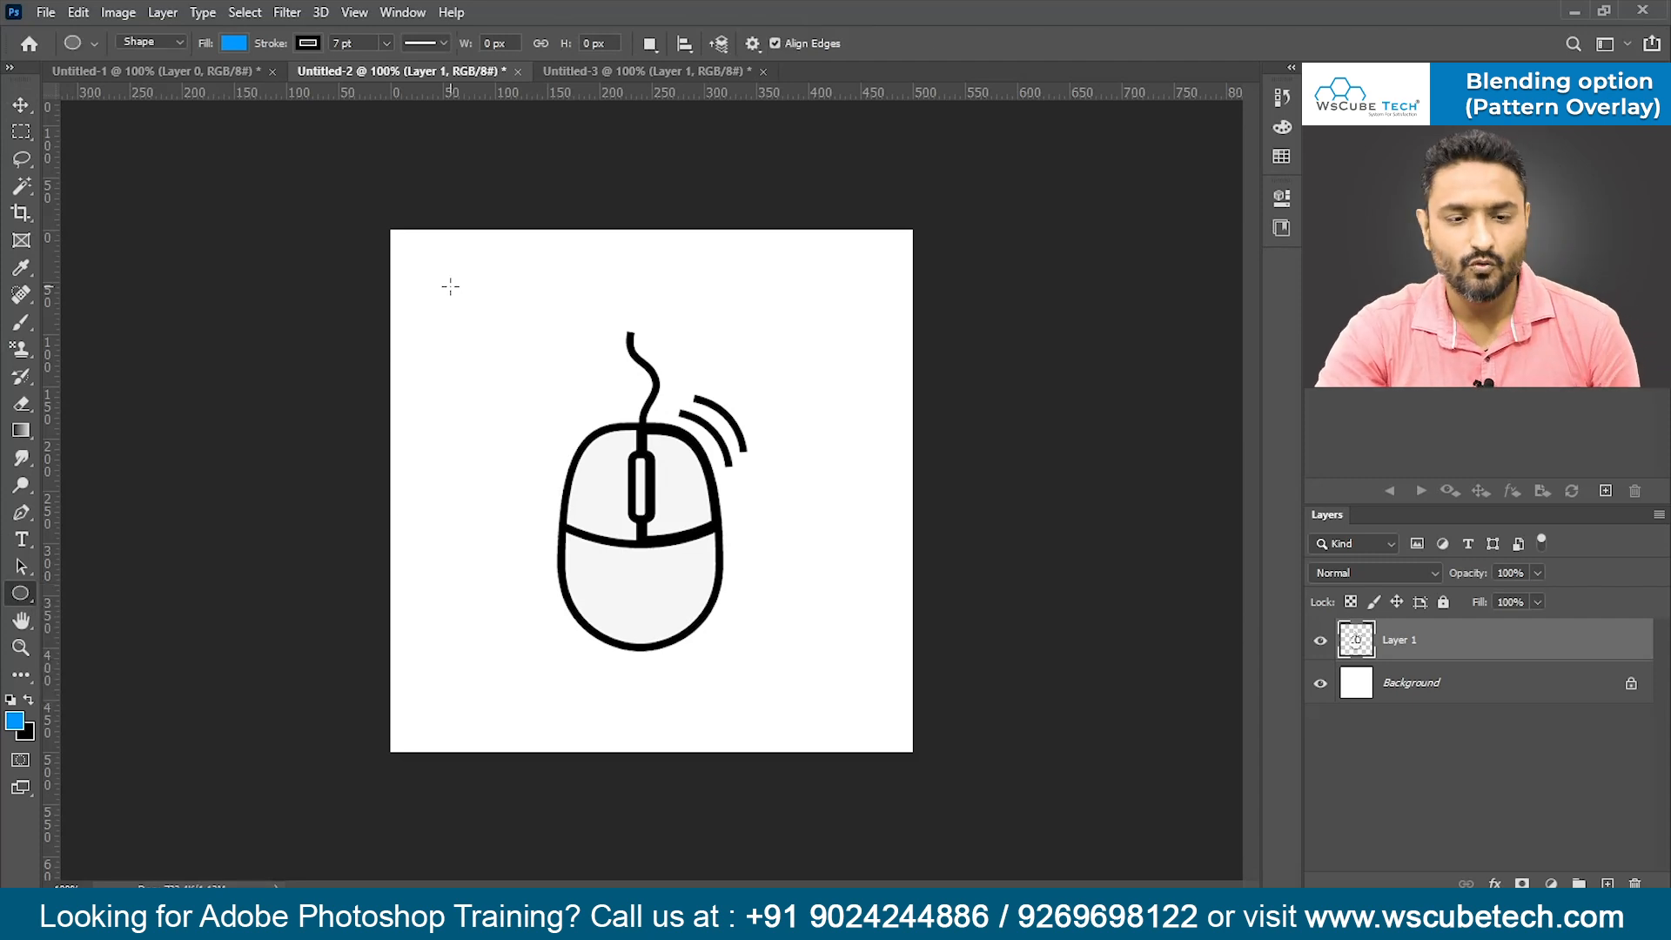
{"action": "left_click_drag", "start_coordinate": [449, 284], "coordinate": [877, 874]}
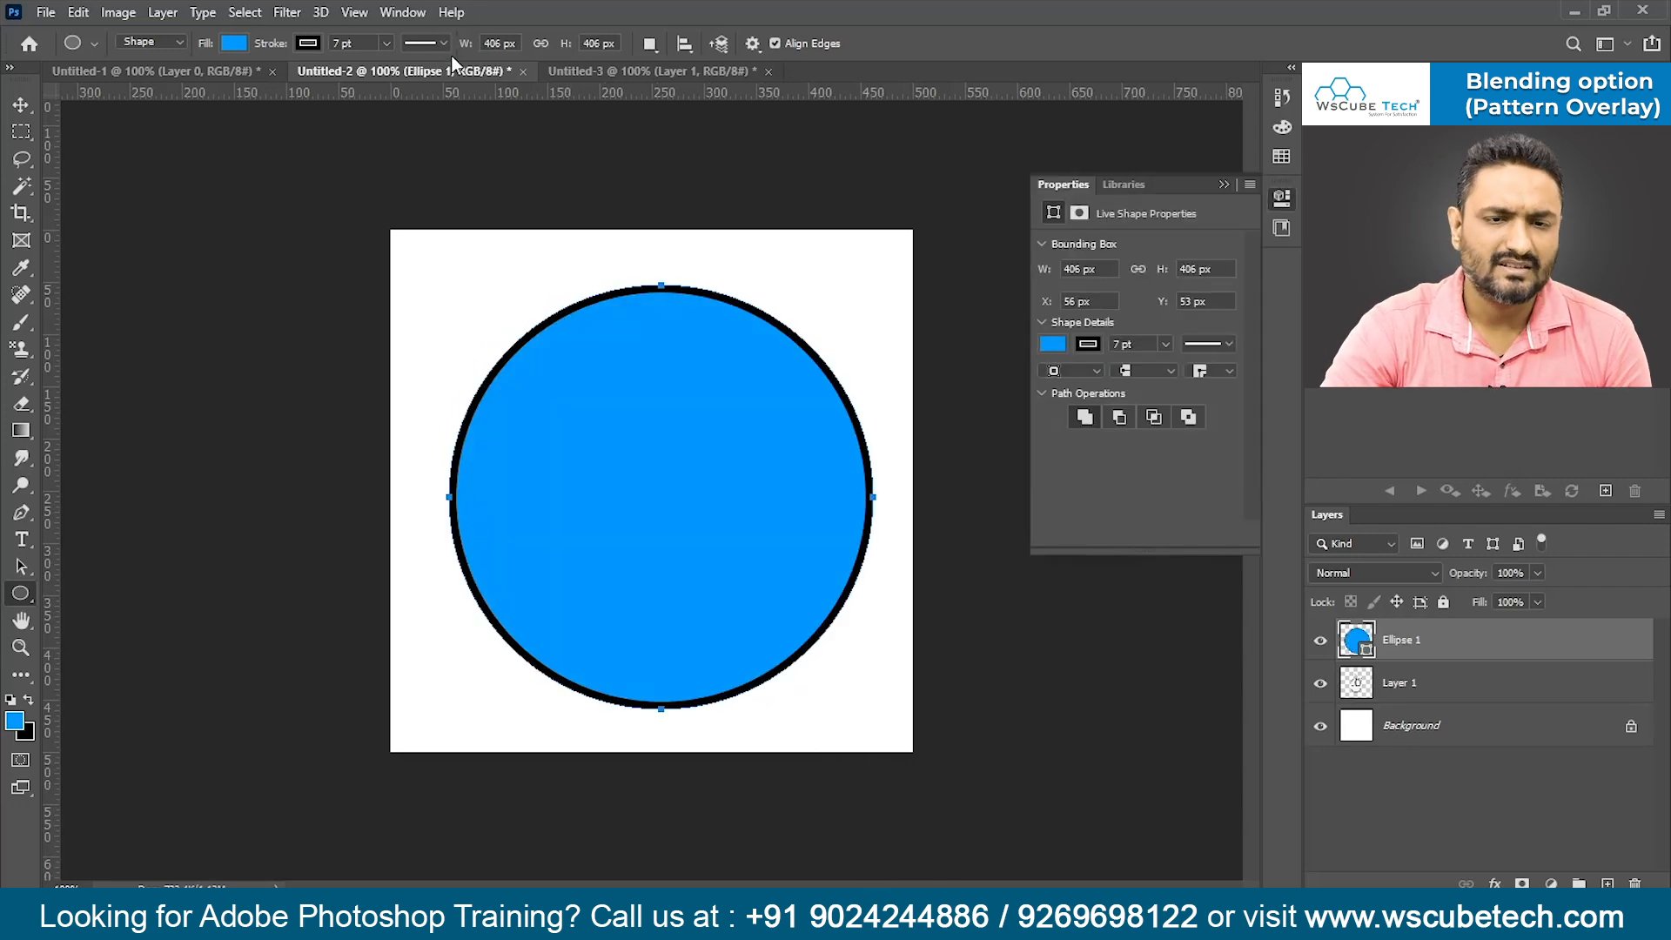
- Set the circle's width and height to 480 px and remove its fill
{"action": "left_click", "coordinate": [484, 42]}
{"action": "type", "text": "4"}
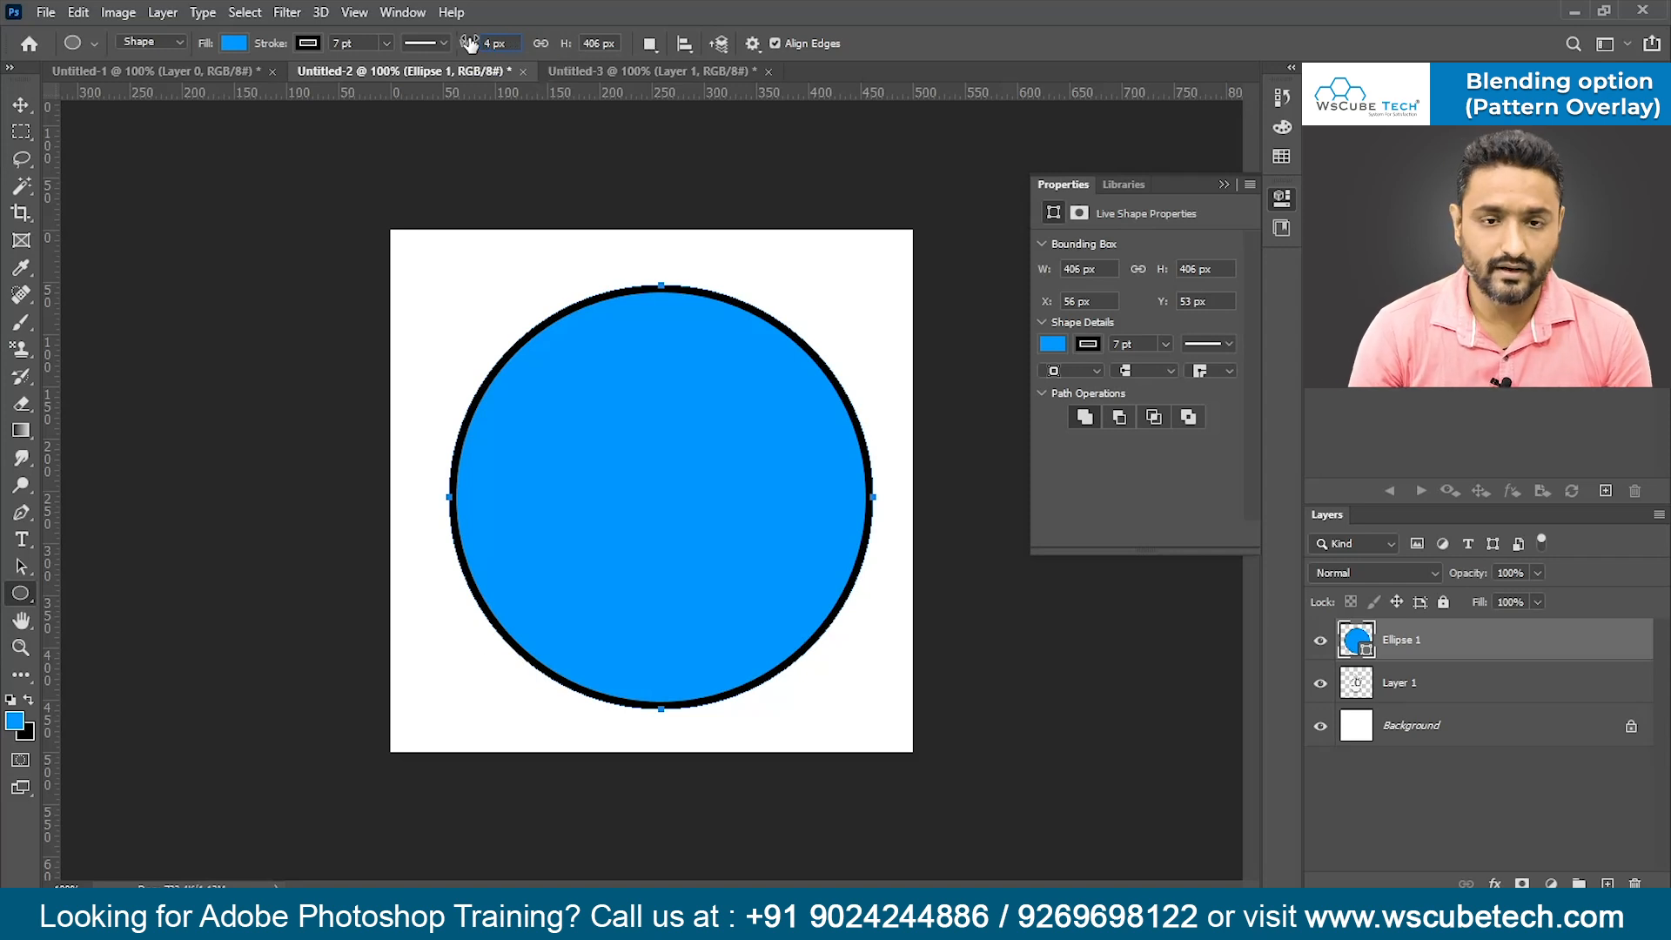
{"action": "key", "text": "Tab"}
{"action": "type", "text": "480"}
{"action": "key", "text": "Return"}
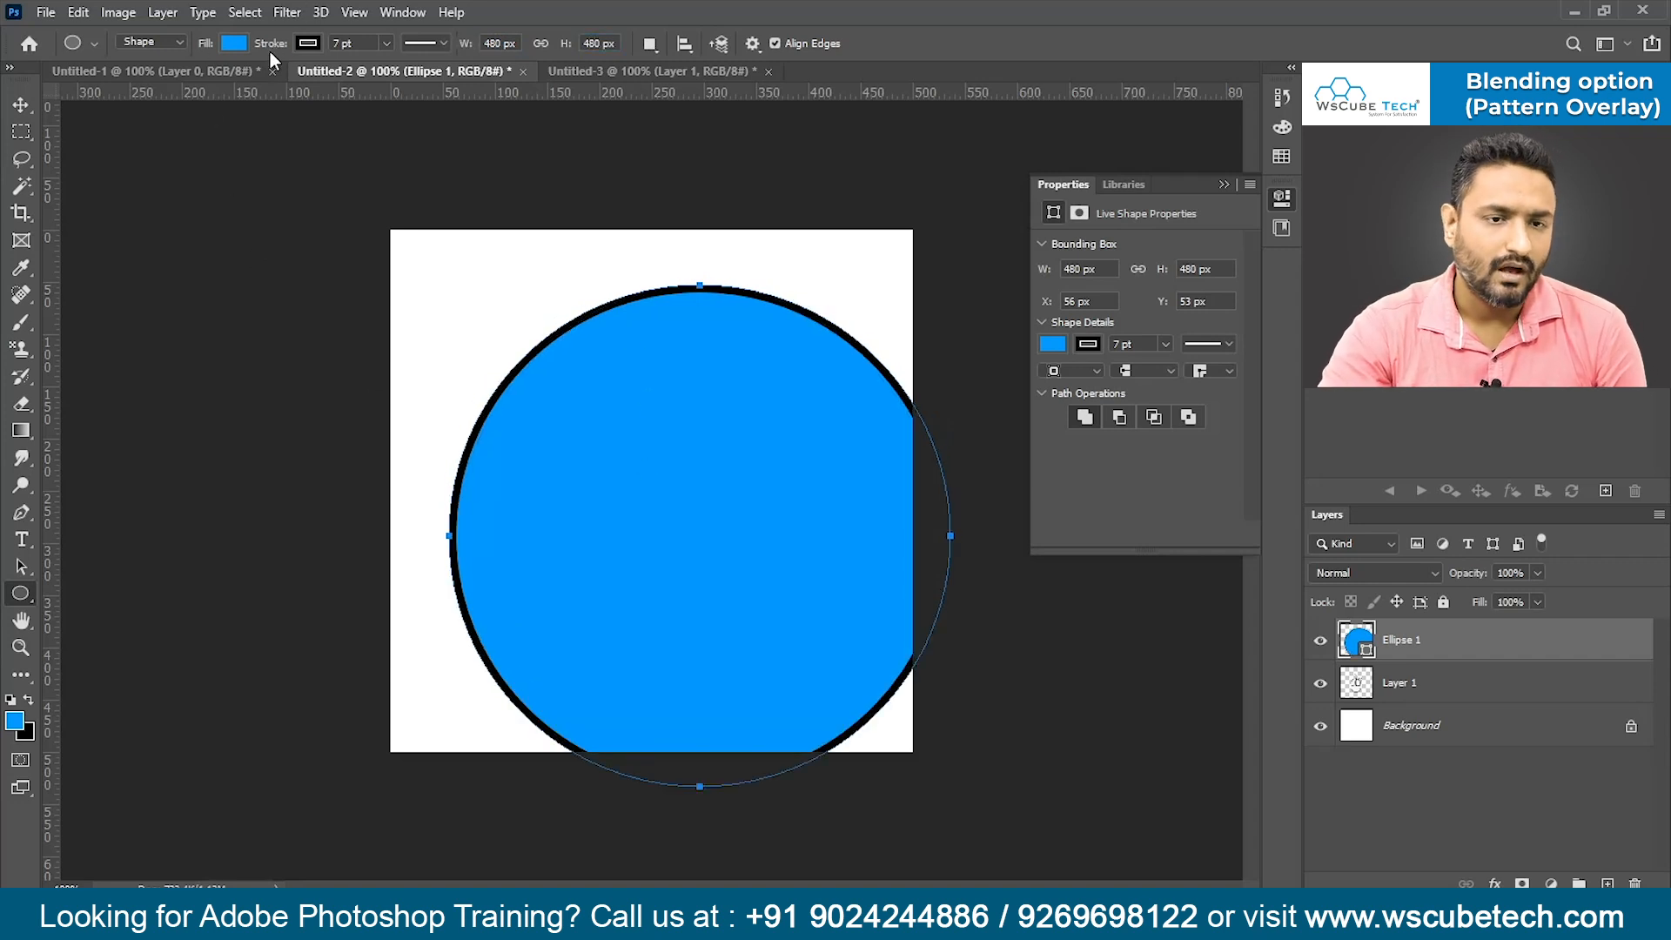
{"action": "left_click", "coordinate": [238, 45]}
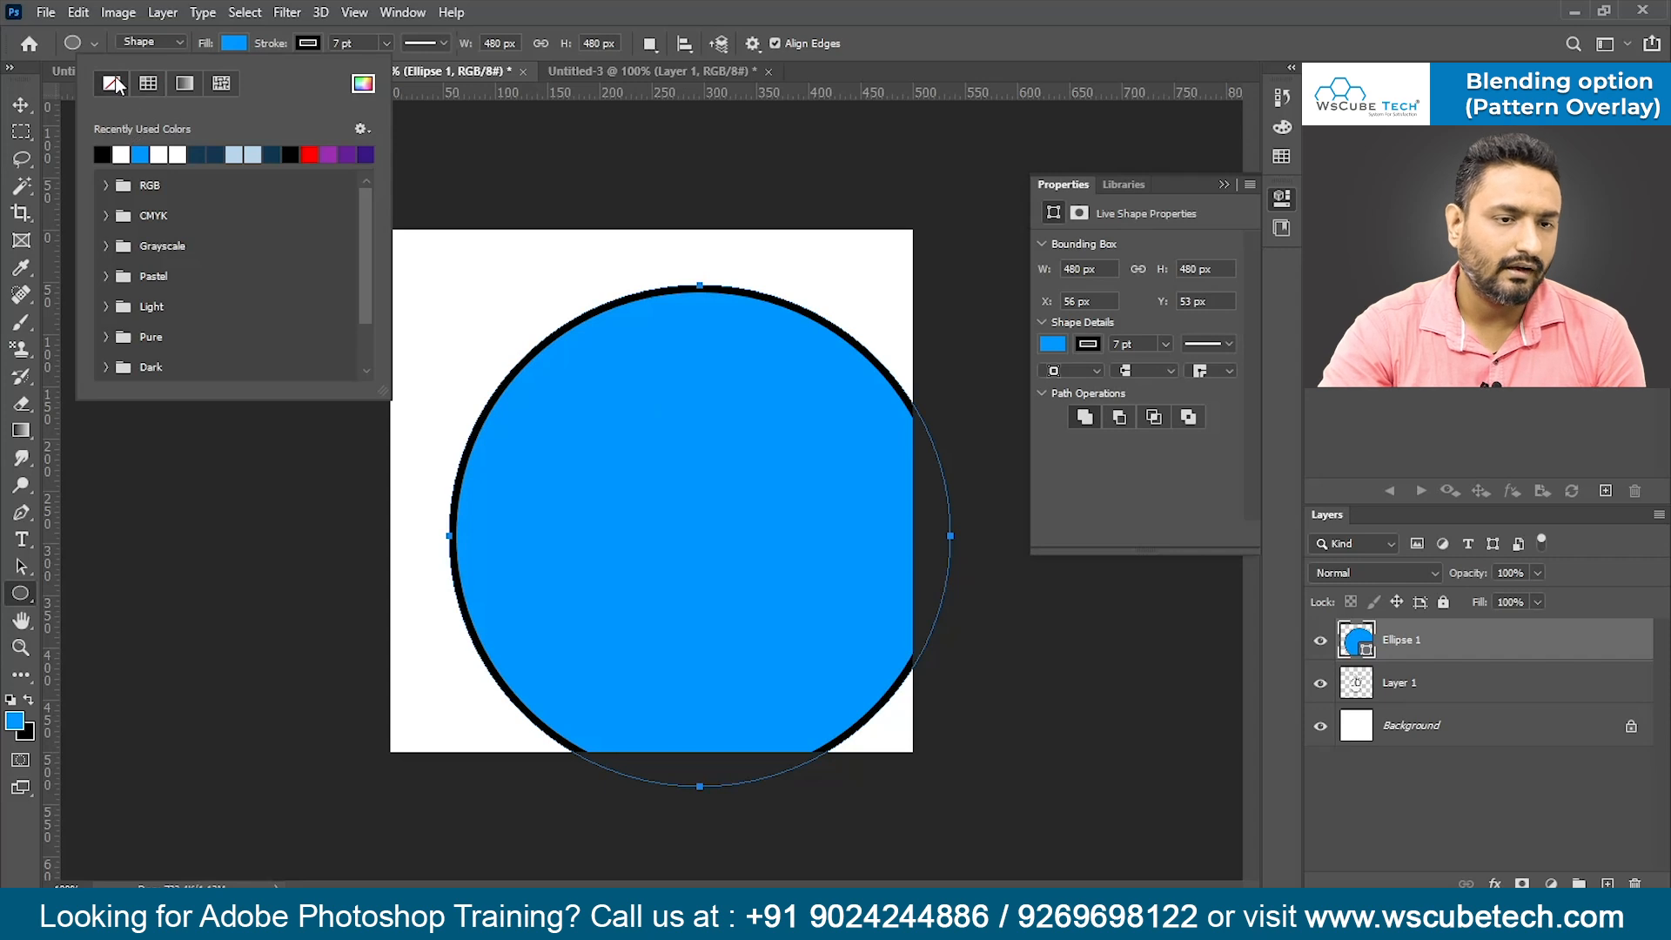
{"action": "left_click", "coordinate": [113, 80]}
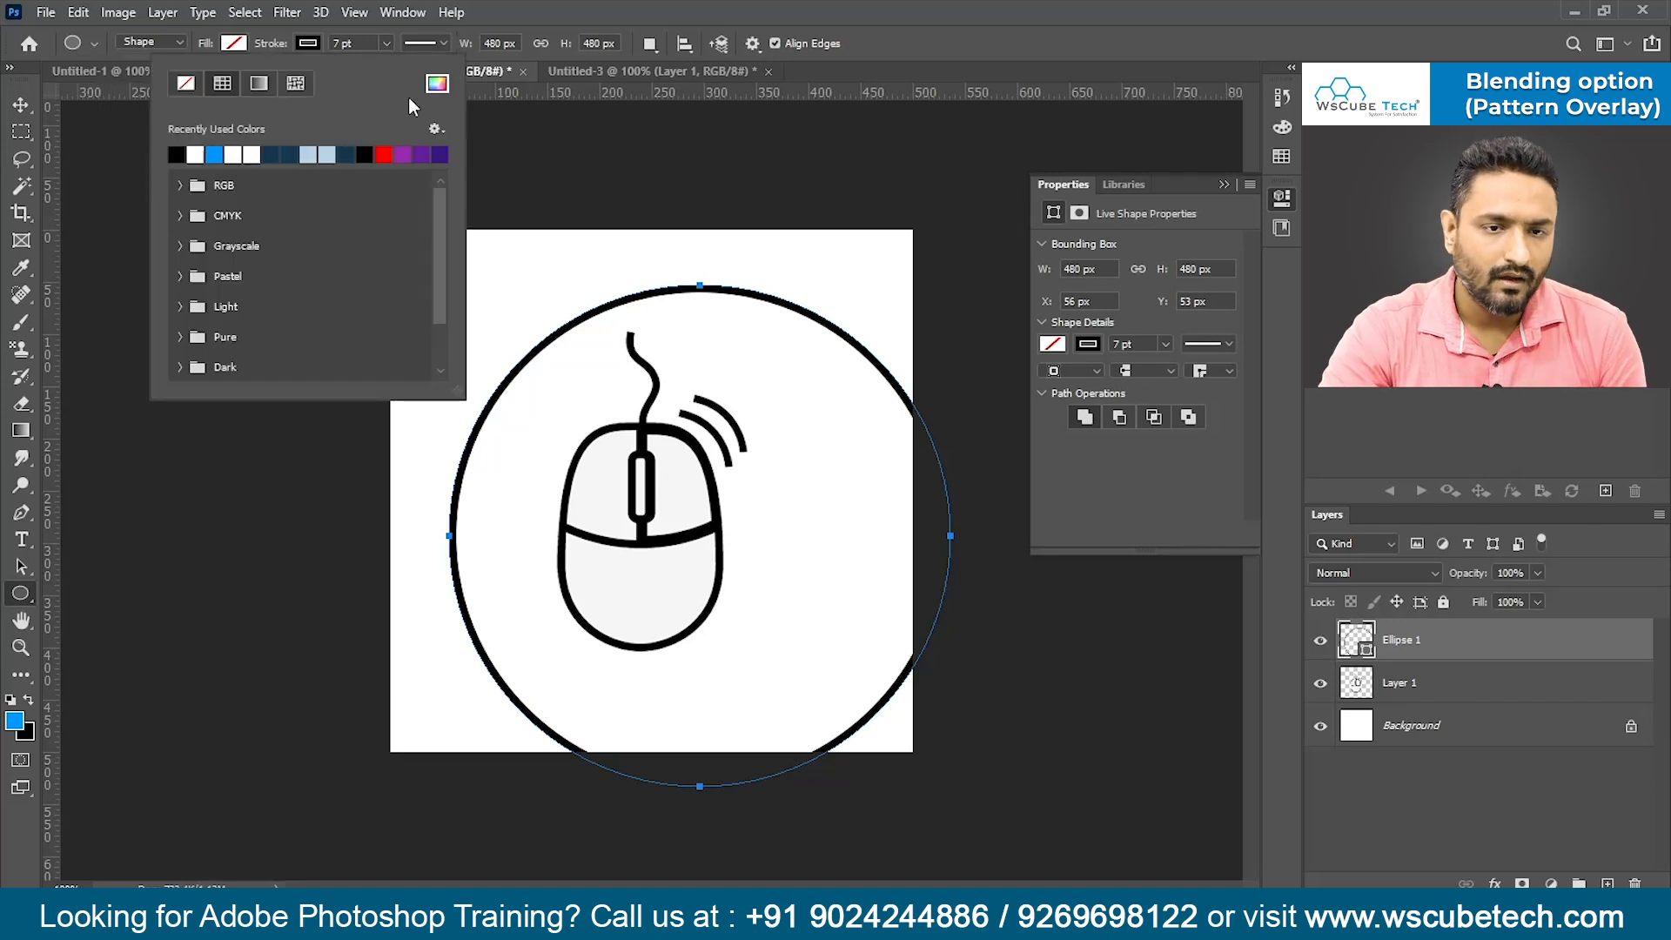
- Try stroke widths of 1 pt and 5 pt on the circle and return it to 7 pt
{"action": "left_click", "coordinate": [335, 44]}
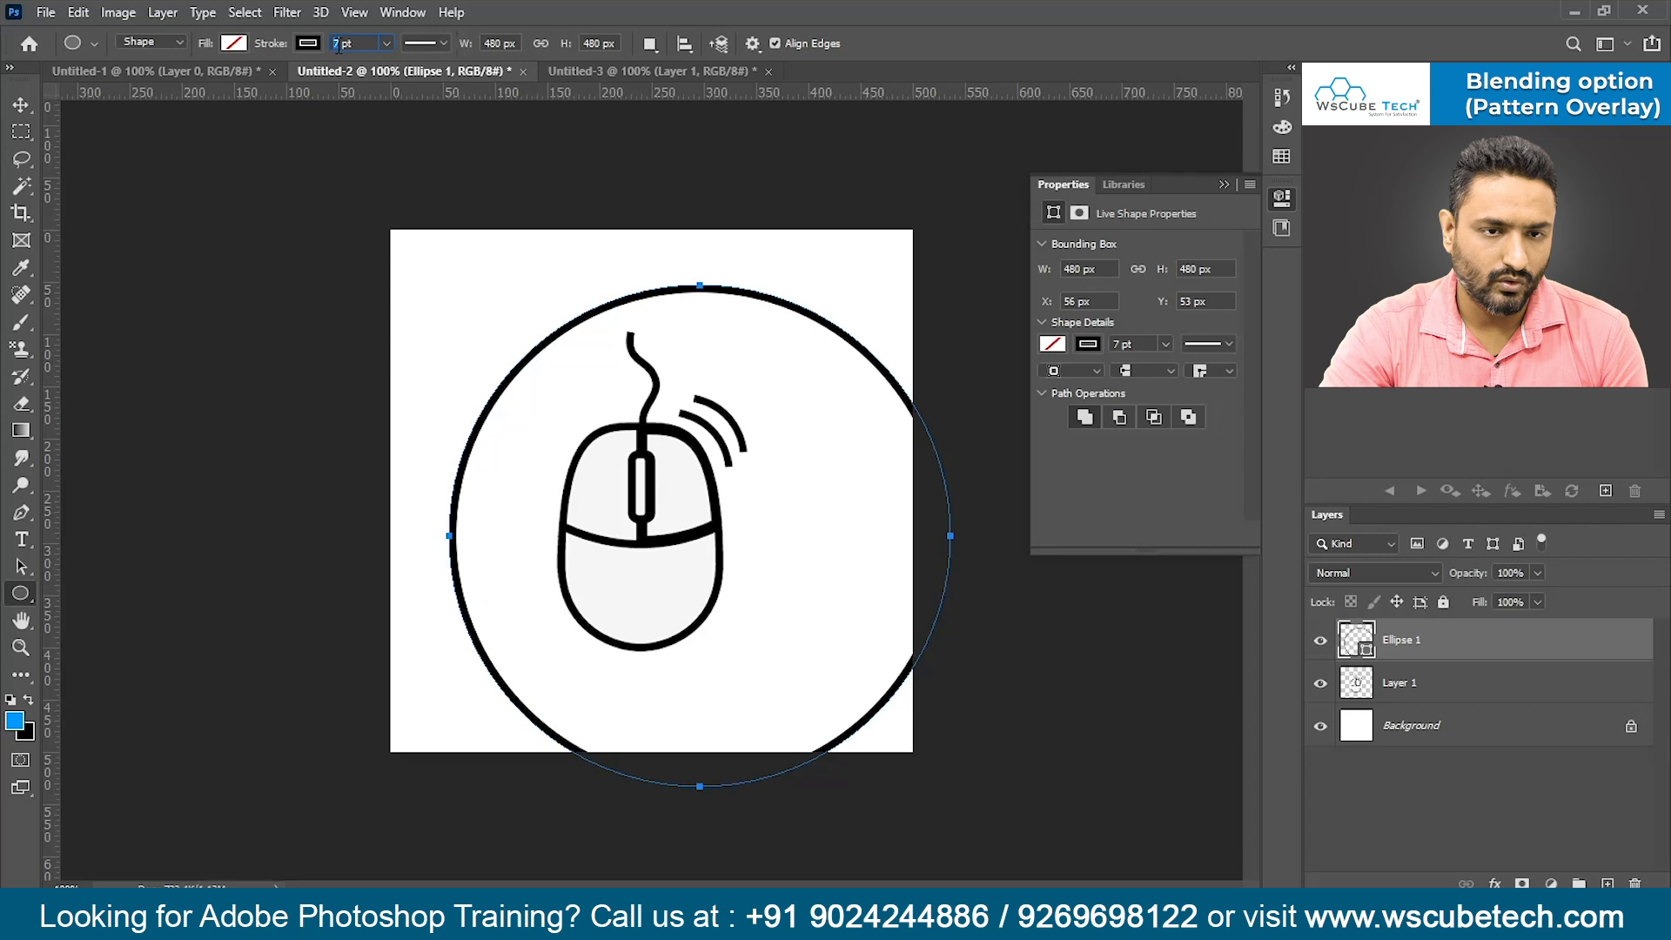
{"action": "type", "text": "1"}
{"action": "key", "text": "Return"}
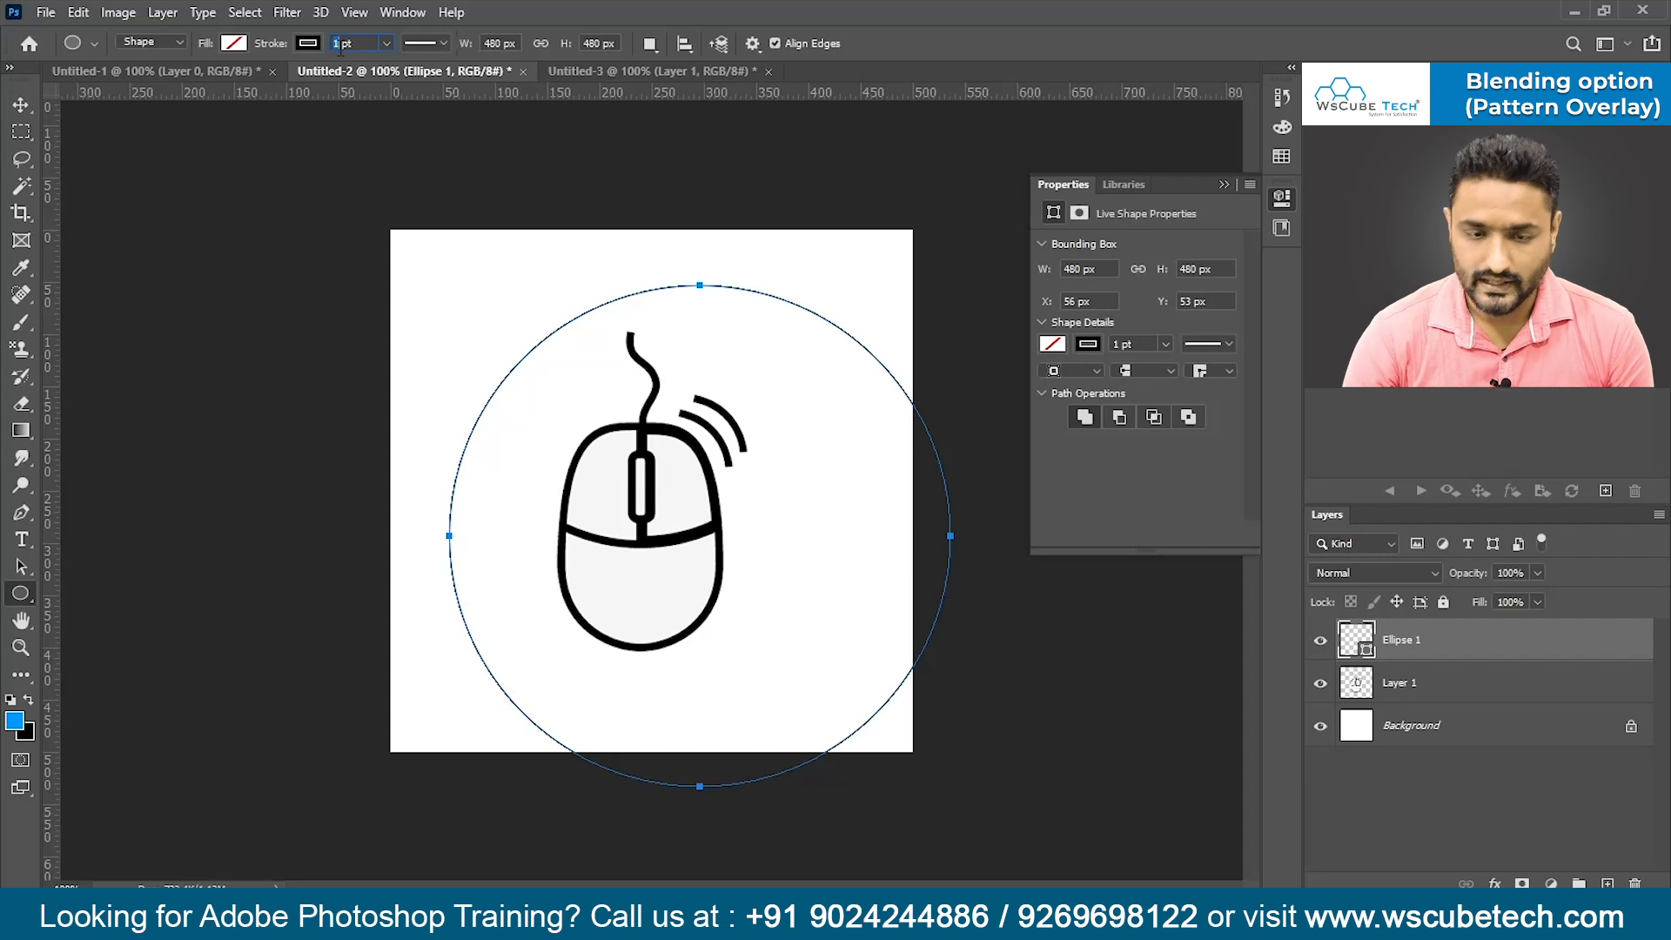
{"action": "type", "text": "5"}
{"action": "key", "text": "Return"}
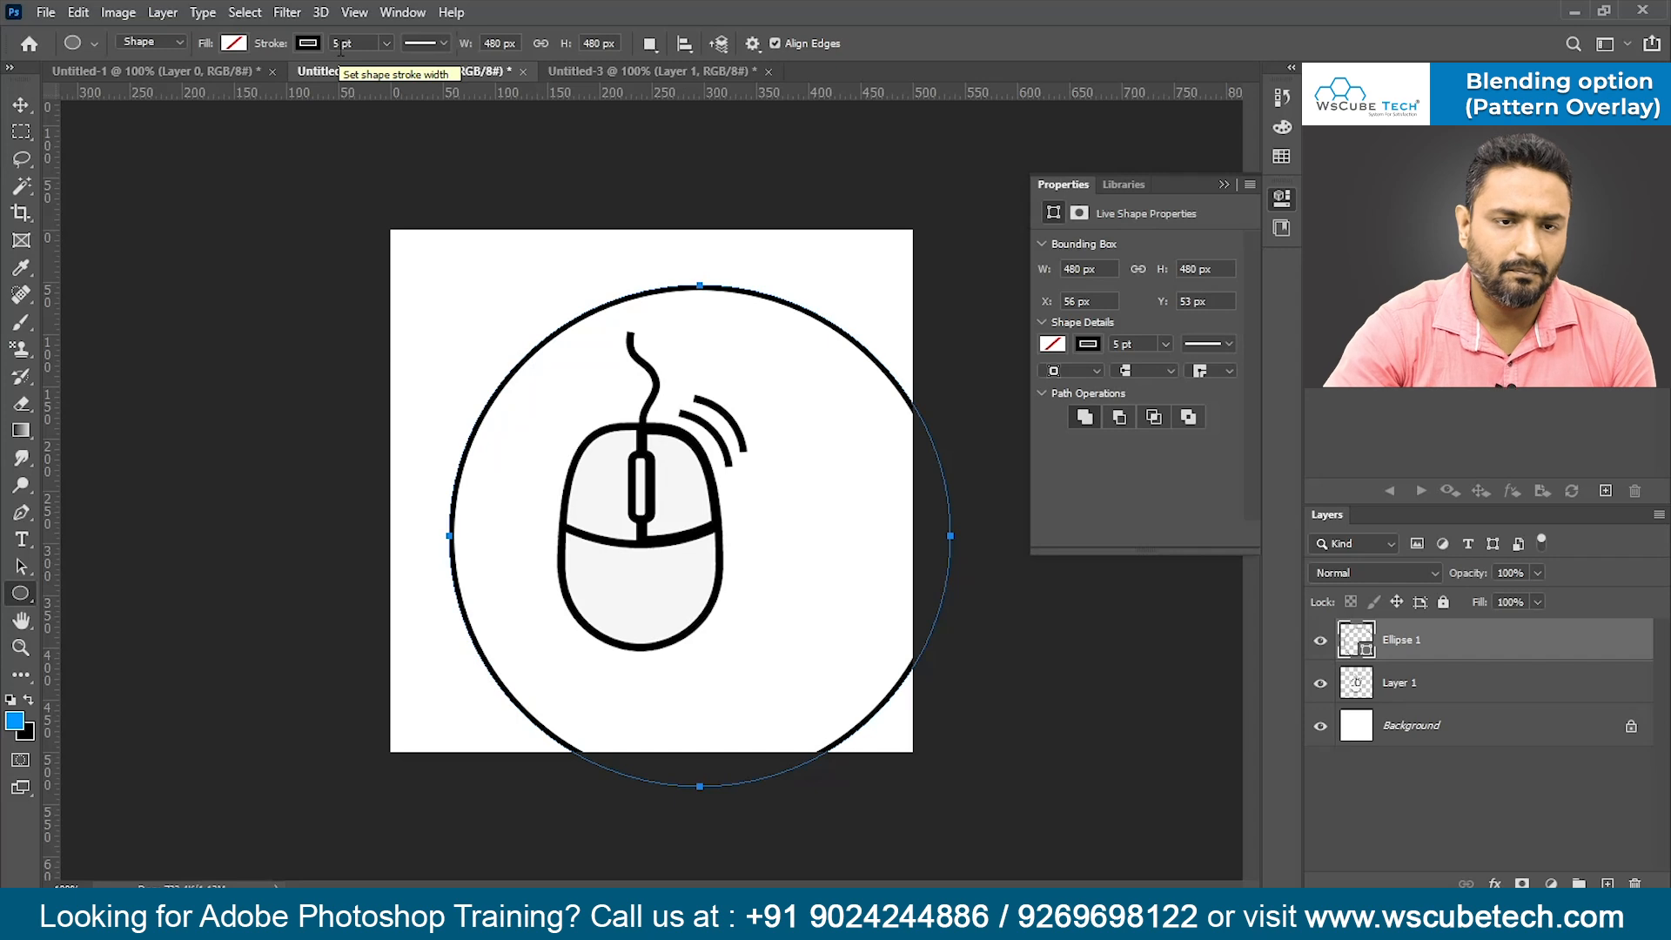
{"action": "double_click", "coordinate": [333, 43]}
{"action": "type", "text": "7"}
{"action": "key", "text": "Return"}
{"action": "key", "text": "Return"}
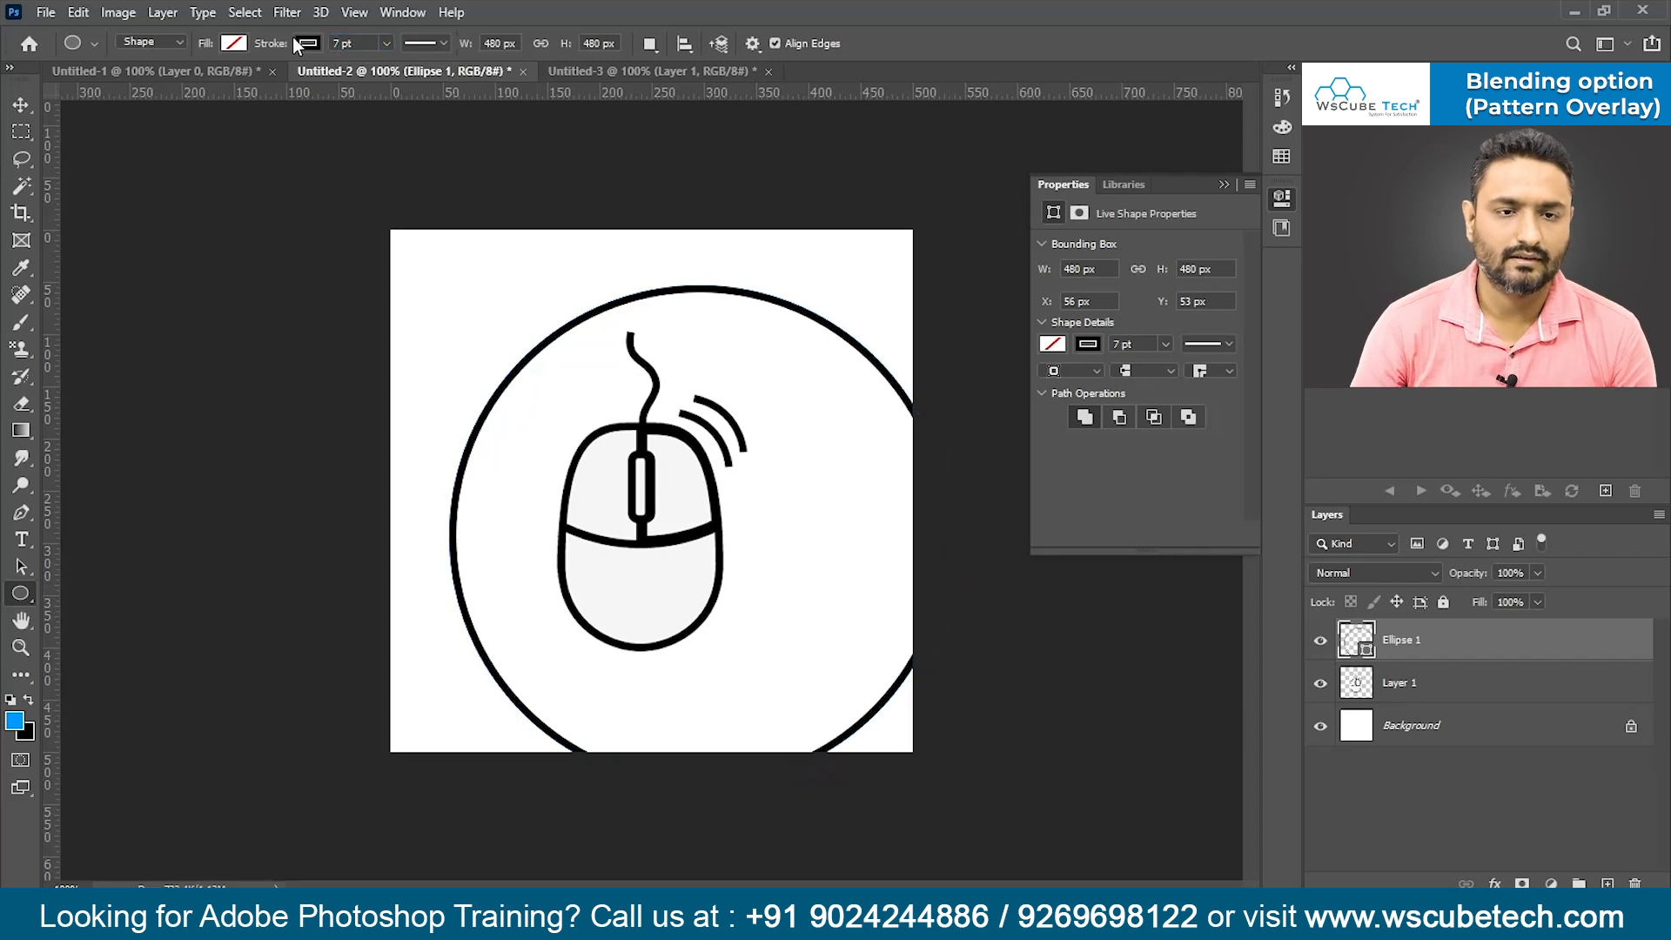
- Align the circle to the canvas's horizontal and vertical centers, deselect and collapse the shape properties
{"action": "key", "text": "v"}
{"action": "key", "text": "ctrl+a"}
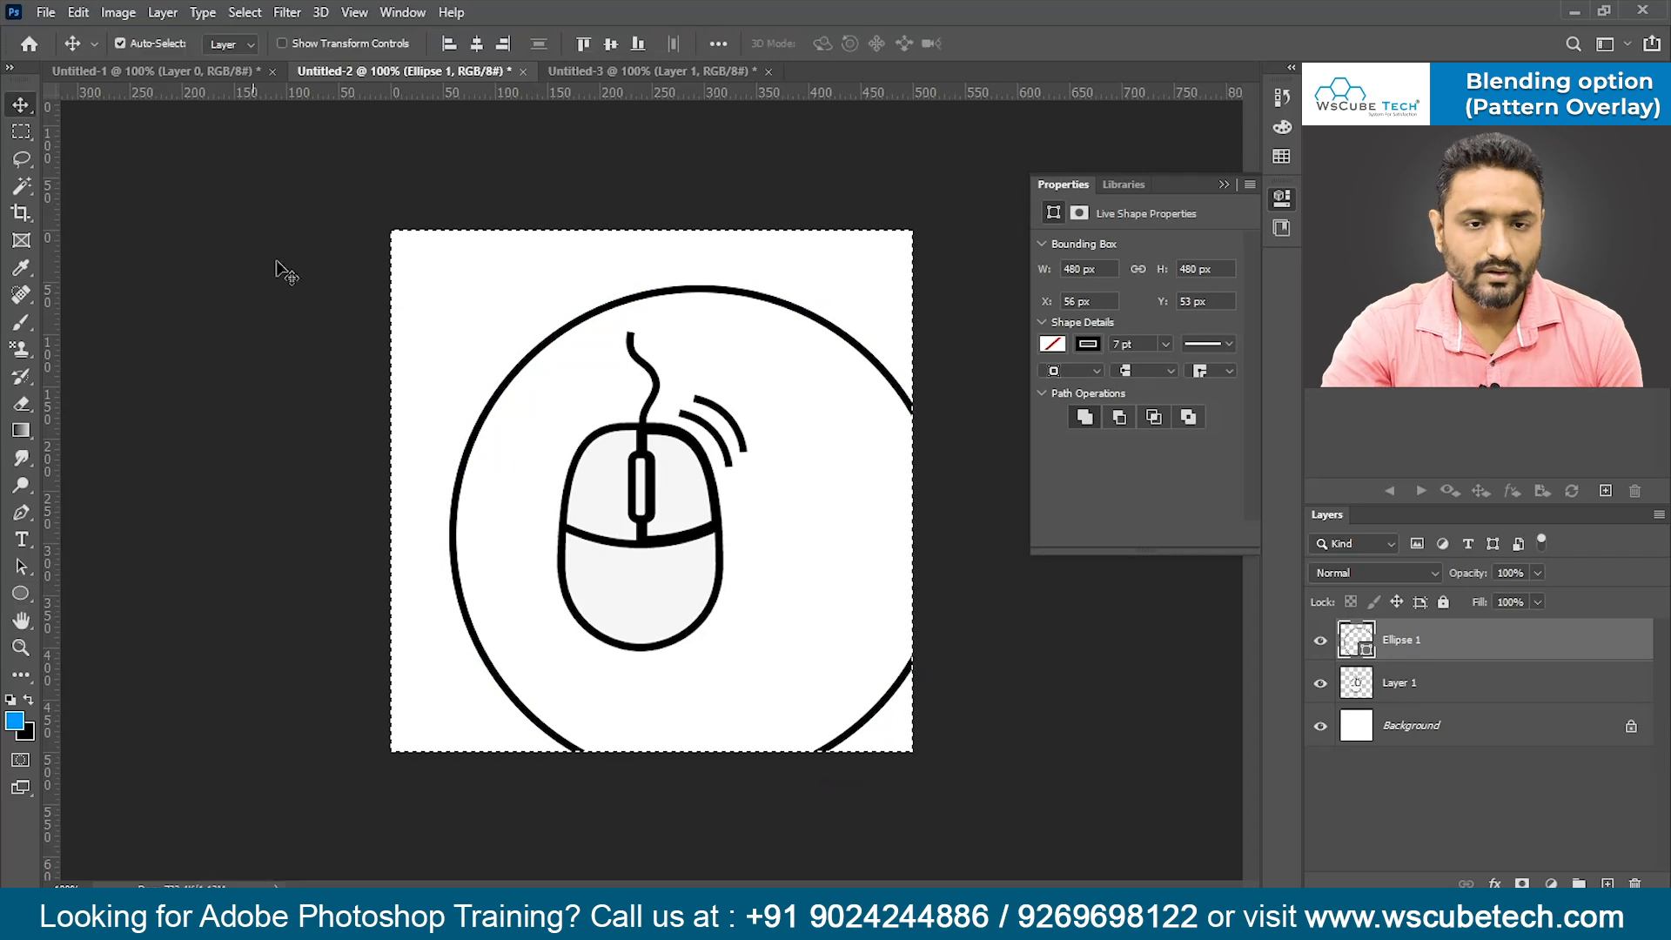
{"action": "left_click", "coordinate": [487, 44]}
{"action": "left_click", "coordinate": [606, 45]}
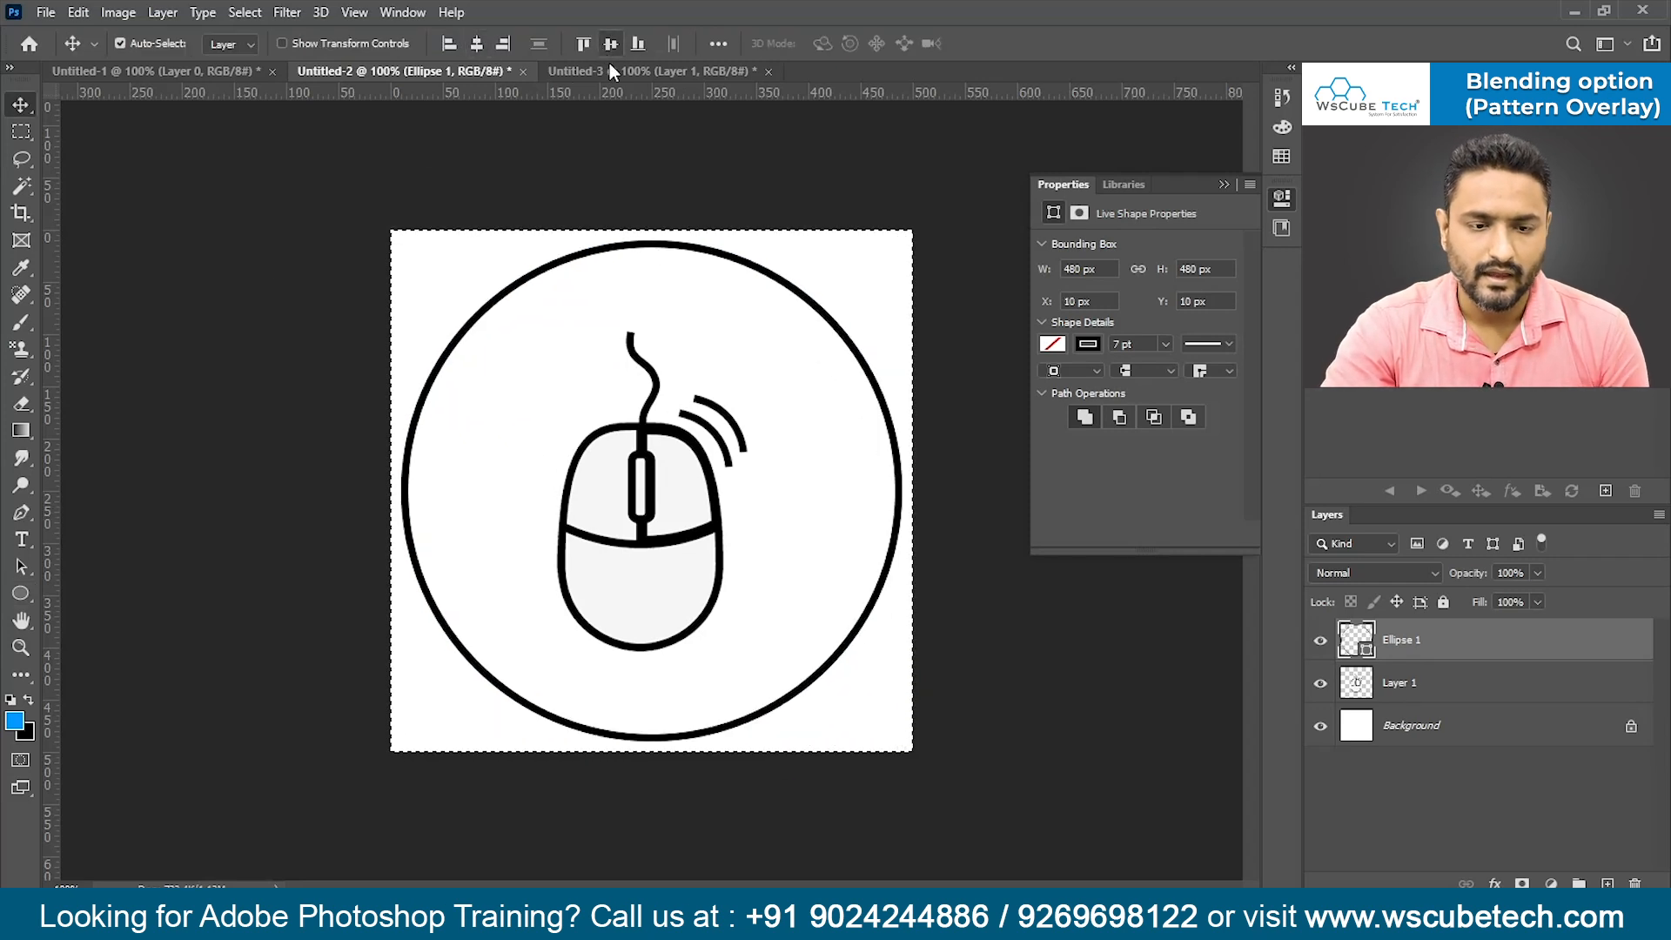
{"action": "key", "text": "ctrl+d"}
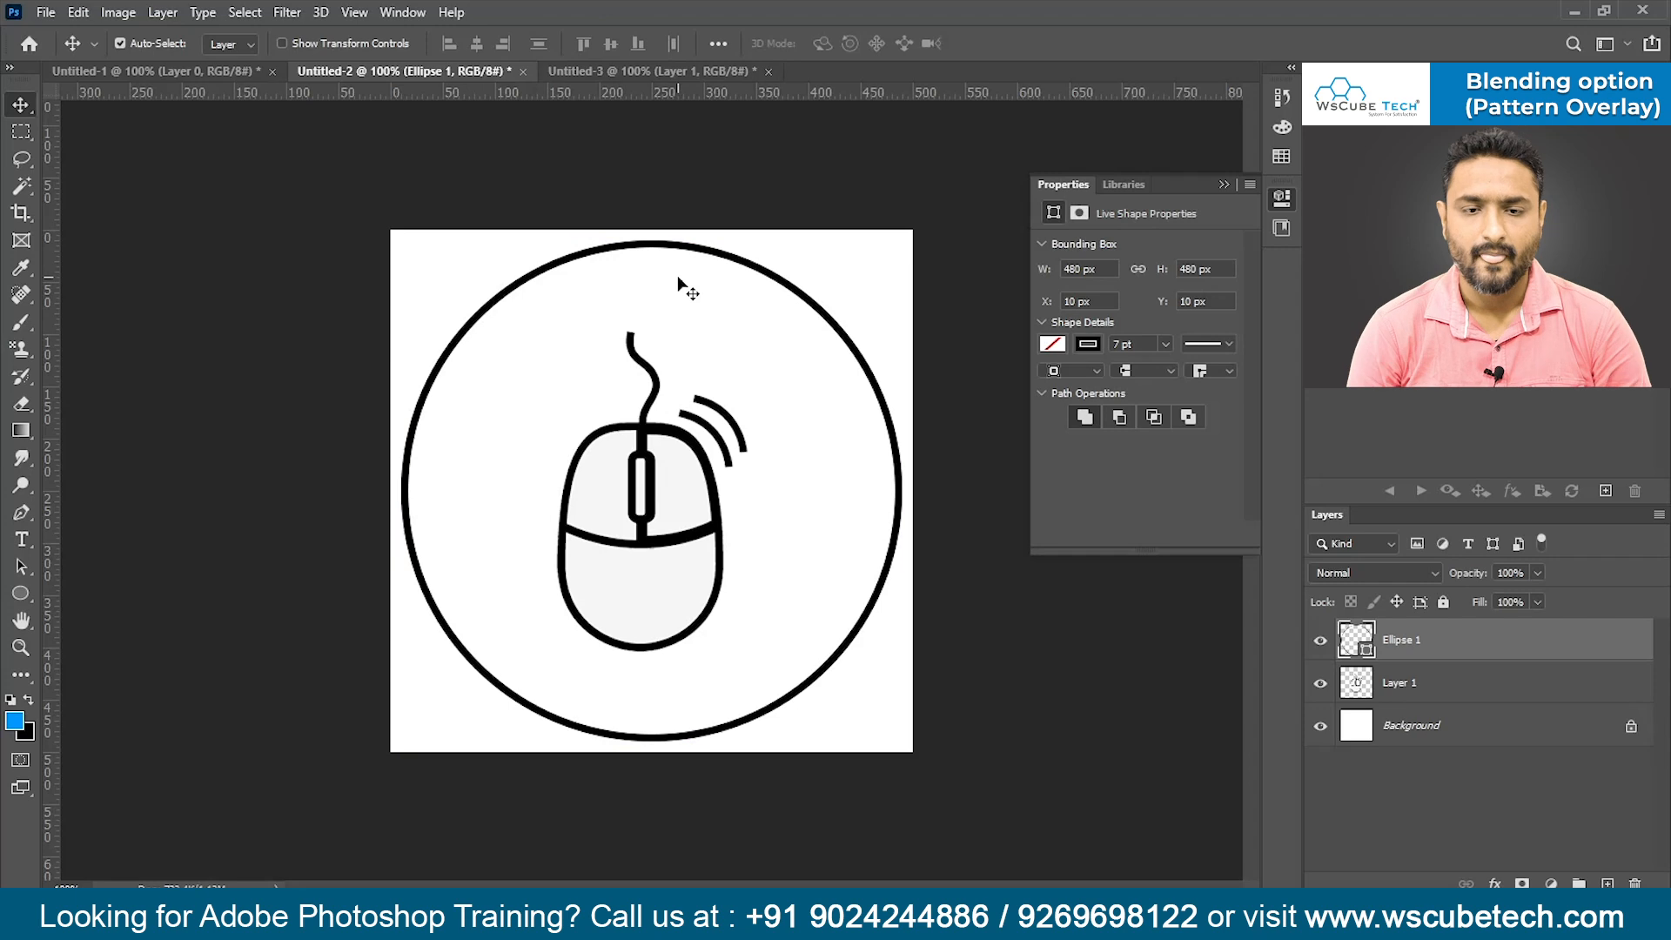
{"action": "left_click", "coordinate": [1224, 184]}
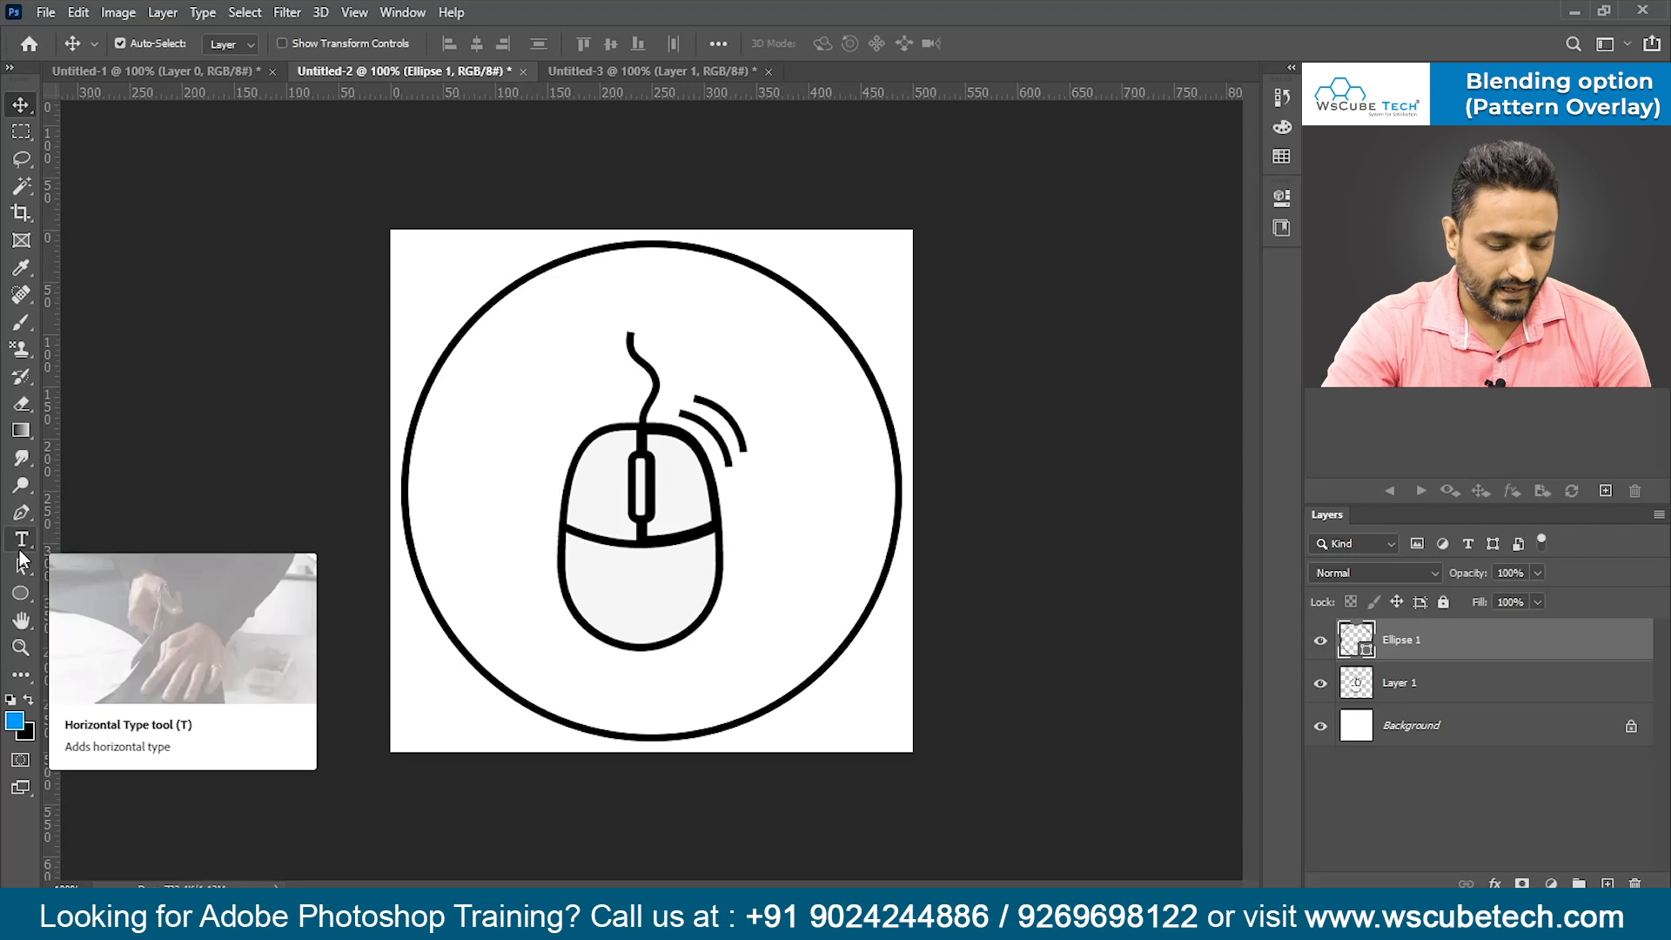
- Draw a wavy, unfilled 7 pt line with the Pen Tool from the mouse cord's upper end to the circle's outline
{"action": "key", "text": "p"}
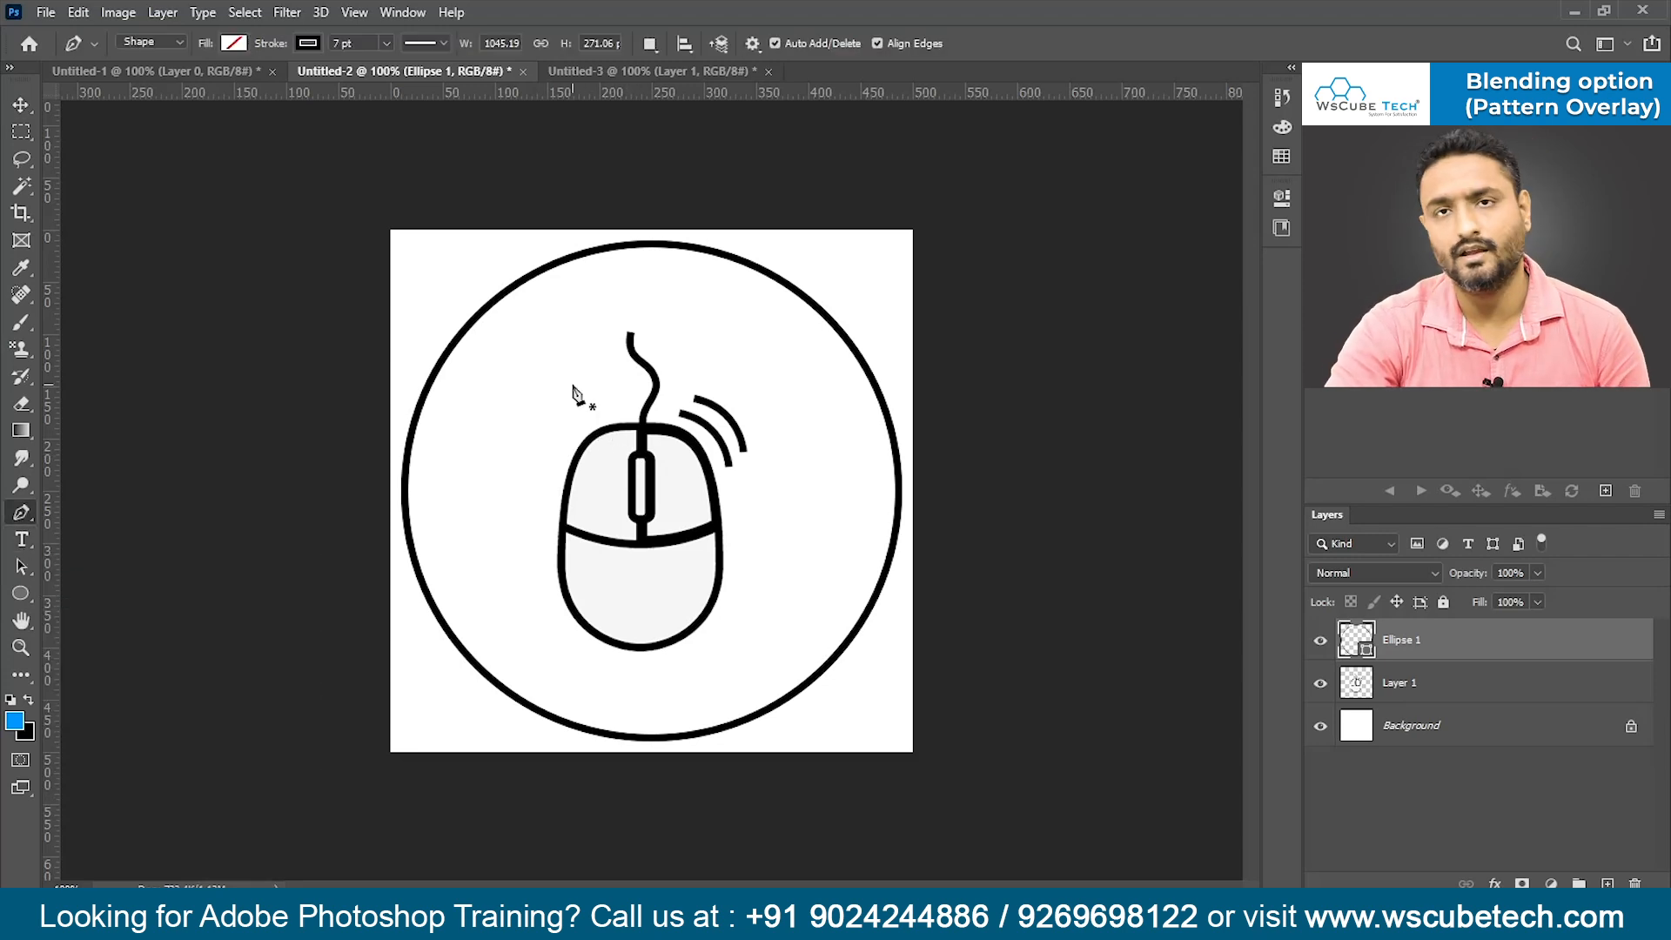
{"action": "key", "text": "ctrl+plus"}
{"action": "key", "text": "ctrl+plus"}
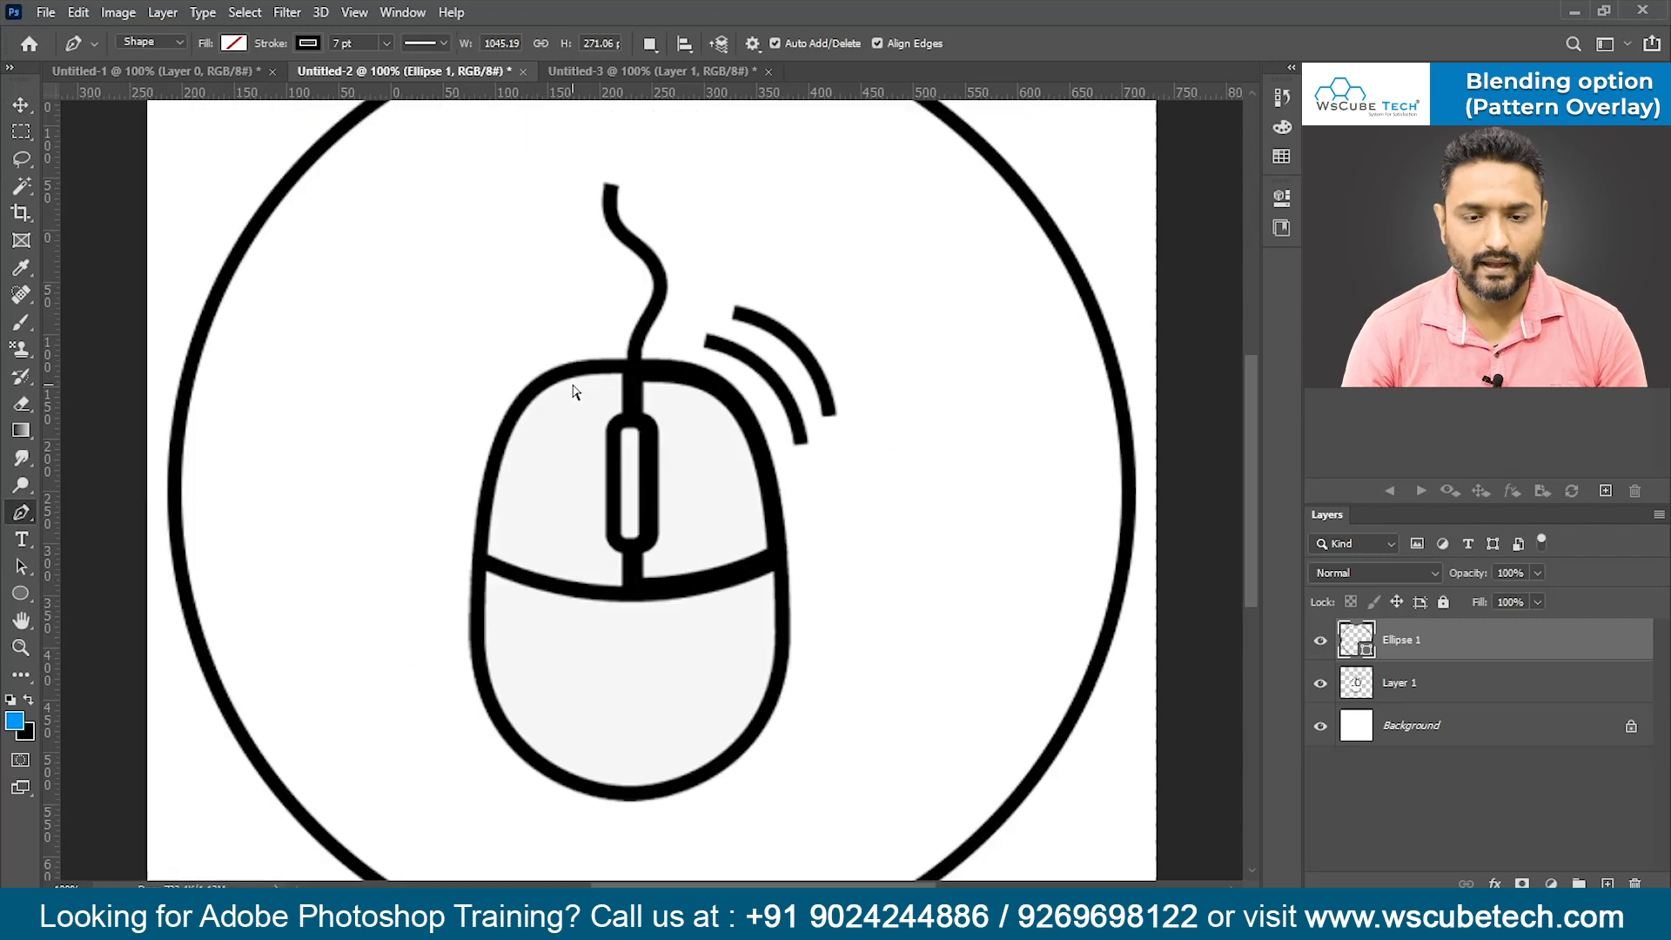
{"action": "left_click_drag", "start_coordinate": [628, 410], "coordinate": [637, 774]}
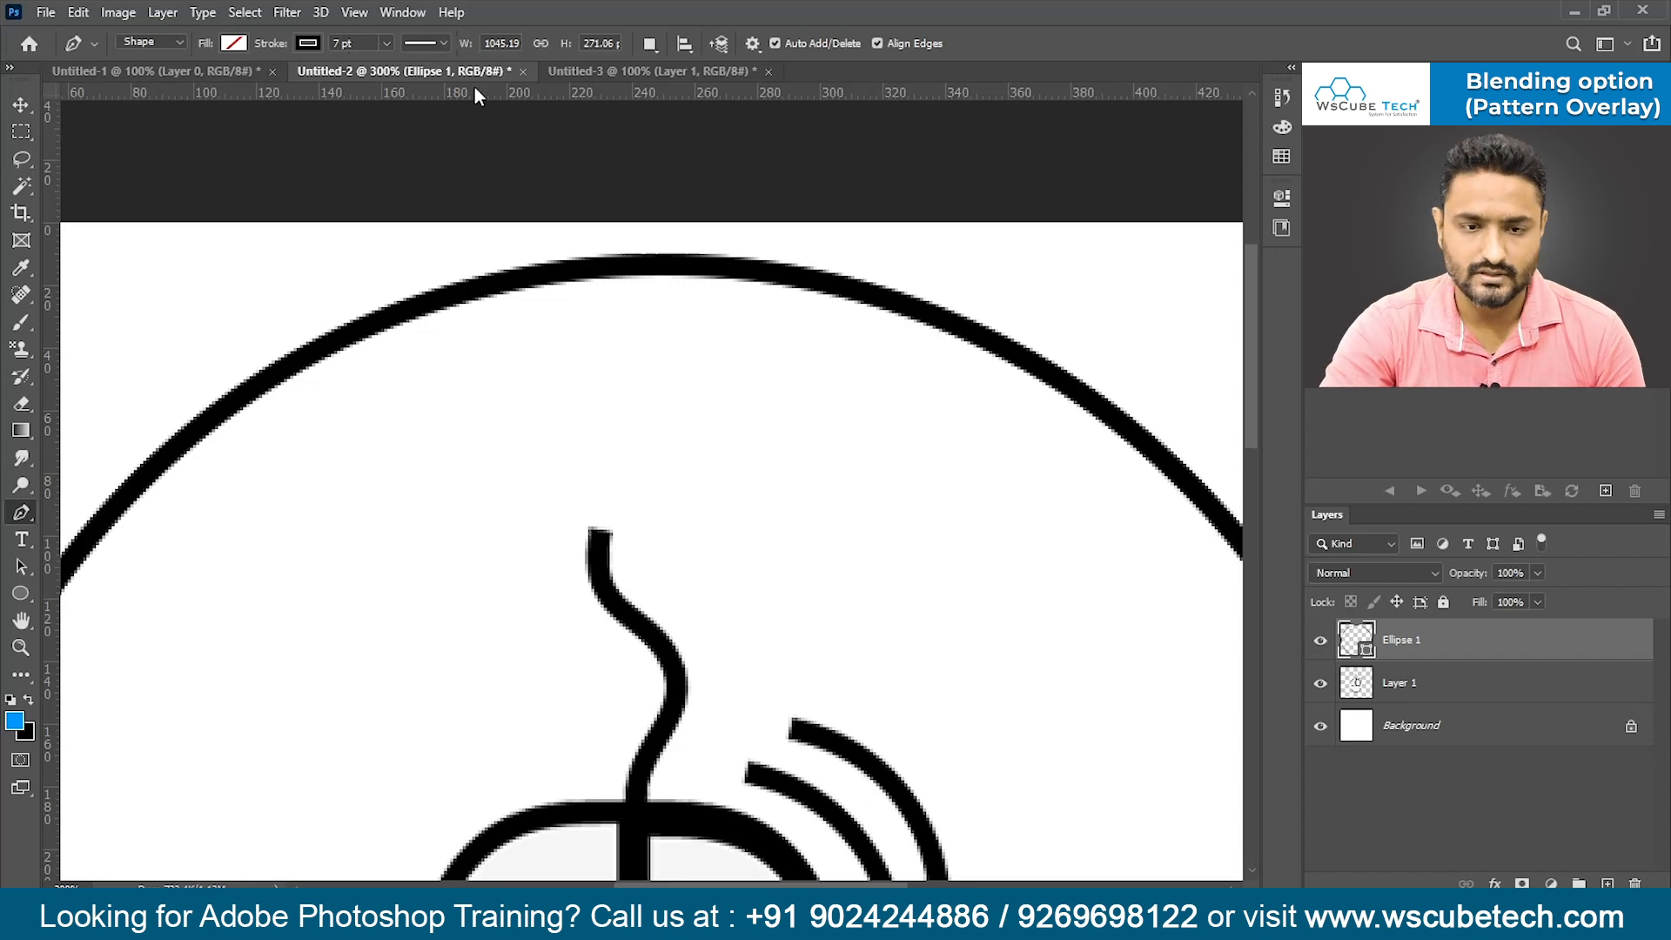
{"action": "left_click", "coordinate": [599, 528]}
{"action": "left_click", "coordinate": [541, 285]}
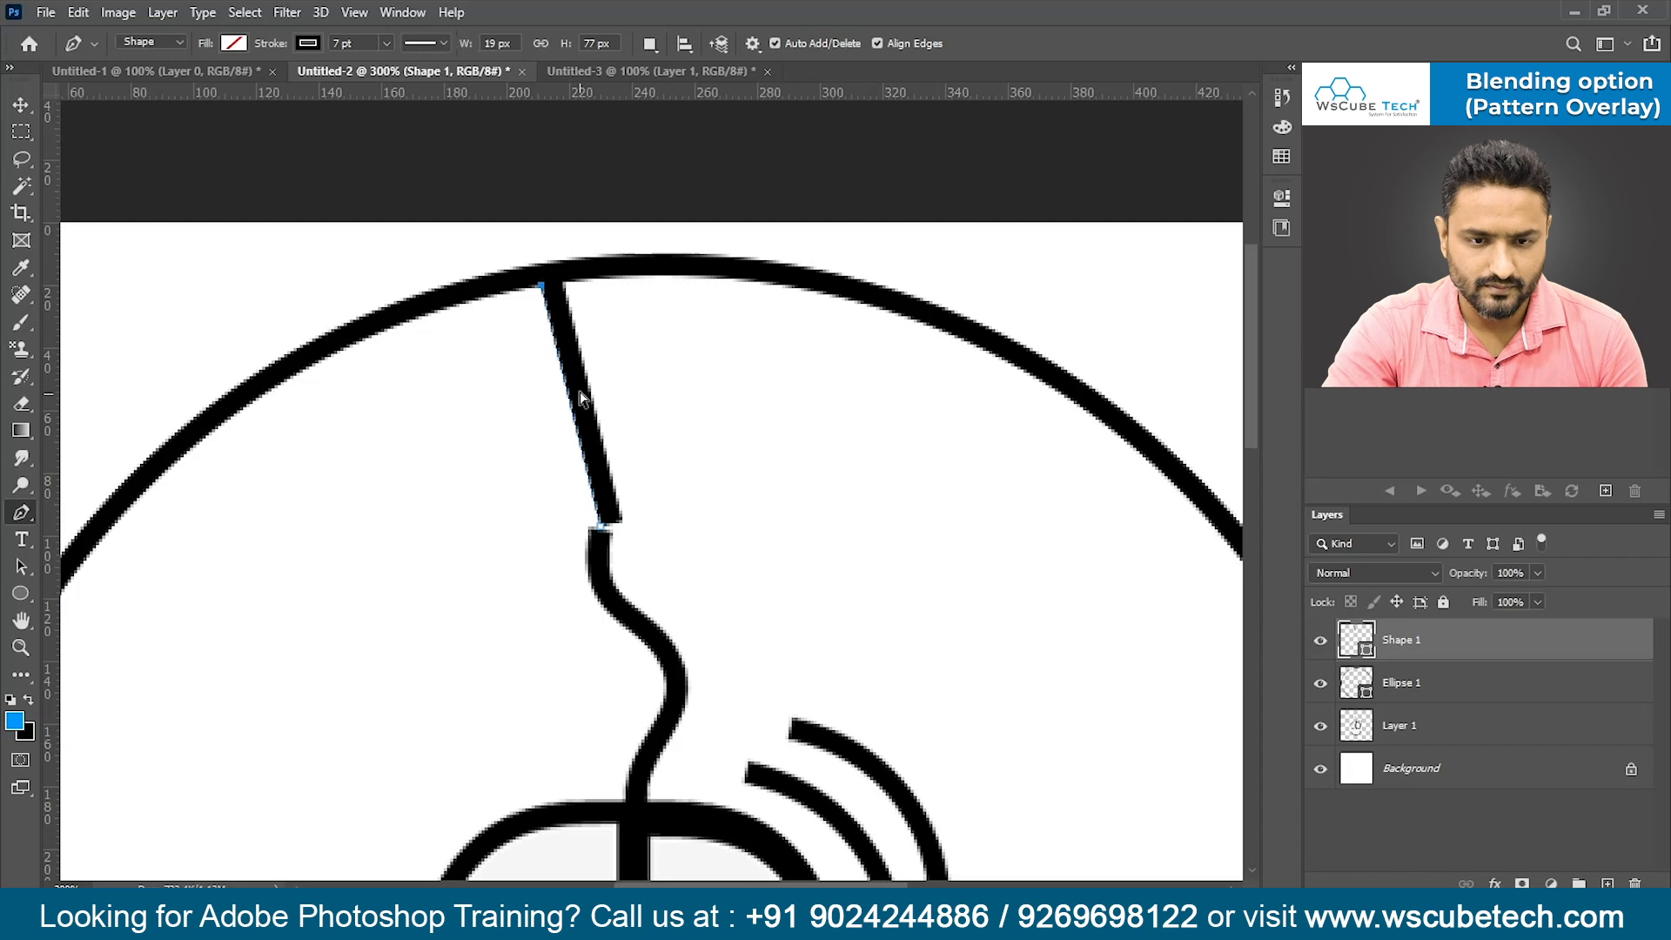
{"action": "key", "text": "ctrl+z"}
{"action": "mouse_move", "coordinate": [600, 540]}
{"action": "left_mouse_down"}
{"action": "mouse_move", "coordinate": [600, 407]}
{"action": "mouse_move", "coordinate": [601, 479]}
{"action": "mouse_move", "coordinate": [668, 506]}
{"action": "mouse_move", "coordinate": [605, 538]}
{"action": "left_mouse_up"}
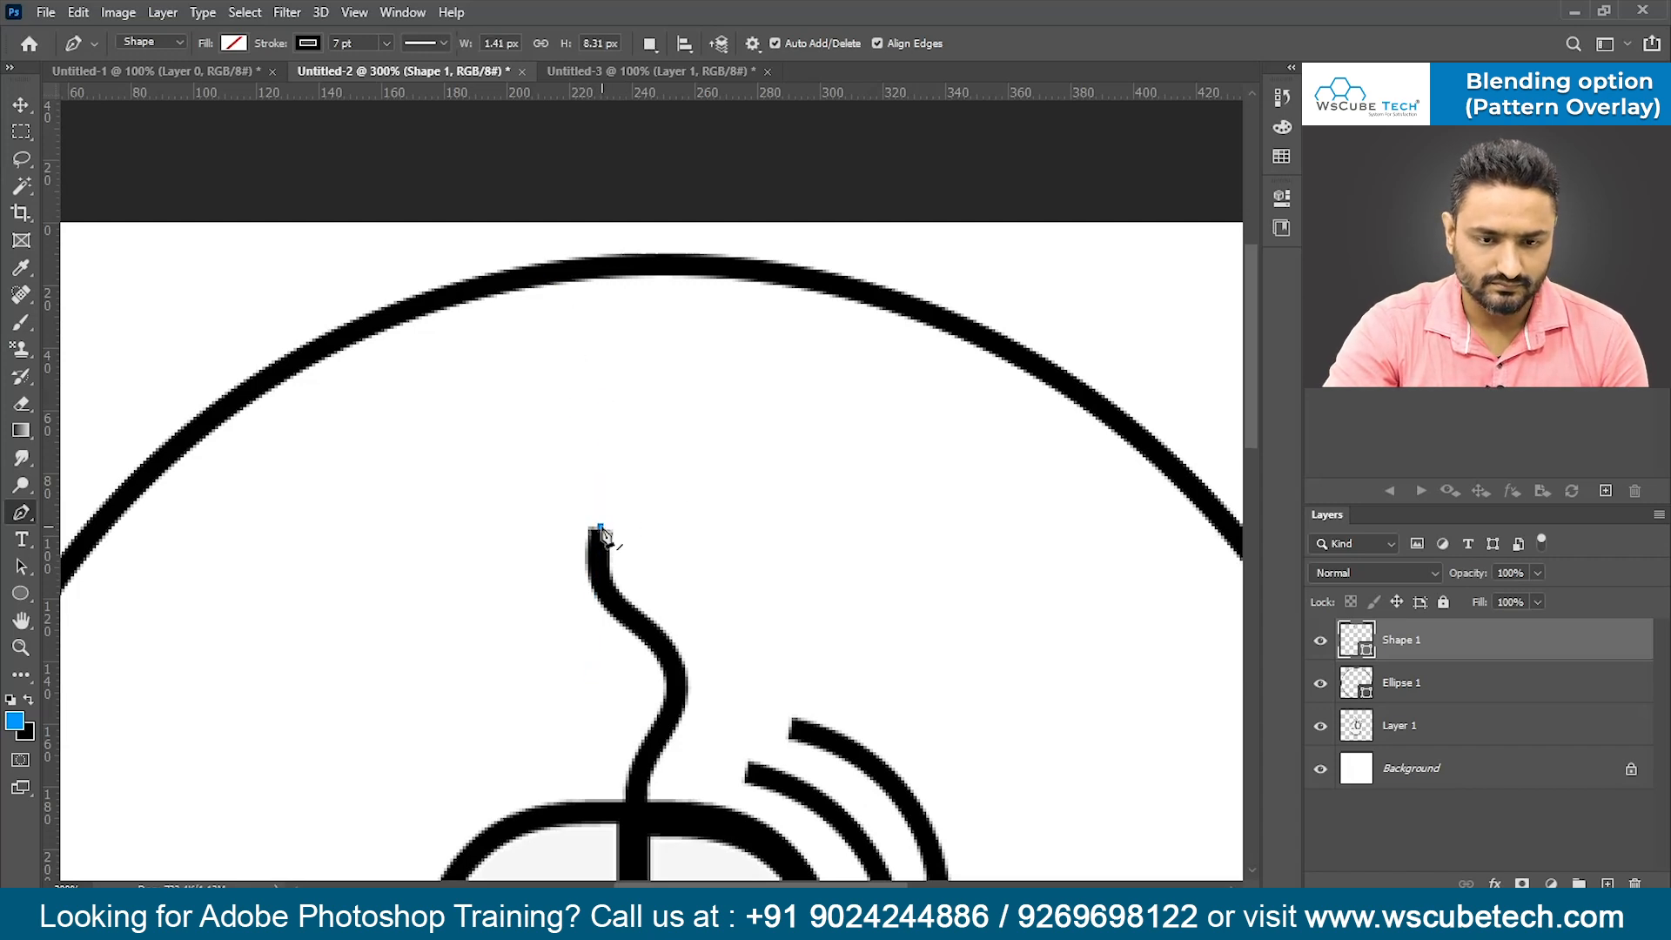
{"action": "left_click", "coordinate": [590, 416]}
{"action": "left_click_drag", "start_coordinate": [595, 416], "coordinate": [653, 419]}
{"action": "mouse_move", "coordinate": [606, 328]}
{"action": "left_mouse_down"}
{"action": "mouse_move", "coordinate": [509, 305]}
{"action": "mouse_move", "coordinate": [510, 277]}
{"action": "left_mouse_up"}
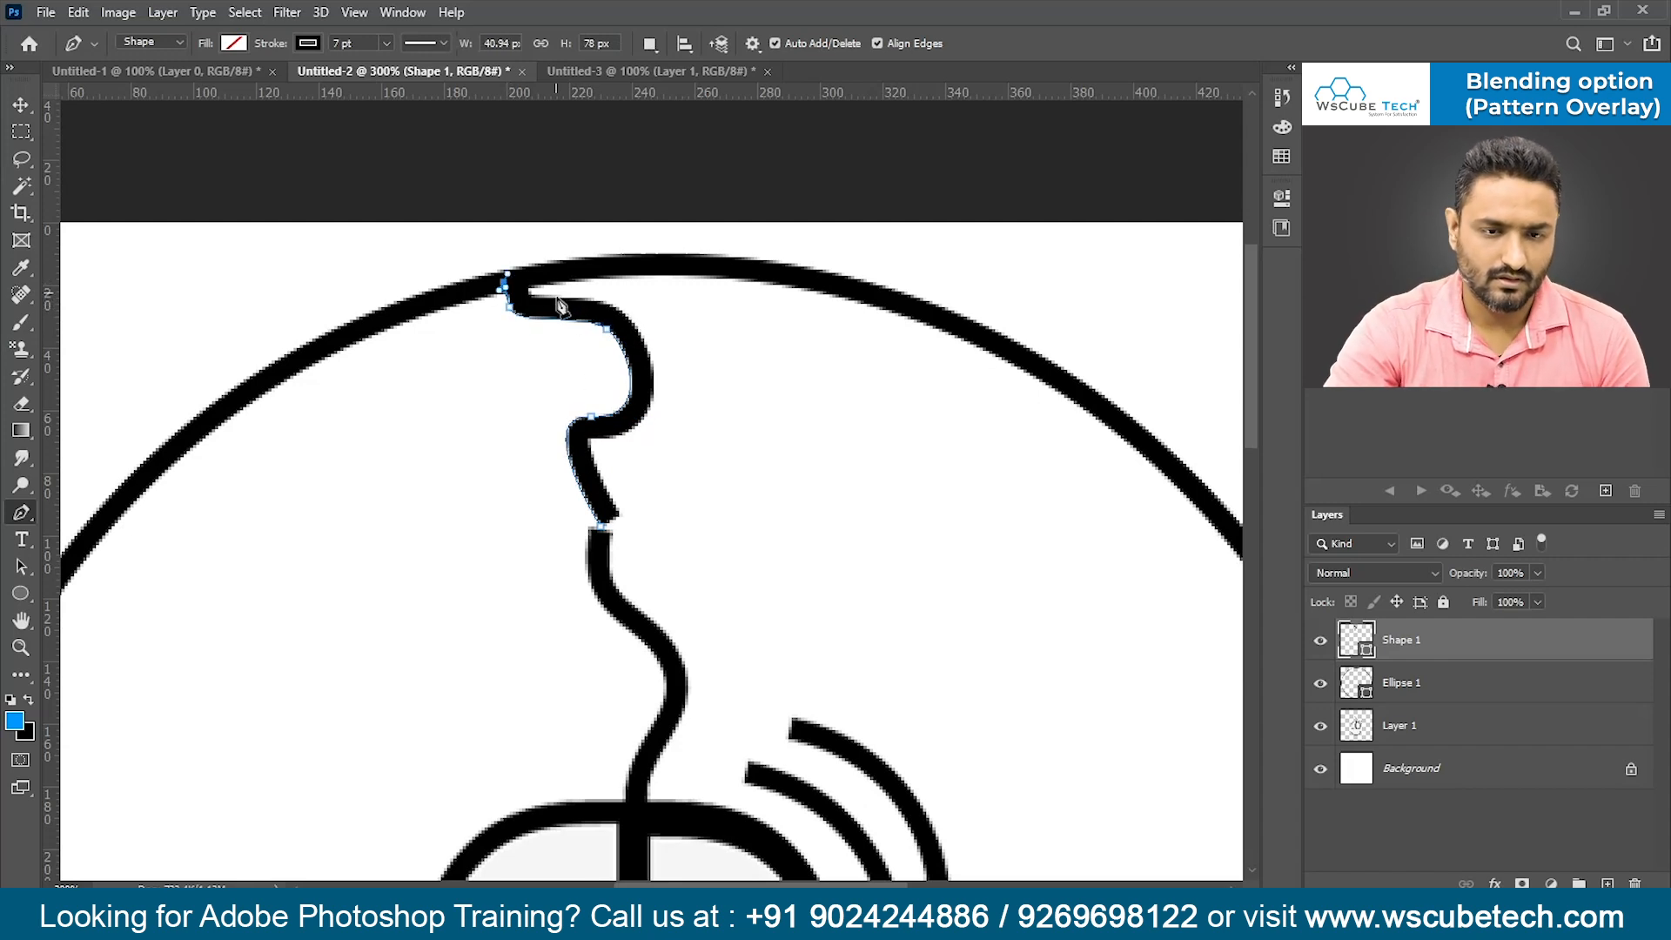
{"action": "key", "text": "Return"}
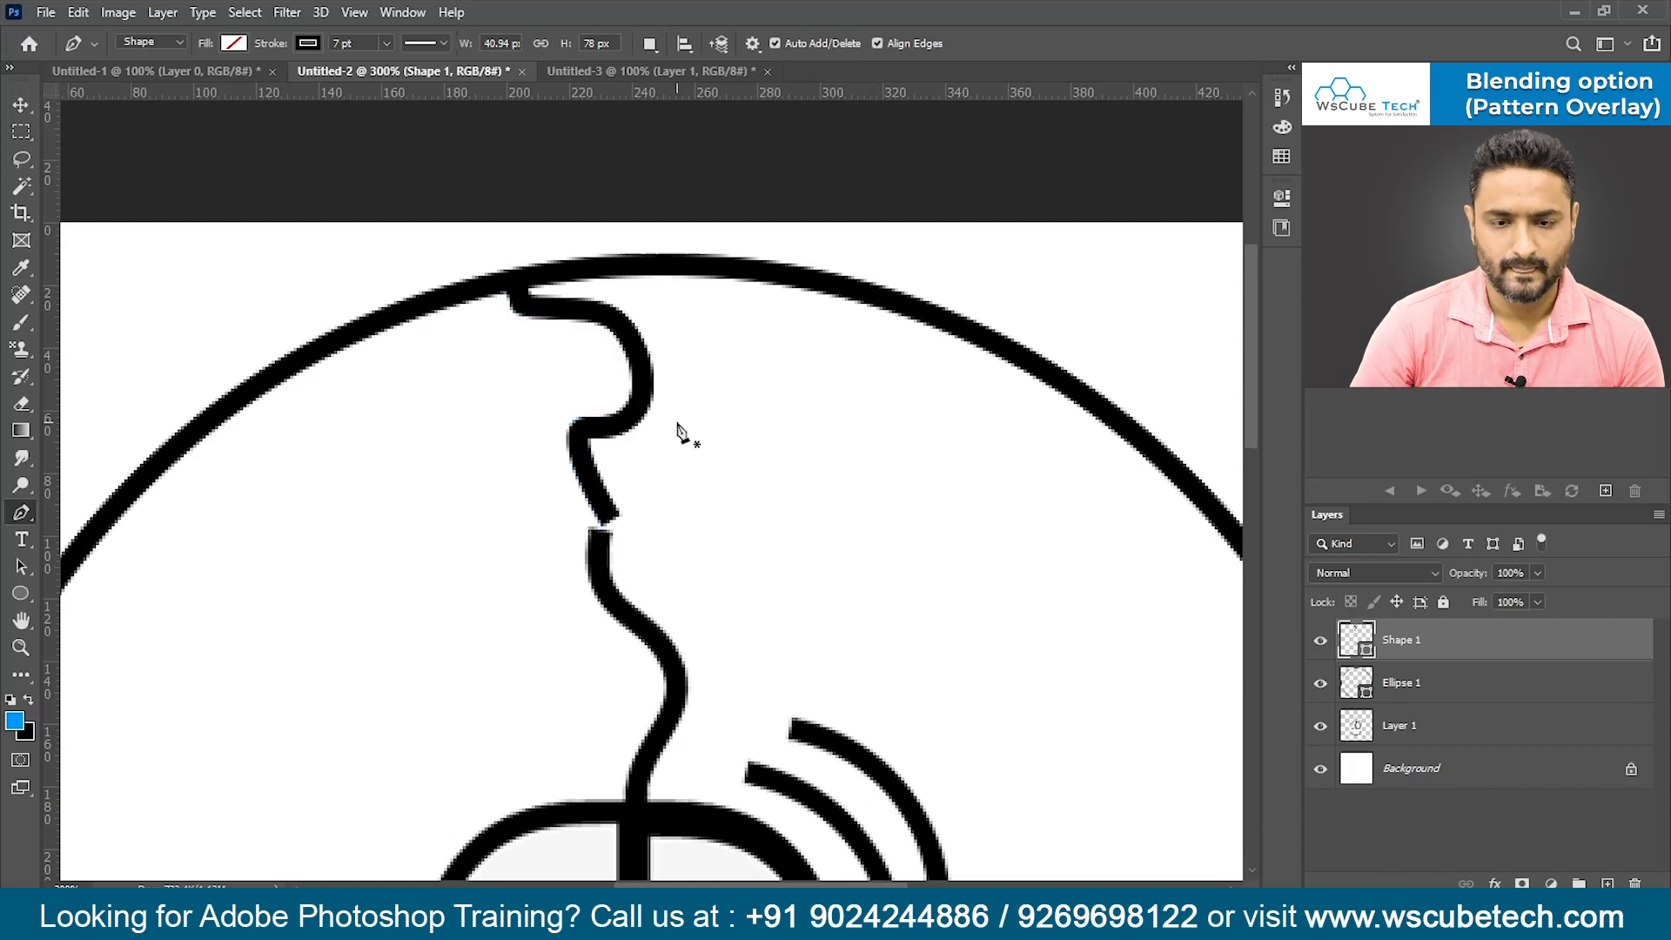
- Nudge the wavy line sideways and down so its lower end meets the upper end of the mouse cord
{"action": "key", "text": "v"}
{"action": "key", "text": "Left"}
{"action": "key", "text": "Left"}
{"action": "key", "text": "Left"}
{"action": "key", "text": "Left"}
{"action": "key", "text": "Left"}
{"action": "key", "text": "Left"}
{"action": "key", "text": "Left"}
{"action": "key", "text": "Left"}
{"action": "key", "text": "Left"}
{"action": "key", "text": "Left"}
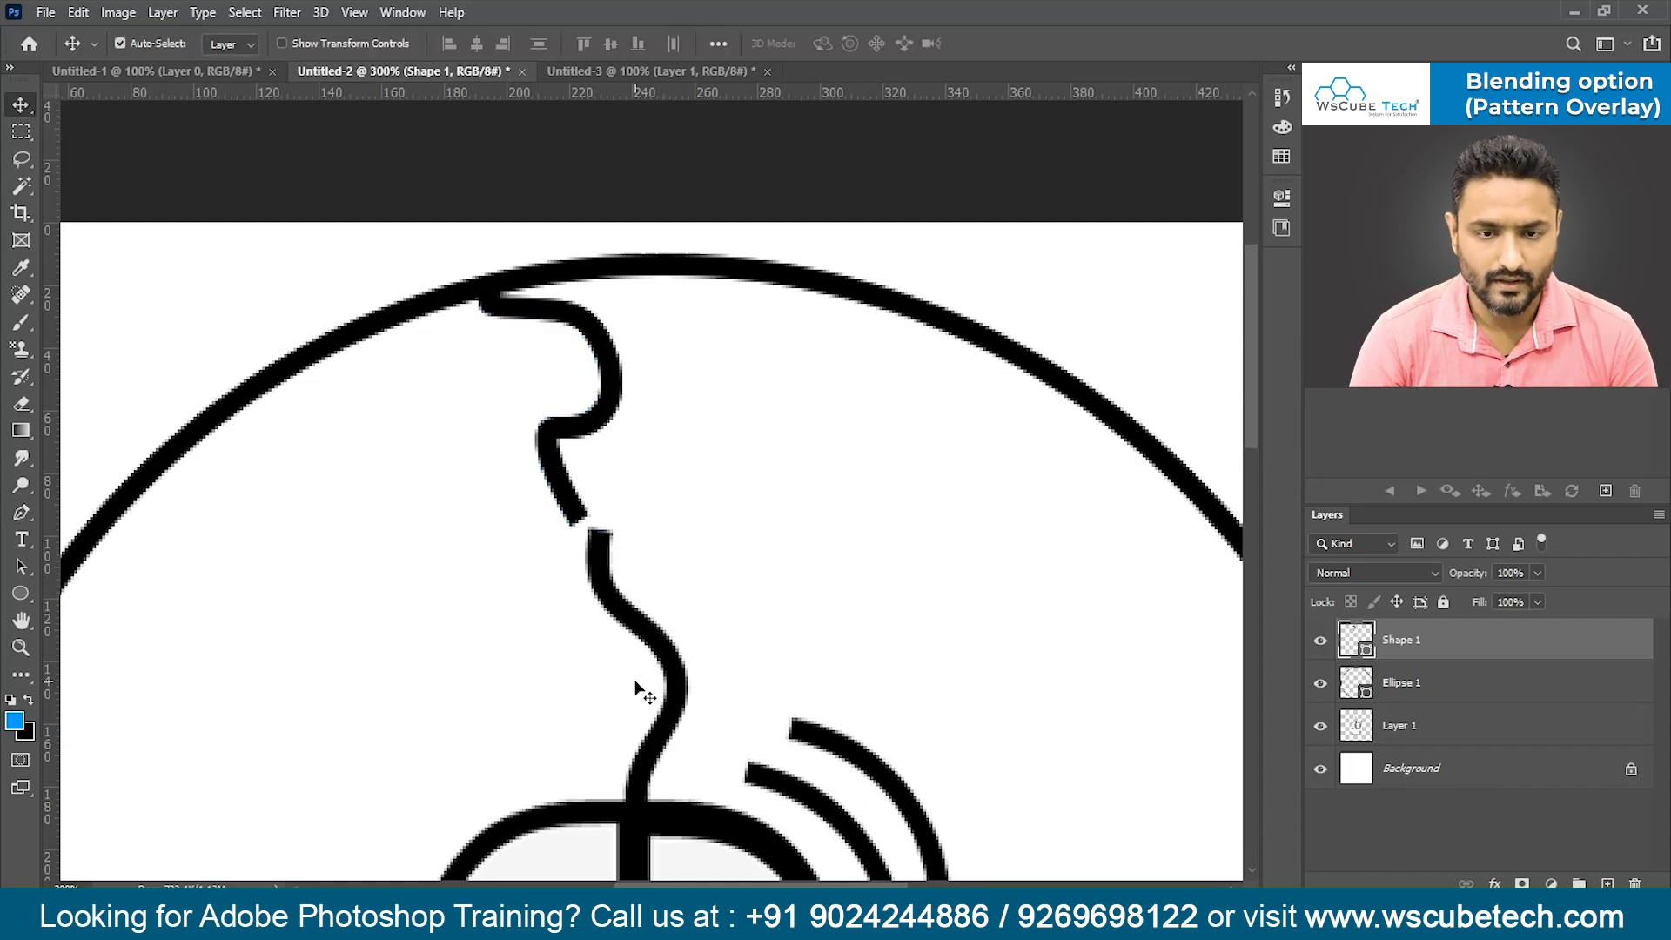
{"action": "key", "text": "Right"}
{"action": "key", "text": "Right"}
{"action": "key", "text": "Right"}
{"action": "key", "text": "Right"}
{"action": "key", "text": "Right"}
{"action": "key", "text": "Right"}
{"action": "key", "text": "Right"}
{"action": "key", "text": "Down"}
{"action": "key", "text": "Down"}
{"action": "key", "text": "Down"}
{"action": "key", "text": "Down"}
{"action": "key", "text": "Down"}
{"action": "key", "text": "Down"}
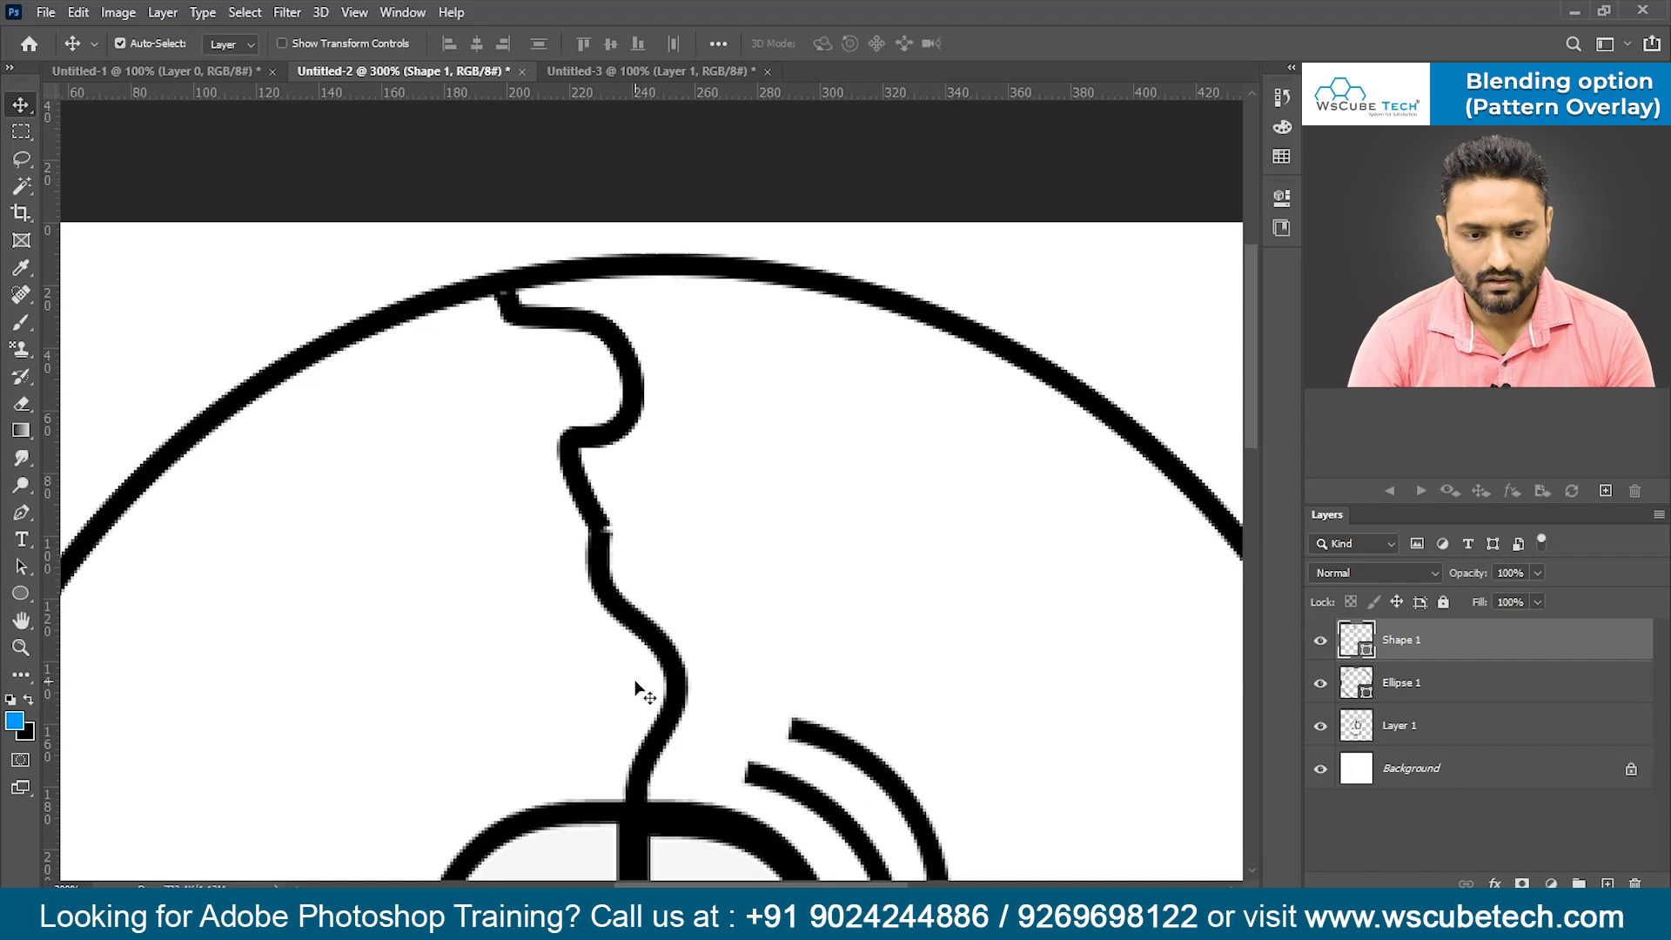
- Scale the wavy line proportionally to about 103.7% so its upper end reaches the circle's outline
{"action": "key", "text": "ctrl+t"}
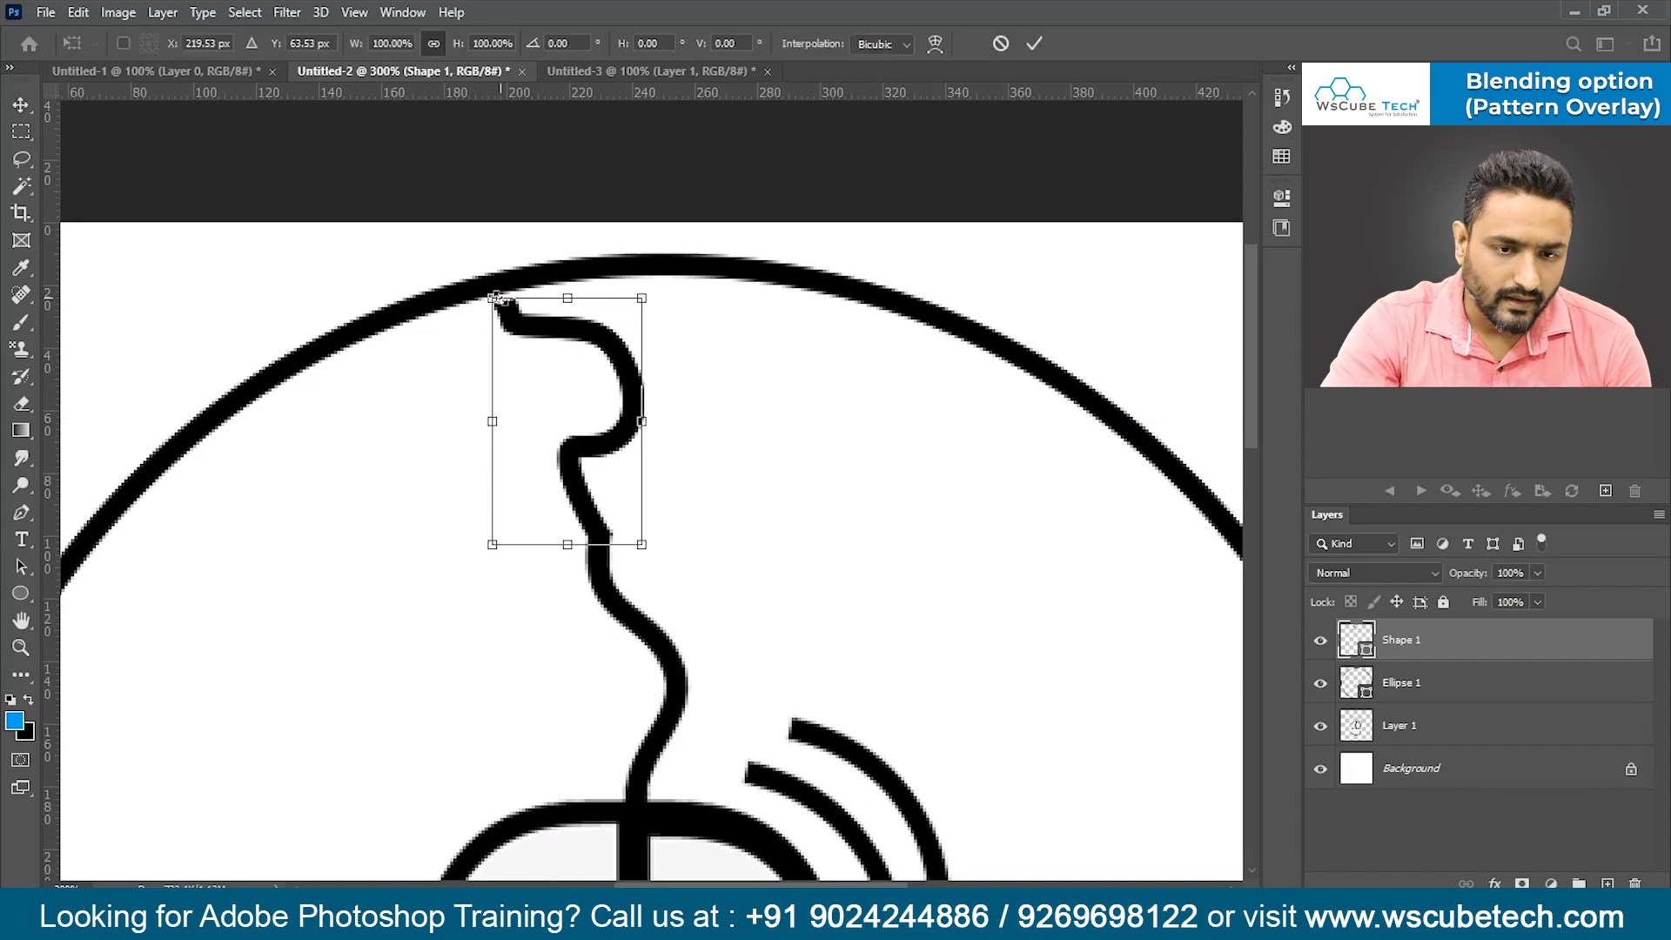
{"action": "left_click_drag", "start_coordinate": [487, 293], "coordinate": [485, 290]}
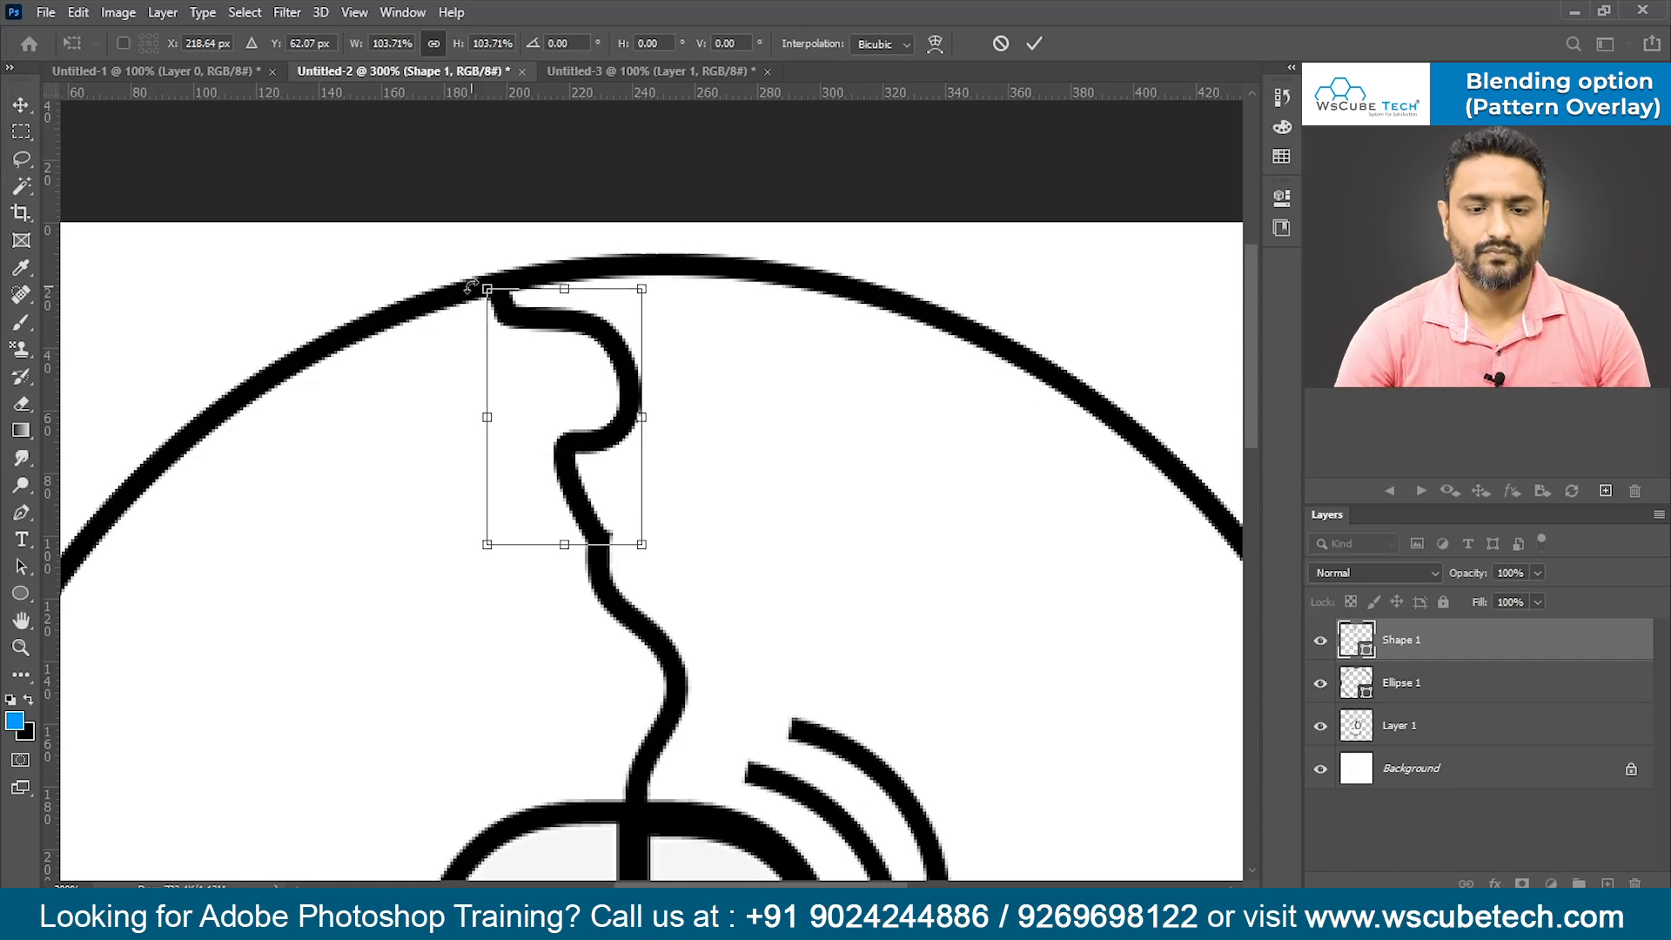
{"action": "key", "text": "Return"}
{"action": "scroll", "coordinate": [482, 292], "scroll_direction": "down", "scroll_amount": 2}
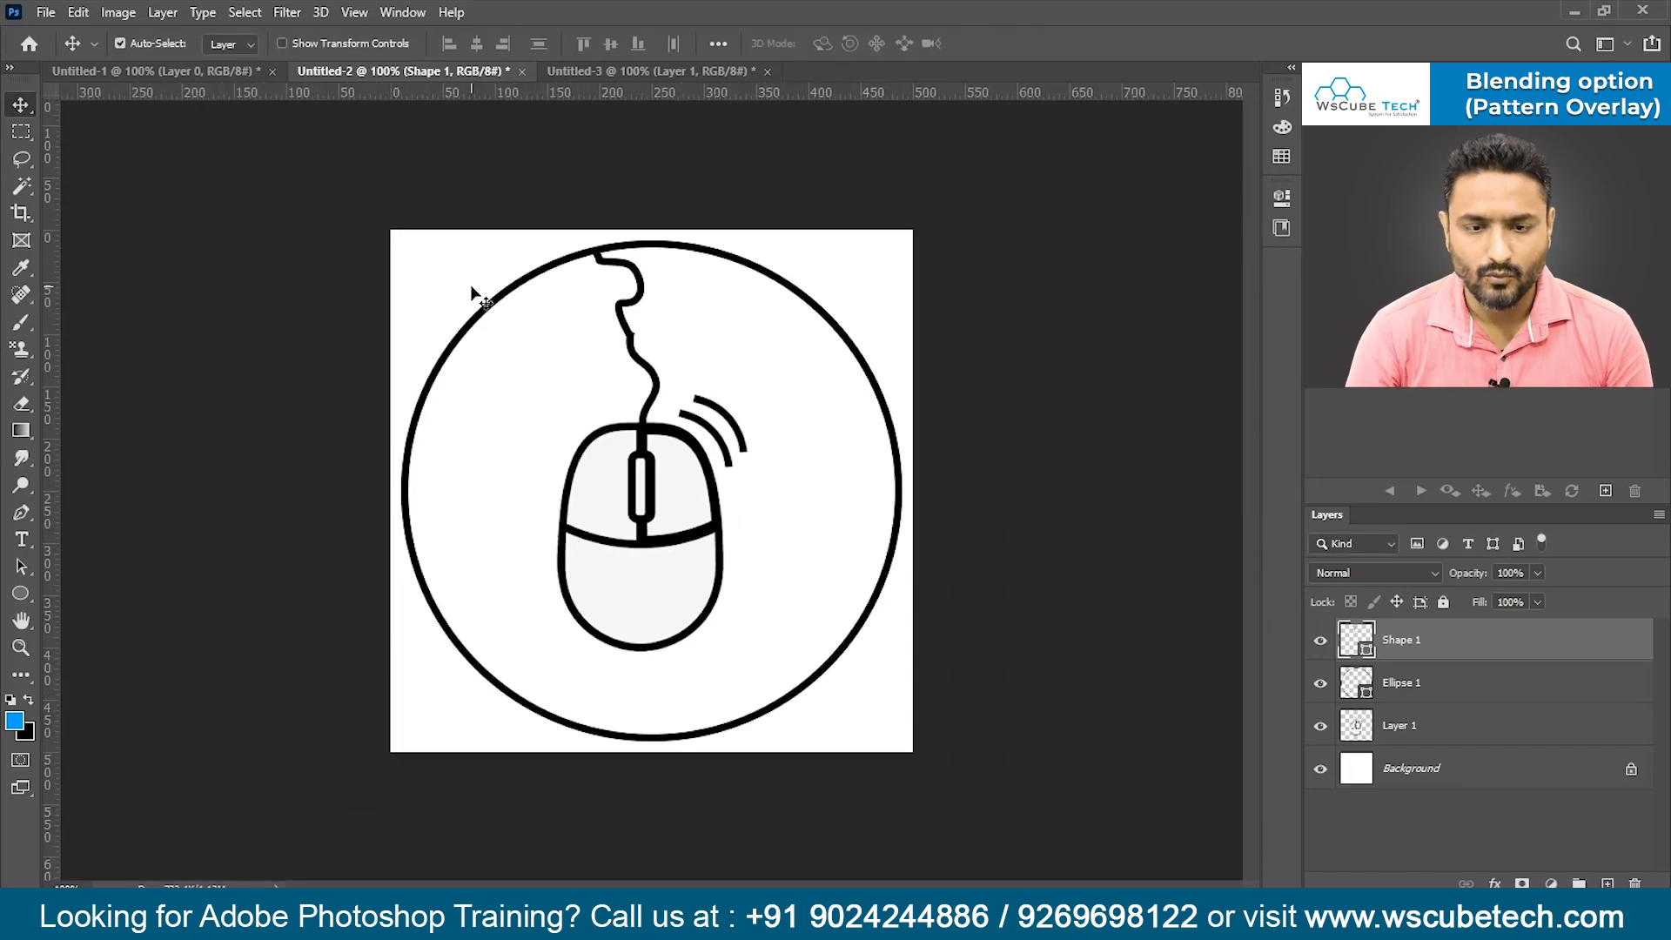
{"action": "key", "text": "ctrl+plus"}
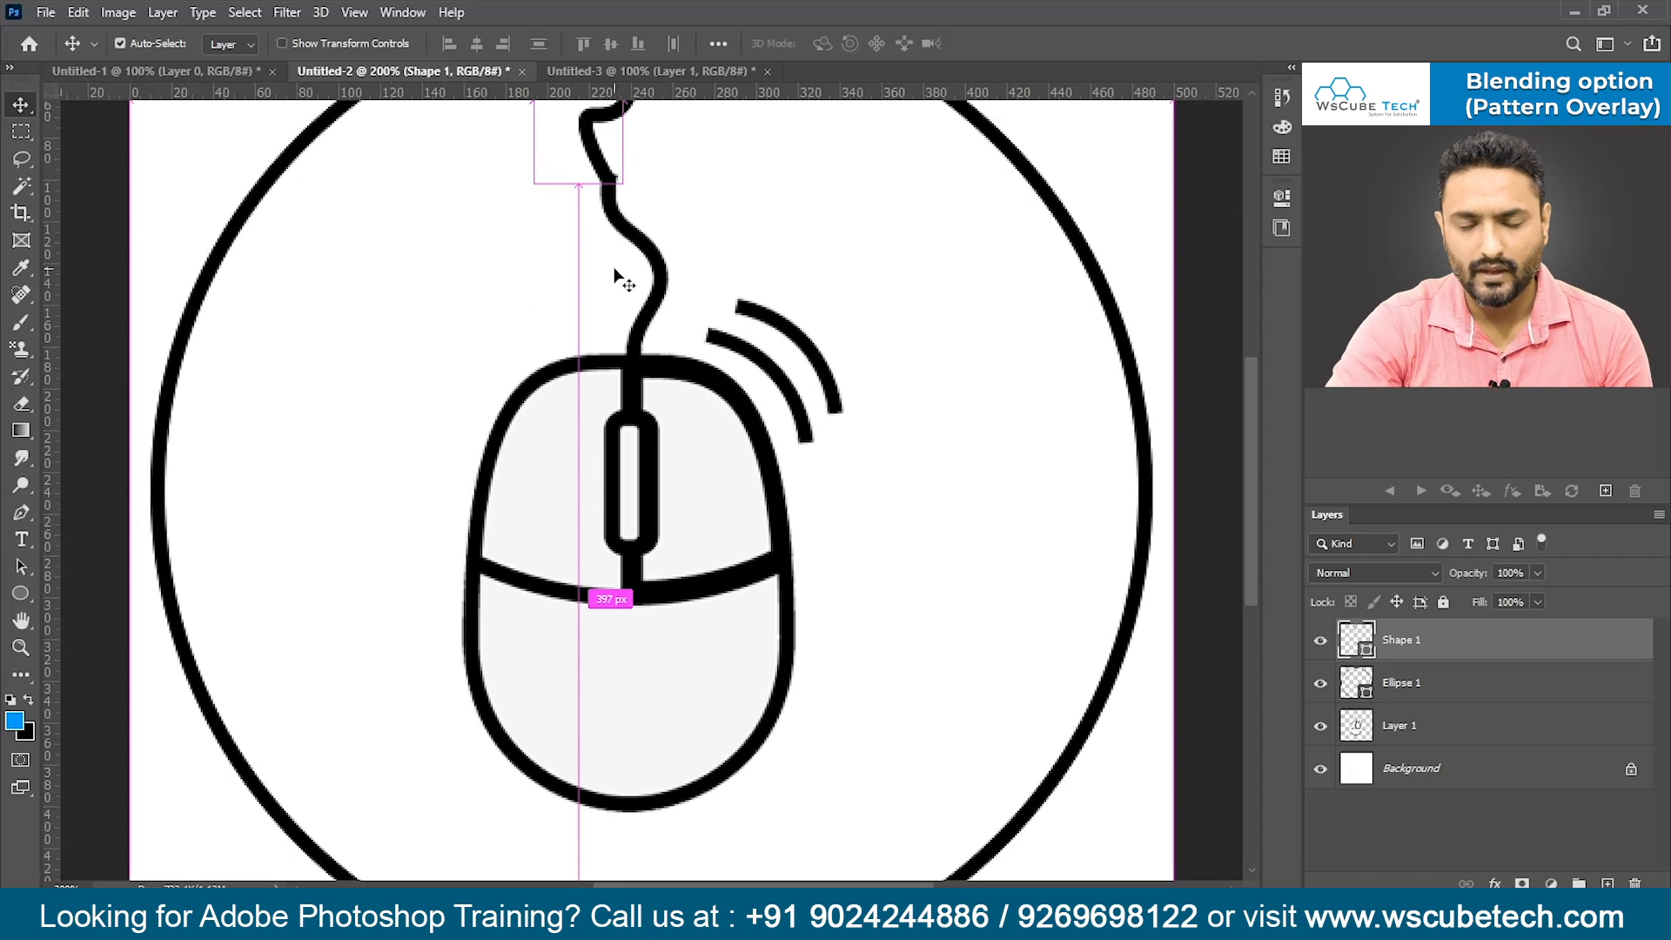
{"action": "key", "text": "ctrl+plus"}
{"action": "key", "text": "ctrl+minus"}
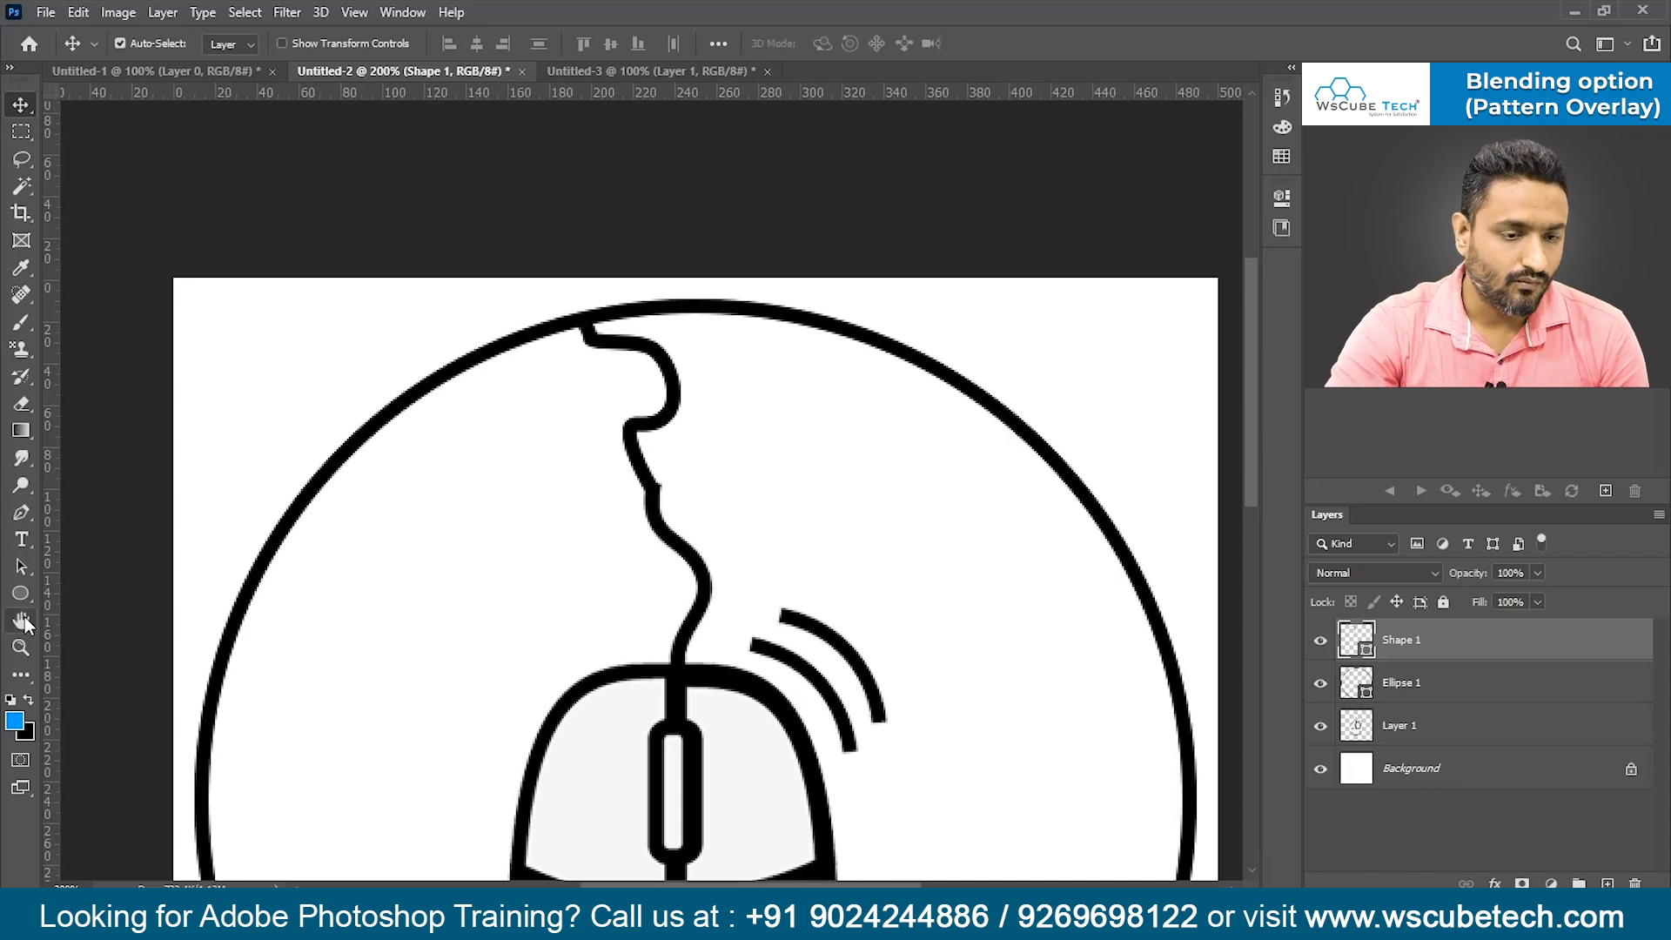
{"action": "scroll", "coordinate": [503, 645], "scroll_direction": "down", "scroll_amount": 3}
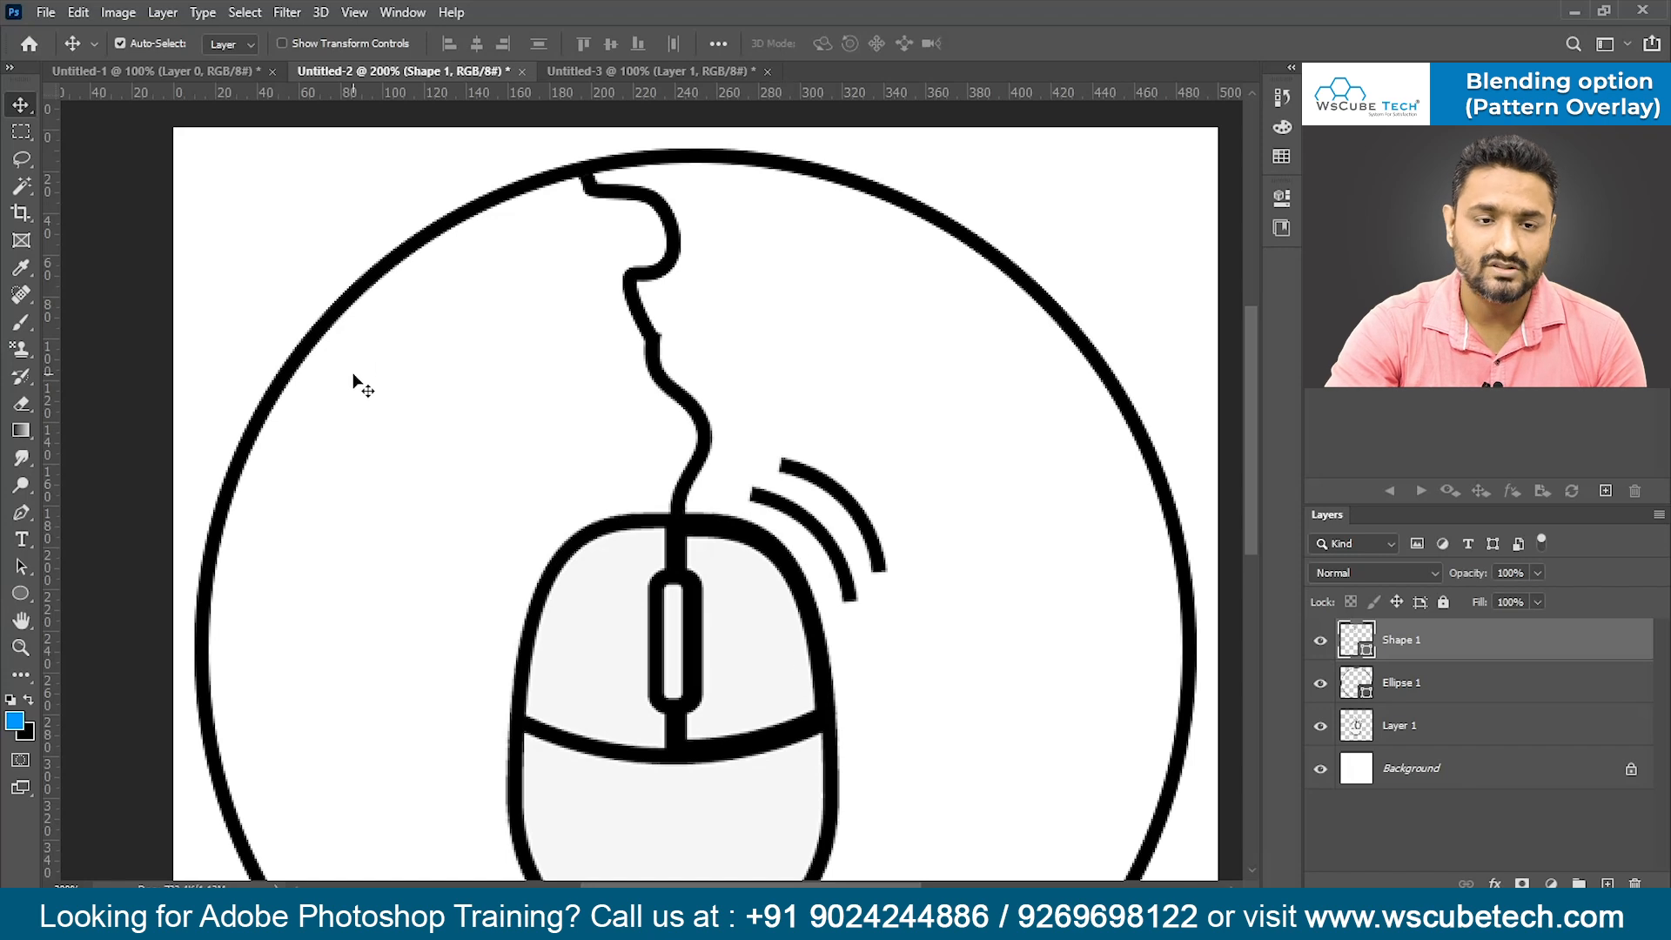
- Examine the joint between the wavy line and the mouse cord up close
{"action": "scroll", "coordinate": [1165, 619], "scroll_direction": "down", "scroll_amount": 3}
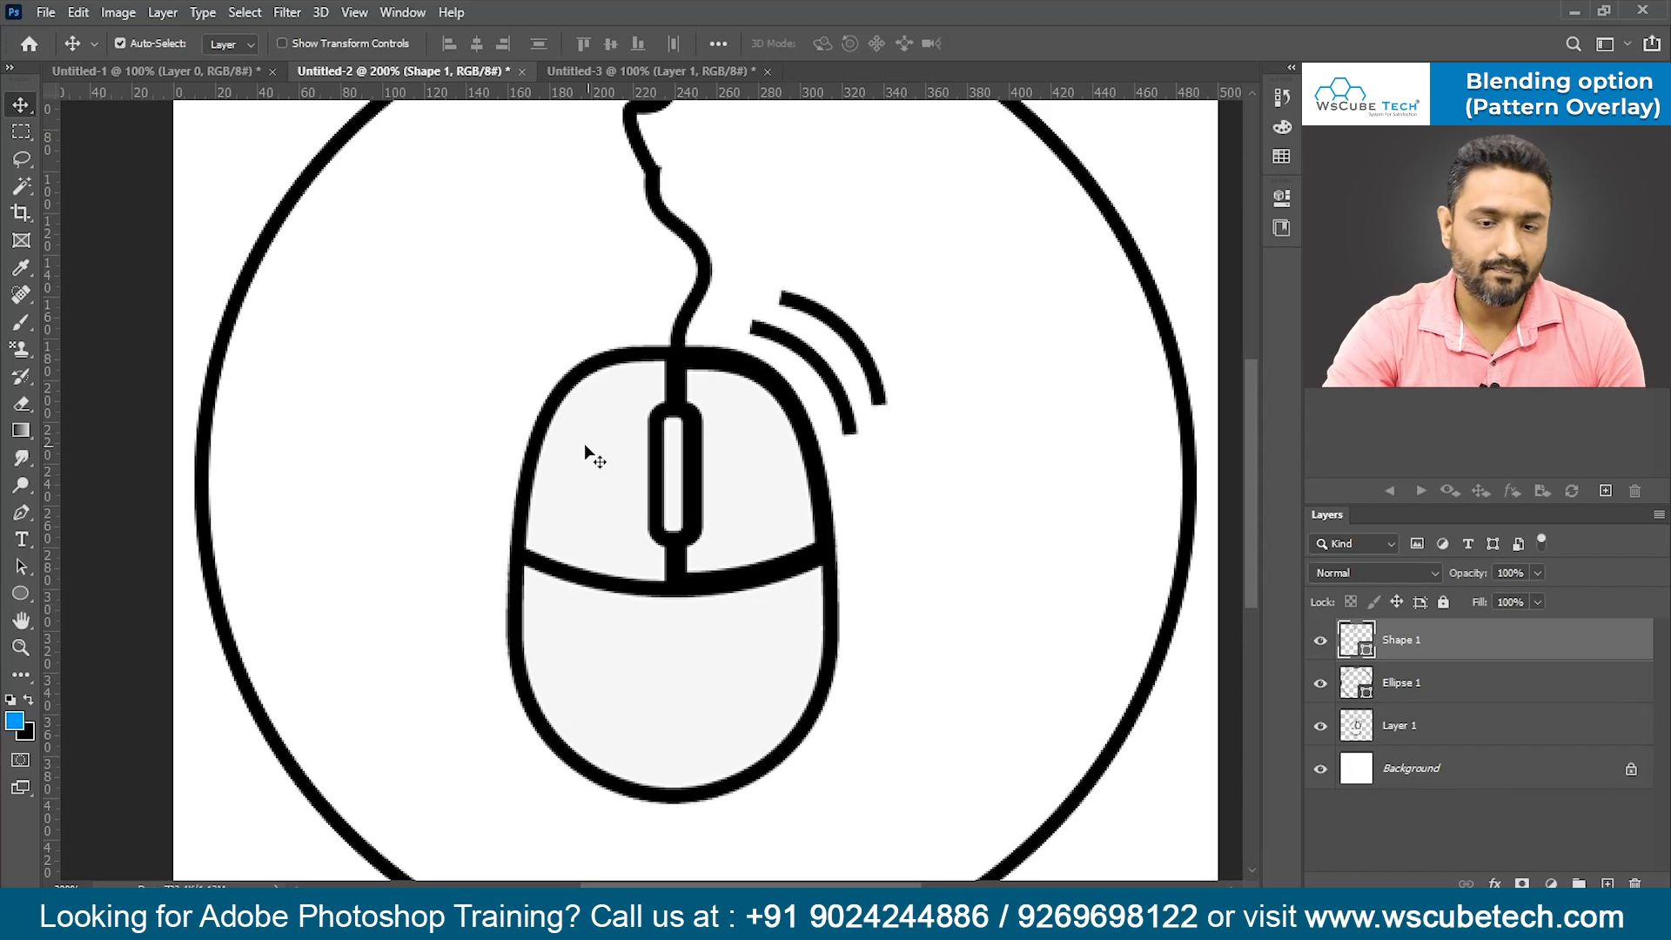
{"action": "scroll", "coordinate": [599, 454], "scroll_direction": "up", "scroll_amount": 3}
{"action": "scroll", "coordinate": [609, 461], "scroll_direction": "up", "scroll_amount": 1}
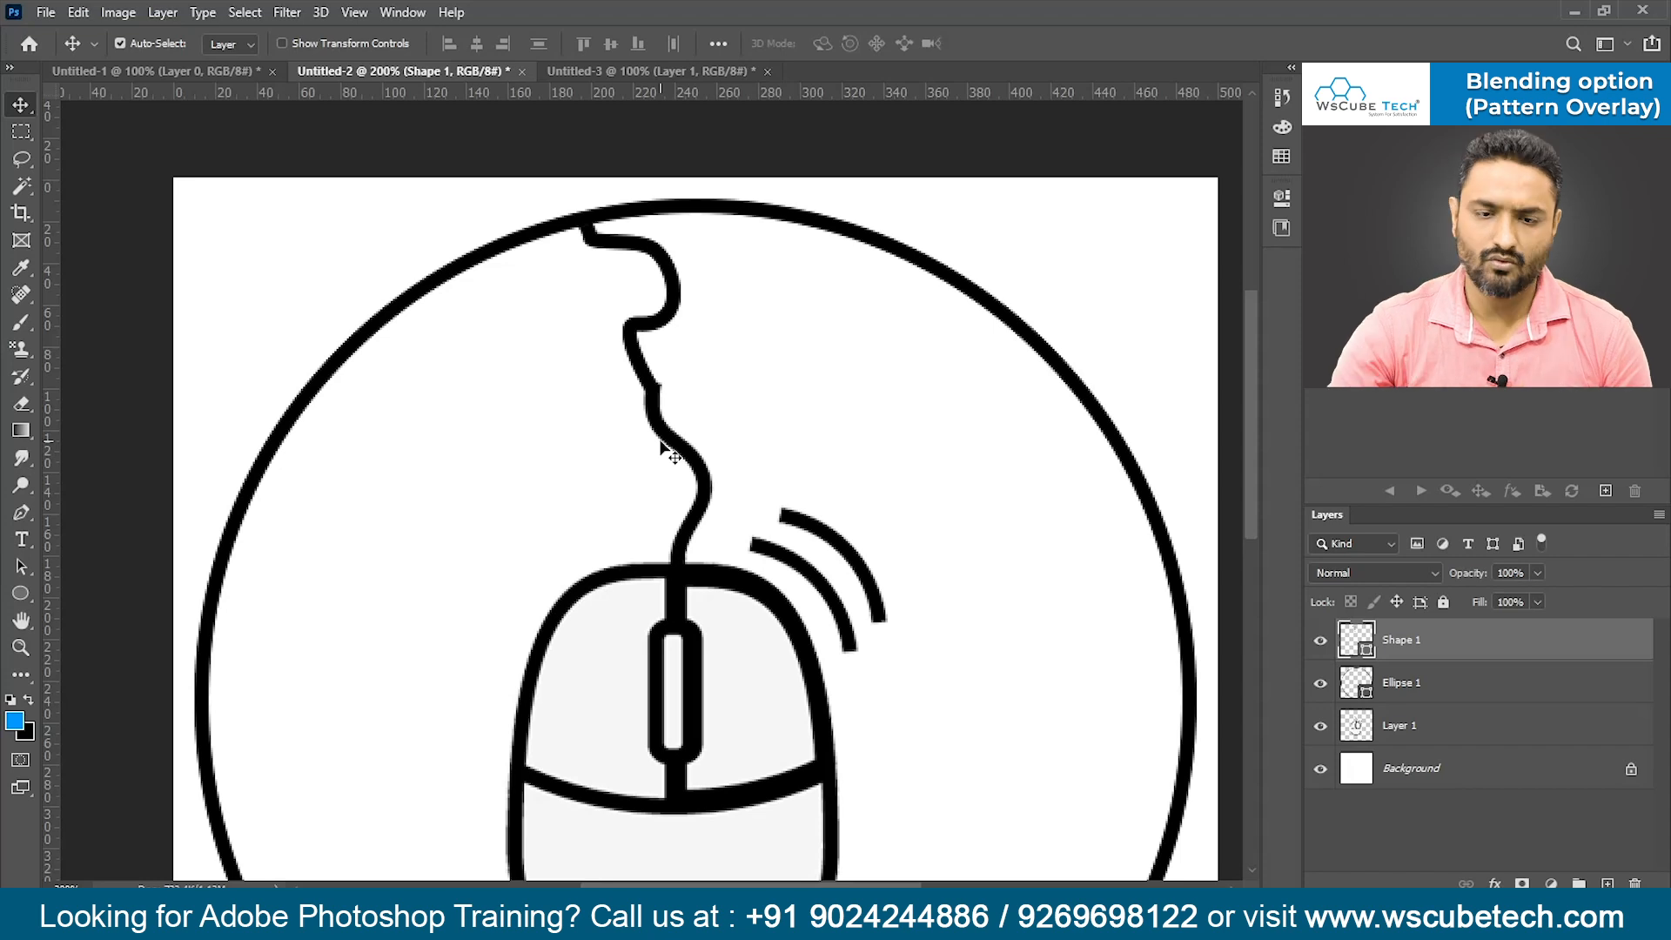
{"action": "key", "text": "ctrl+plus"}
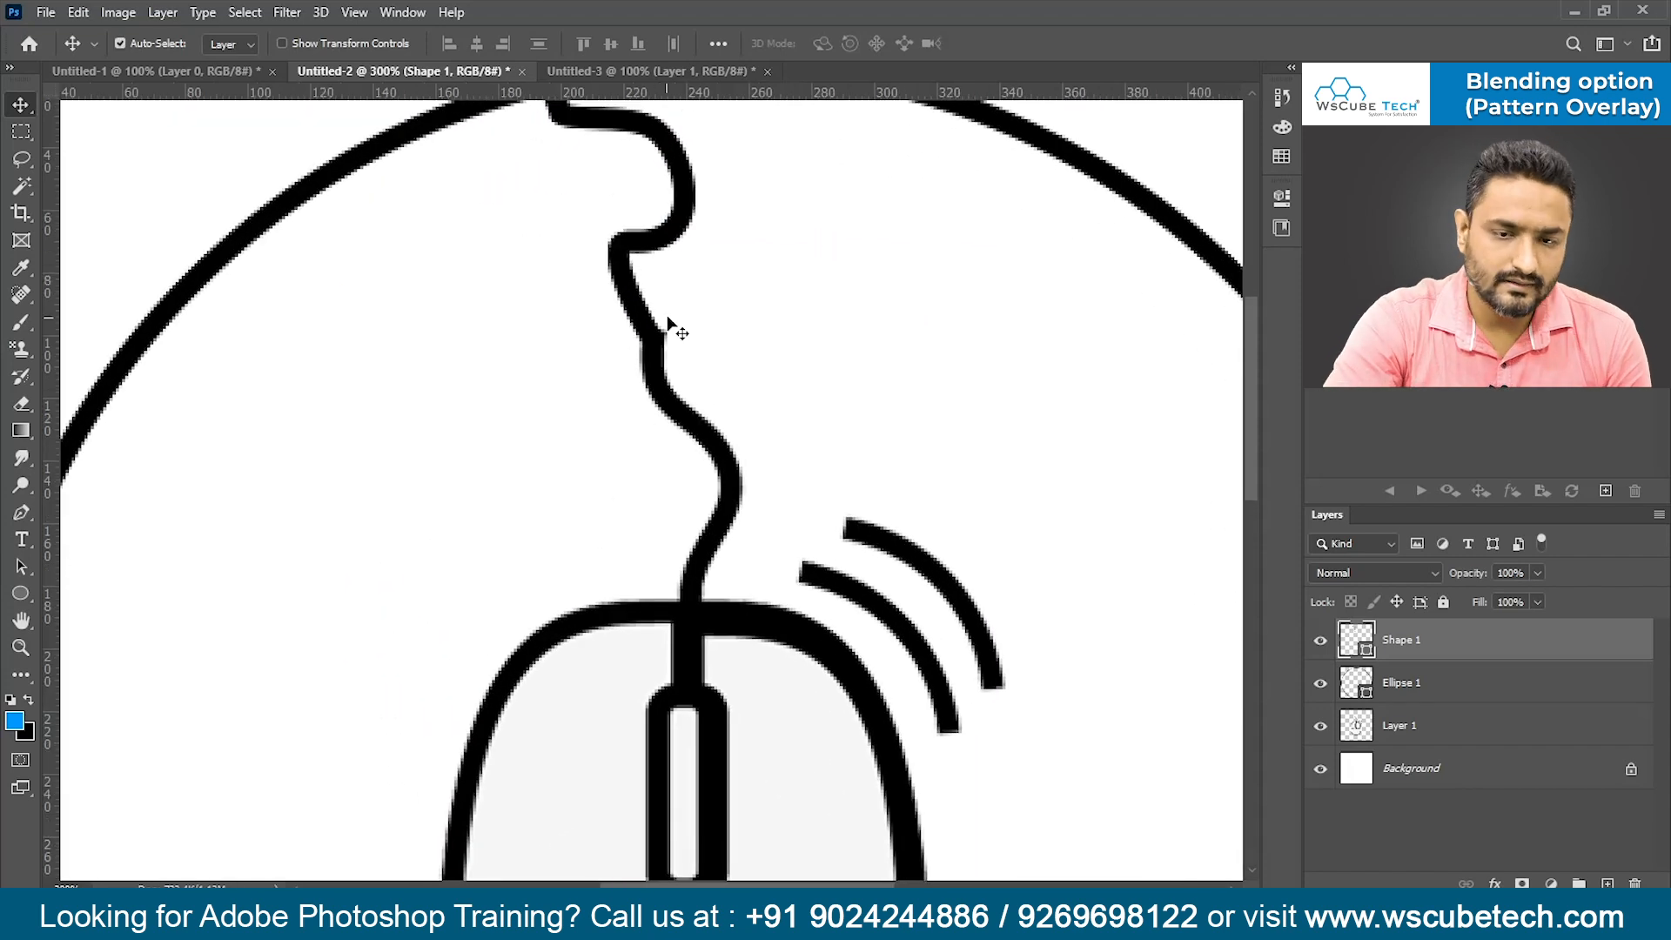
{"action": "key", "text": "e"}
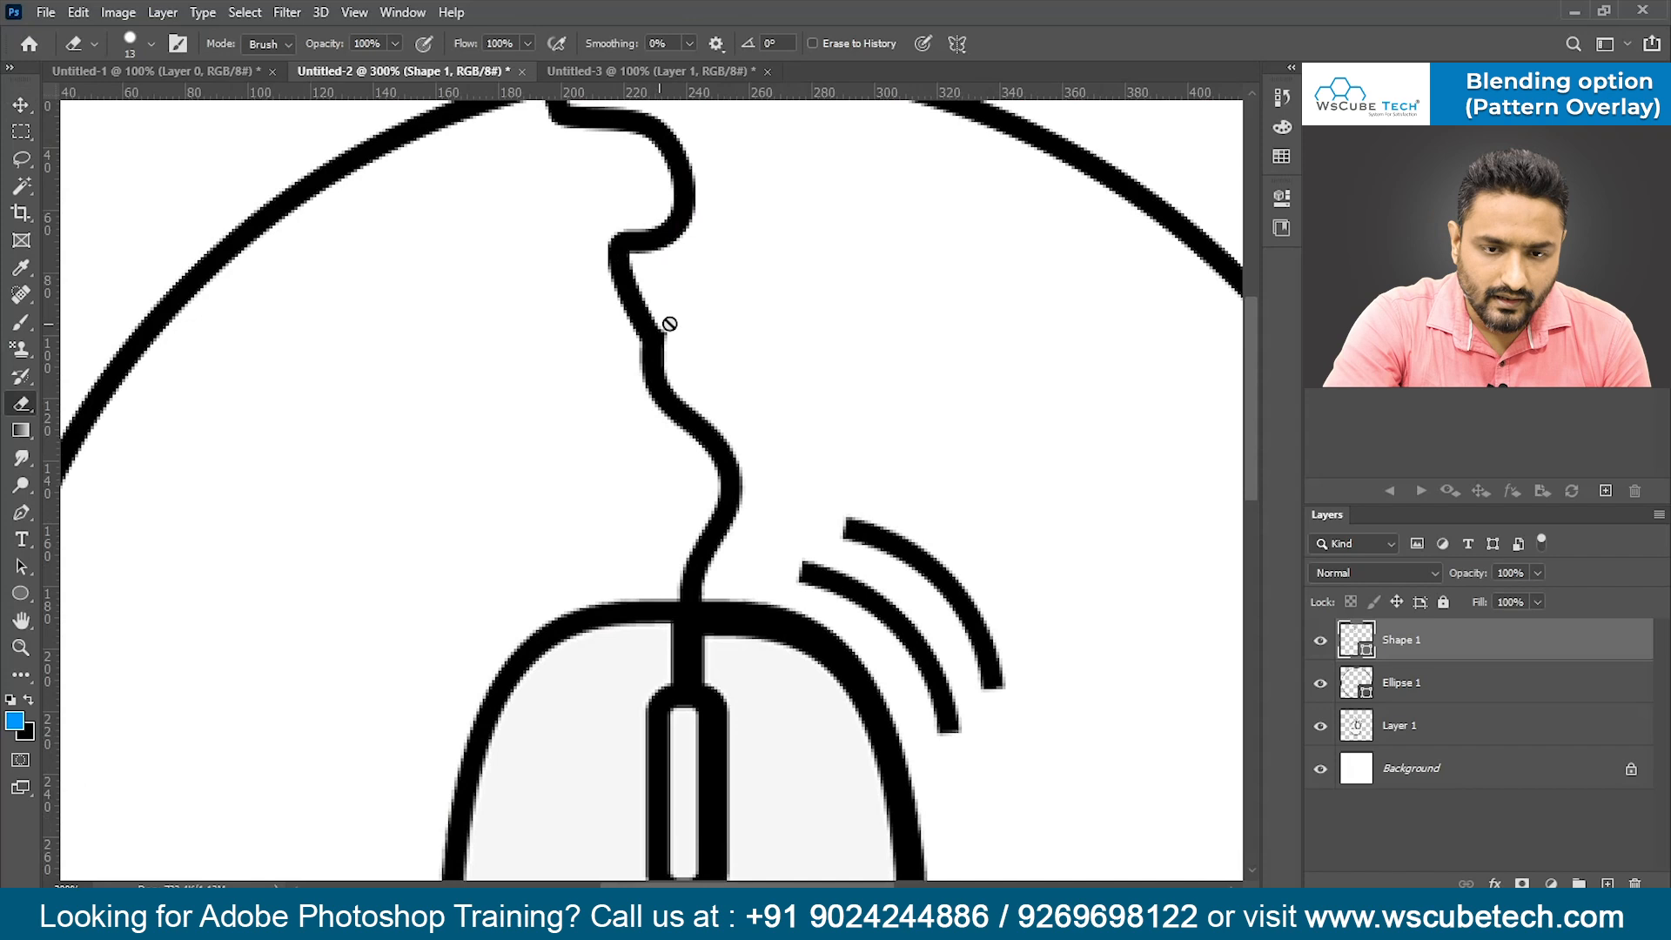
{"action": "left_click", "coordinate": [1453, 737]}
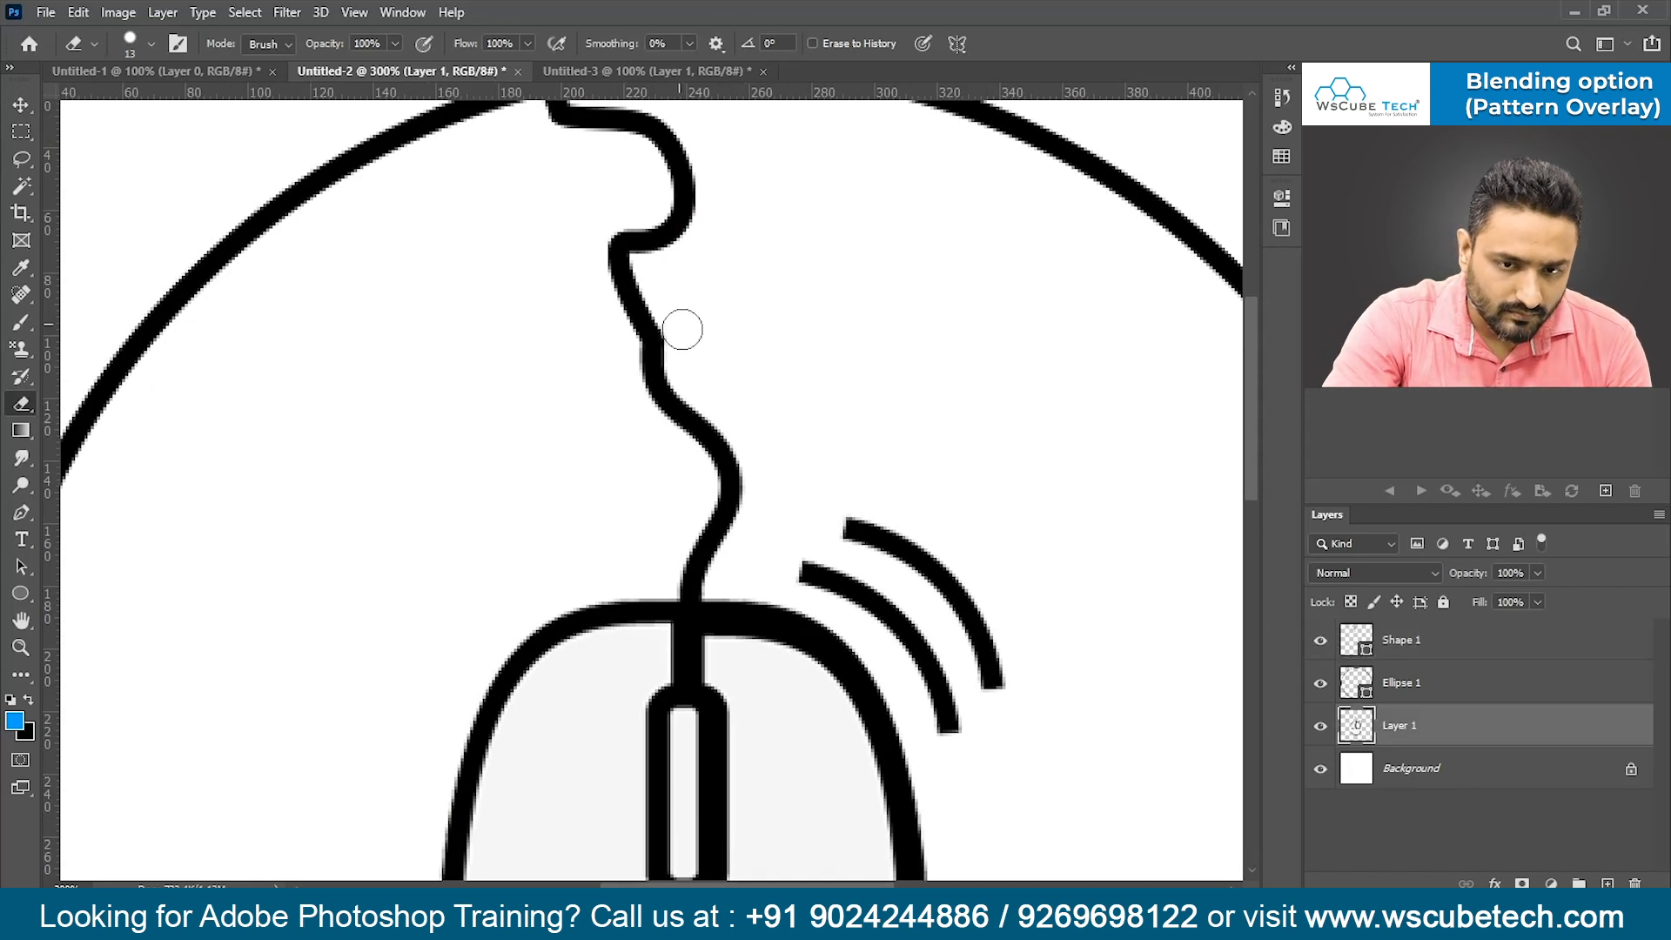
{"action": "key", "text": "ctrl+1"}
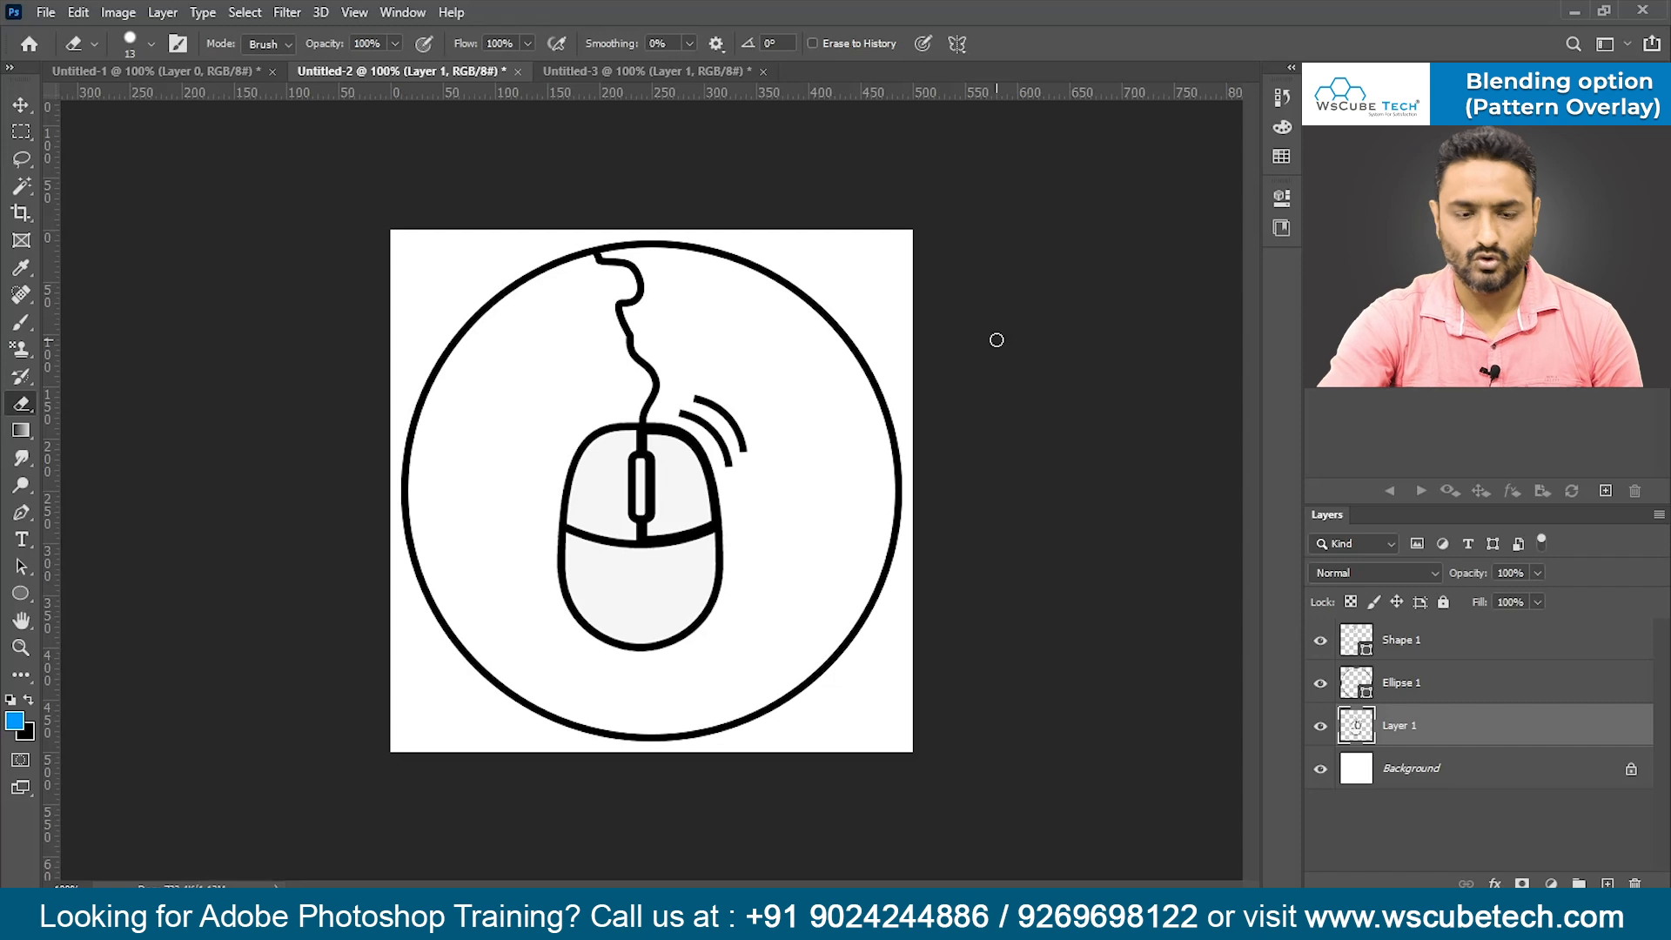
- Scale the wavy line proportionally to about 103.26% from its upper end so its lower end overlaps the mouse cord
{"action": "key", "text": "ctrl+plus"}
{"action": "key", "text": "ctrl+plus"}
{"action": "key", "text": "ctrl+plus"}
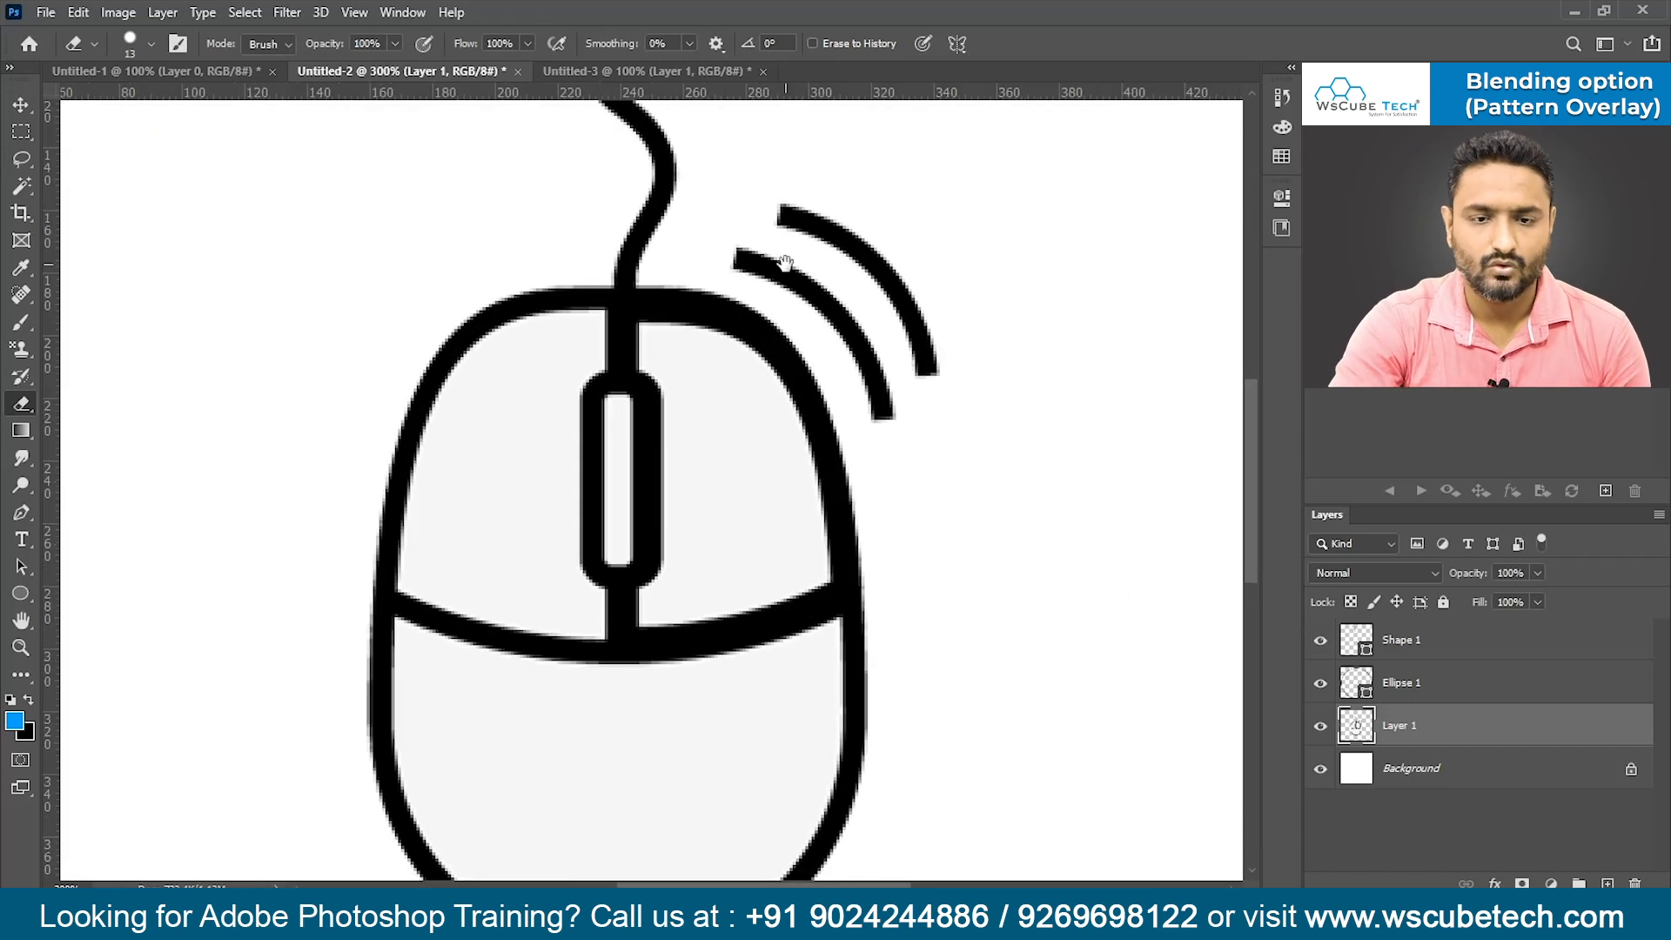
{"action": "left_click_drag", "start_coordinate": [785, 261], "coordinate": [794, 597]}
{"action": "left_click", "coordinate": [1373, 688]}
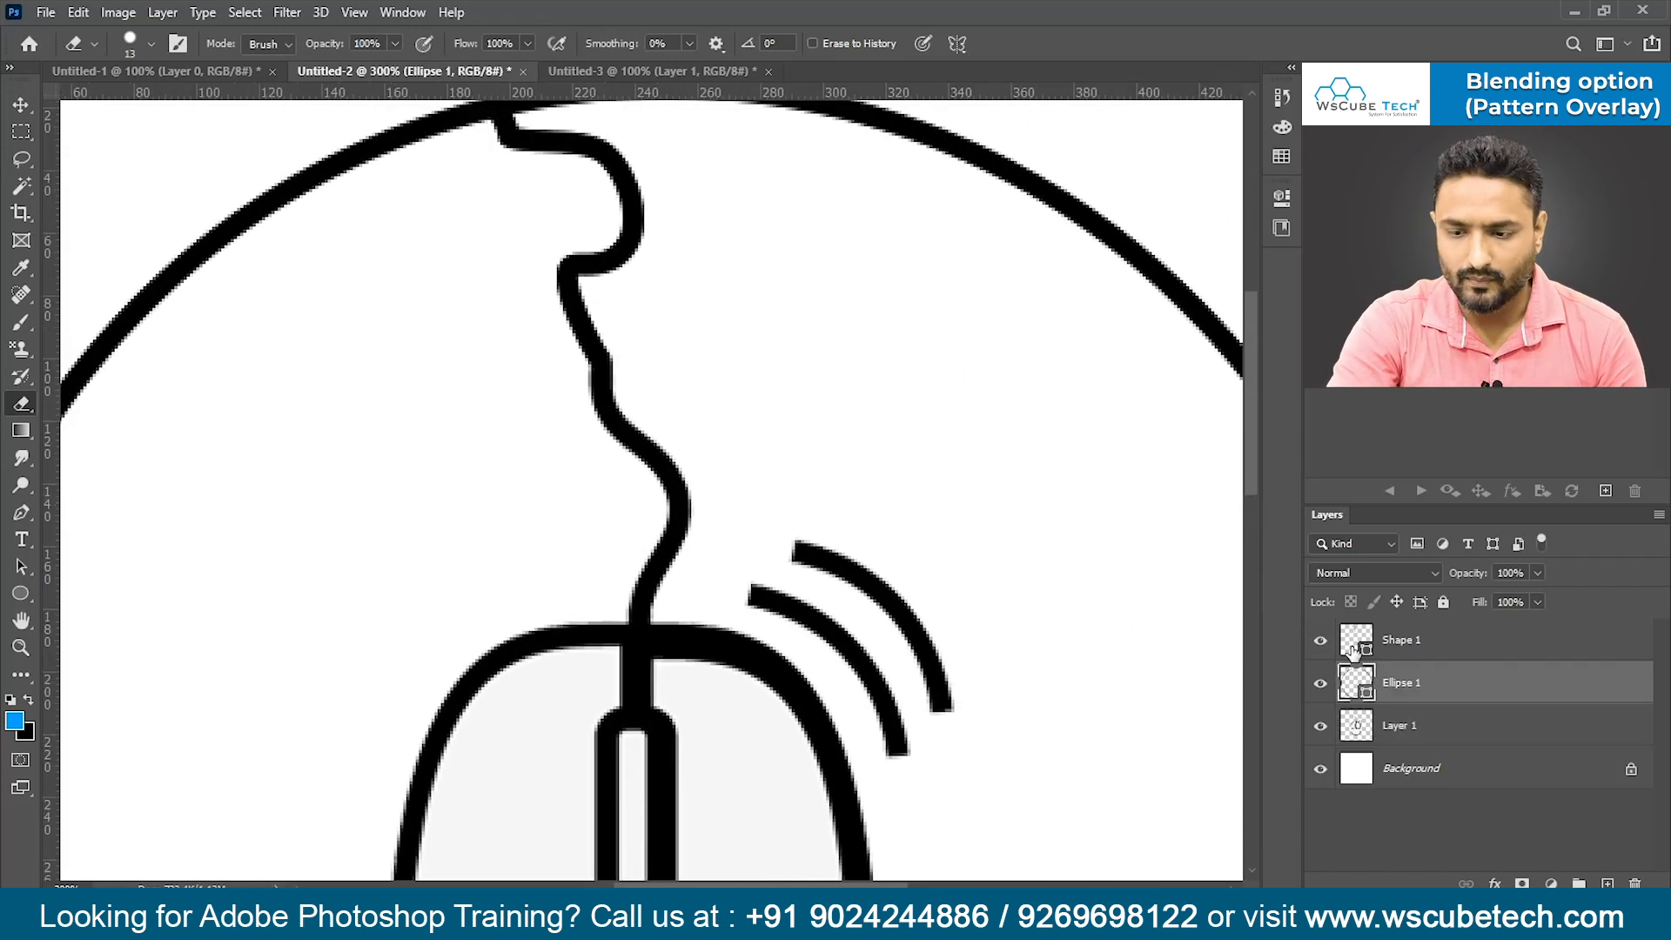
{"action": "left_click", "coordinate": [1353, 644]}
{"action": "key", "text": "ctrl+t"}
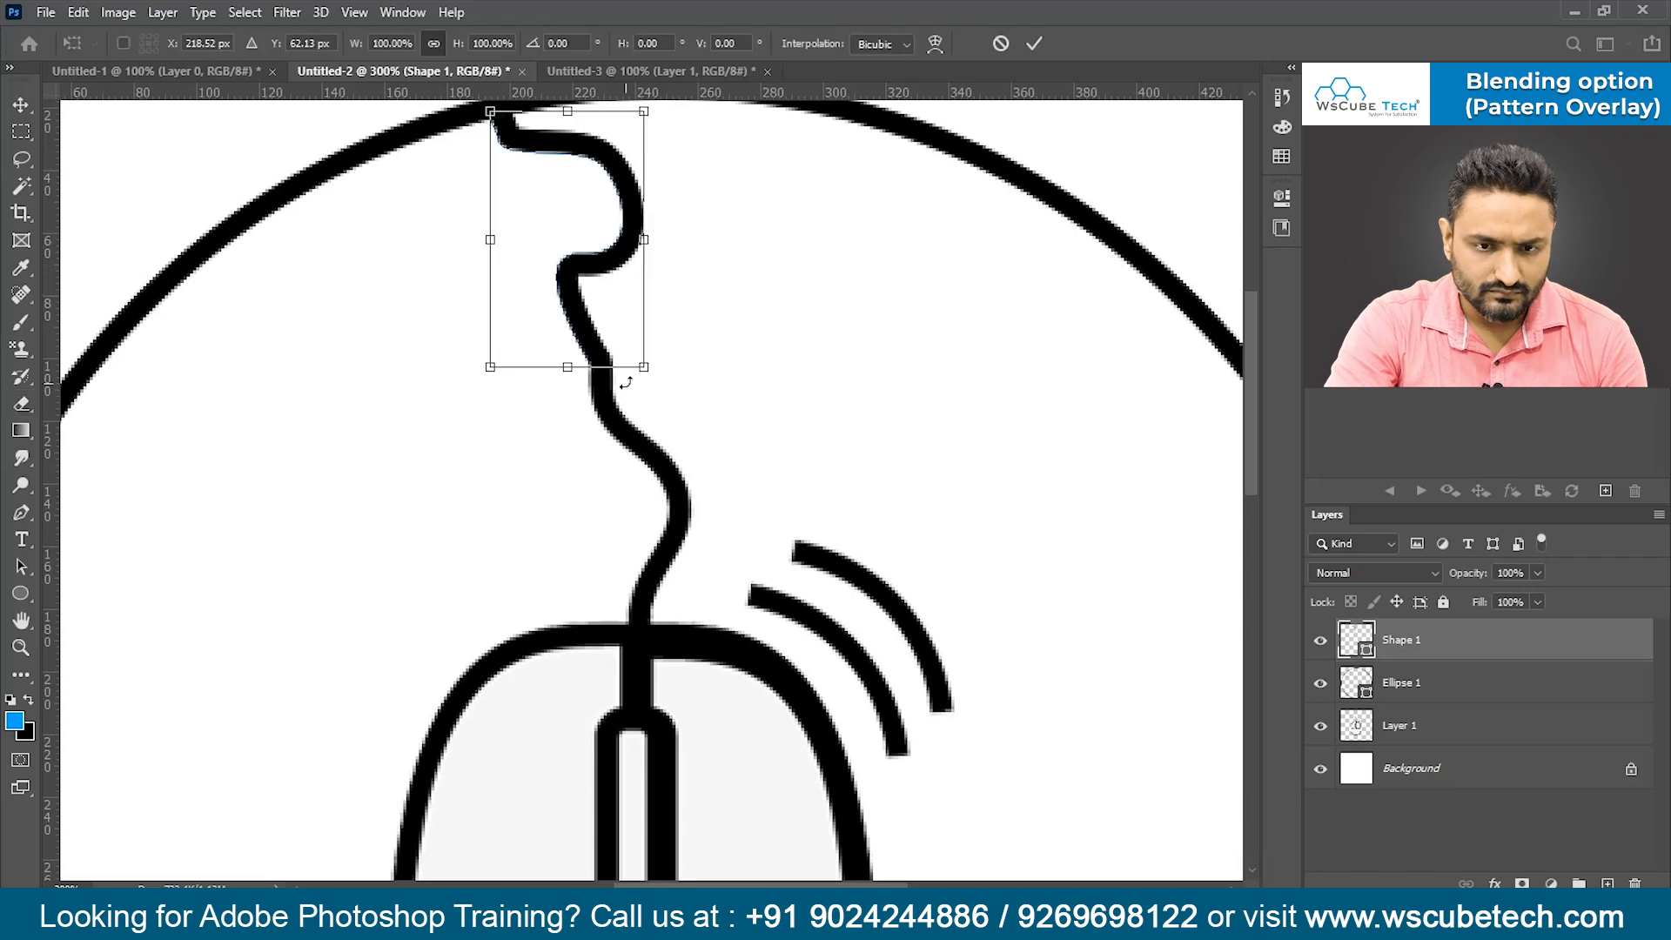
{"action": "left_click_drag", "start_coordinate": [568, 367], "coordinate": [569, 376]}
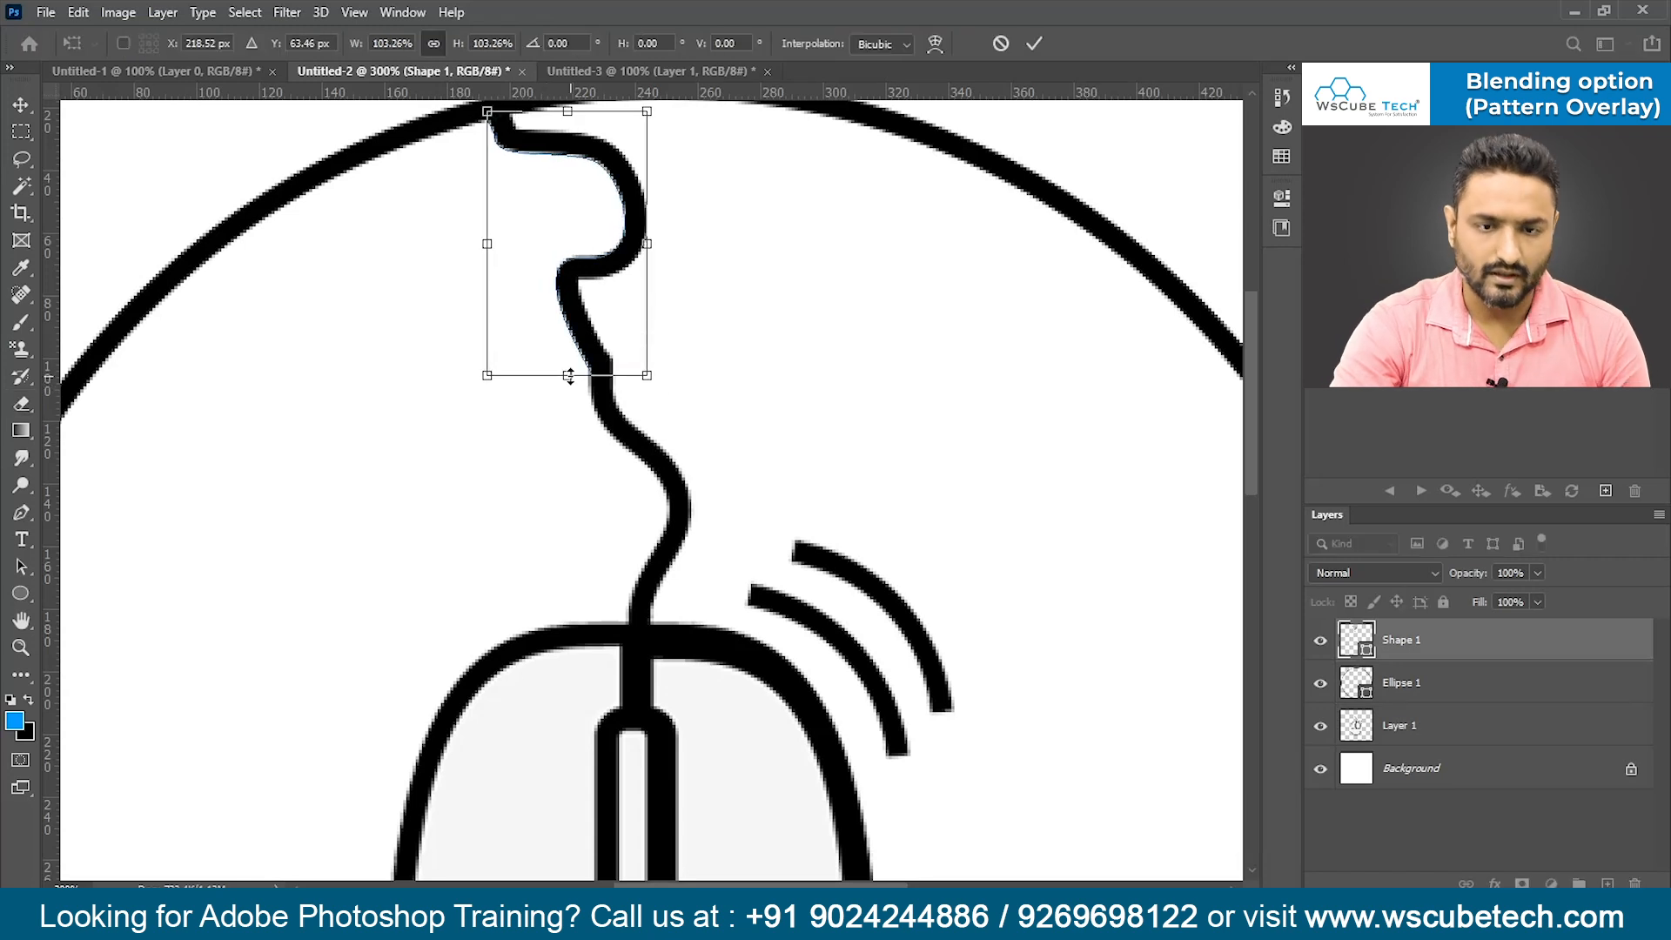
{"action": "key", "text": "Return"}
- Activate the Eraser tool and select the mouse clipart's layer, Layer 1
{"action": "key", "text": "e"}
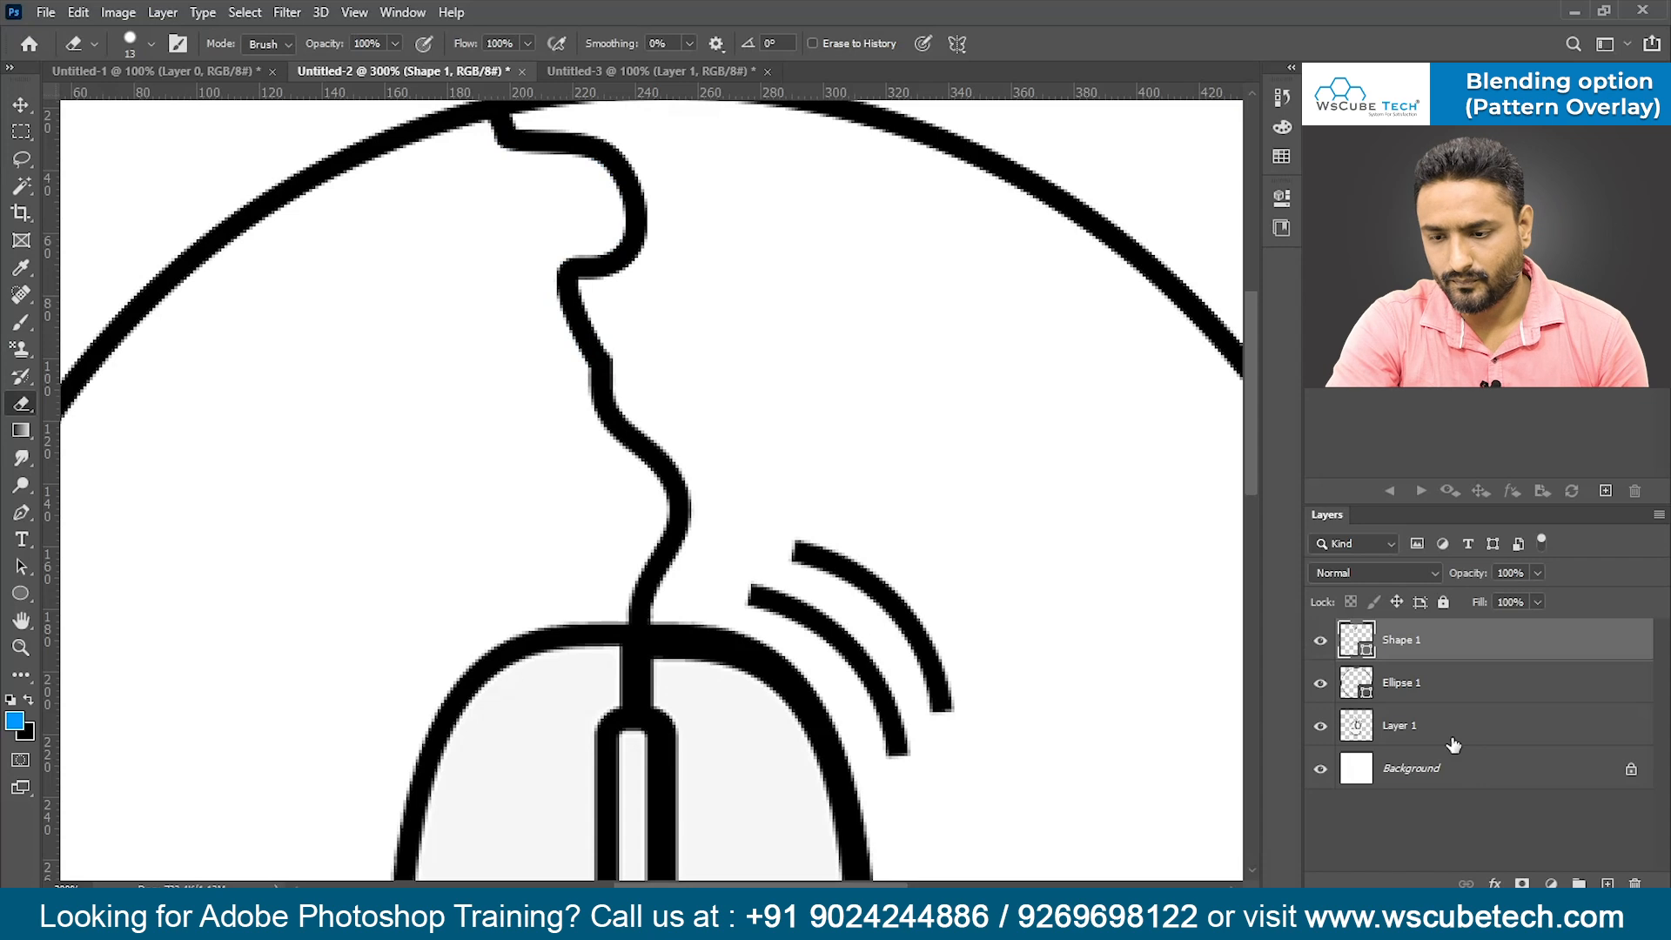
{"action": "left_click", "coordinate": [1424, 733]}
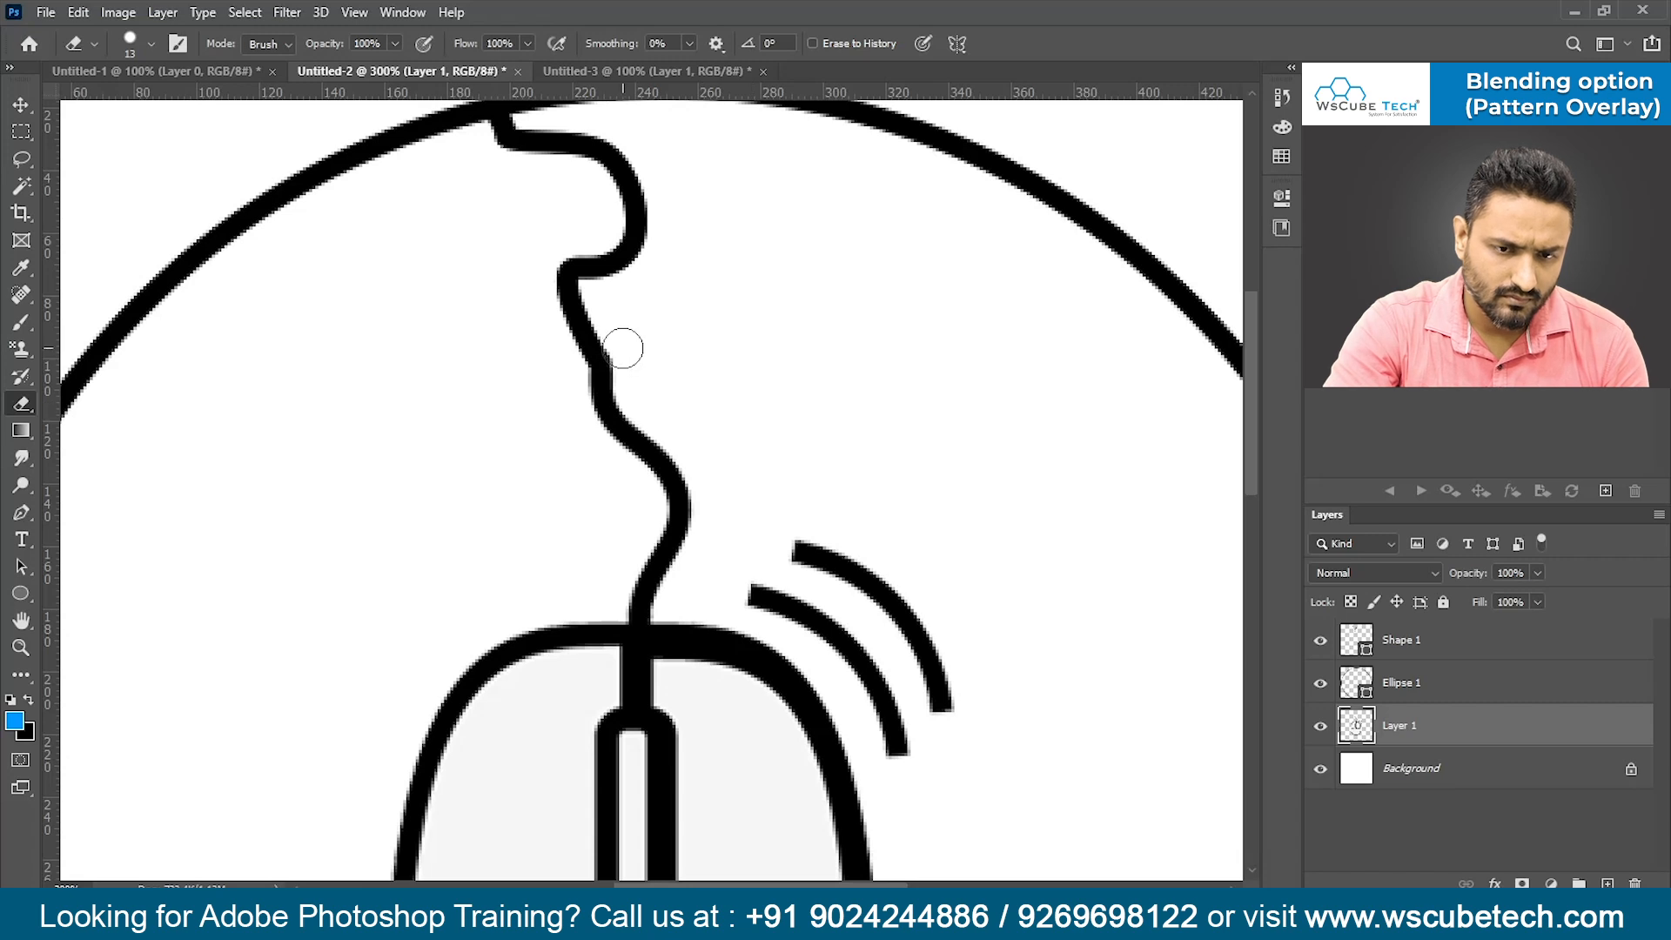
{"action": "key", "text": "ctrl+minus"}
{"action": "key", "text": "ctrl+minus"}
{"action": "key", "text": "ctrl+minus"}
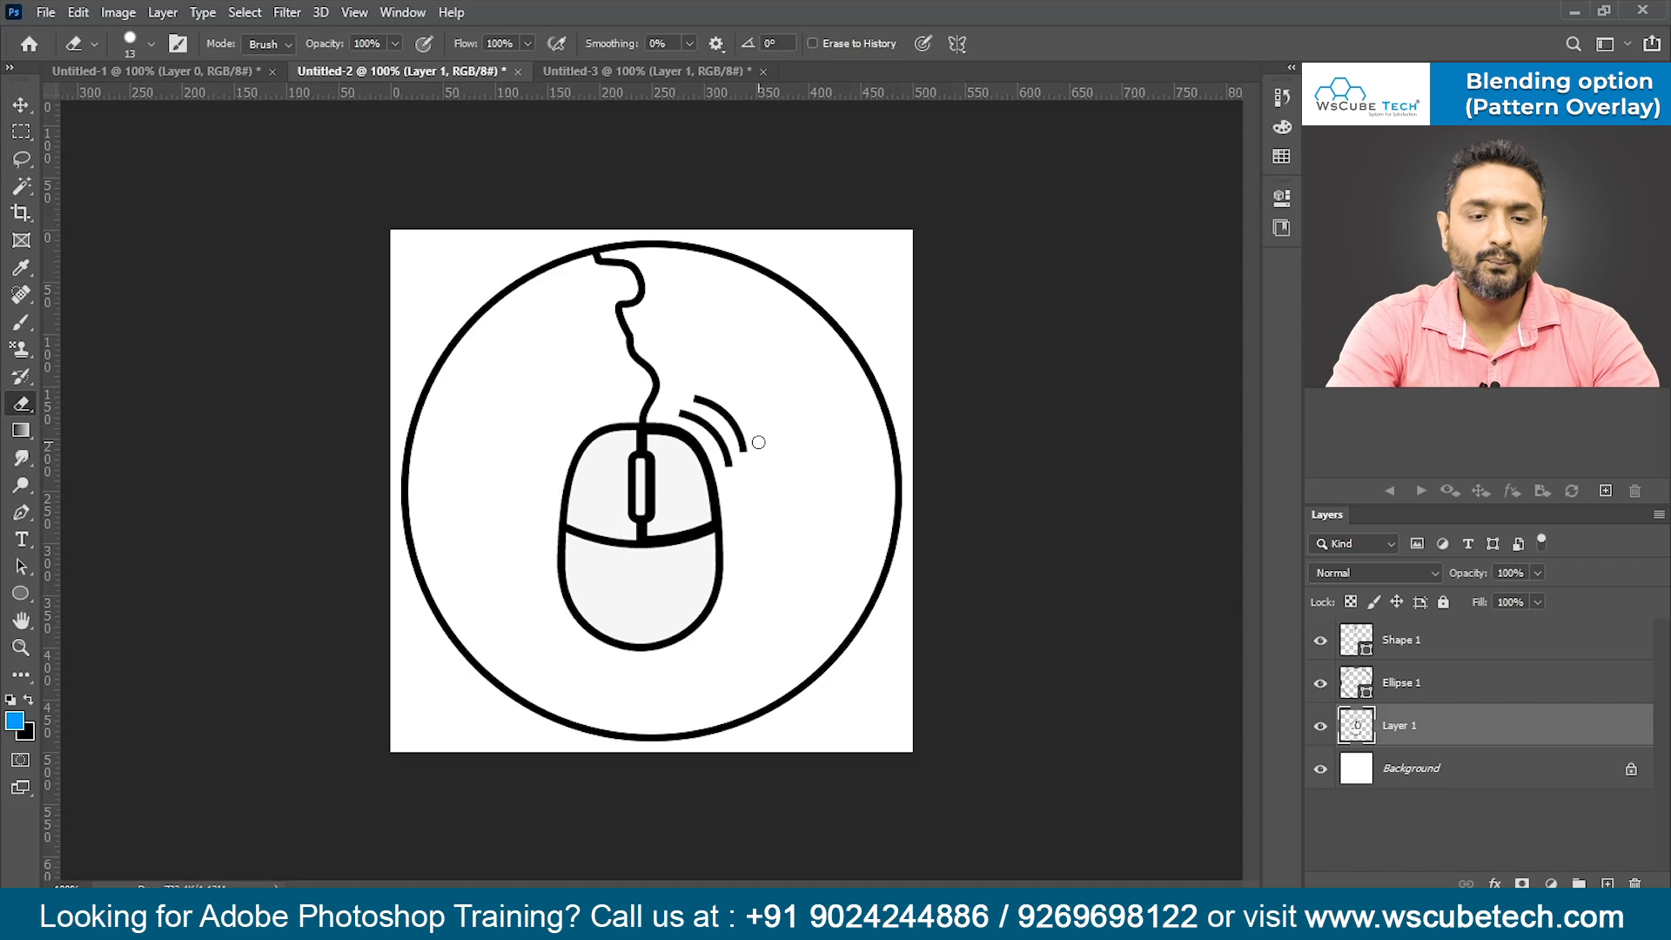
- Compare the drawing with the mouse pattern in Untitled-1 and check the Ellipse 1 layer by toggling its visibility
{"action": "left_click", "coordinate": [204, 68]}
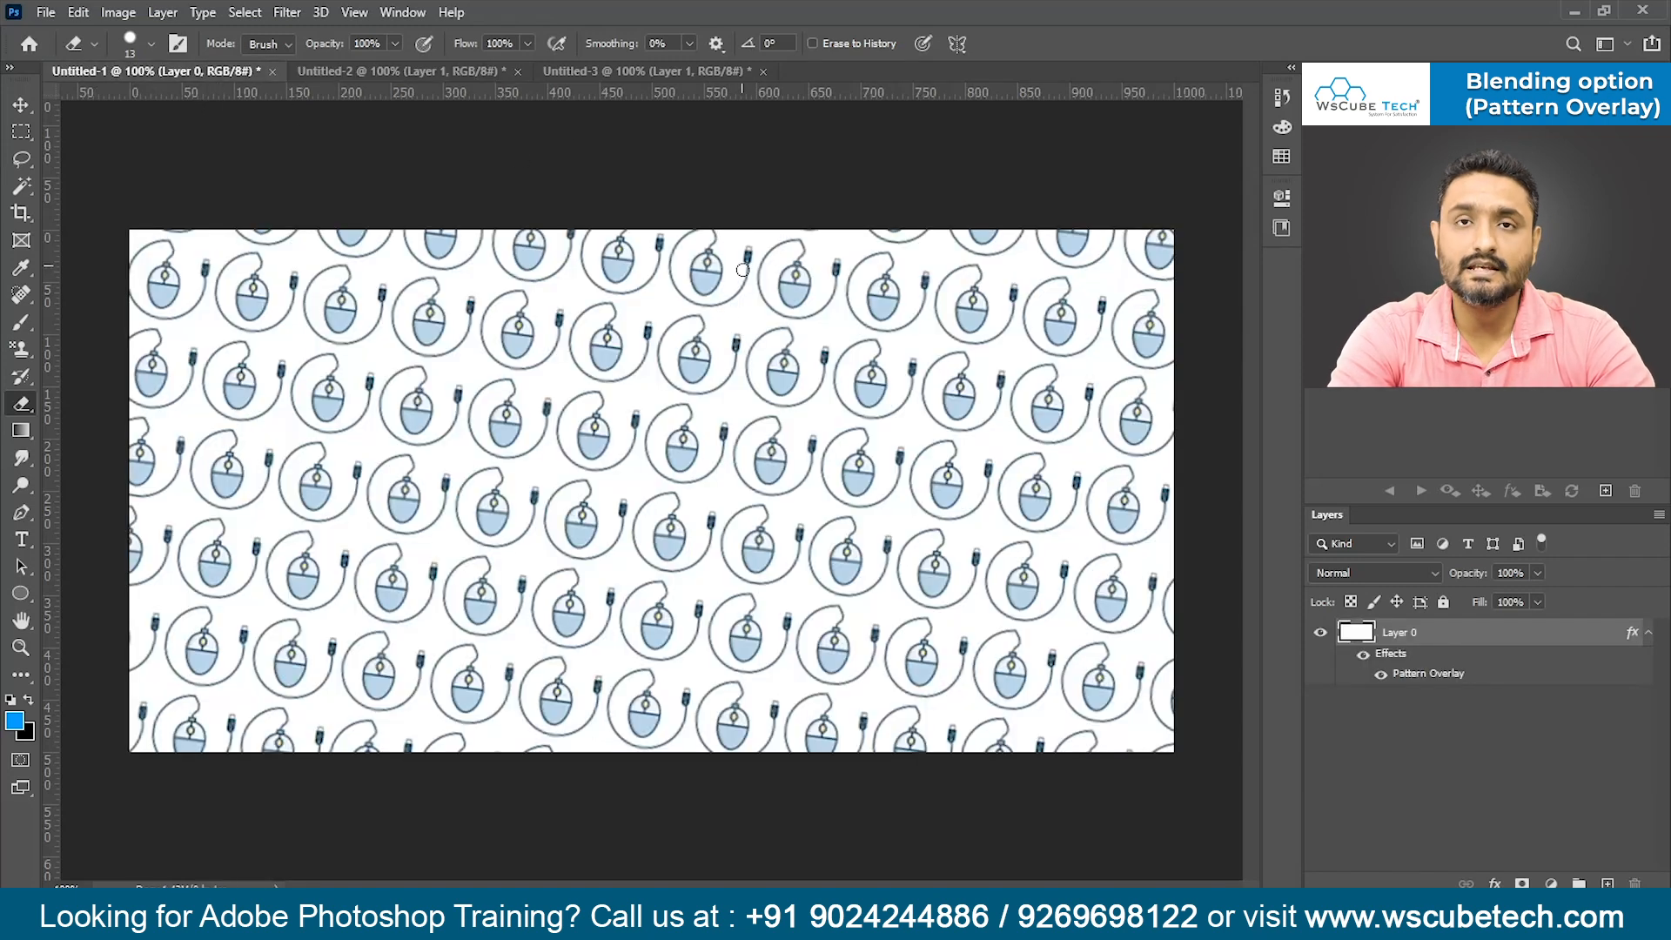
{"action": "left_click", "coordinate": [470, 70]}
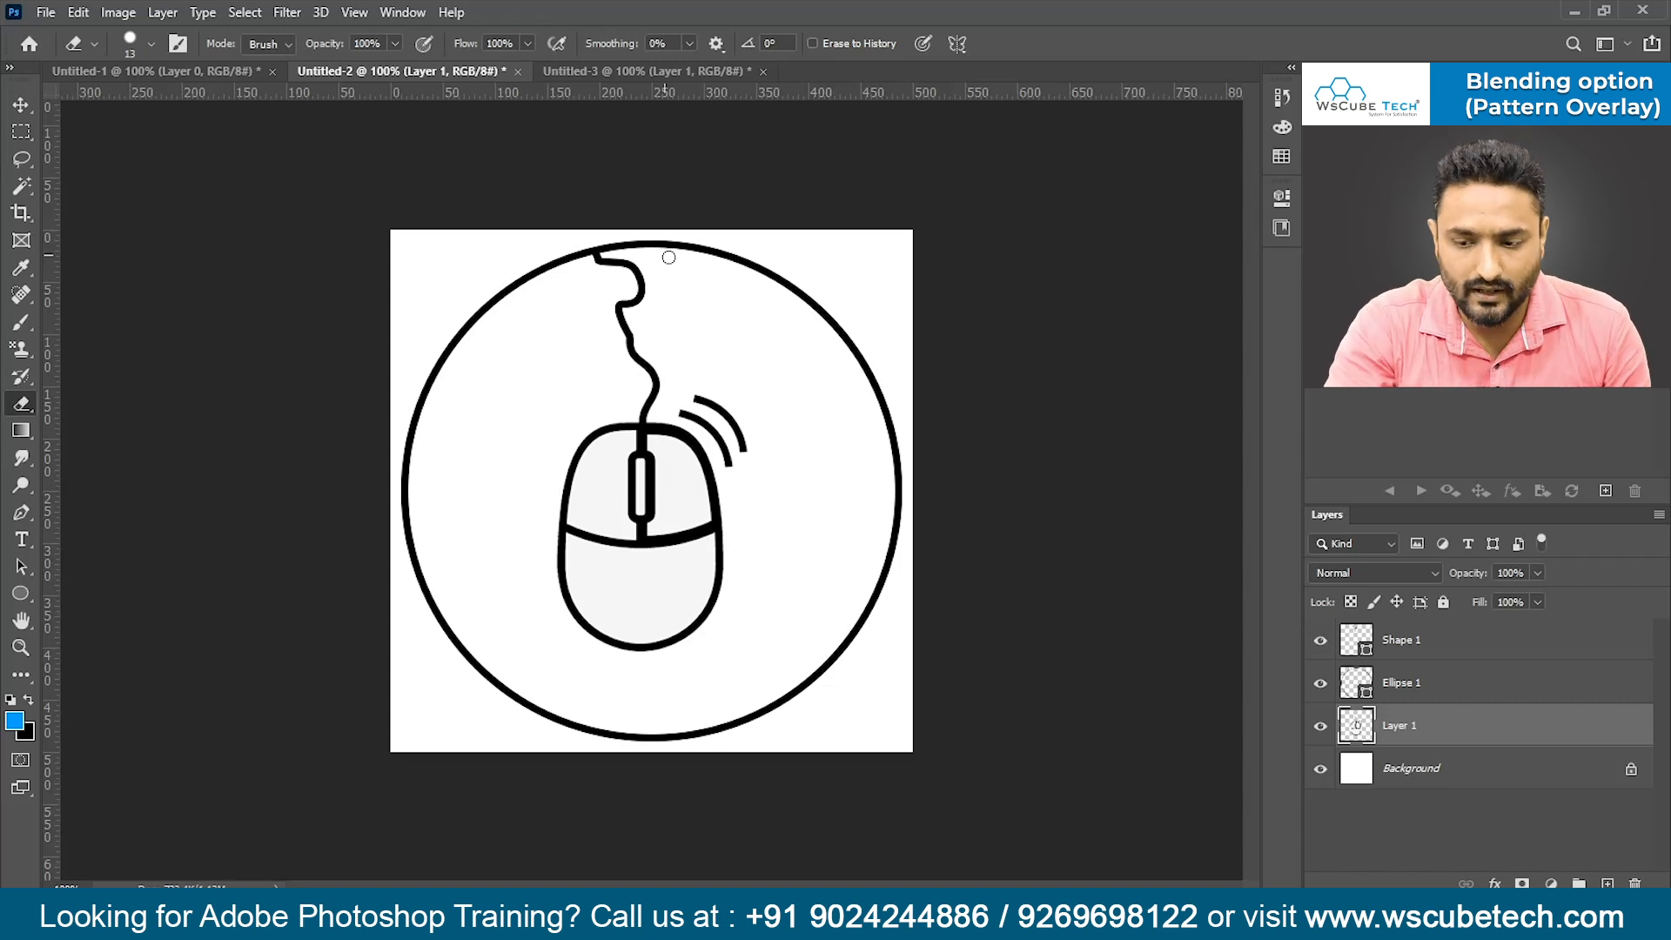
{"action": "left_click", "coordinate": [1505, 699]}
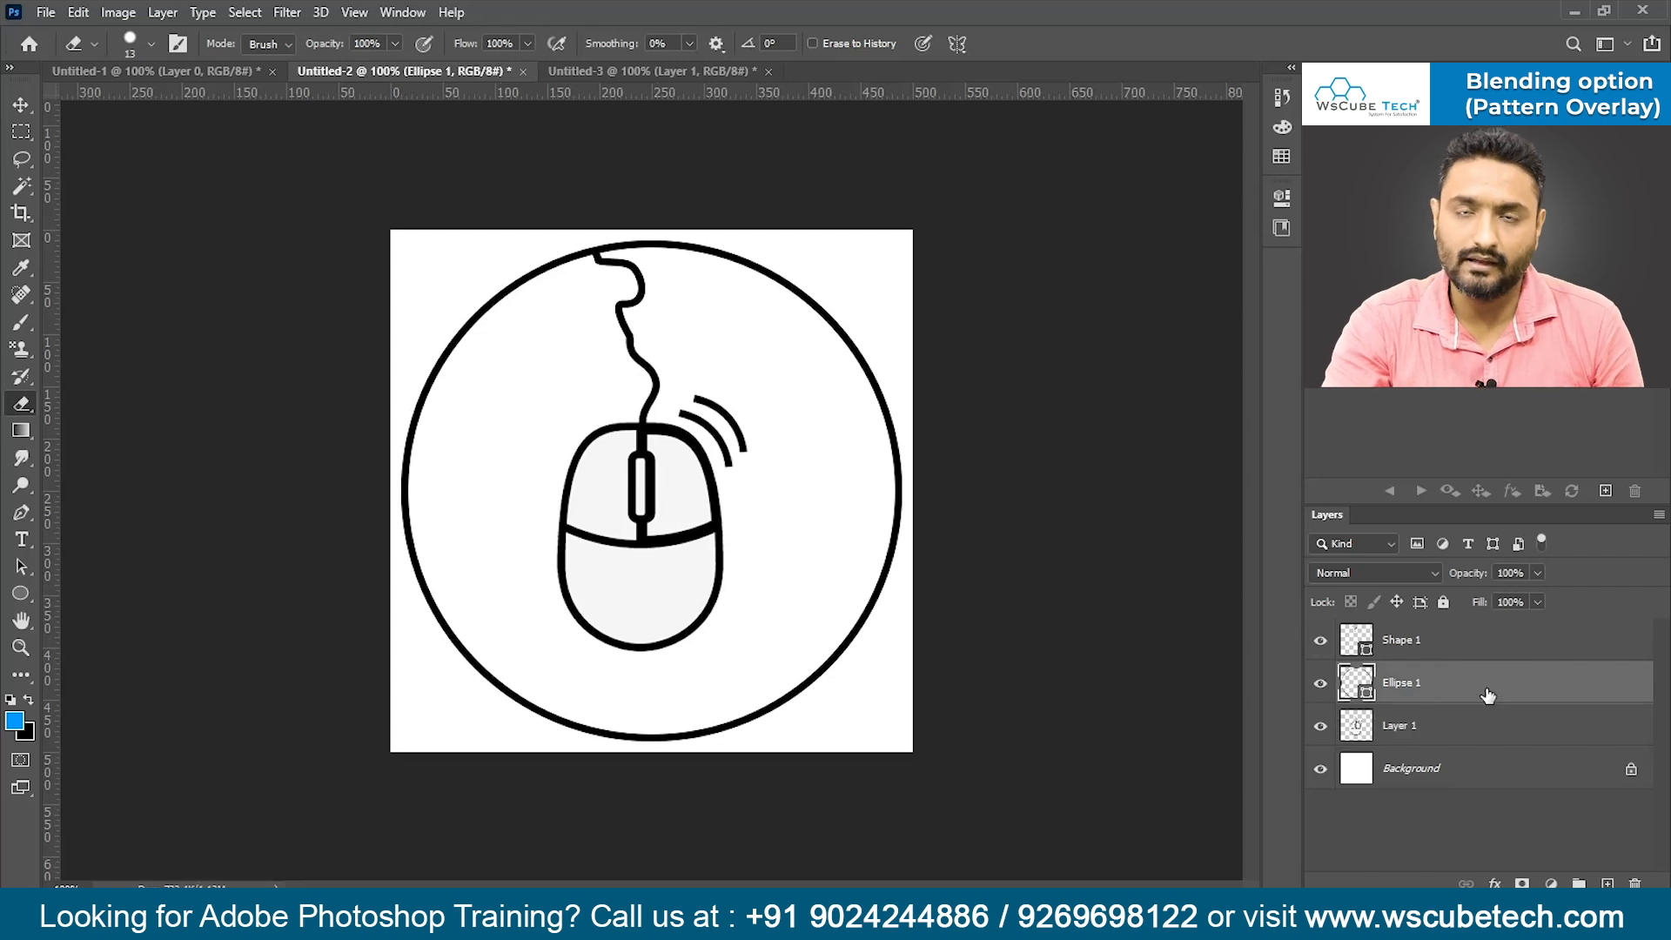
{"action": "left_click", "coordinate": [1318, 685]}
{"action": "left_click", "coordinate": [1319, 687]}
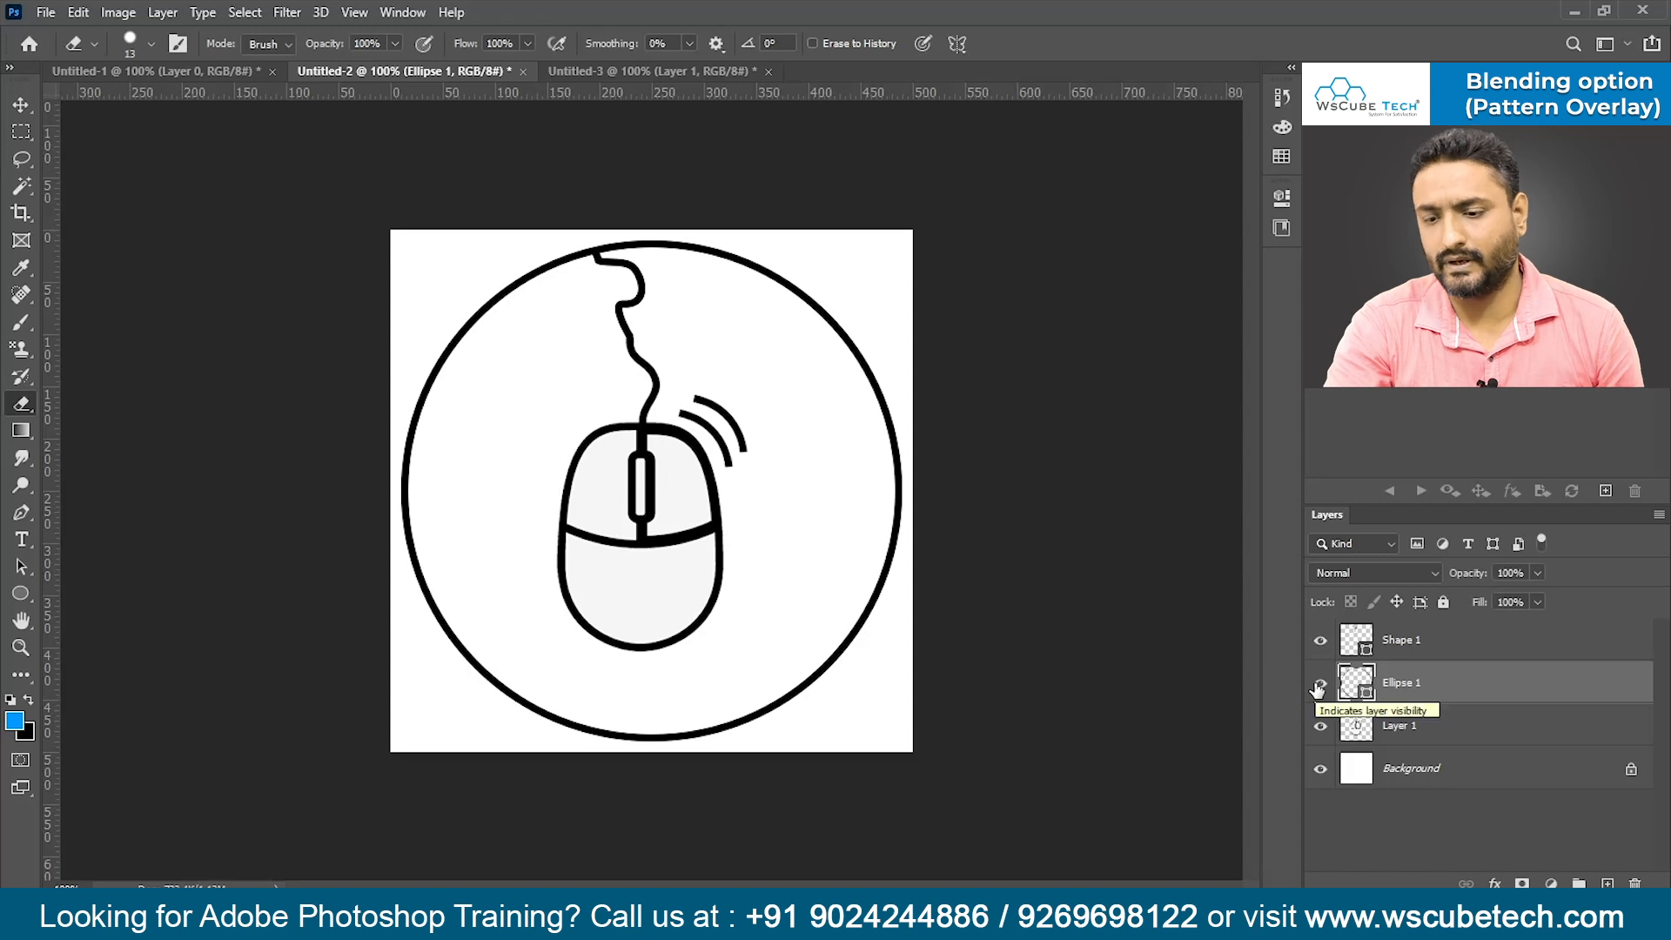
- Try to erase part of the circle while Ellipse 1 is still a shape layer, declining to rasterize it
{"action": "right_click", "coordinate": [1524, 690]}
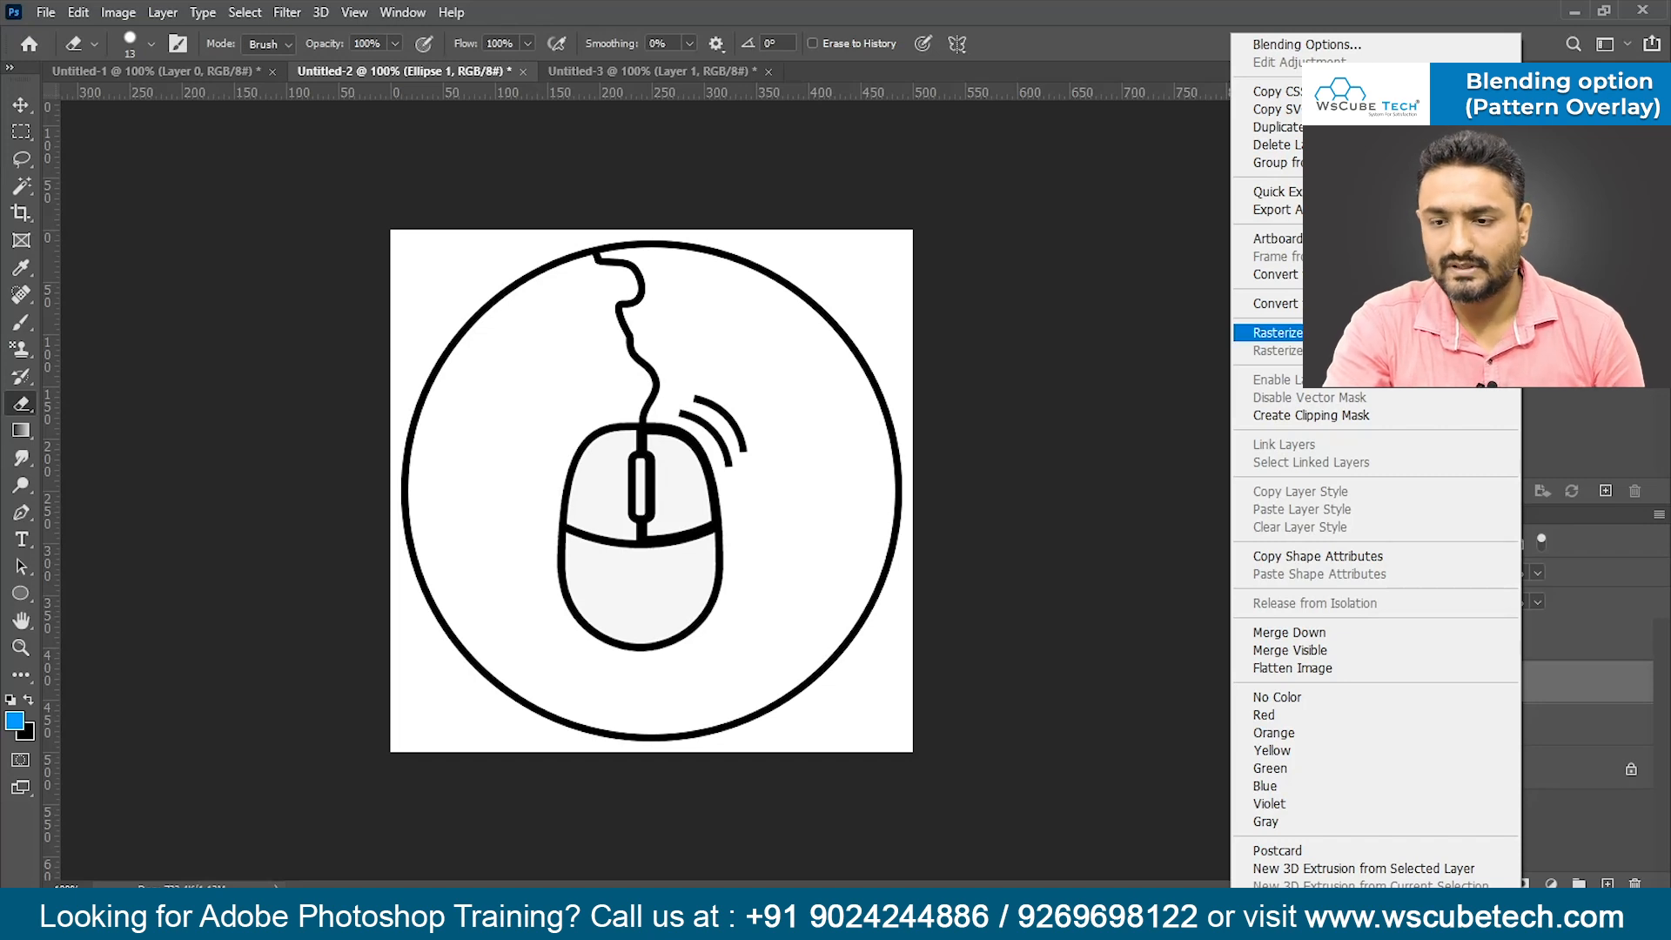
{"action": "key", "text": "Escape"}
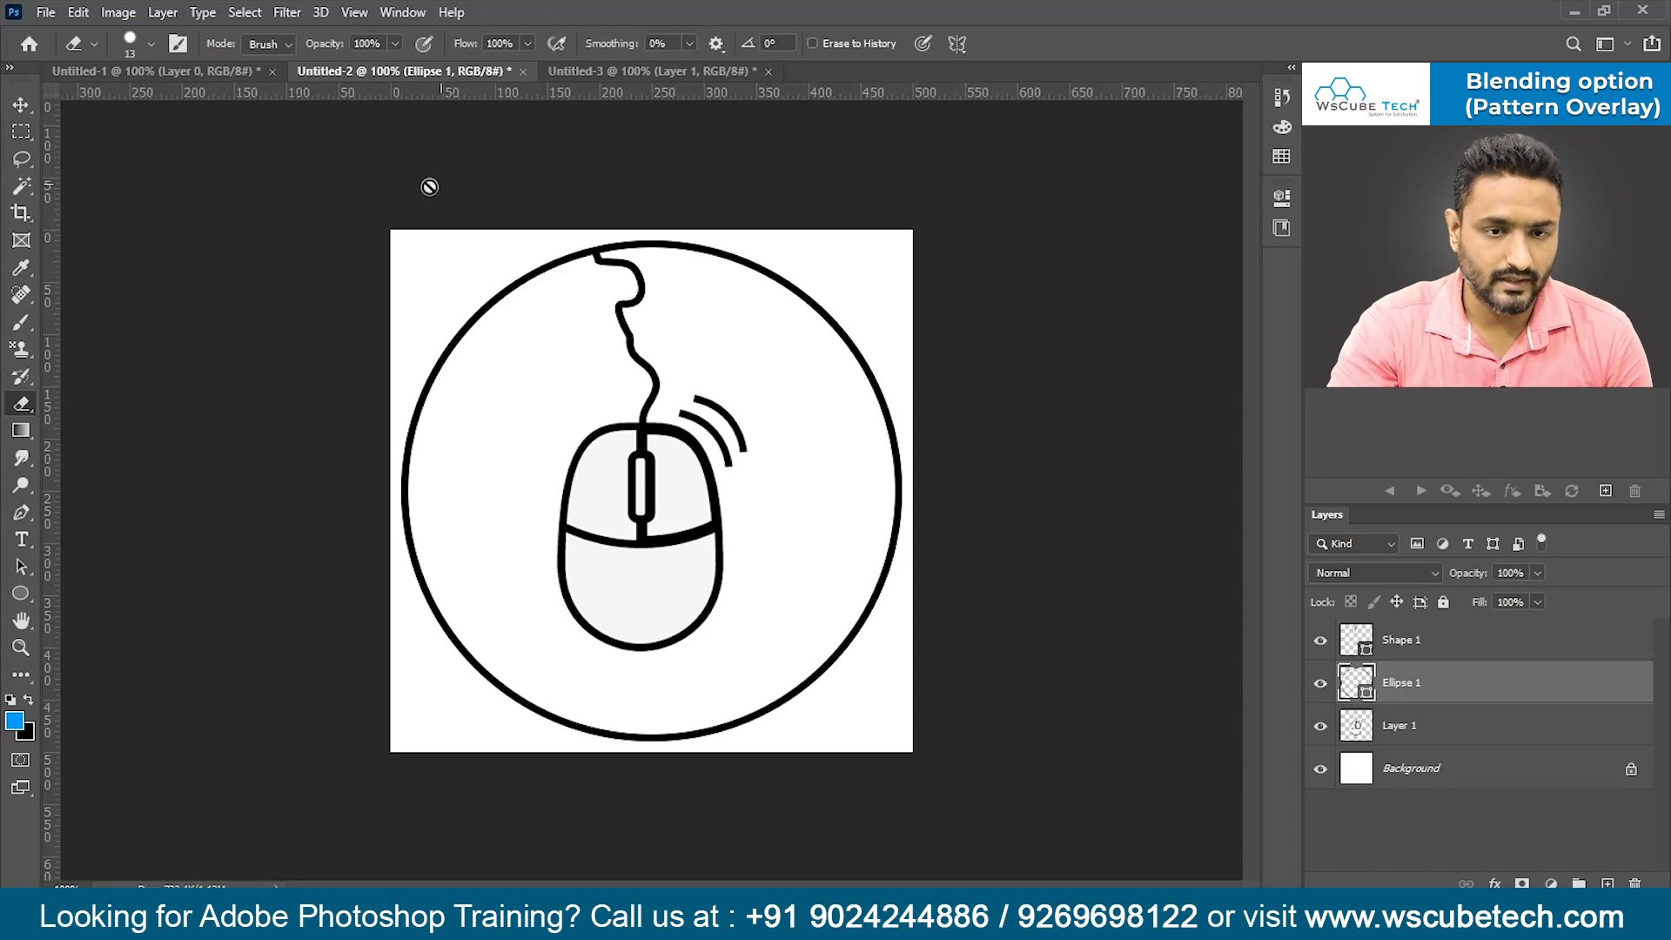
{"action": "right_click", "coordinate": [23, 407]}
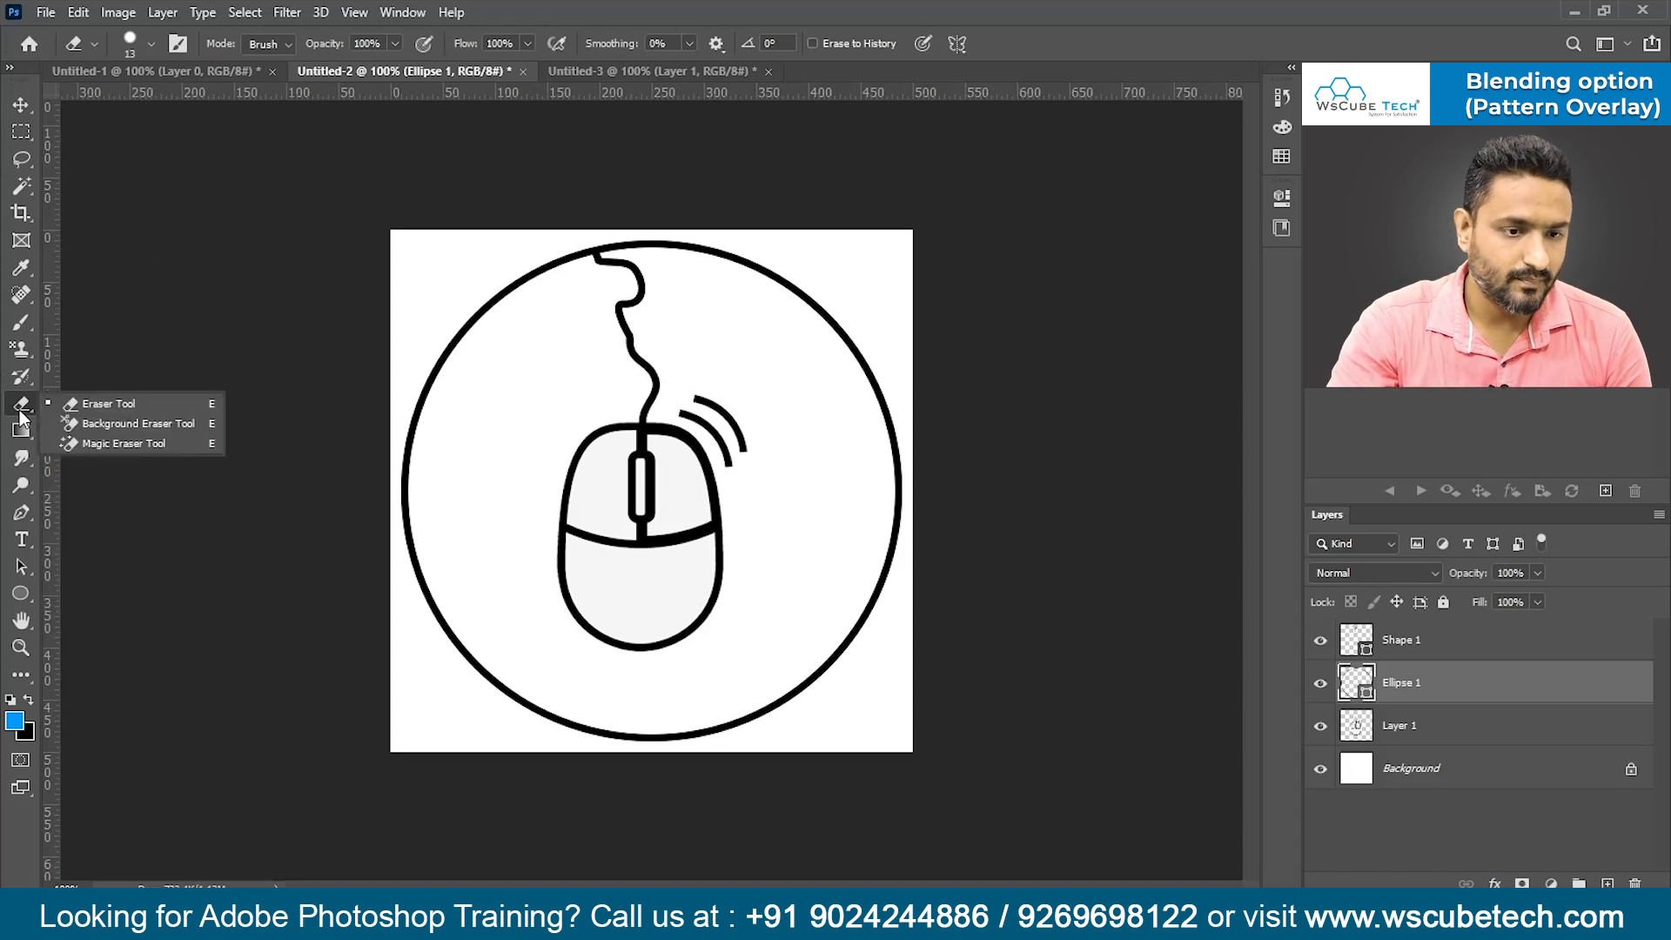
{"action": "left_click", "coordinate": [1449, 687]}
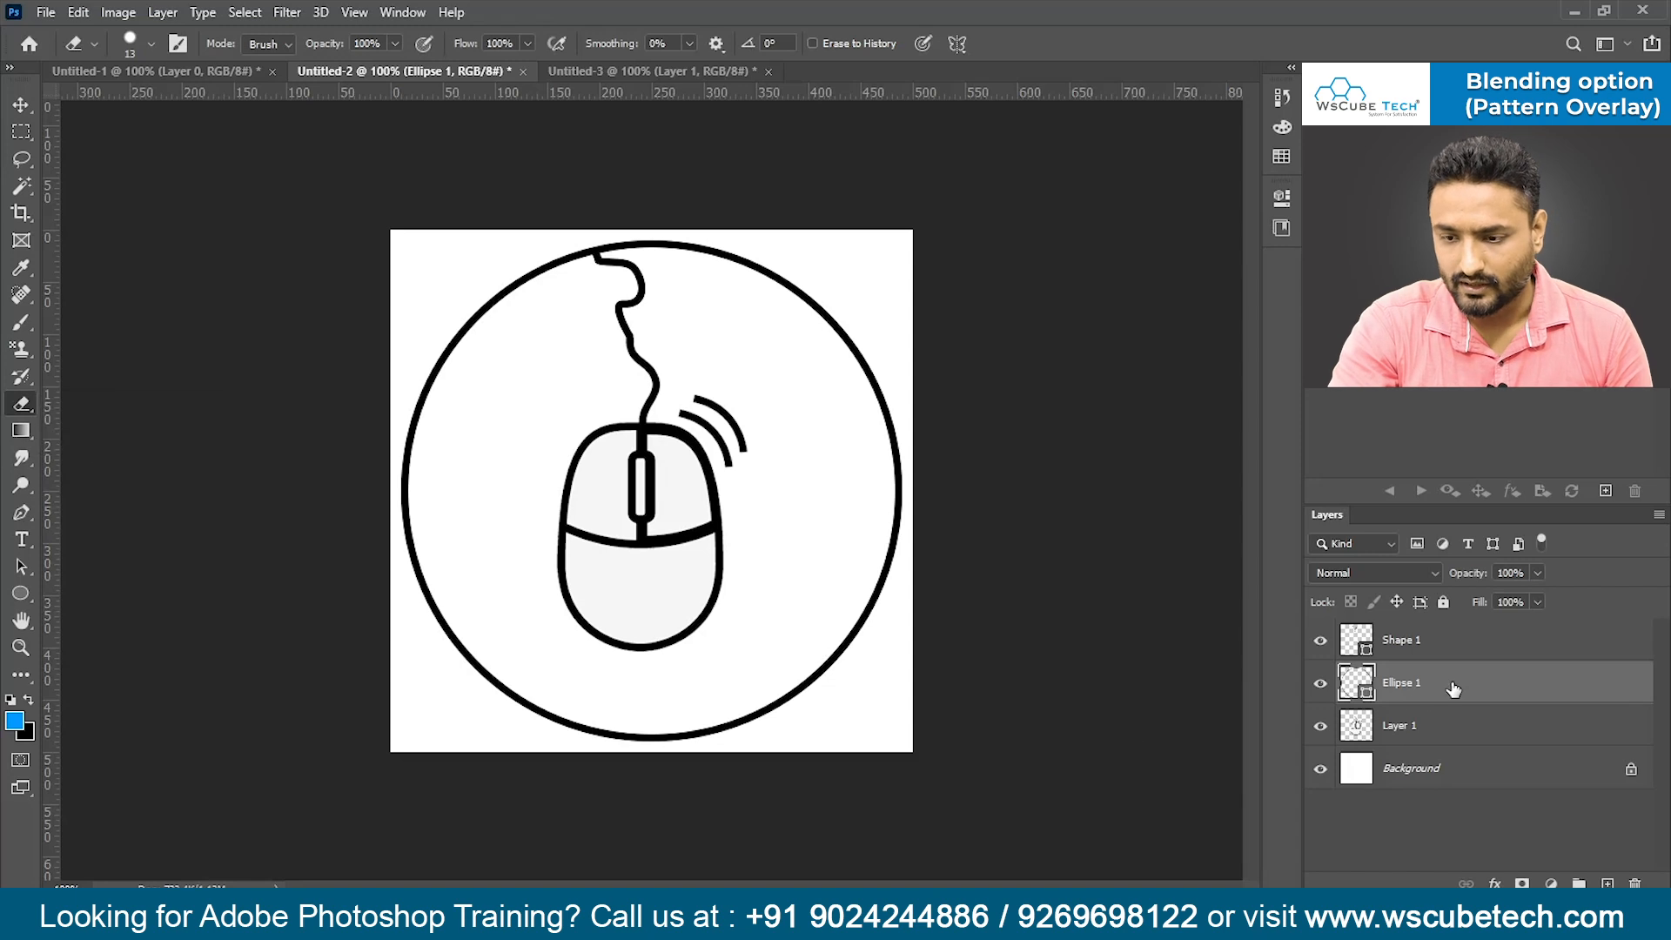
{"action": "left_click", "coordinate": [621, 251]}
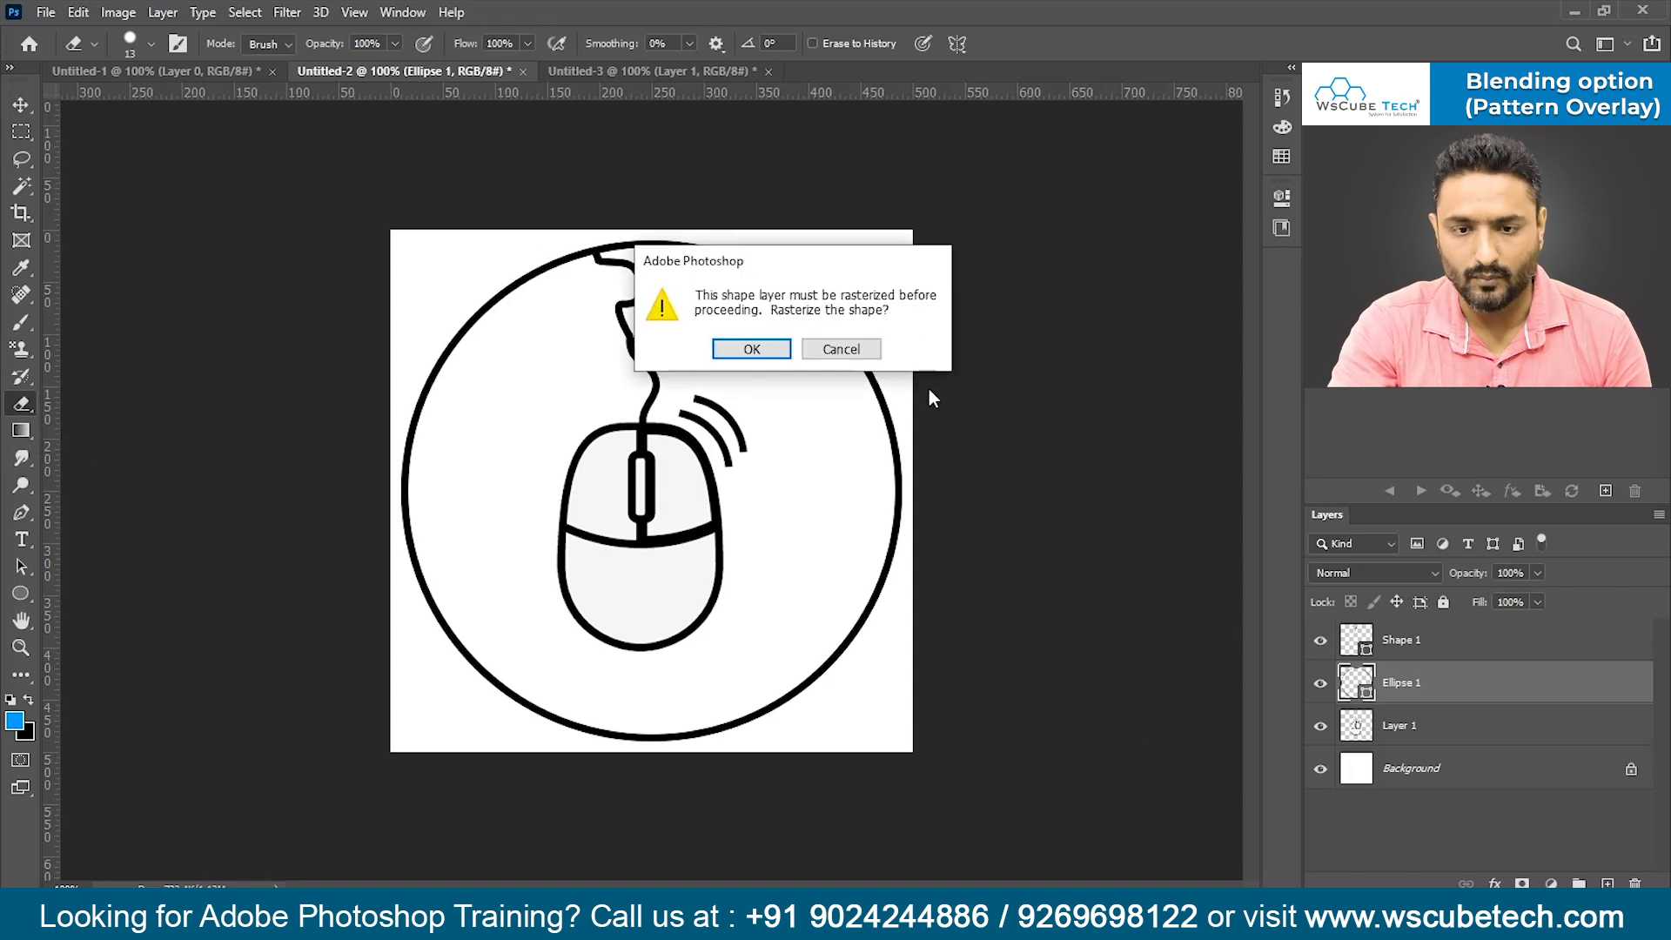
{"action": "left_click", "coordinate": [864, 357]}
- Rasterize the Ellipse 1 layer and erase the circle's upper-right arc, starting beside the wavy line's upper end
{"action": "right_click", "coordinate": [1487, 683]}
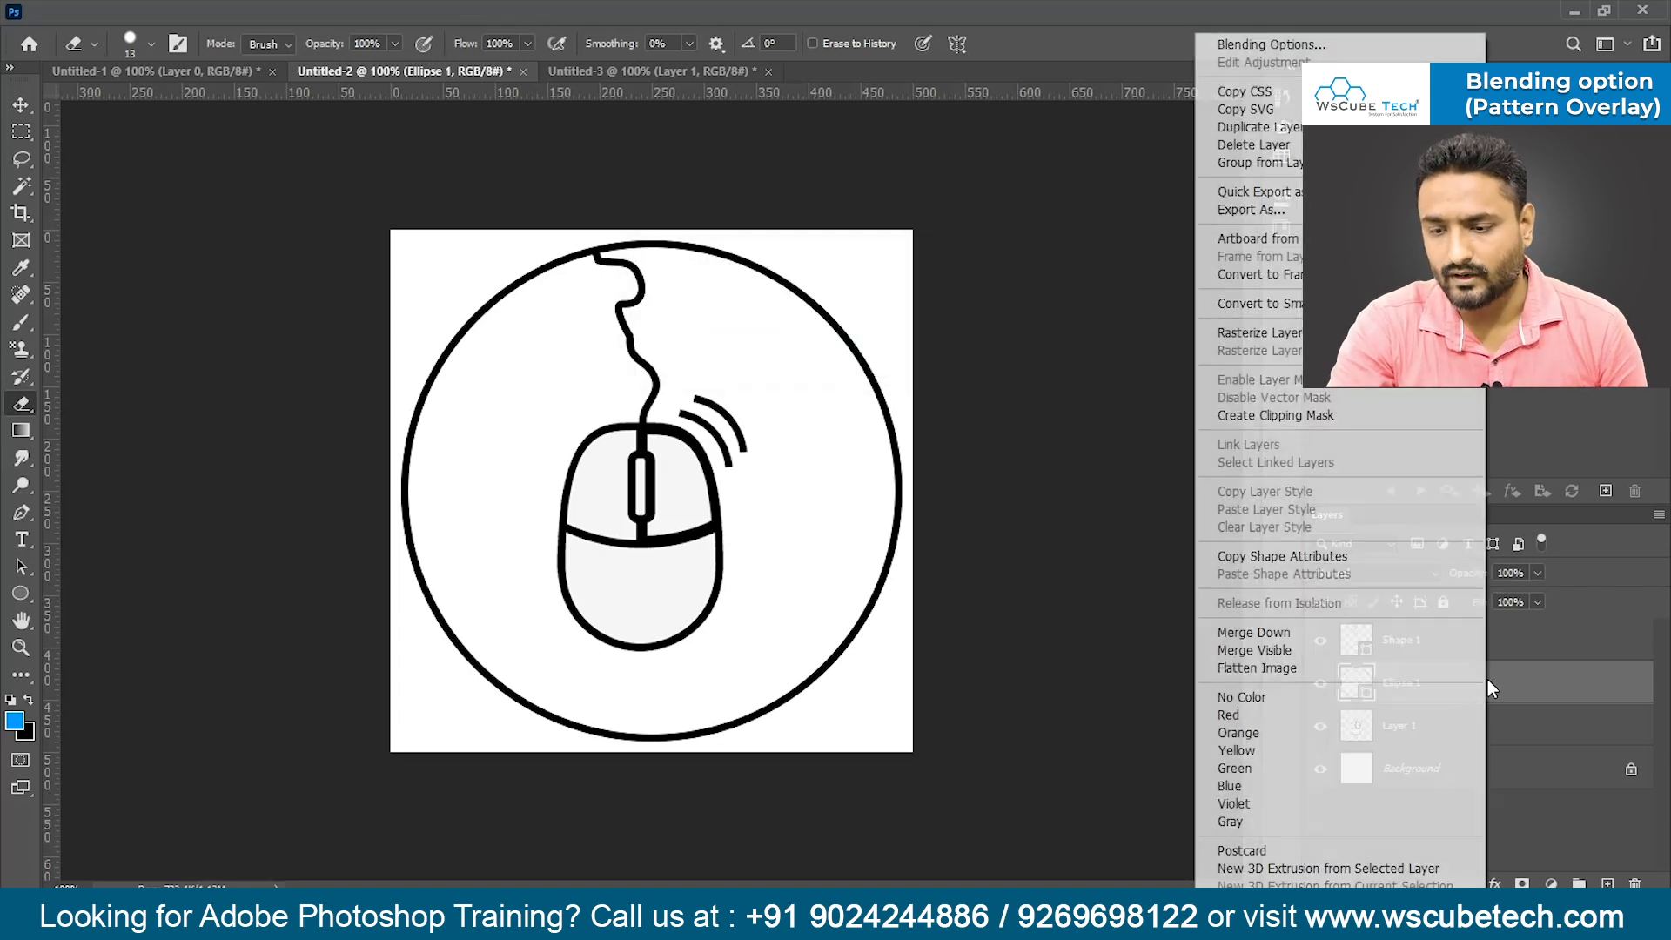
{"action": "left_click", "coordinate": [1280, 334]}
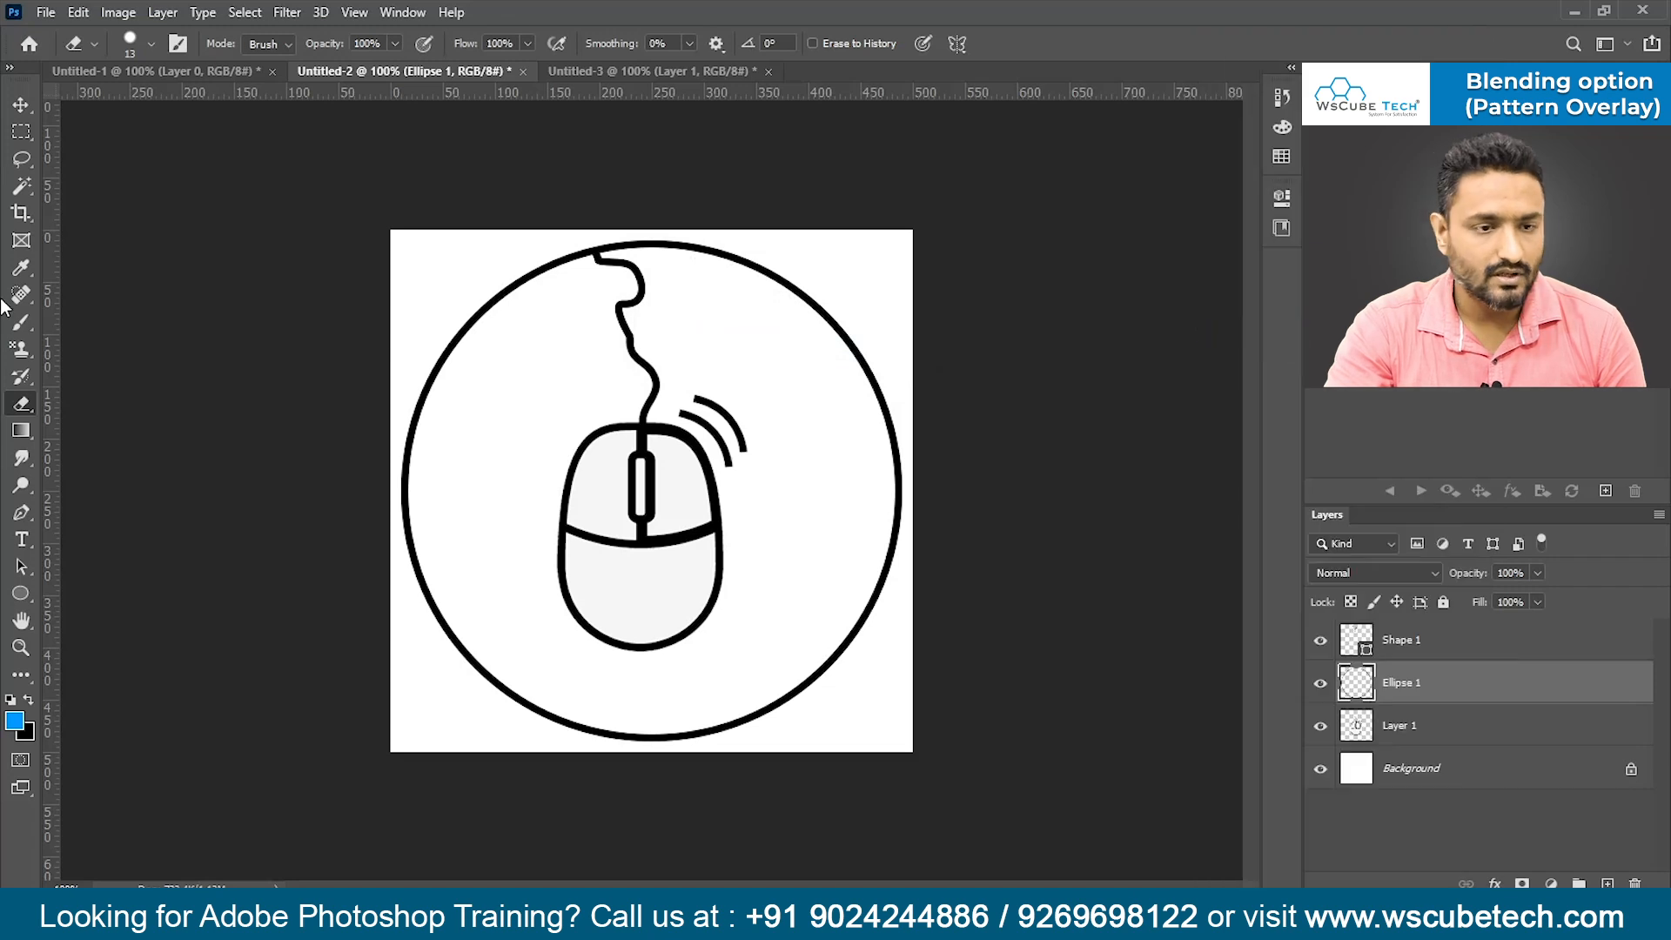
{"action": "mouse_move", "coordinate": [609, 247]}
{"action": "left_mouse_down"}
{"action": "mouse_move", "coordinate": [767, 271]}
{"action": "mouse_move", "coordinate": [843, 336]}
{"action": "left_mouse_up"}
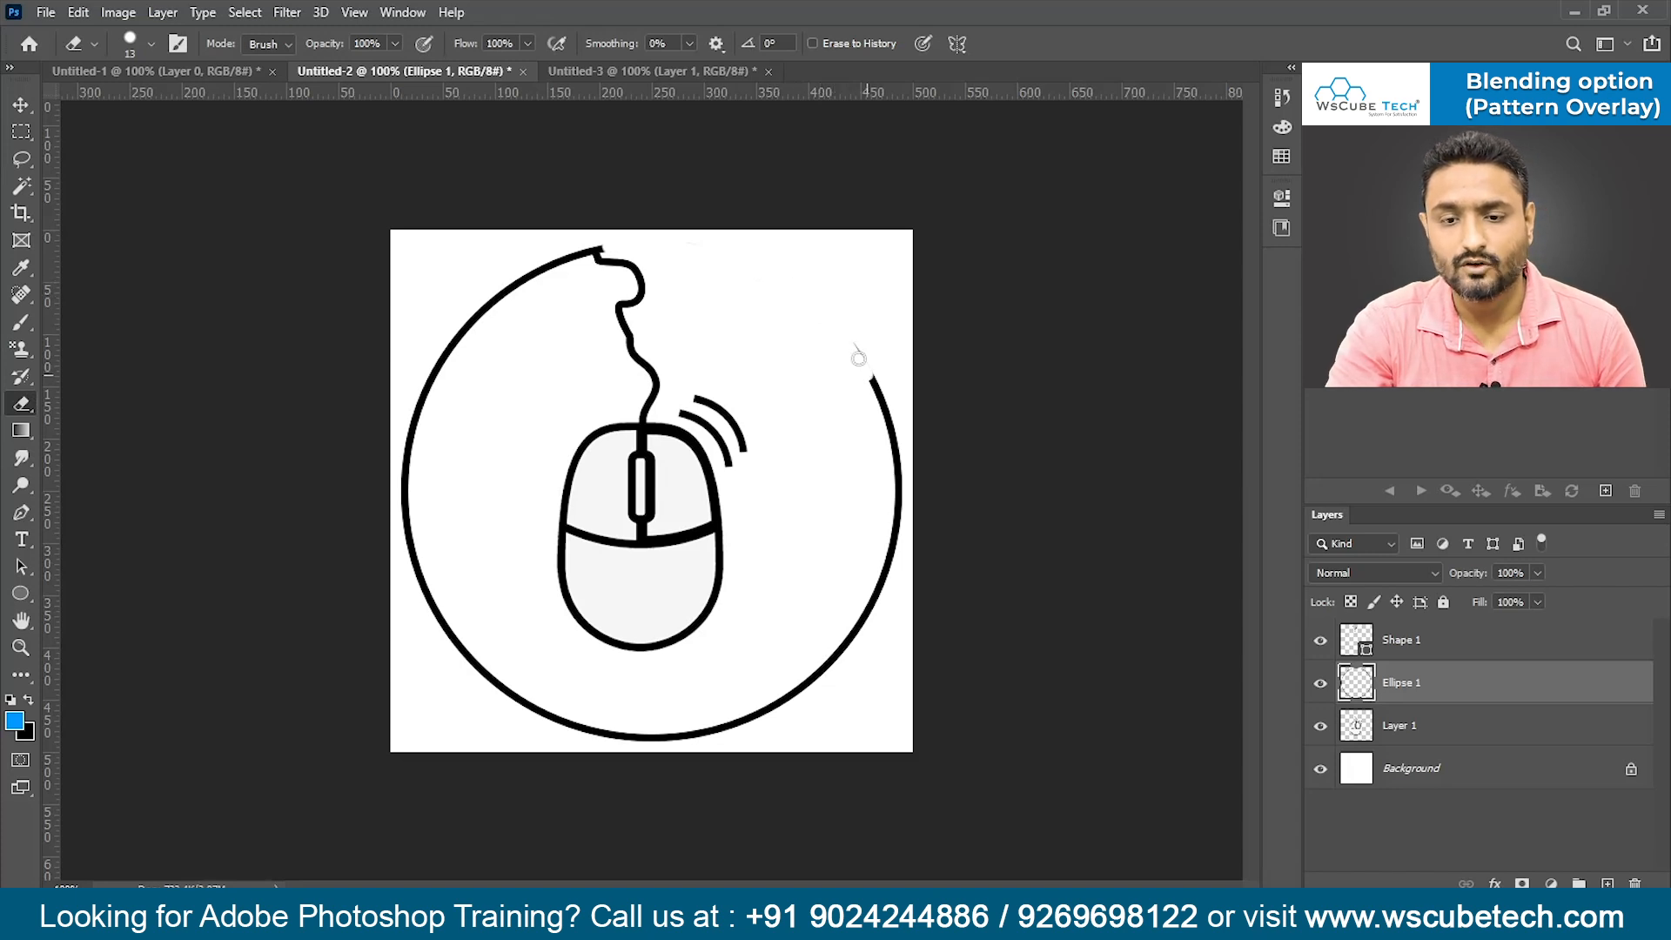
- Trim both cut ends of the circle with the Eraser, at the wavy line's corner and at the open right end
{"action": "key", "text": "ctrl+plus"}
{"action": "key", "text": "ctrl+plus"}
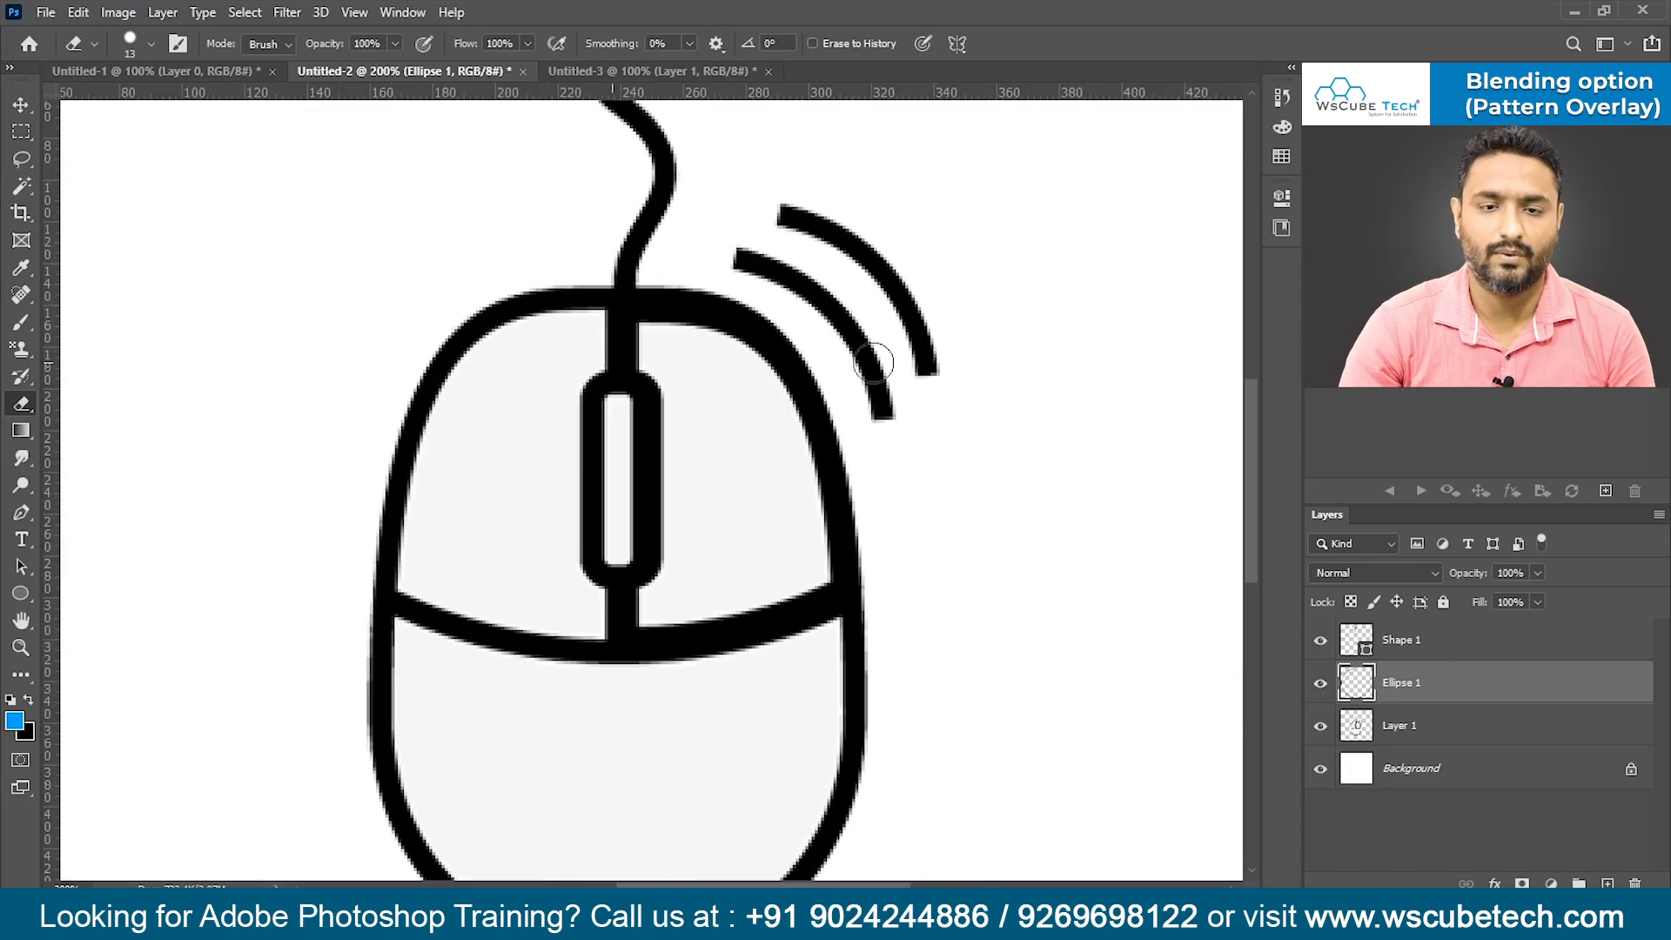
{"action": "scroll", "coordinate": [711, 551], "scroll_direction": "up", "scroll_amount": 5}
{"action": "key", "text": "ctrl+plus"}
{"action": "left_click_drag", "start_coordinate": [711, 552], "coordinate": [757, 617]}
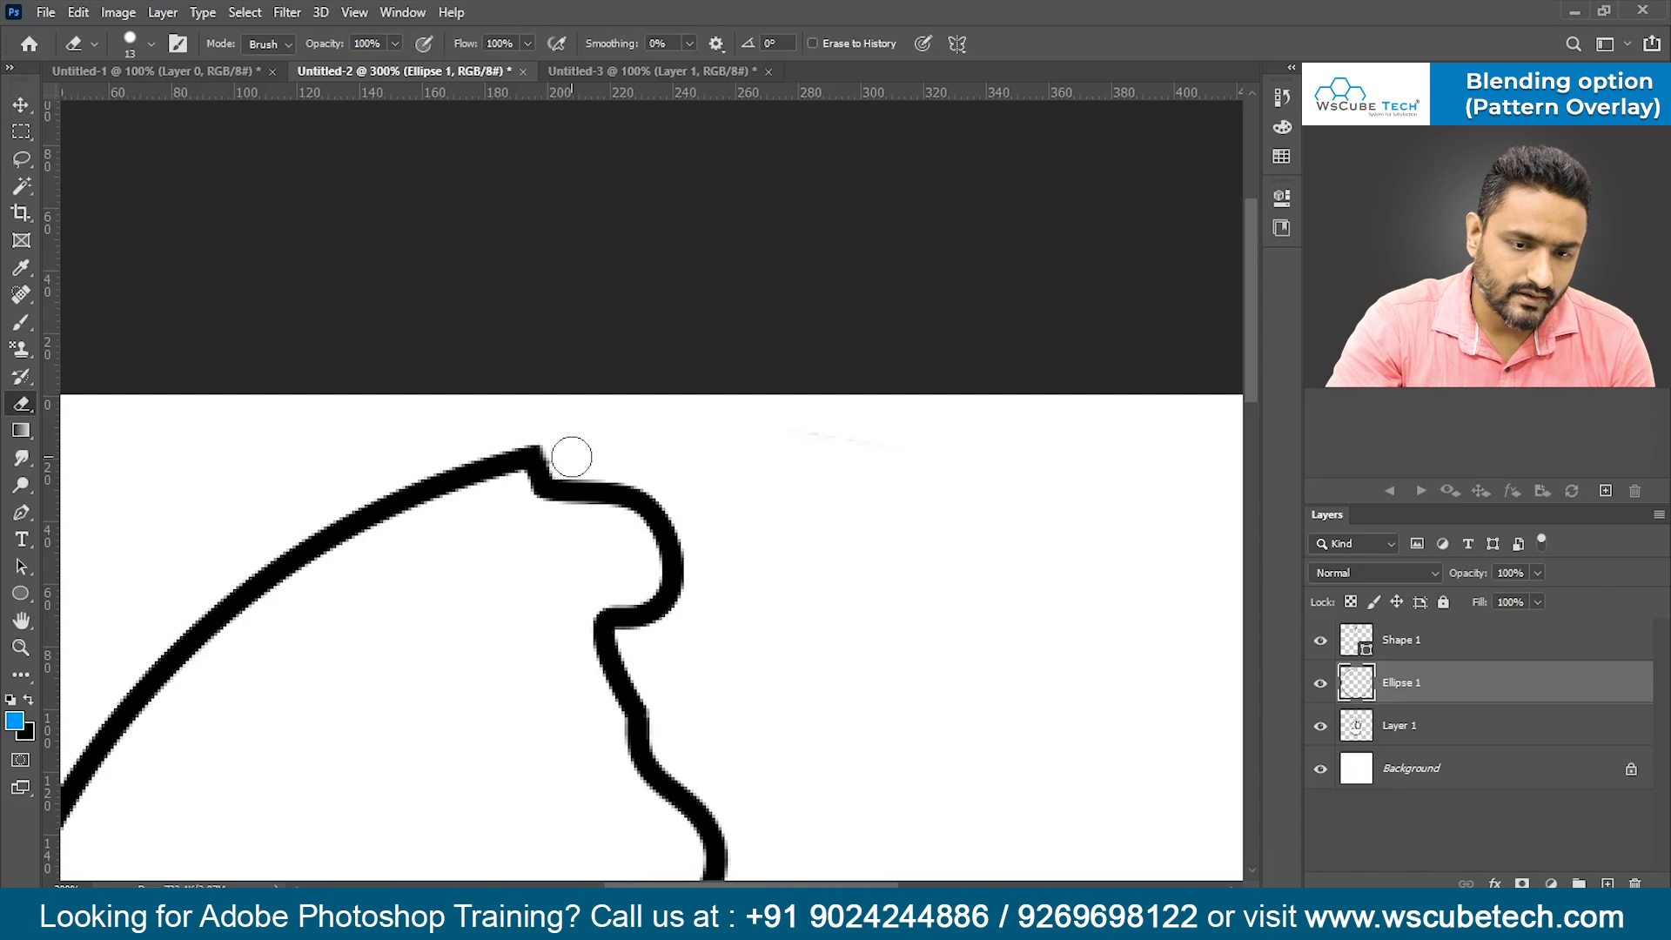
{"action": "mouse_move", "coordinate": [788, 631]}
{"action": "left_mouse_down"}
{"action": "mouse_move", "coordinate": [784, 559]}
{"action": "mouse_move", "coordinate": [745, 485]}
{"action": "left_mouse_up"}
{"action": "left_click_drag", "start_coordinate": [1004, 383], "coordinate": [1057, 498]}
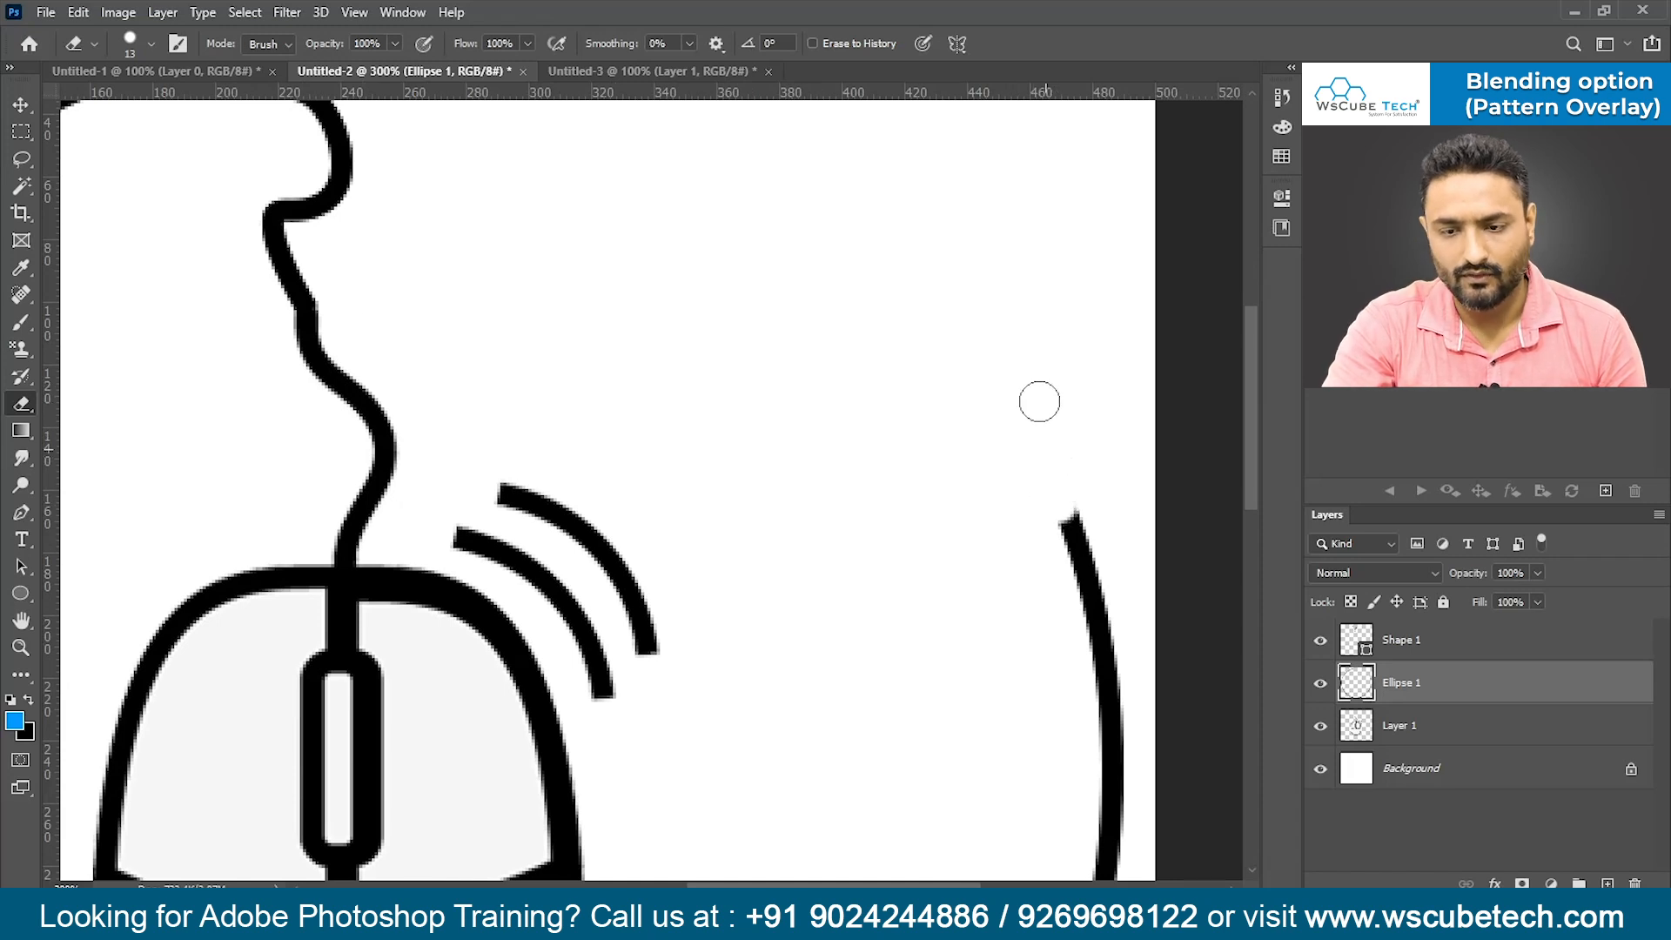
{"action": "key", "text": "ctrl+z"}
{"action": "key", "text": "ctrl+1"}
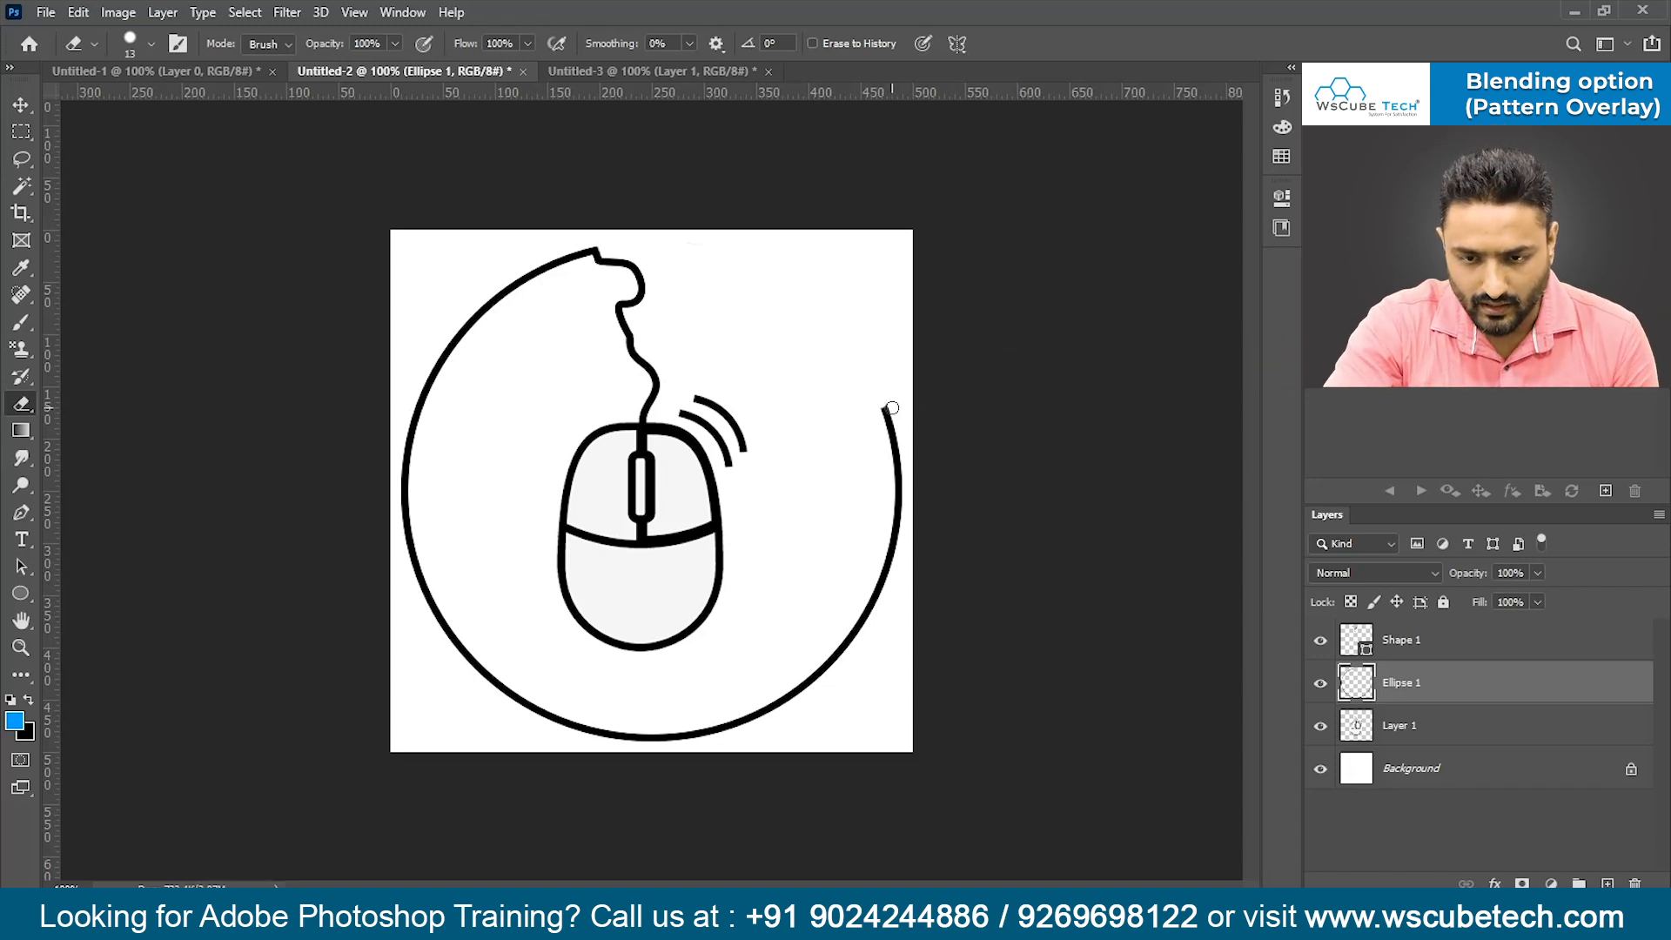
- Check the reference pattern in Untitled-1, then switch to the browser, search Google Images for "usb icon" and open the black USB stick result
{"action": "left_click", "coordinate": [227, 76]}
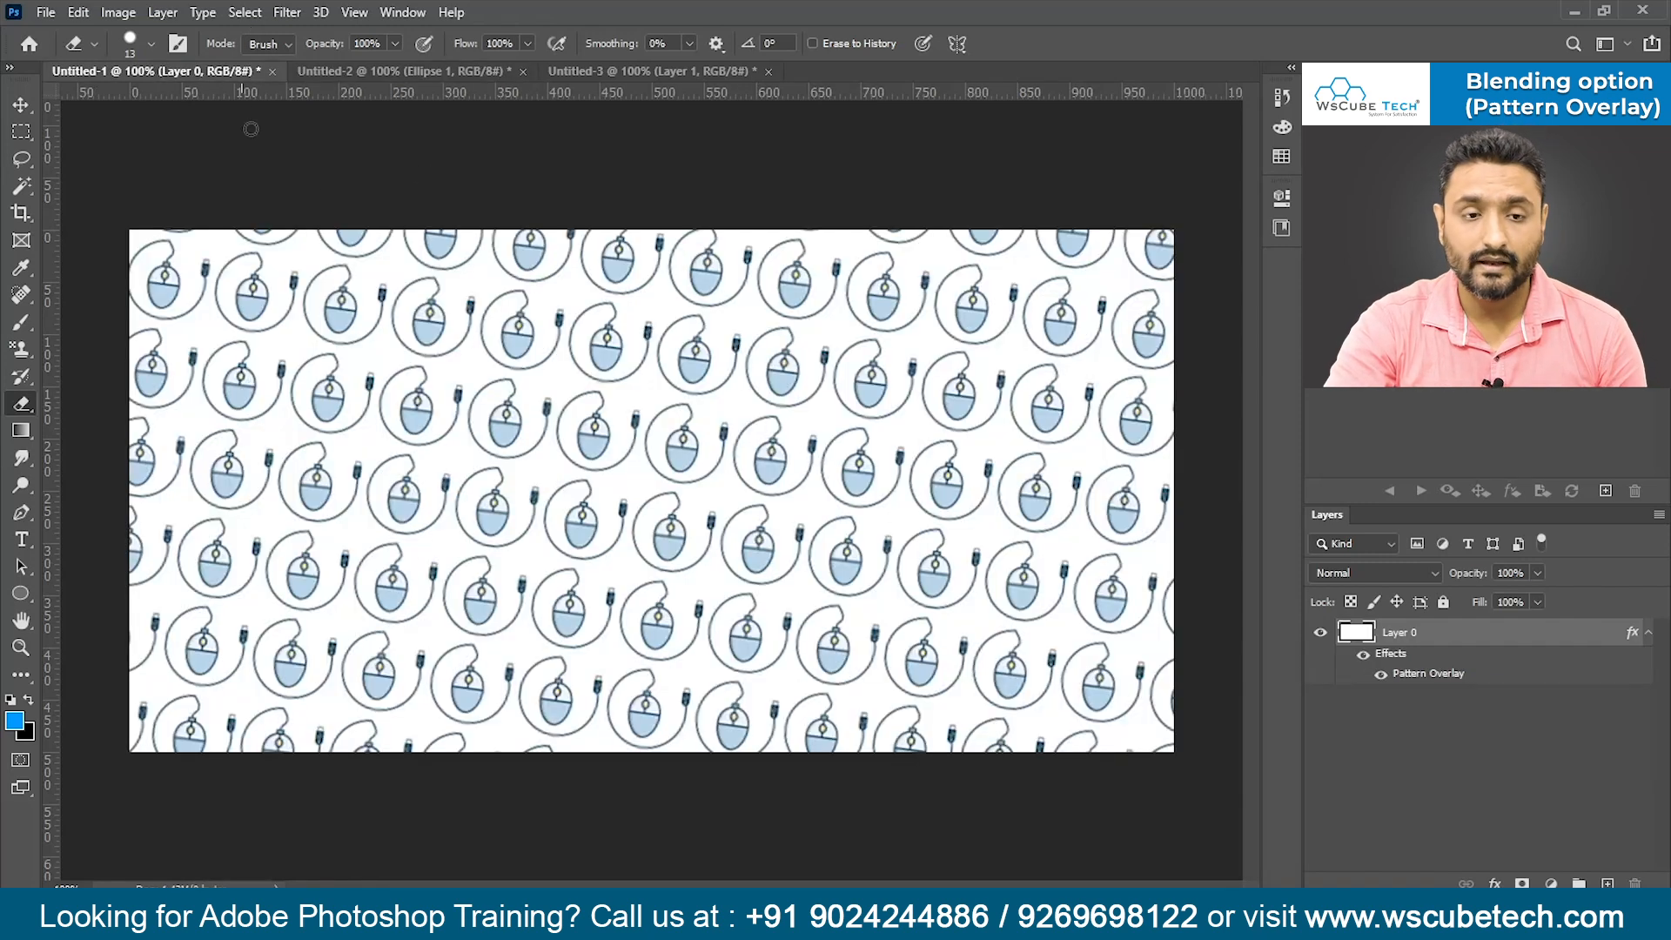
{"action": "left_click", "coordinate": [402, 71]}
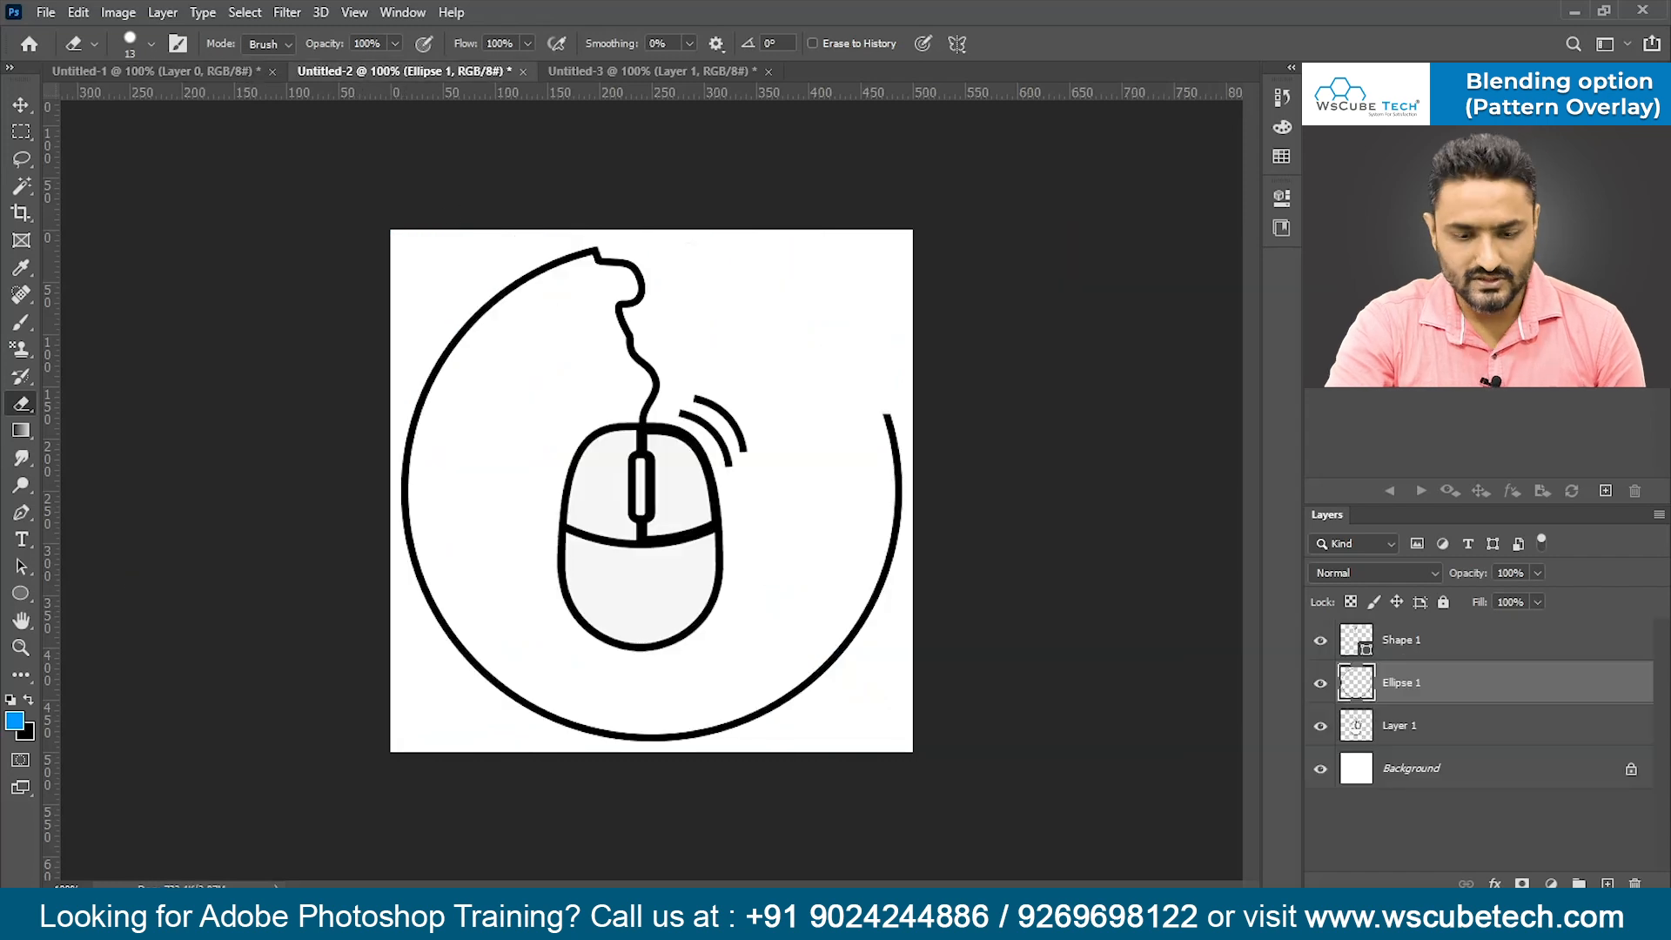
{"action": "key", "text": "alt+Tab"}
{"action": "triple_click", "coordinate": [316, 131]}
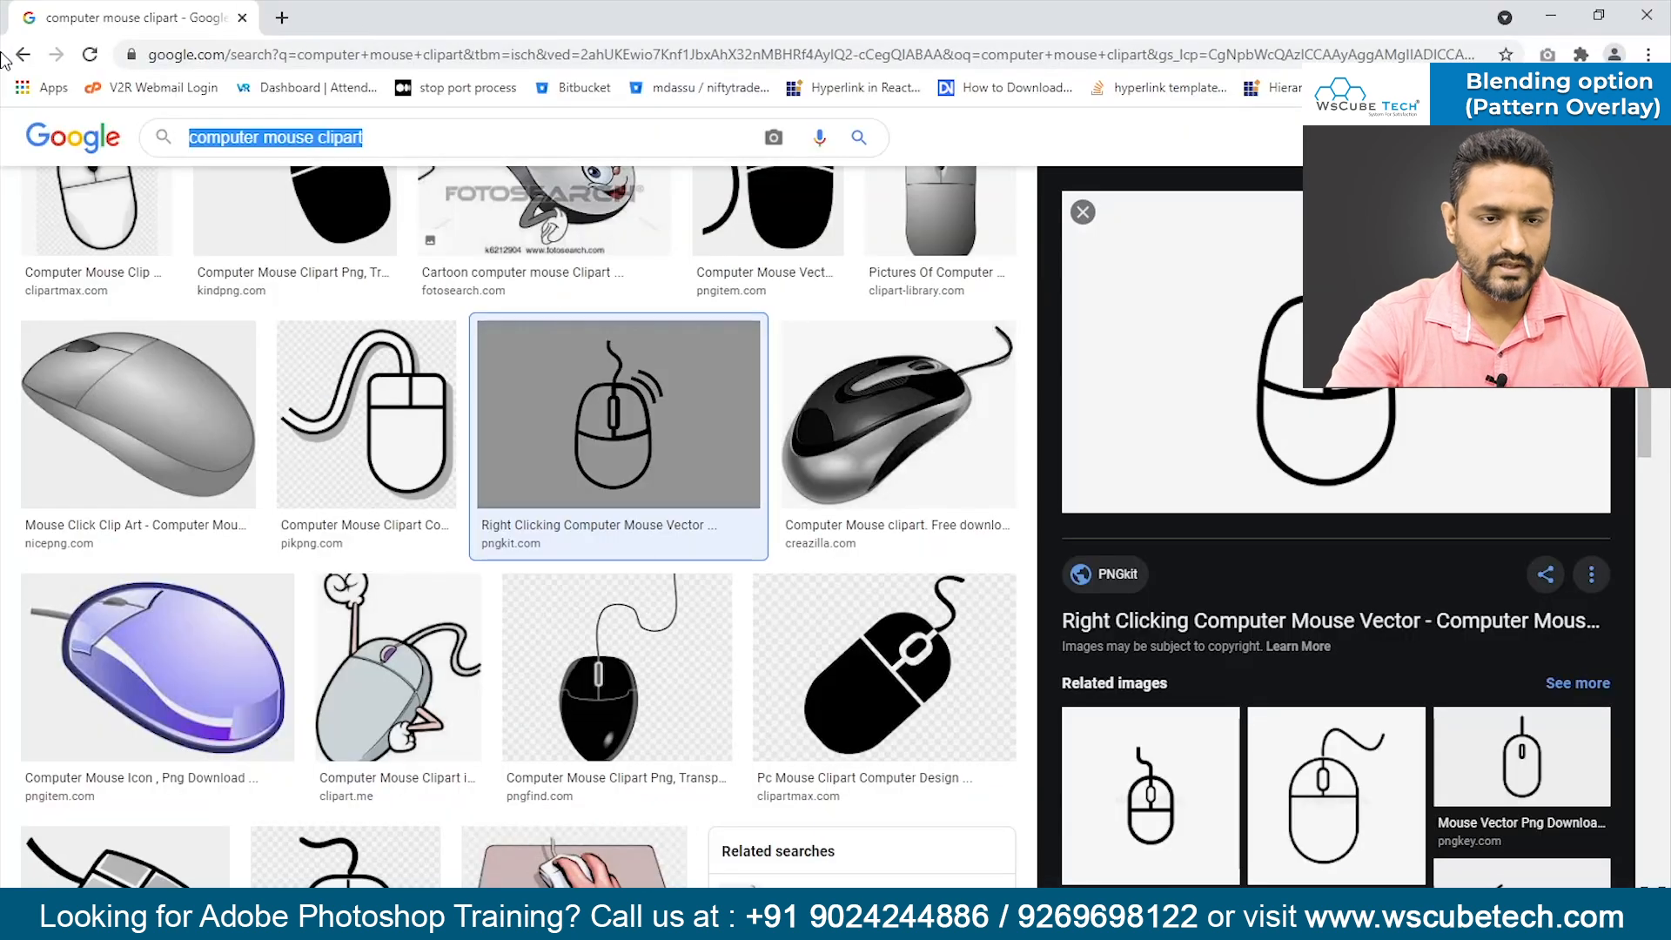
{"action": "type", "text": "usb"}
{"action": "key", "text": "Return"}
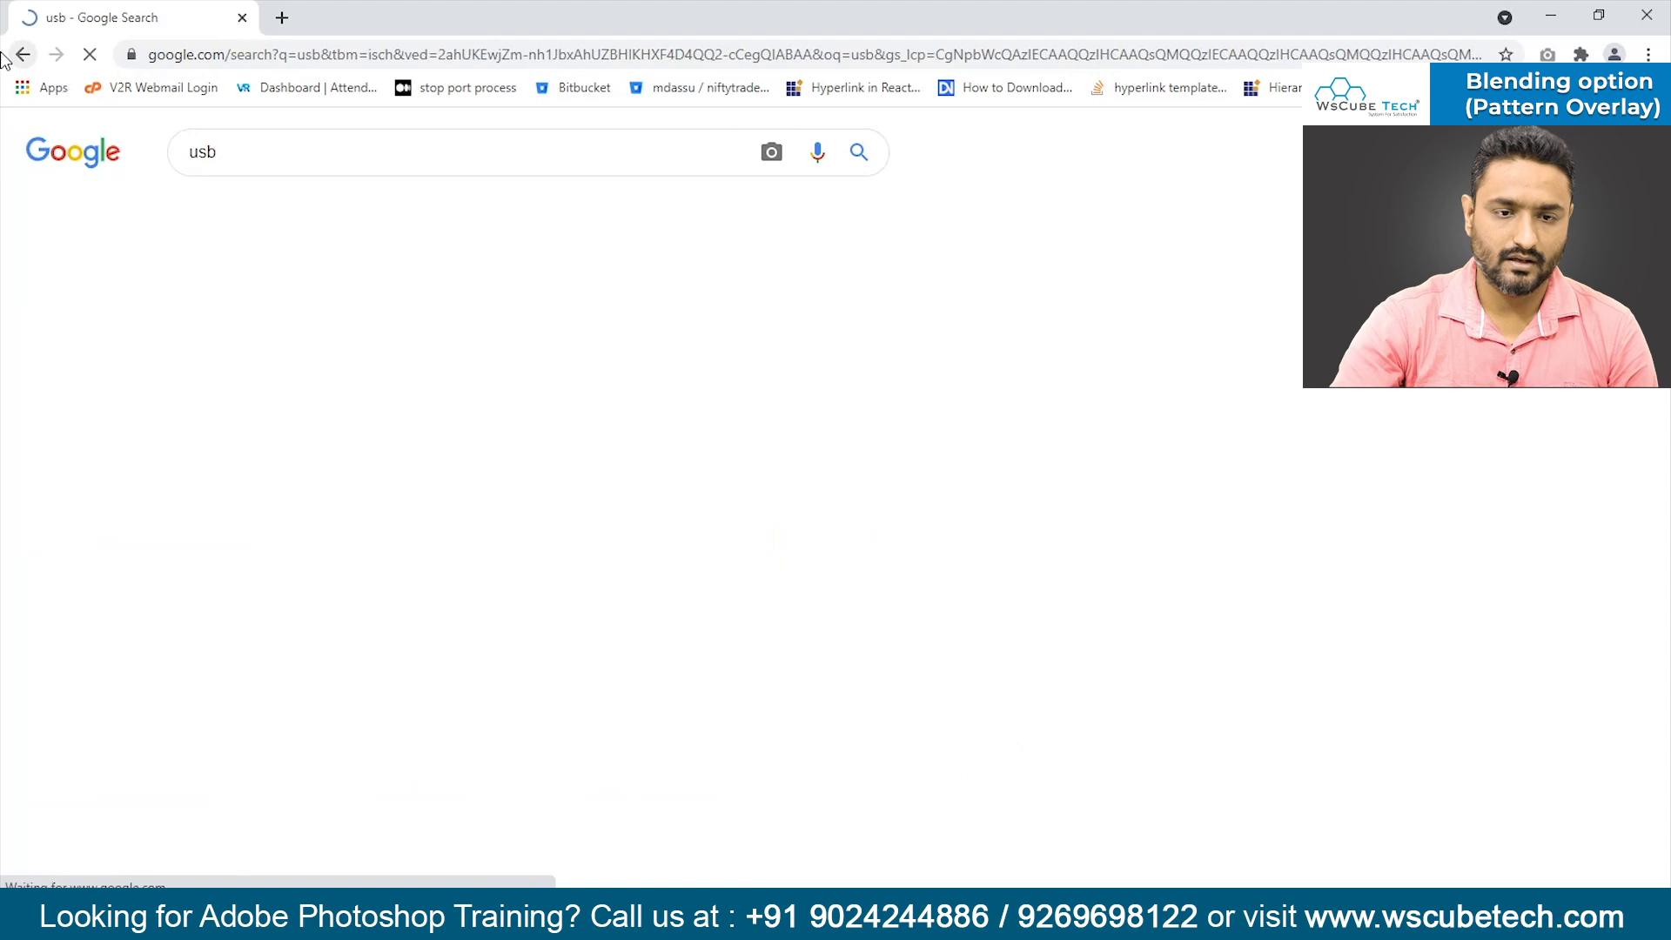
{"action": "left_click", "coordinate": [417, 159]}
{"action": "type", "text": "icon"}
{"action": "key", "text": "Return"}
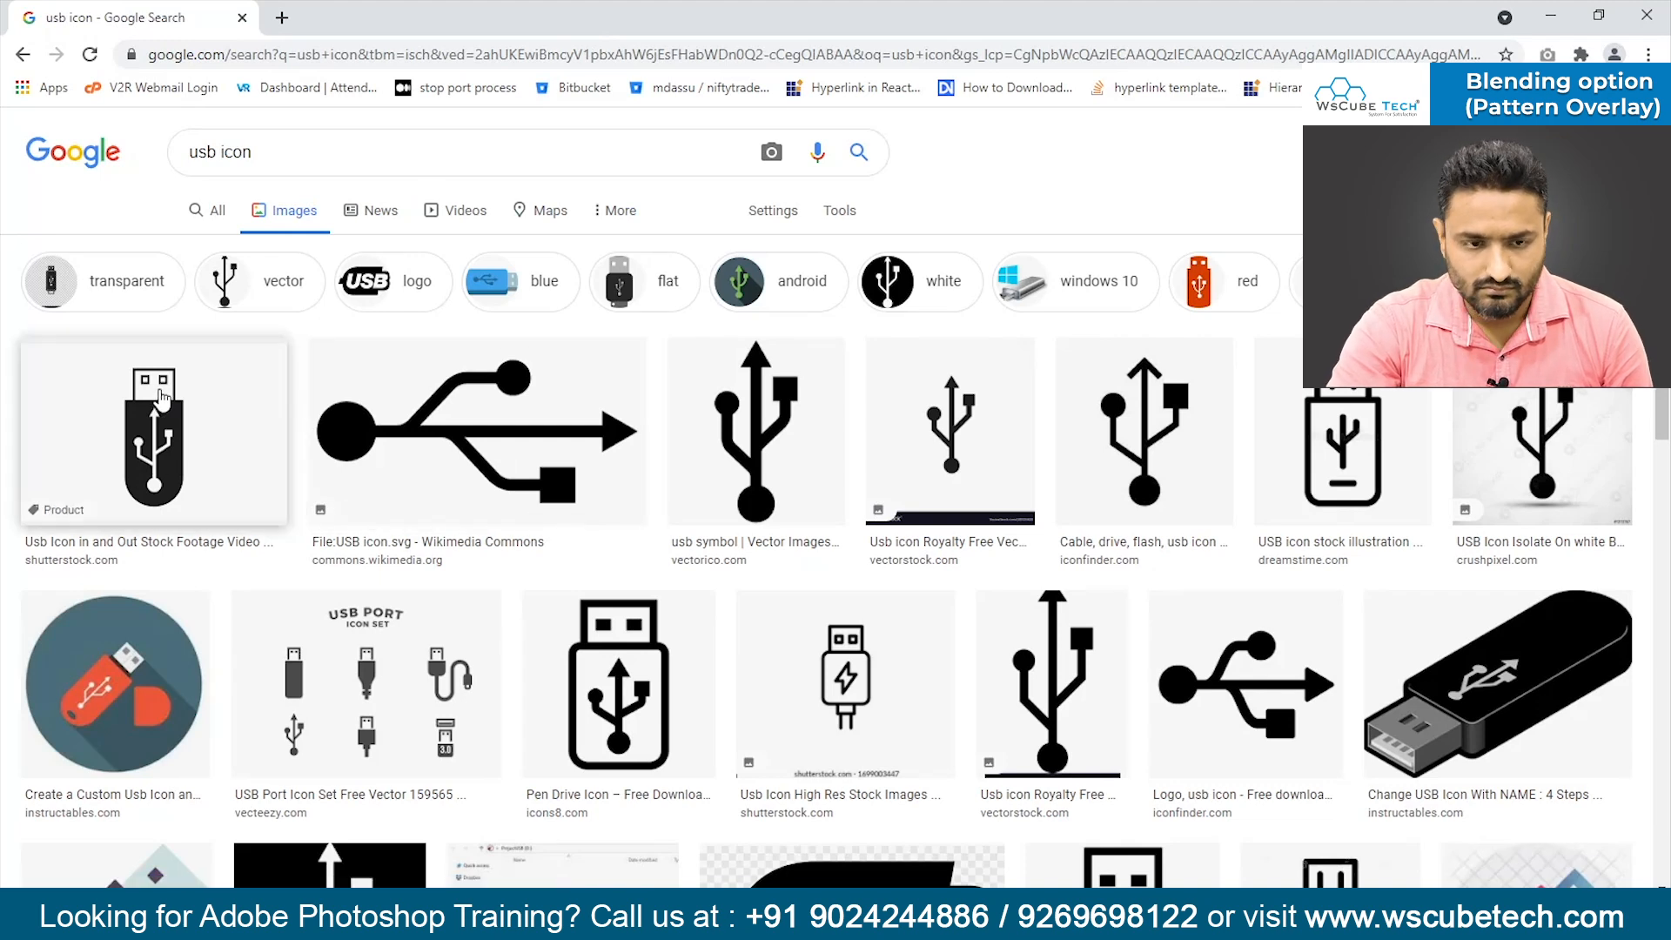
{"action": "left_click", "coordinate": [161, 398]}
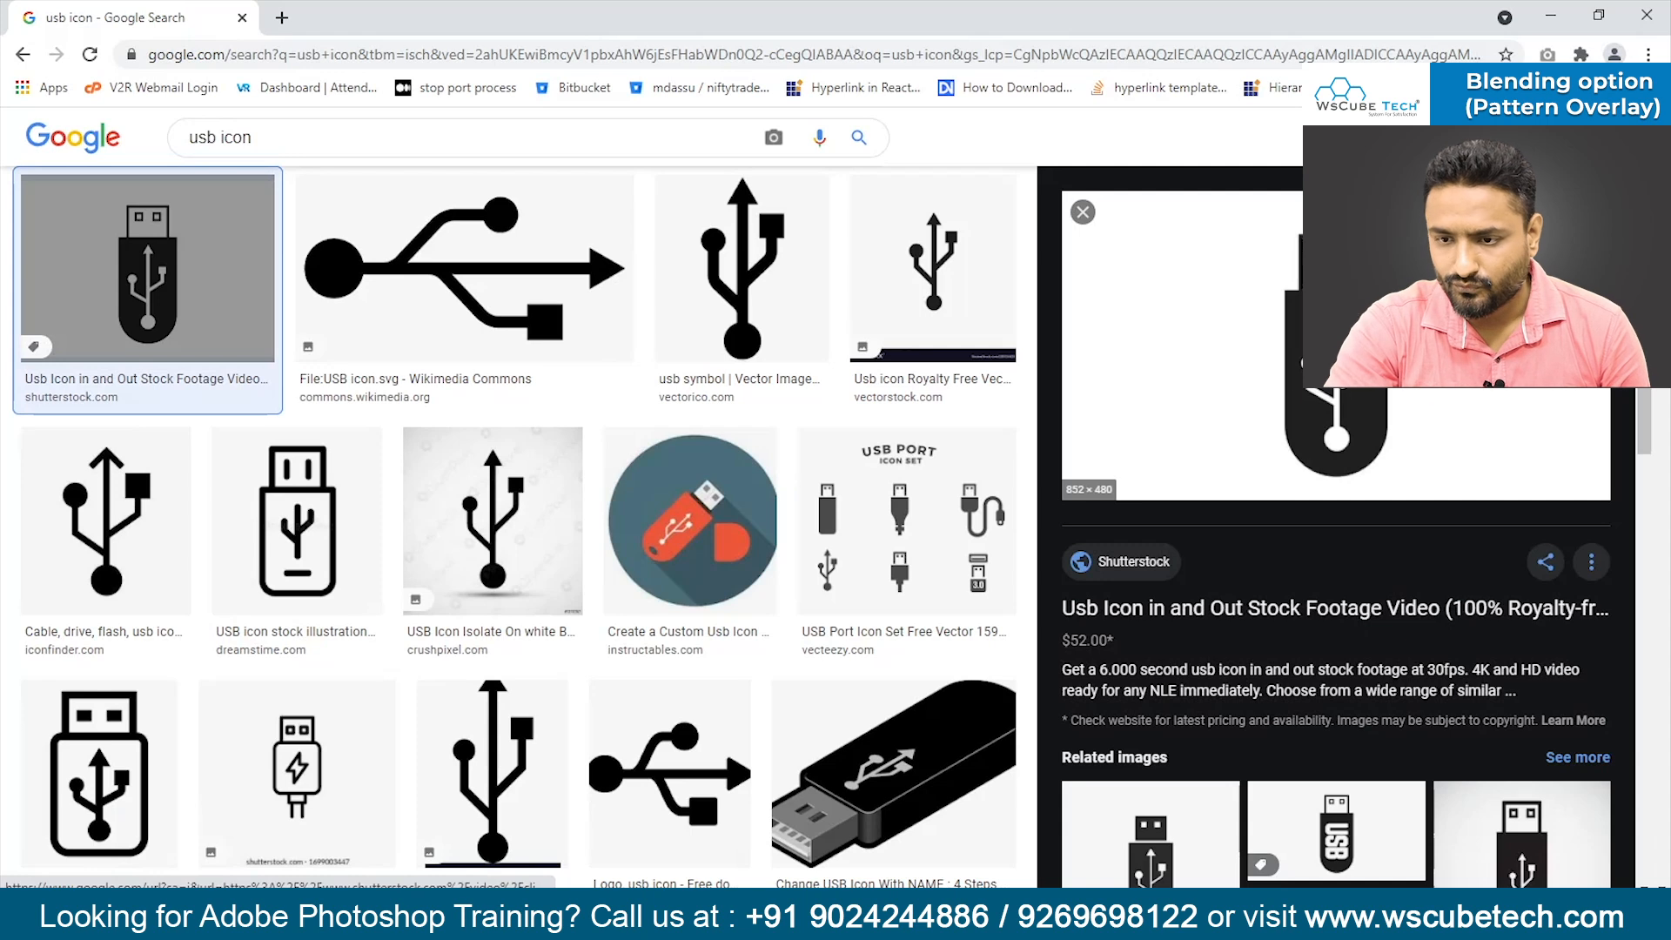
- Copy the USB stick image from the browser, switch to Photoshop and paste it into a new document
{"action": "right_click", "coordinate": [1349, 357]}
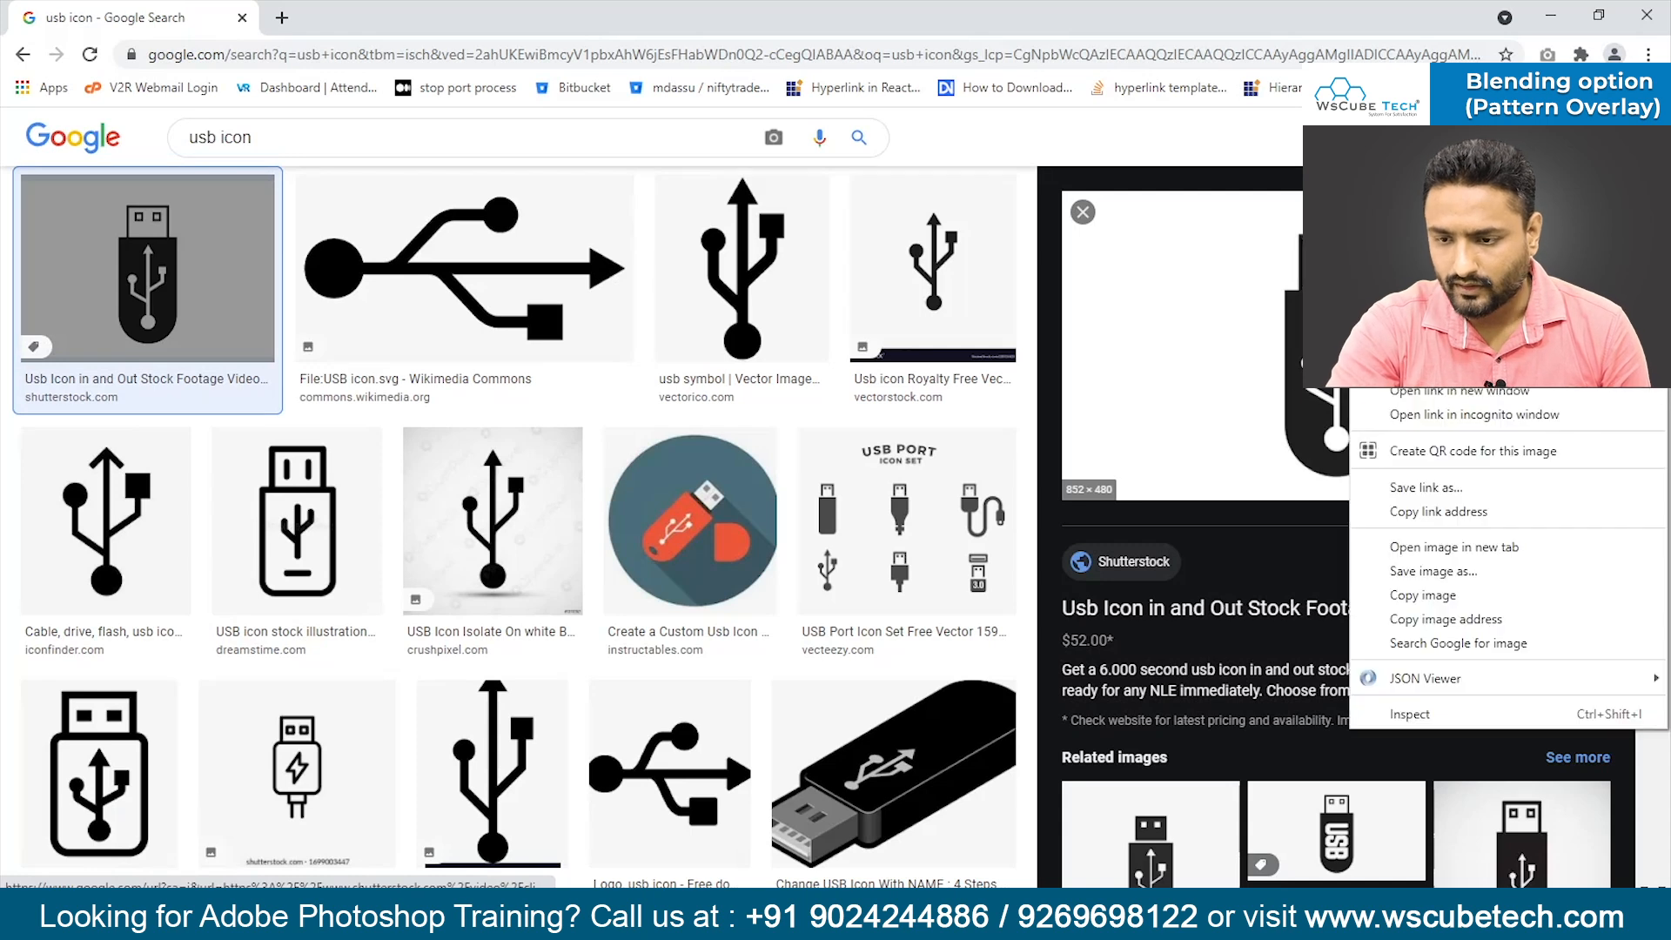
{"action": "left_click", "coordinate": [1420, 595]}
{"action": "key", "text": "alt+Tab"}
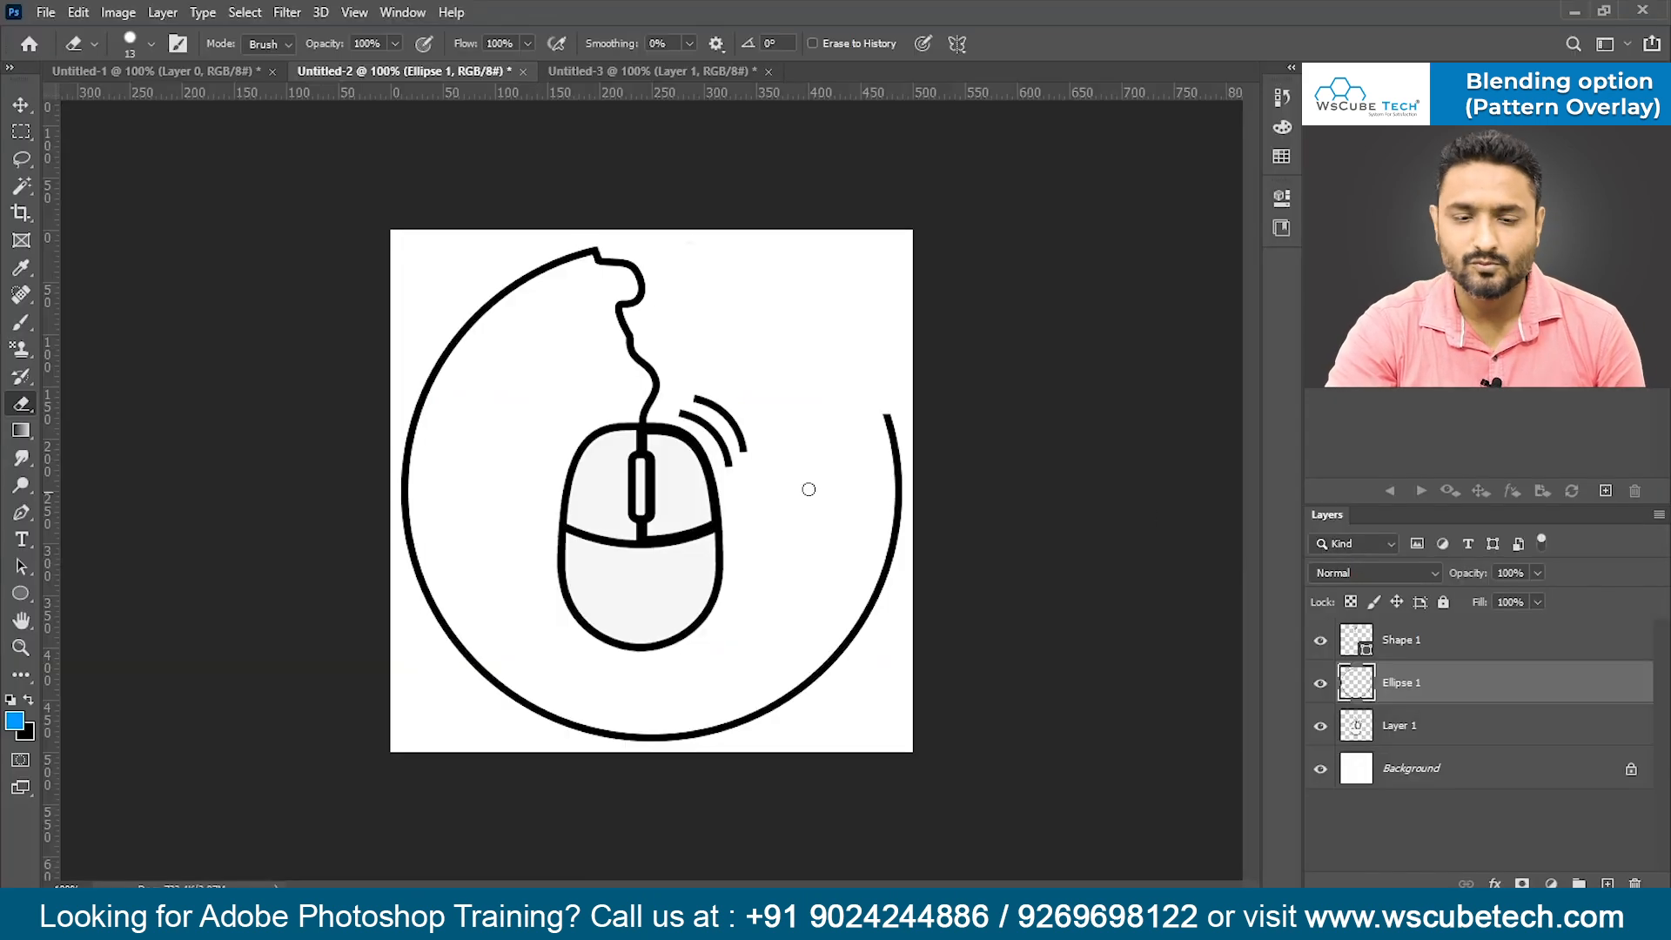
{"action": "key", "text": "ctrl+v"}
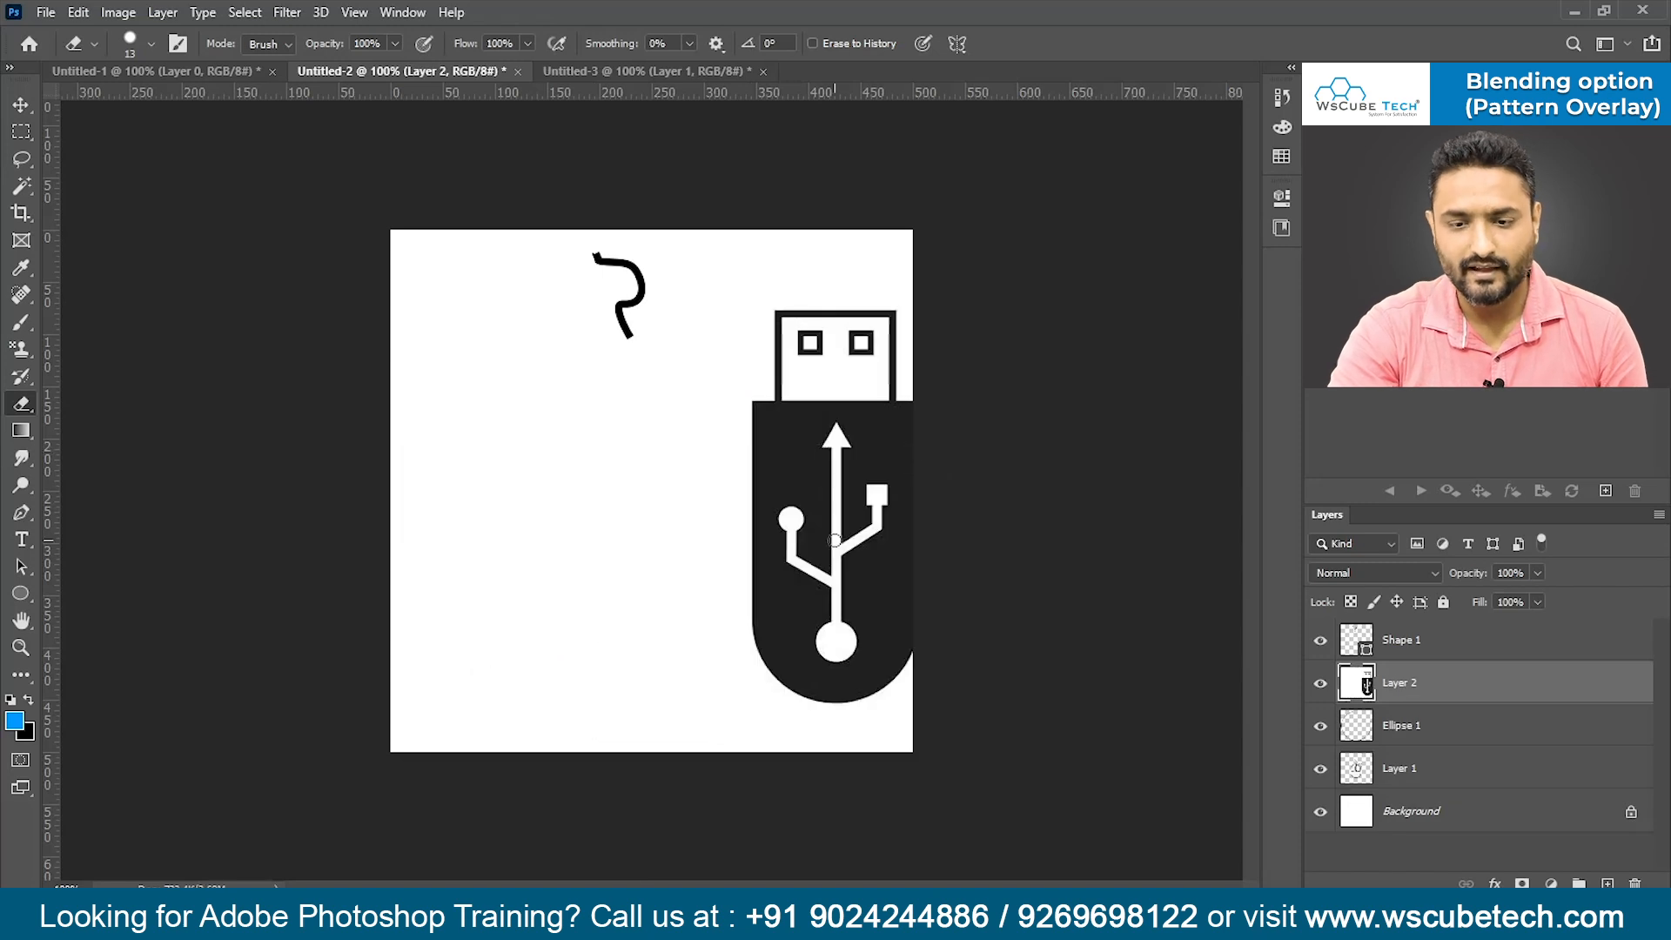
{"action": "key", "text": "ctrl+z"}
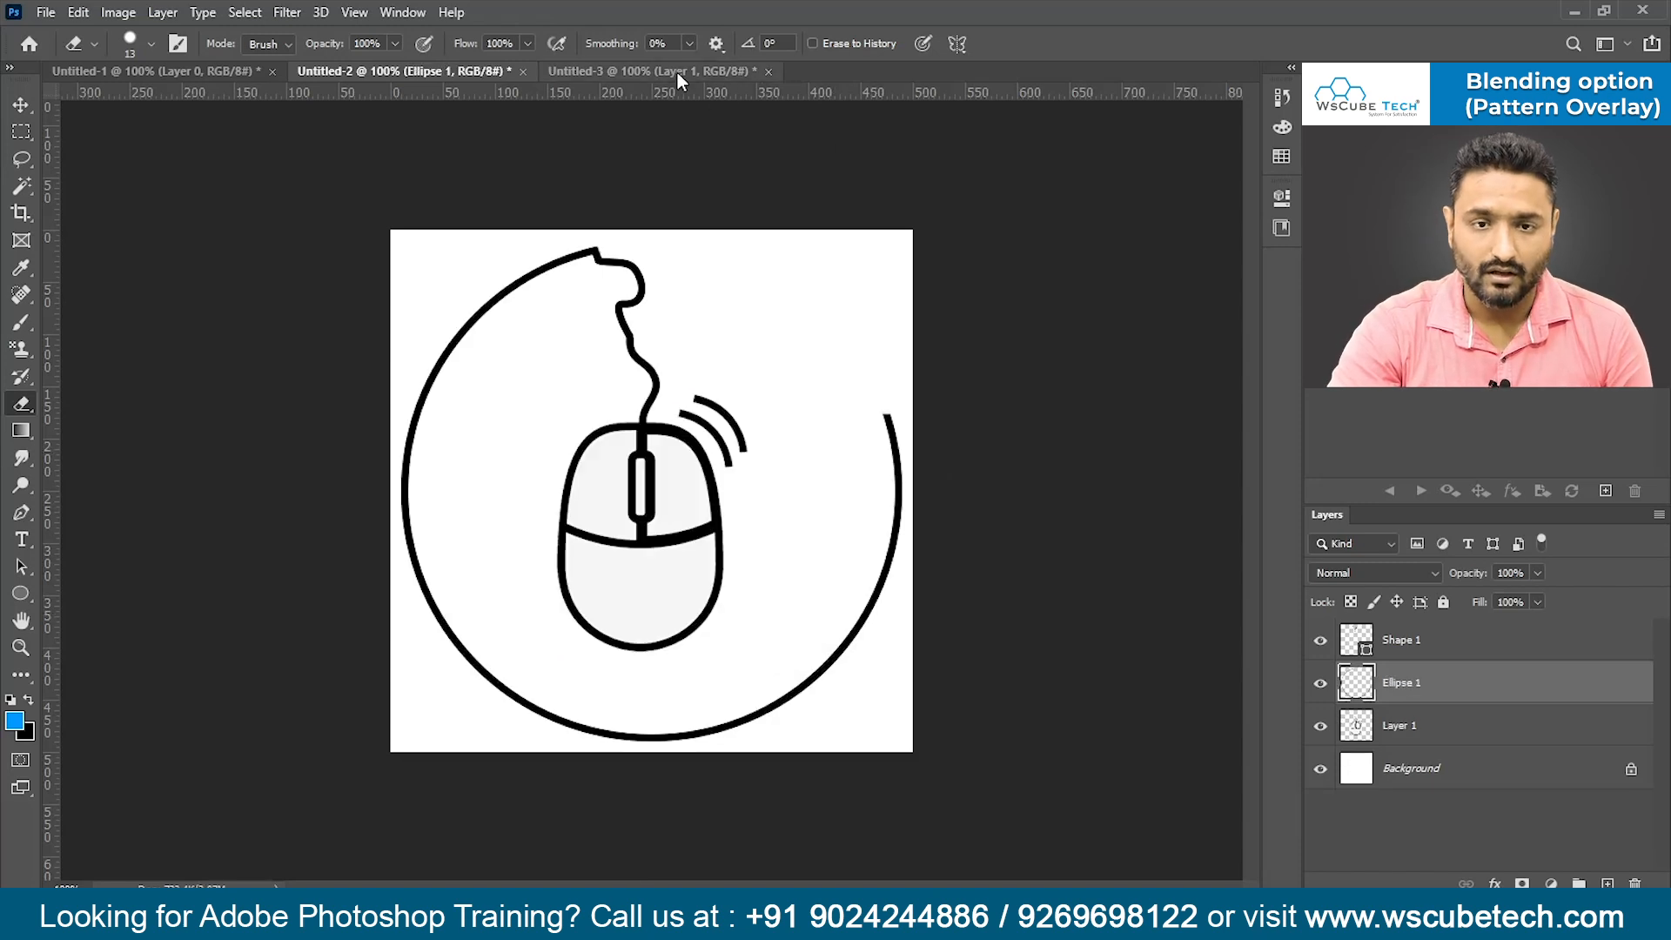
{"action": "key", "text": "ctrl+n"}
{"action": "key", "text": "Return"}
{"action": "key", "text": "ctrl+v"}
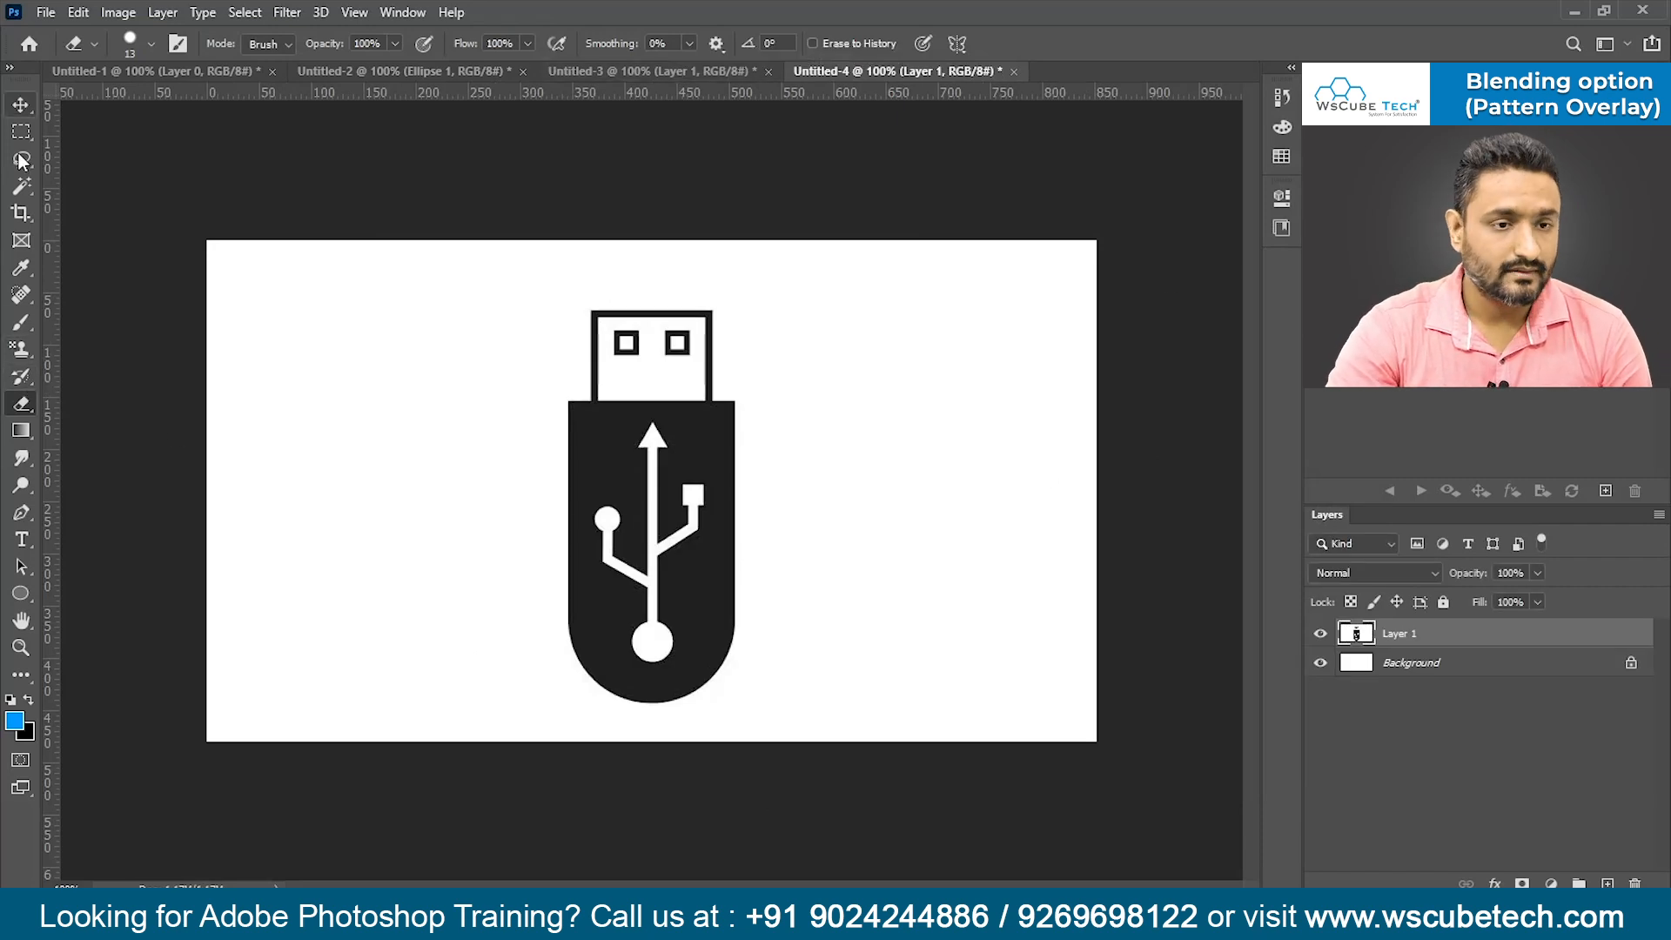
- Select the white background around the USB stick with the Magic Wand, delete it and deselect
{"action": "right_click", "coordinate": [21, 186]}
{"action": "left_click", "coordinate": [95, 228]}
{"action": "left_click", "coordinate": [279, 267]}
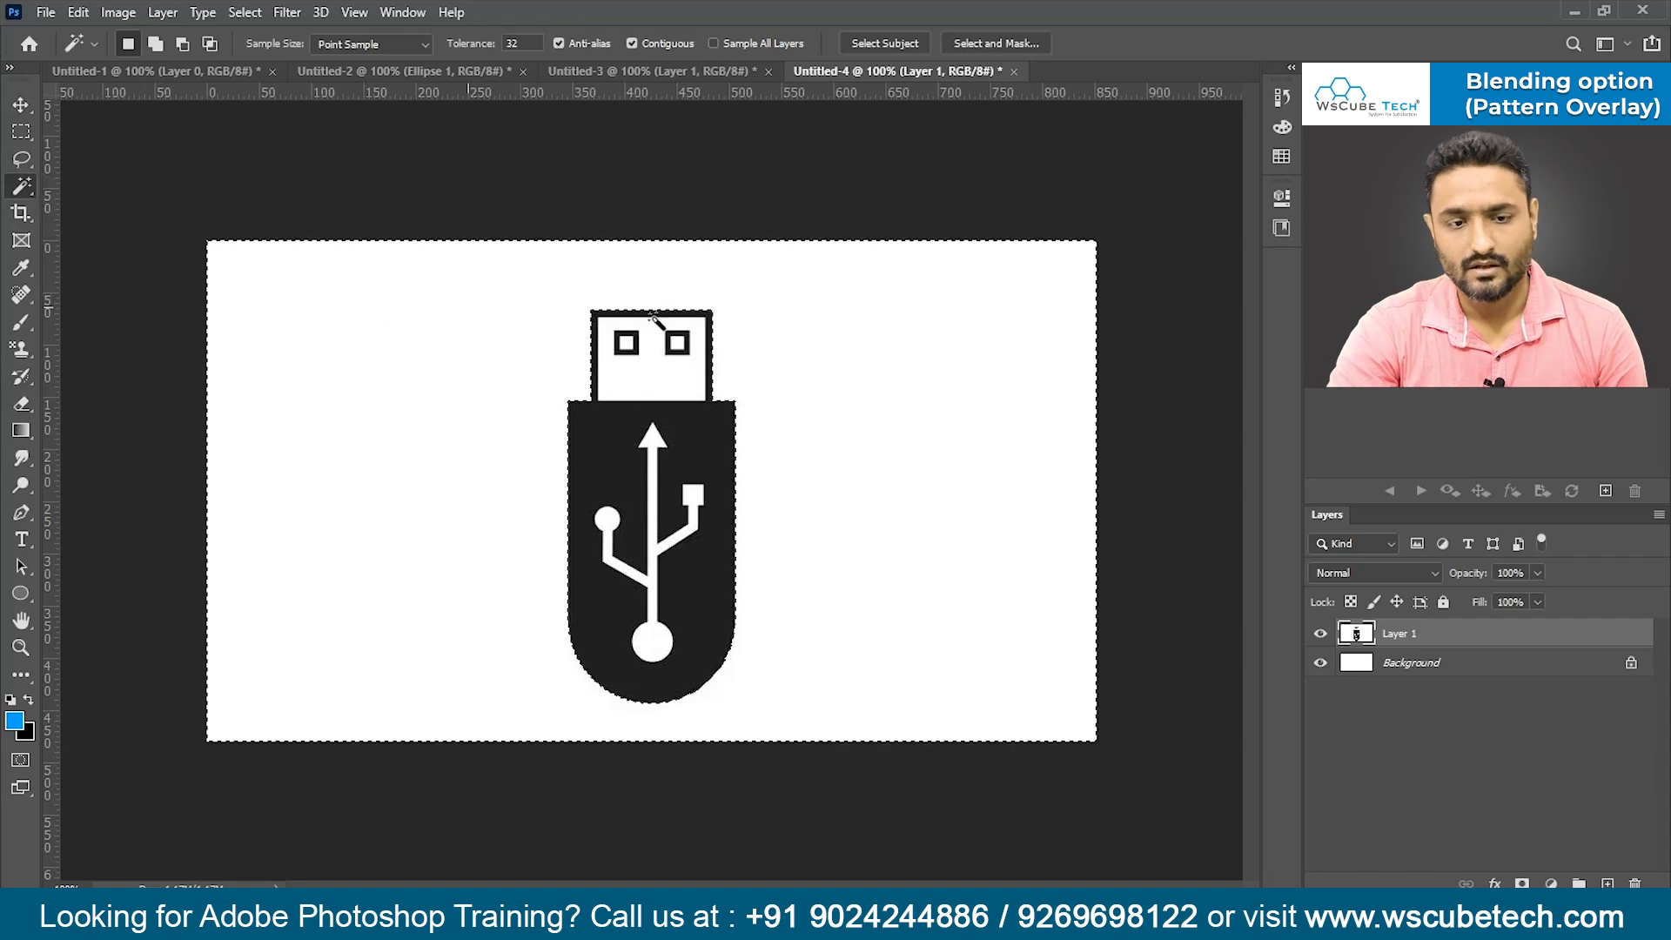
{"action": "key", "text": "Delete"}
{"action": "key", "text": "ctrl+d"}
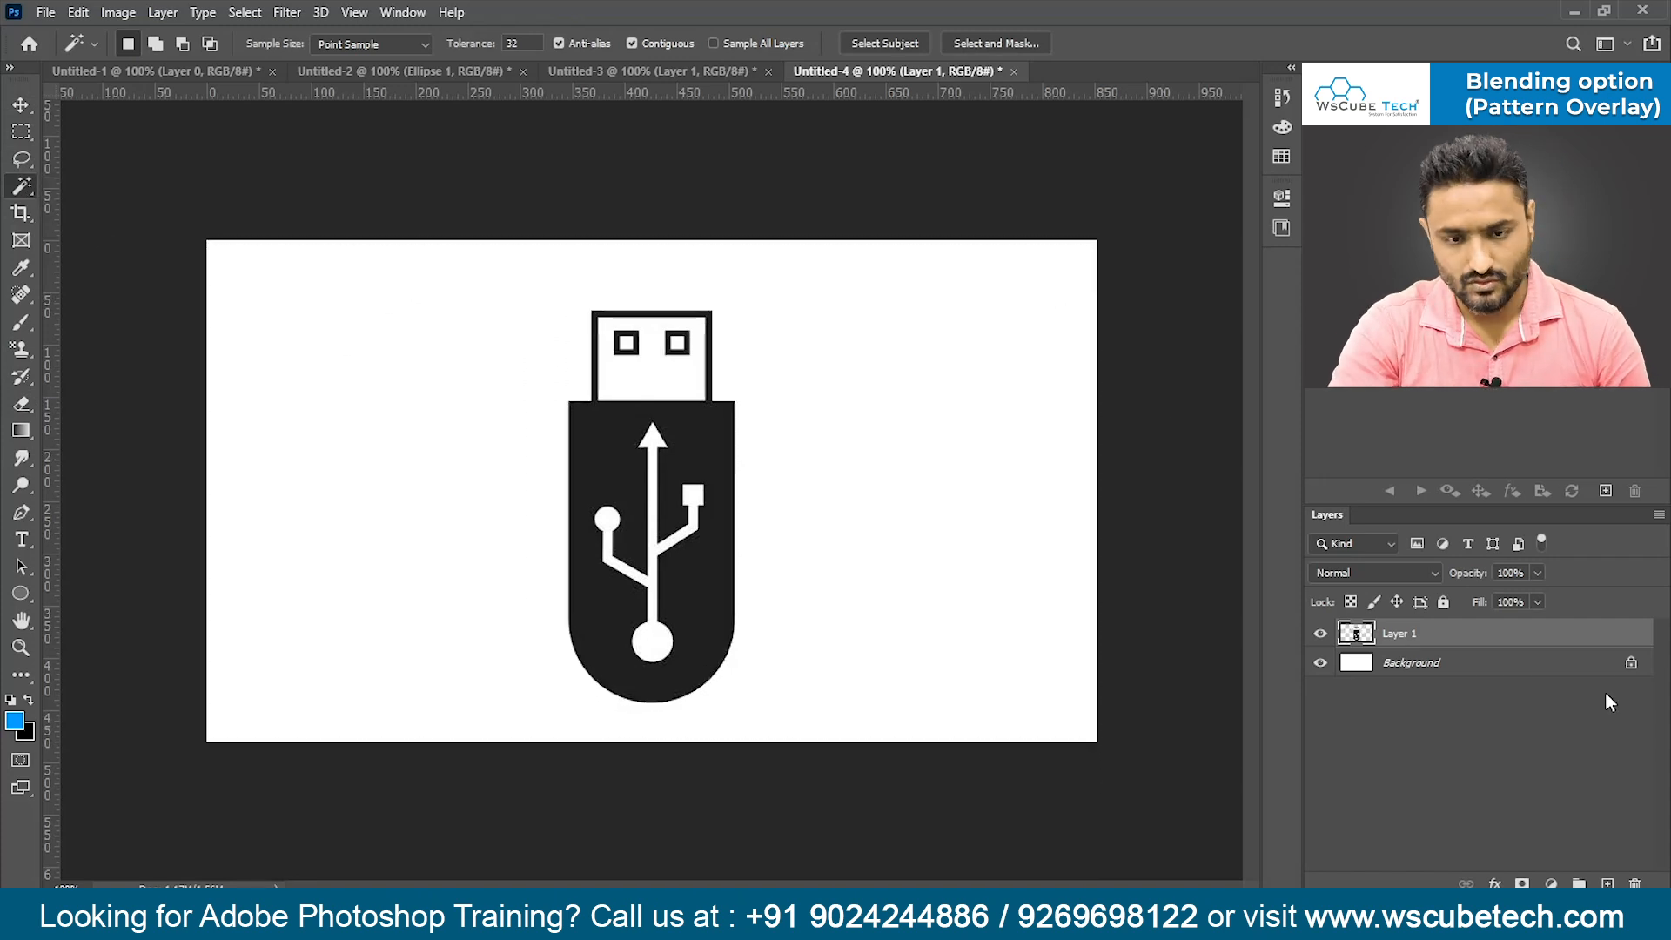
- Move the cut-out USB stick into the Untitled-2 document, over the right part of the circle
{"action": "key", "text": "v"}
{"action": "left_click_drag", "start_coordinate": [689, 606], "coordinate": [473, 77]}
{"action": "left_click_drag", "start_coordinate": [794, 437], "coordinate": [870, 577]}
- Scale the USB stick to about 24.4% and place it beside the circle's open right end
{"action": "key", "text": "ctrl+t"}
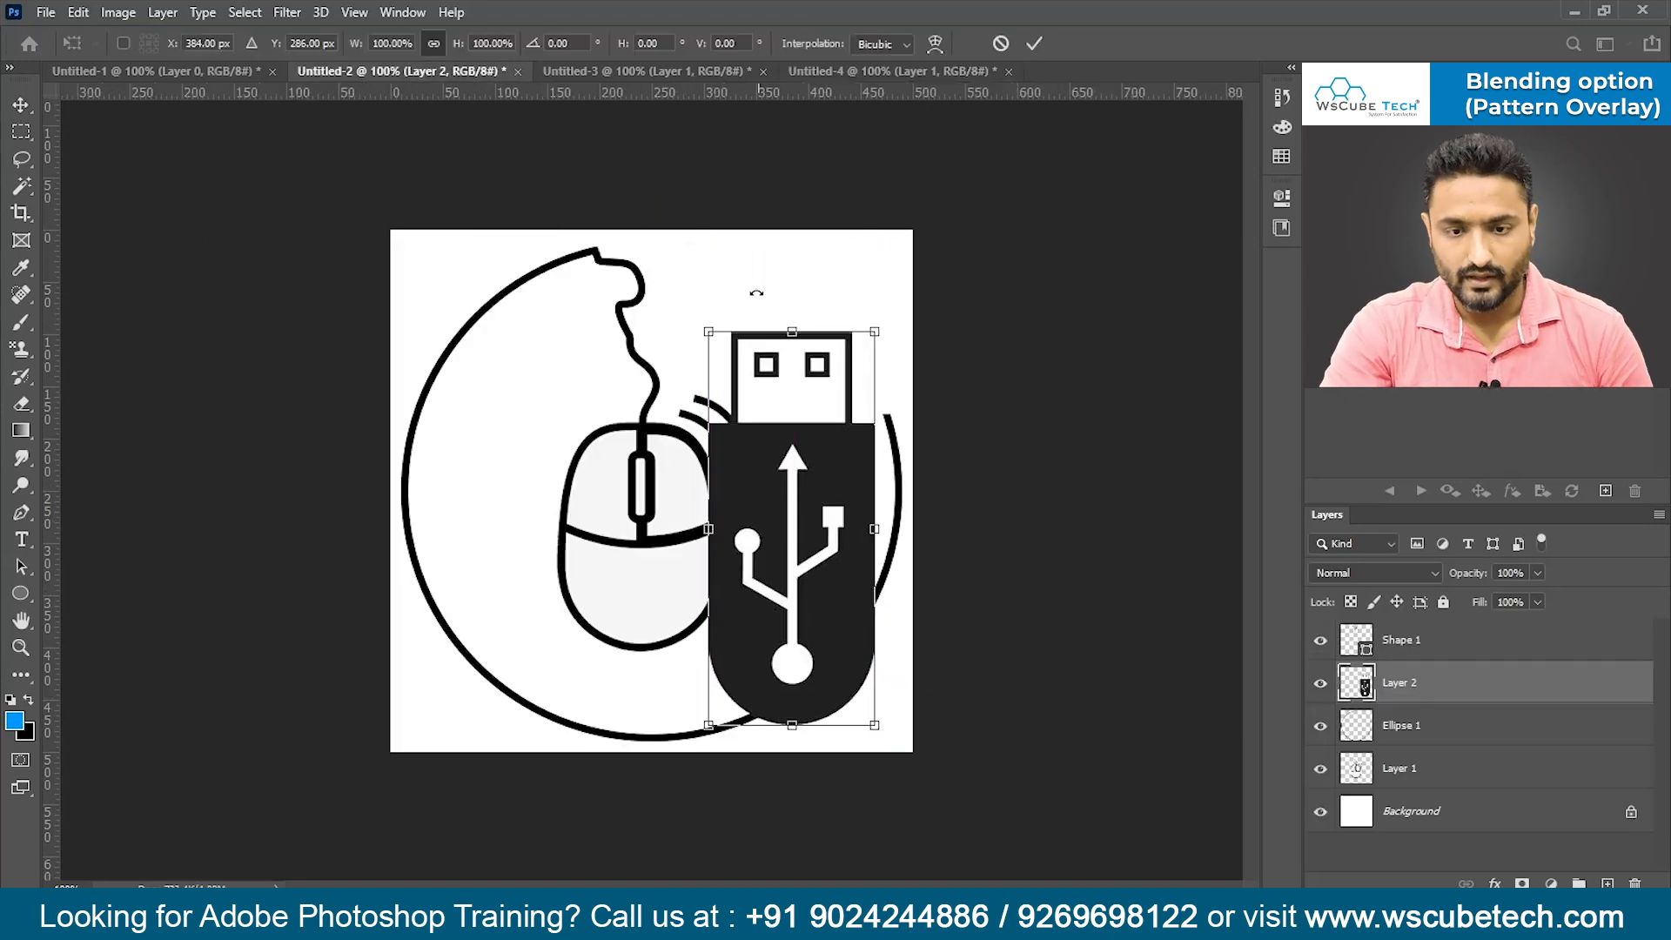
{"action": "left_click_drag", "start_coordinate": [711, 335], "coordinate": [827, 614]}
{"action": "left_click_drag", "start_coordinate": [867, 687], "coordinate": [886, 404]}
{"action": "left_click_drag", "start_coordinate": [846, 330], "coordinate": [859, 380]}
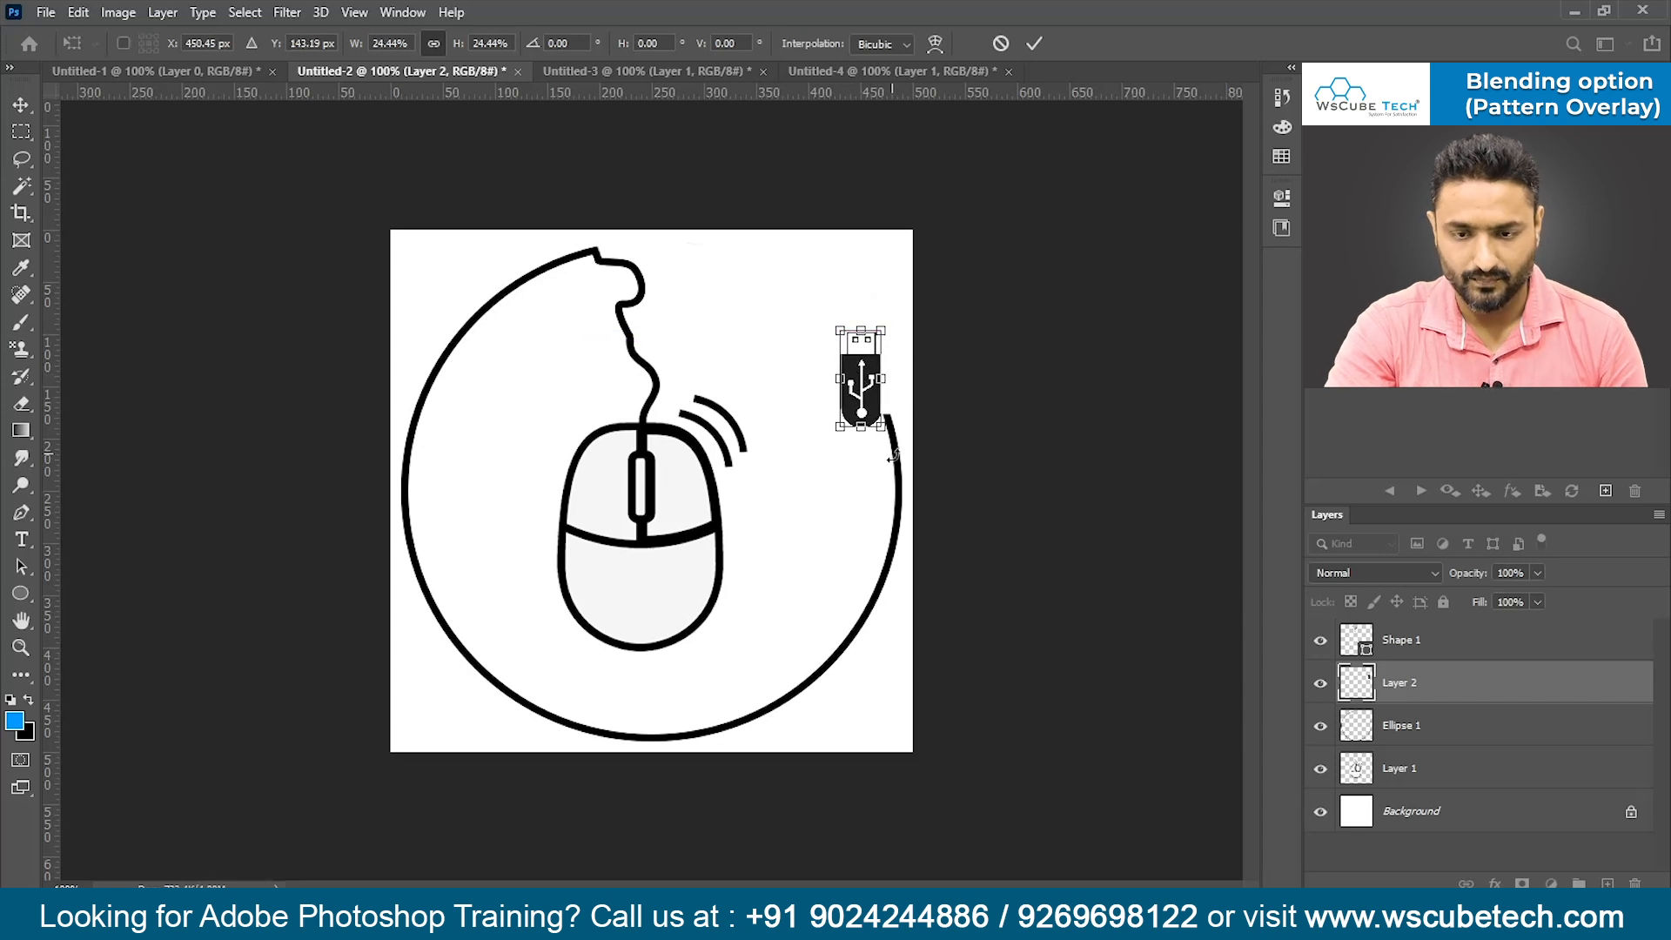
{"action": "key", "text": "Return"}
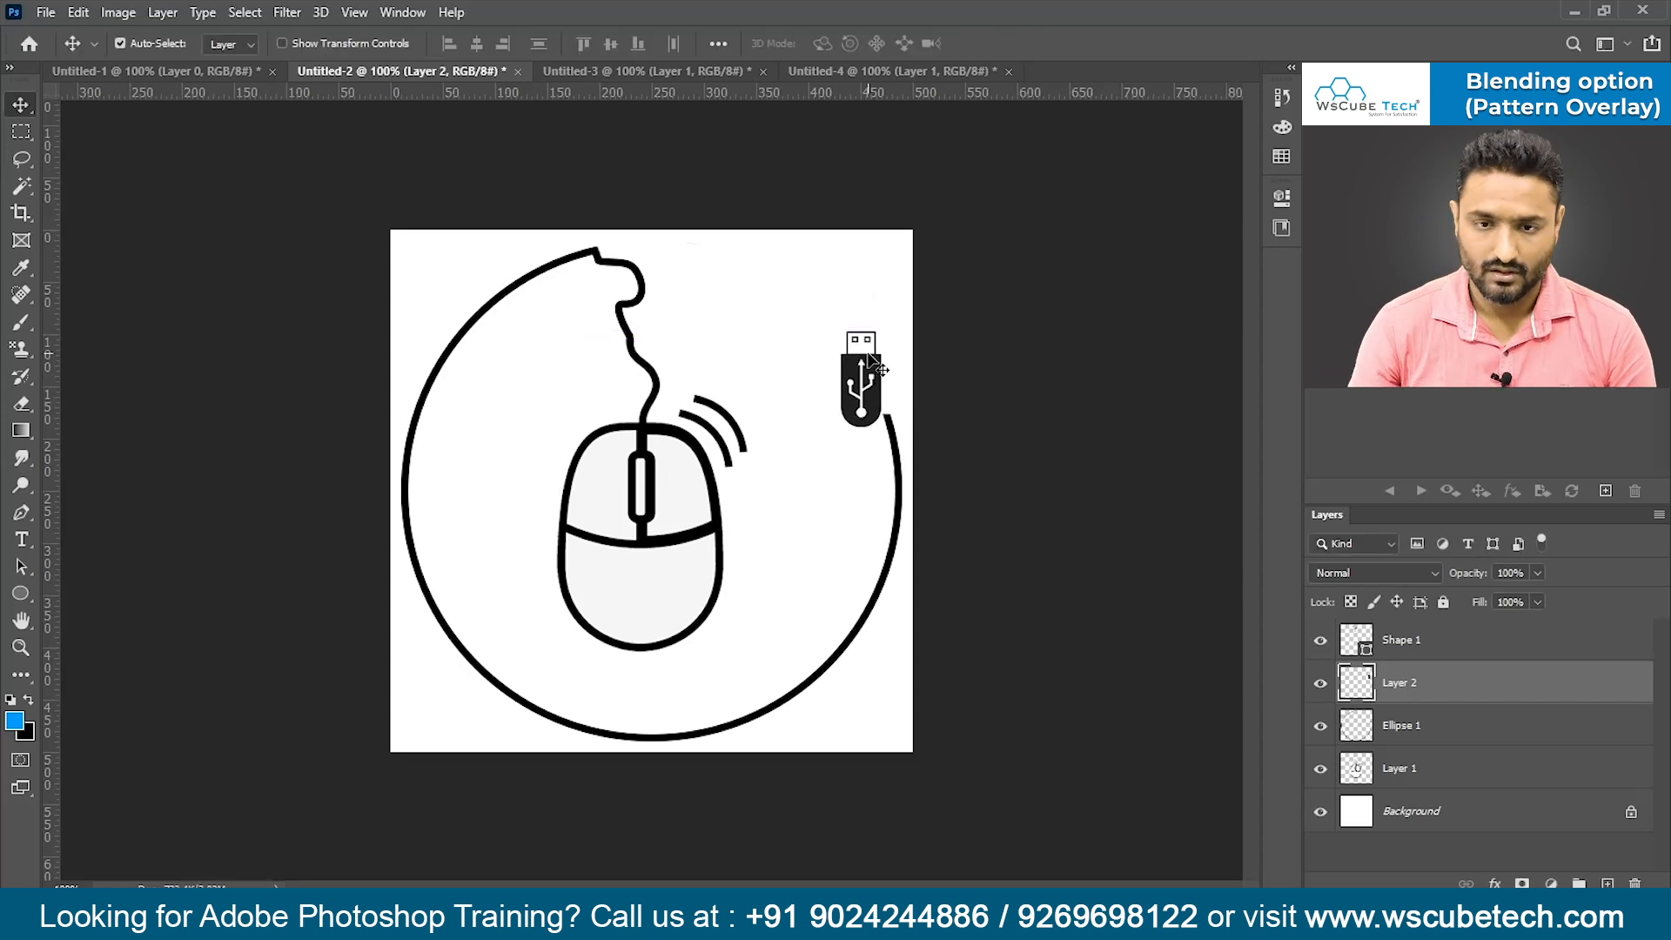
- Enlarge the Untitled-2 canvas to 600 x 600 pixels, keeping the artwork centred
{"action": "key", "text": "alt+ctrl+c"}
{"action": "type", "text": "600"}
{"action": "key", "text": "Tab"}
{"action": "type", "text": "600"}
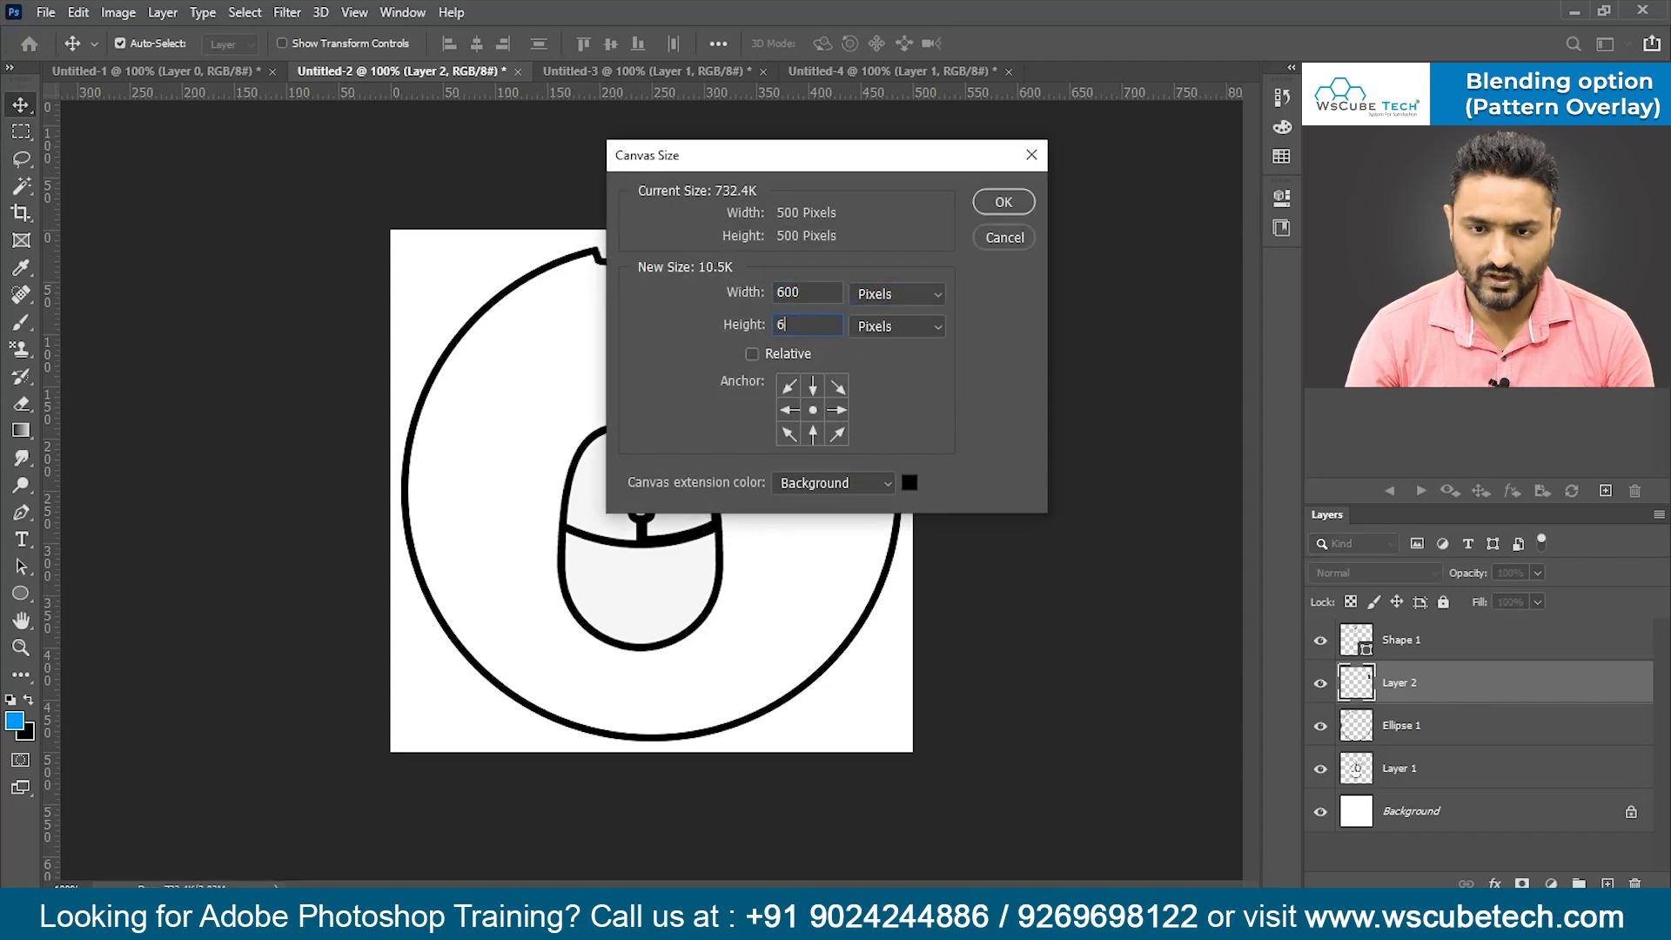
{"action": "key", "text": "Return"}
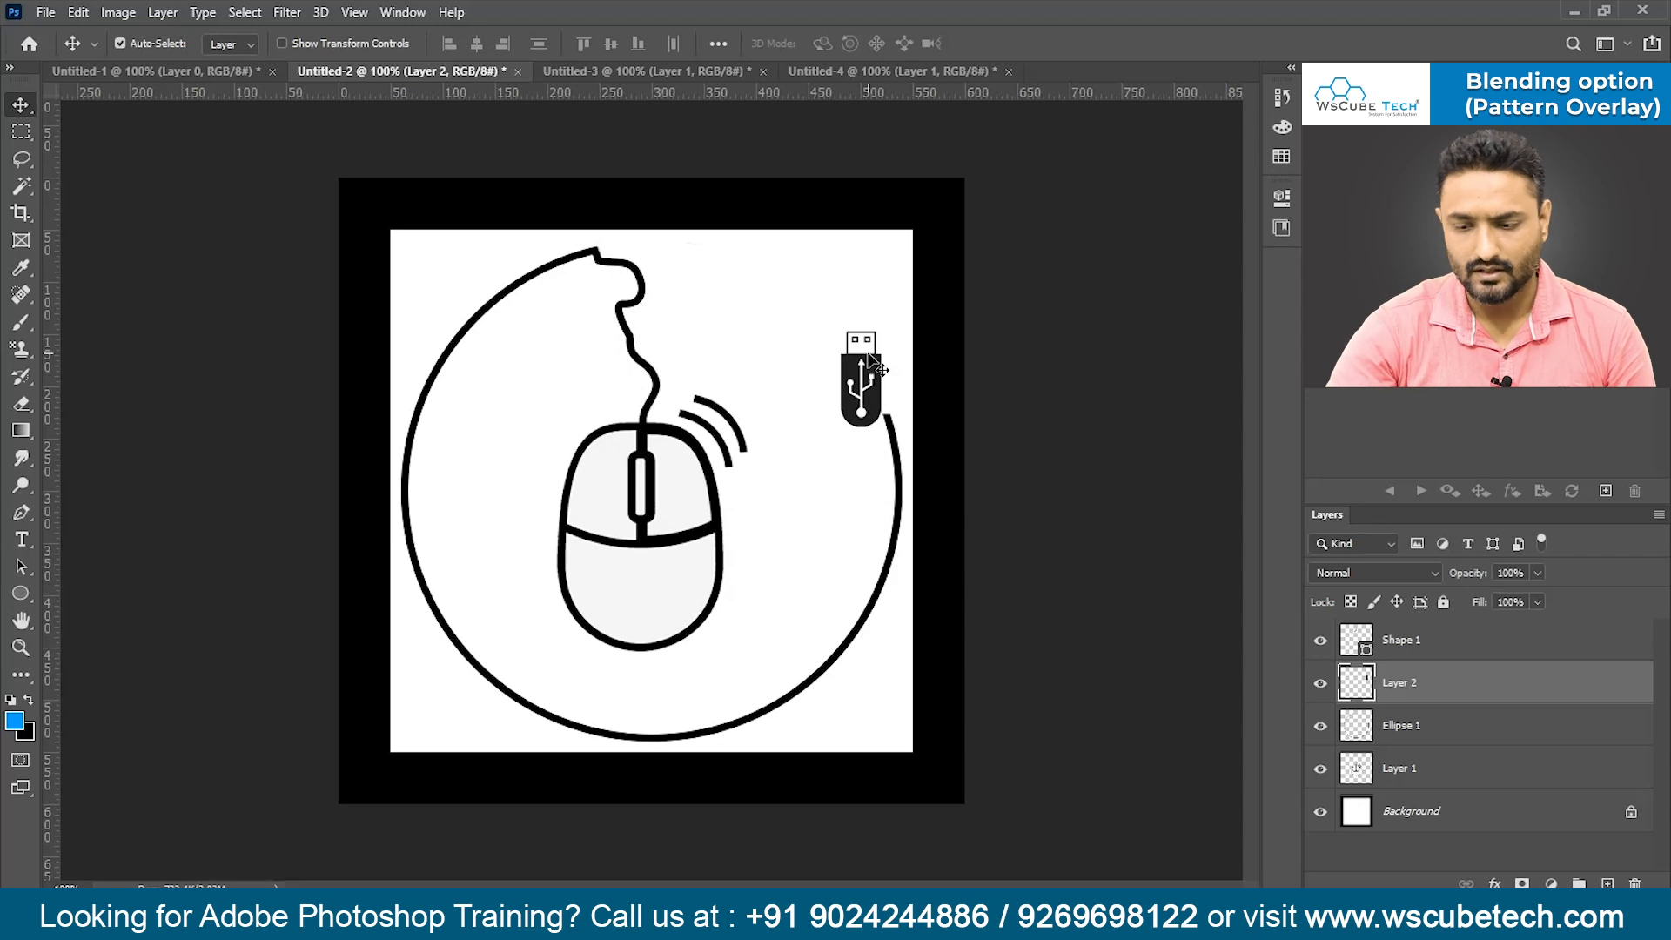
- Select the Background layer and set the foreground colour to white (ffffff)
{"action": "left_click", "coordinate": [1436, 819]}
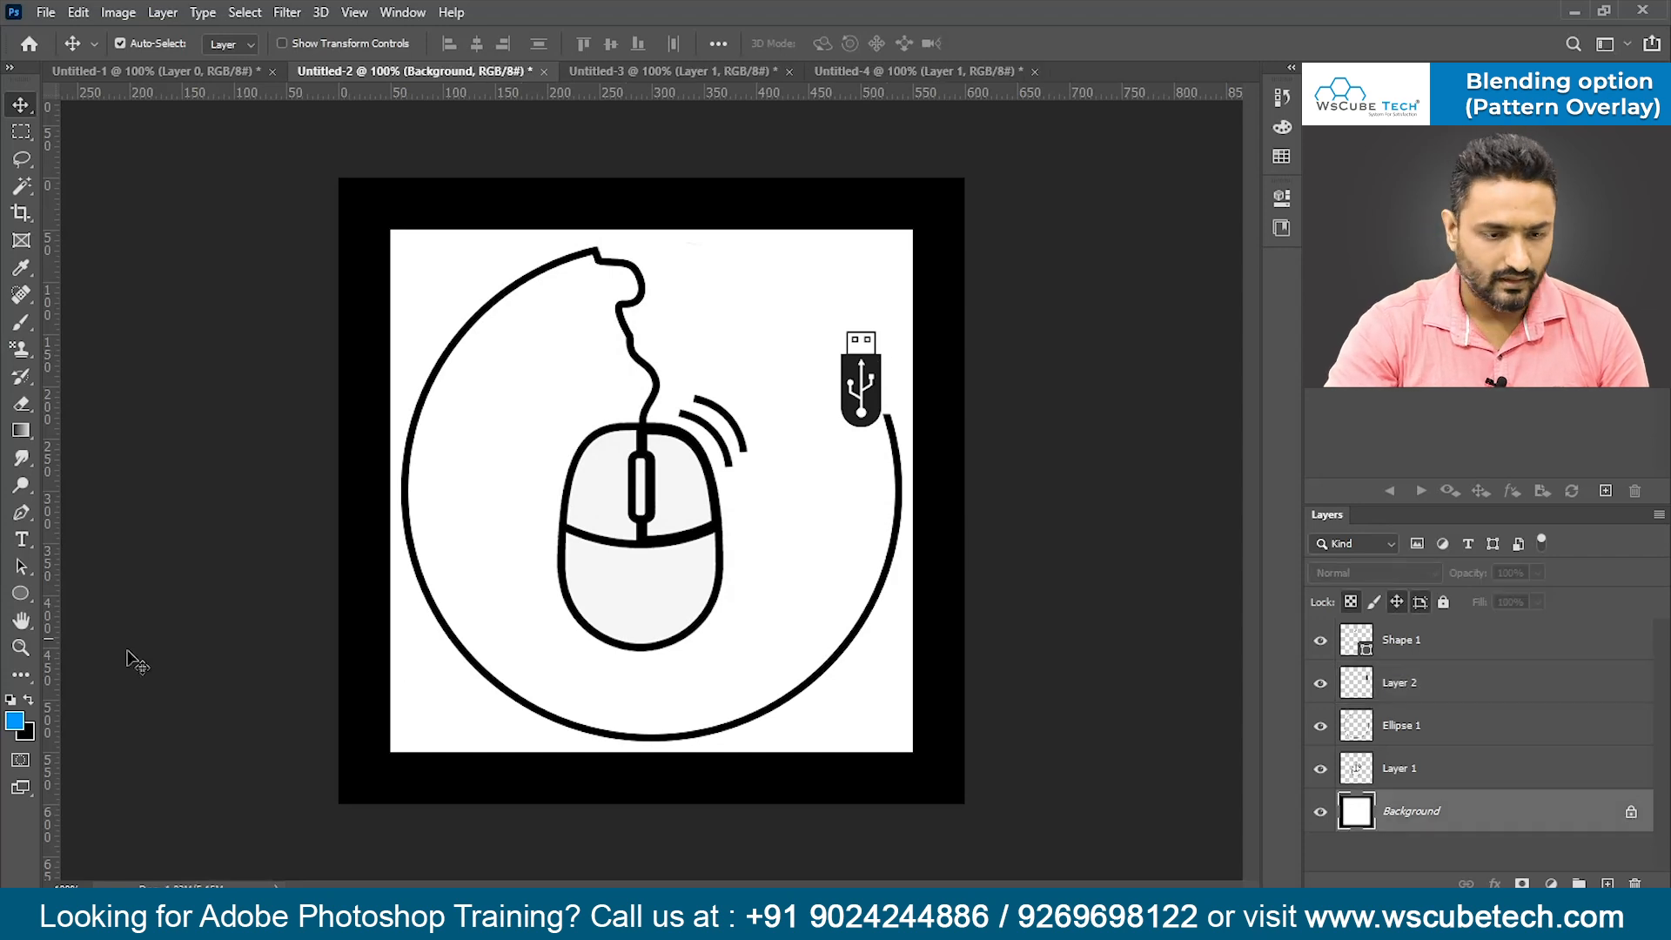
{"action": "left_click", "coordinate": [16, 722]}
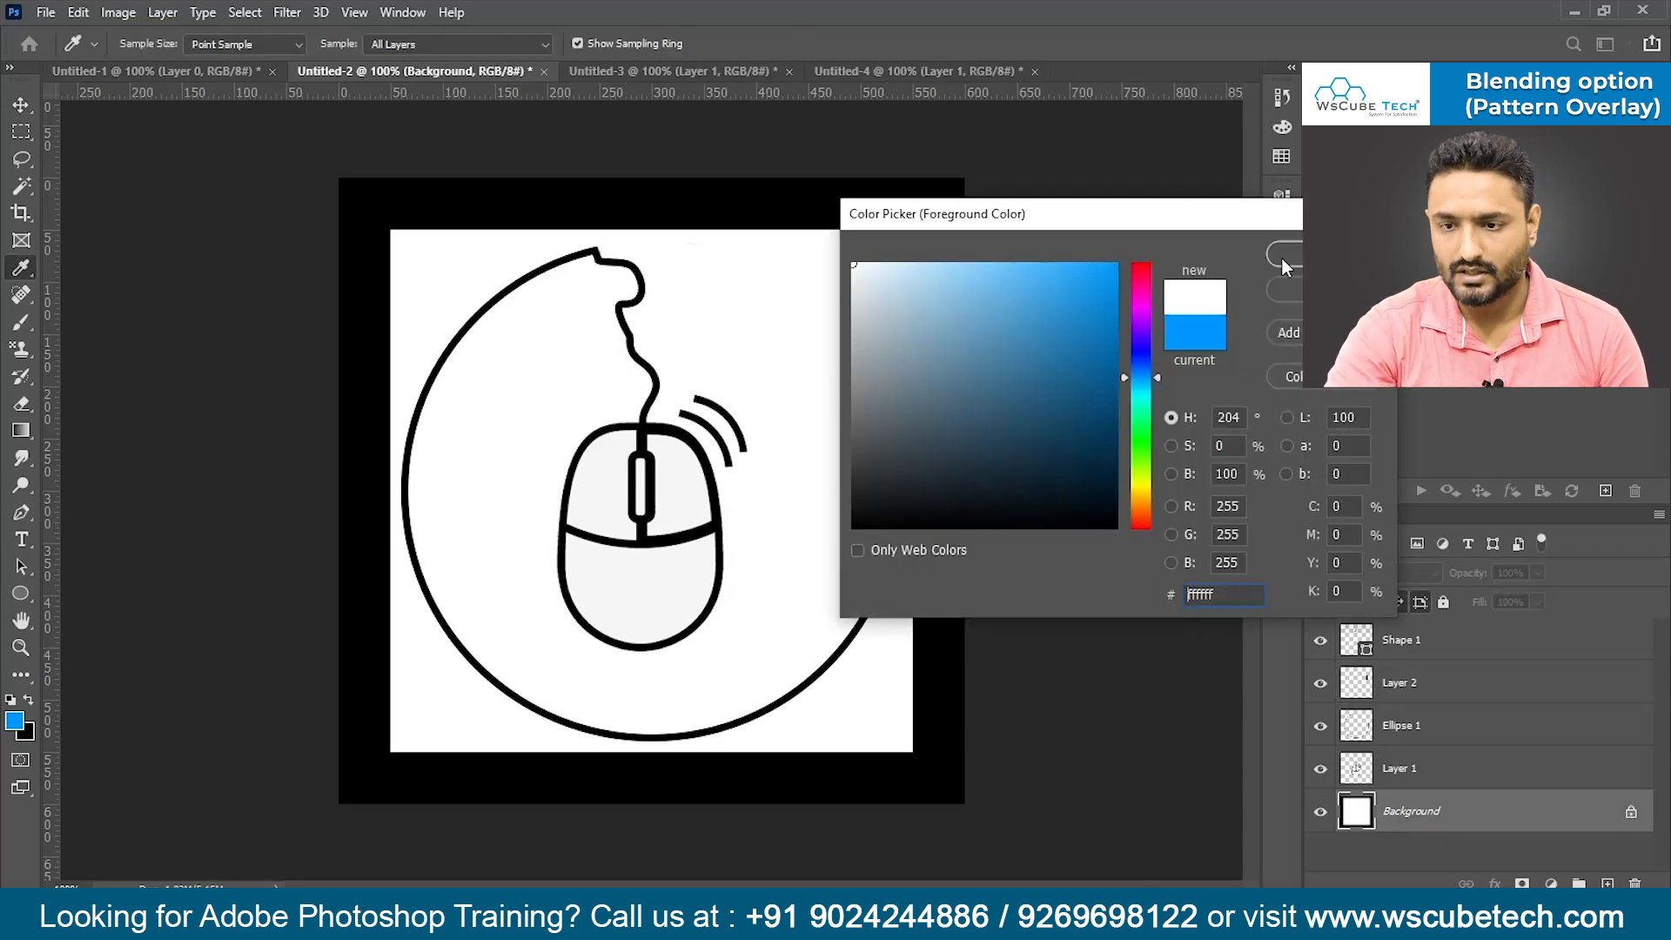
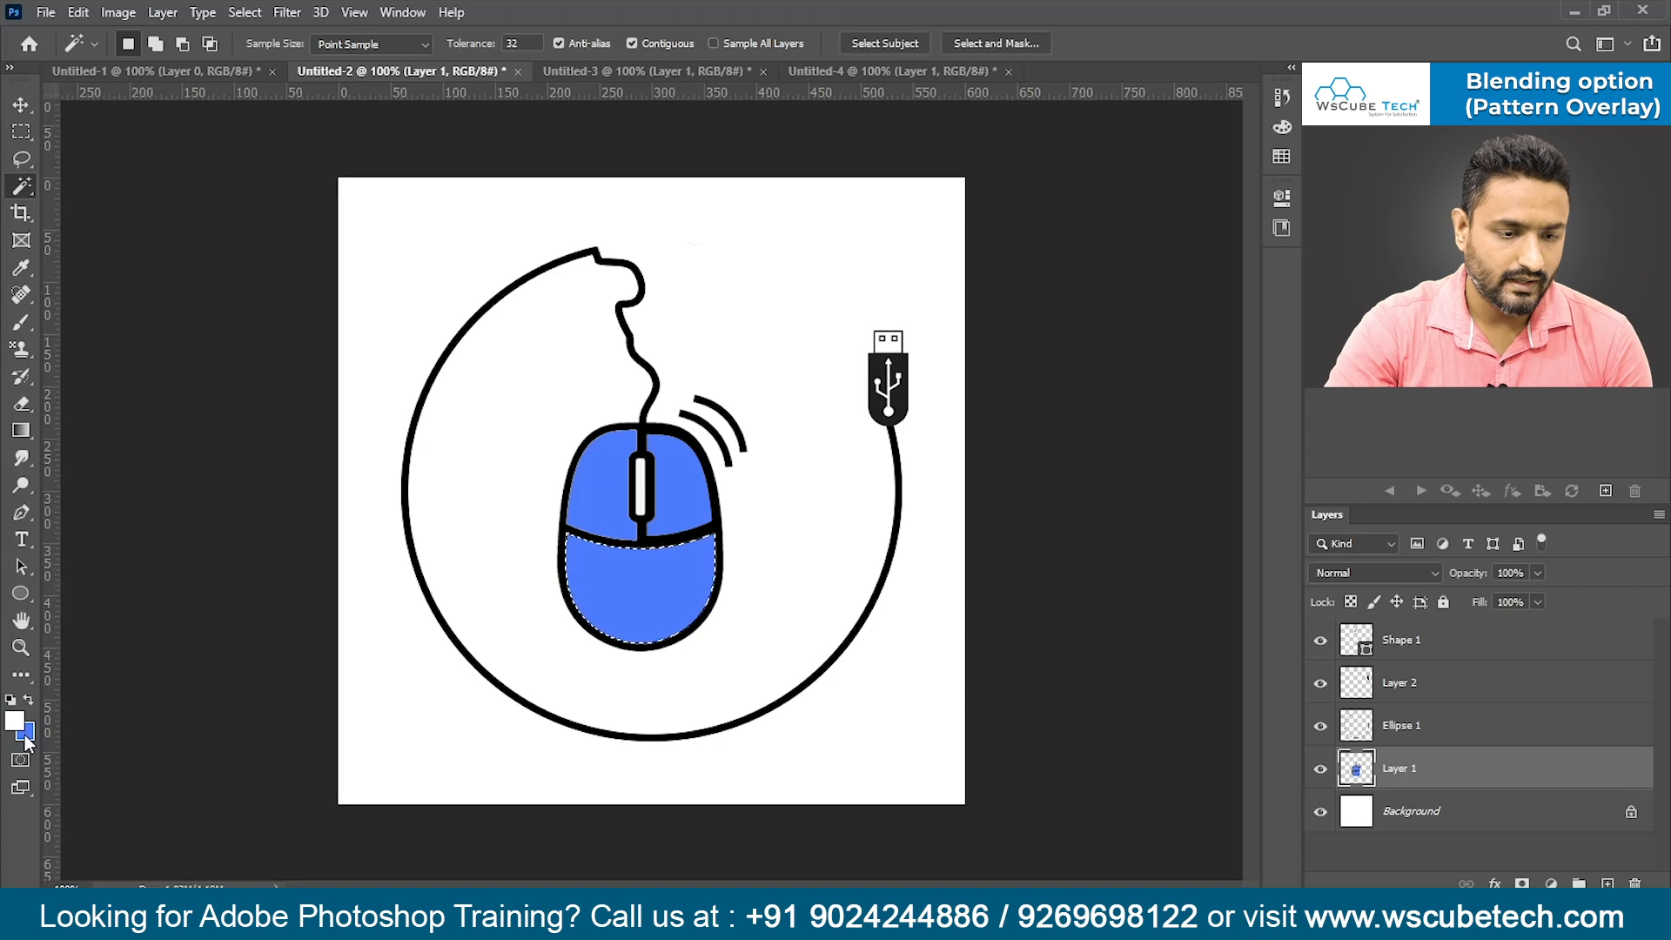
- Change the background colour to a deeper blue and deselect the mouse's lower body
{"action": "left_click", "coordinate": [33, 732]}
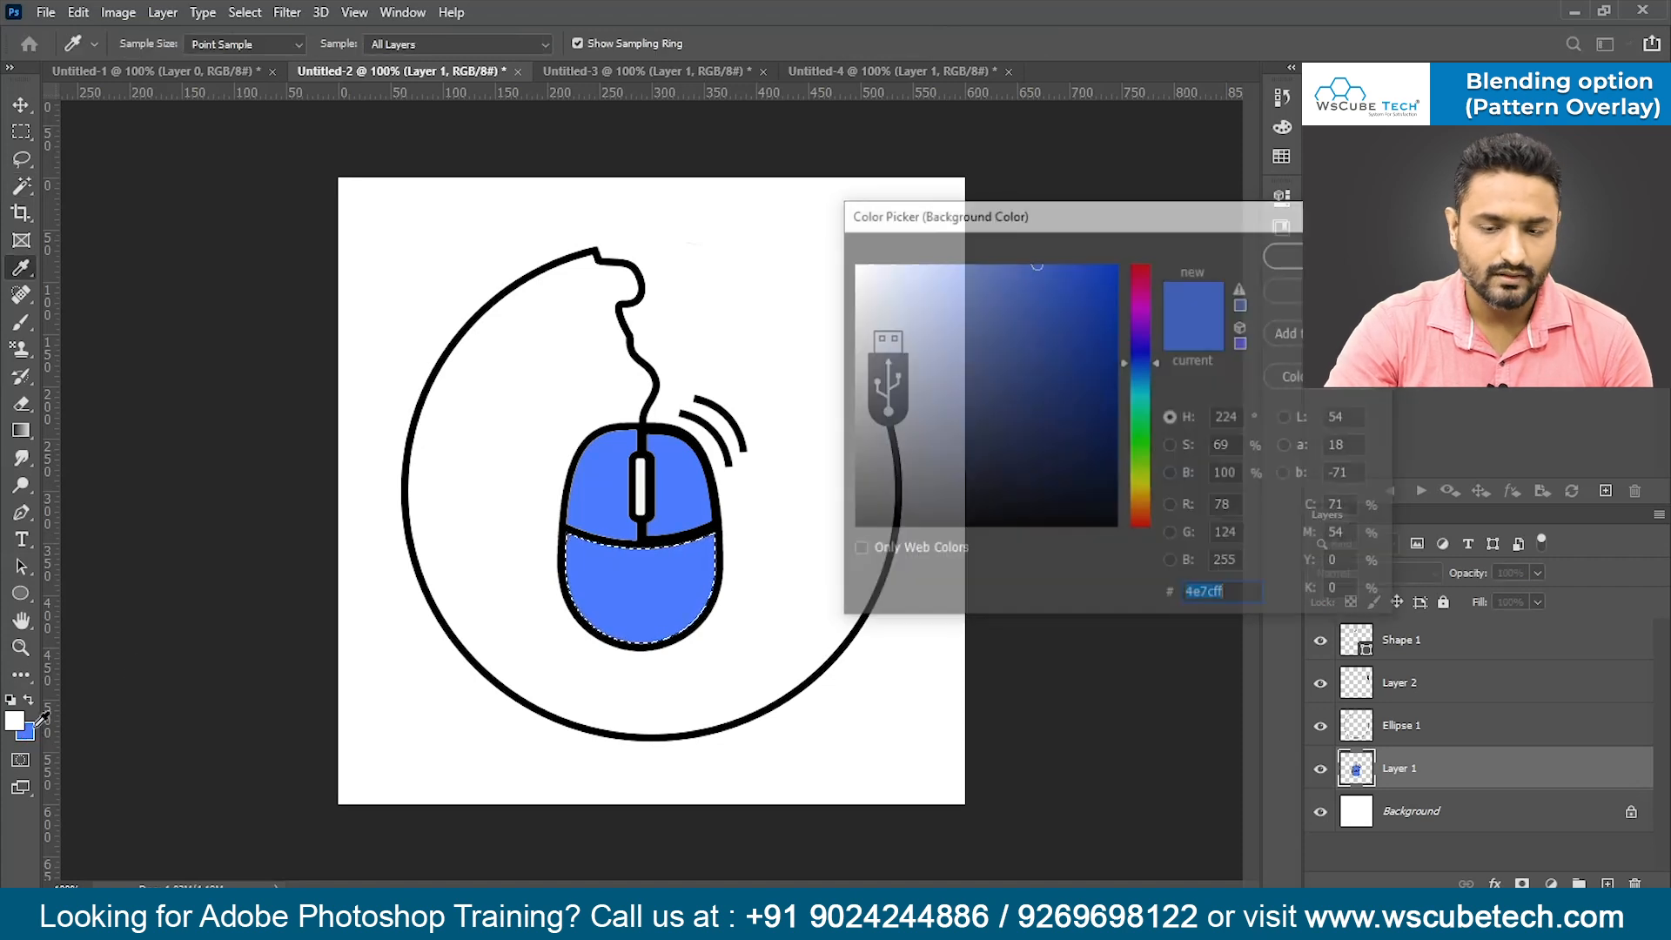
{"action": "left_click_drag", "start_coordinate": [1143, 342], "coordinate": [1094, 284]}
{"action": "key", "text": "Return"}
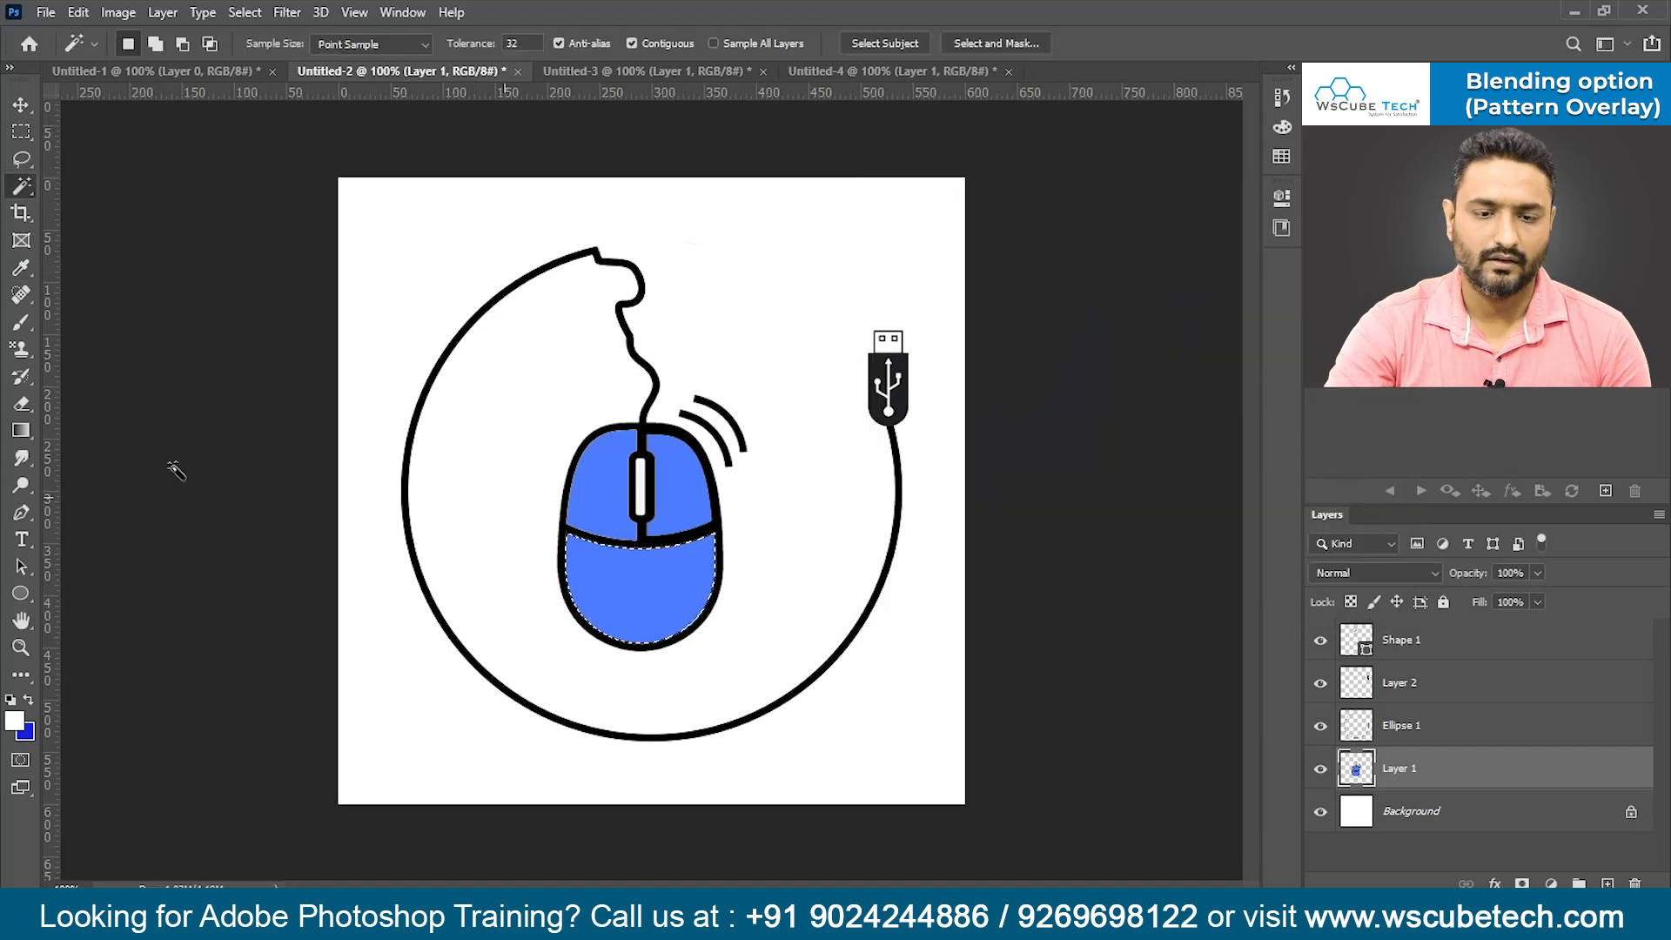
{"action": "key", "text": "ctrl+d"}
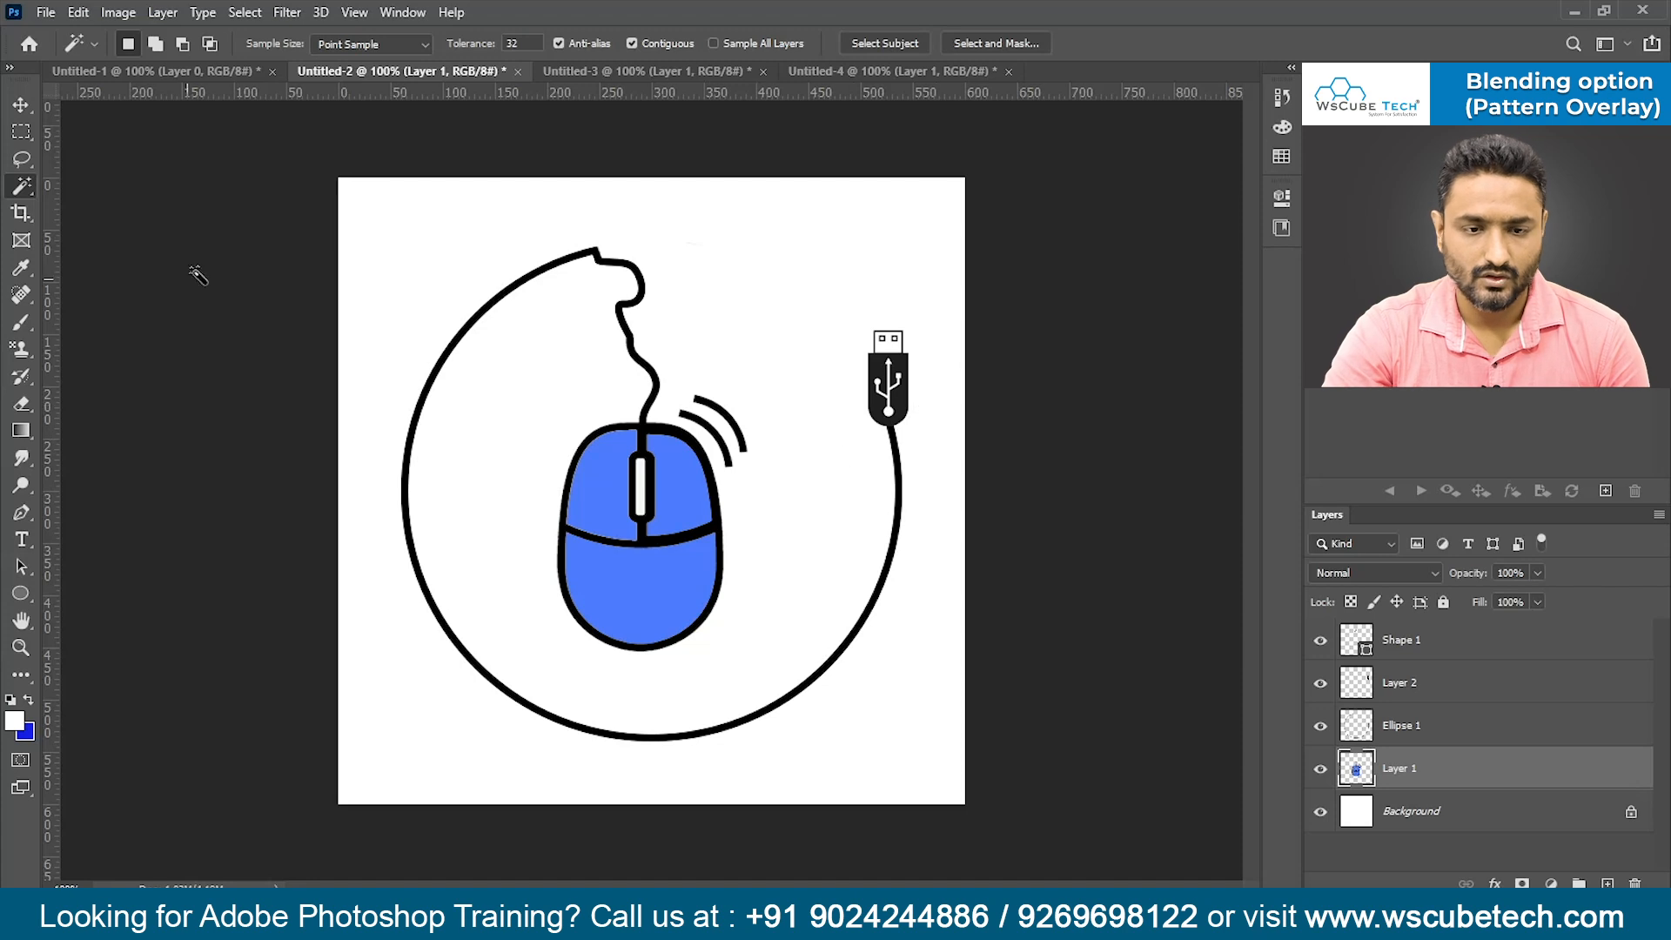
- Try clearing the USB plug from Layer 2 and restore it
{"action": "left_click", "coordinate": [1463, 696]}
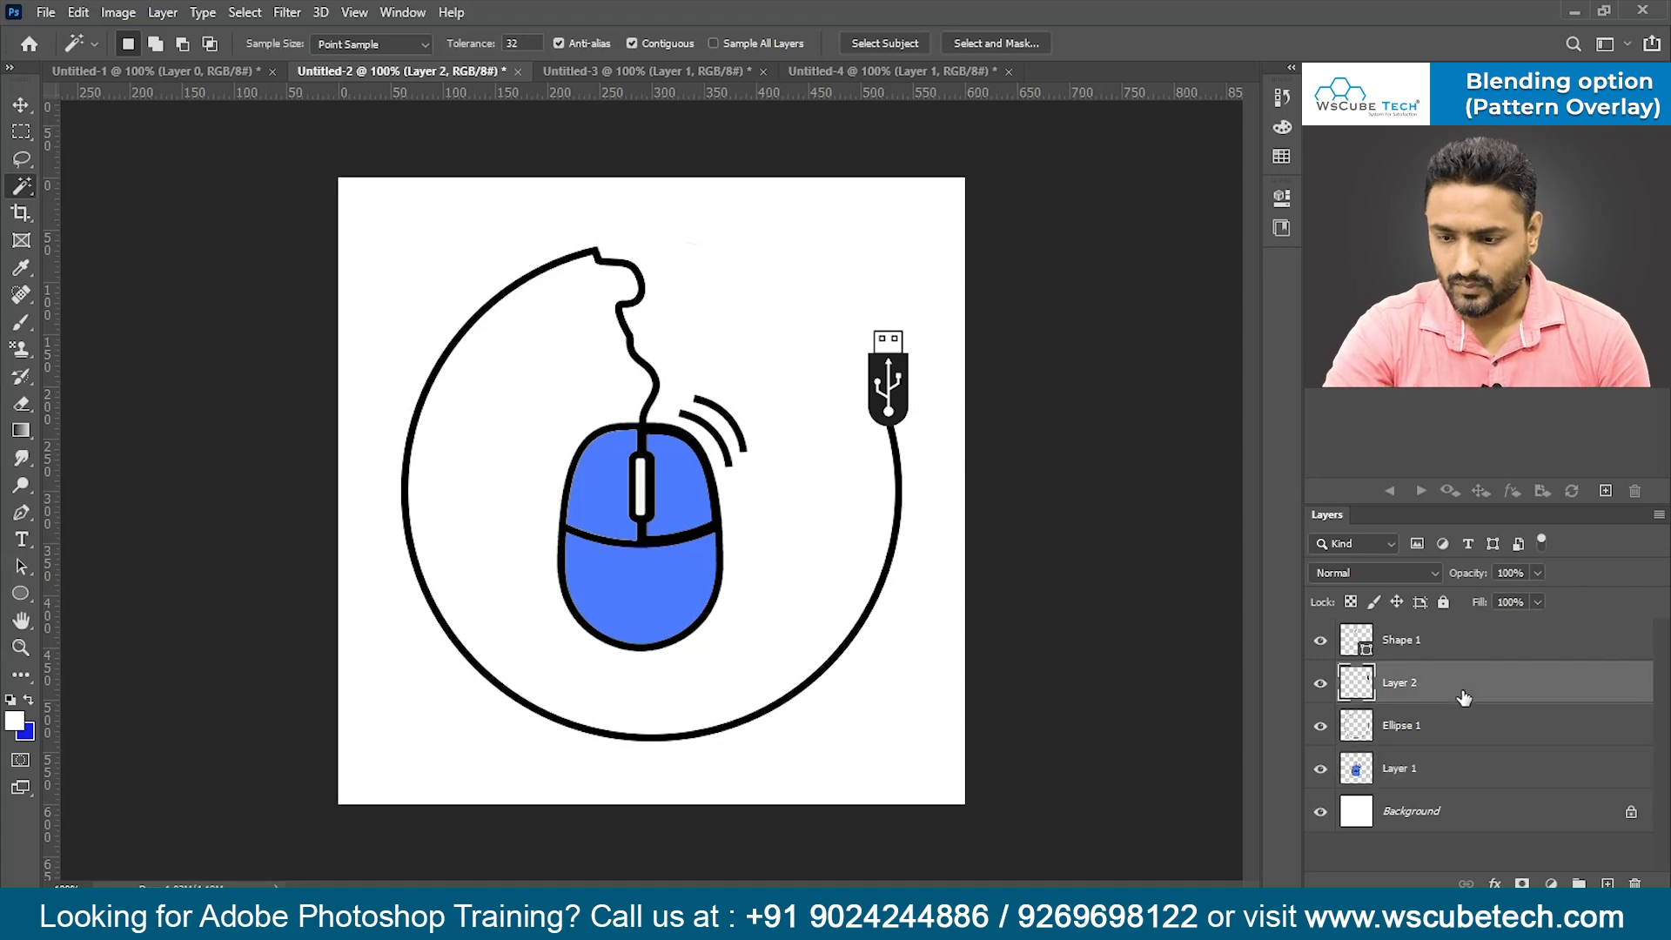
{"action": "key", "text": "ctrl+z"}
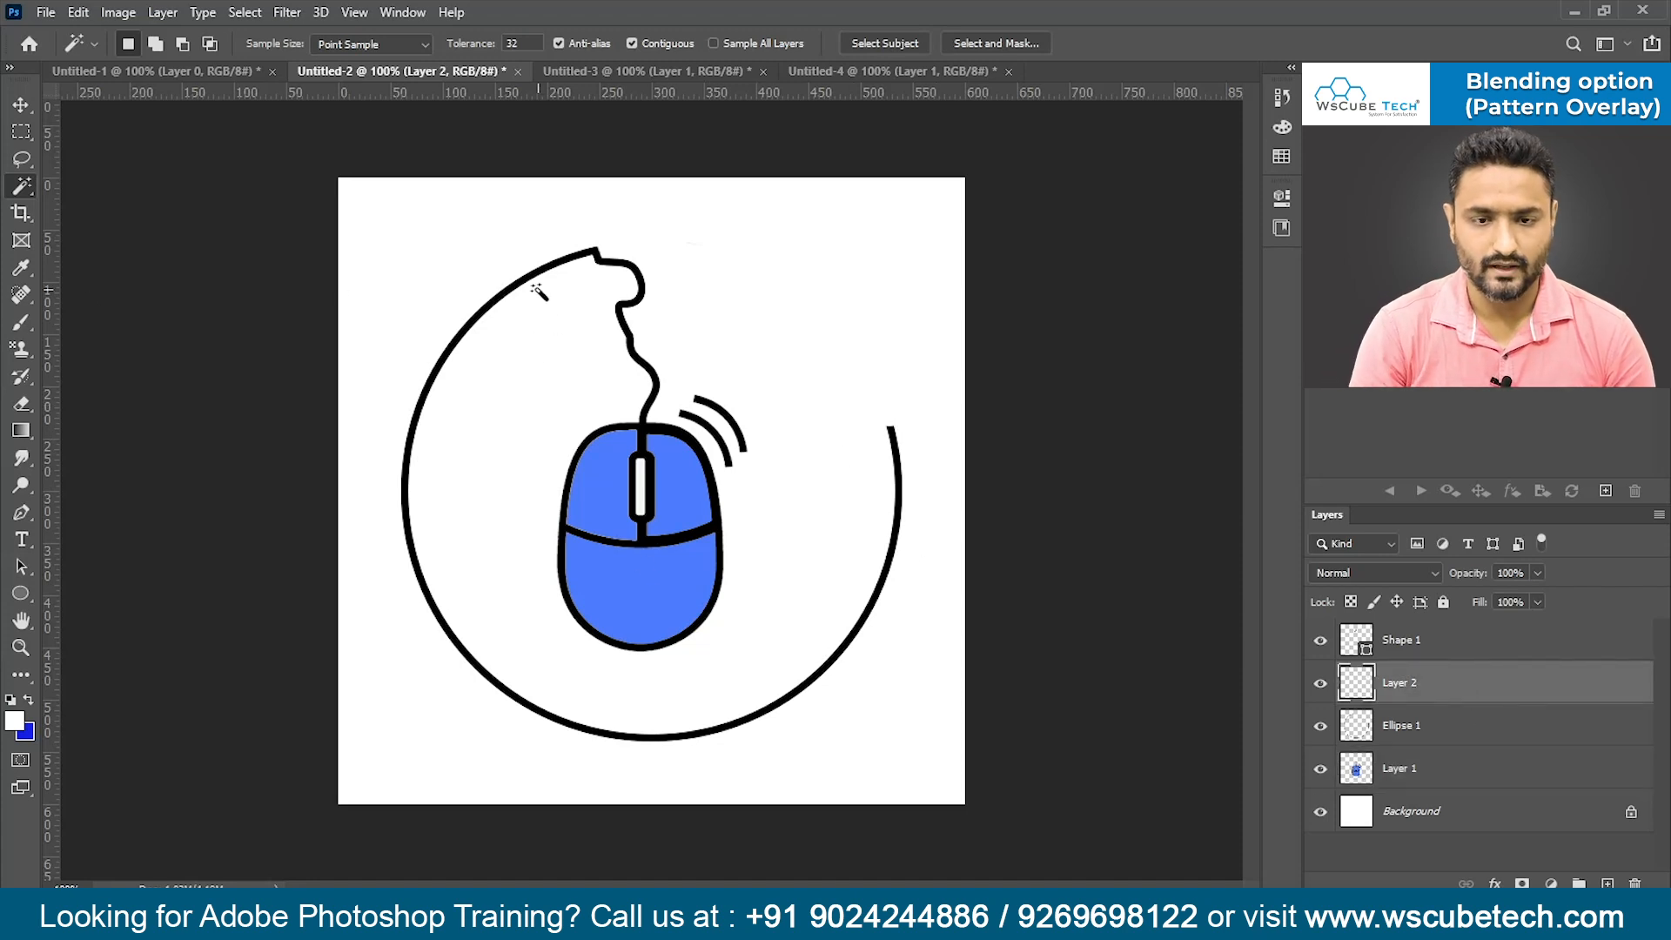
{"action": "key", "text": "ctrl+shift+z"}
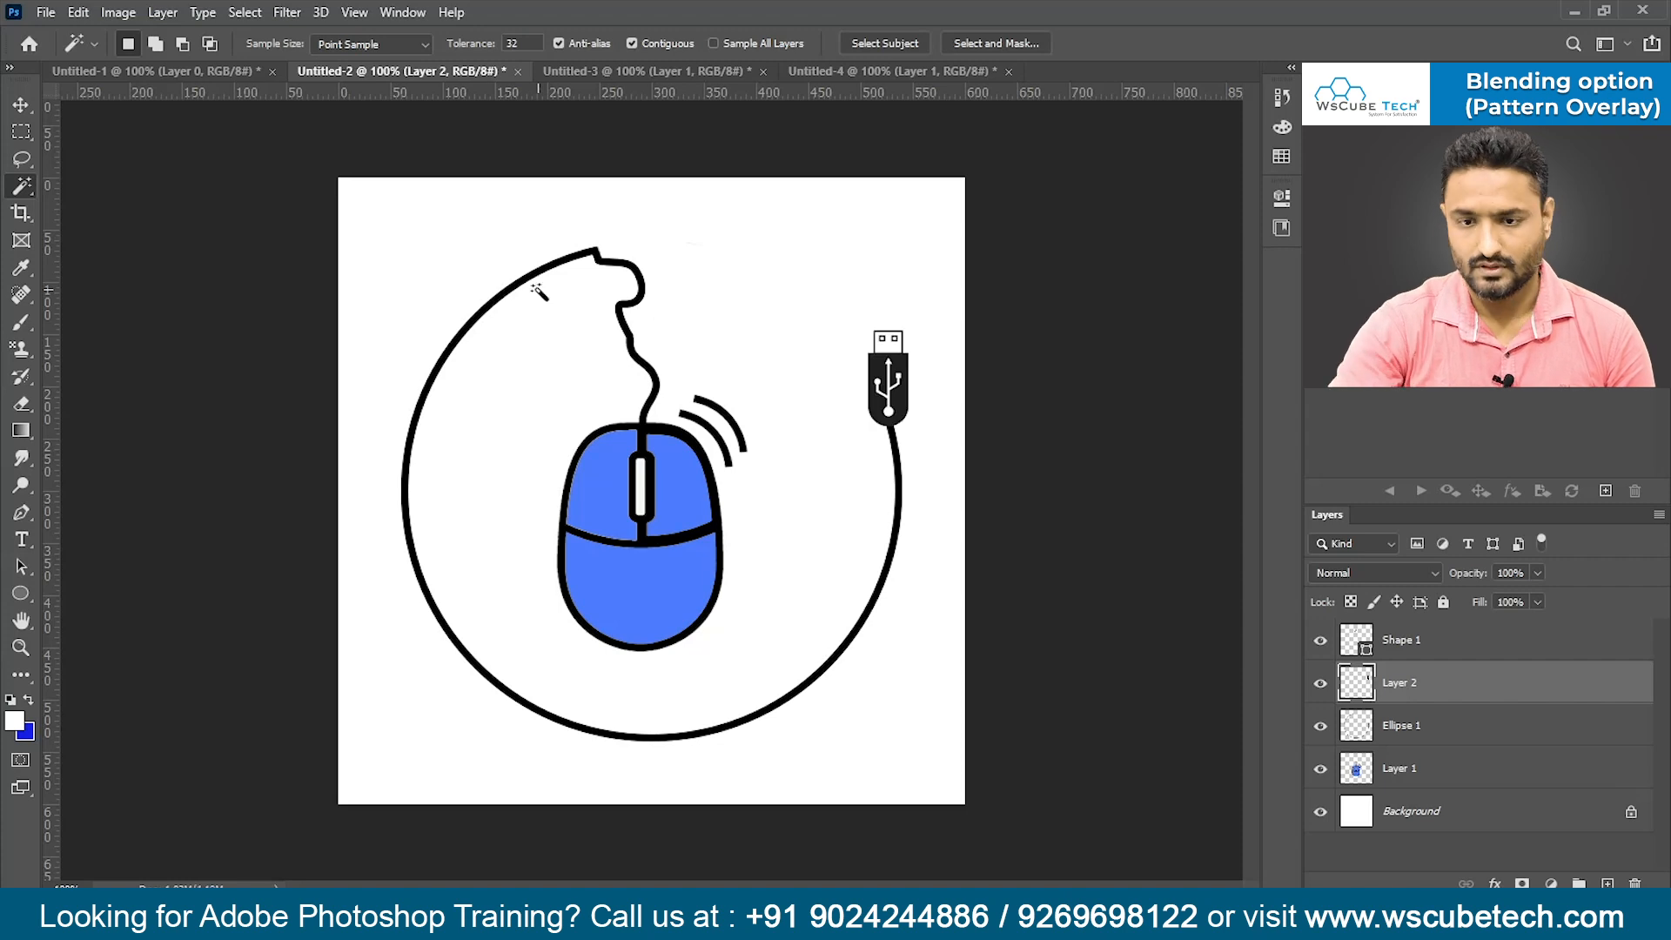
- Try recolouring the circular cord on the Ellipse 1 layer deep blue and undo the change
{"action": "left_click", "coordinate": [1428, 729]}
{"action": "key", "text": "ctrl+z"}
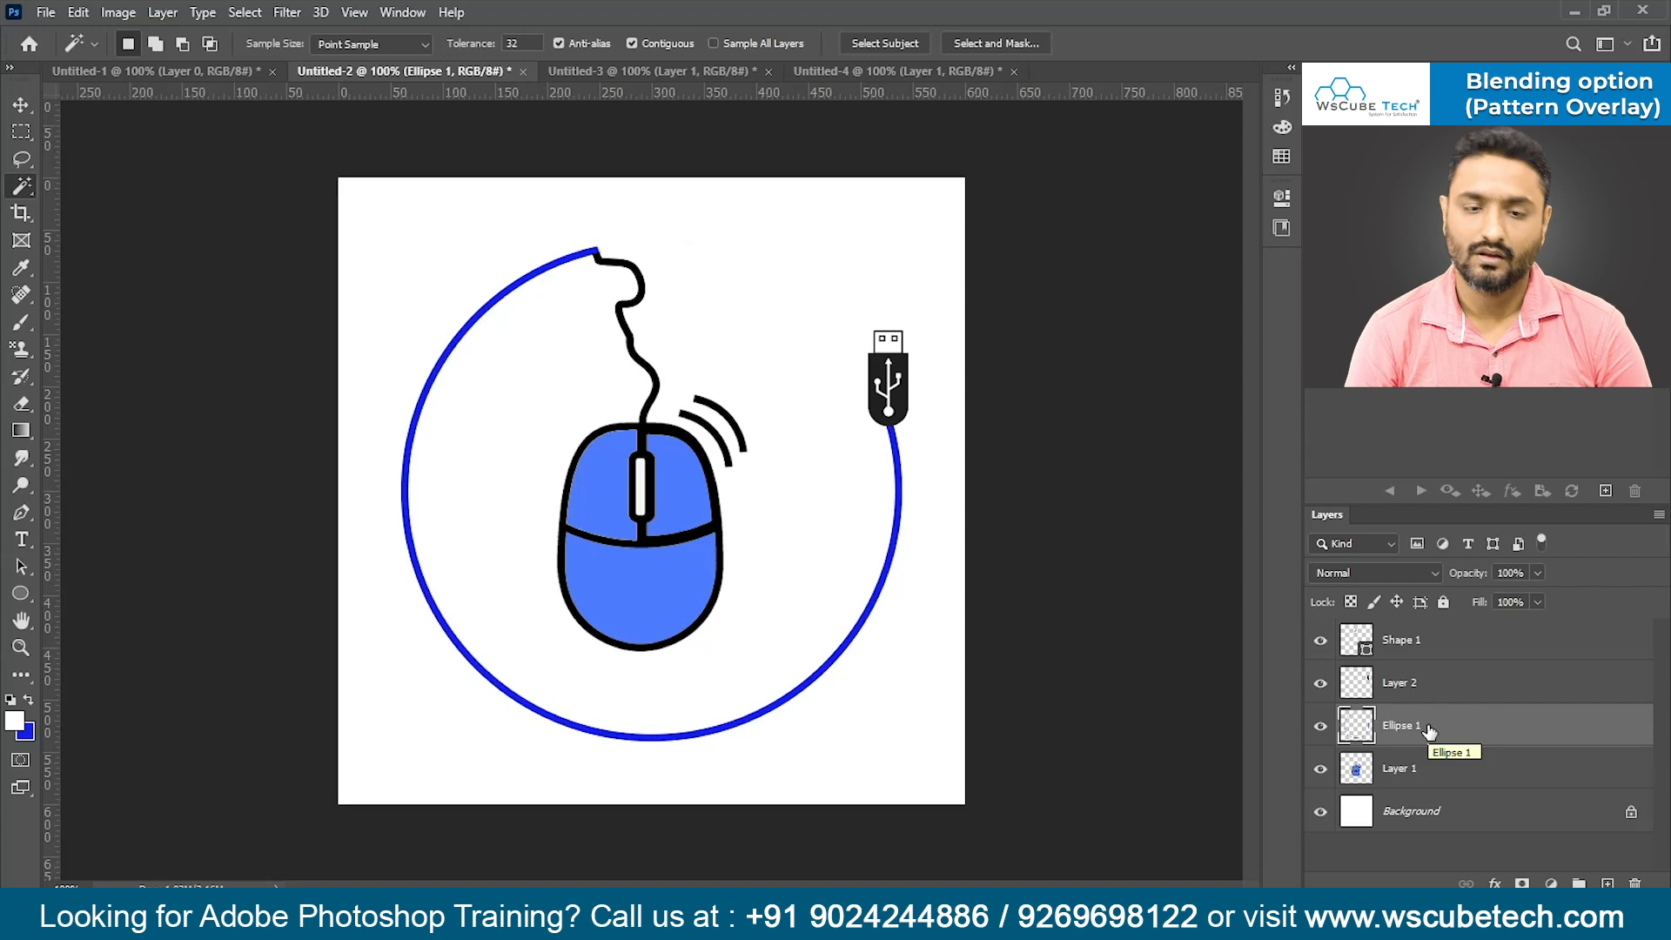
{"action": "key", "text": "ctrl+shift+z"}
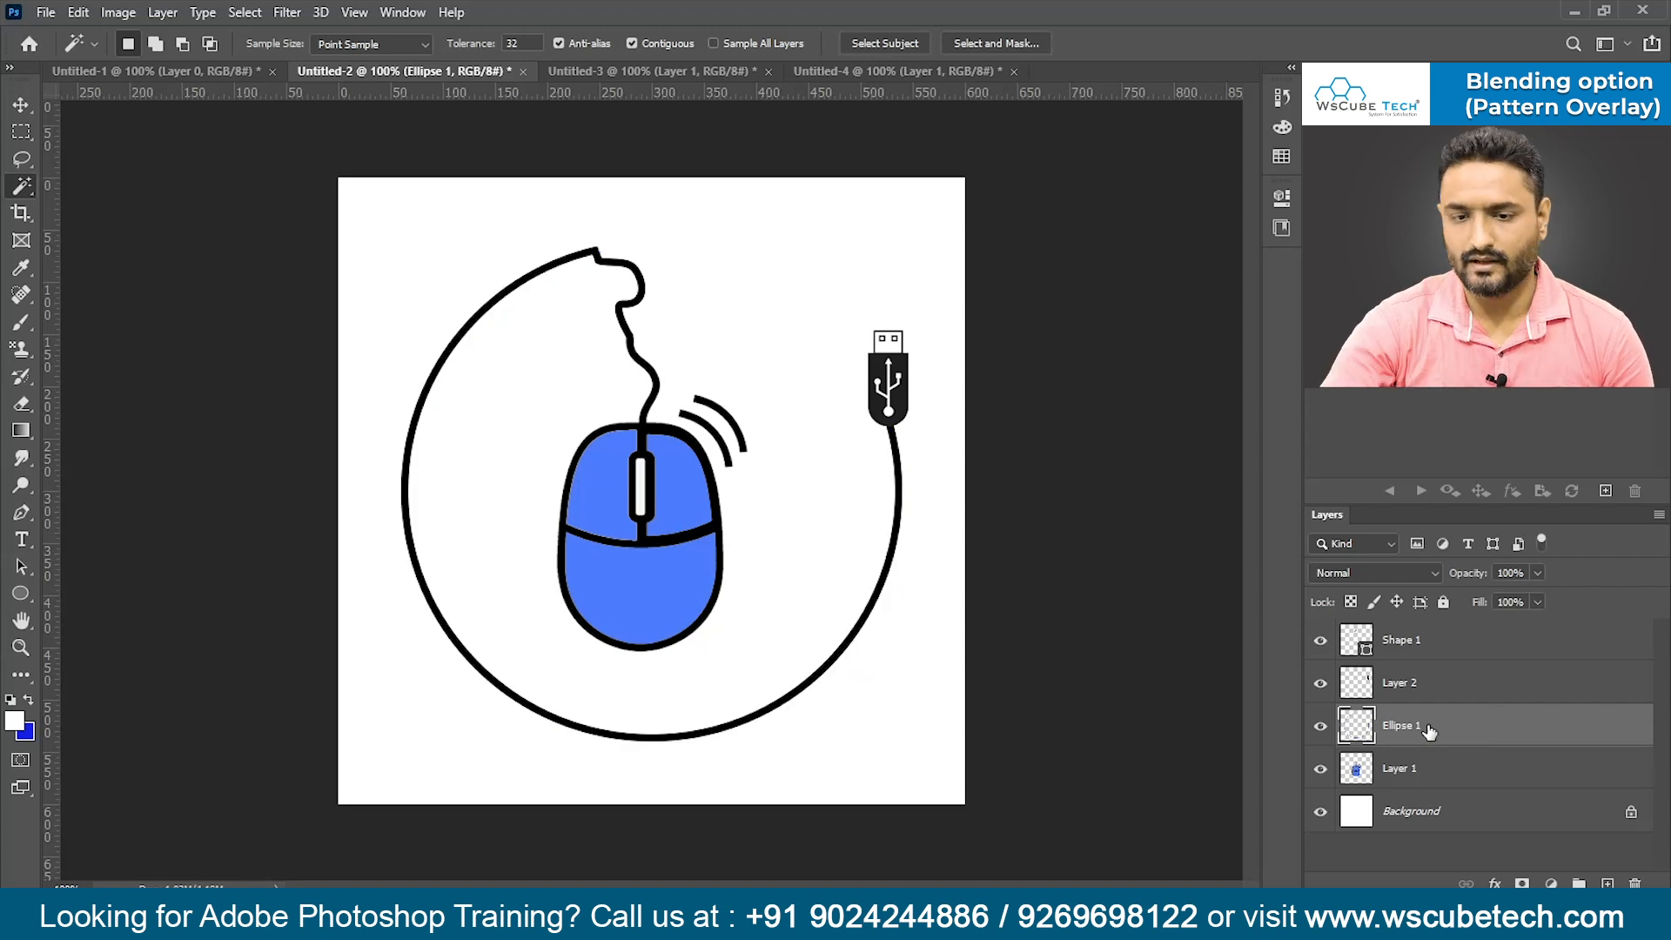
- Set the background colour to 4e7cff by sampling the blue of the mouse body
{"action": "left_click", "coordinate": [30, 734]}
{"action": "left_click", "coordinate": [554, 585]}
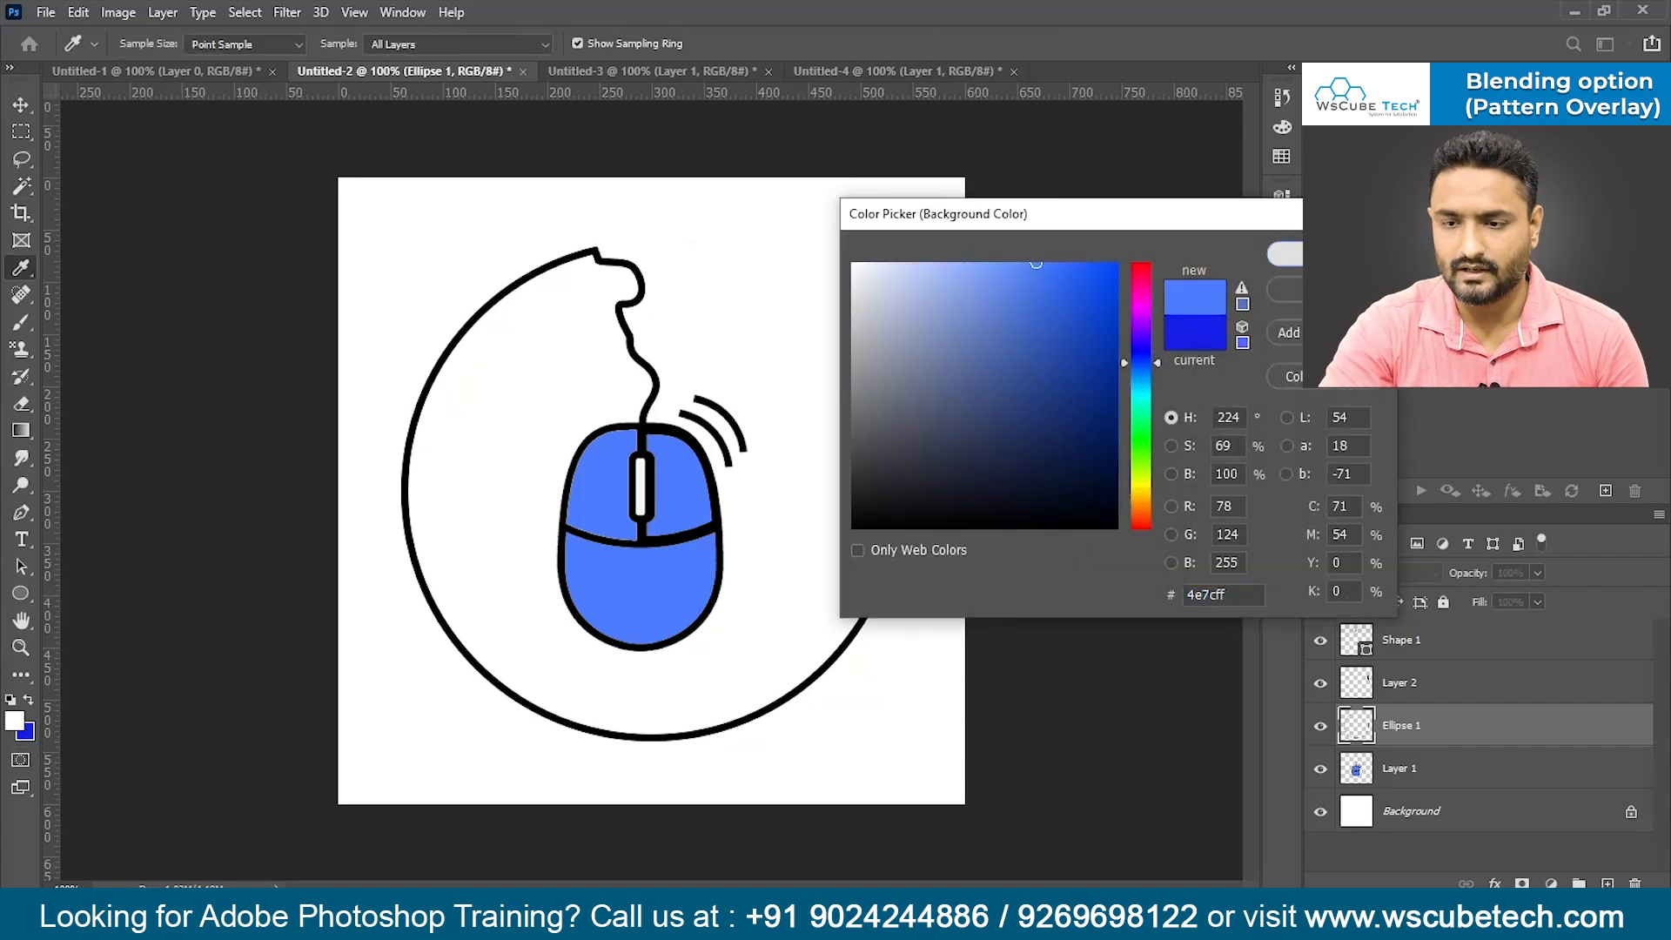
{"action": "key", "text": "Return"}
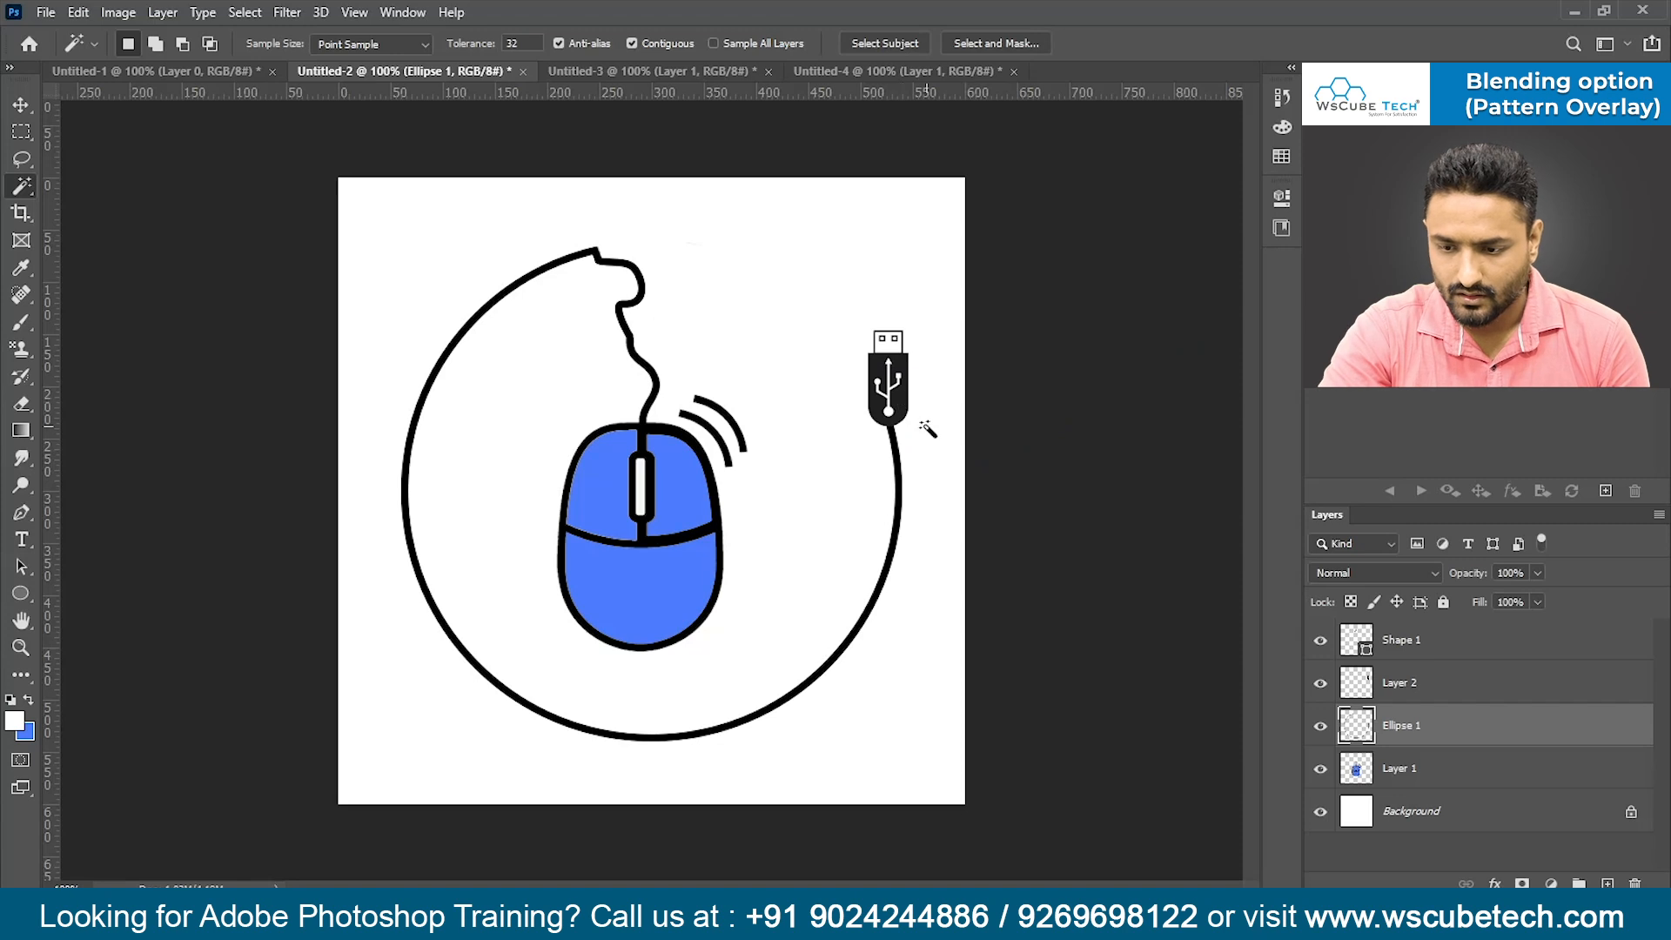
- Select the USB plug's outline and body on Layer 2 and fill them with the blue background colour
{"action": "left_click", "coordinate": [952, 415]}
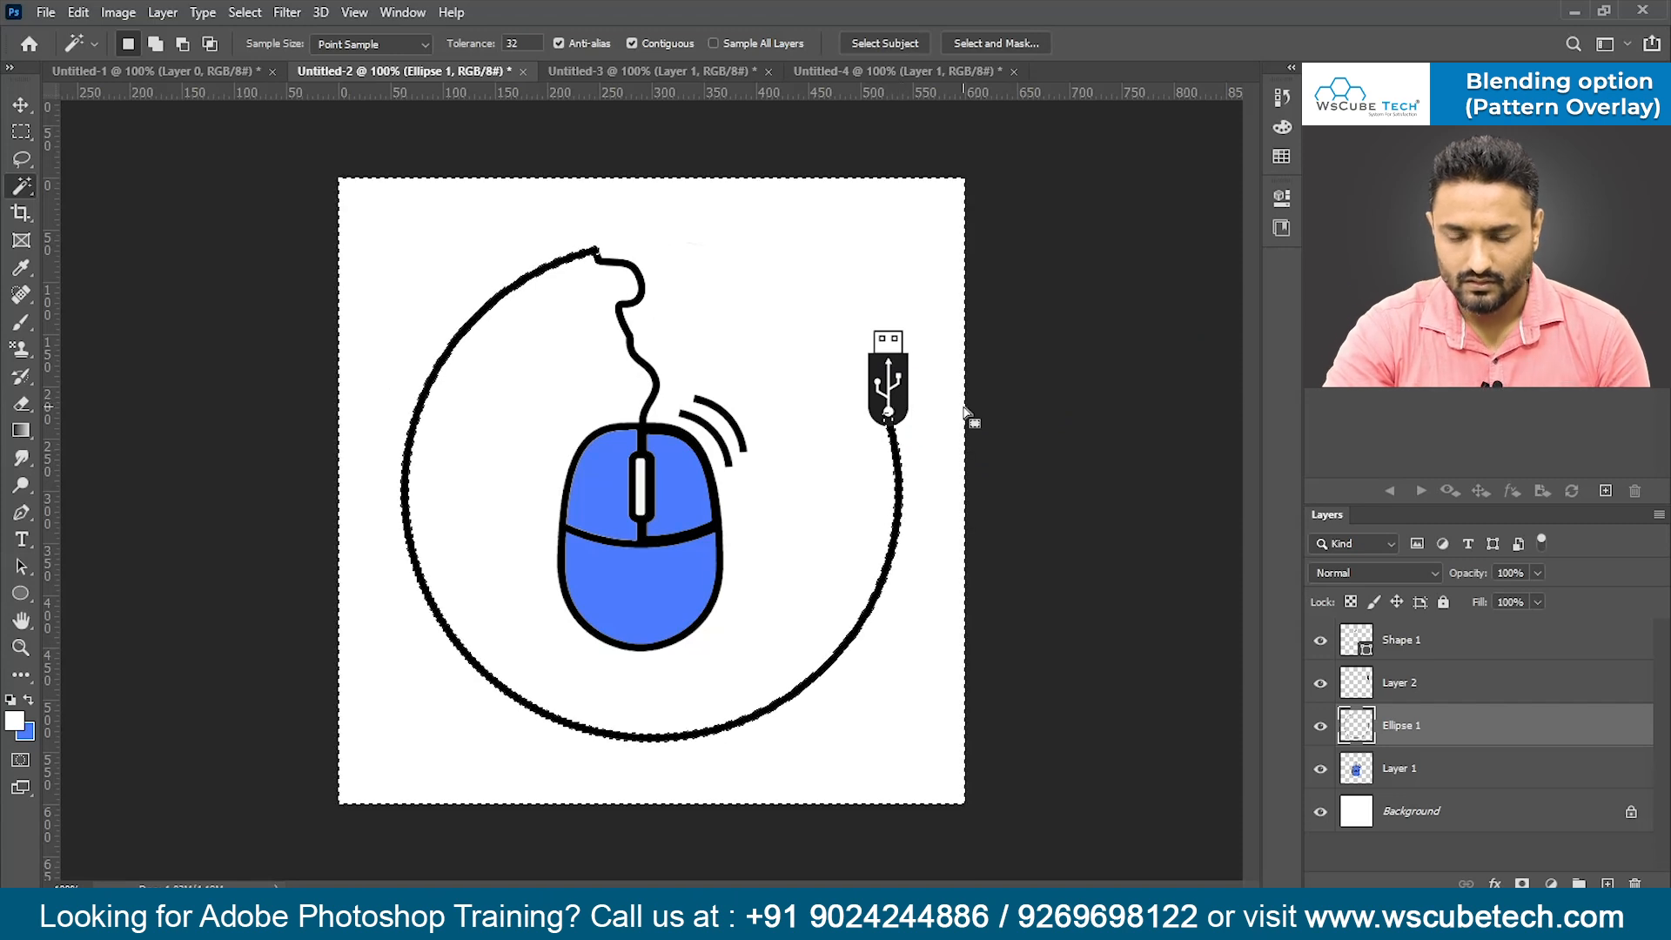
{"action": "key", "text": "ctrl+plus"}
{"action": "key", "text": "ctrl+plus"}
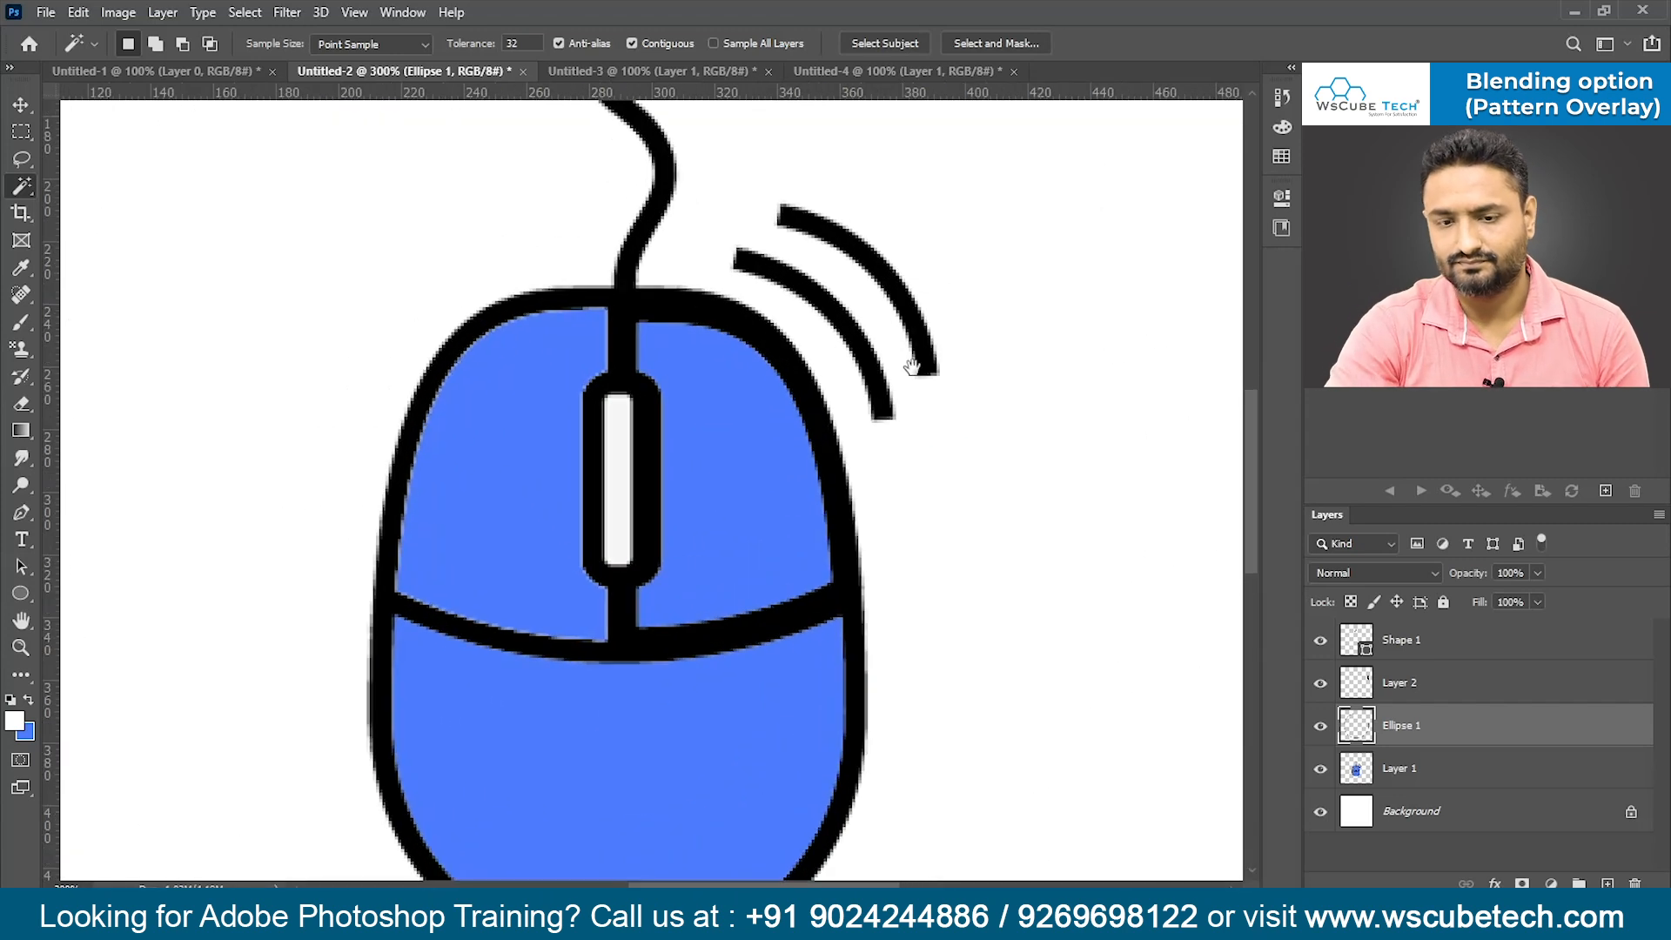
{"action": "left_click_drag", "start_coordinate": [911, 367], "coordinate": [557, 464]}
{"action": "mouse_move", "coordinate": [709, 441]}
{"action": "left_mouse_down"}
{"action": "mouse_move", "coordinate": [806, 525]}
{"action": "mouse_move", "coordinate": [887, 470]}
{"action": "left_mouse_up"}
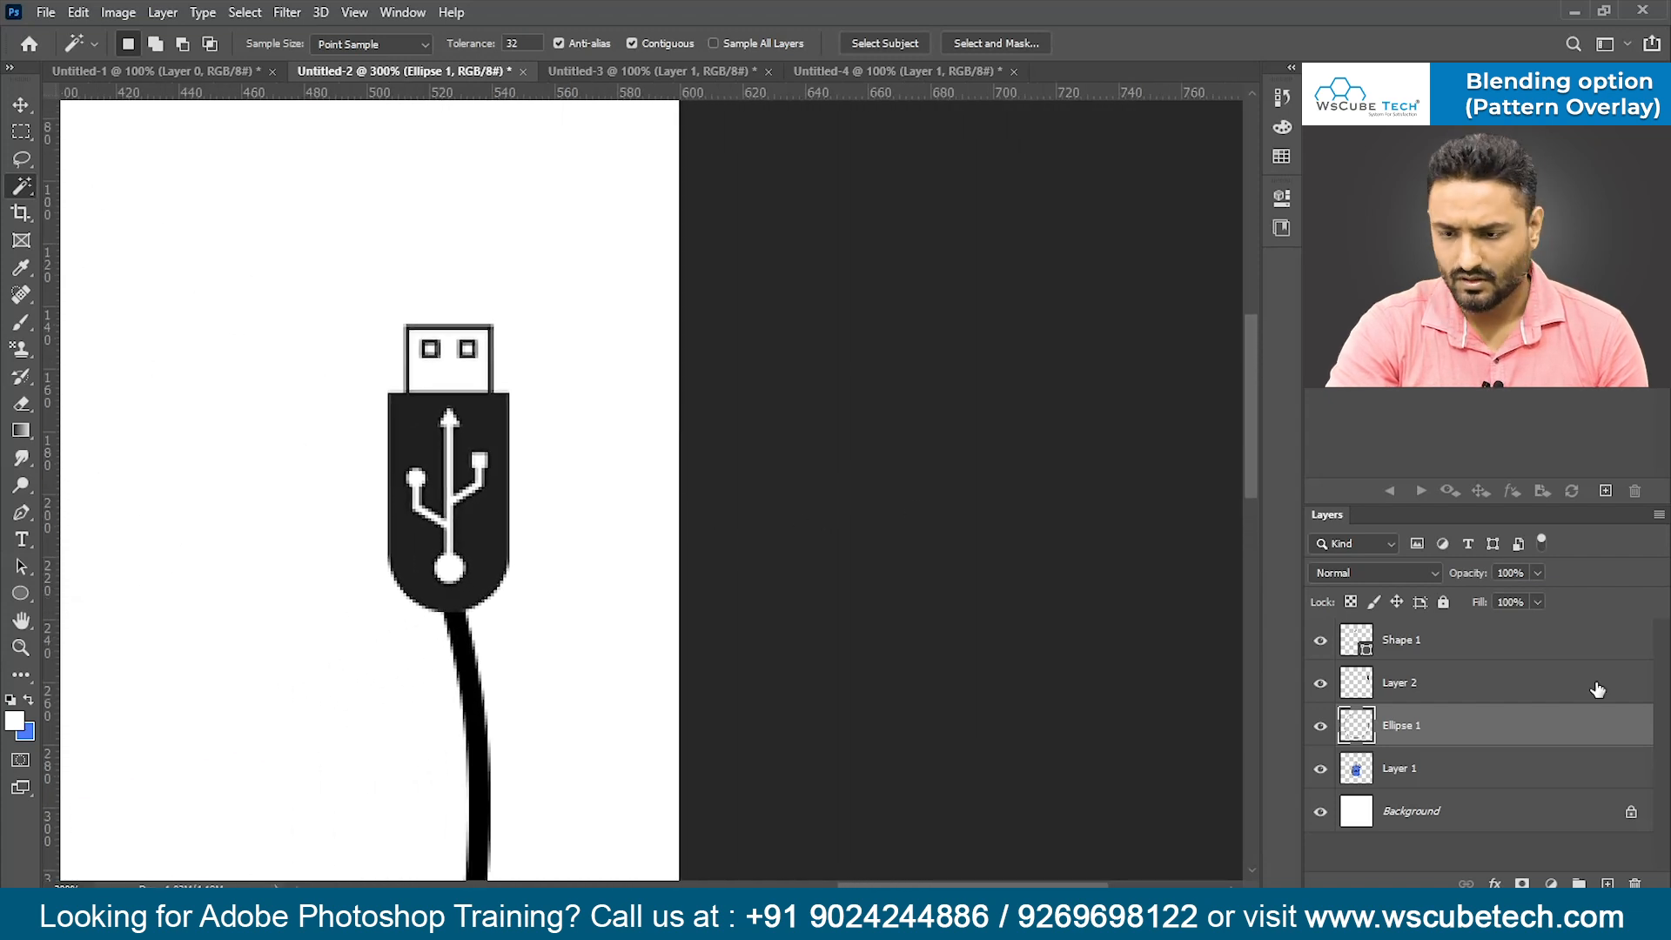
{"action": "left_click", "coordinate": [1420, 692]}
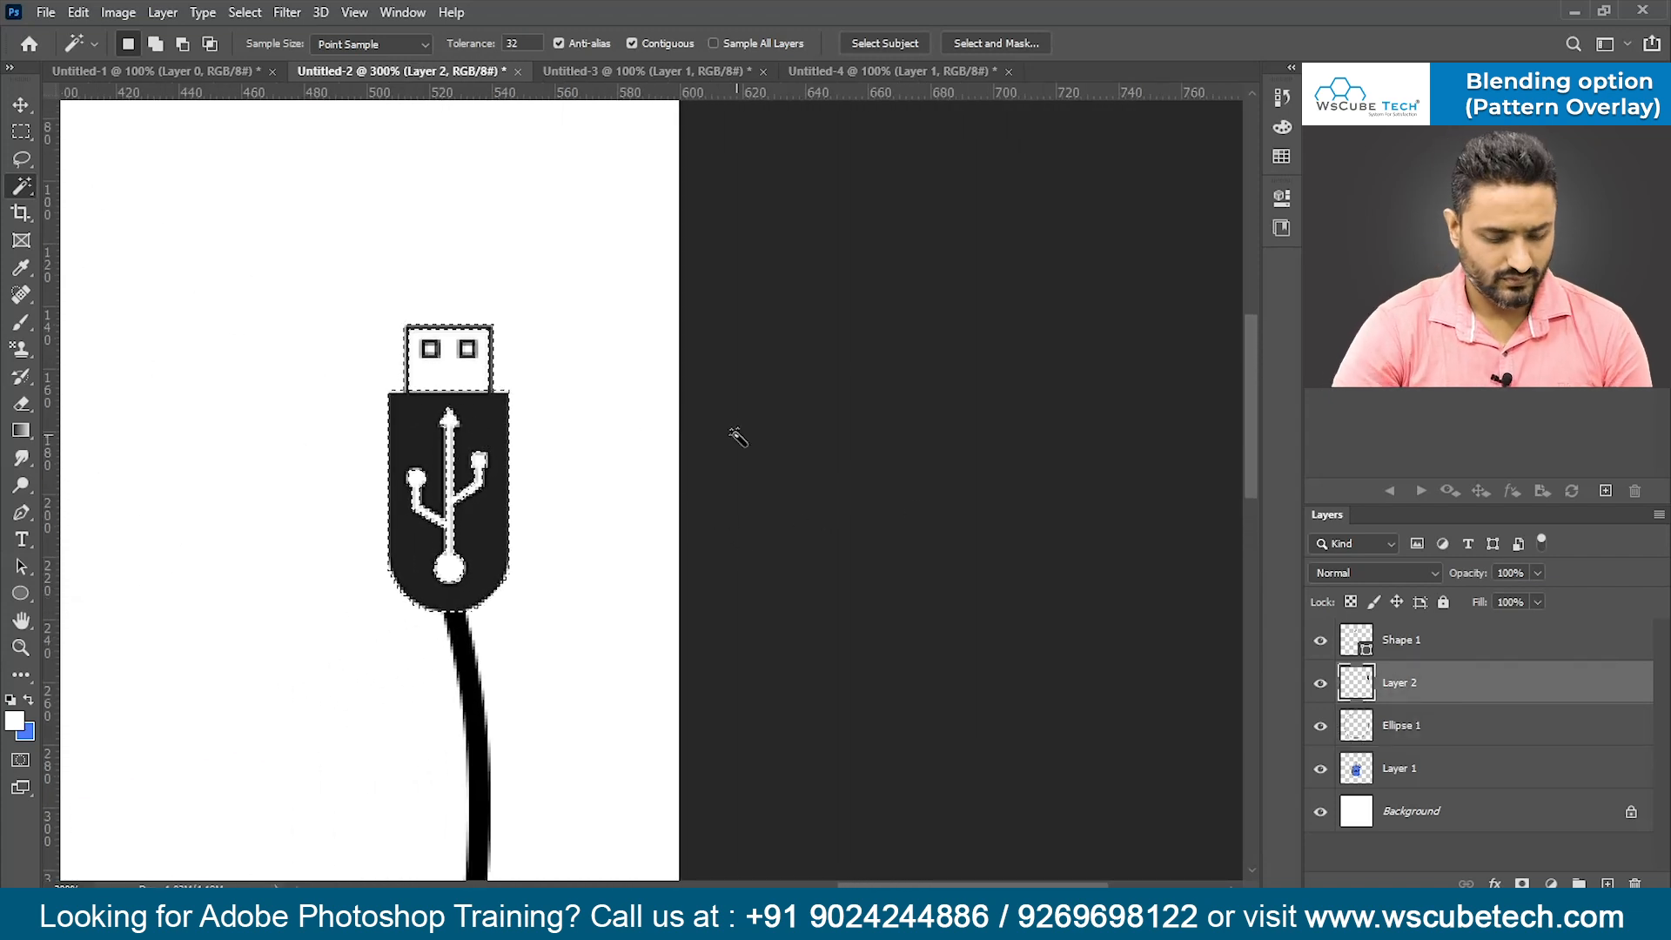
{"action": "key", "text": "Delete"}
{"action": "key", "text": "ctrl+BackSpace"}
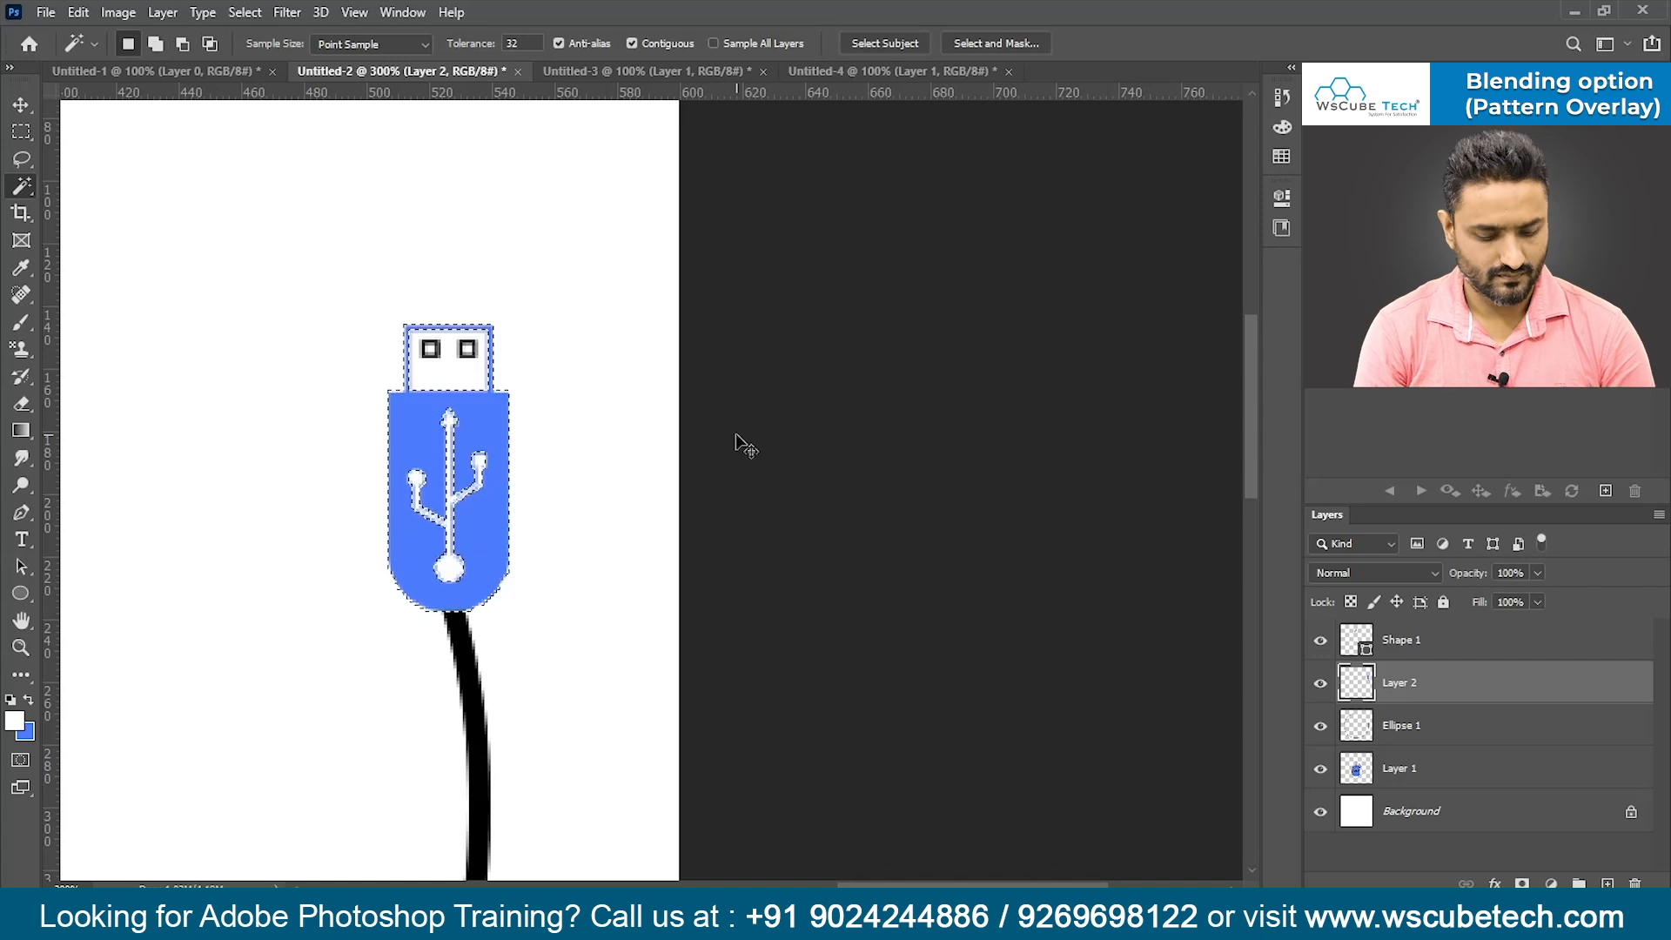
- Select both curved signal lines beside the mouse on Layer 1, fill them with the blue background colour and deselect
{"action": "key", "text": "ctrl+minus"}
{"action": "key", "text": "ctrl+minus"}
{"action": "key", "text": "ctrl+minus"}
{"action": "key", "text": "ctrl+minus"}
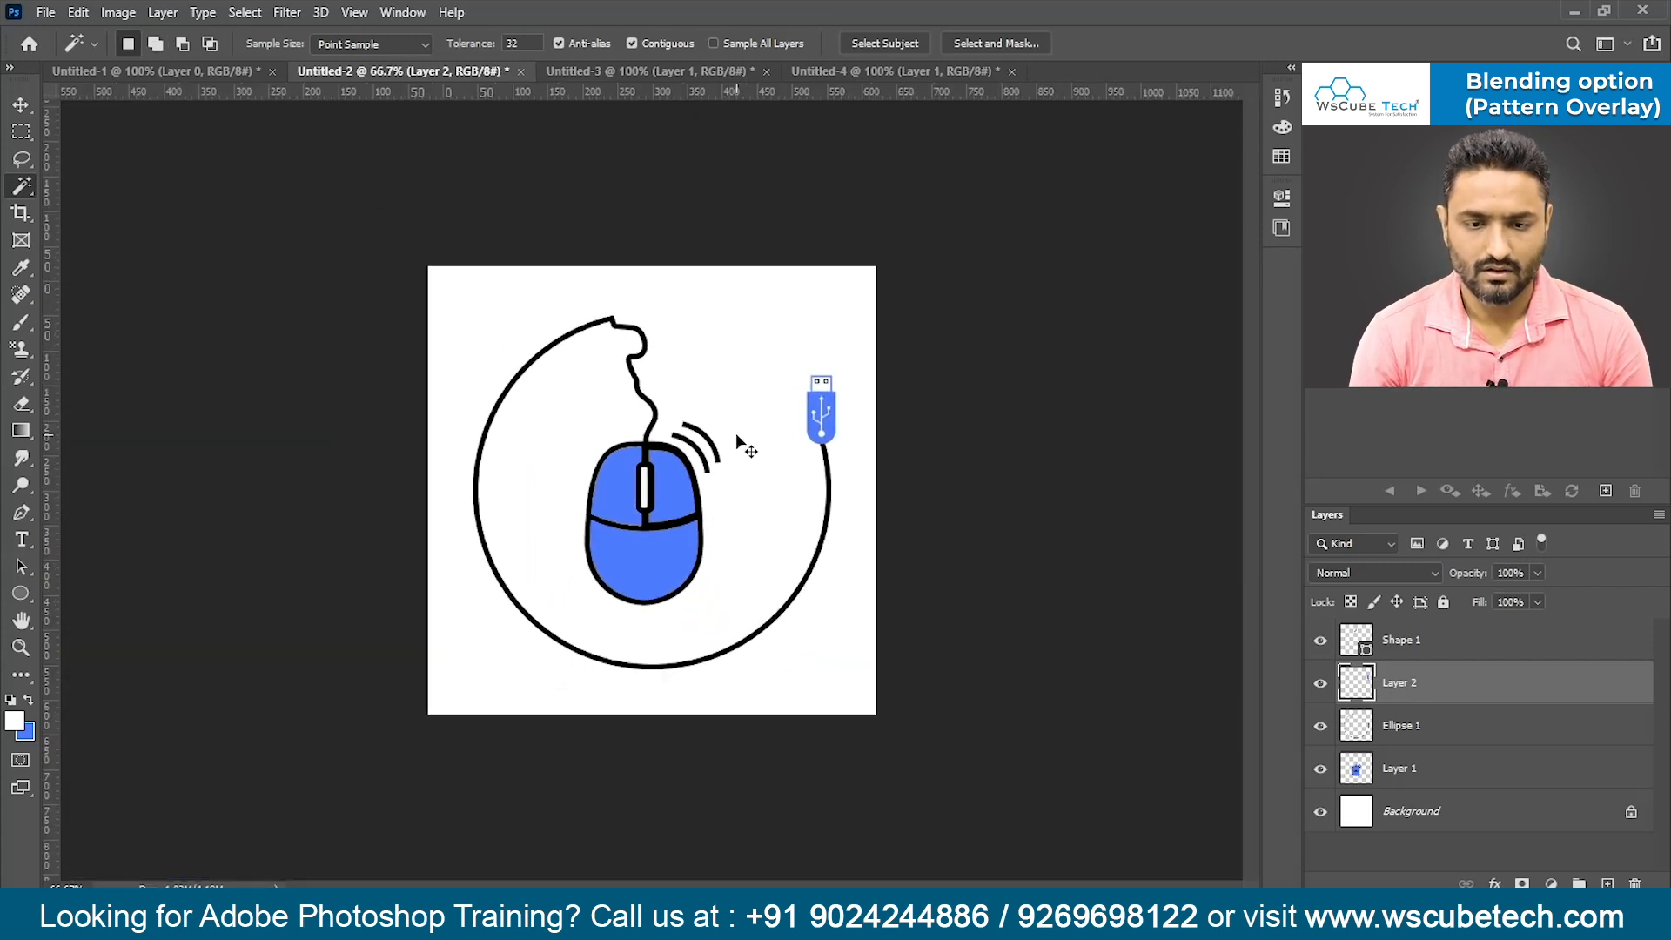
{"action": "key", "text": "ctrl+plus"}
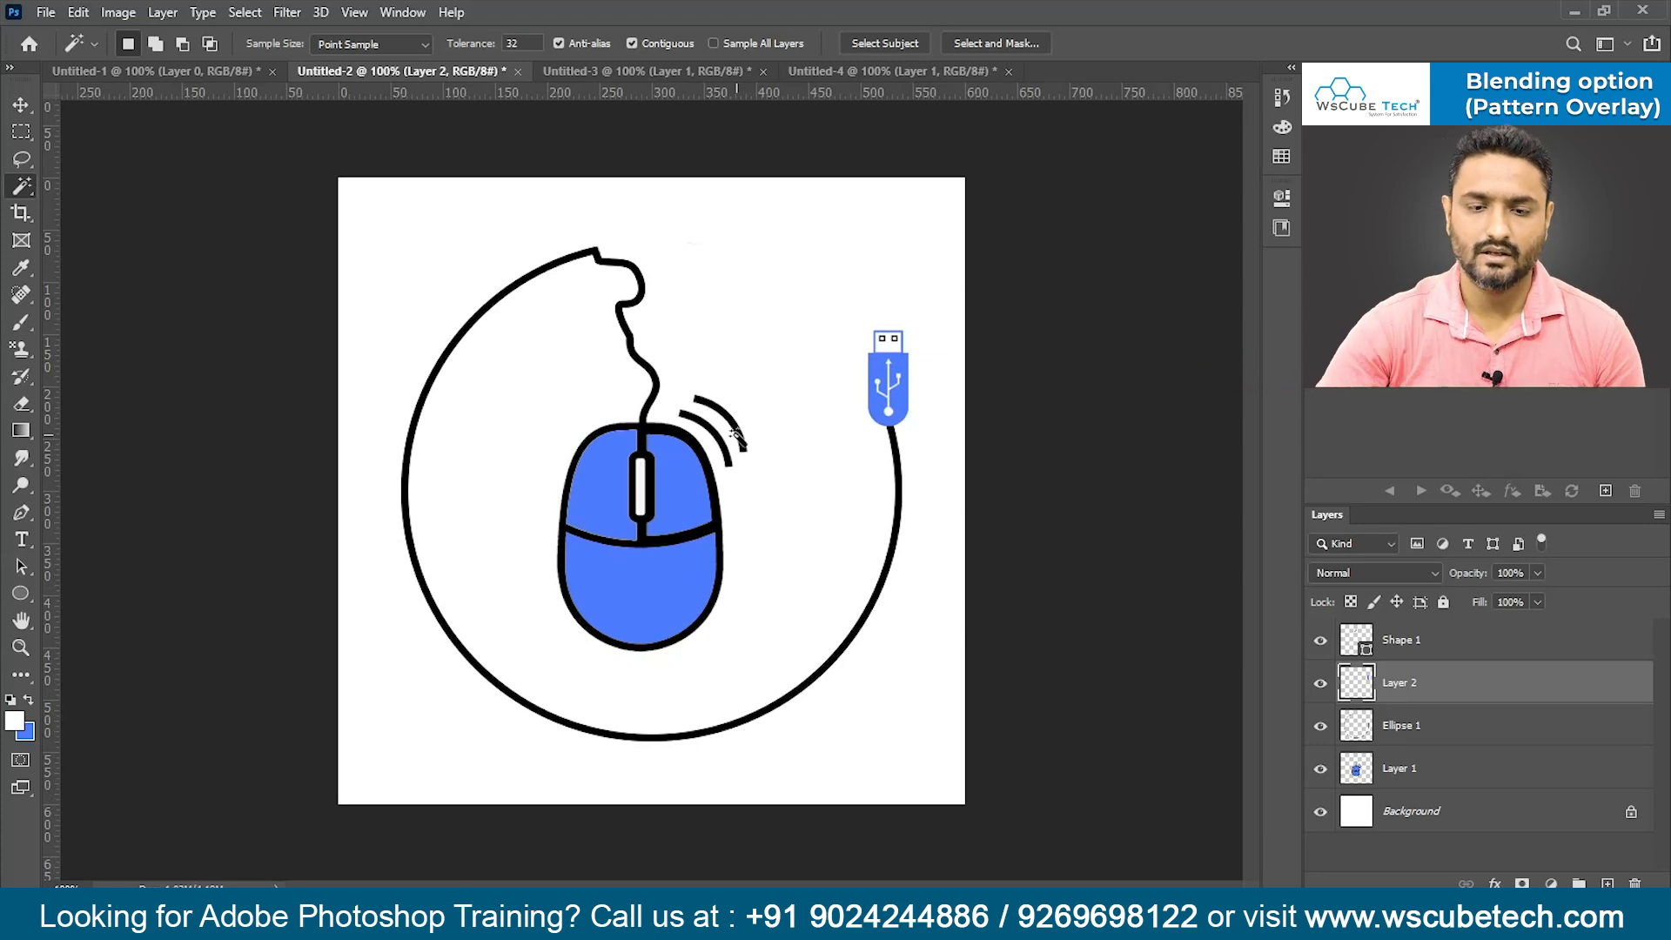
{"action": "key", "text": "alt+bracketleft"}
{"action": "key", "text": "alt+bracketleft"}
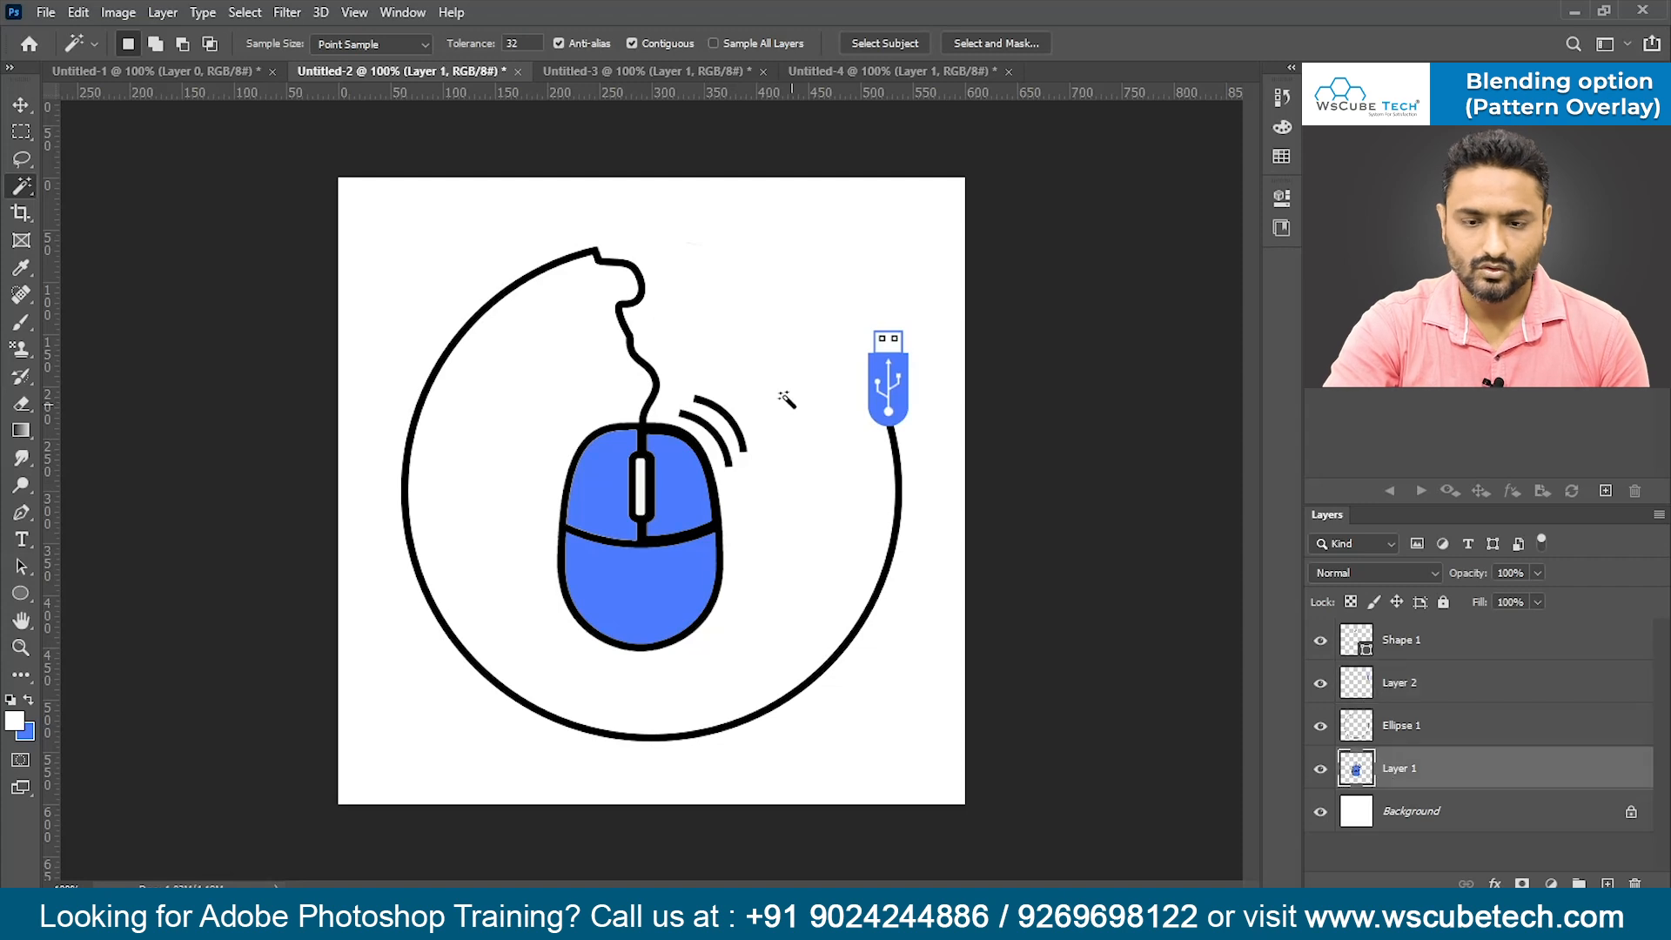
{"action": "left_click", "coordinate": [715, 439]}
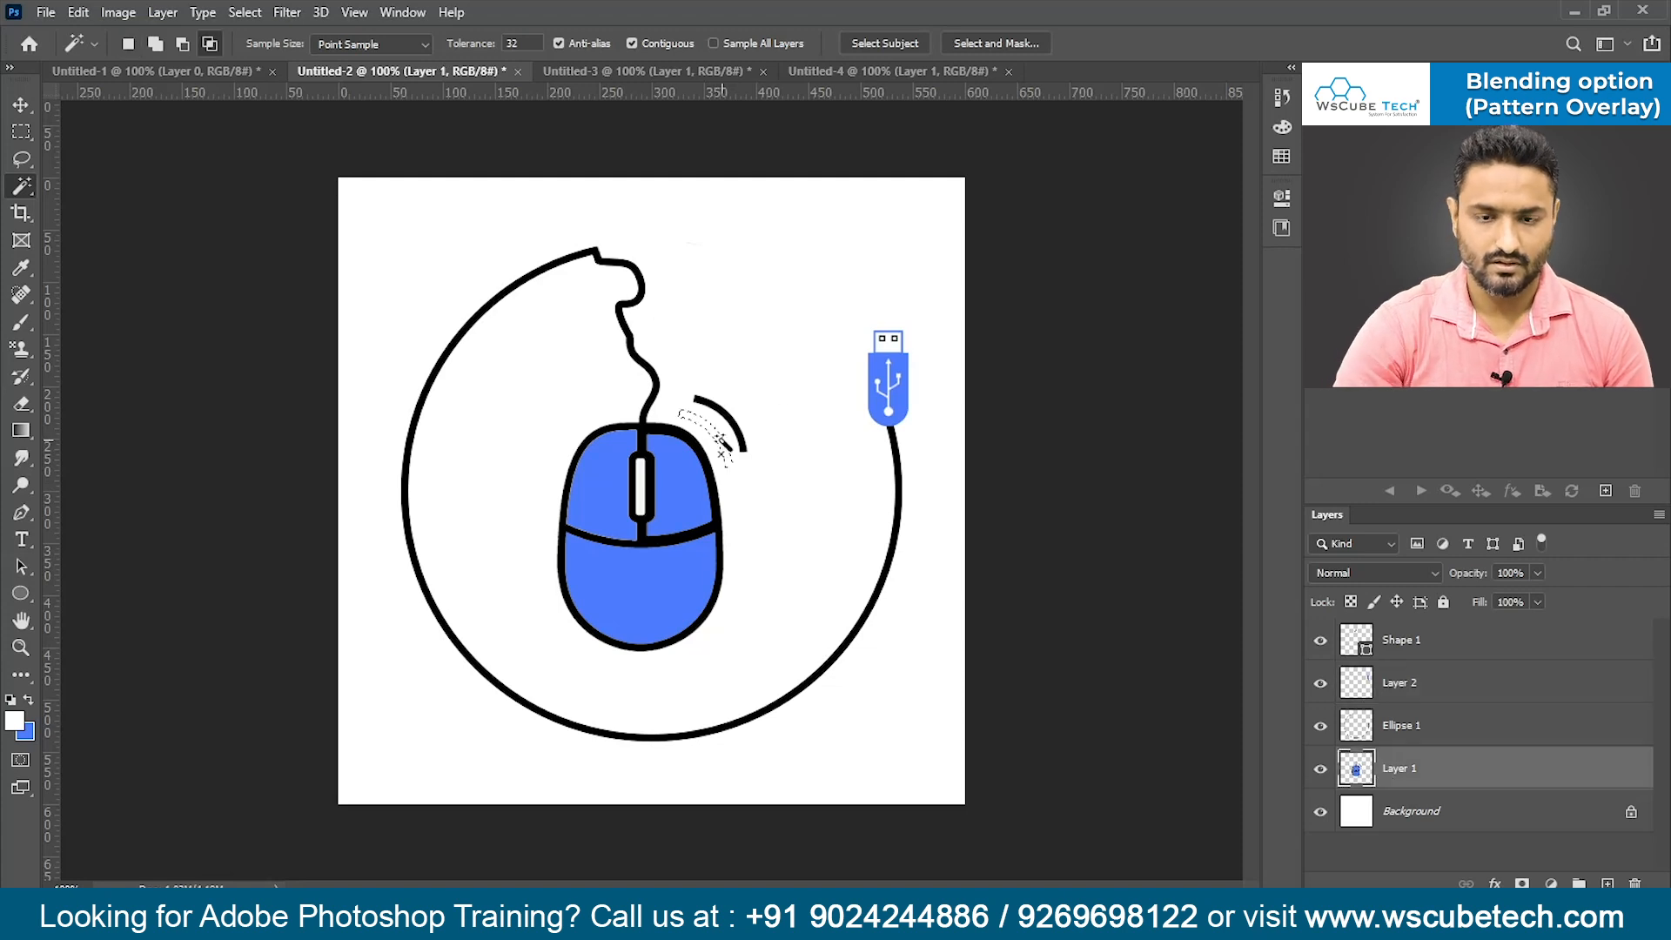
{"action": "left_click", "coordinate": [736, 429]}
{"action": "key", "text": "ctrl+BackSpace"}
{"action": "key", "text": "ctrl+d"}
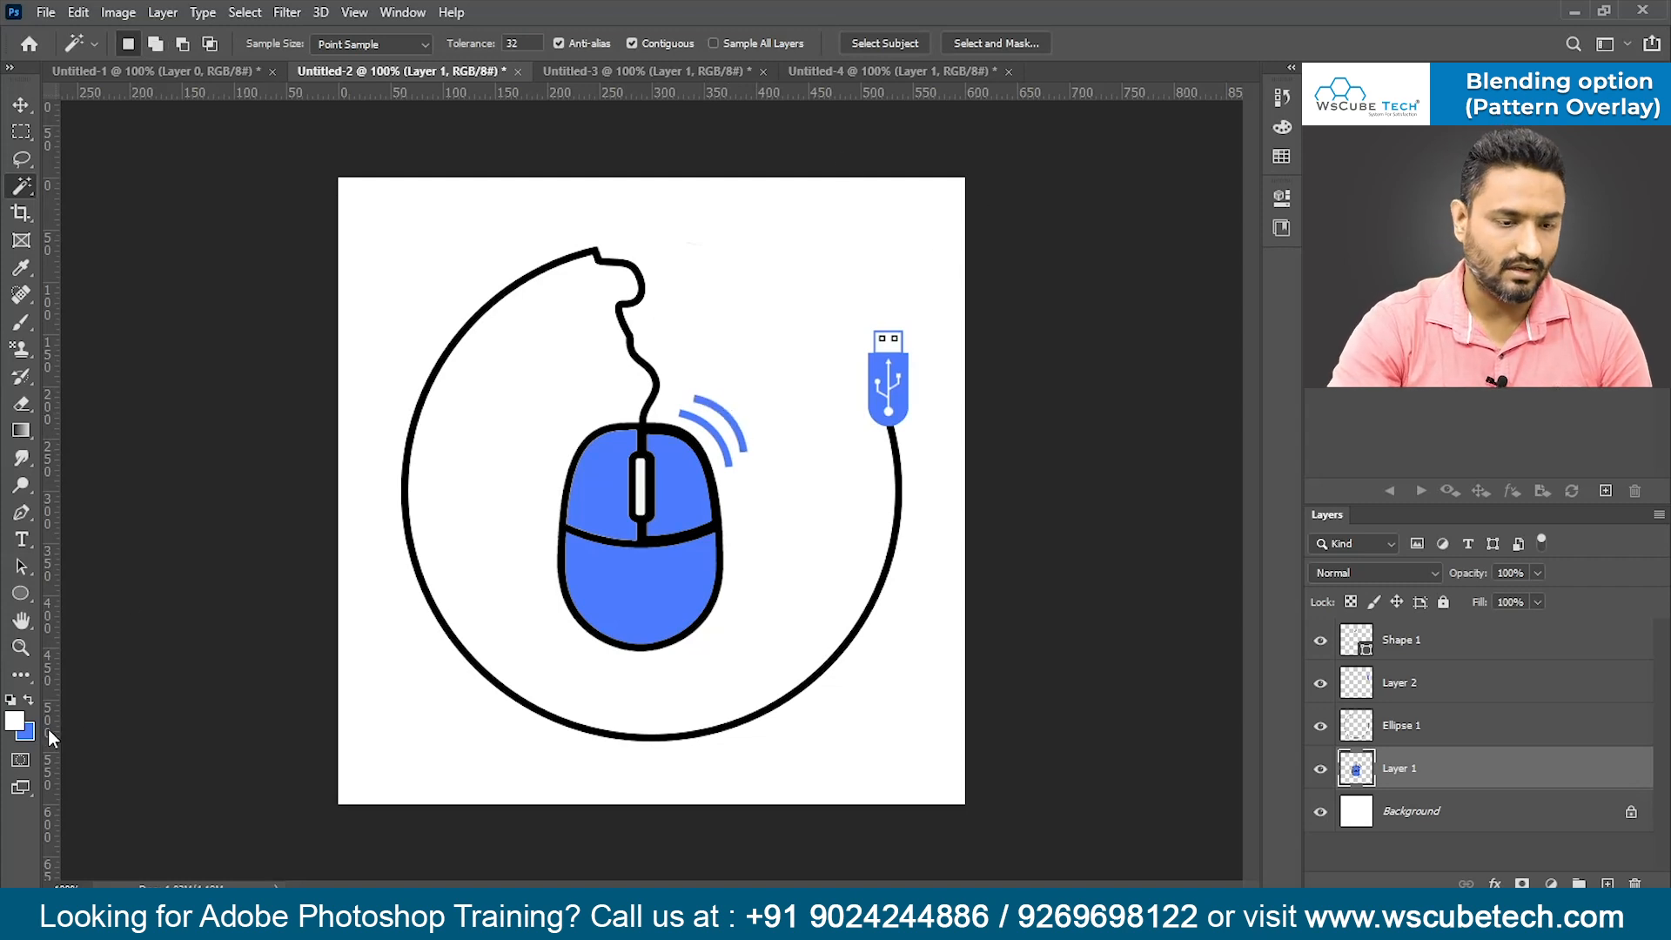
- Set the background colour to a deeper blue, select the mouse's scroll wheel on Layer 1, fill it with that colour and deselect
{"action": "left_click", "coordinate": [25, 730]}
{"action": "left_click_drag", "start_coordinate": [1057, 280], "coordinate": [1104, 302]}
{"action": "key", "text": "Return"}
{"action": "key", "text": "w"}
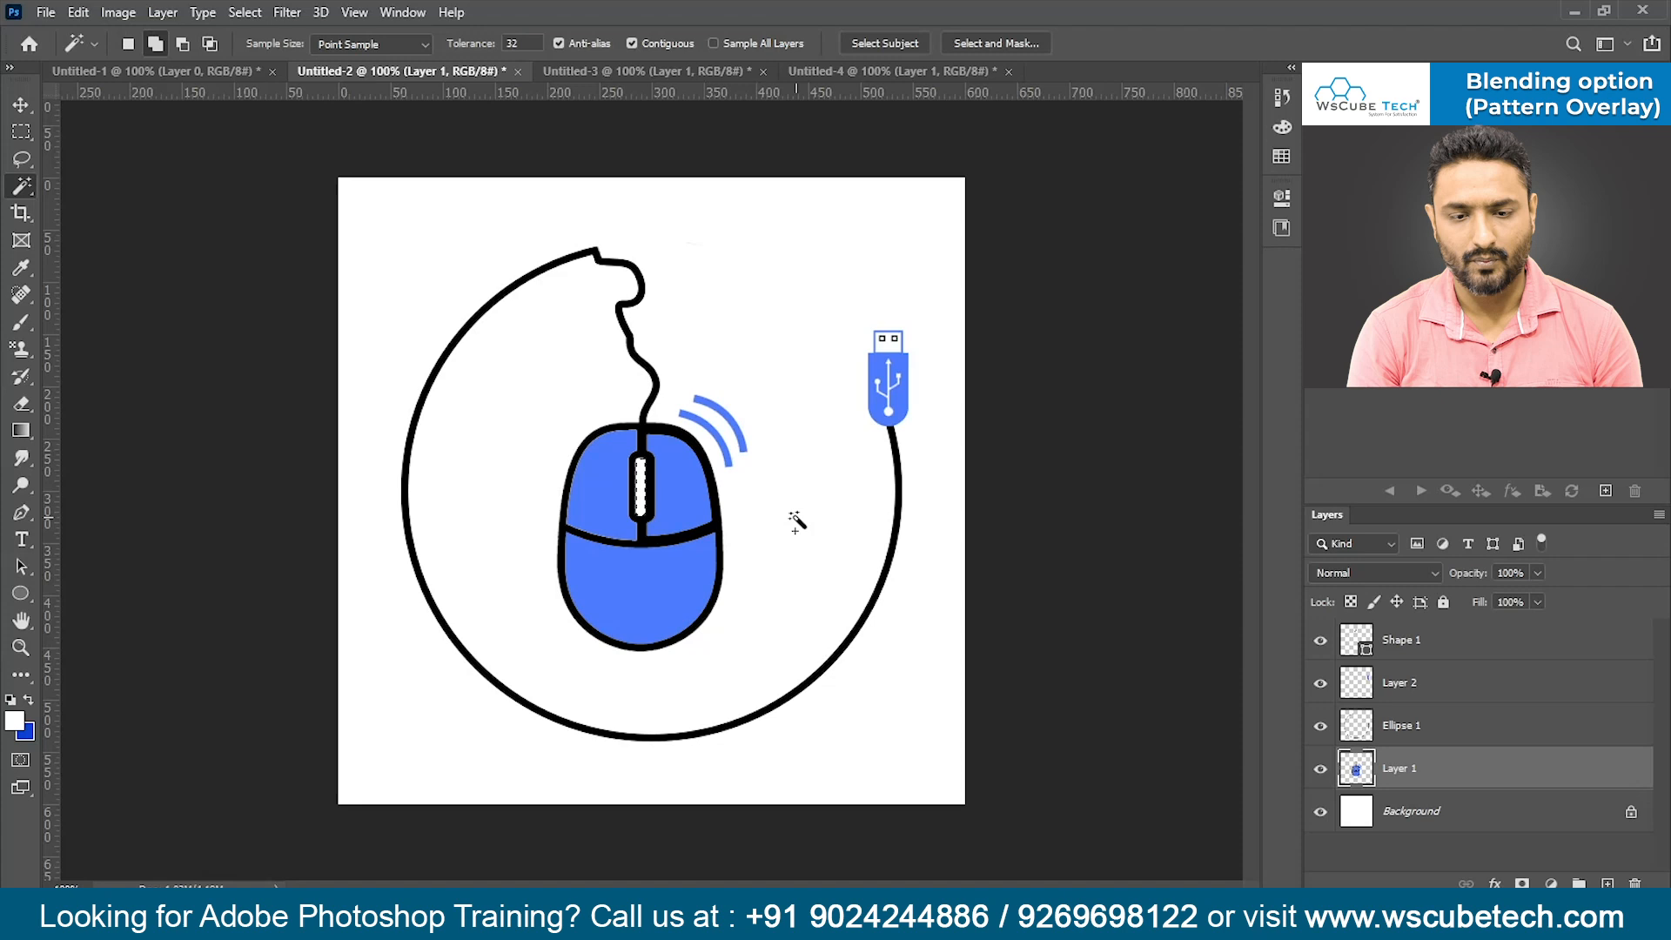
{"action": "key", "text": "ctrl+BackSpace"}
{"action": "key", "text": "ctrl+d"}
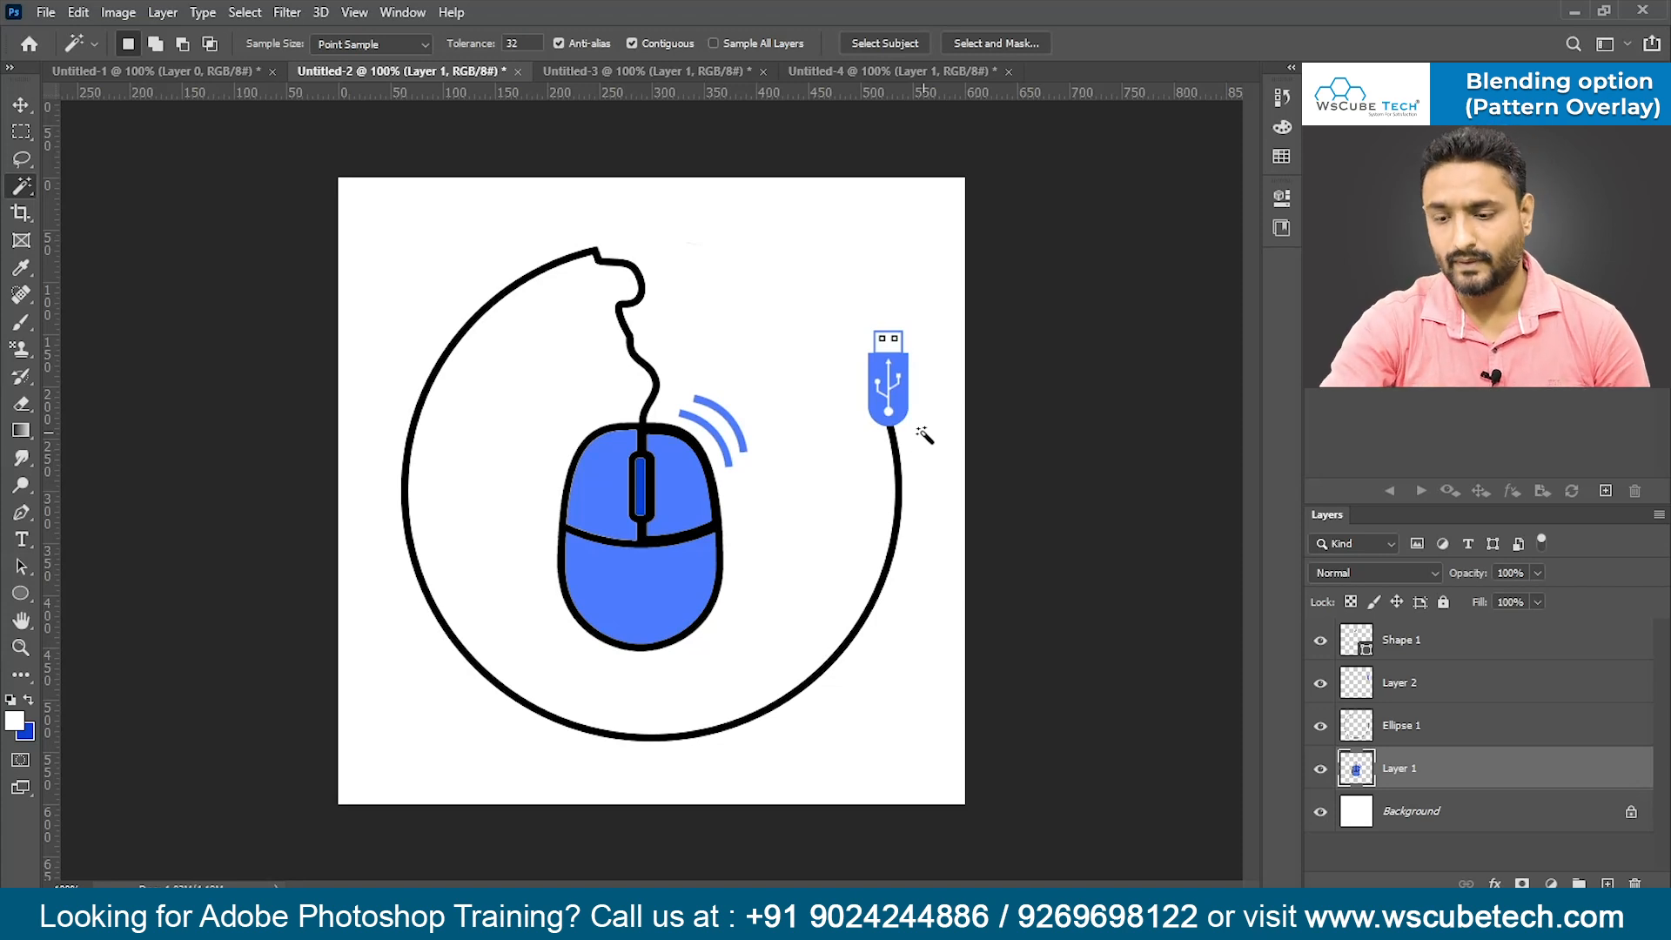
- Merge Shape 1, Layer 2, Ellipse 1 and Layer 1 into one layer and define the artwork as a pattern named mouse
{"action": "left_click", "coordinate": [1408, 646], "text": "shift"}
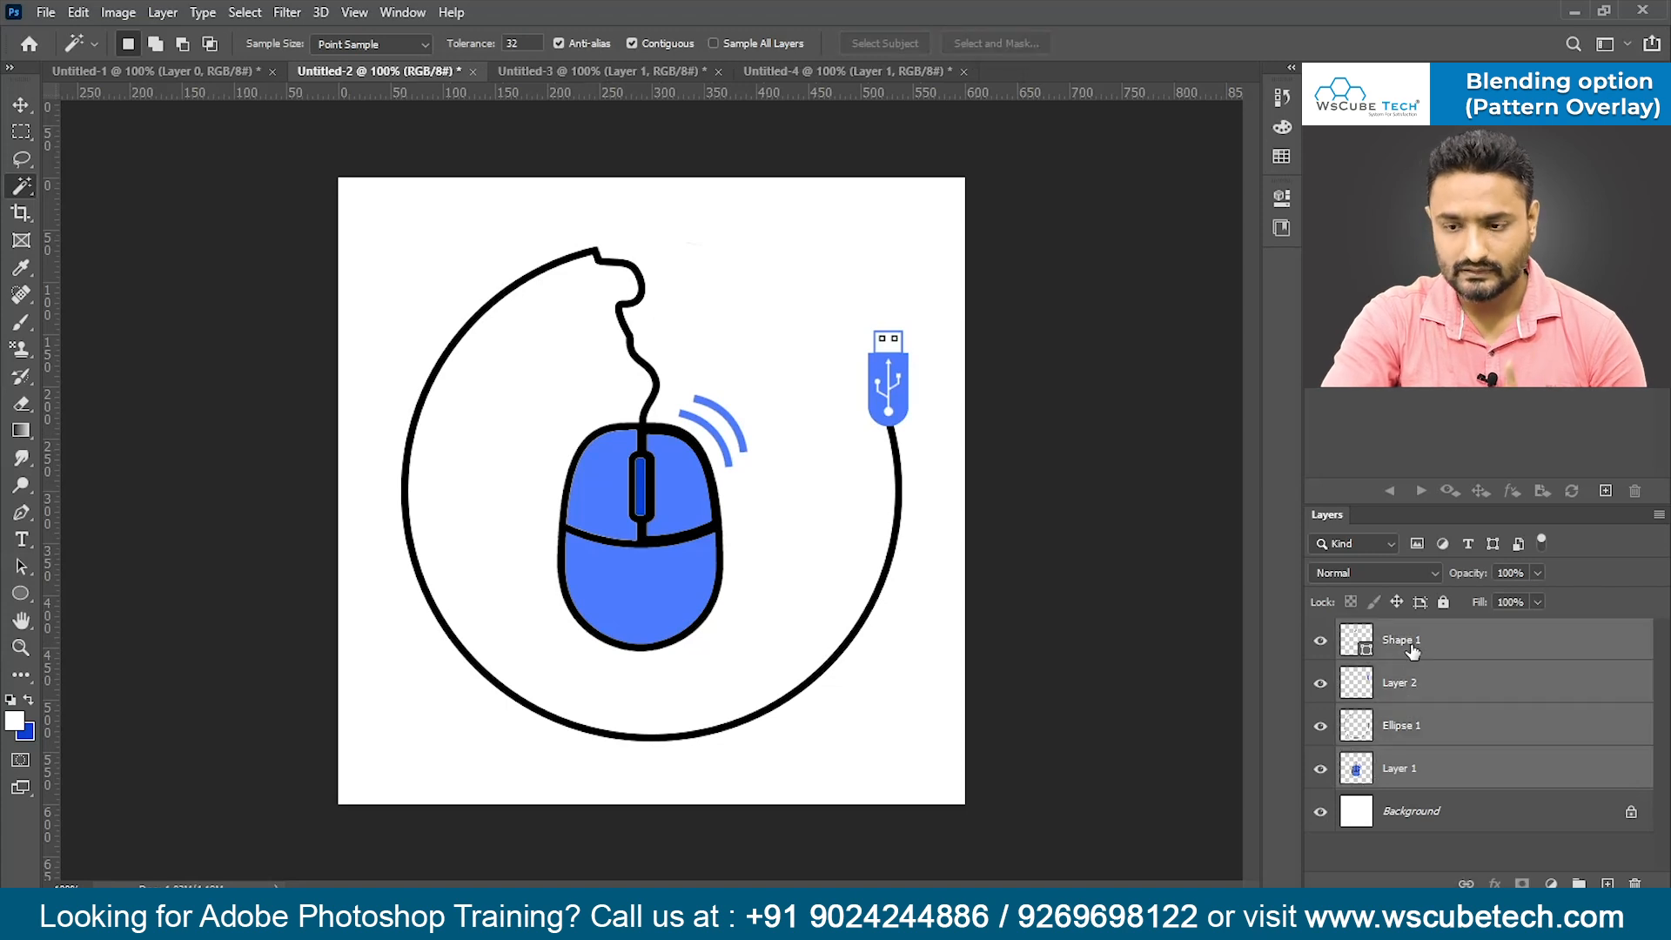
{"action": "key", "text": "ctrl+e"}
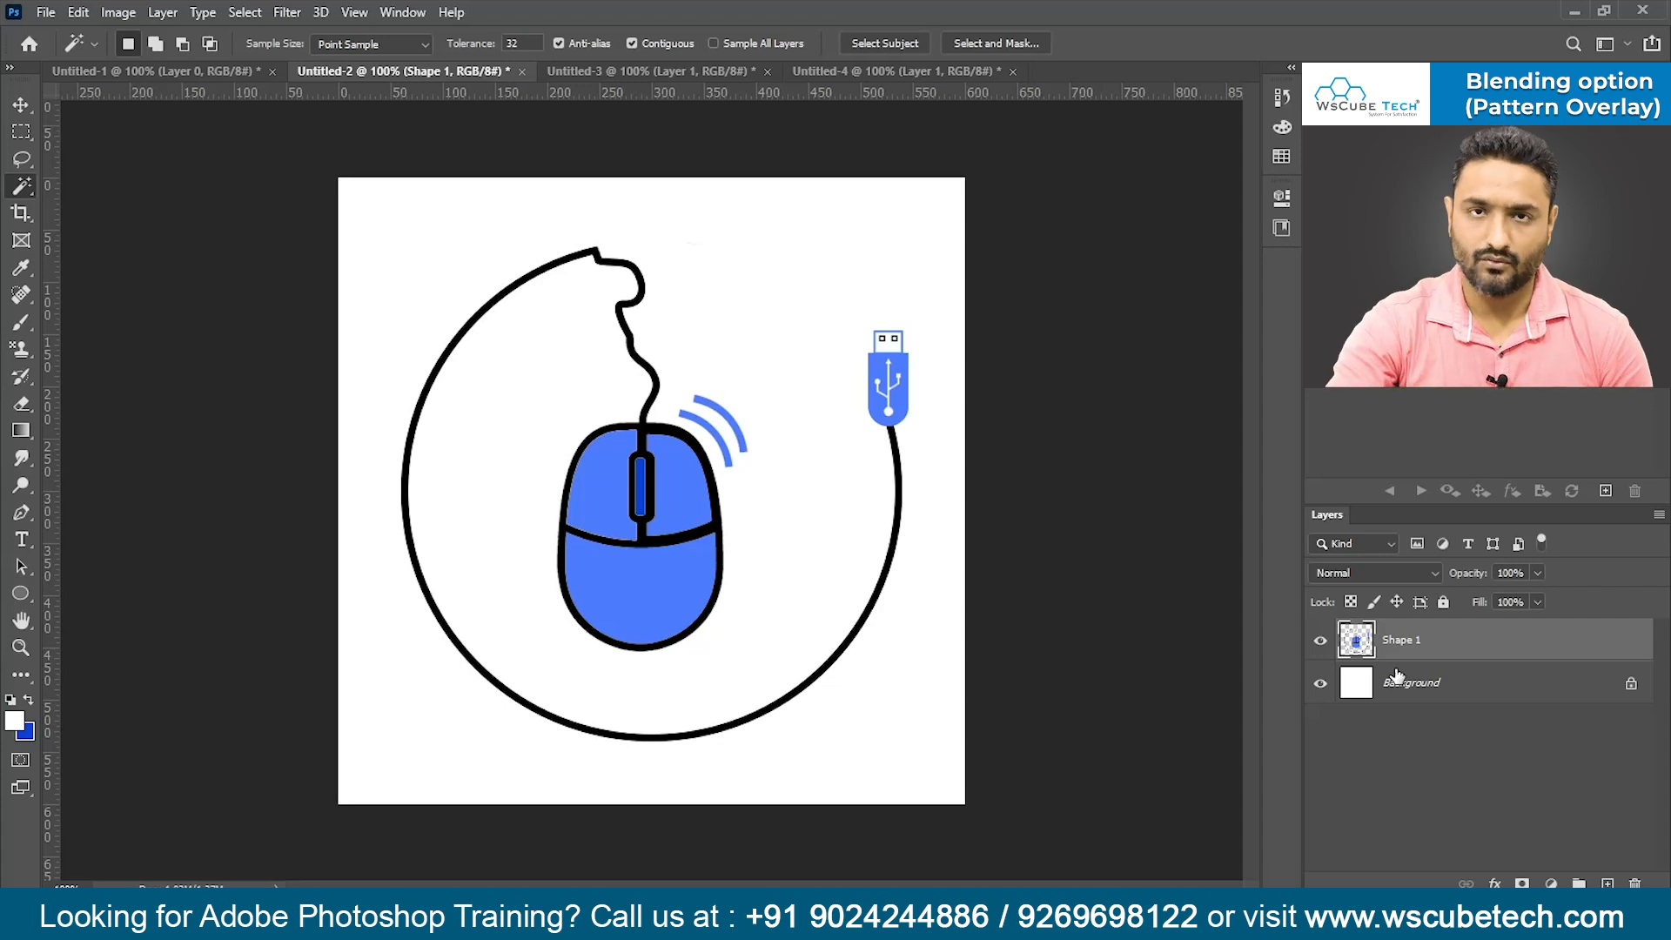
{"action": "left_click", "coordinate": [77, 12]}
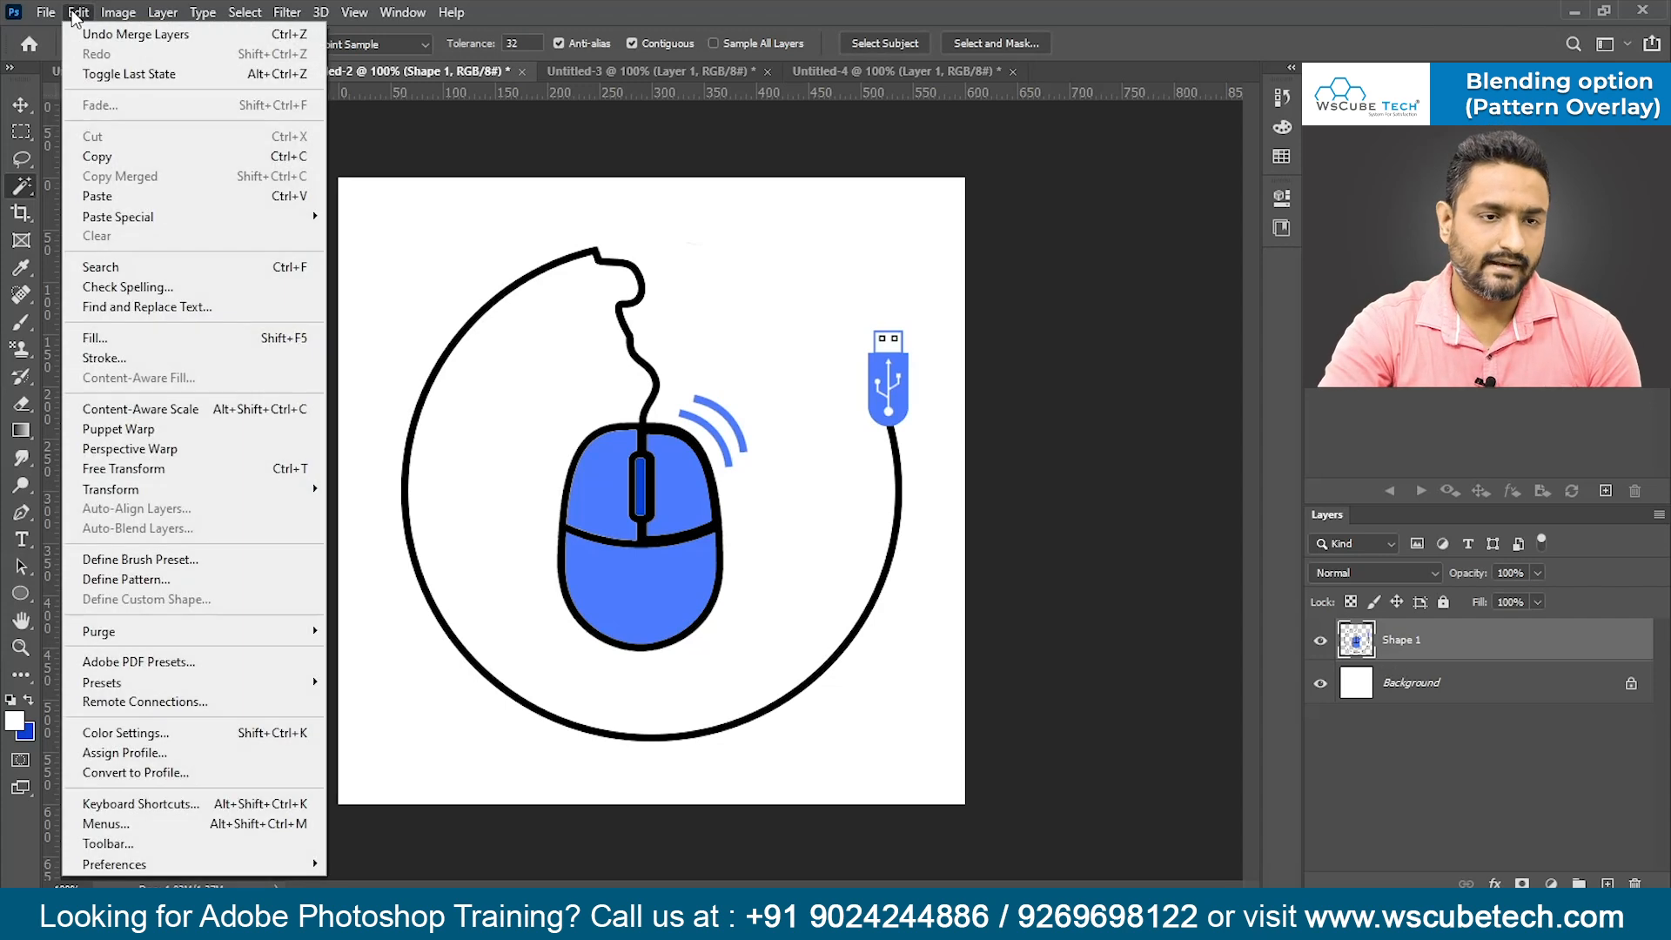
{"action": "left_click", "coordinate": [160, 583]}
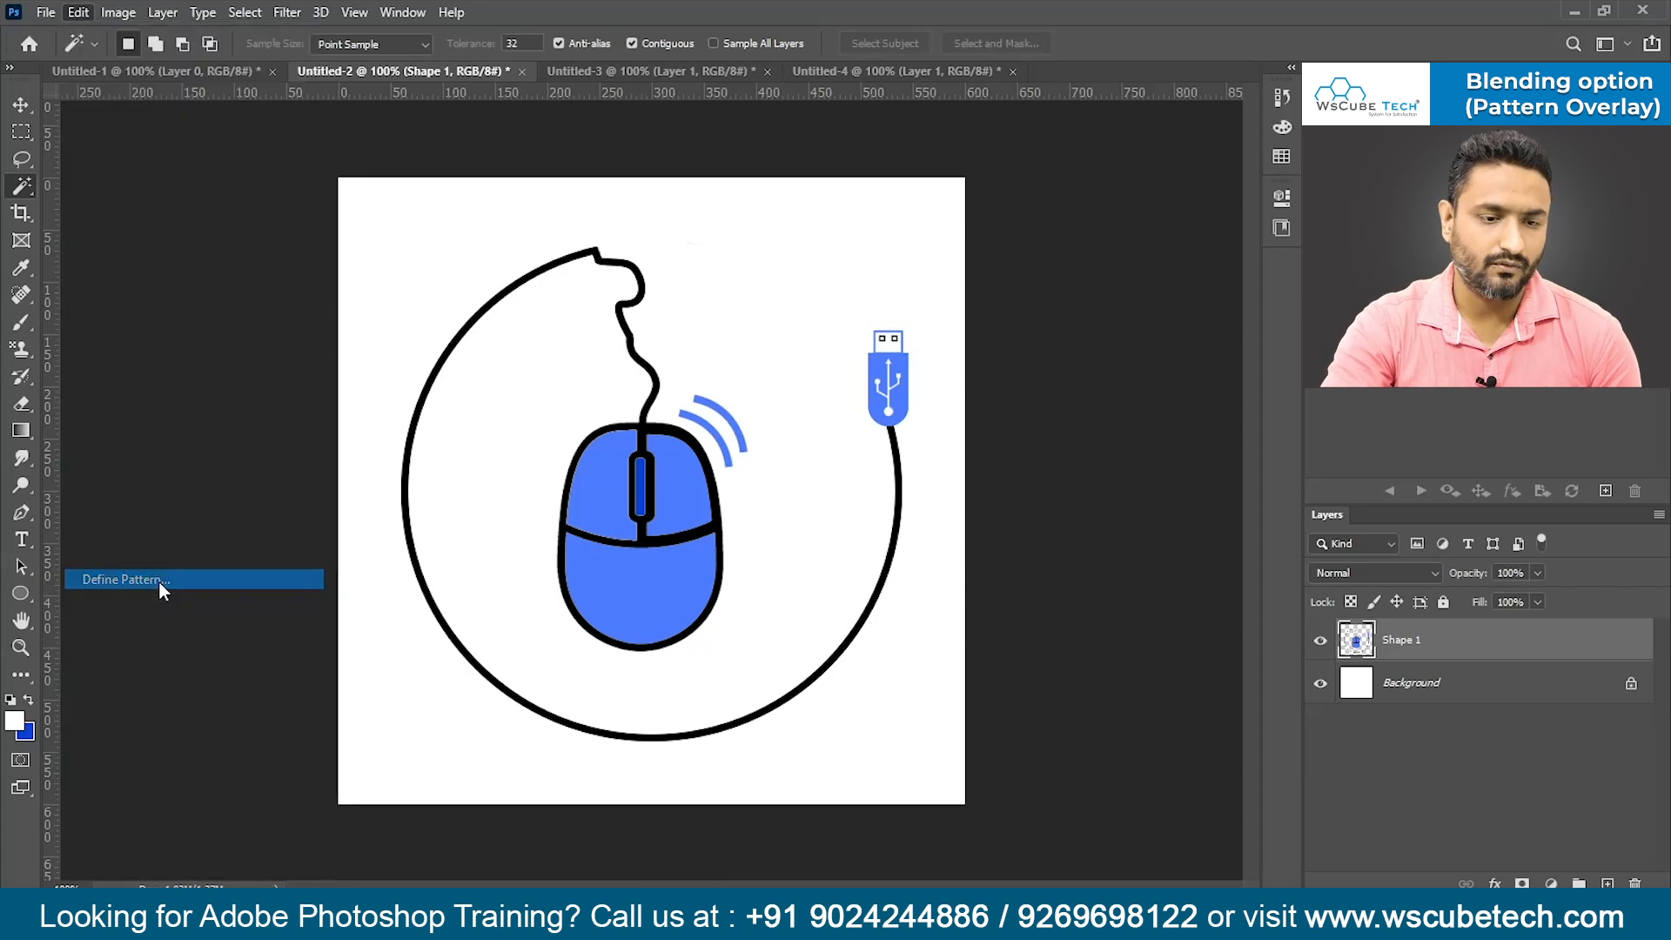
{"action": "type", "text": "mouser"}
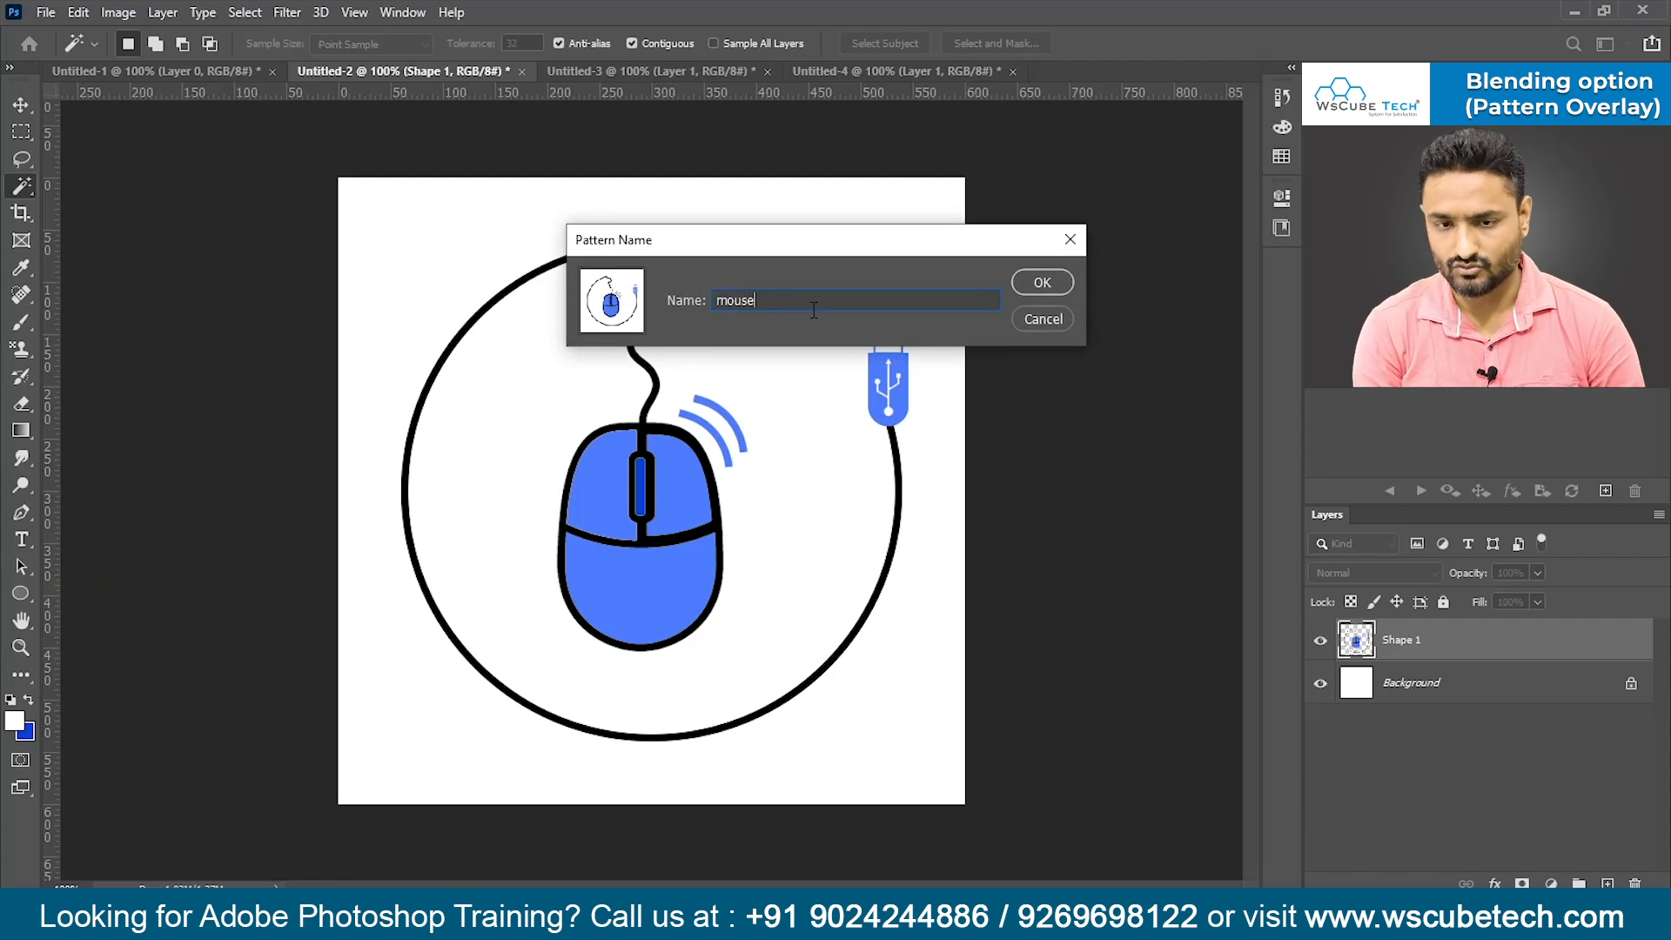
{"action": "left_click", "coordinate": [1042, 283]}
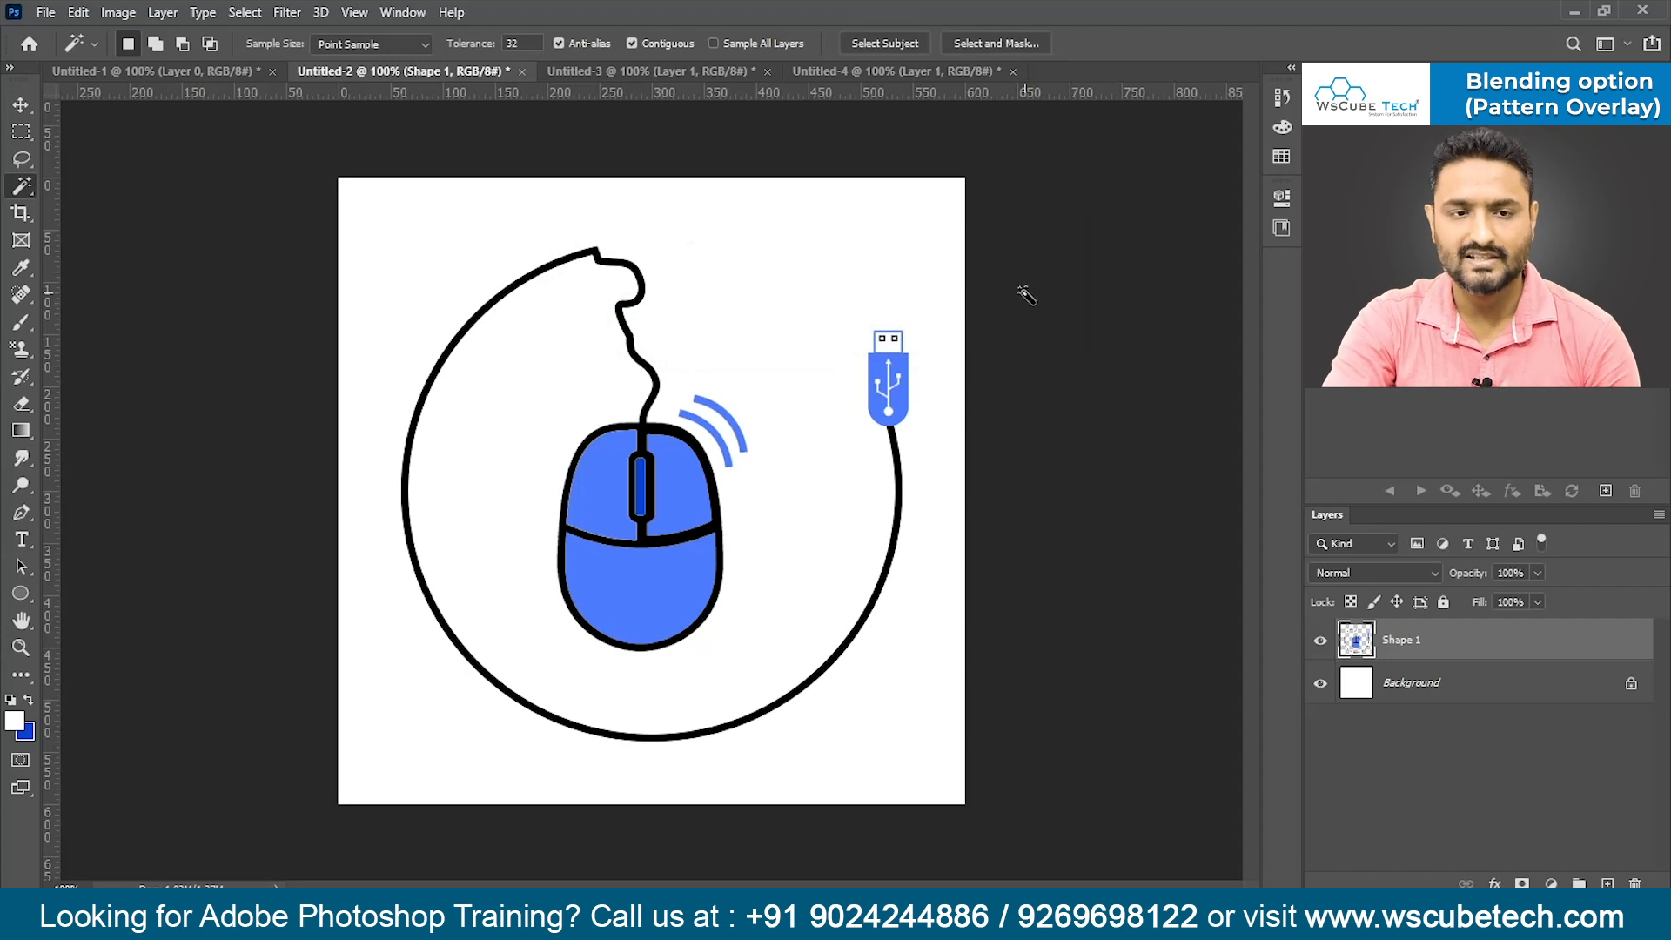
- Edit the Pattern Overlay of Layer 0 in Untitled-1, choose the newly defined blue mouse pattern and uncover the canvas for preview
{"action": "left_click", "coordinate": [162, 70]}
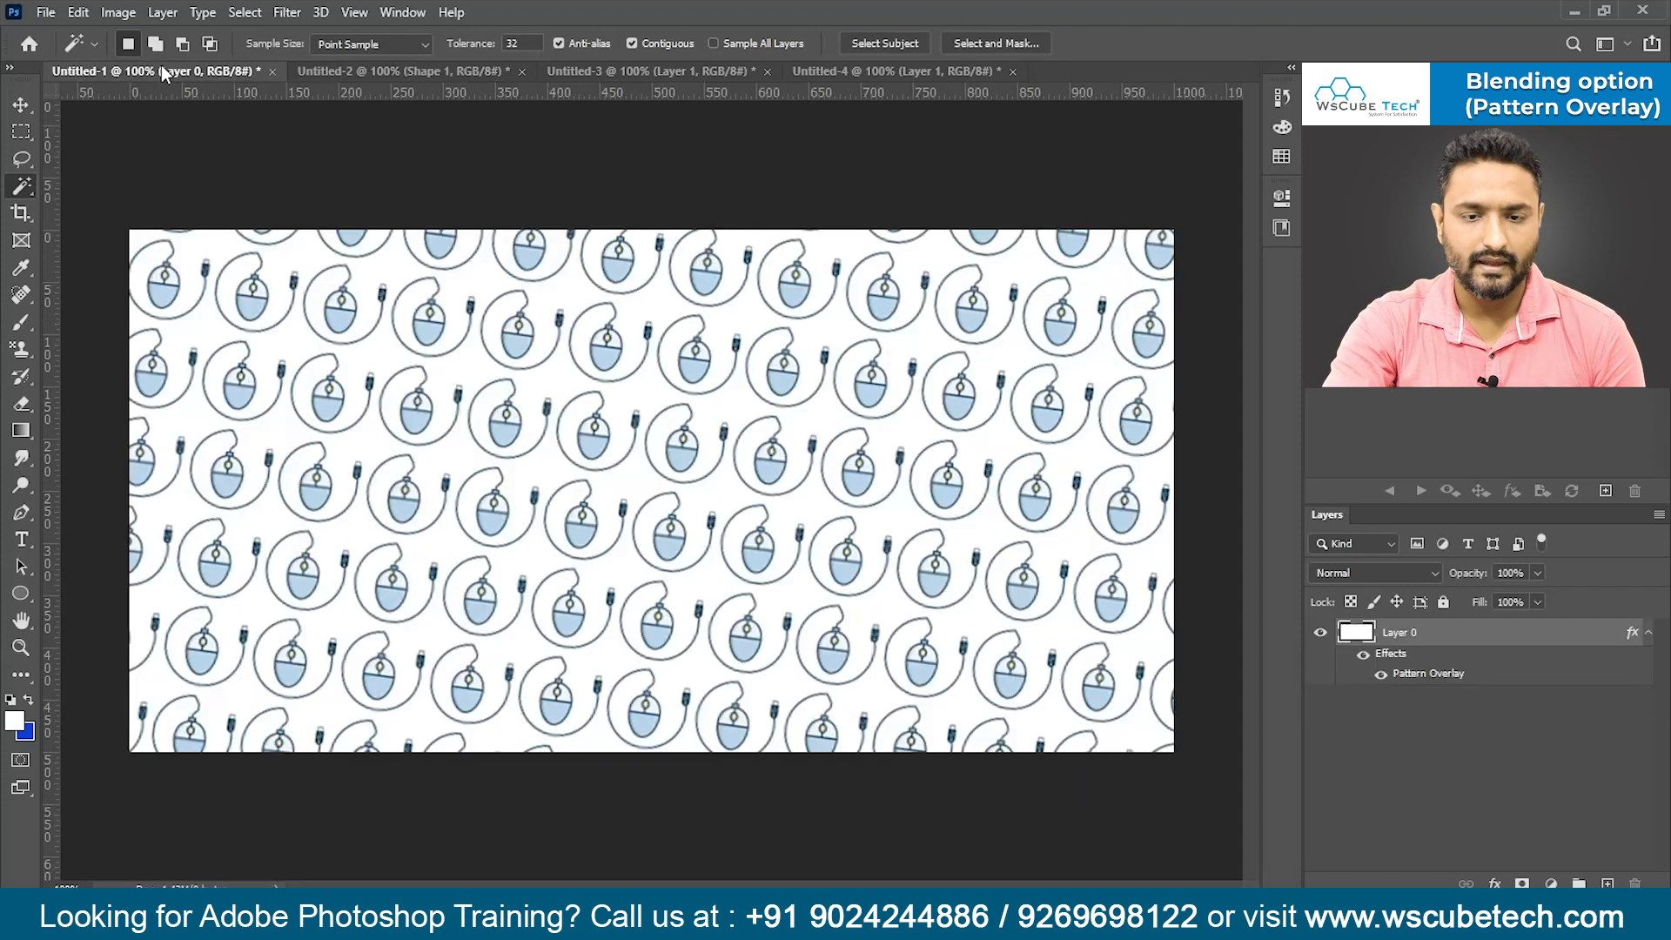
{"action": "double_click", "coordinate": [1435, 676]}
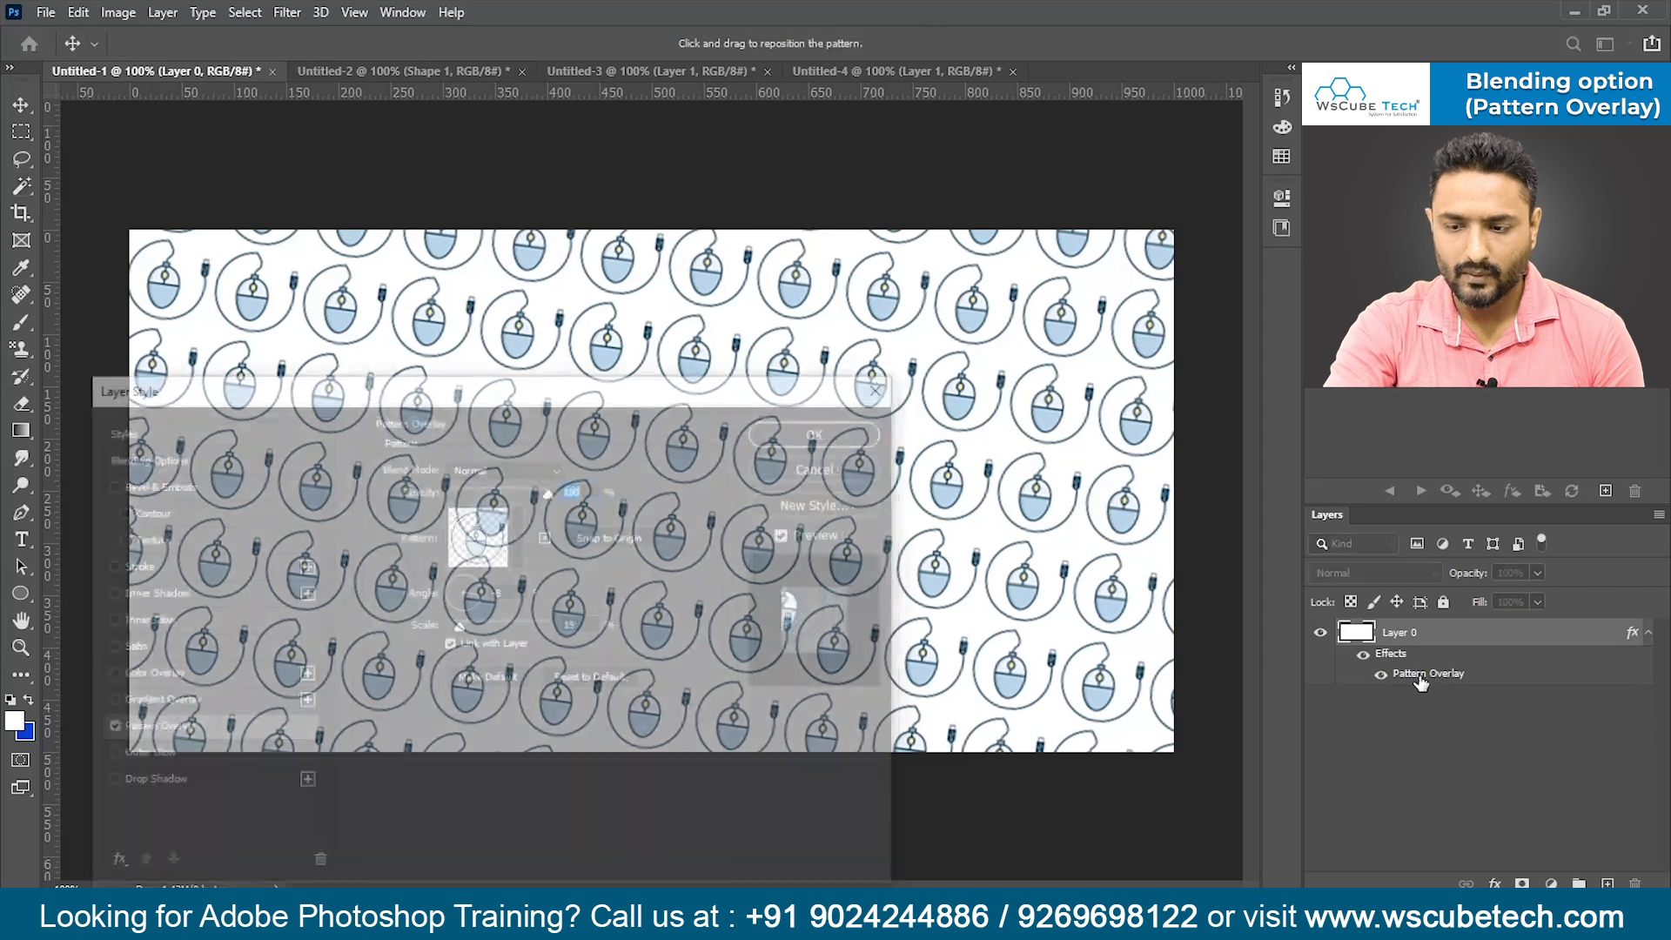
{"action": "left_click_drag", "start_coordinate": [489, 392], "coordinate": [538, 222]}
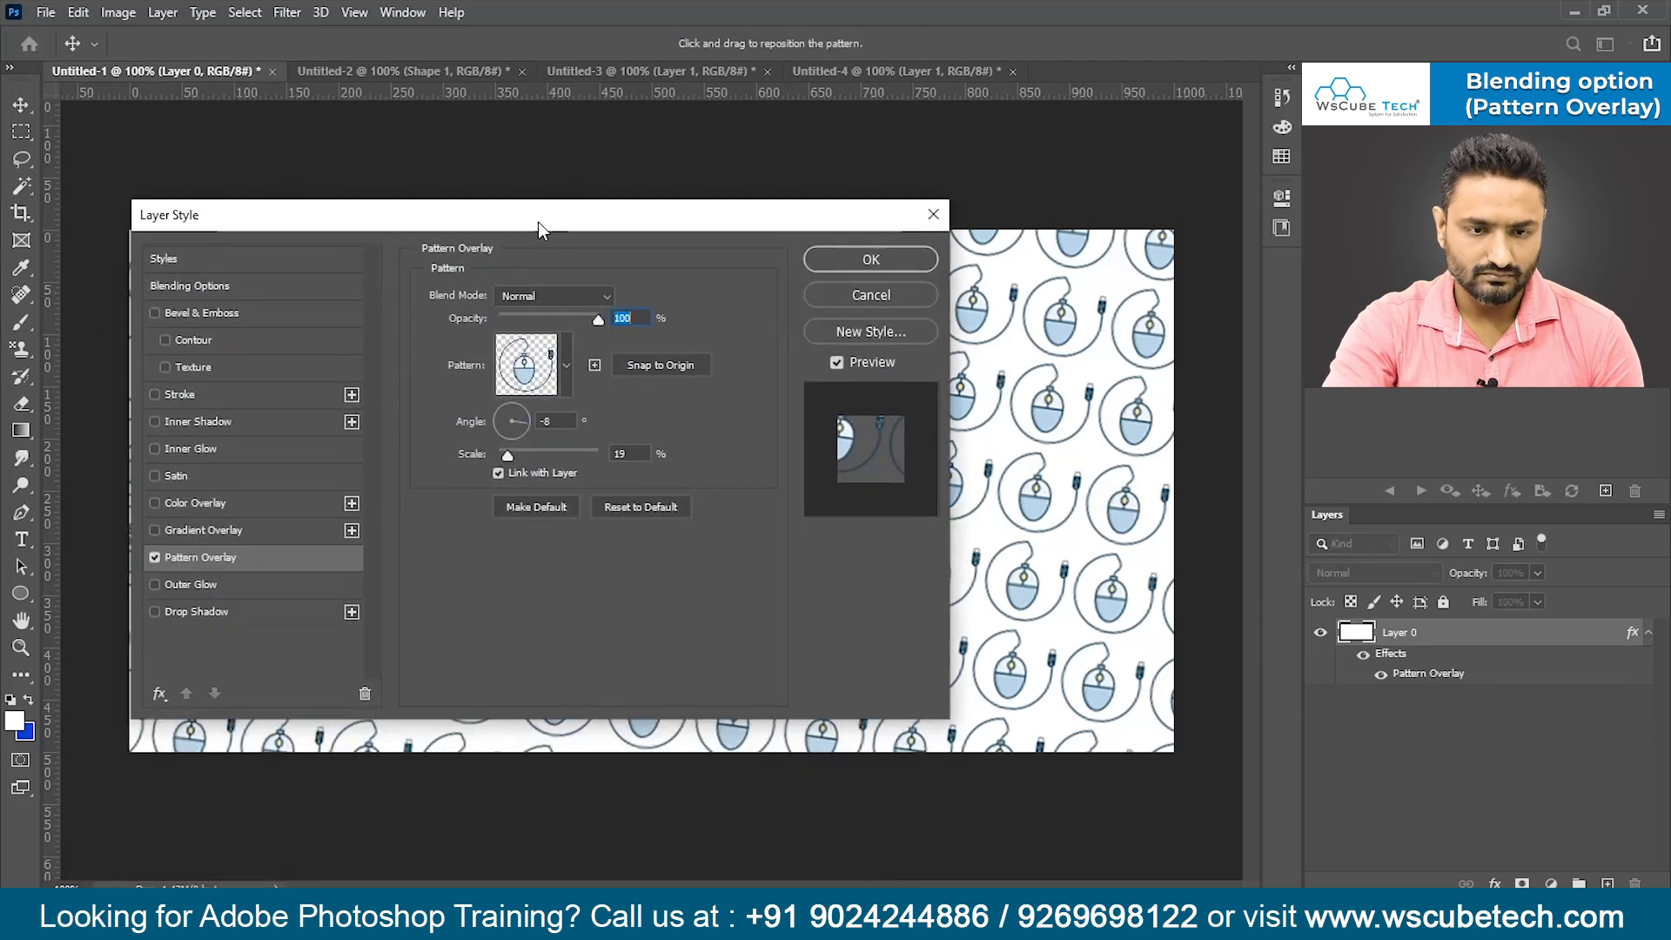
{"action": "left_click", "coordinate": [566, 365]}
{"action": "left_click", "coordinate": [558, 528]}
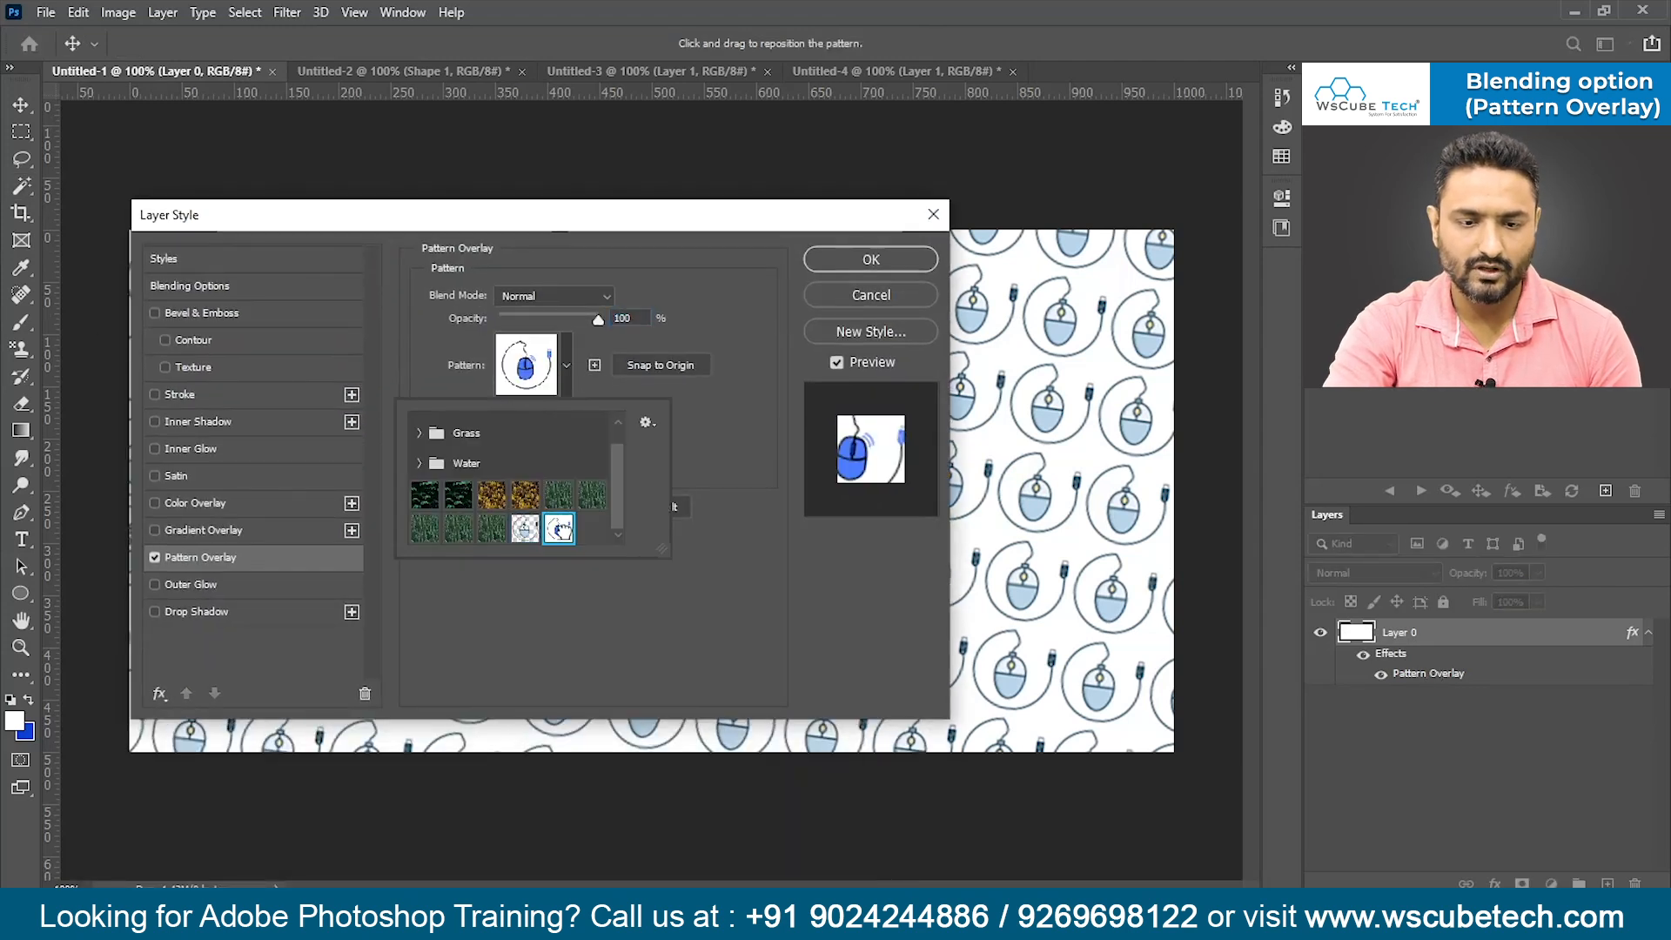
{"action": "left_click", "coordinate": [564, 221]}
{"action": "left_click_drag", "start_coordinate": [563, 221], "coordinate": [692, 543]}
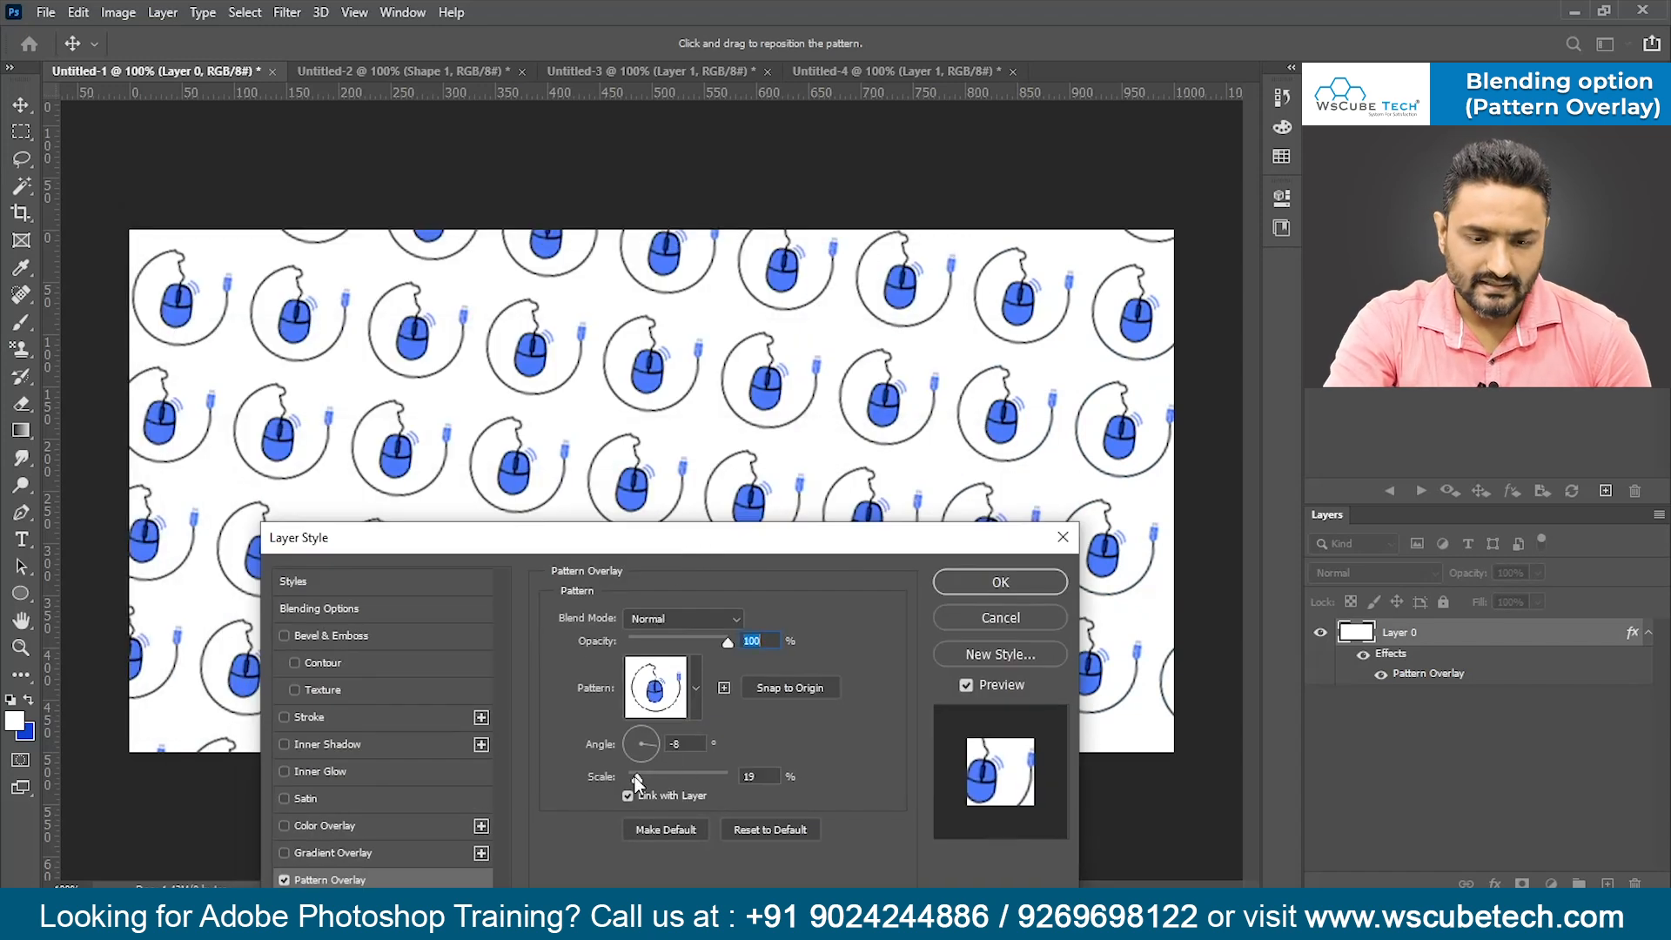
- Reduce the overlay's pattern scale to about 5% and raise it gradually to 15%
{"action": "left_click_drag", "start_coordinate": [635, 776], "coordinate": [630, 780]}
{"action": "key", "text": "Up"}
{"action": "key", "text": "Up"}
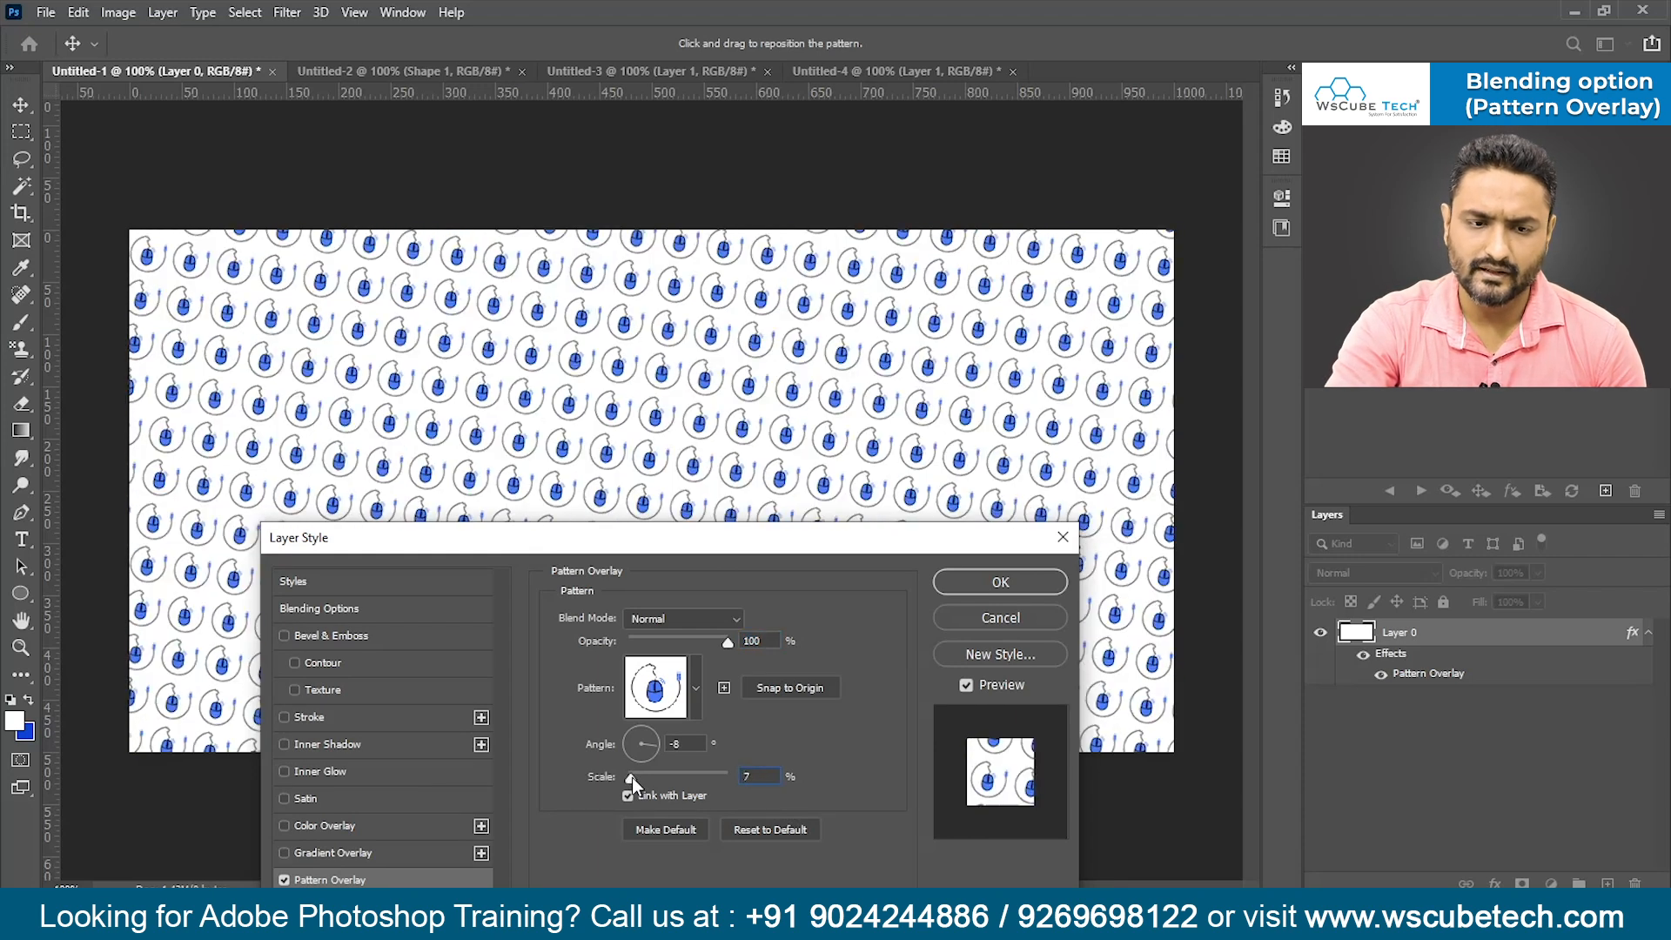
{"action": "key", "text": "Up"}
{"action": "key", "text": "Up"}
{"action": "key", "text": "Up"}
{"action": "key", "text": "Up"}
{"action": "key", "text": "Up"}
{"action": "key", "text": "Up"}
{"action": "key", "text": "Up"}
{"action": "key", "text": "Up"}
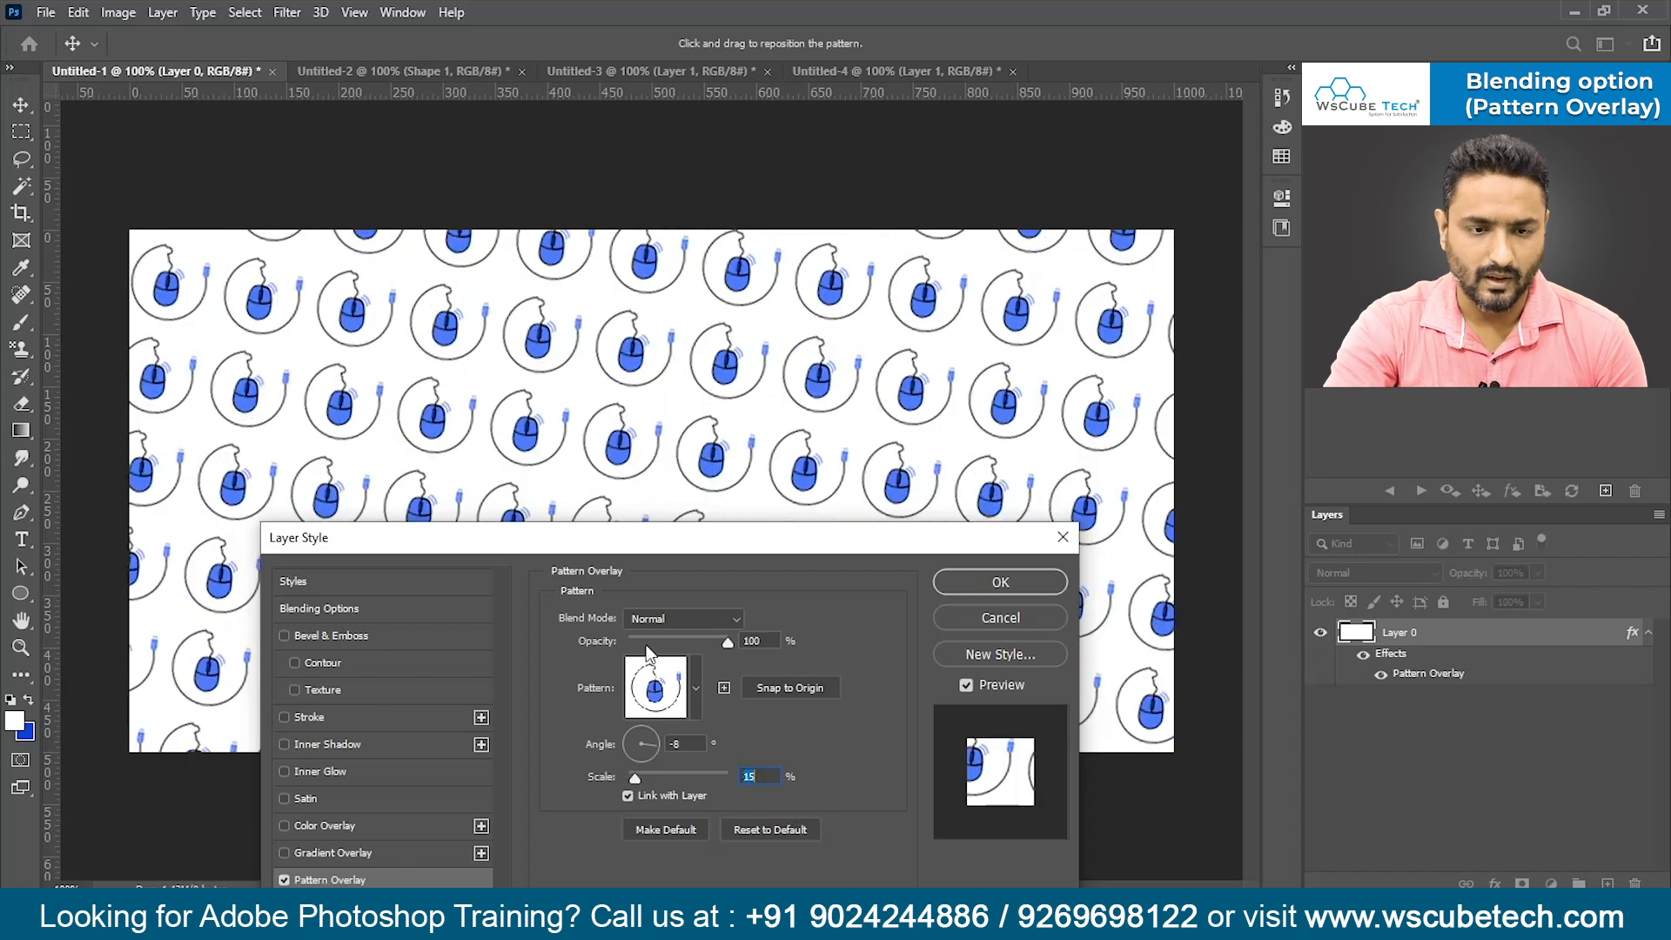
- Compare by switching the overlay to the earlier light-blue mouse pattern and back to the new blue mouse pattern
{"action": "left_click", "coordinate": [697, 693]}
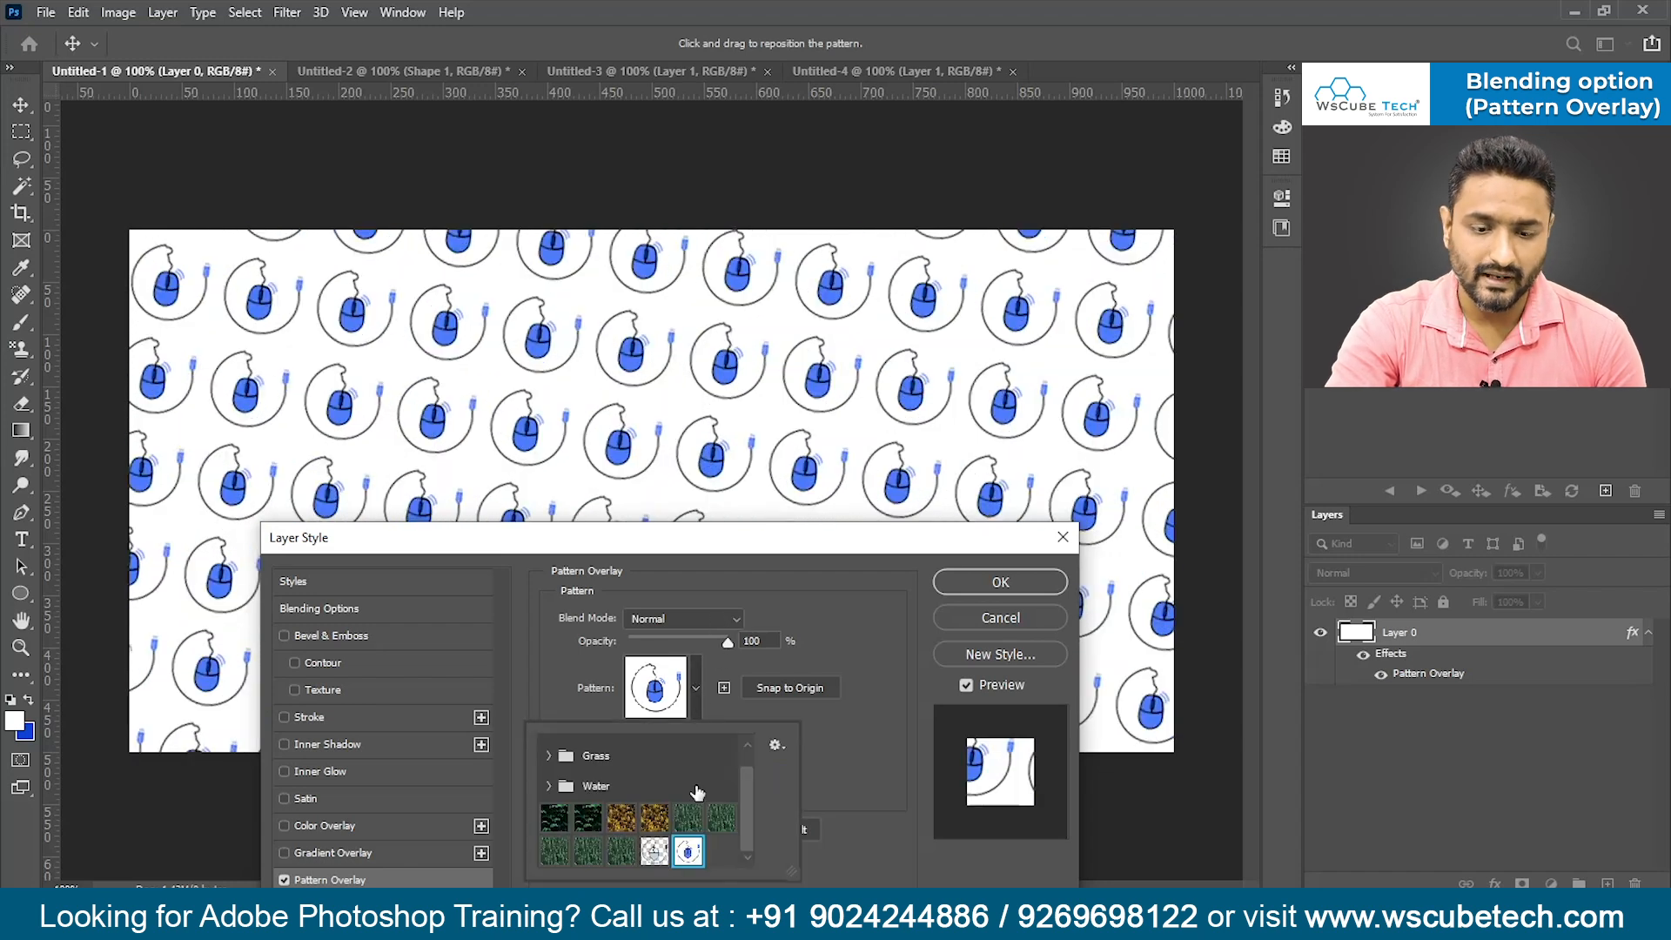
{"action": "left_click", "coordinate": [657, 851]}
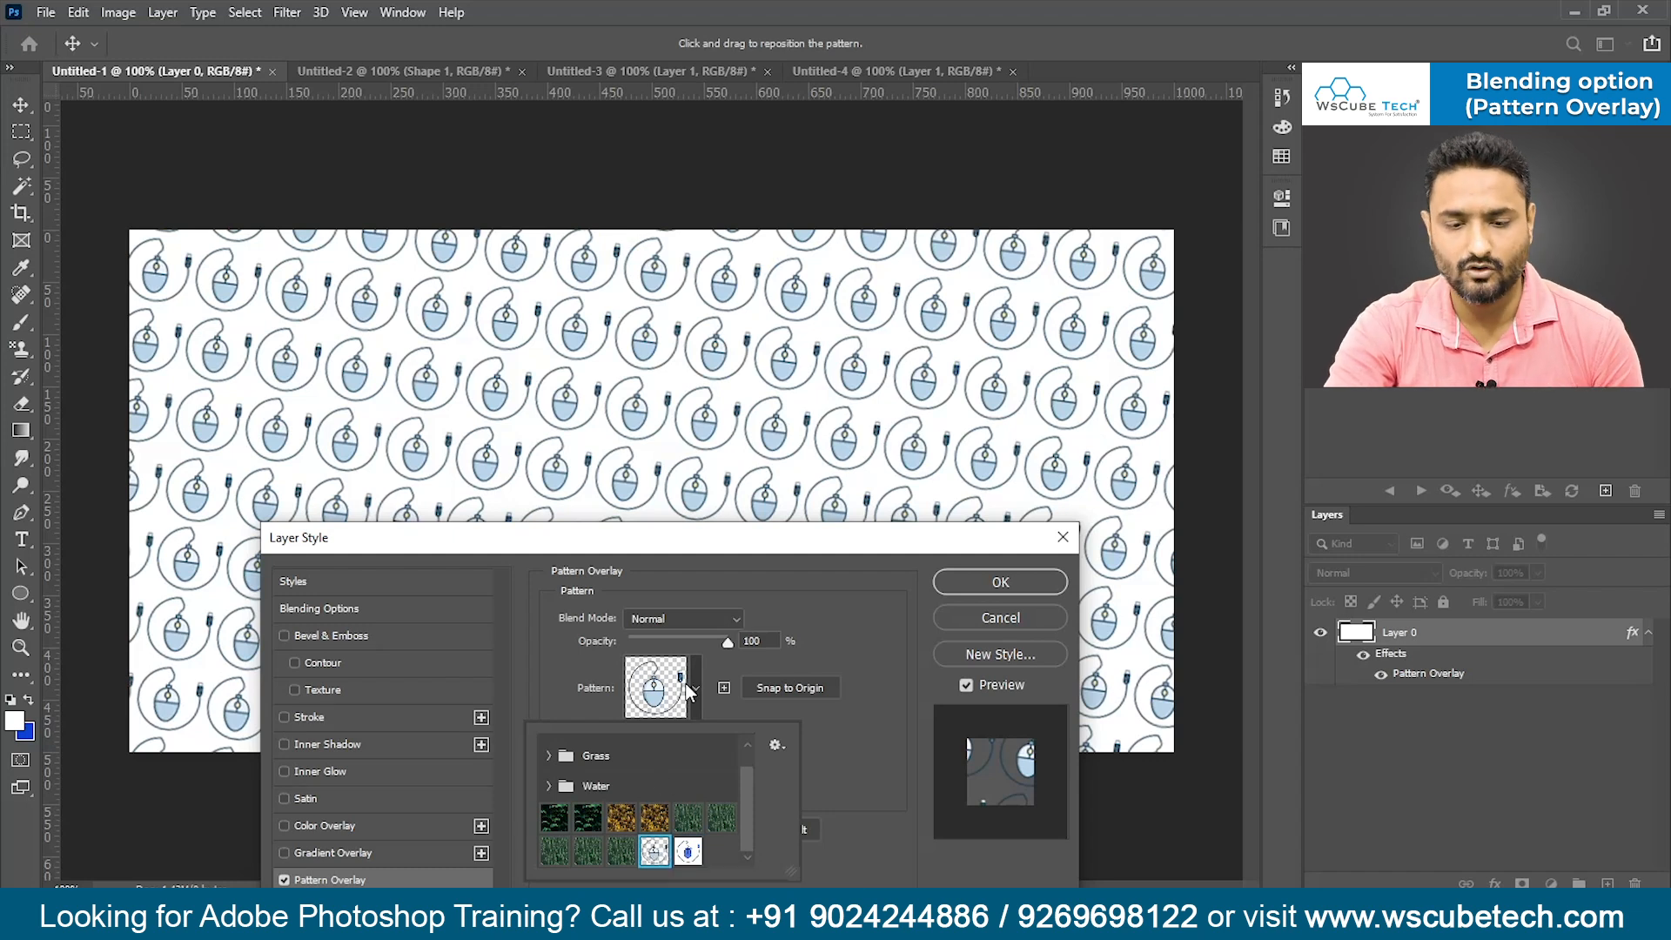
{"action": "left_click", "coordinate": [687, 851]}
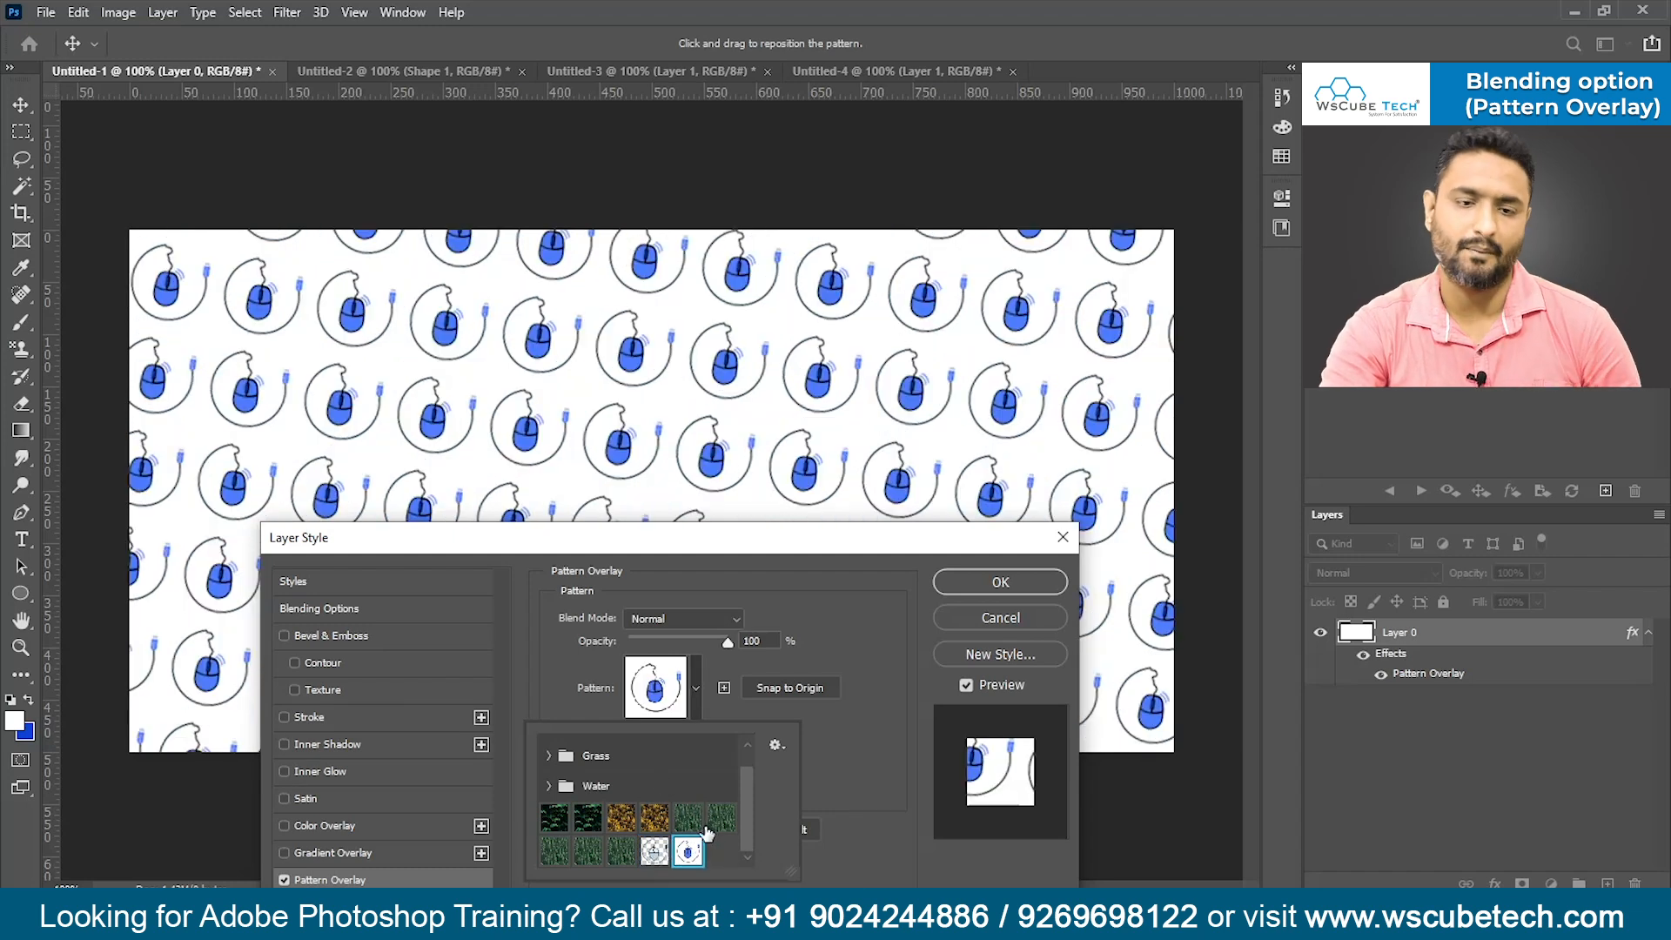
- Set the overlay's pattern scale to 7% and apply the layer style
{"action": "left_click", "coordinate": [700, 720]}
{"action": "left_click_drag", "start_coordinate": [637, 777], "coordinate": [630, 784]}
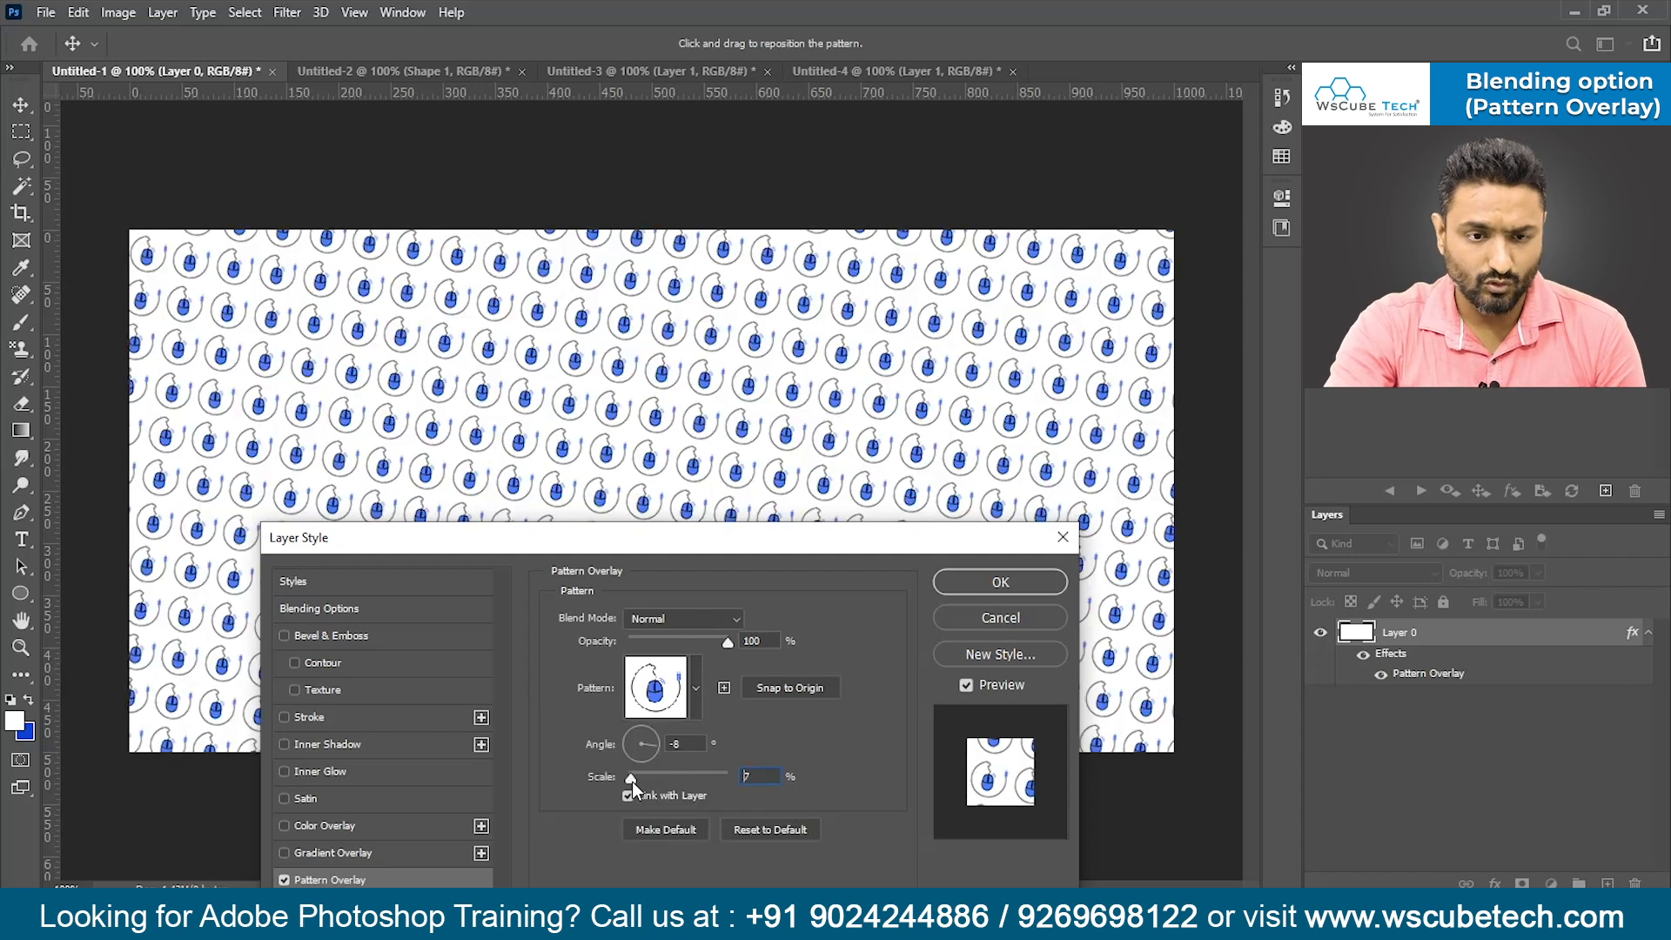
{"action": "left_click", "coordinate": [1000, 581]}
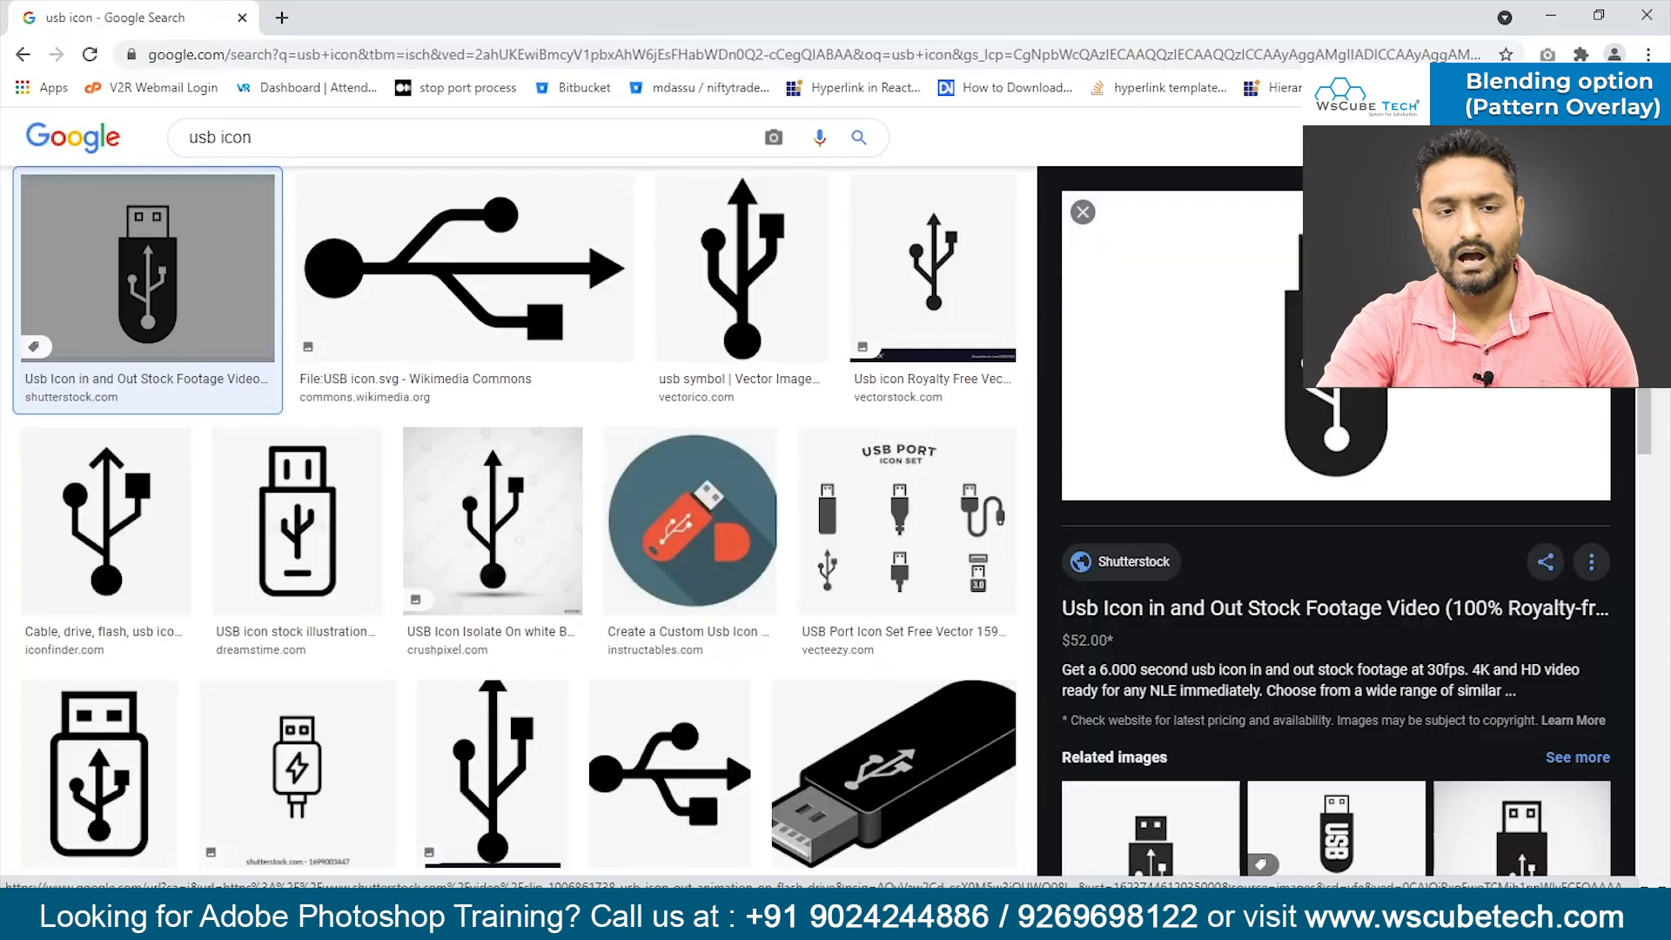
- Search Google Images in the browser for "dog footprint"
{"action": "scroll", "coordinate": [171, 139], "scroll_direction": "up", "scroll_amount": 3}
{"action": "triple_click", "coordinate": [172, 132]}
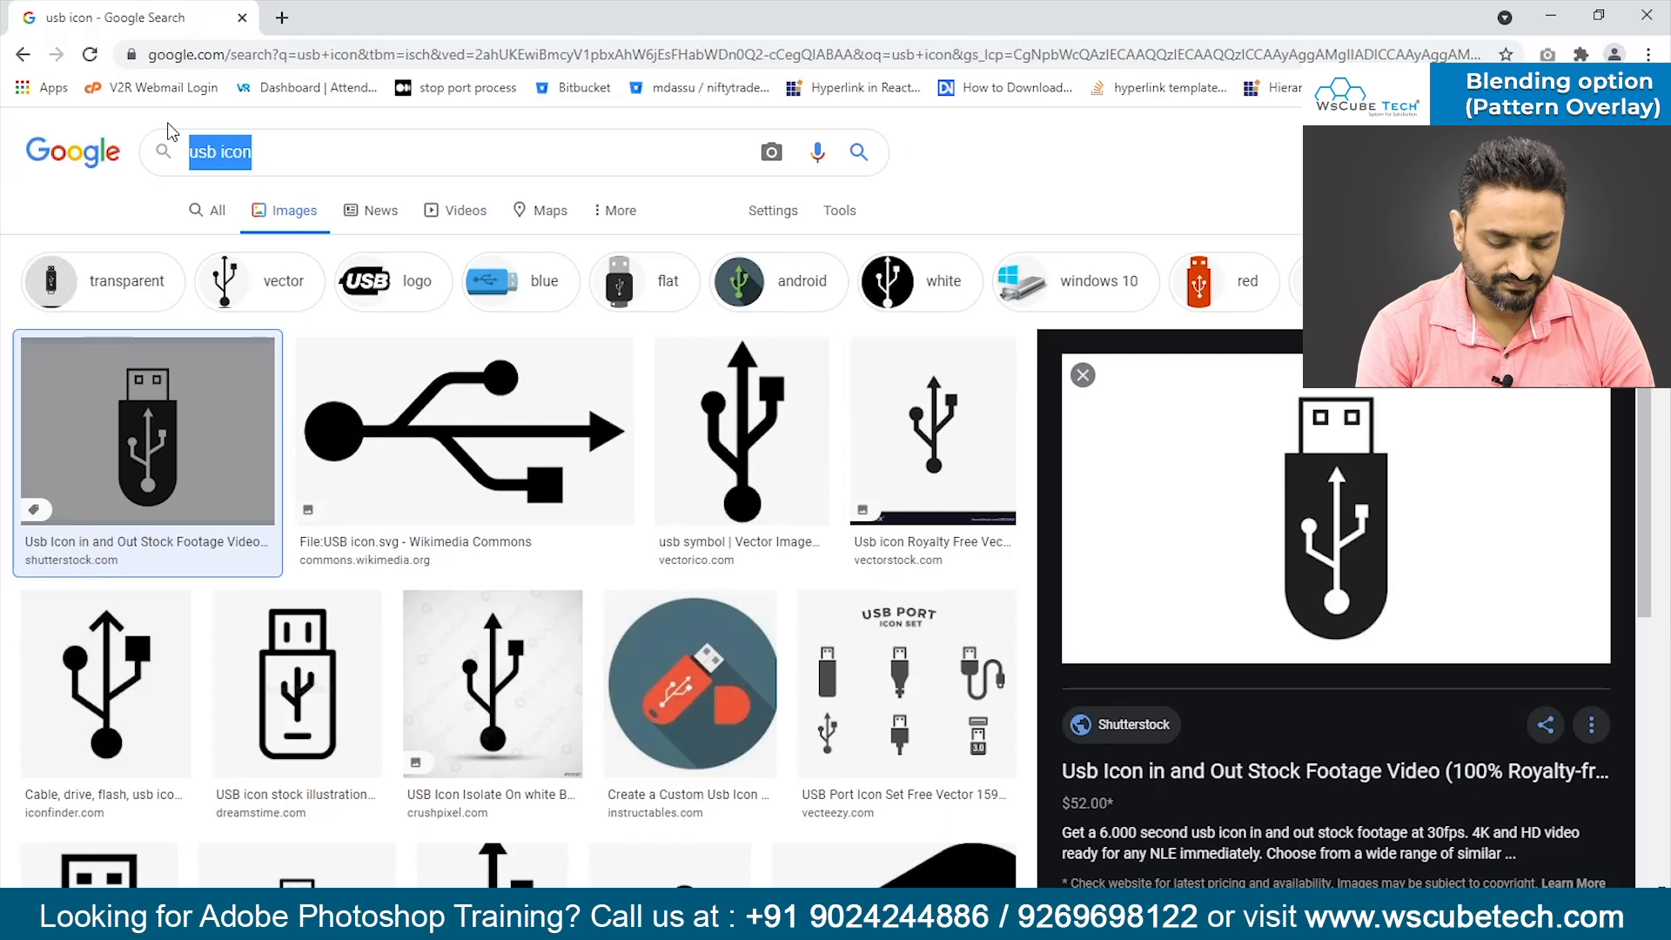
{"action": "type", "text": "dog "}
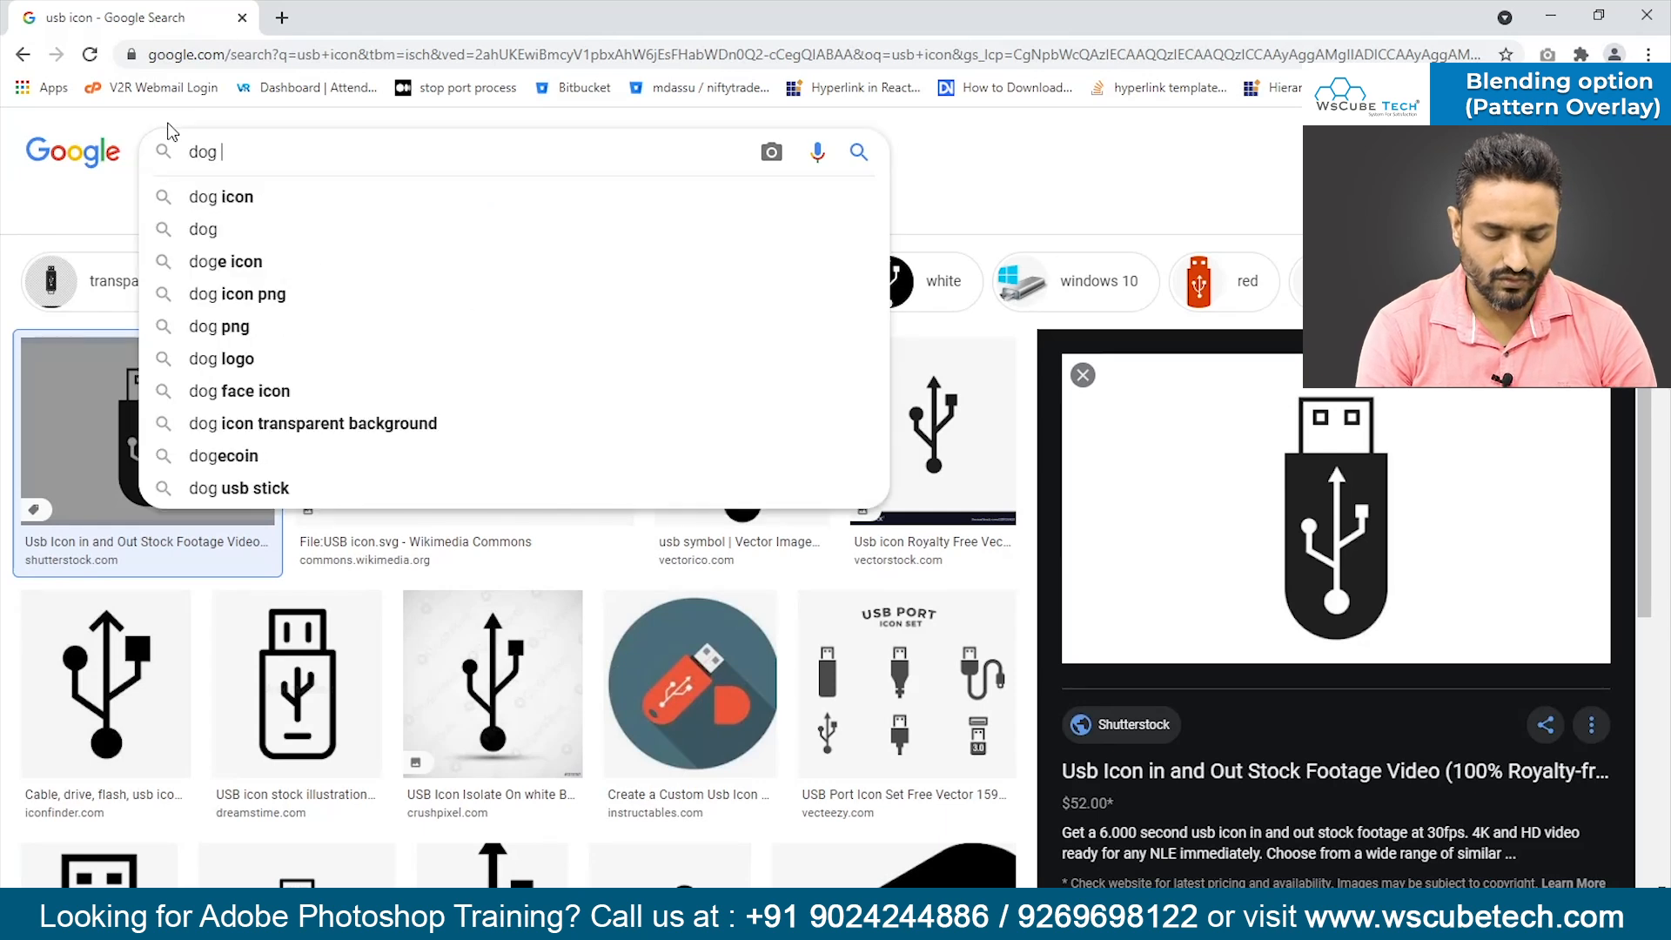
{"action": "type", "text": "foot"}
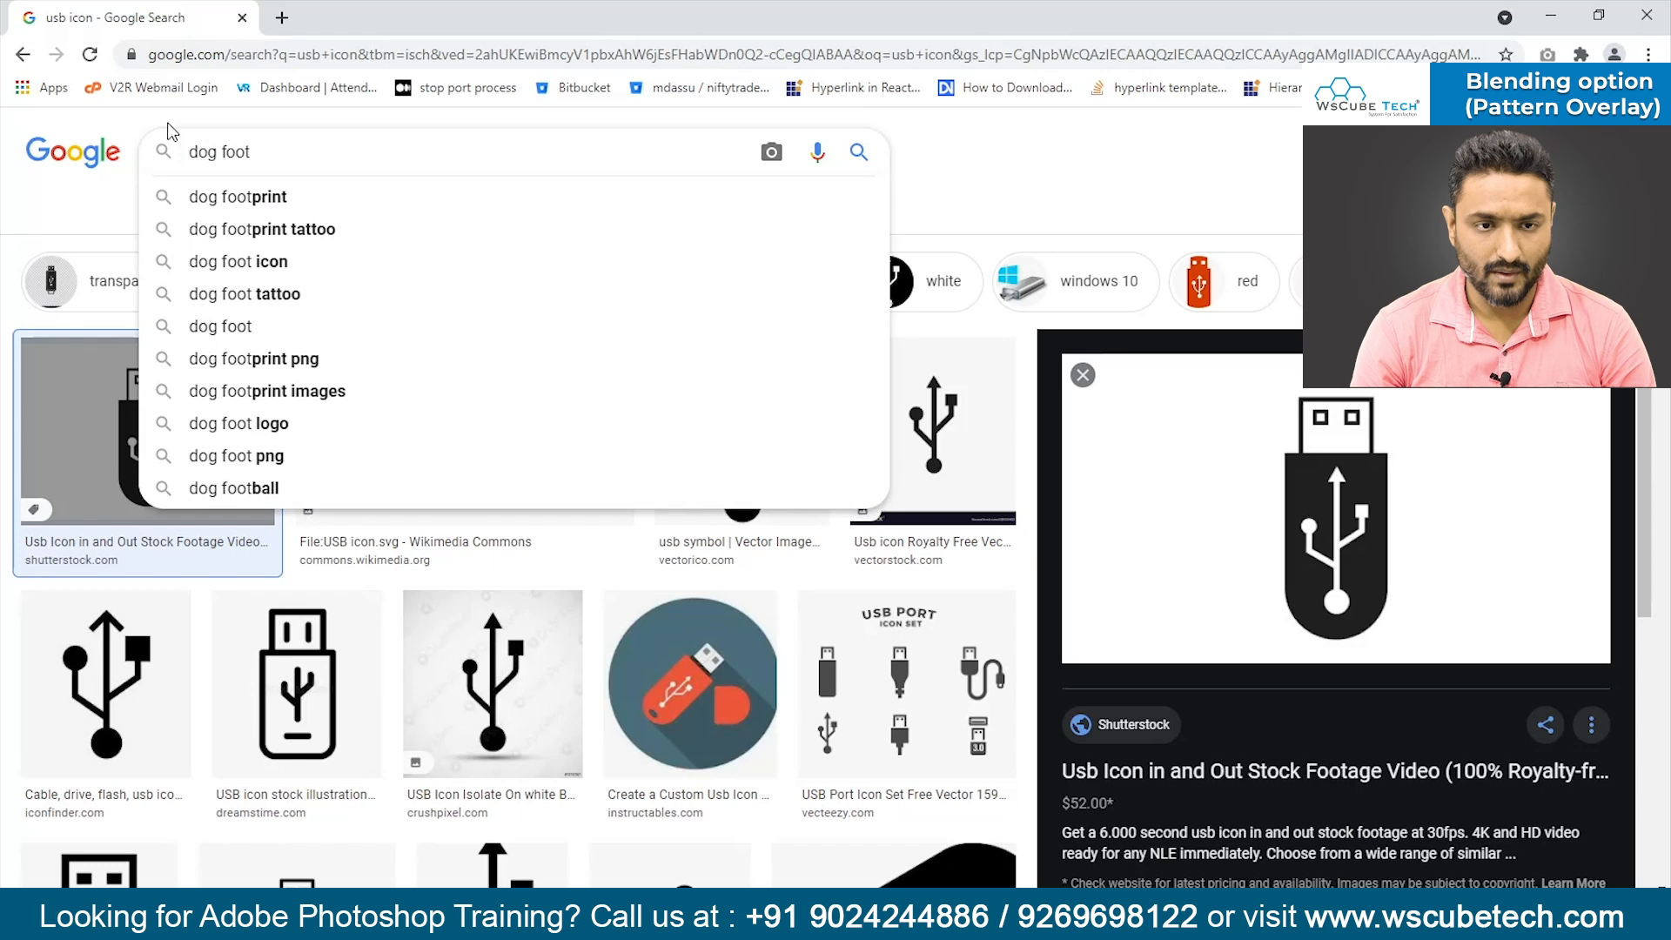
{"action": "key", "text": "Down"}
{"action": "key", "text": "Return"}
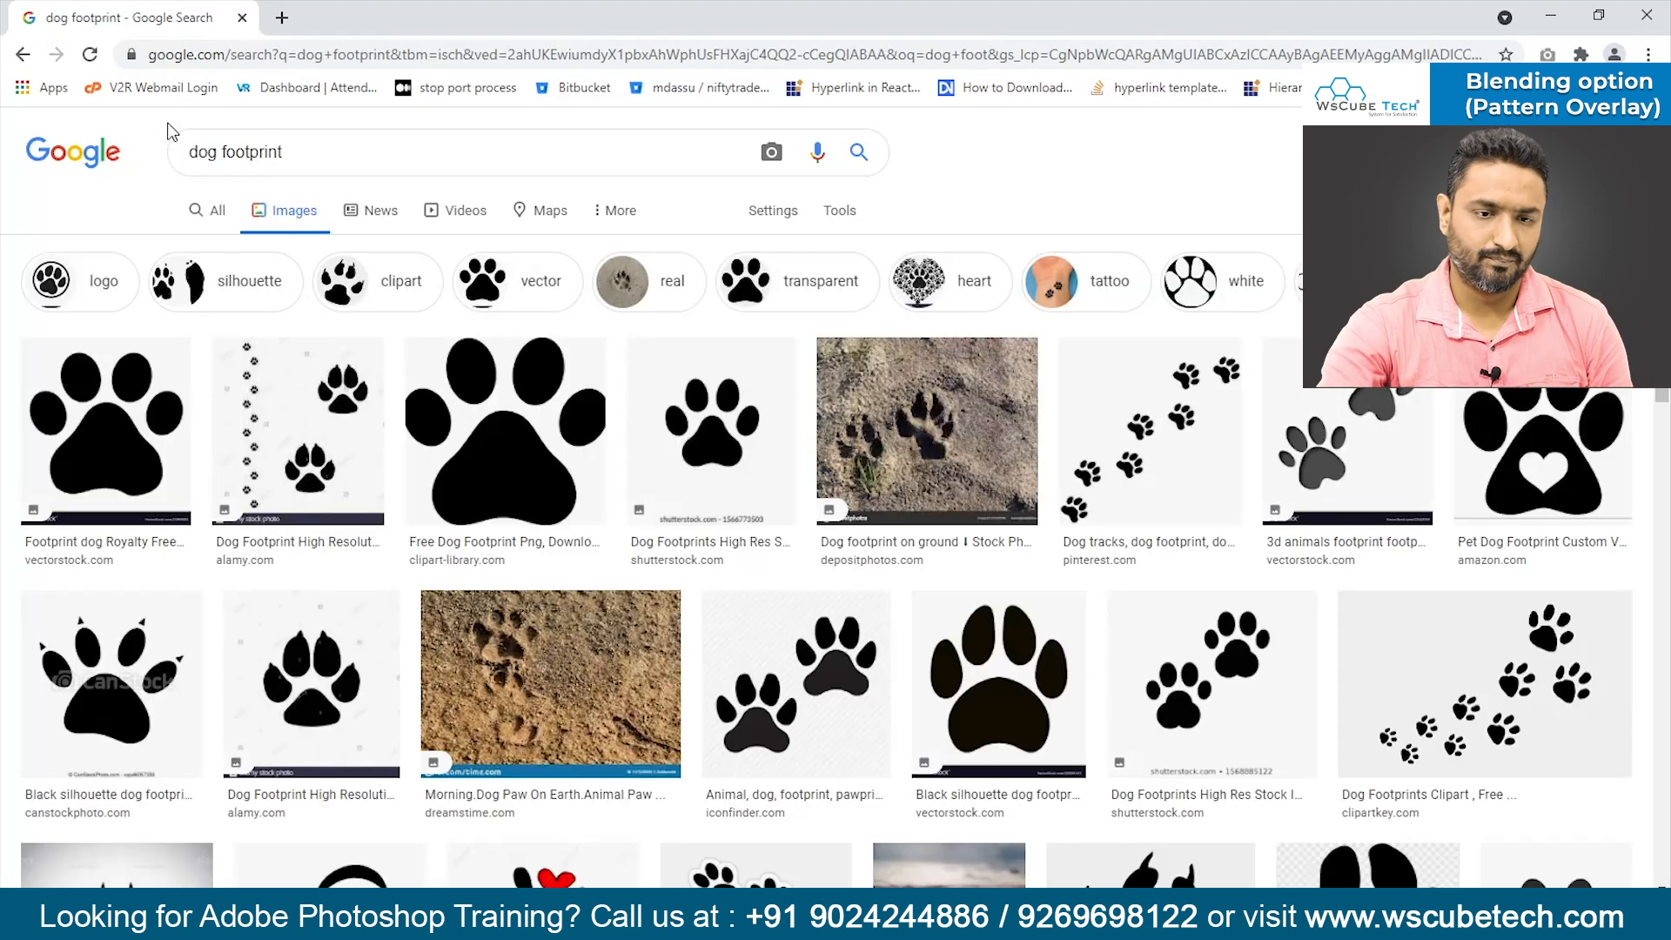
- Preview the black paw print from clipart-library.com and copy the image
{"action": "left_click", "coordinate": [500, 431]}
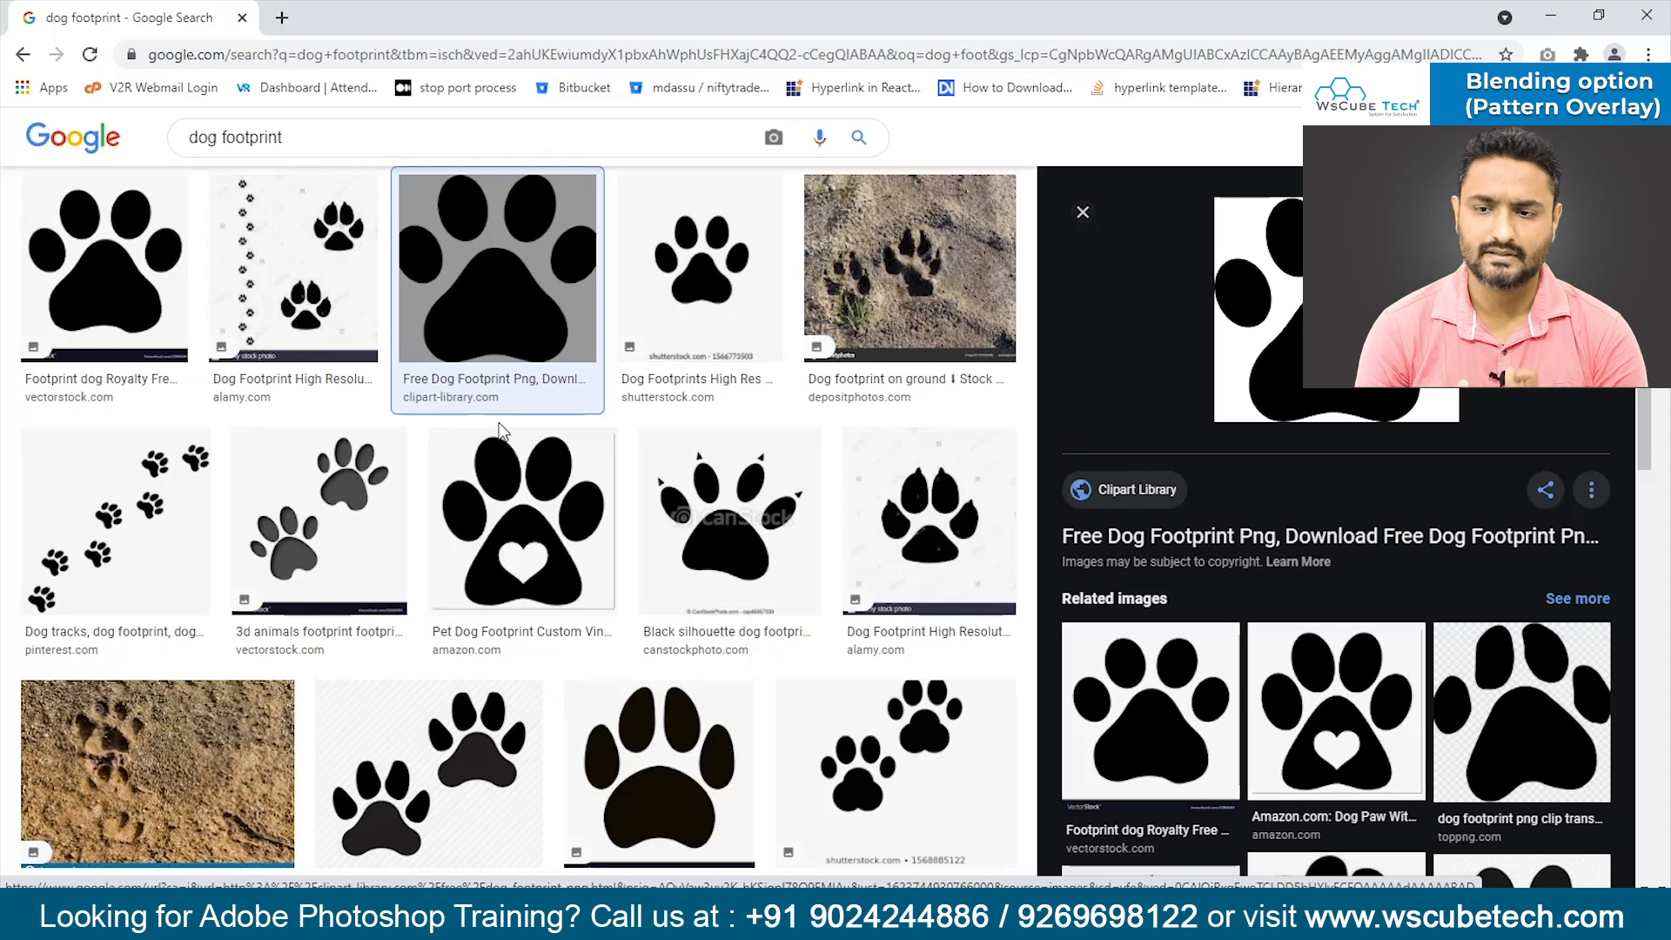
{"action": "right_click", "coordinate": [1356, 391]}
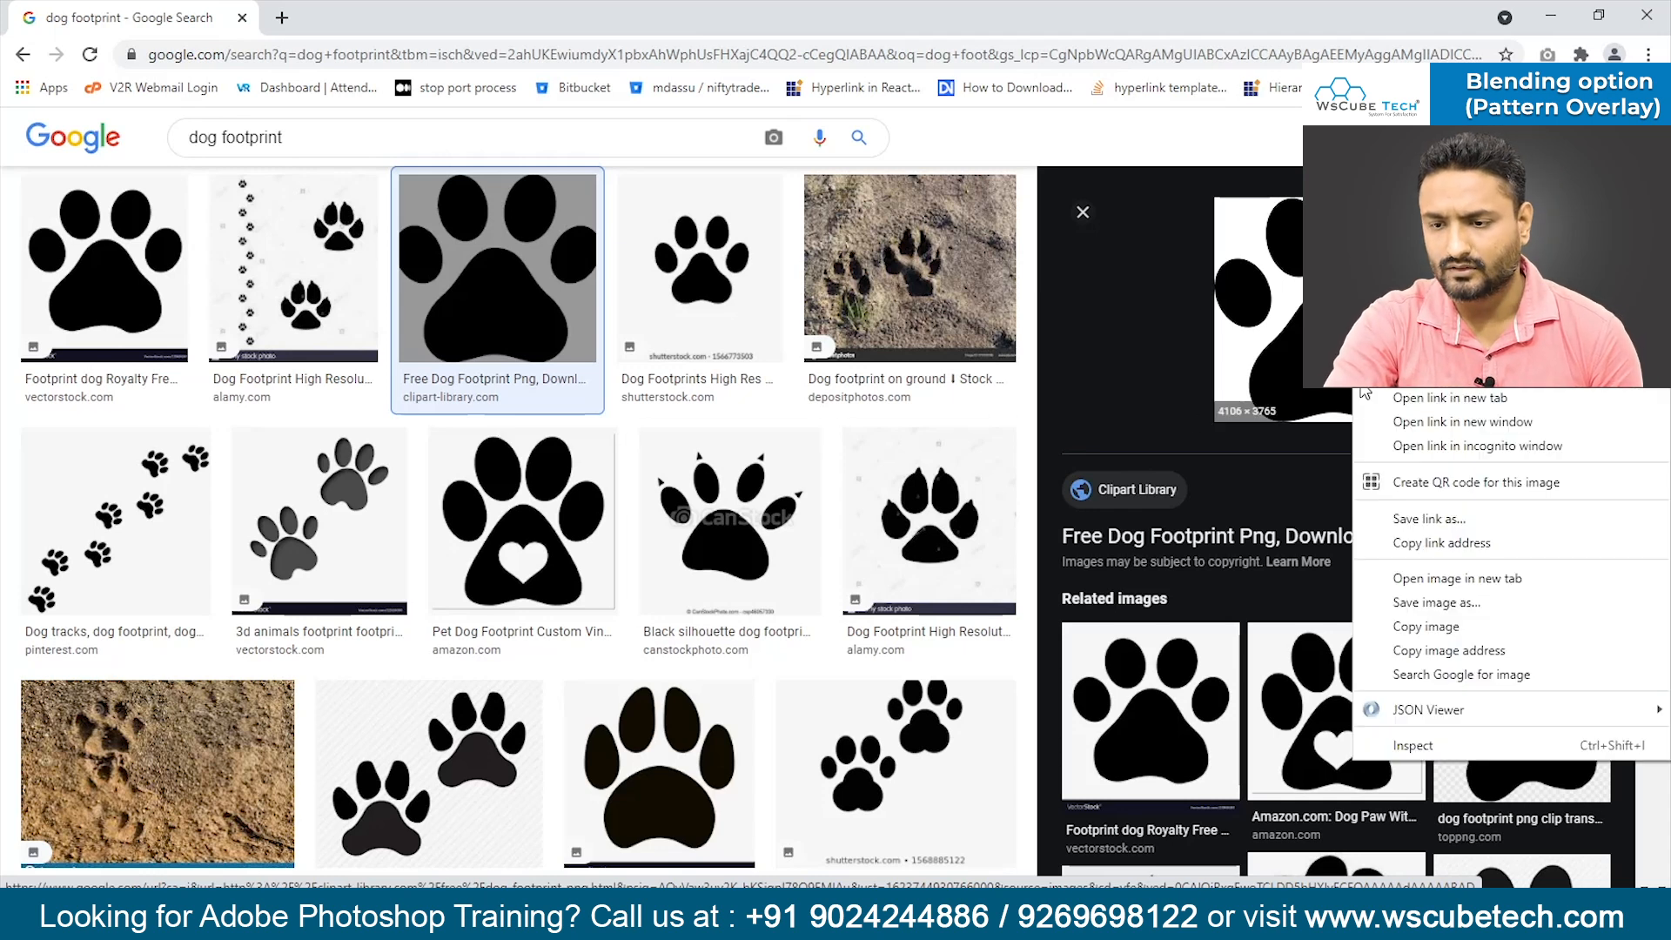
{"action": "left_click", "coordinate": [1420, 628]}
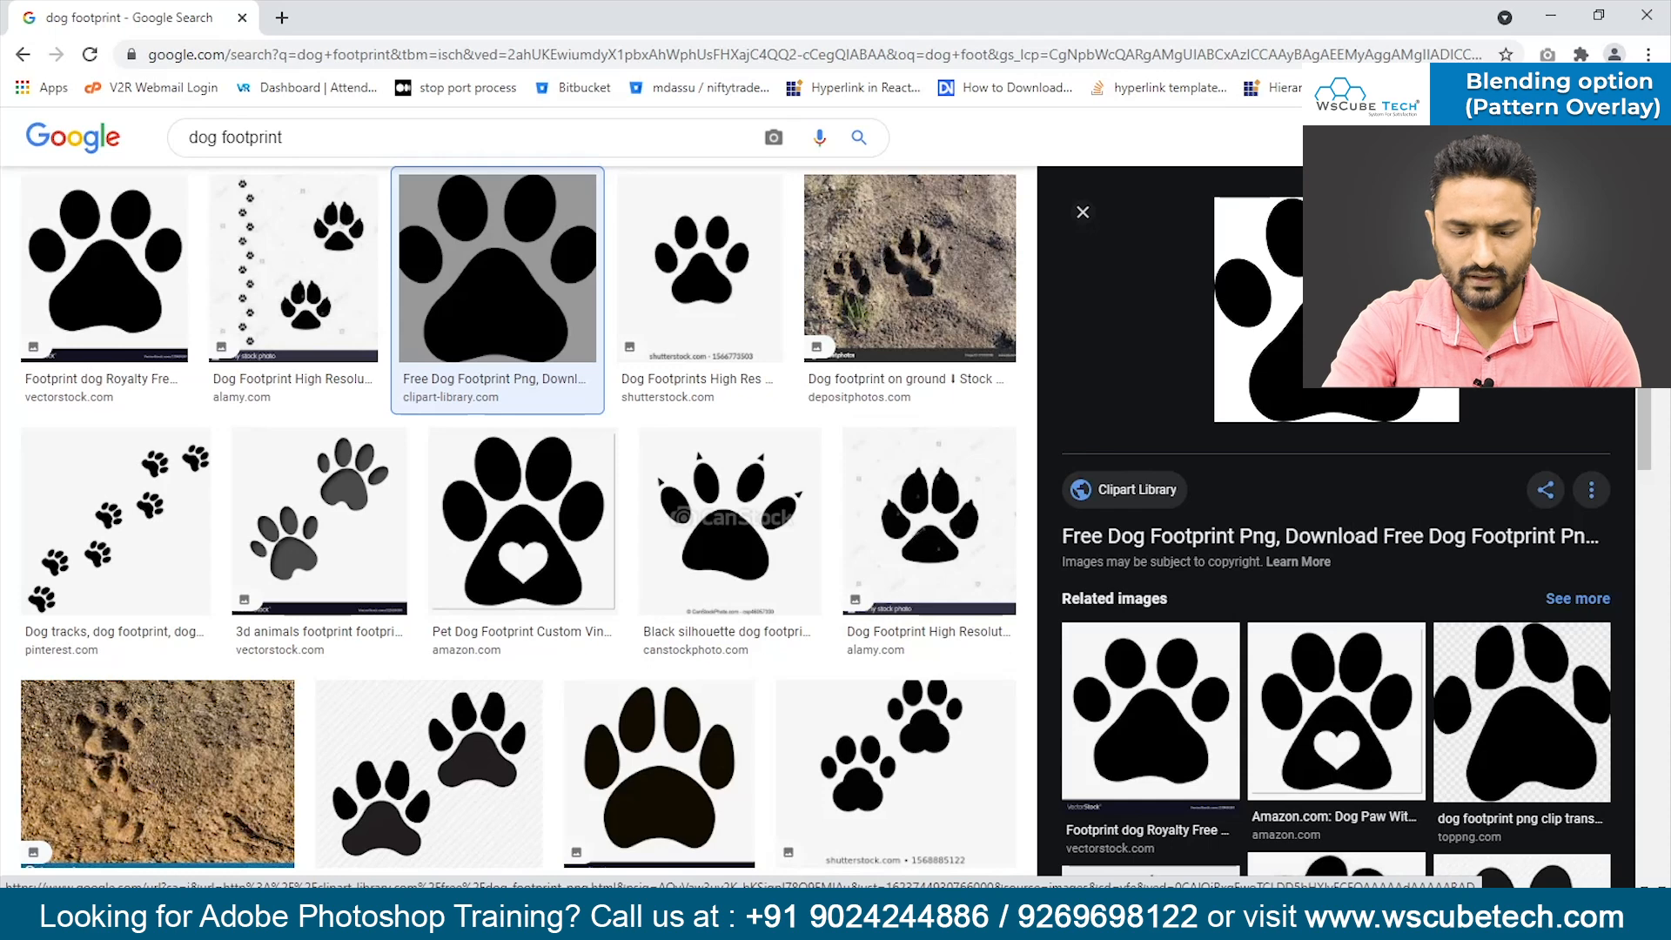
- Switch to Photoshop, create a new document with the offered settings and paste the copied paw print into it
{"action": "key", "text": "alt+Tab"}
{"action": "key", "text": "ctrl+n"}
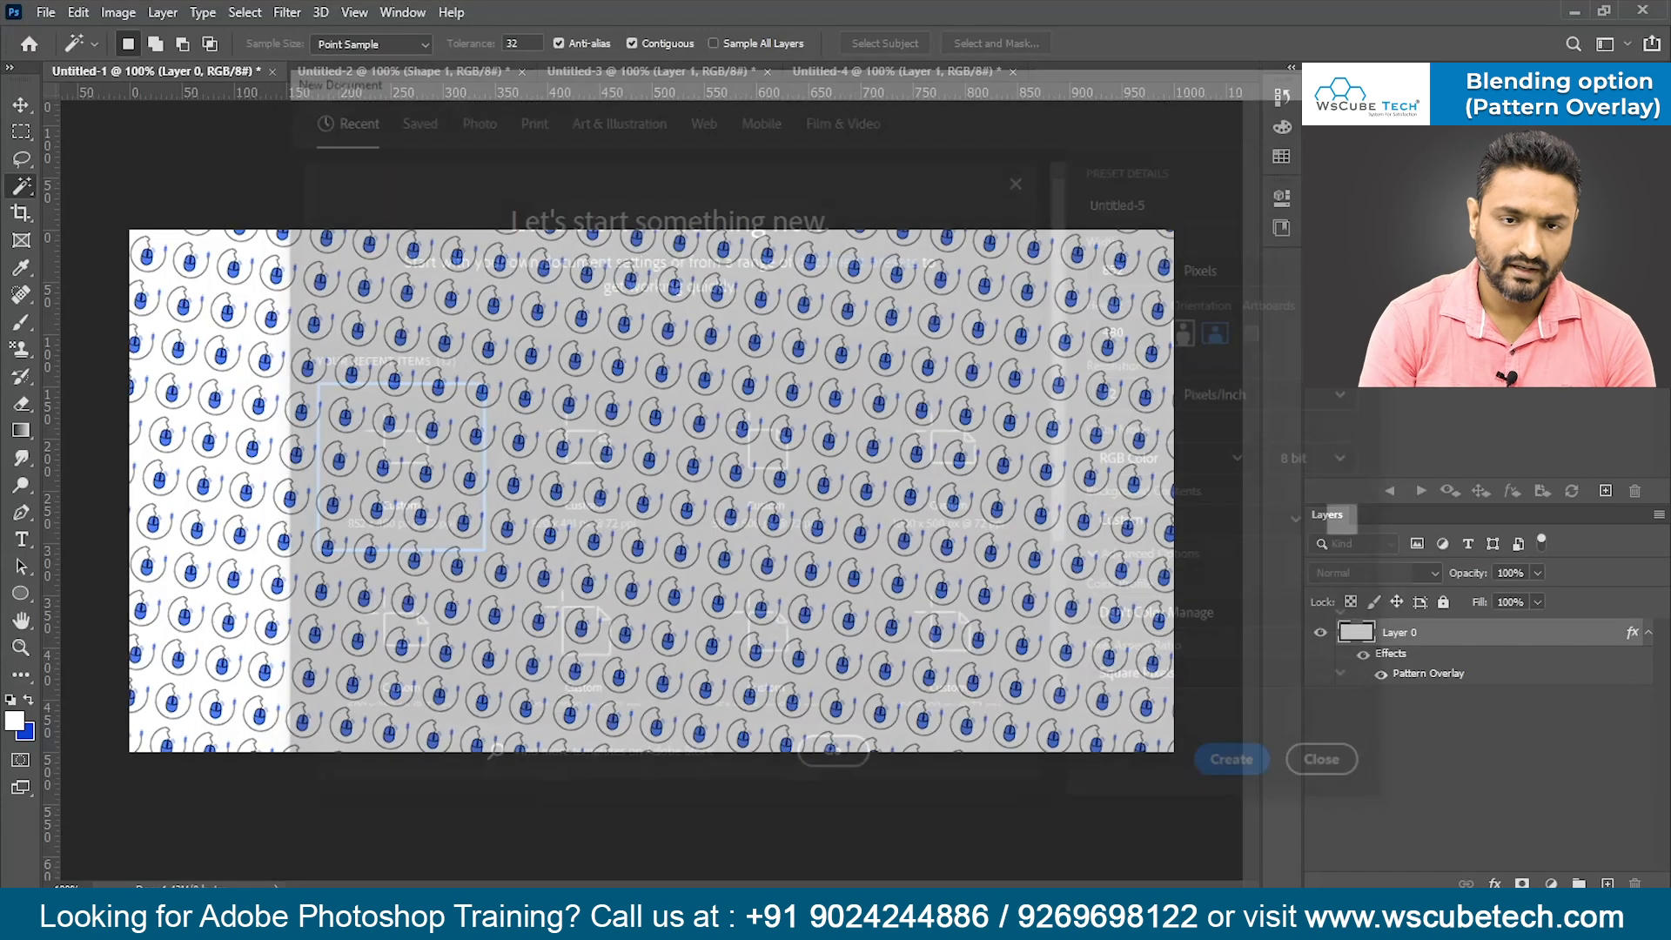
{"action": "key", "text": "Return"}
{"action": "key", "text": "ctrl+v"}
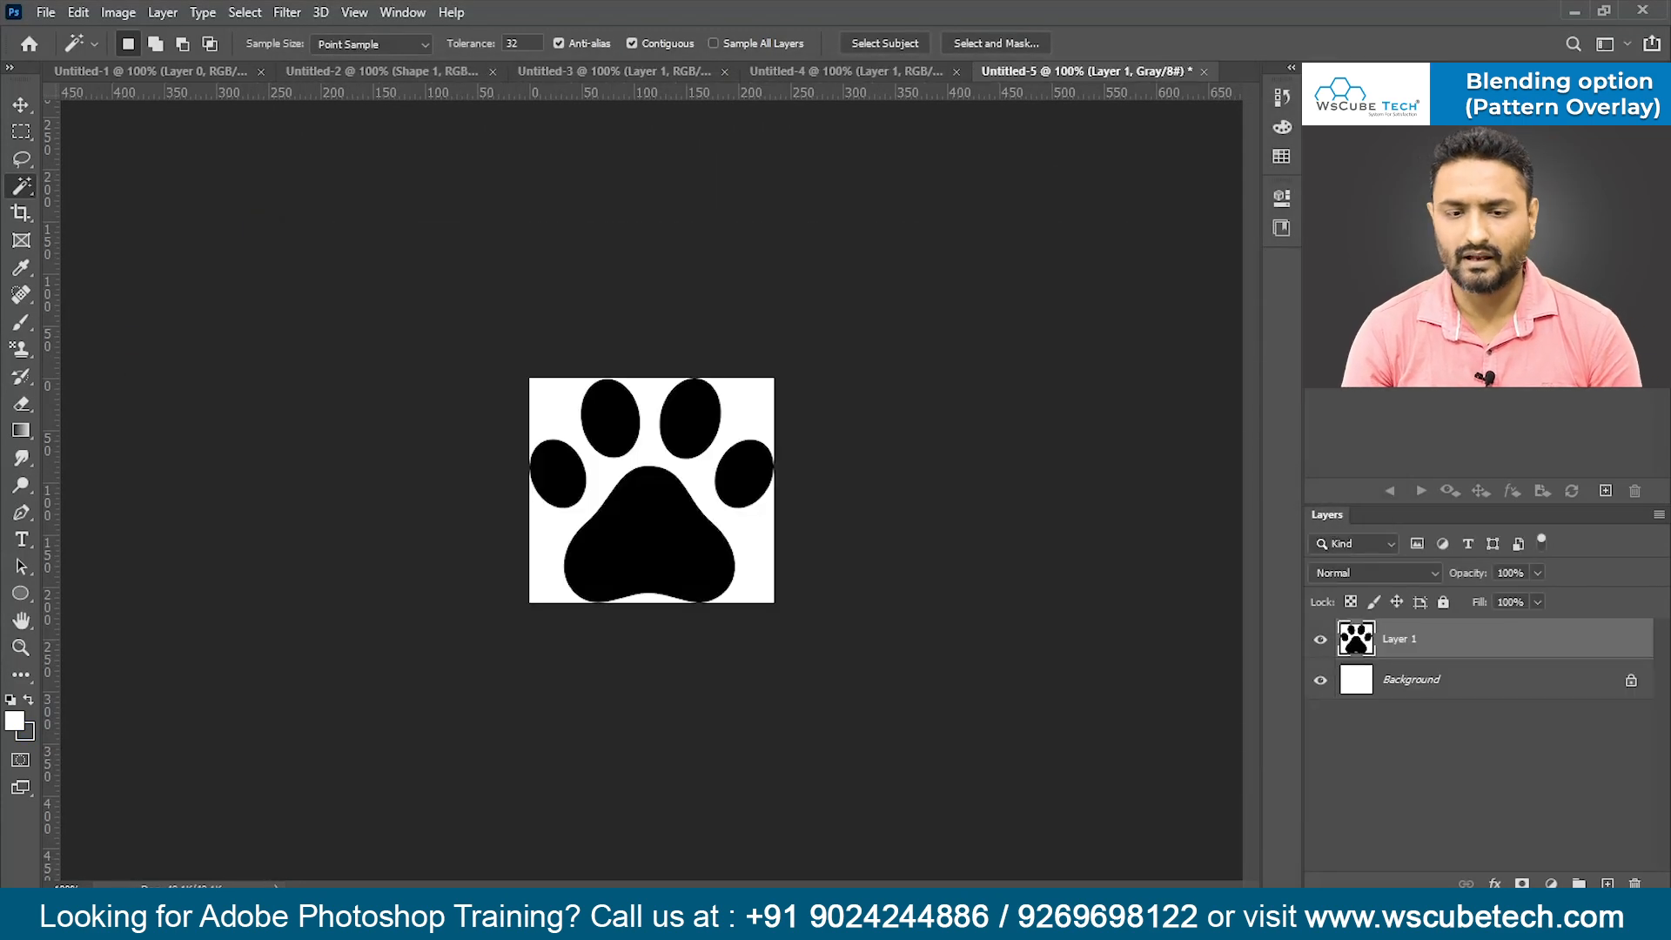
{"action": "key", "text": "alt+Tab"}
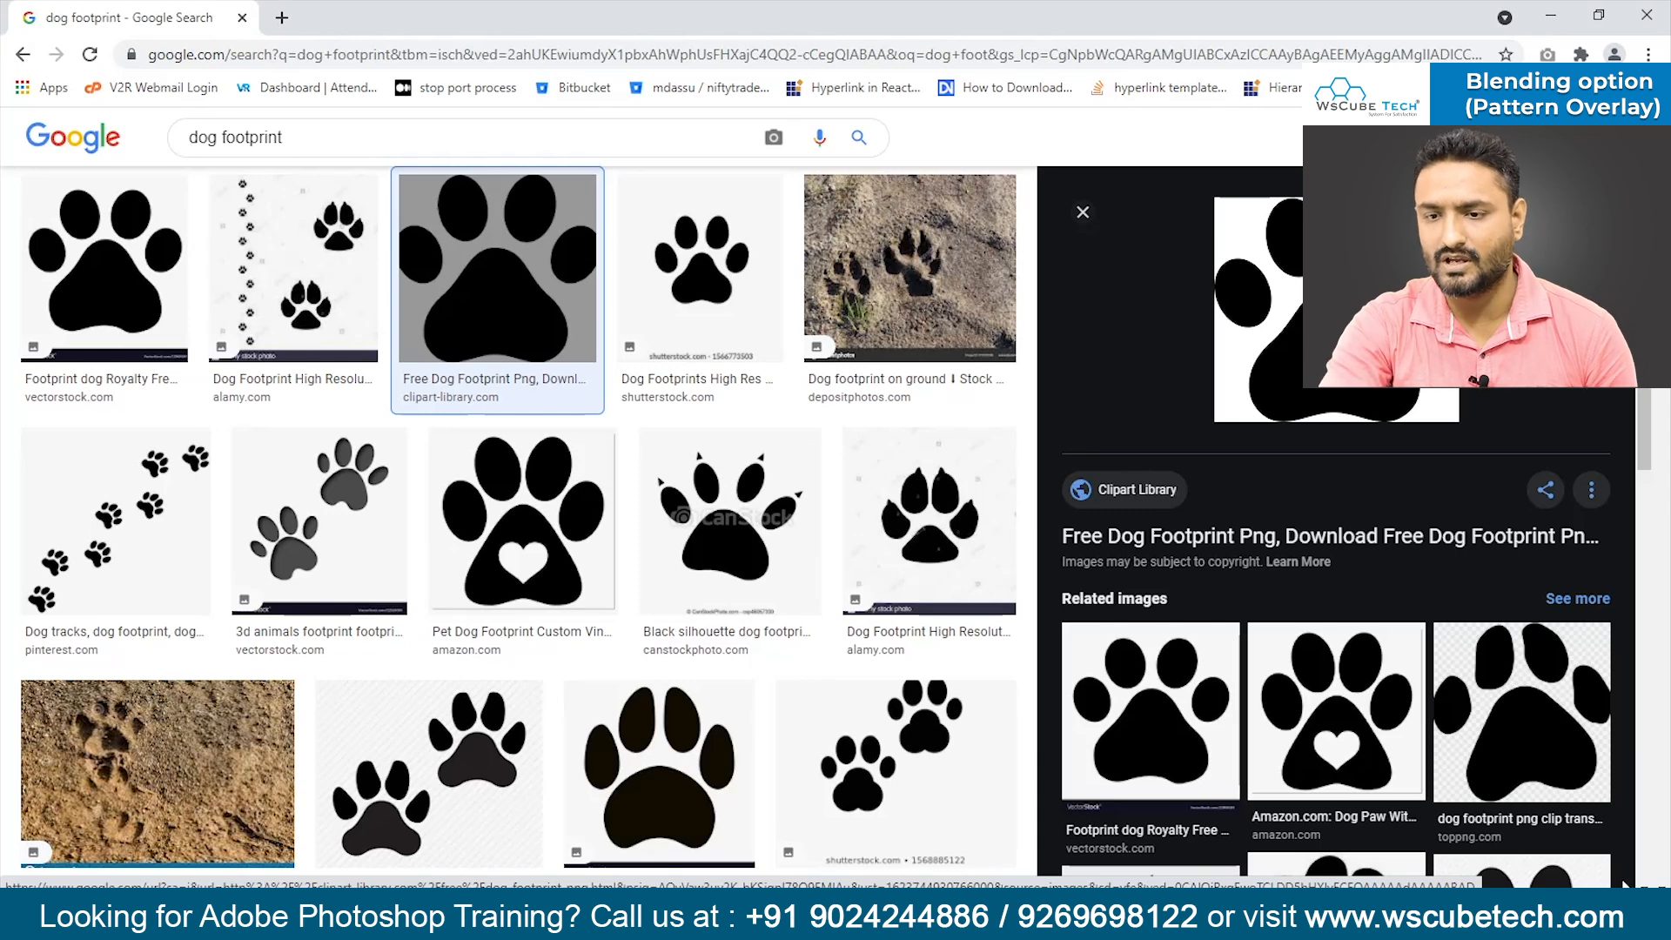
{"action": "key", "text": "alt+Tab"}
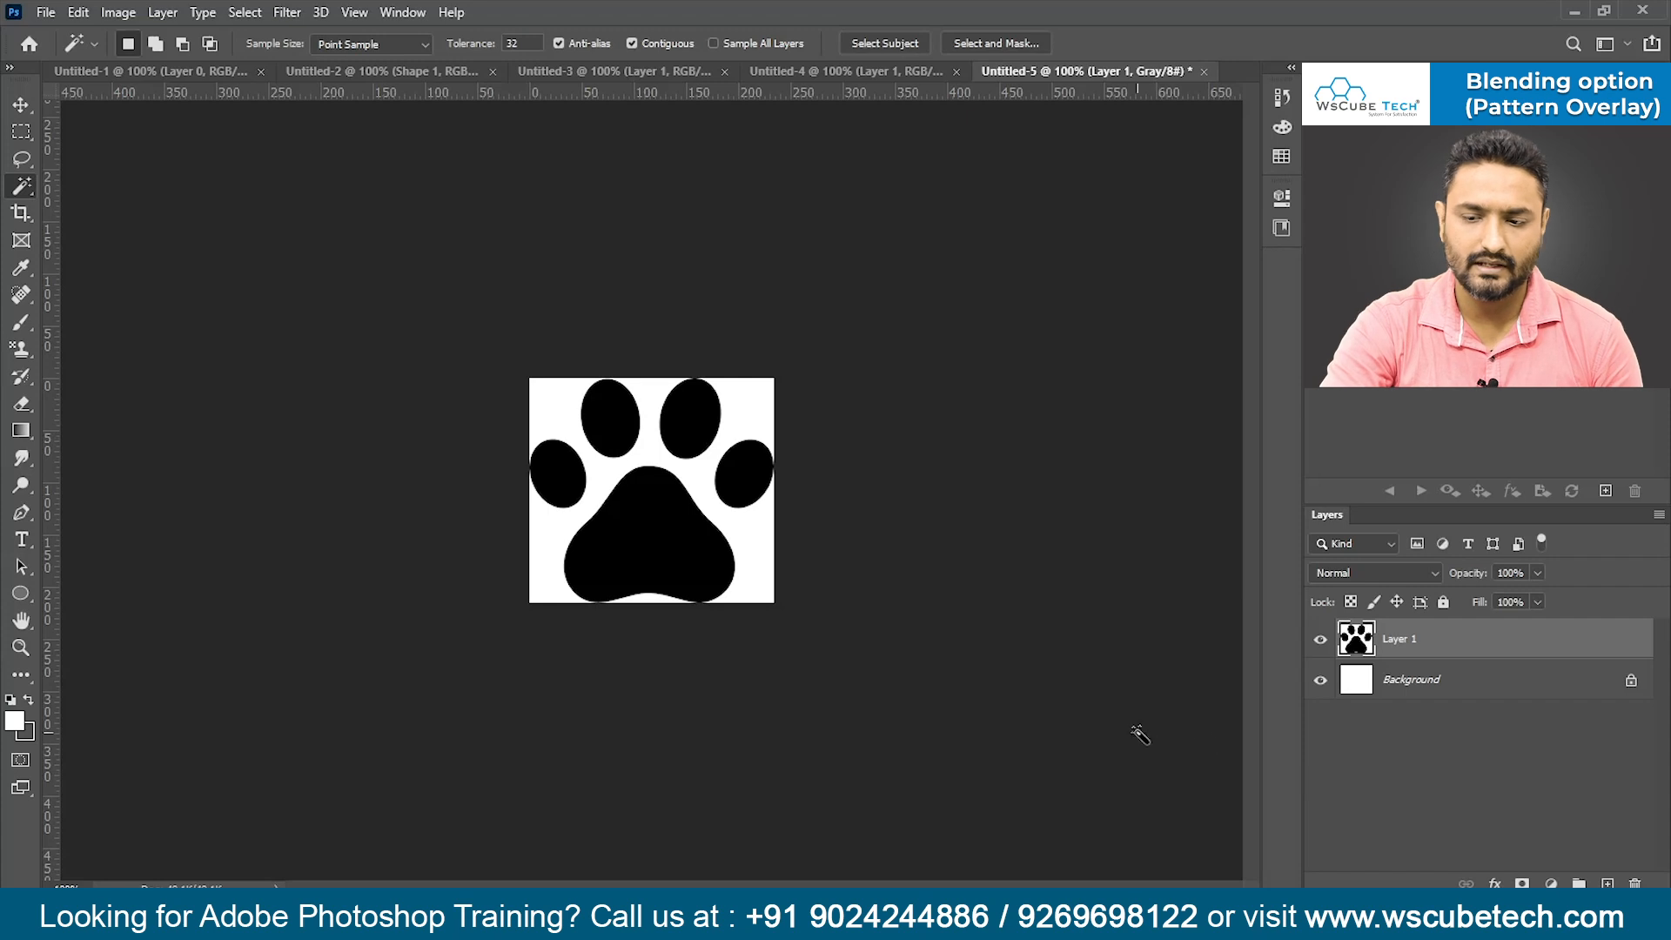
- Define the paw print artwork in Untitled-5 as a pattern named footprint
{"action": "left_click", "coordinate": [77, 12]}
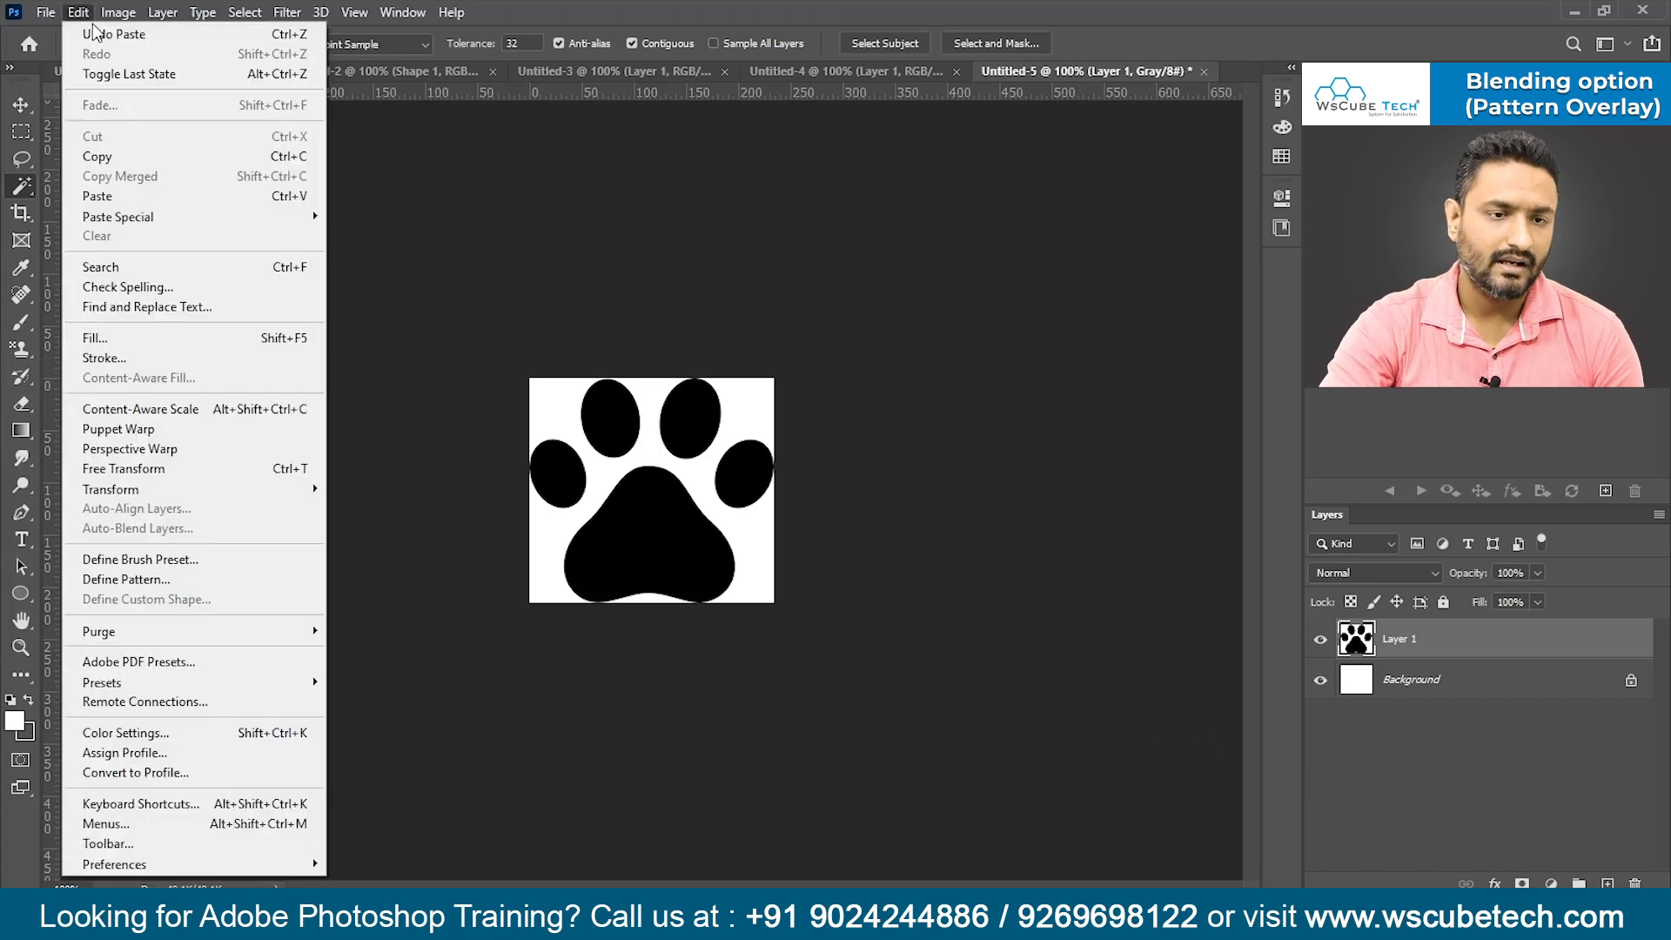
{"action": "left_click", "coordinate": [169, 580]}
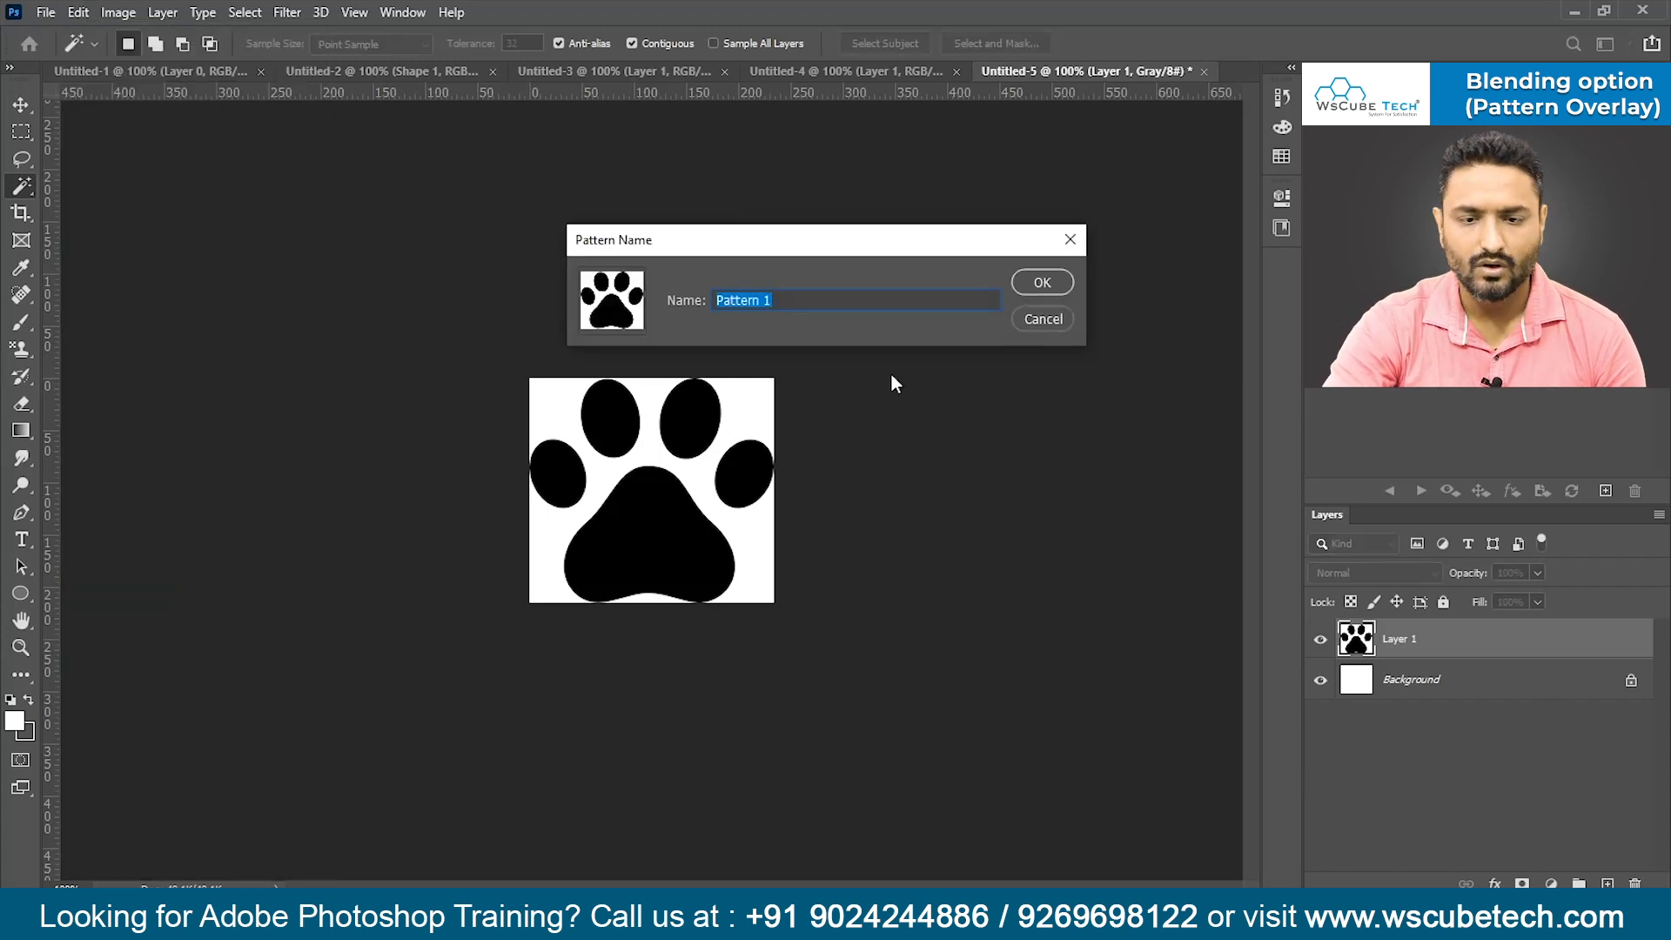
{"action": "type", "text": "footprint"}
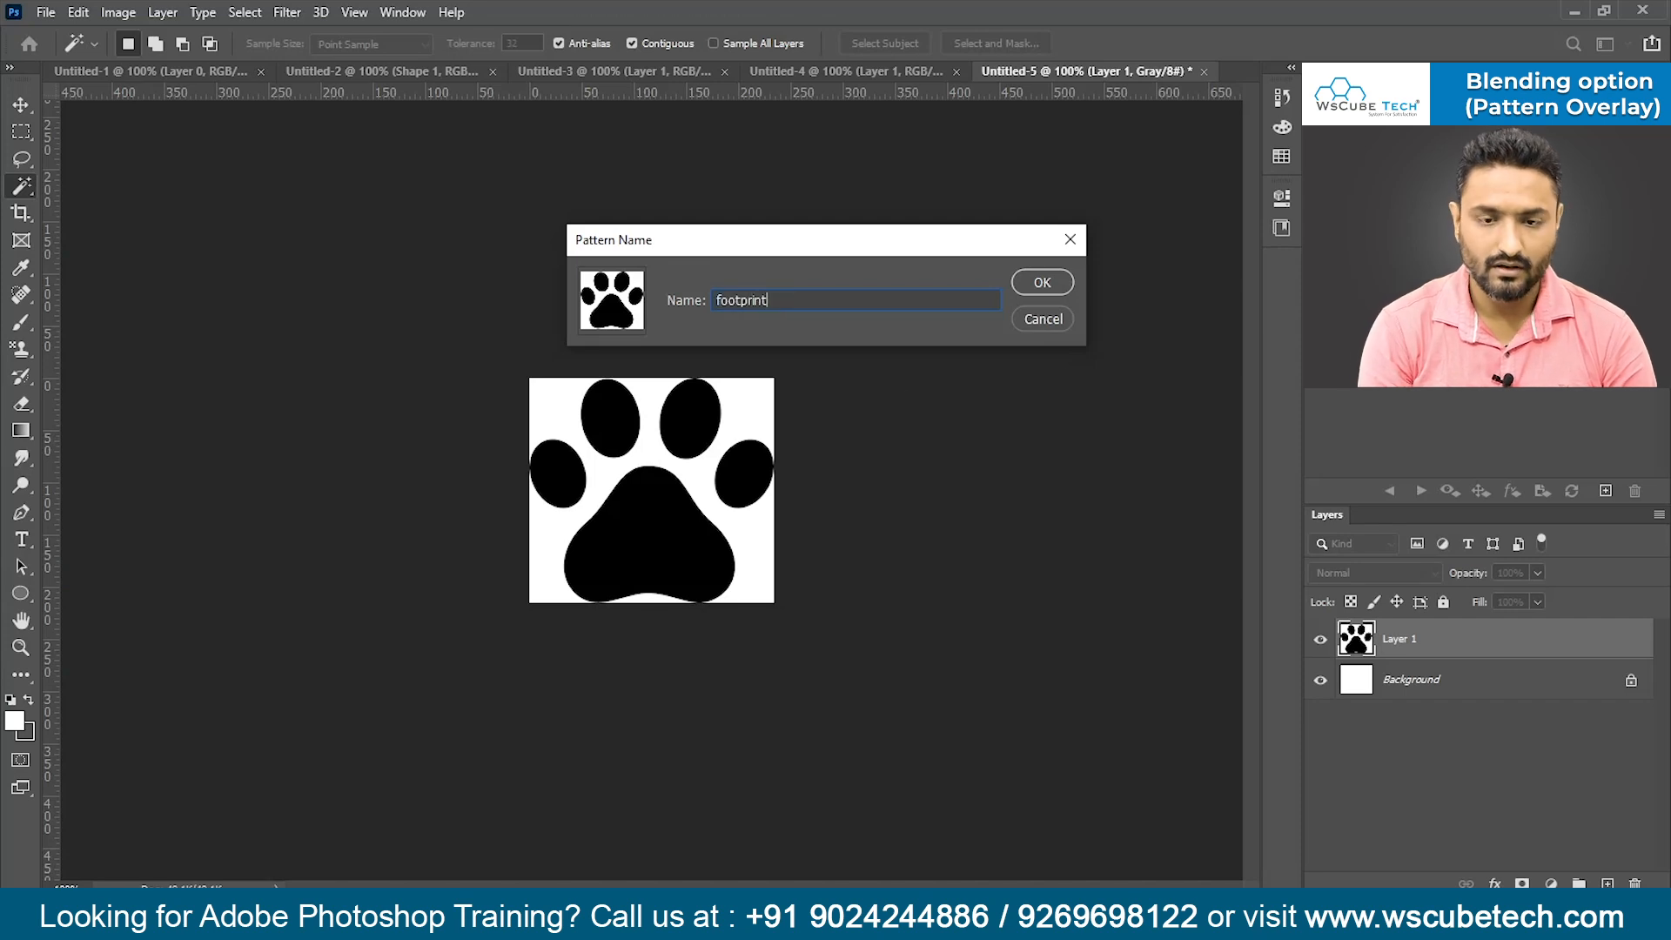
{"action": "key", "text": "Return"}
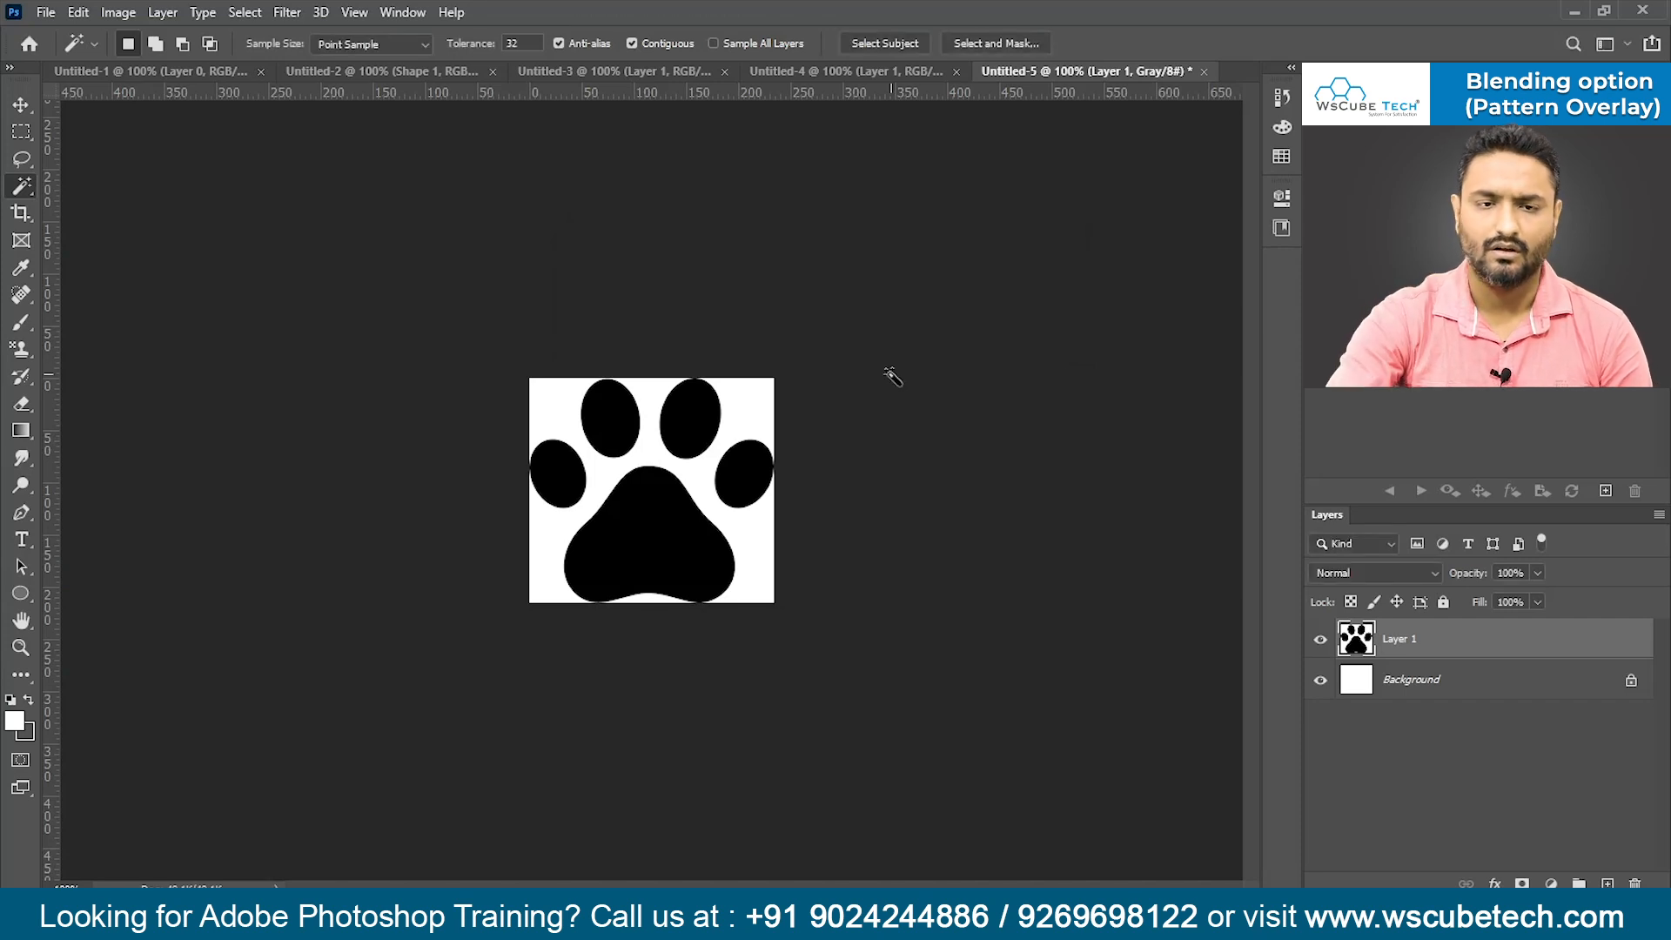
{"action": "left_click", "coordinate": [259, 68]}
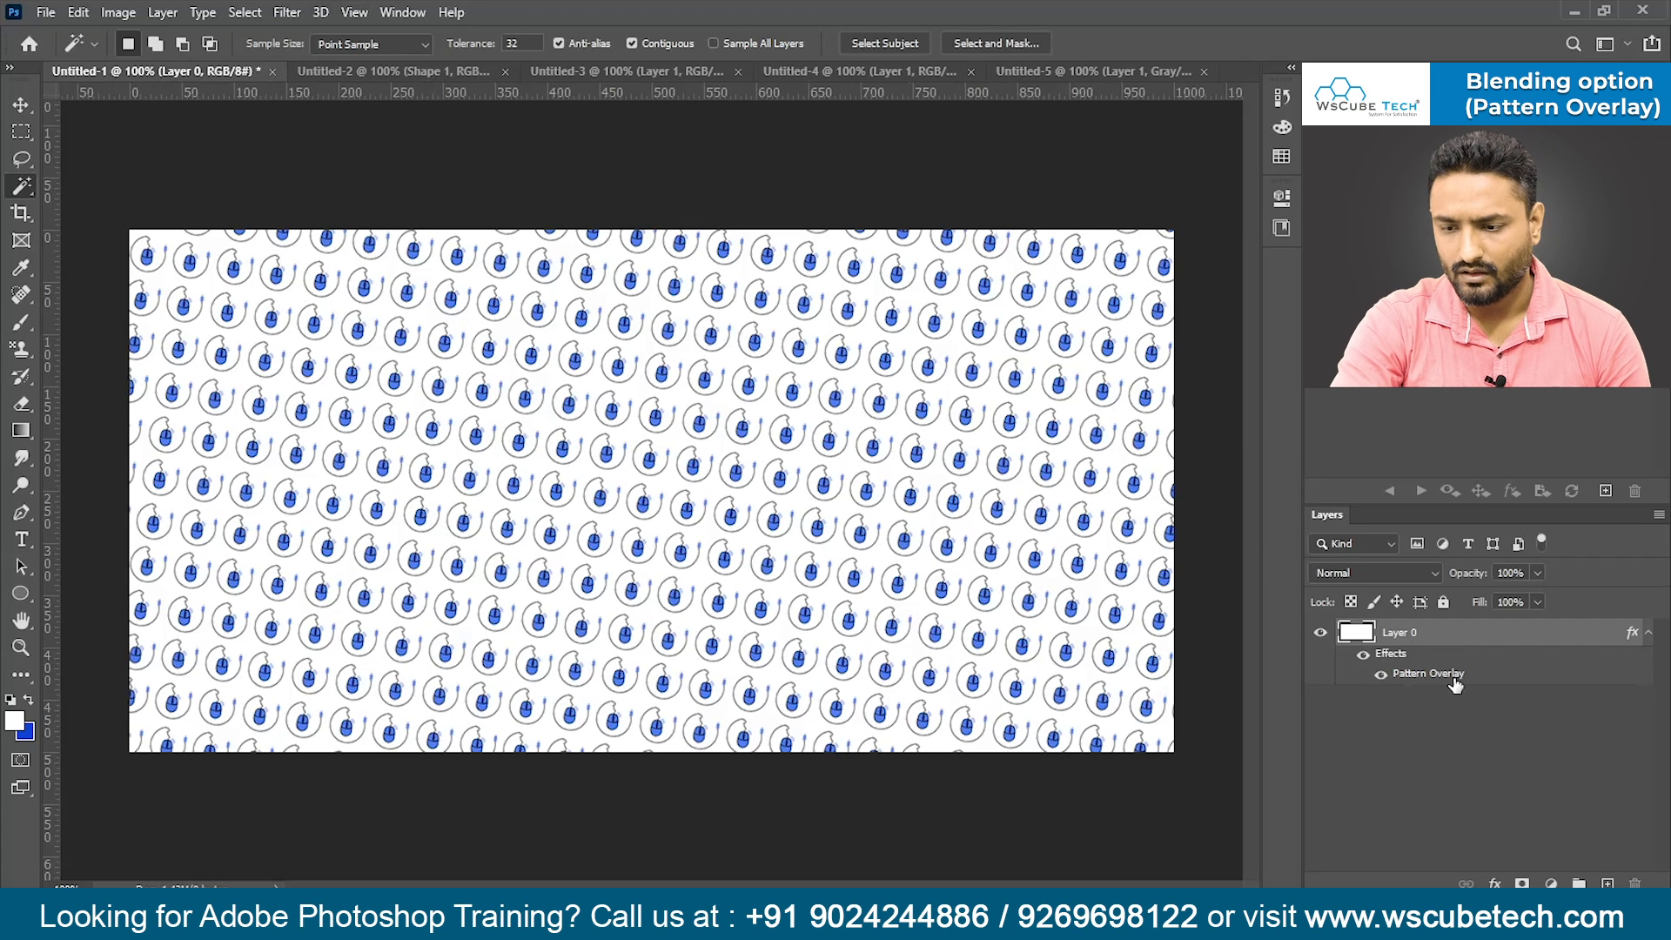
{"action": "double_click", "coordinate": [1455, 685]}
{"action": "left_click", "coordinate": [696, 537]}
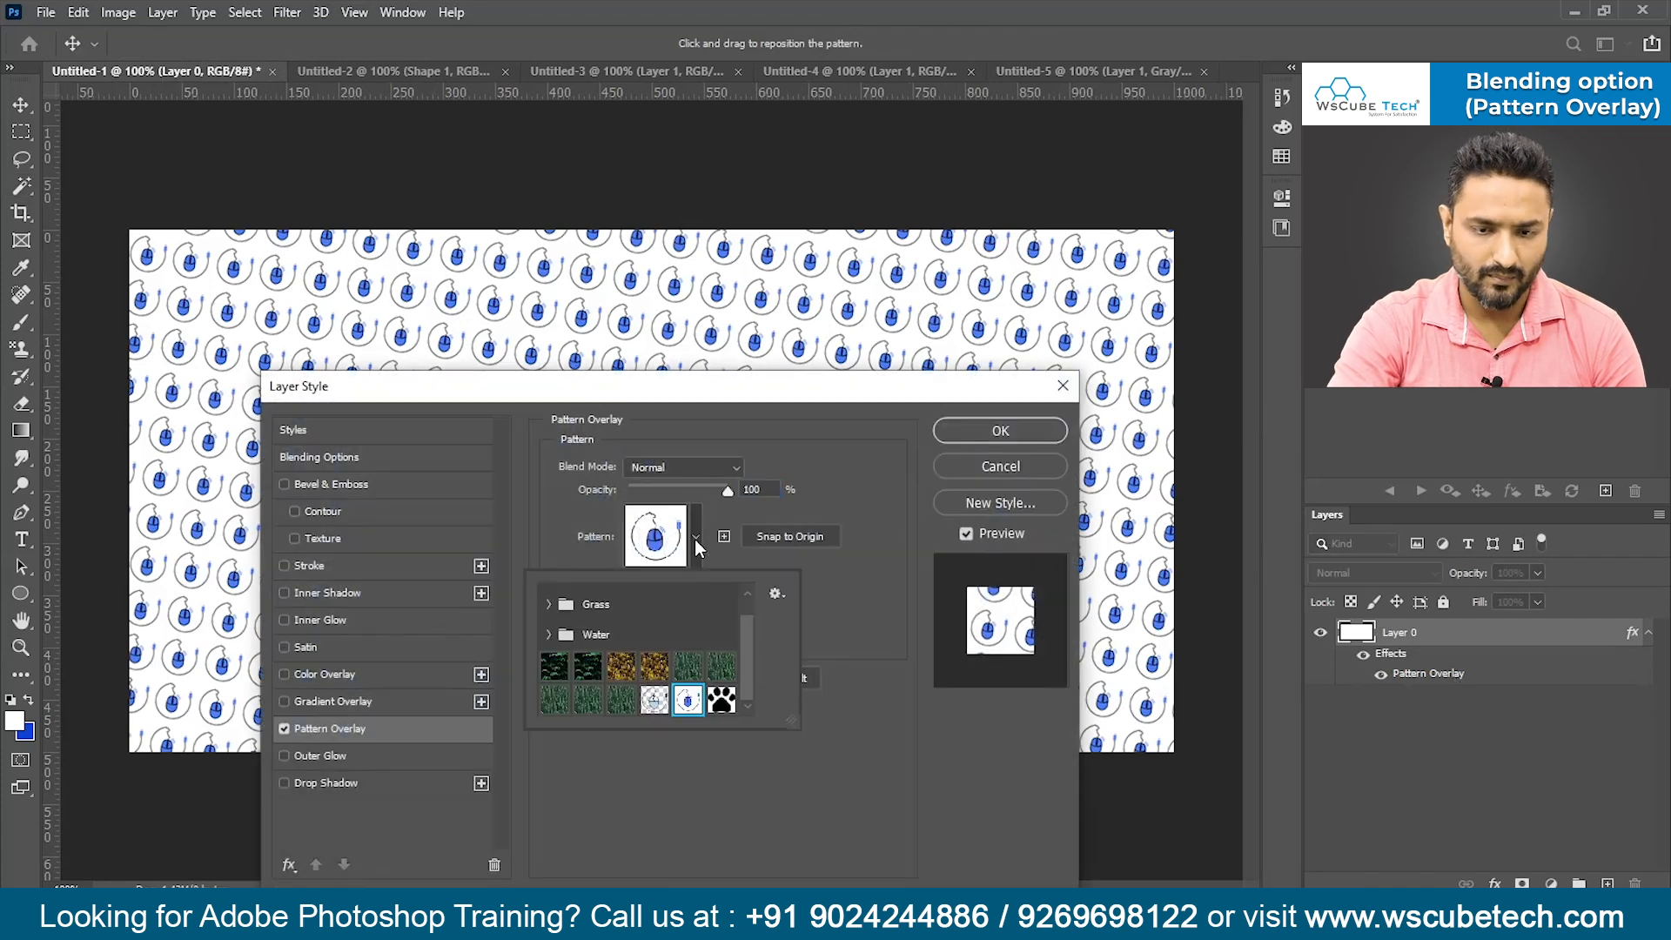
{"action": "left_click", "coordinate": [722, 699]}
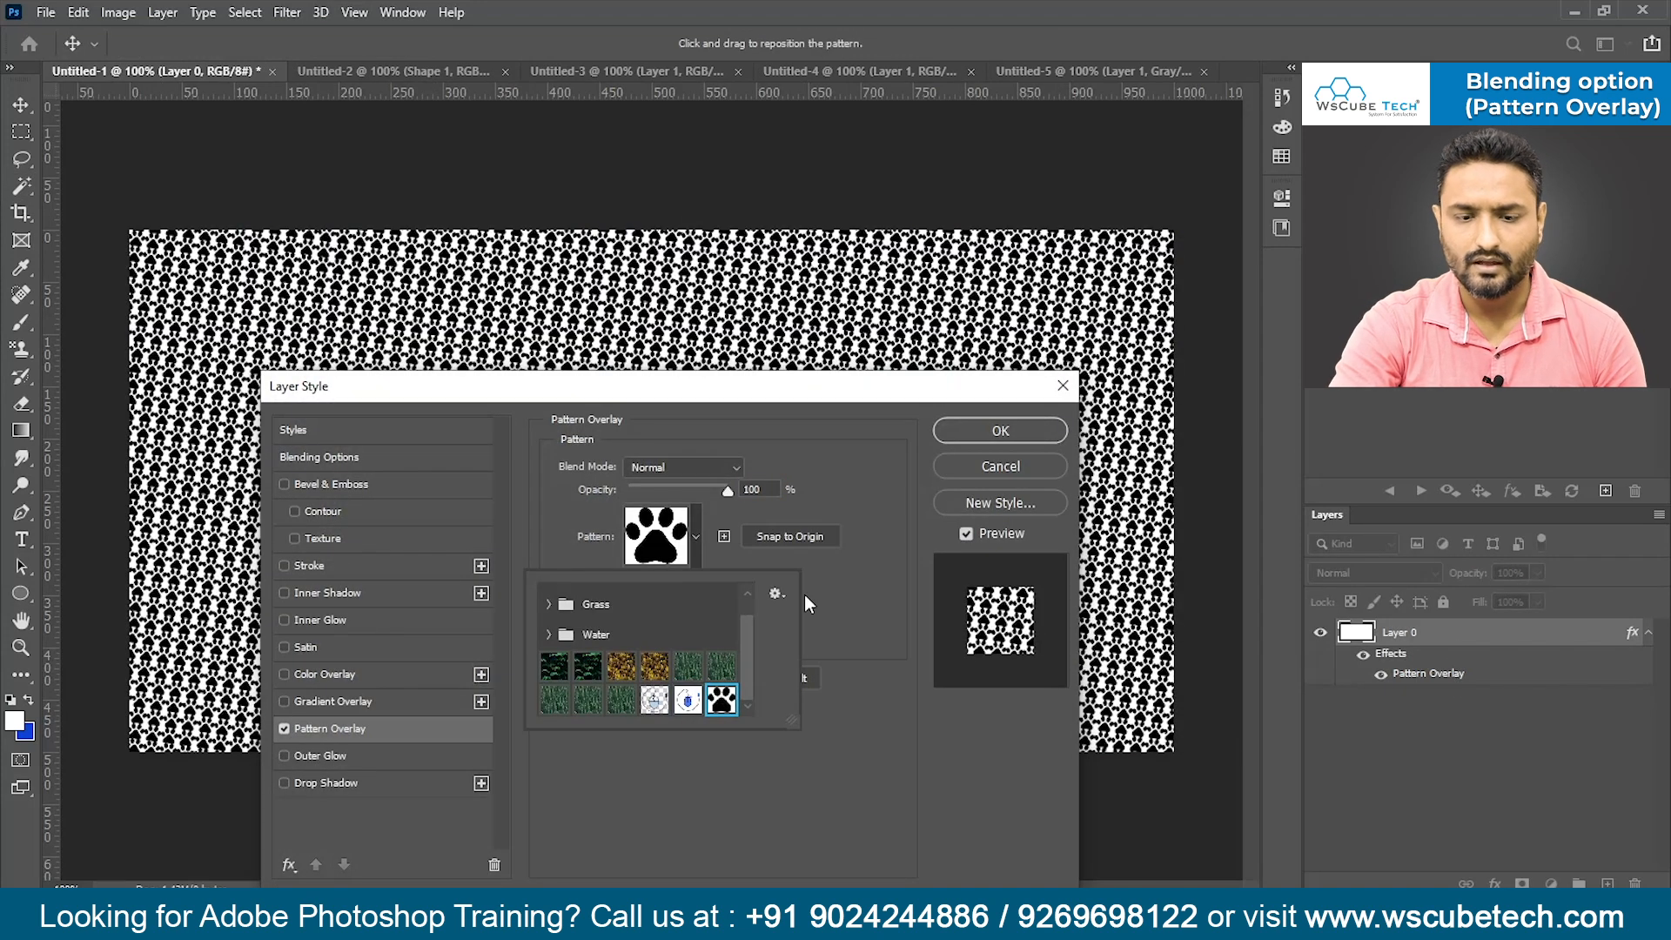
{"action": "left_click", "coordinate": [698, 531]}
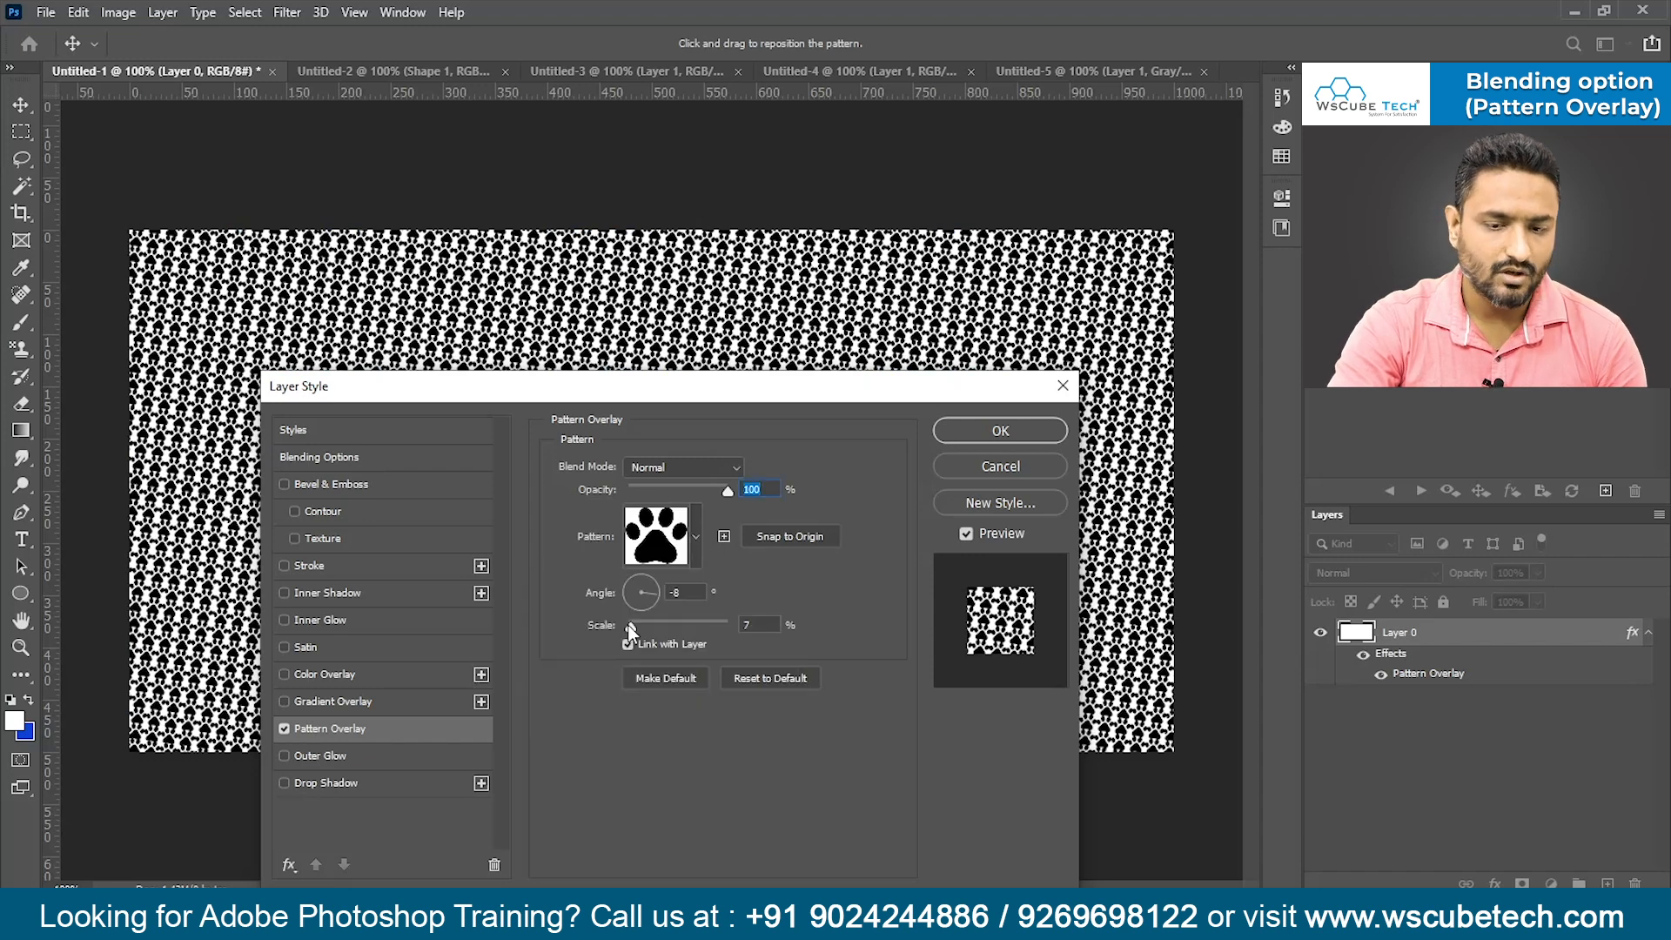
{"action": "left_click_drag", "start_coordinate": [639, 623], "coordinate": [635, 621]}
{"action": "left_click", "coordinate": [1042, 466]}
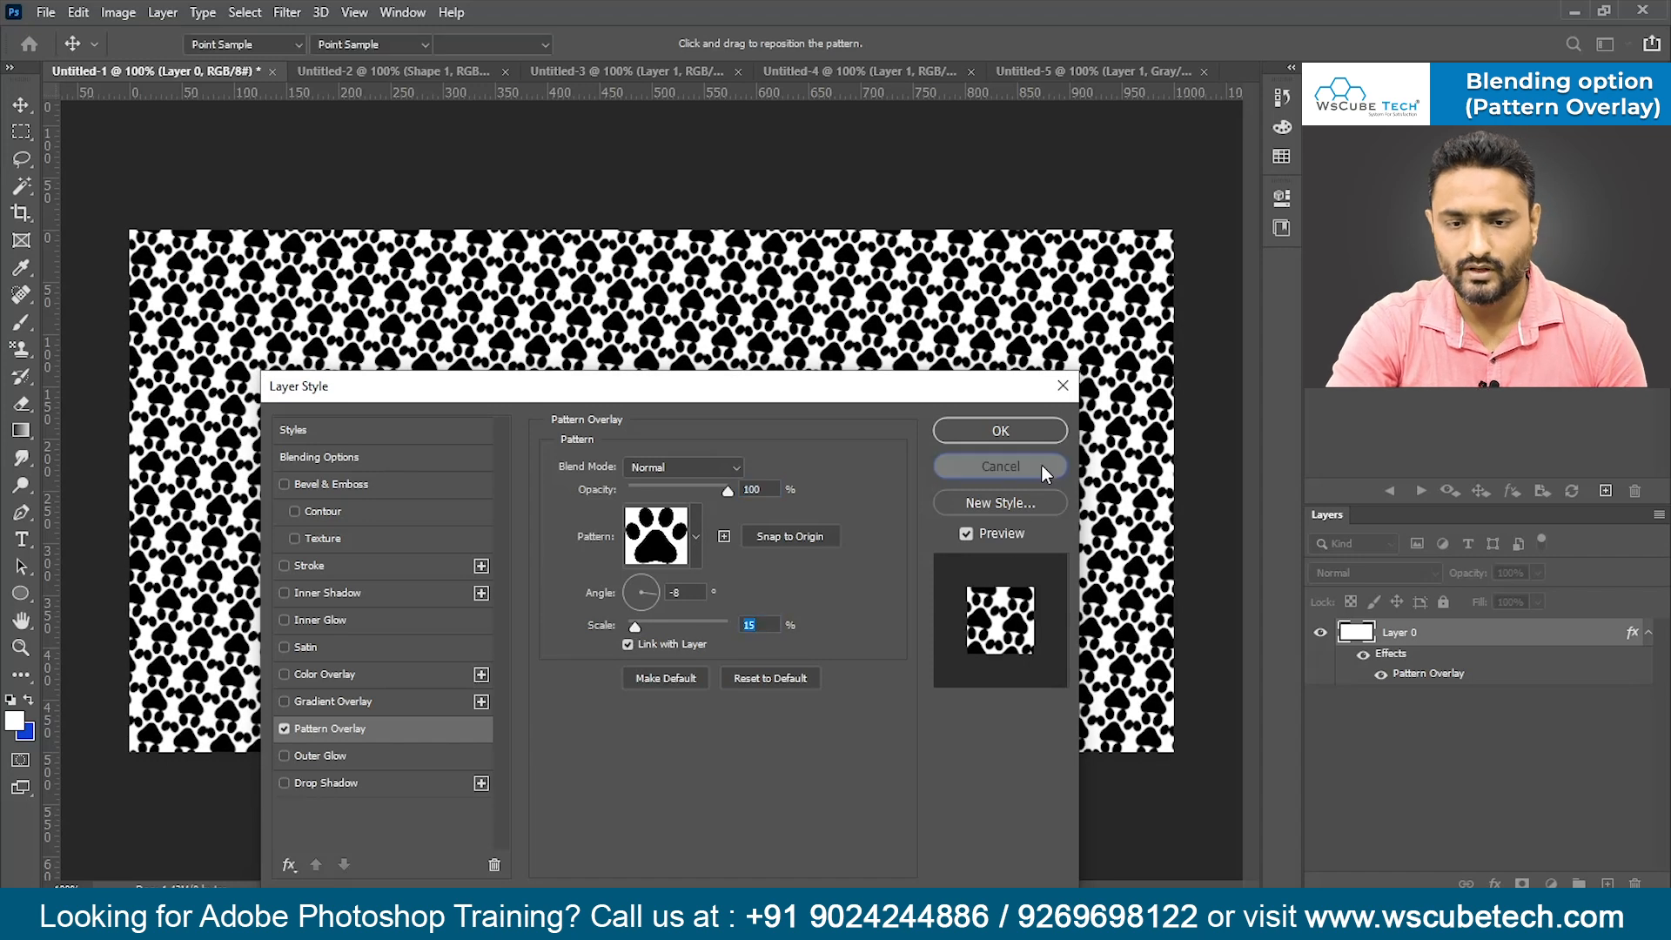
- Apply the footprint paw pattern to Layer 0's Pattern Overlay in Untitled-1 and inspect the tiling up close
{"action": "double_click", "coordinate": [1474, 674]}
{"action": "left_click", "coordinate": [694, 532]}
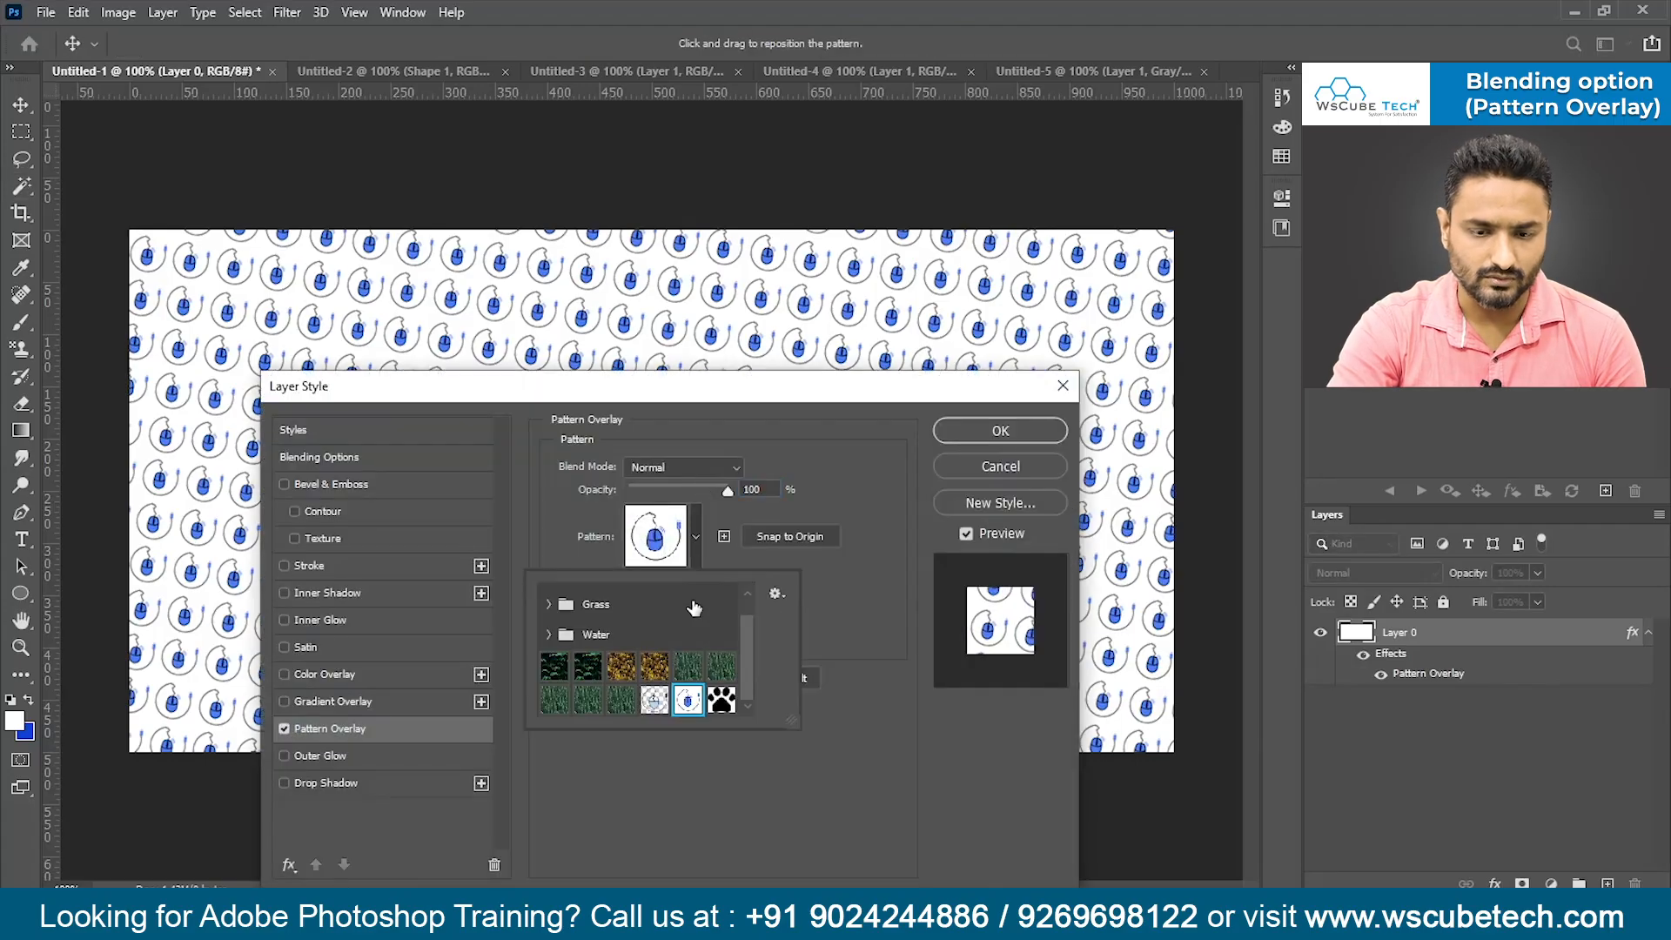
{"action": "left_click", "coordinate": [721, 701]}
{"action": "left_click", "coordinate": [987, 430]}
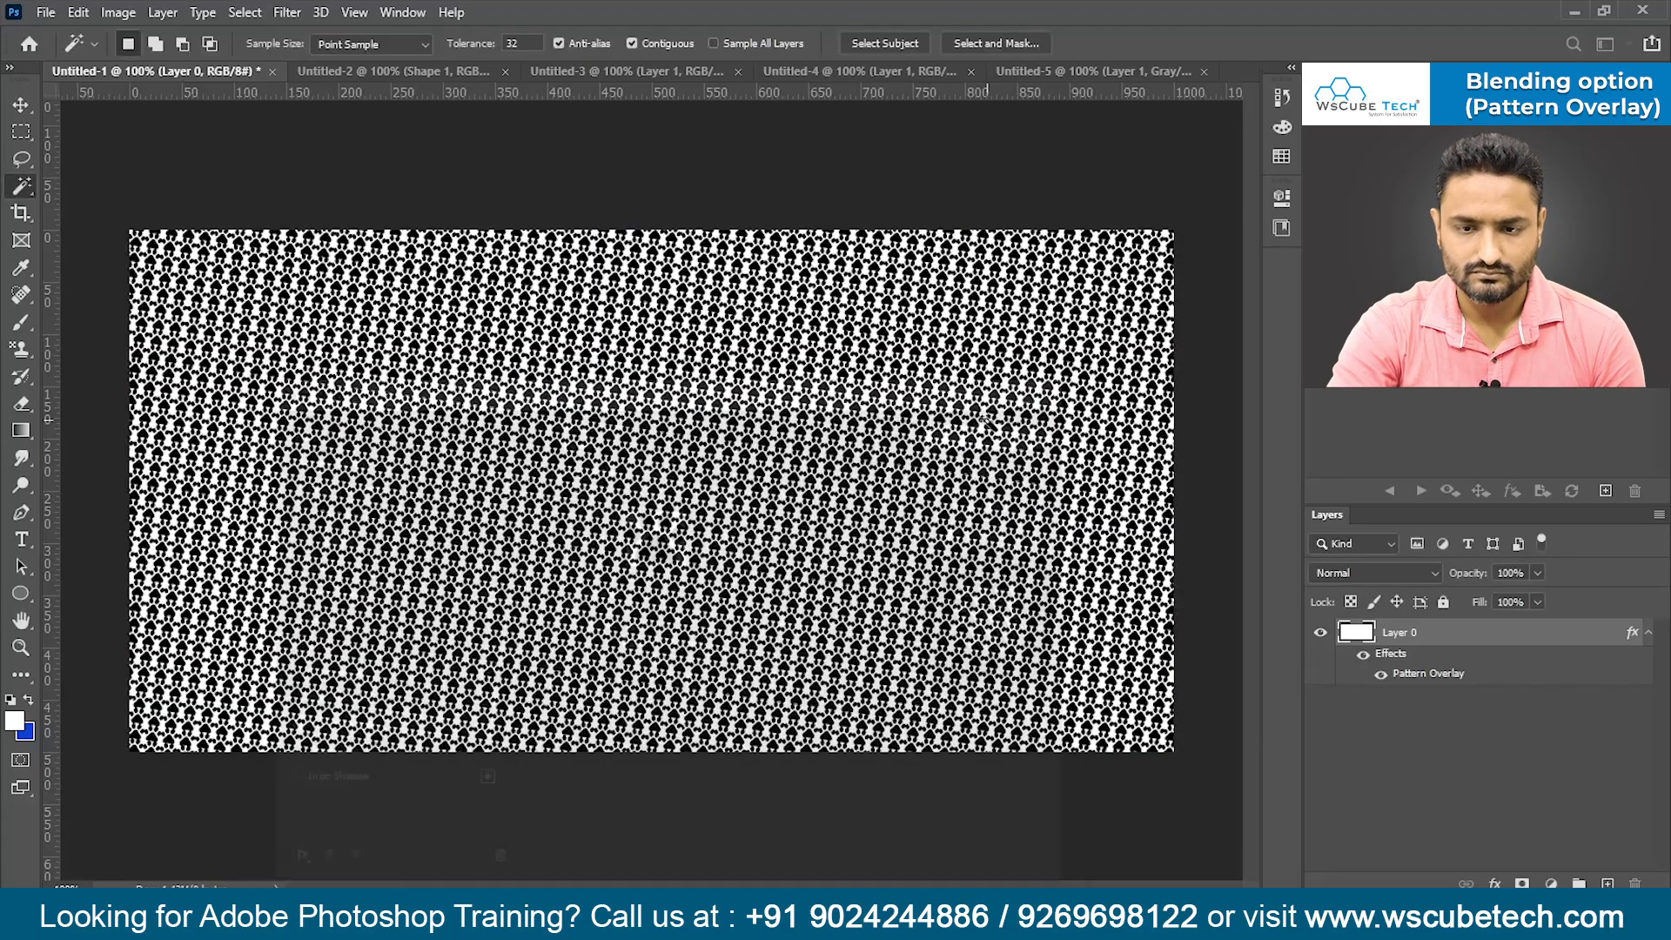
{"action": "key", "text": "ctrl+plus"}
{"action": "key", "text": "ctrl+plus"}
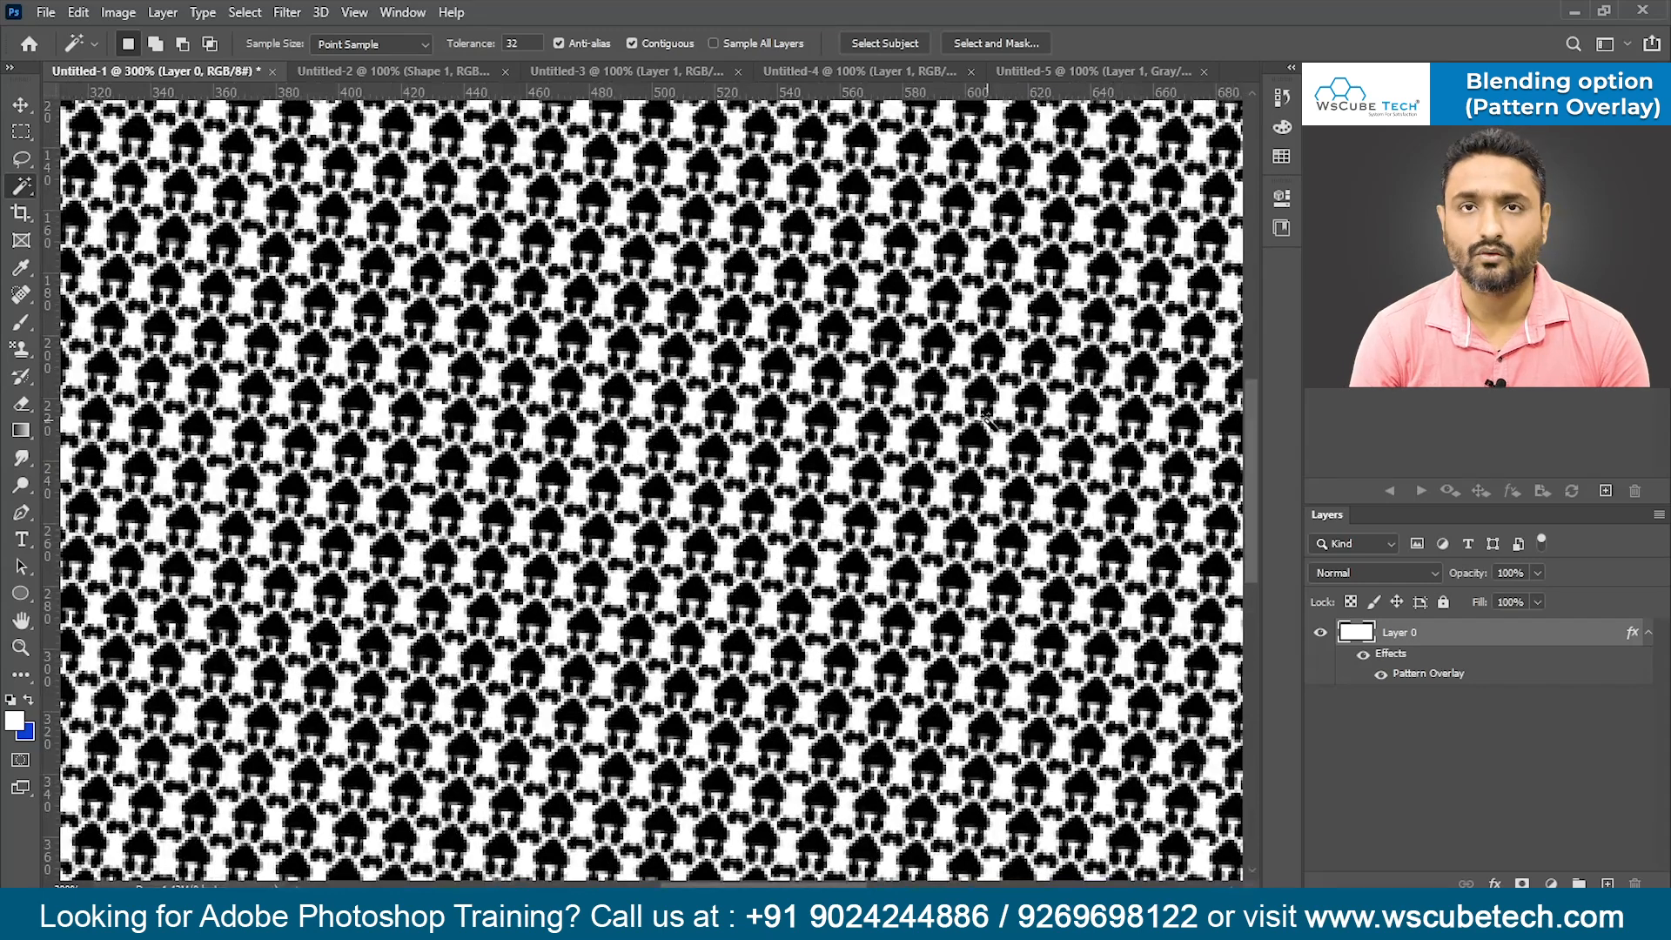
{"action": "key", "text": "ctrl+0"}
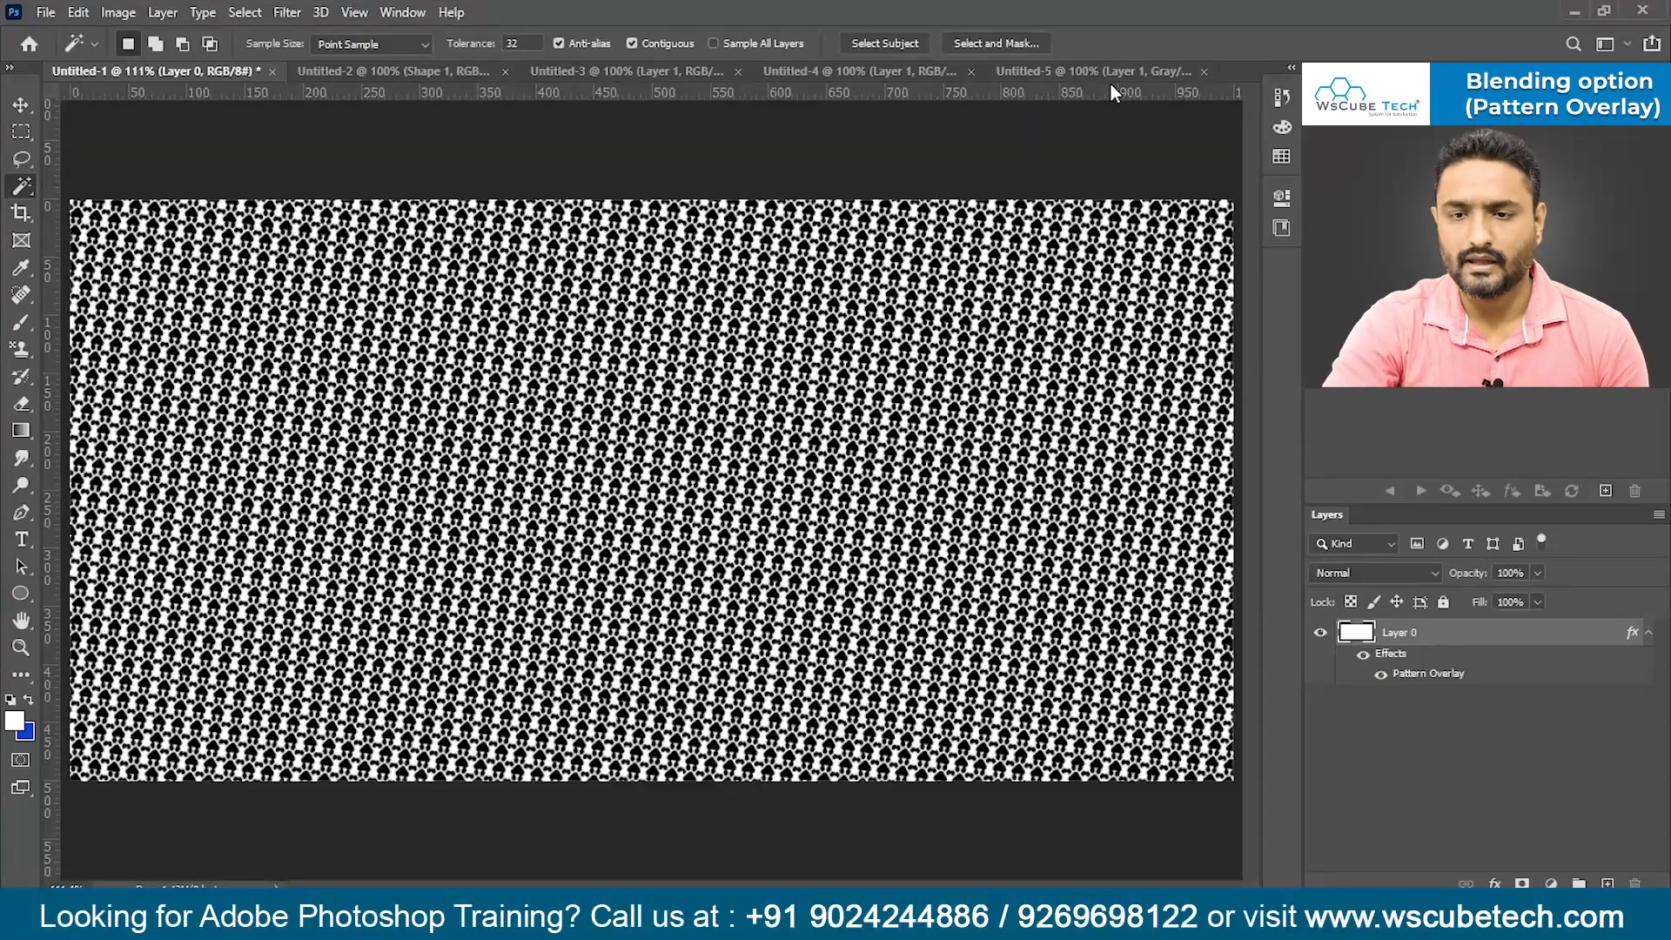
- Enlarge the canvas of the paw print document Untitled-5 to 250 x 250 pixels
{"action": "left_click", "coordinate": [1098, 73]}
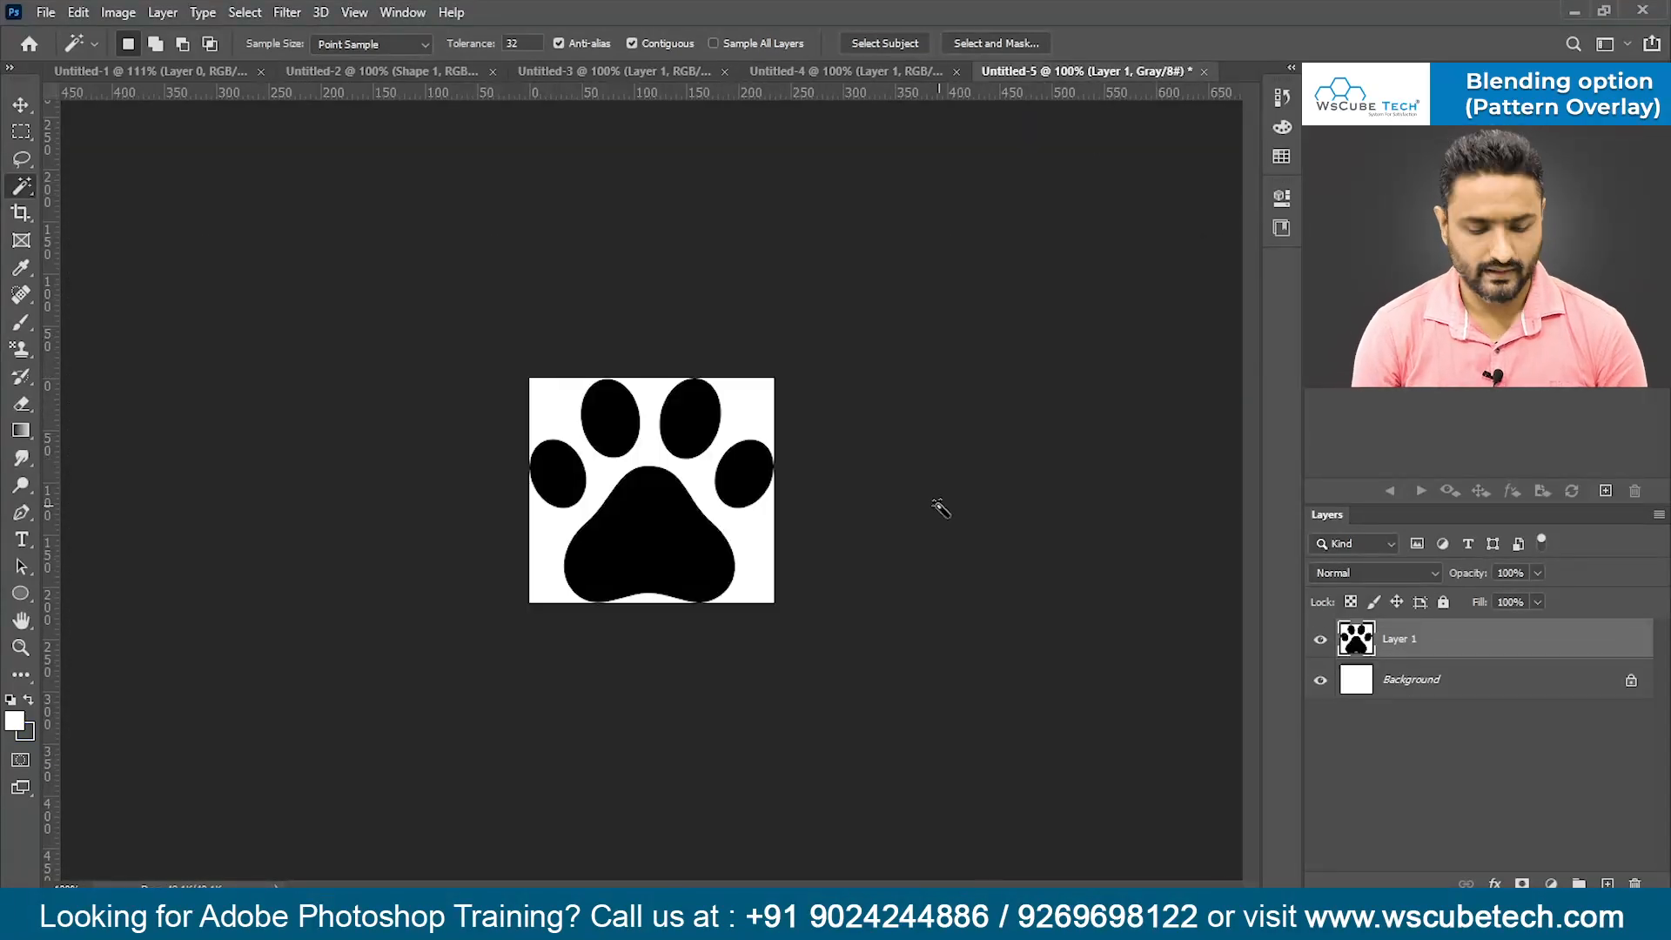
{"action": "key", "text": "ctrl+alt+c"}
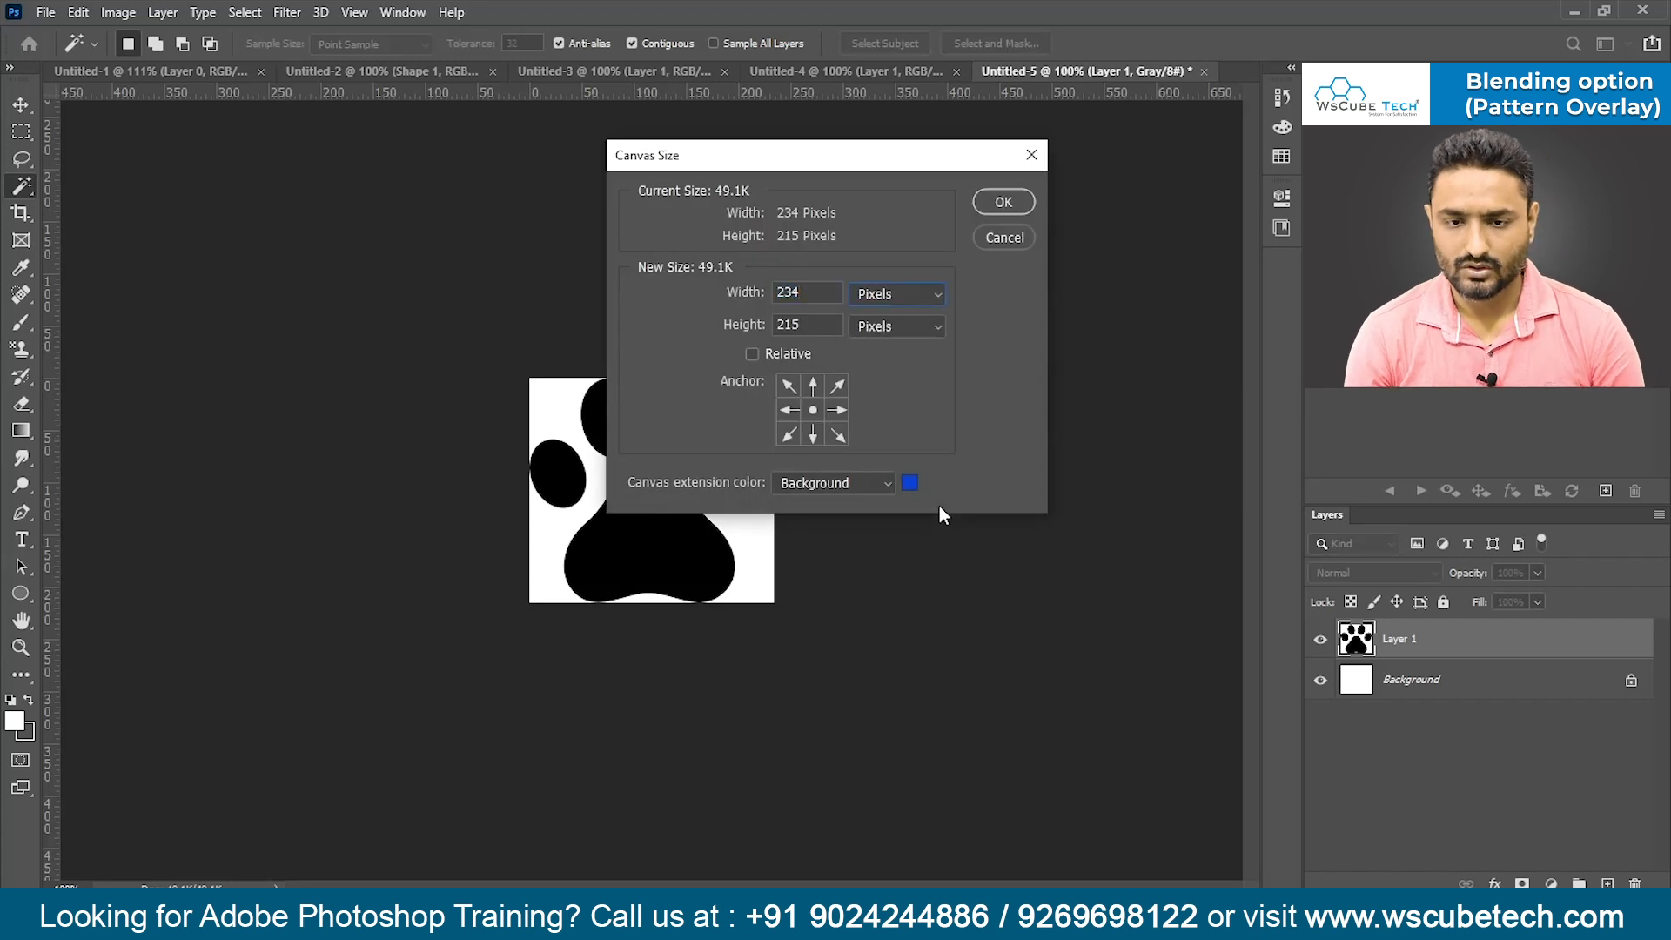
{"action": "type", "text": "250"}
{"action": "key", "text": "Tab"}
{"action": "type", "text": "250"}
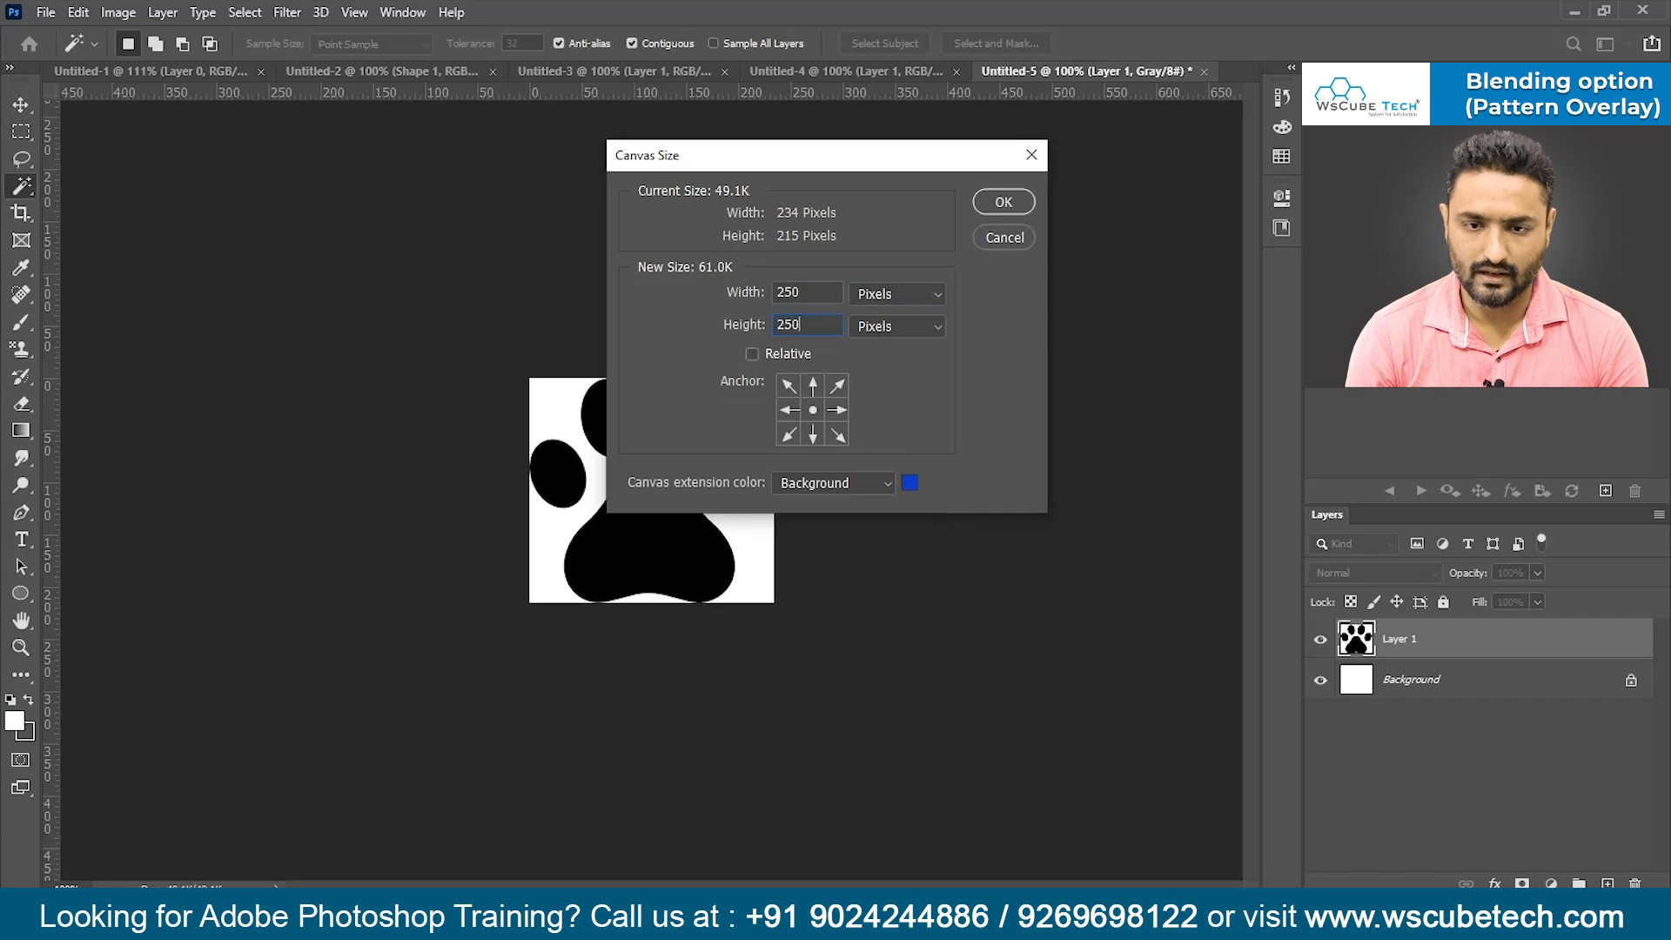
{"action": "key", "text": "Return"}
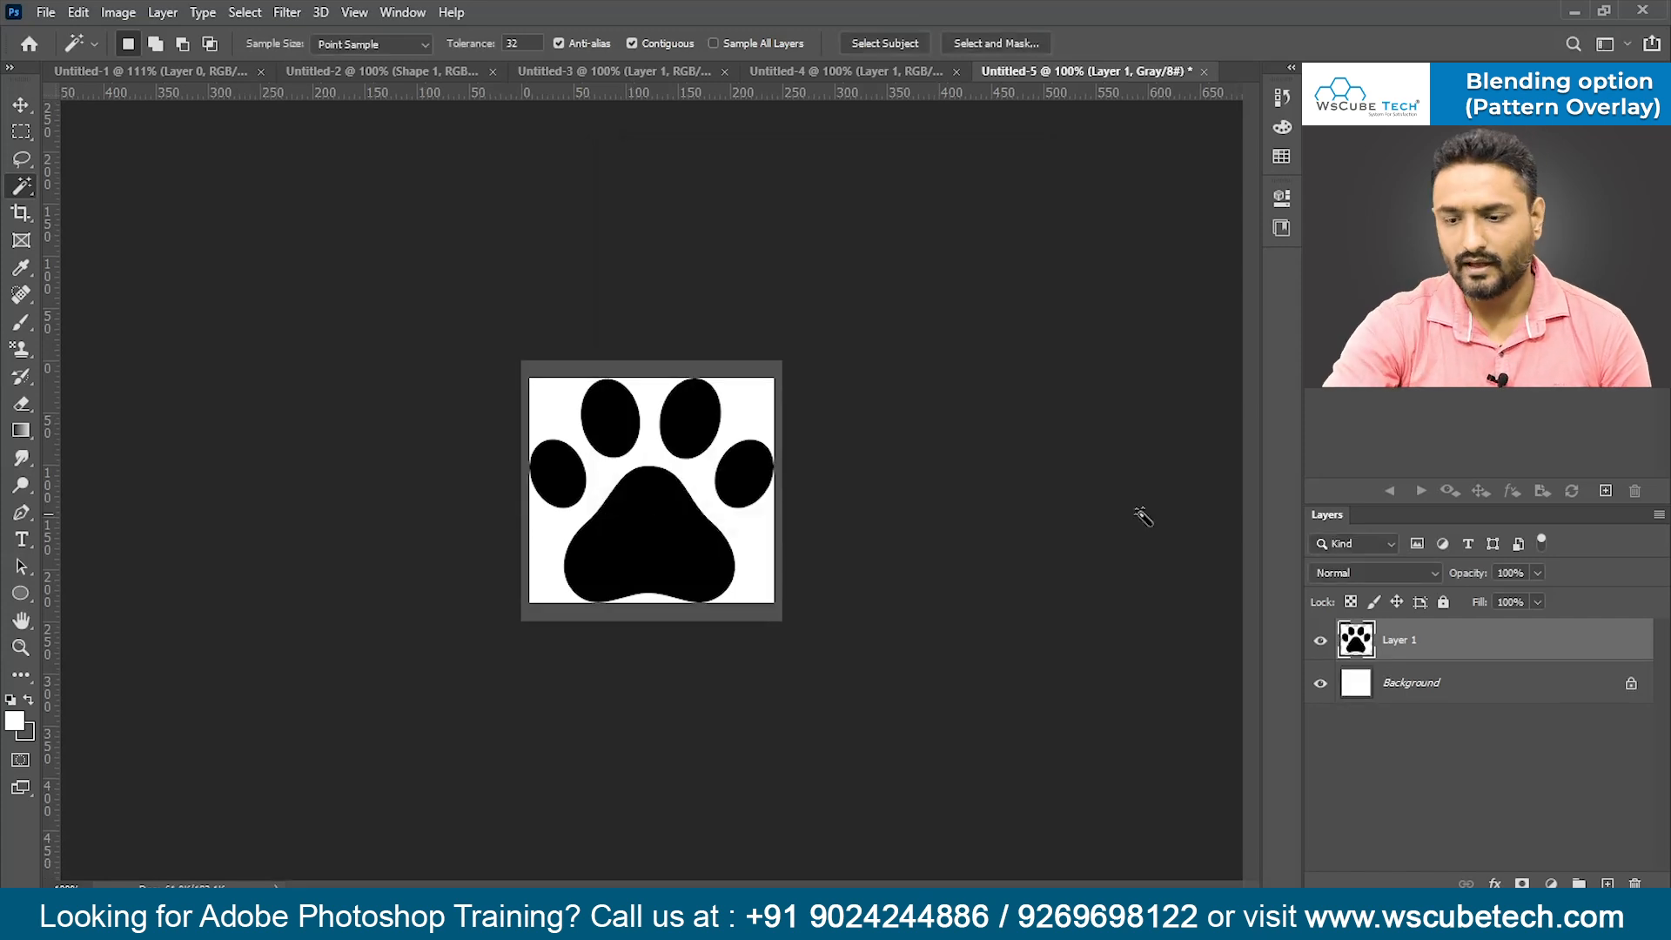
- Fill the Background layer behind the paw print with white
{"action": "left_click", "coordinate": [1436, 692]}
{"action": "key", "text": "ctrl+alt+BackSpace"}
{"action": "key", "text": "Return"}
{"action": "key", "text": "ctrl+BackSpace"}
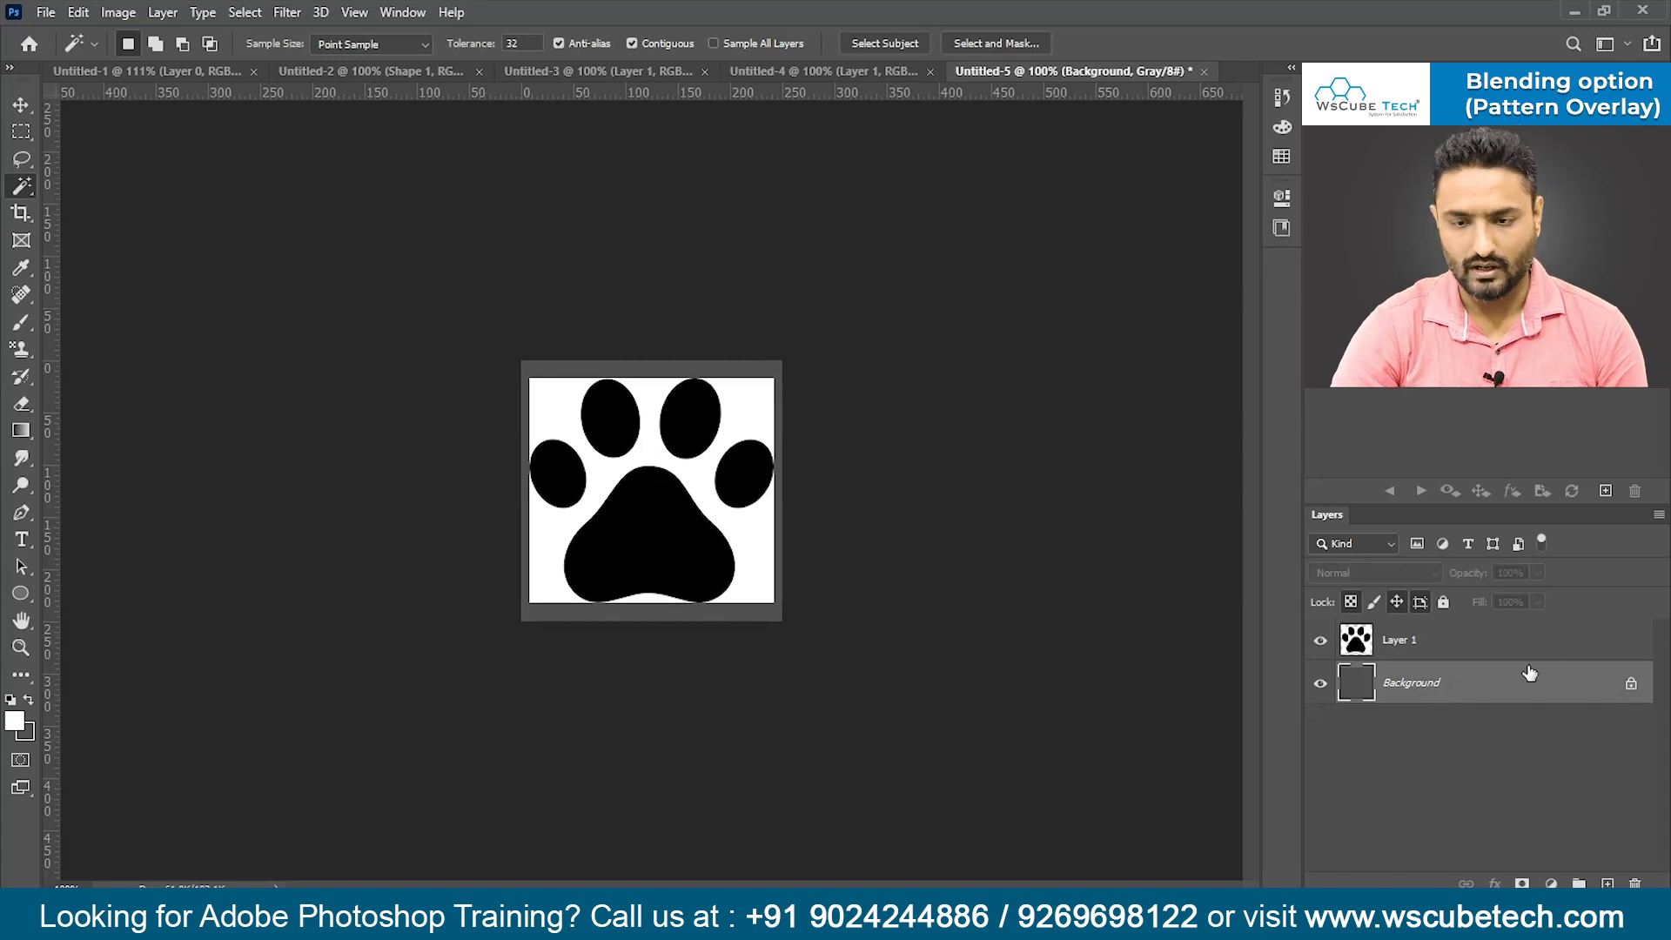
{"action": "key", "text": "alt+BackSpace"}
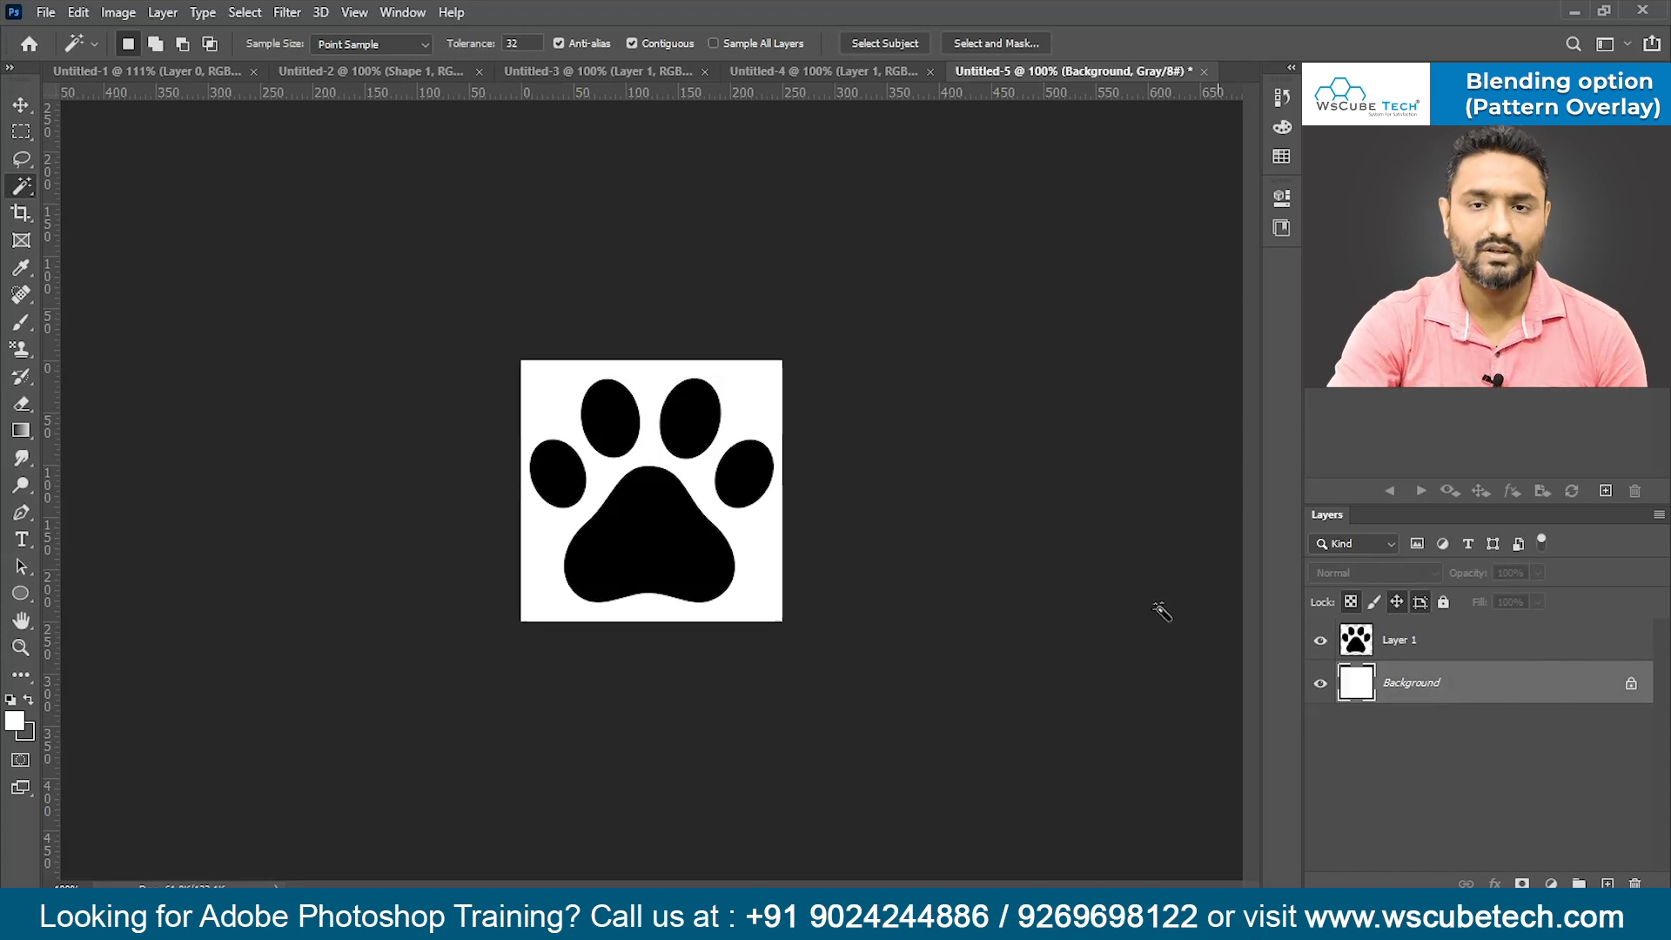
- Unlock the Background layer and merge it with the paw print layer
{"action": "left_click", "coordinate": [1632, 686]}
{"action": "left_click", "coordinate": [1474, 653], "text": "shift"}
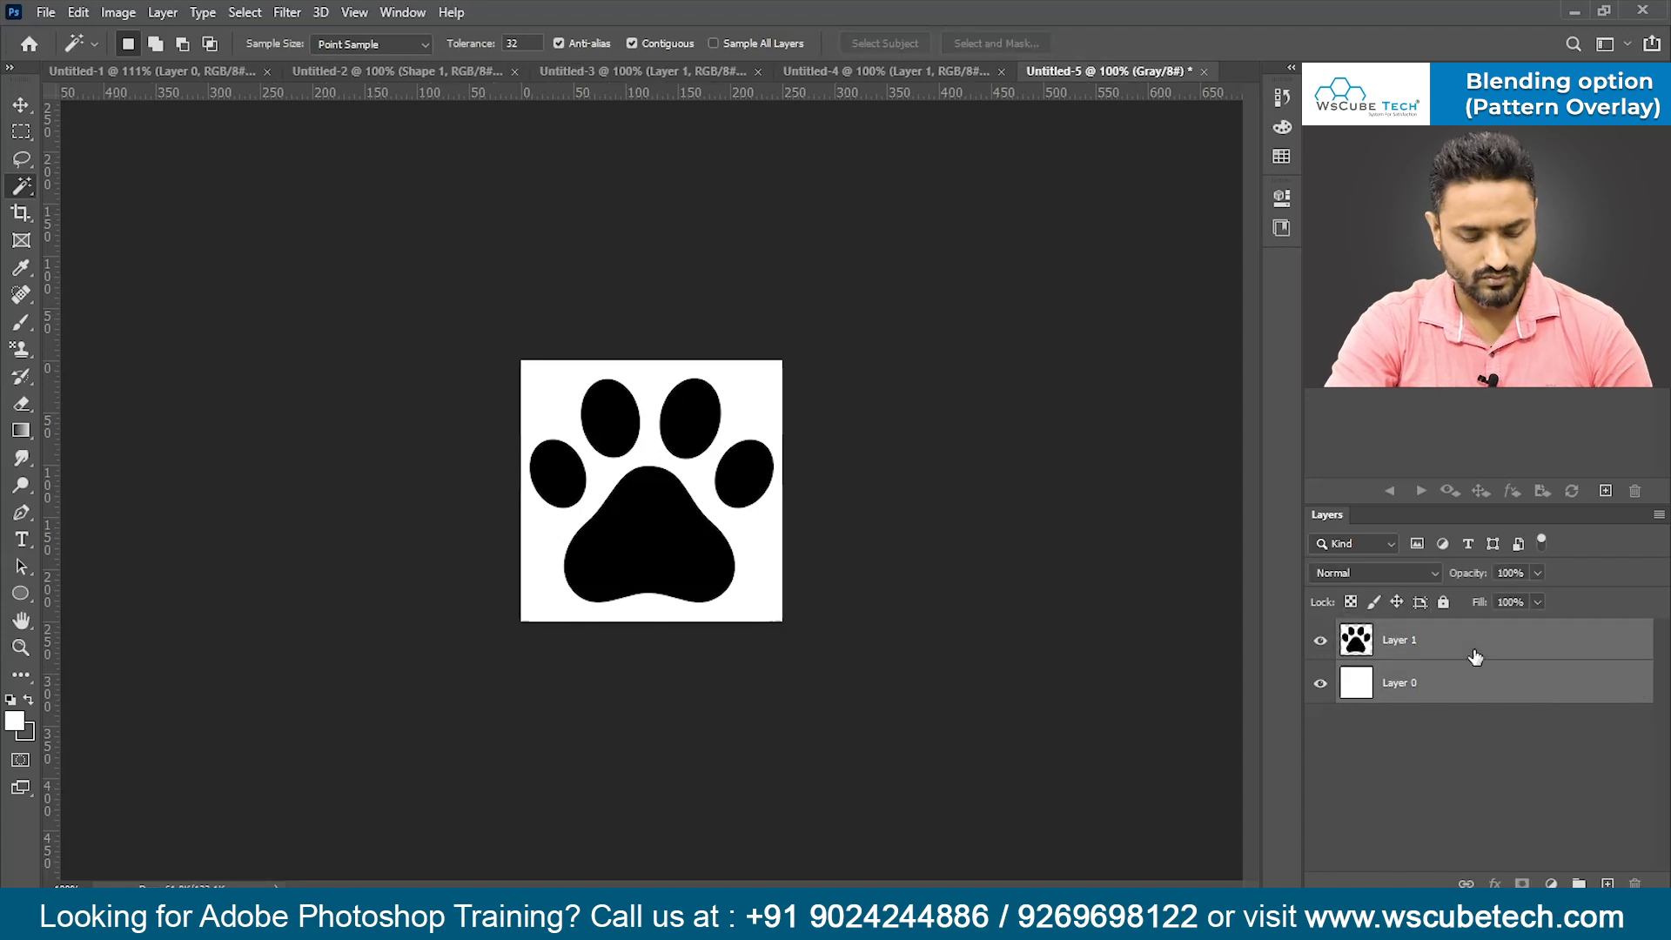
{"action": "key", "text": "ctrl+e"}
- Define the merged paw print artwork as a pattern named dog-foot-print
{"action": "left_click", "coordinate": [77, 12]}
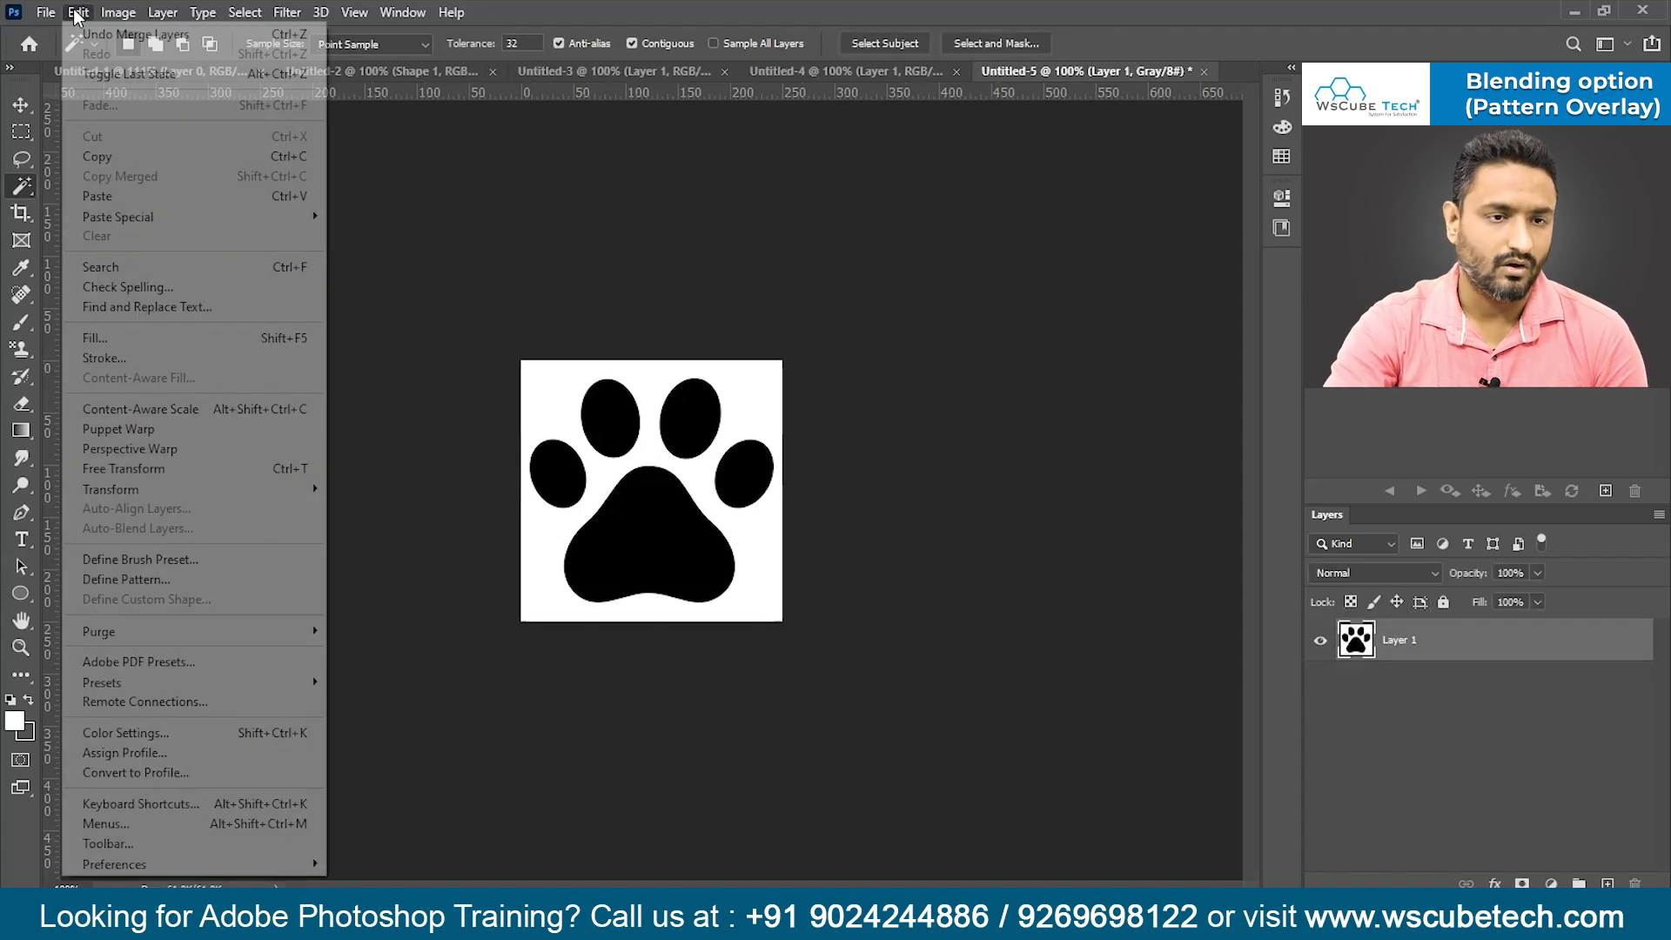
{"action": "left_click", "coordinate": [130, 583]}
{"action": "type", "text": "dog-pr"}
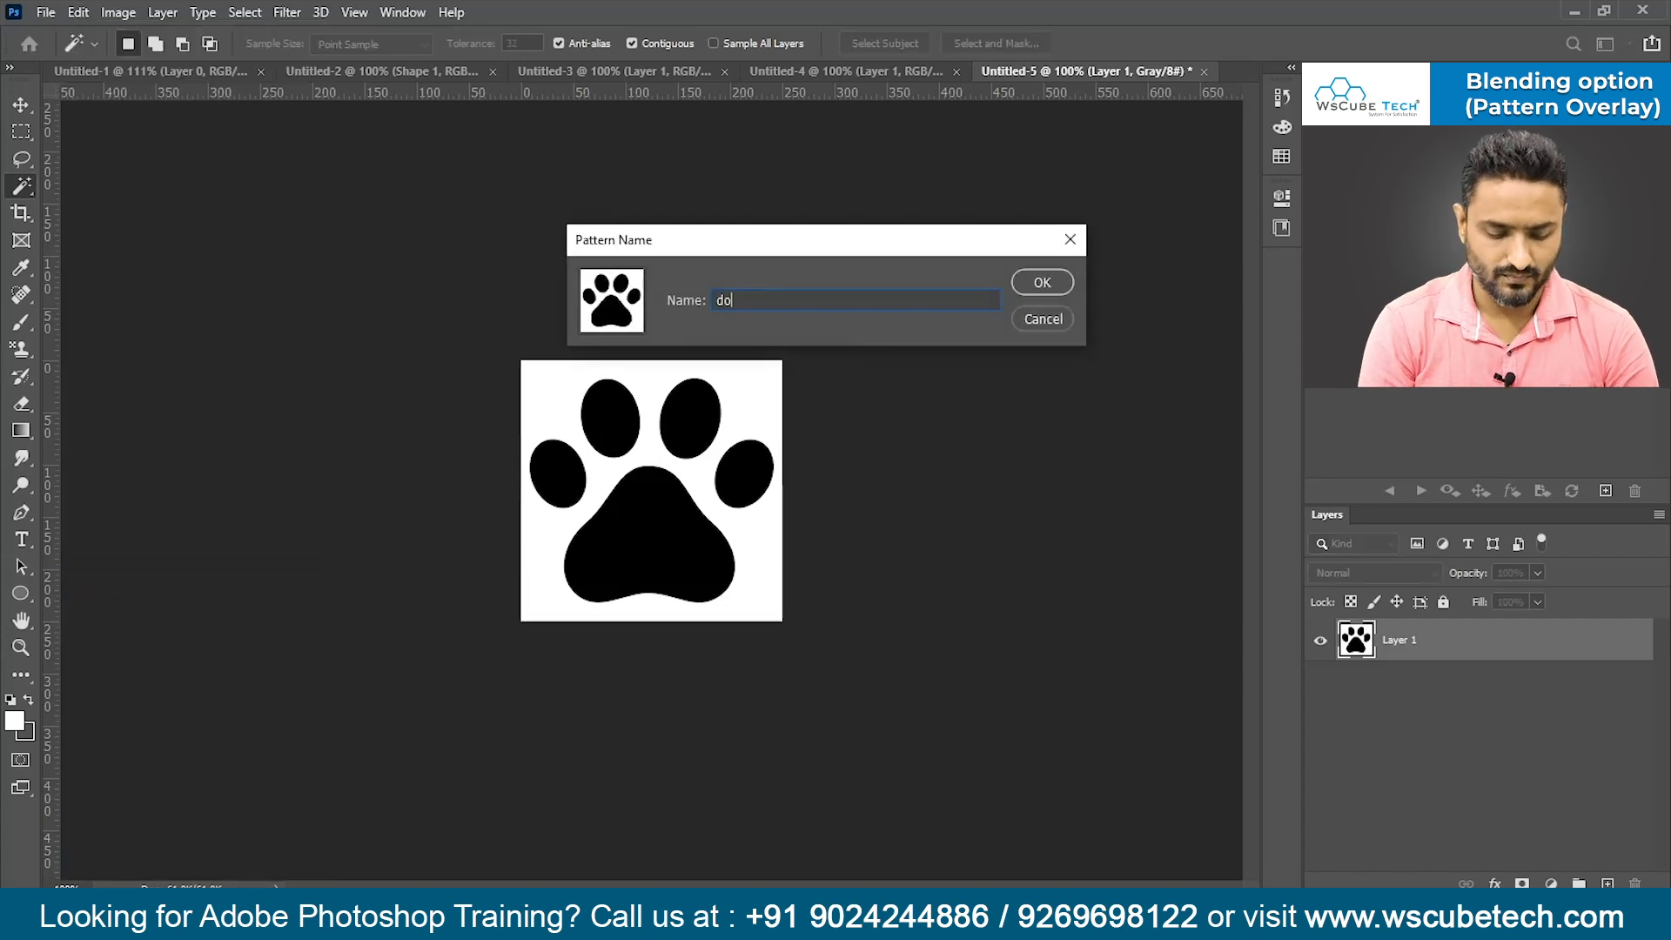
{"action": "key", "text": "BackSpace"}
{"action": "key", "text": "BackSpace"}
{"action": "type", "text": "foot-print"}
{"action": "key", "text": "Return"}
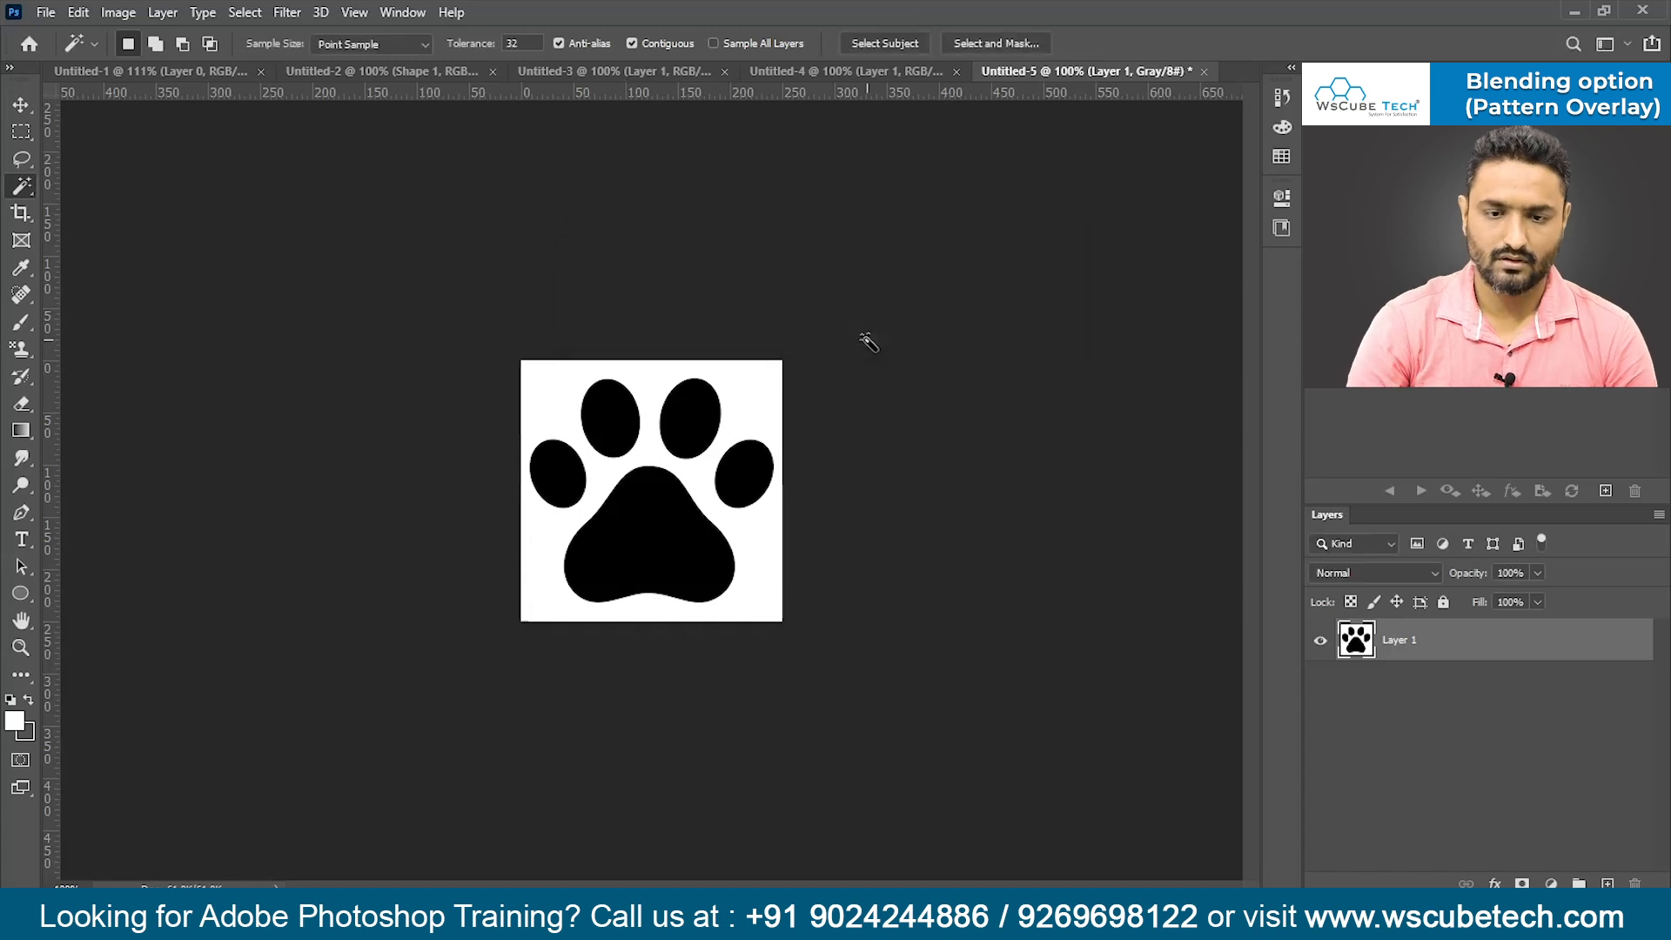
- In Untitled-1, change Layer 0's Pattern Overlay to the newly defined paw print pattern with the wider white margin
{"action": "left_click", "coordinate": [243, 77]}
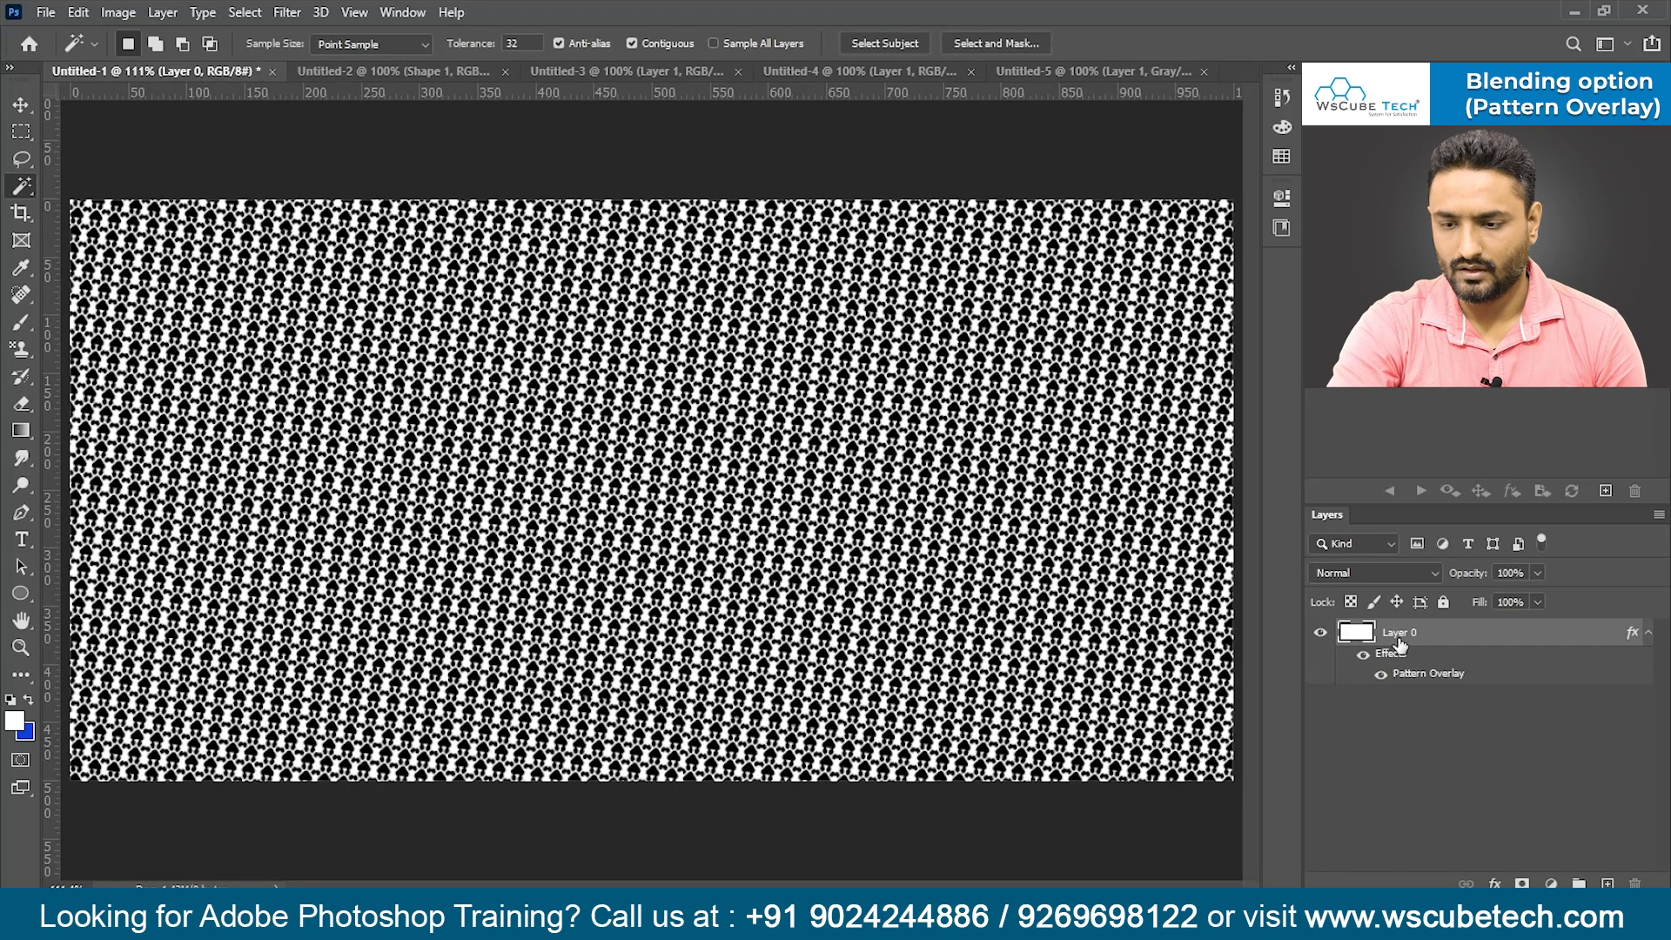
{"action": "double_click", "coordinate": [1434, 675]}
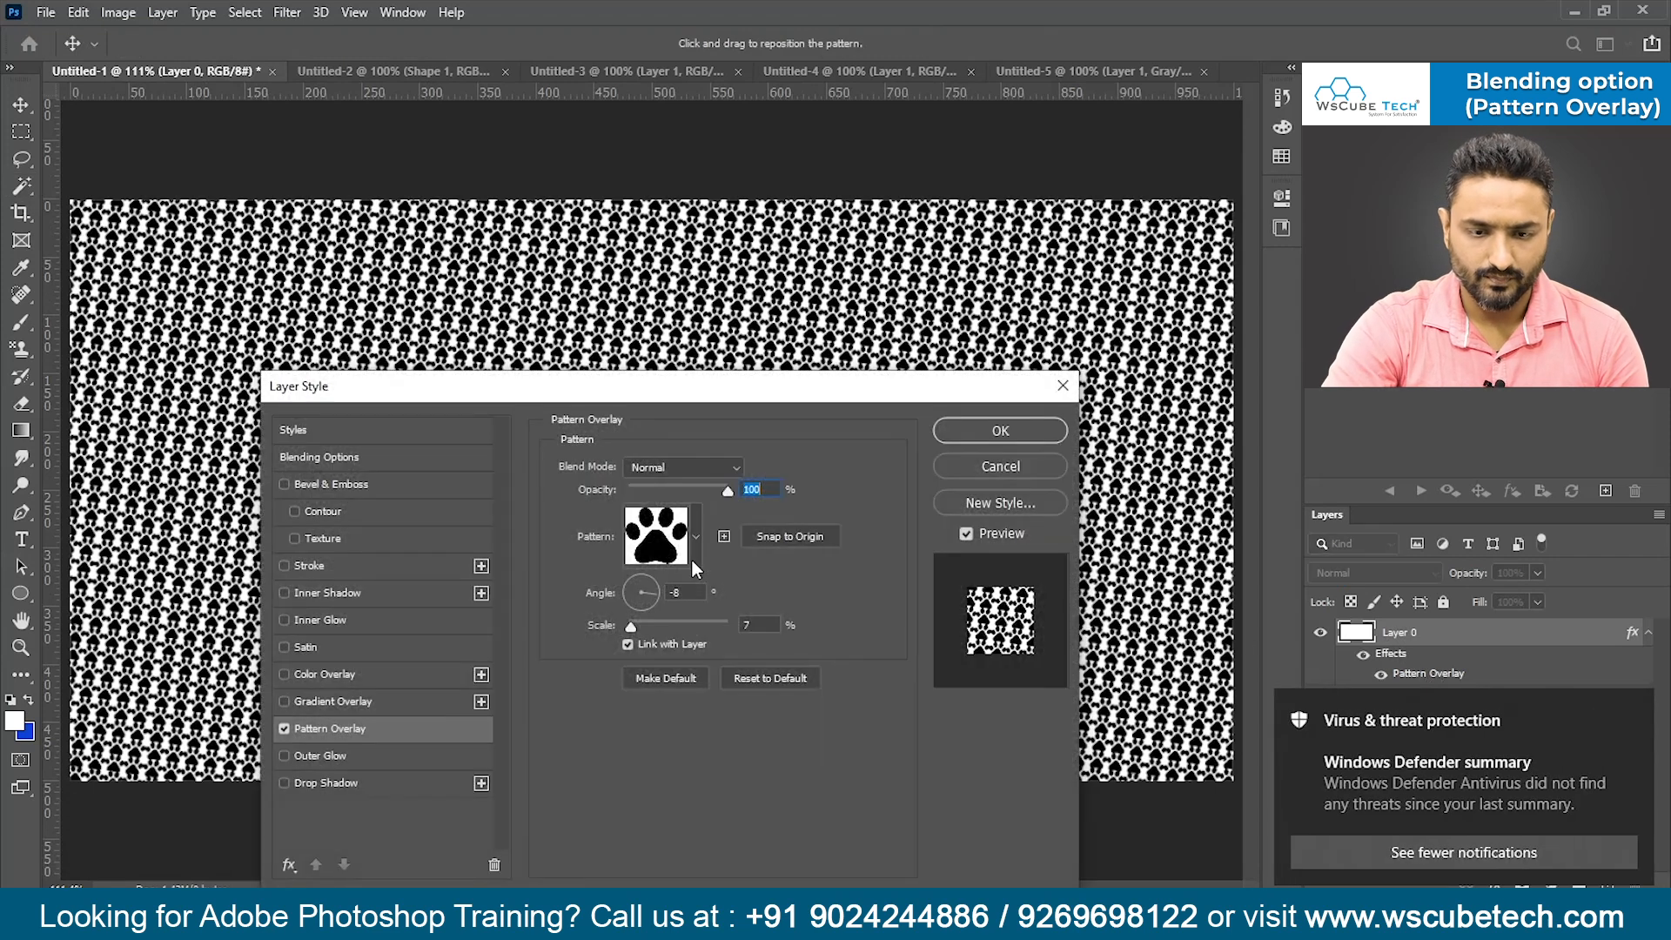
{"action": "left_click", "coordinate": [694, 537]}
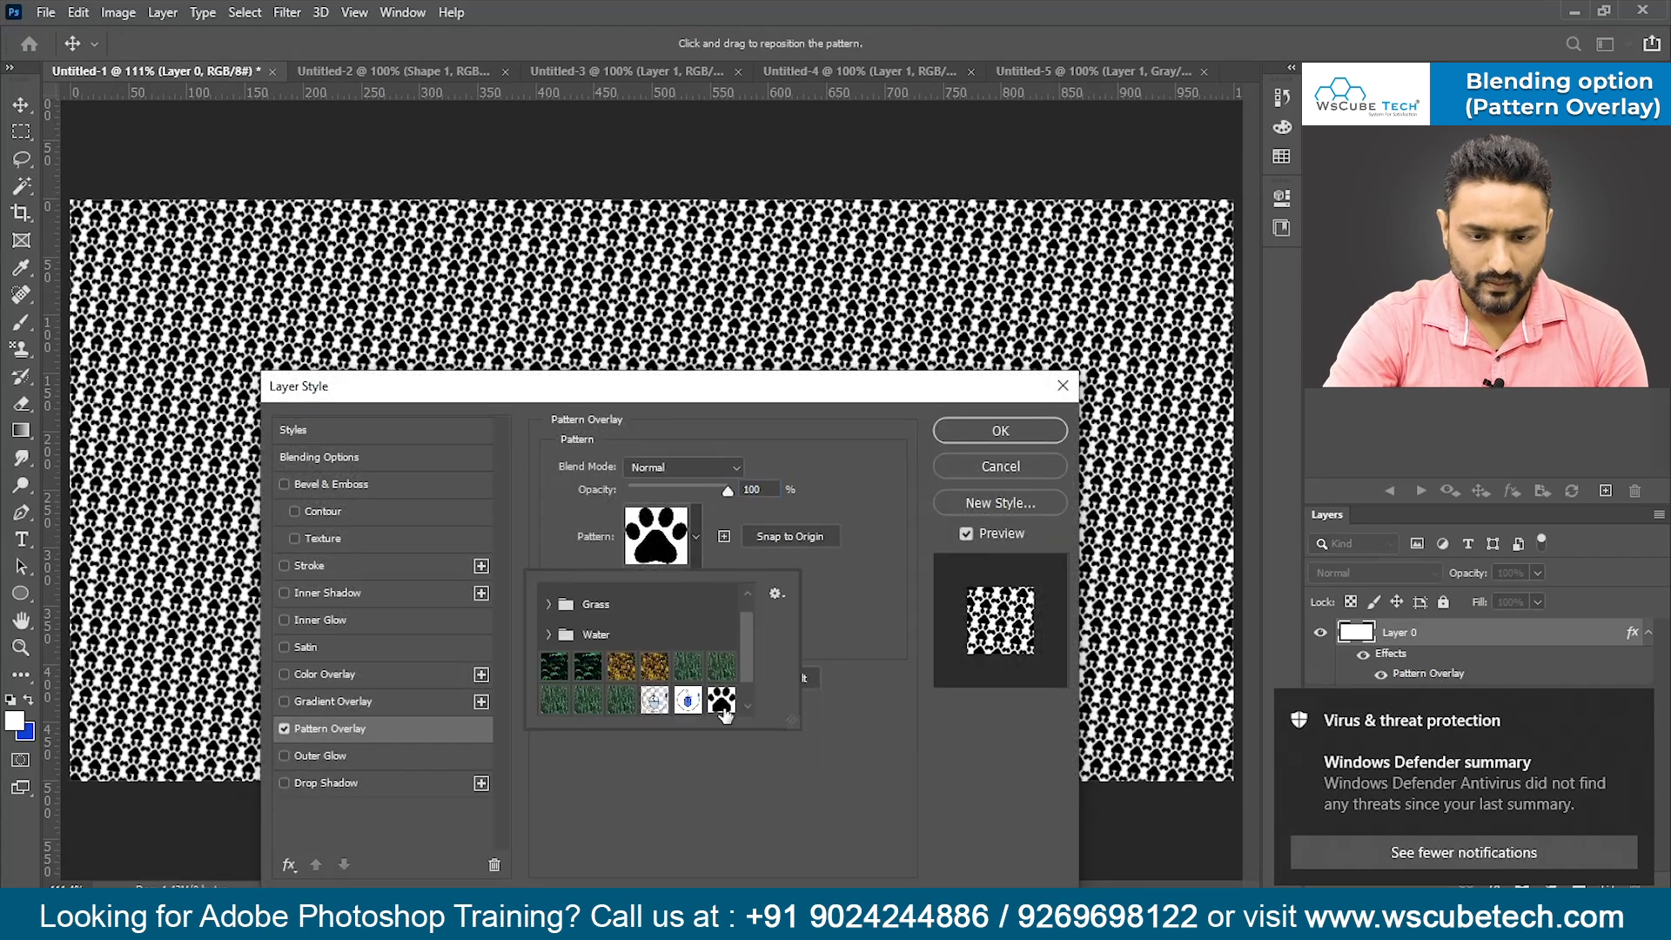
{"action": "scroll", "coordinate": [618, 705], "scroll_direction": "down", "scroll_amount": 1}
{"action": "left_click", "coordinate": [548, 699]}
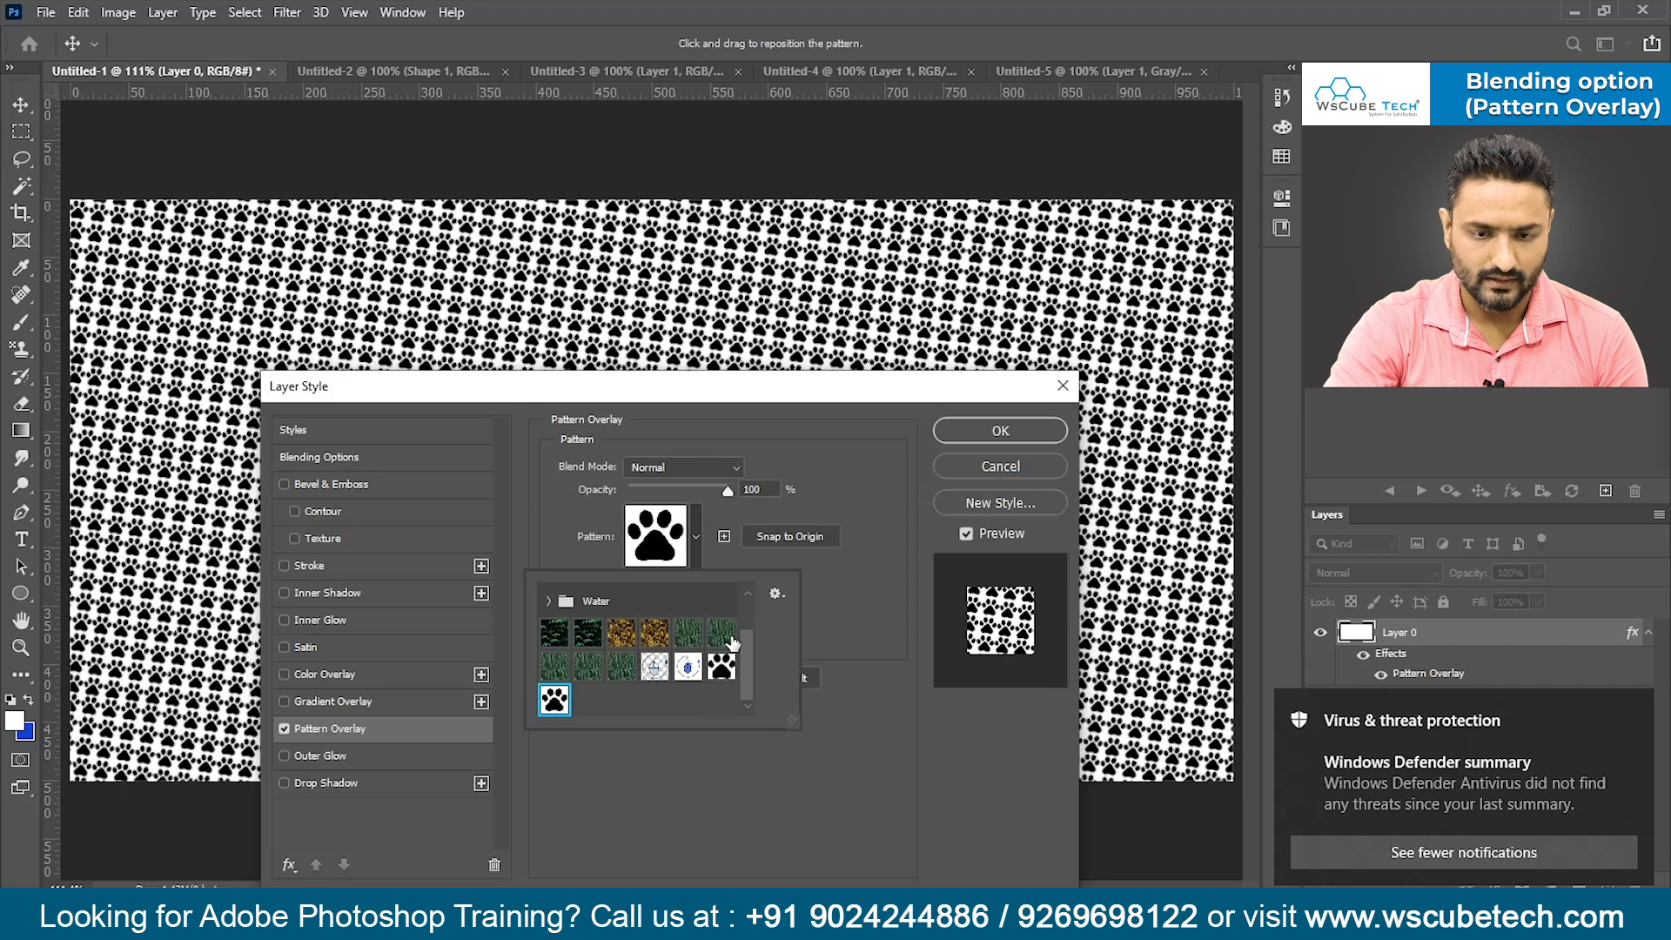
{"action": "left_click", "coordinate": [1012, 435]}
{"action": "left_click", "coordinate": [1012, 435]}
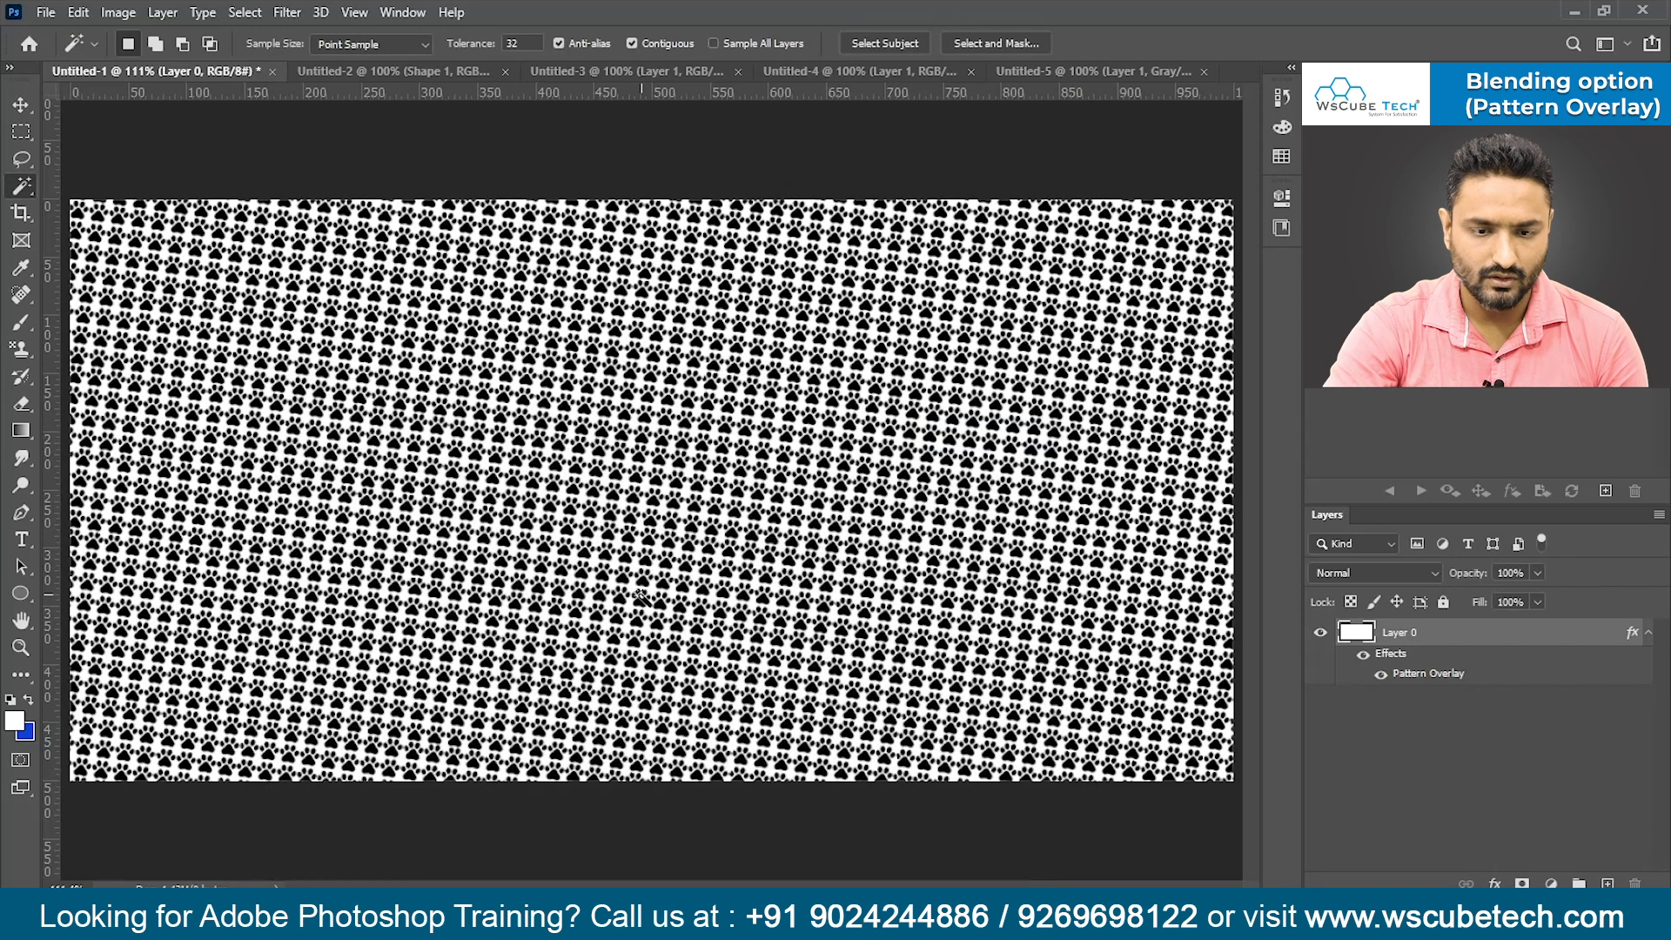
- Set Layer 0's Pattern Overlay to an angle of 68° and a scale of 17%, and inspect the tiled paws
{"action": "double_click", "coordinate": [1442, 685]}
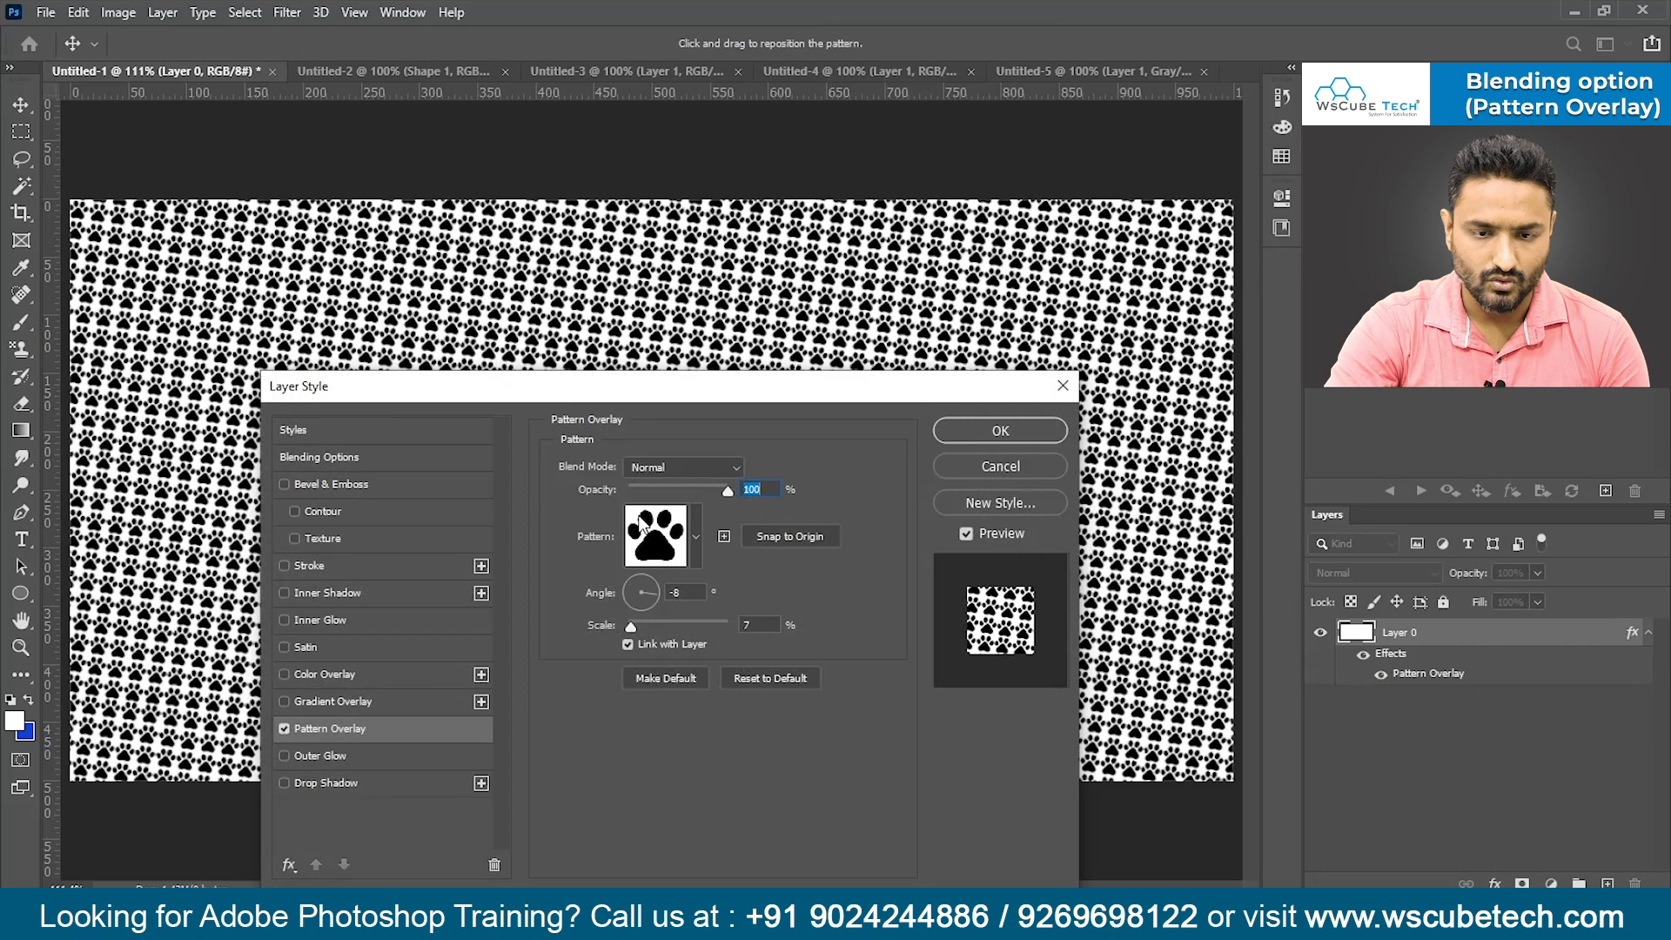
{"action": "left_click", "coordinate": [648, 576]}
{"action": "left_click_drag", "start_coordinate": [632, 628], "coordinate": [637, 626]}
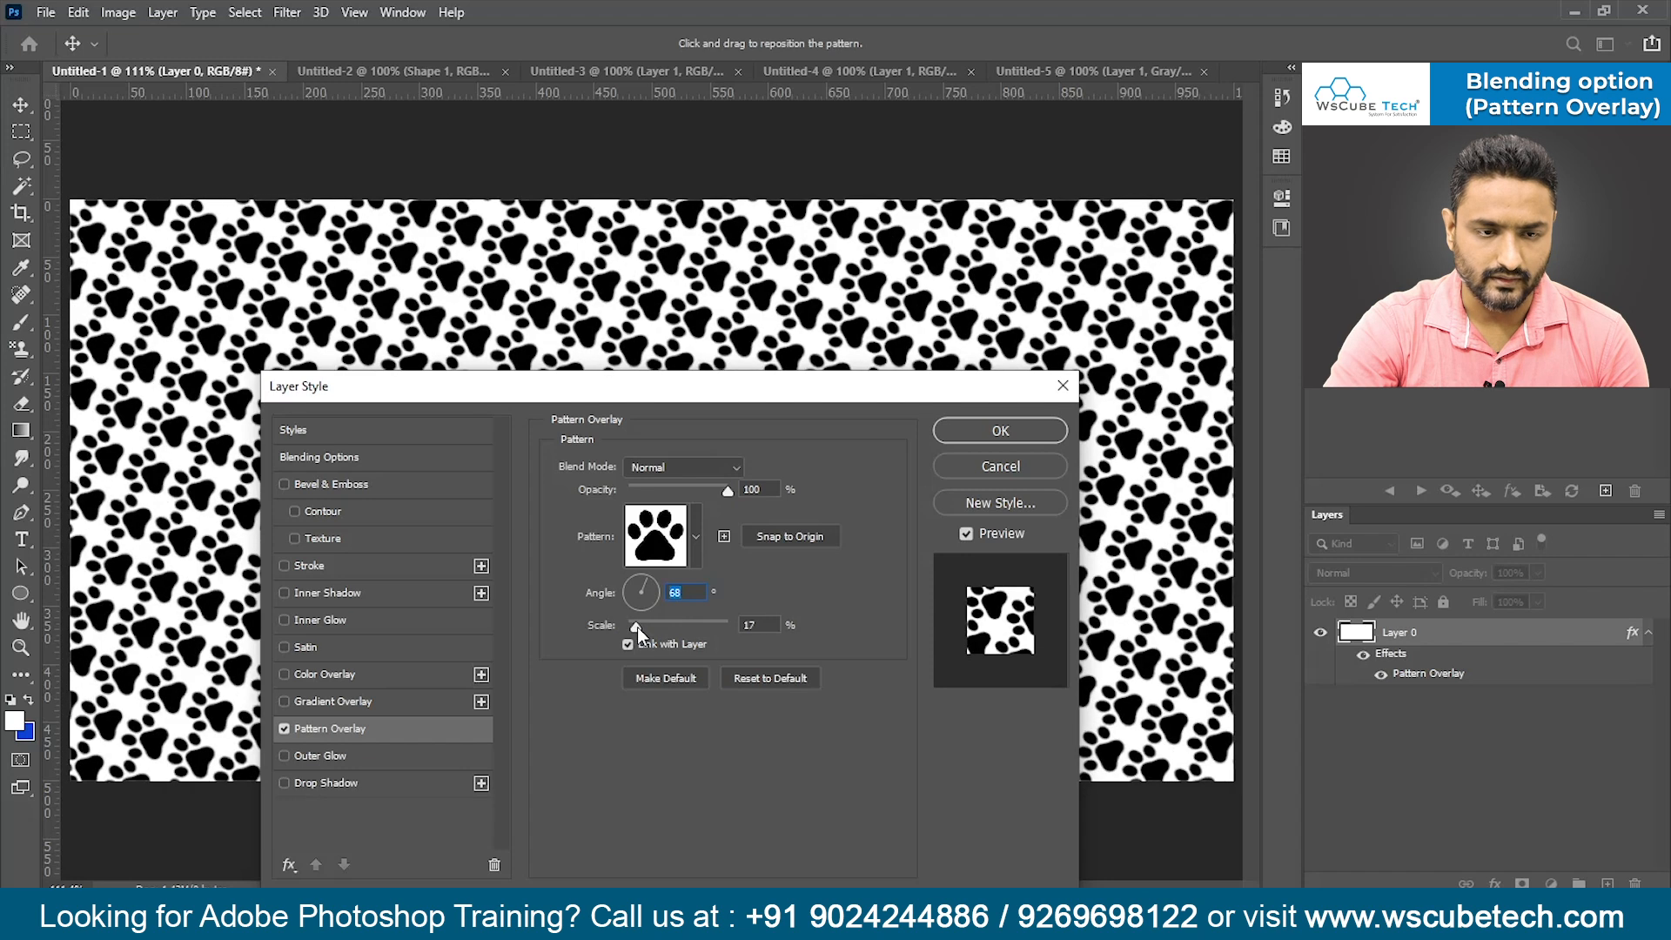
{"action": "left_click", "coordinate": [1001, 431]}
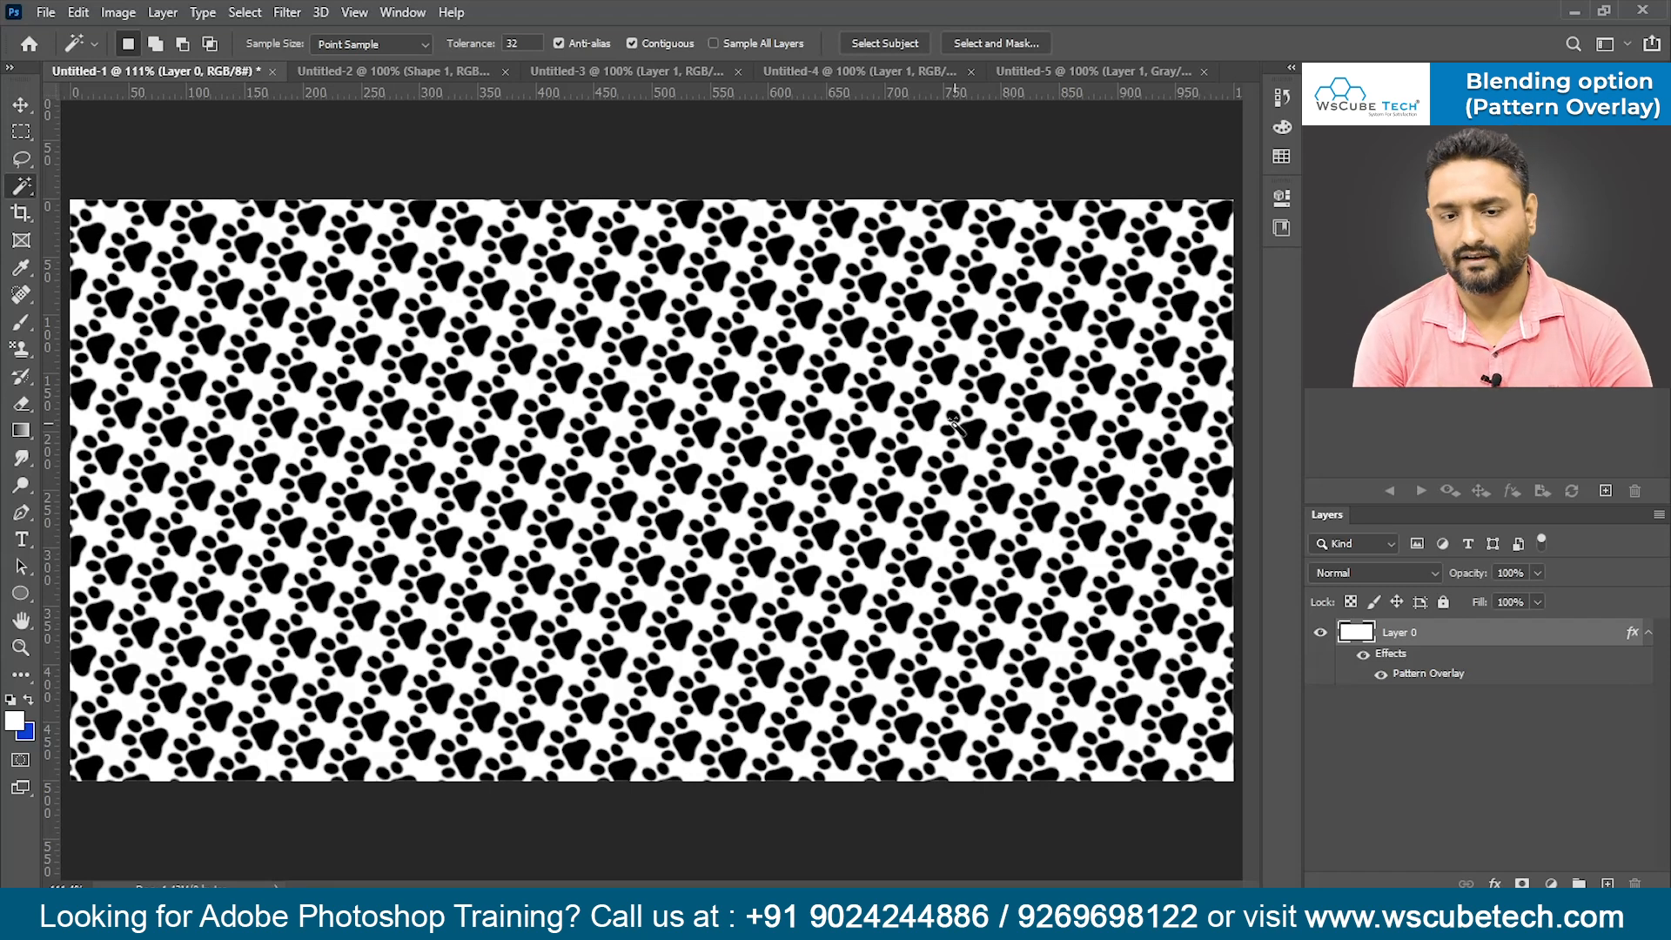
{"action": "scroll", "coordinate": [953, 421], "scroll_direction": "up", "scroll_amount": 2}
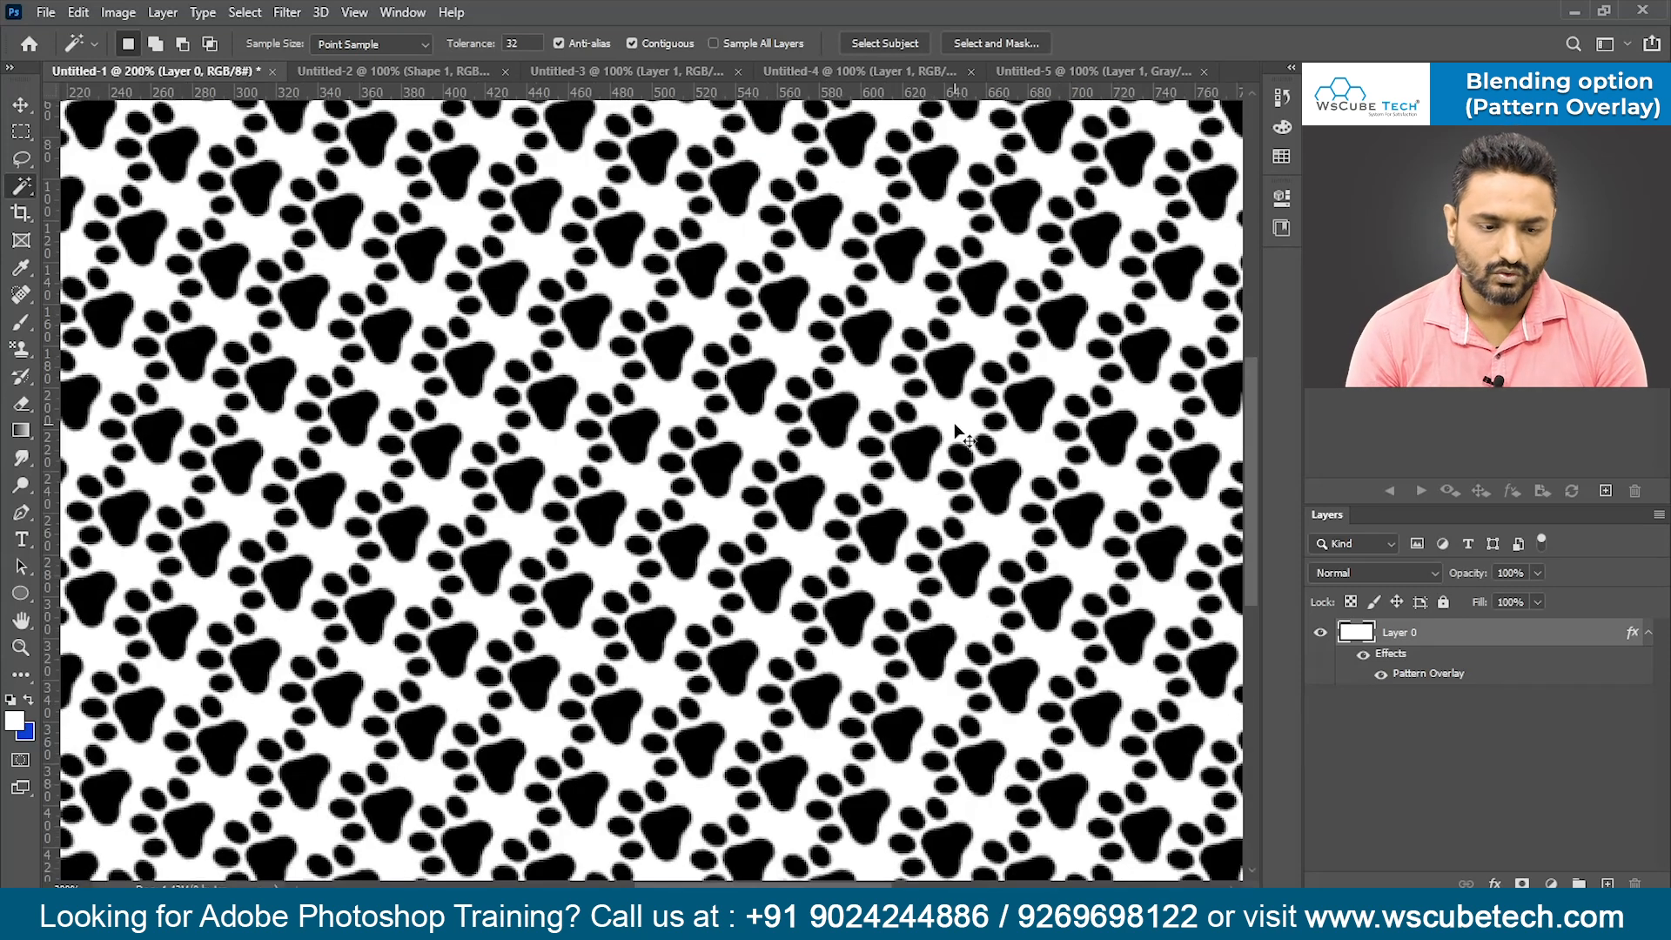
{"action": "scroll", "coordinate": [954, 421], "scroll_direction": "down", "scroll_amount": 2}
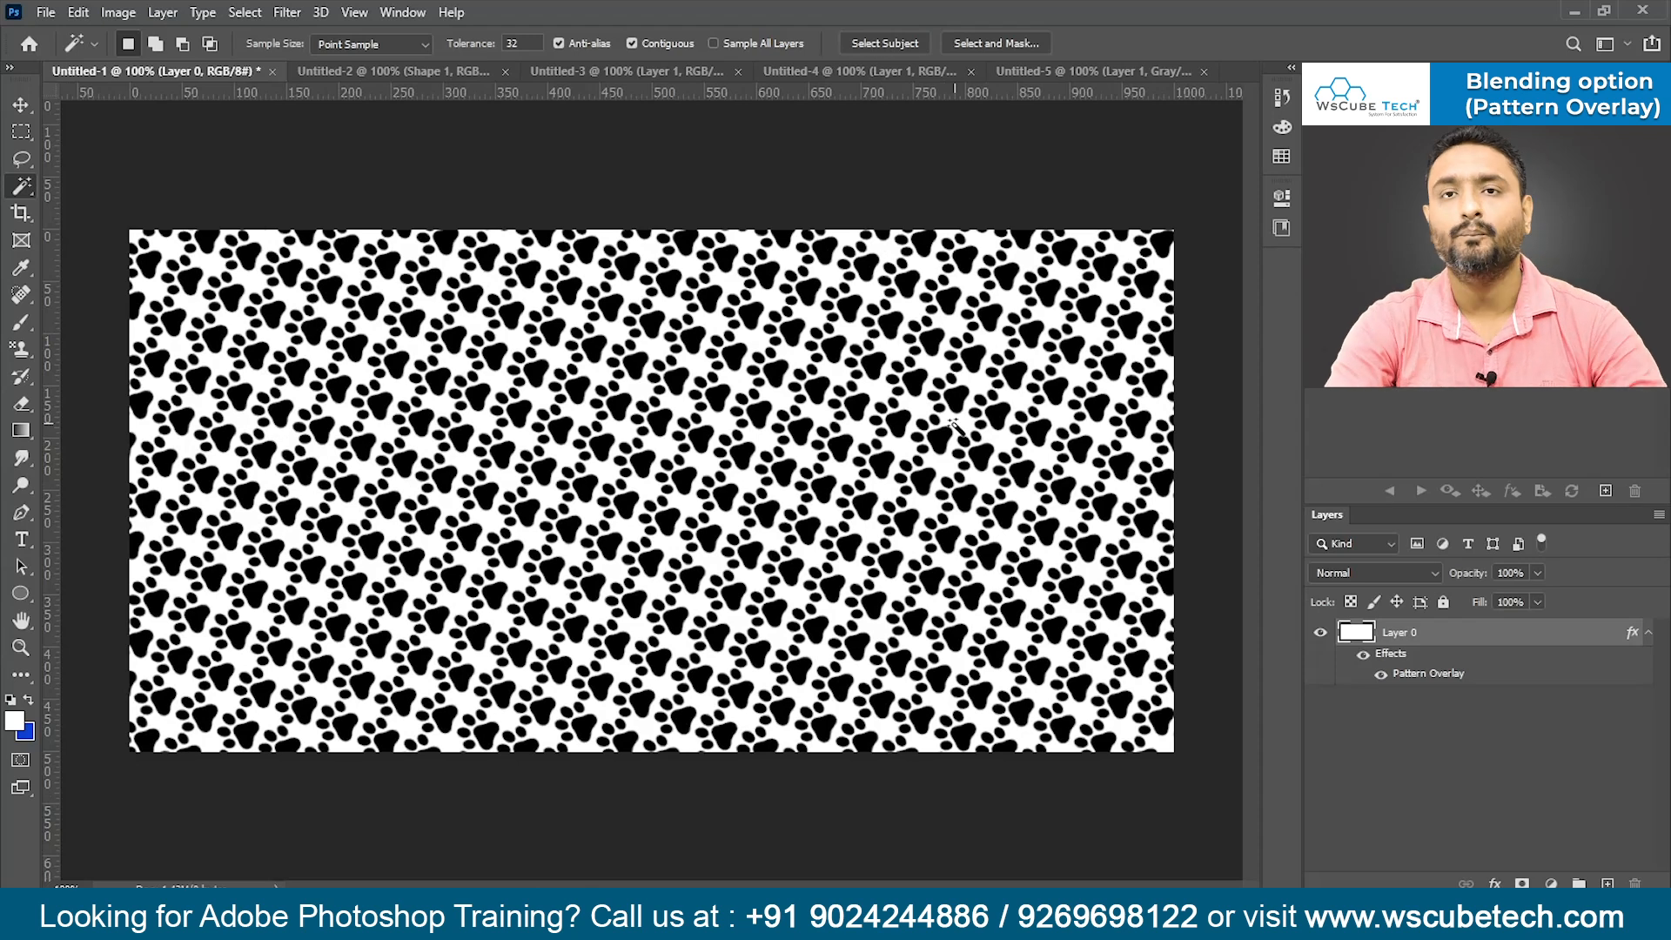